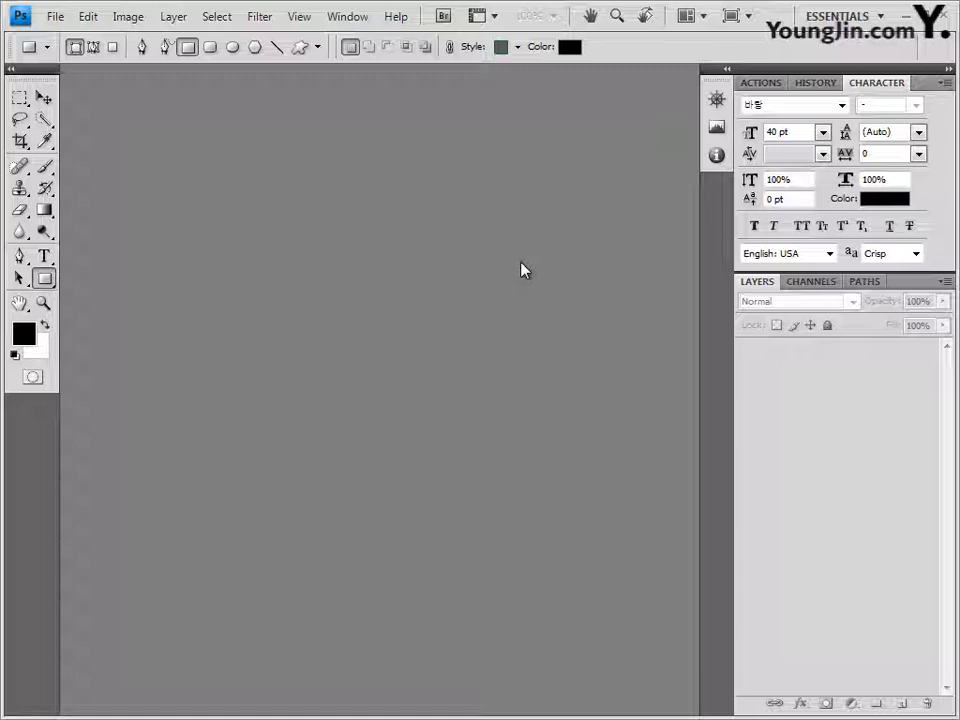
# Step: Create a new white document 400 pixels wide by 500 pixels tall
pyautogui.hotkey('ctrl', 'n')
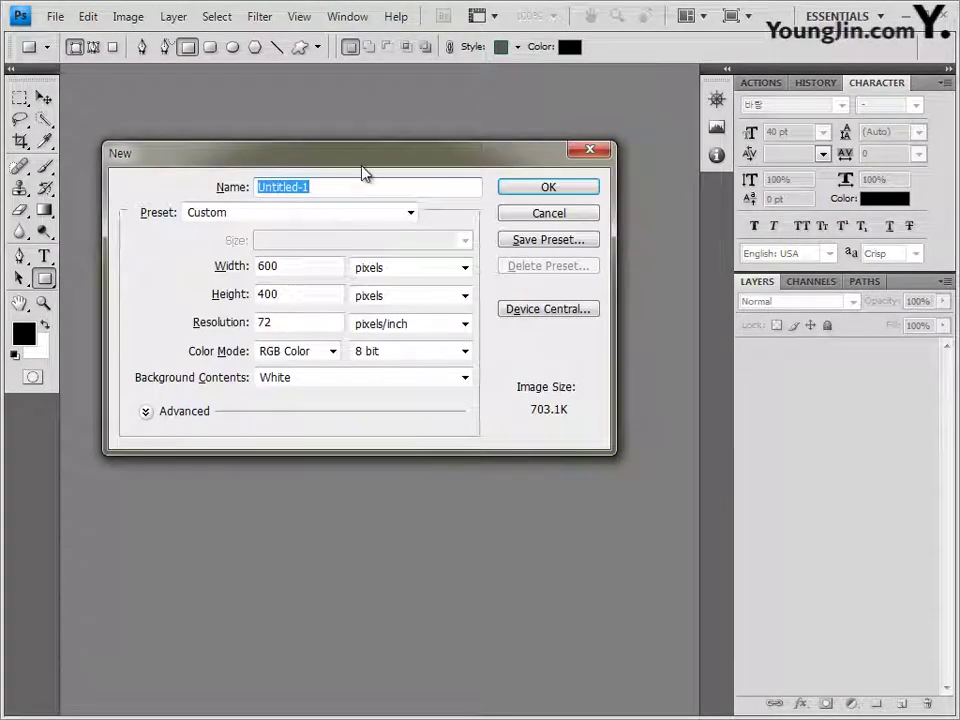
pyautogui.moveTo(368, 162); pyautogui.dragTo(372, 148)
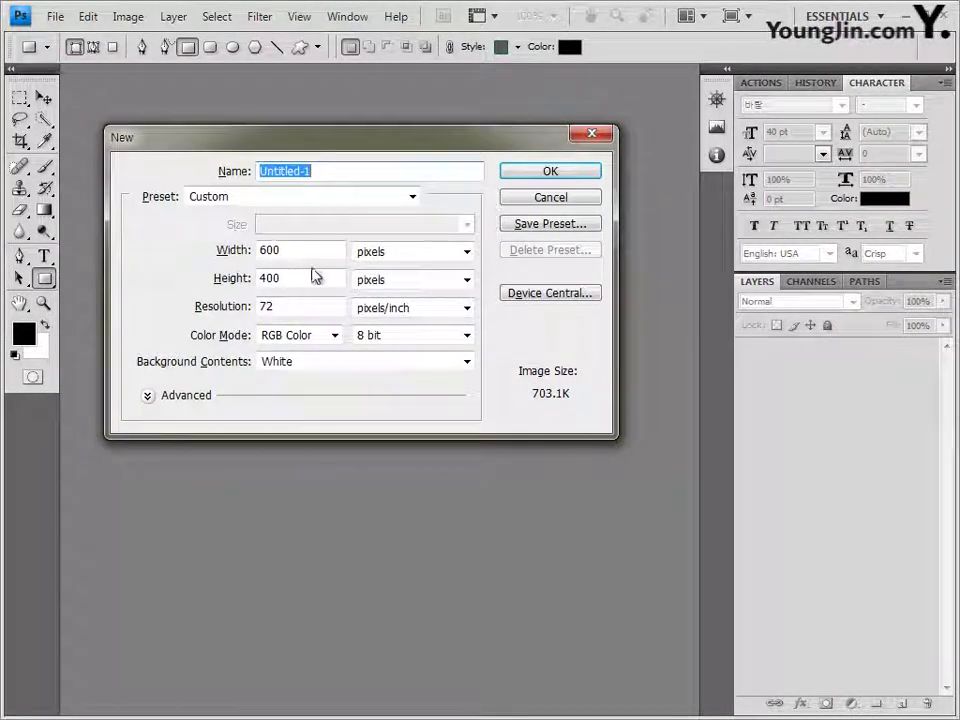
pyautogui.press('Tab')
pyautogui.write('400')
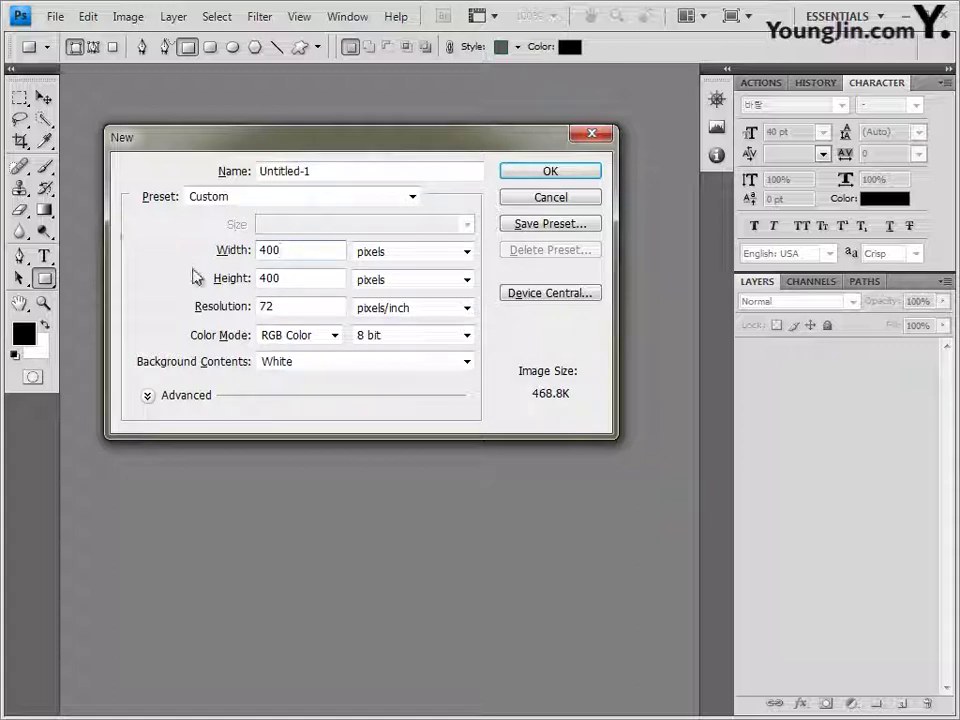
pyautogui.press('Tab')
pyautogui.write('500')
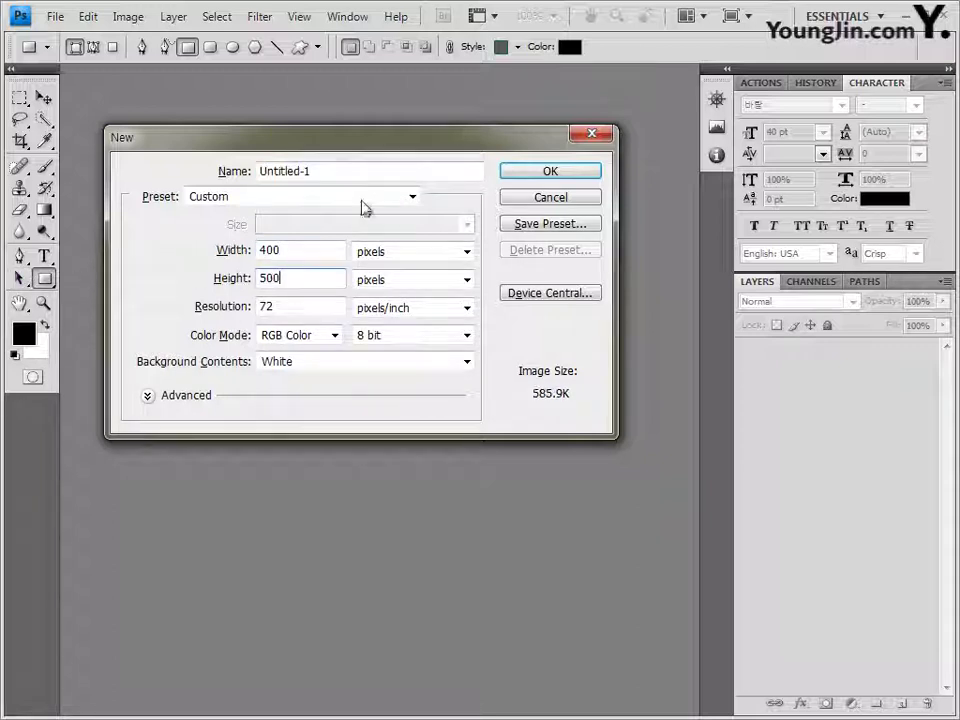
pyautogui.click(550, 172)
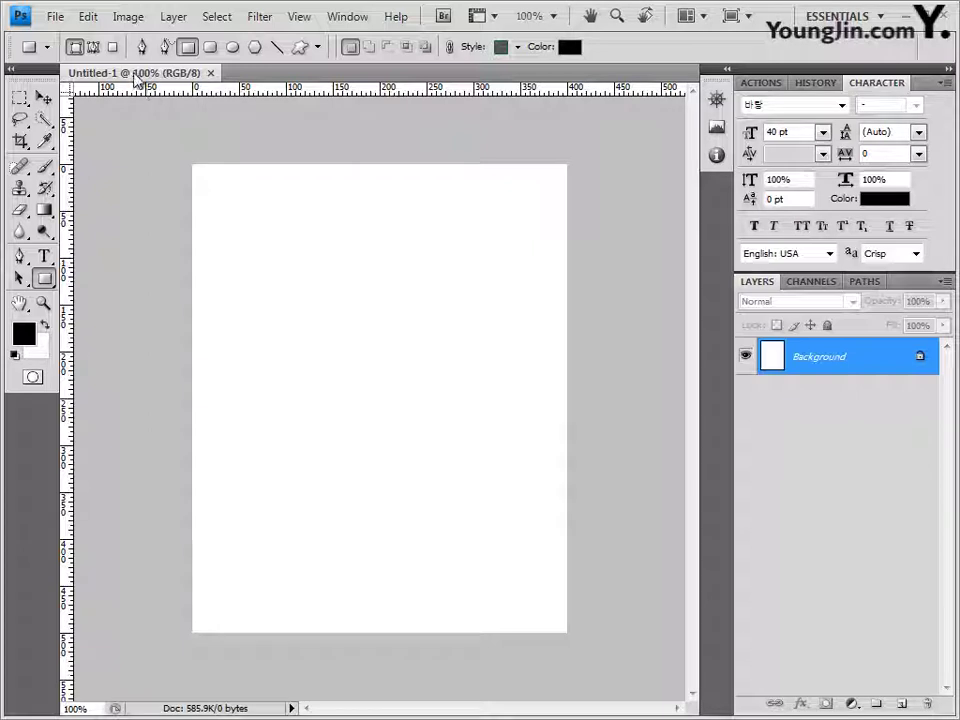
# Step: Float the document window and show the 100-pixel grid with the Move tool active
pyautogui.moveTo(135, 75); pyautogui.dragTo(126, 124)
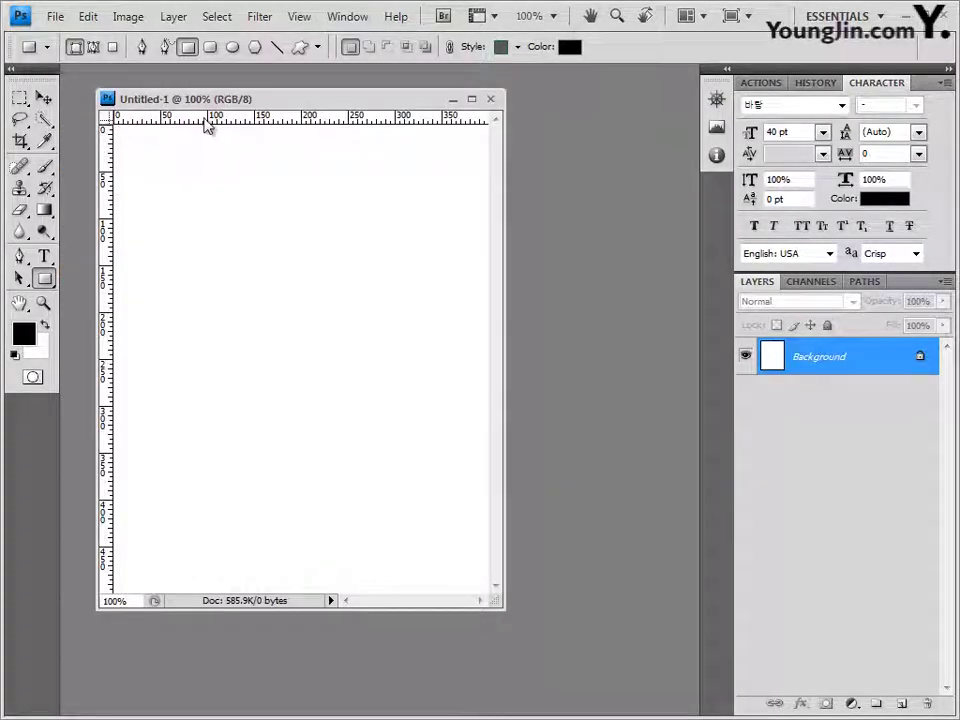
pyautogui.moveTo(209, 97); pyautogui.dragTo(244, 131)
pyautogui.press('v')
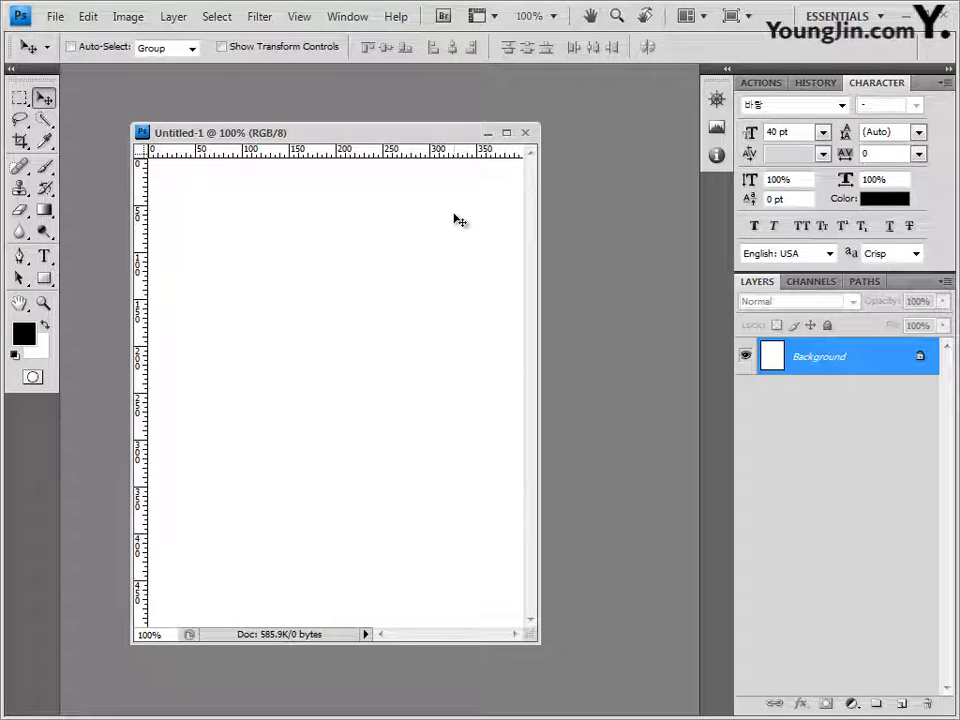
pyautogui.hotkey('ctrl', "'")
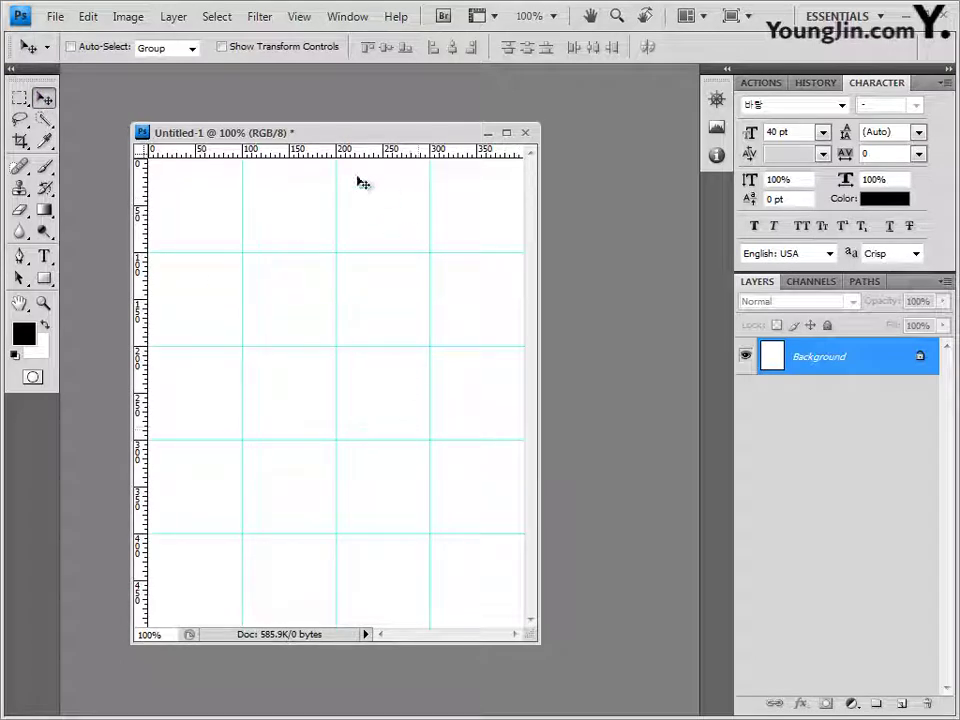
pyautogui.moveTo(369, 135); pyautogui.dragTo(376, 121)
# Step: Save the document as 1.psd in the GTQ folder
pyautogui.click(55, 17)
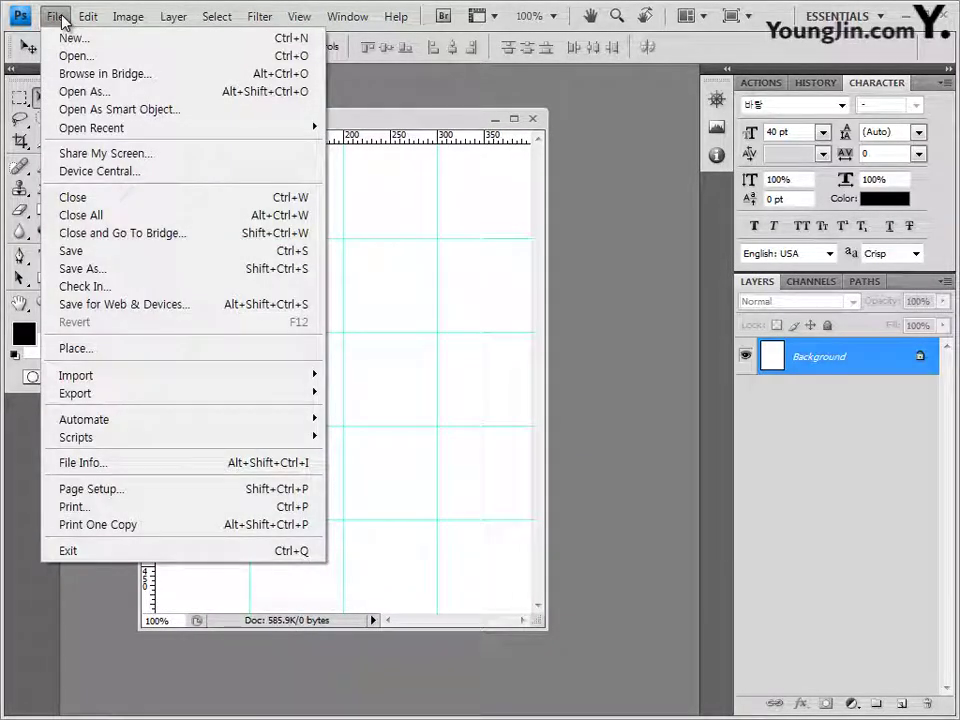
pyautogui.click(80, 251)
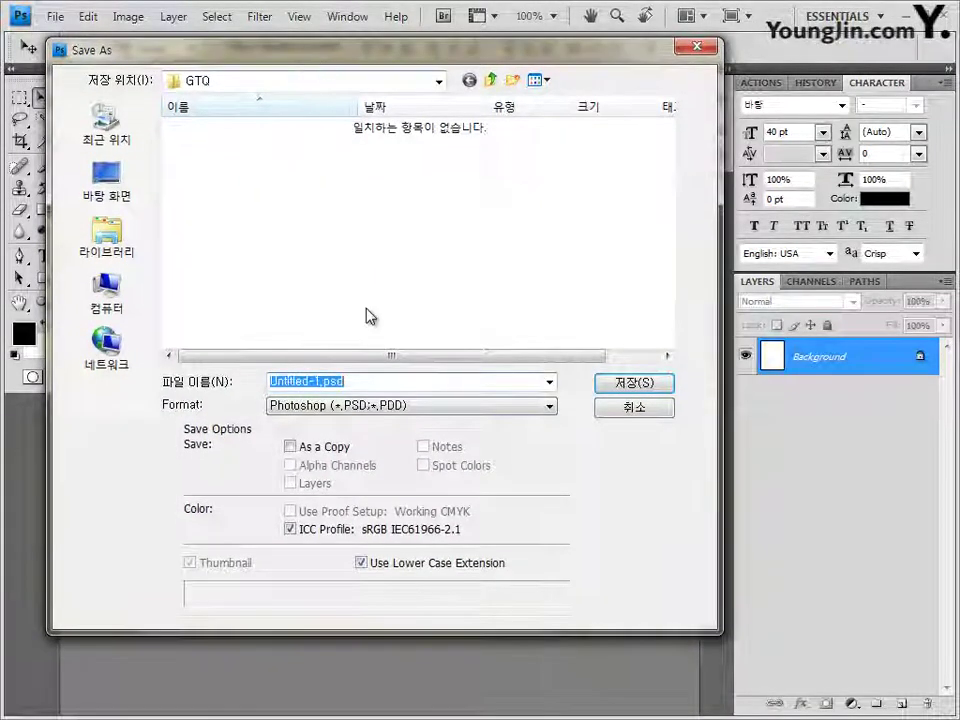
pyautogui.write('1')
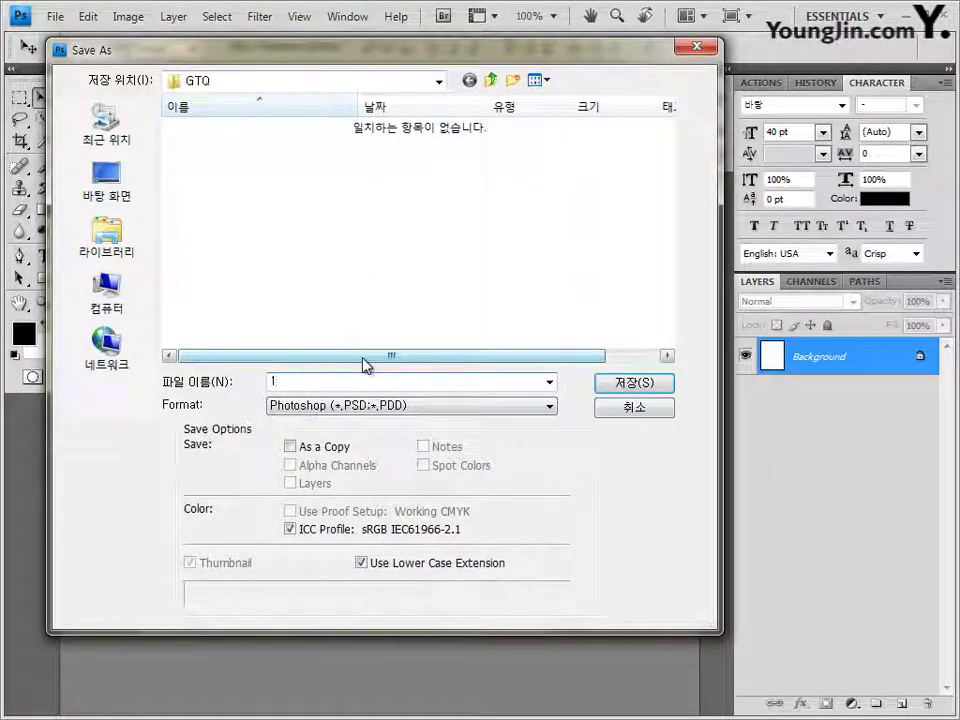
pyautogui.press('Return')
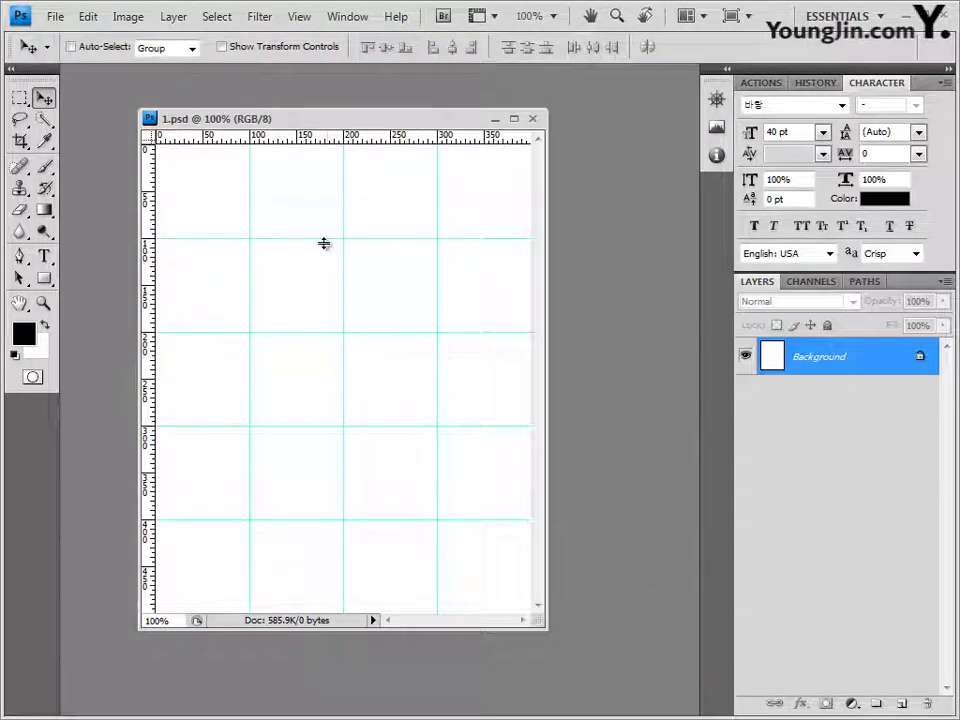
pyautogui.moveTo(270, 116); pyautogui.dragTo(276, 104)
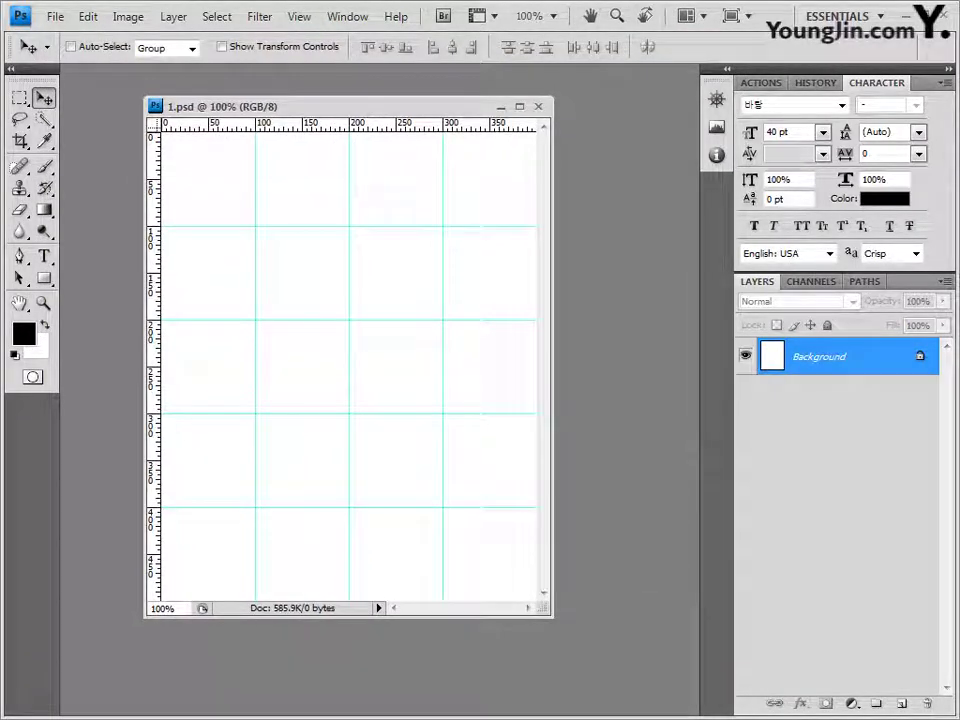
# Step: Drag 2급-1.JPG from the 기출문제08 folder into Photoshop as a floating window
pyautogui.hotkey('alt', 'Tab')
pyautogui.moveTo(390, 167); pyautogui.dragTo(390, 145)
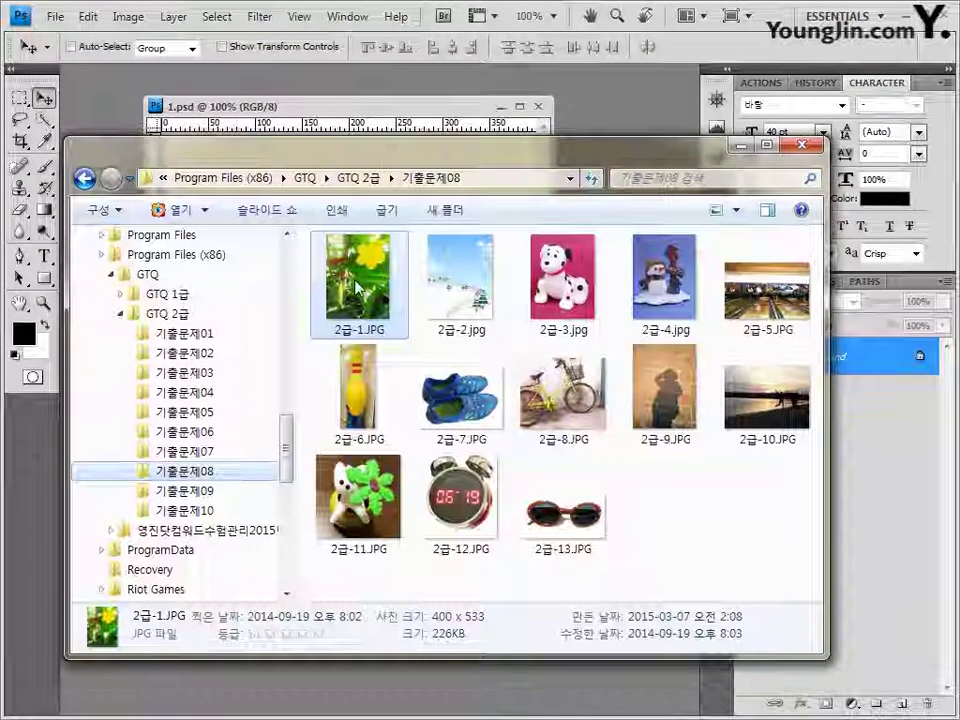
pyautogui.moveTo(378, 295); pyautogui.dragTo(640, 128)
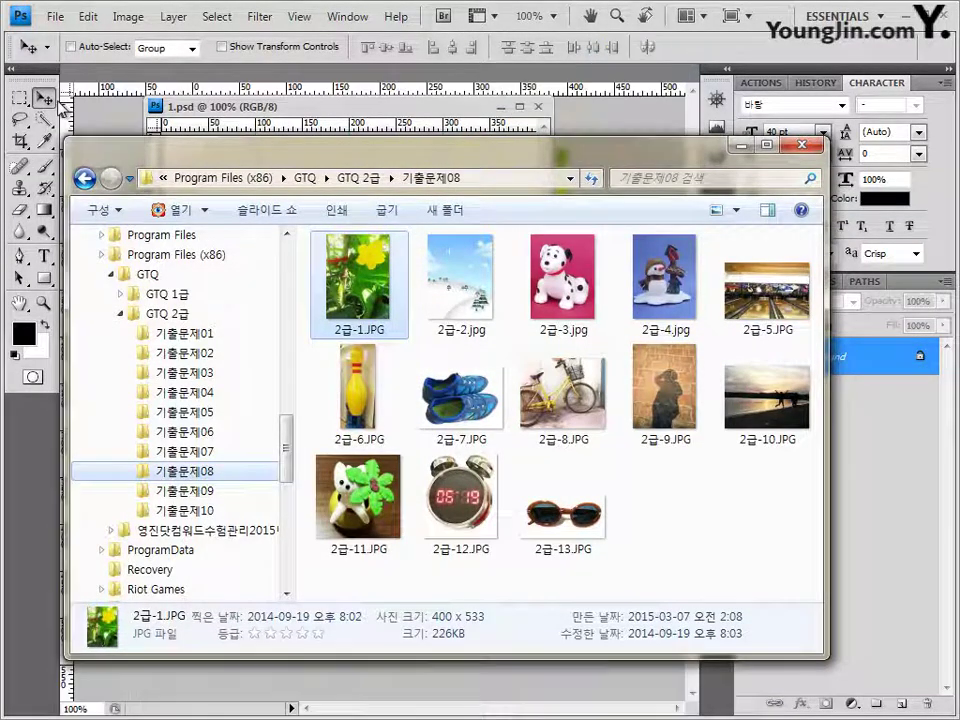
pyautogui.moveTo(133, 71); pyautogui.dragTo(262, 166)
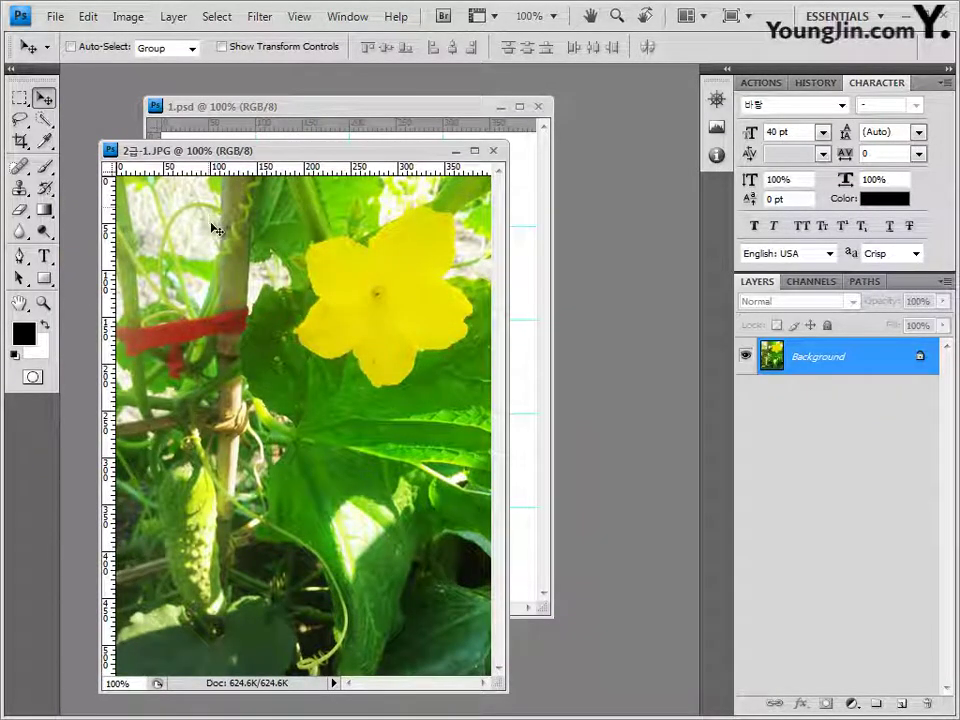
# Step: Copy all of 2급-1.JPG, close it, and paste it into 1.psd as Layer 1
pyautogui.hotkey('ctrl', 'a')
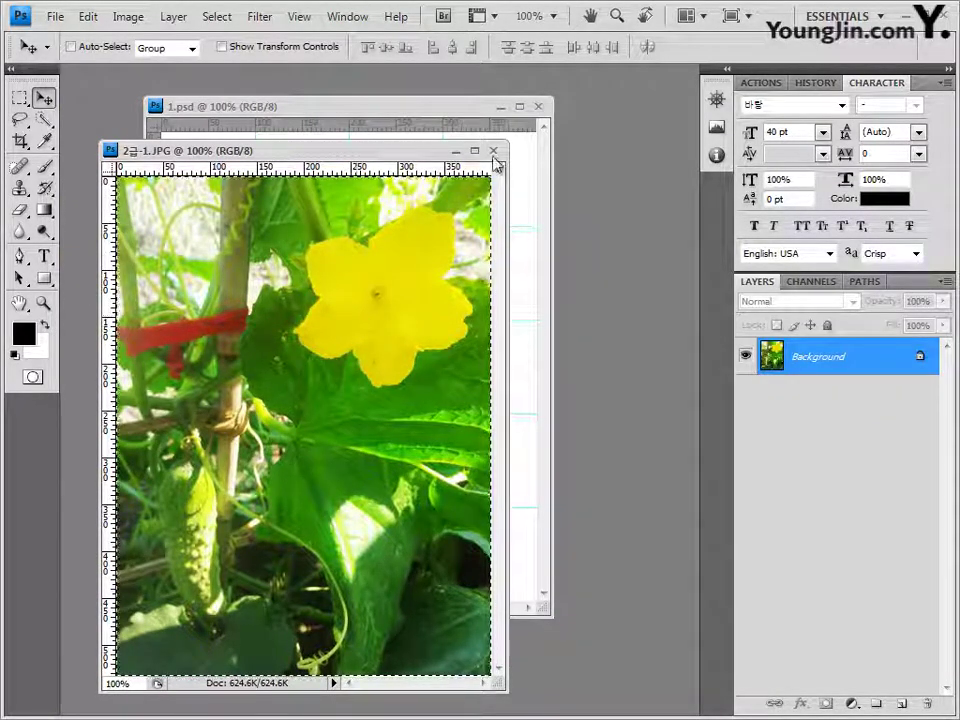
pyautogui.click(493, 151)
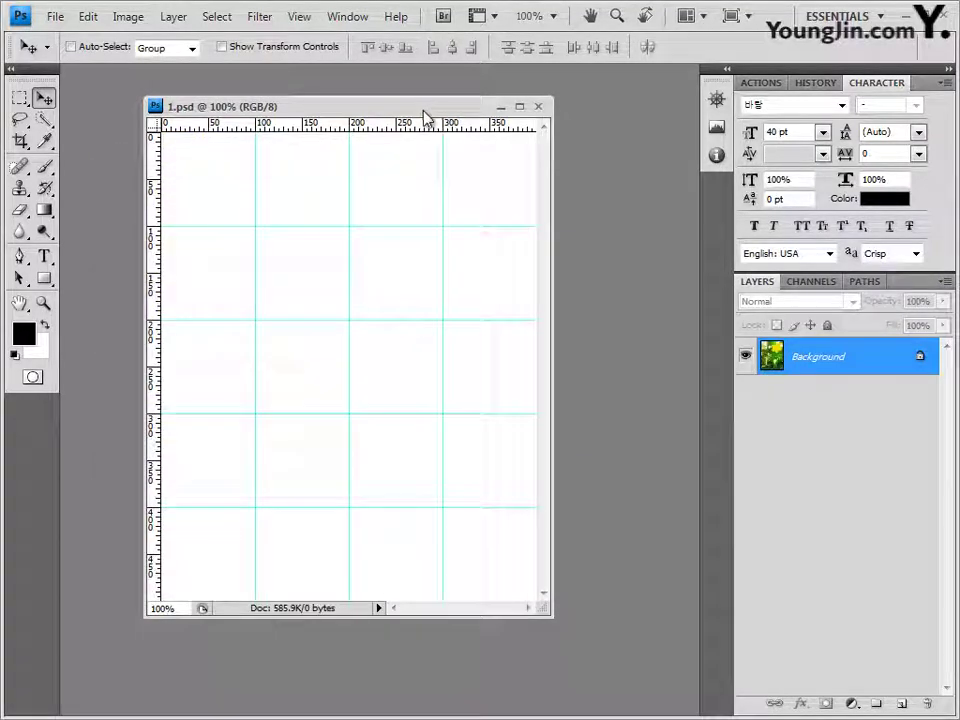
pyautogui.hotkey('ctrl', 'v')
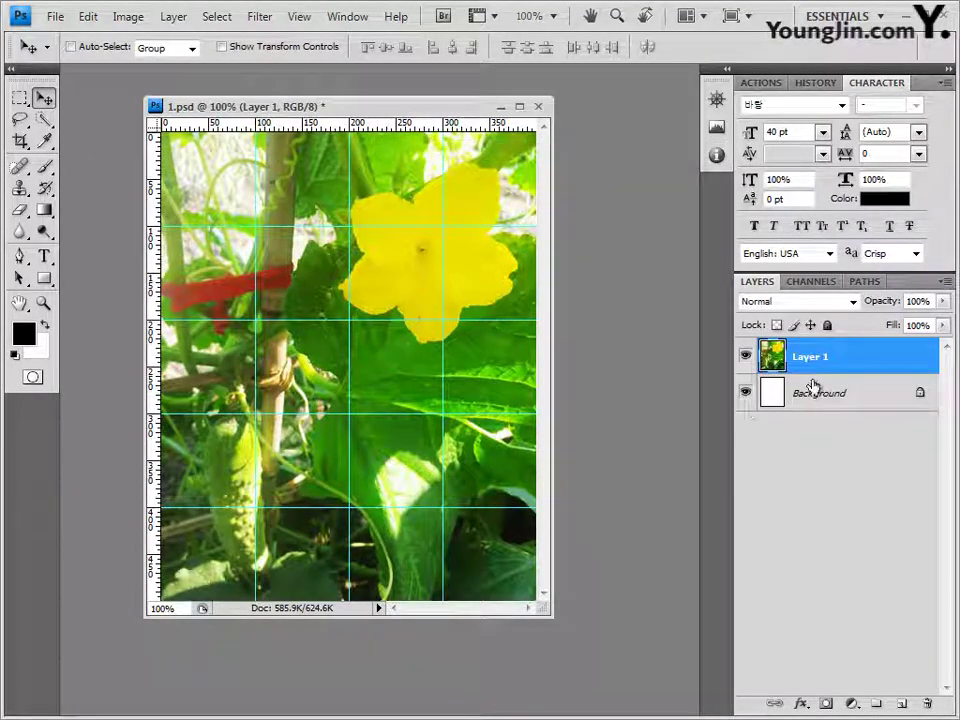
pyautogui.moveTo(407, 113); pyautogui.dragTo(400, 109)
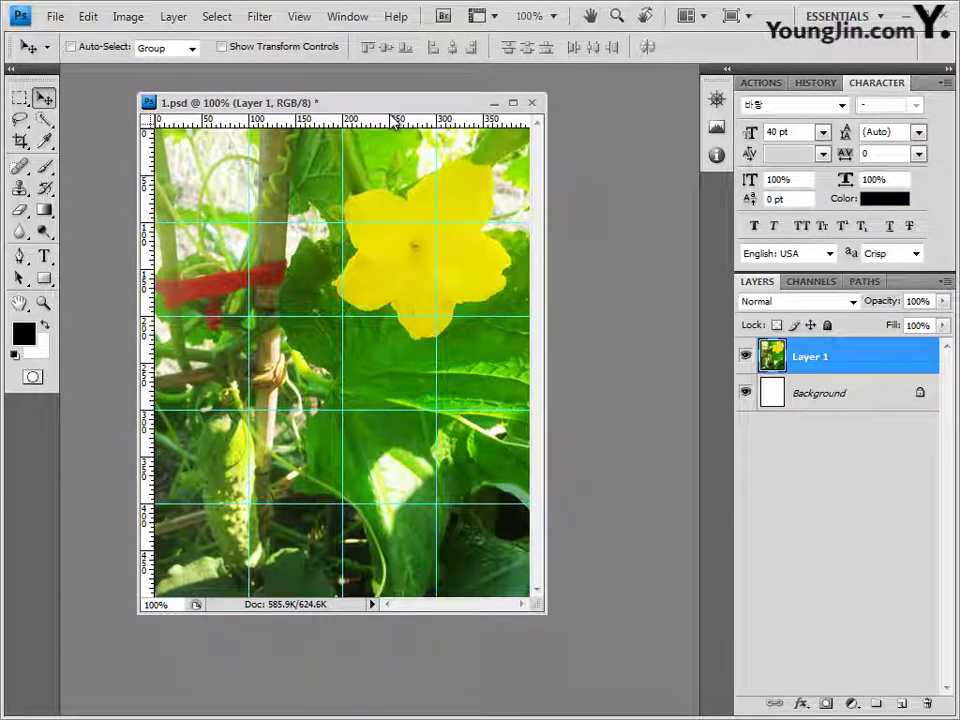
# Step: Select the big yellow flower using a 20 px Quick Selection brush
pyautogui.click(44, 119)
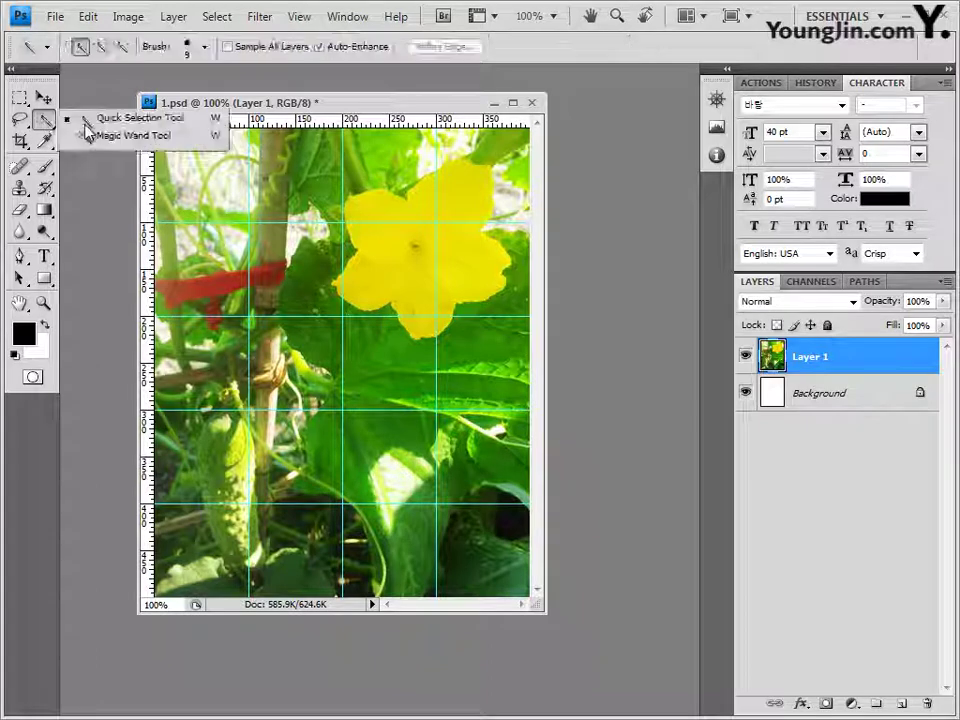
pyautogui.click(138, 118)
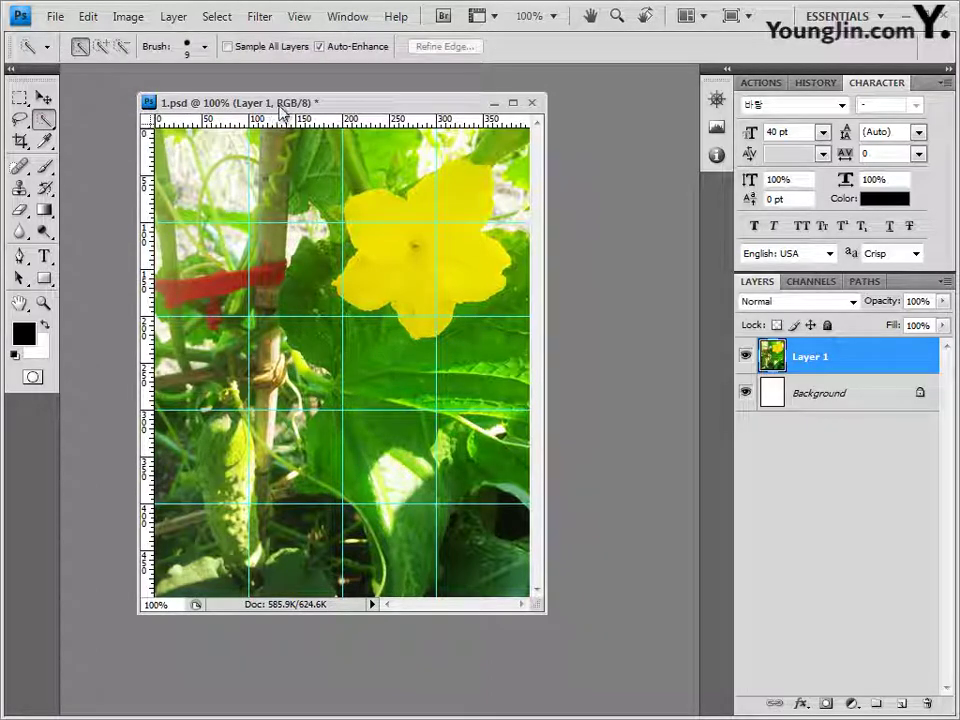
pyautogui.click(205, 46)
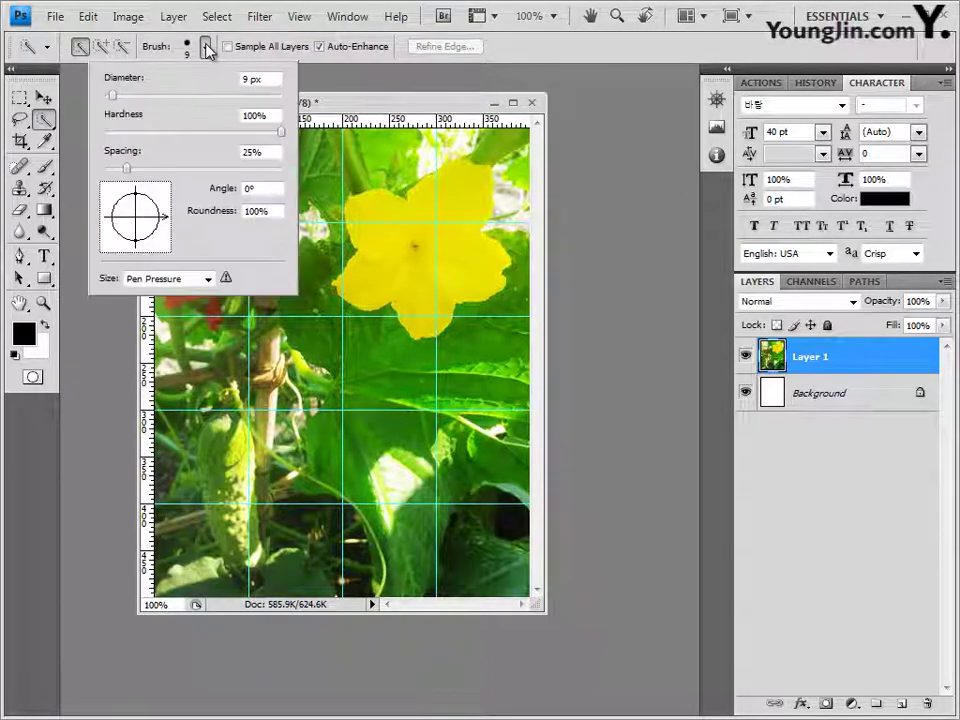
pyautogui.write('20')
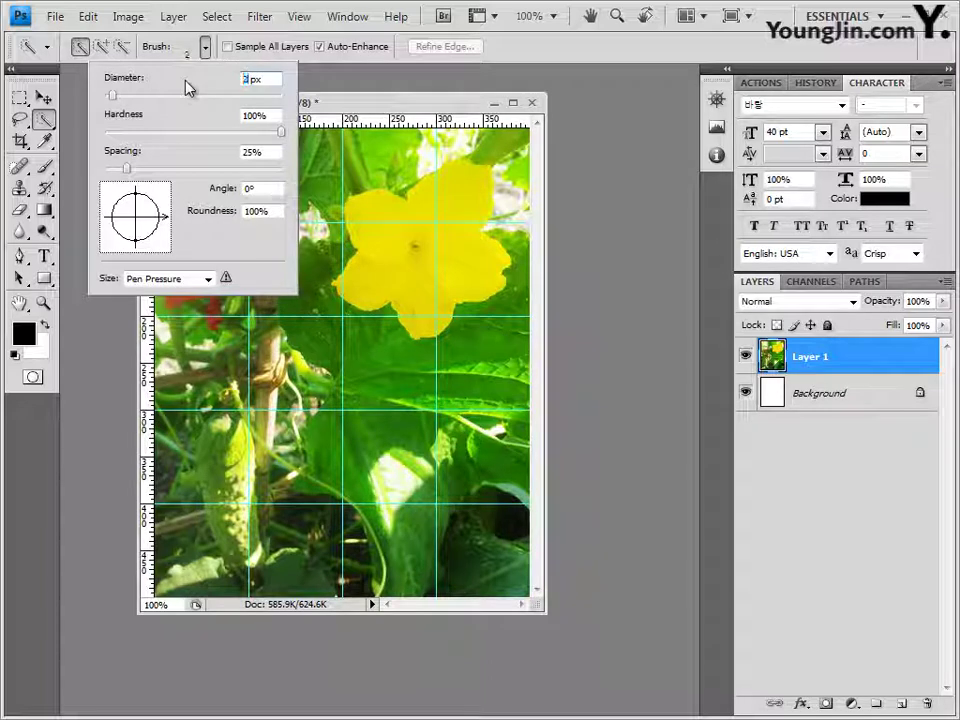
pyautogui.press('Return')
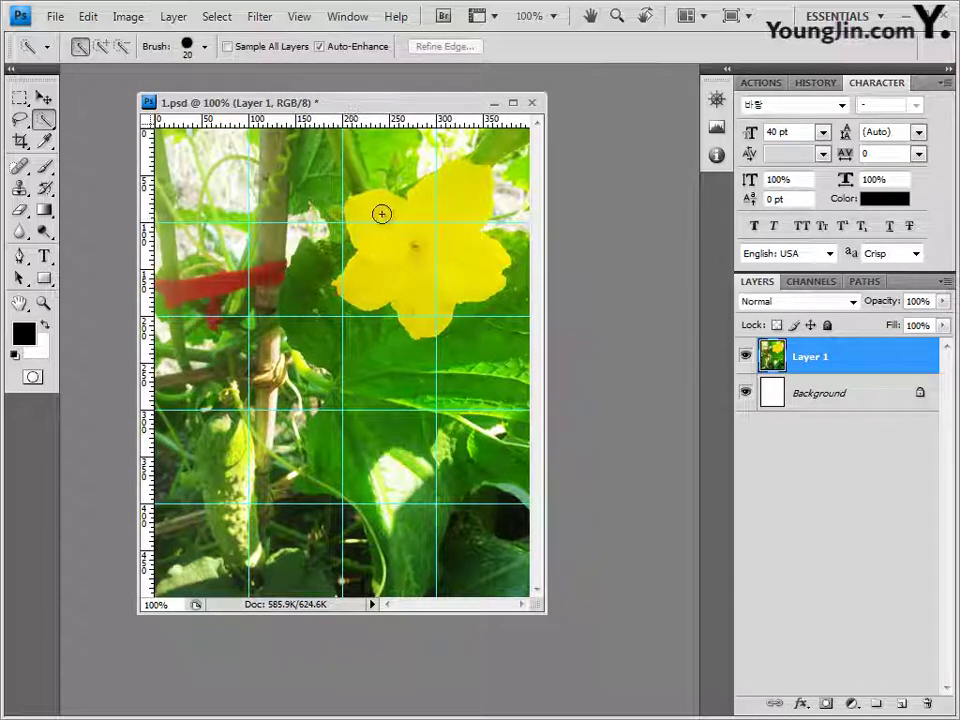
pyautogui.moveTo(381, 199)
pyautogui.mouseDown()
pyautogui.moveTo(369, 219)
pyautogui.moveTo(375, 237)
pyautogui.moveTo(418, 259)
pyautogui.mouseUp()
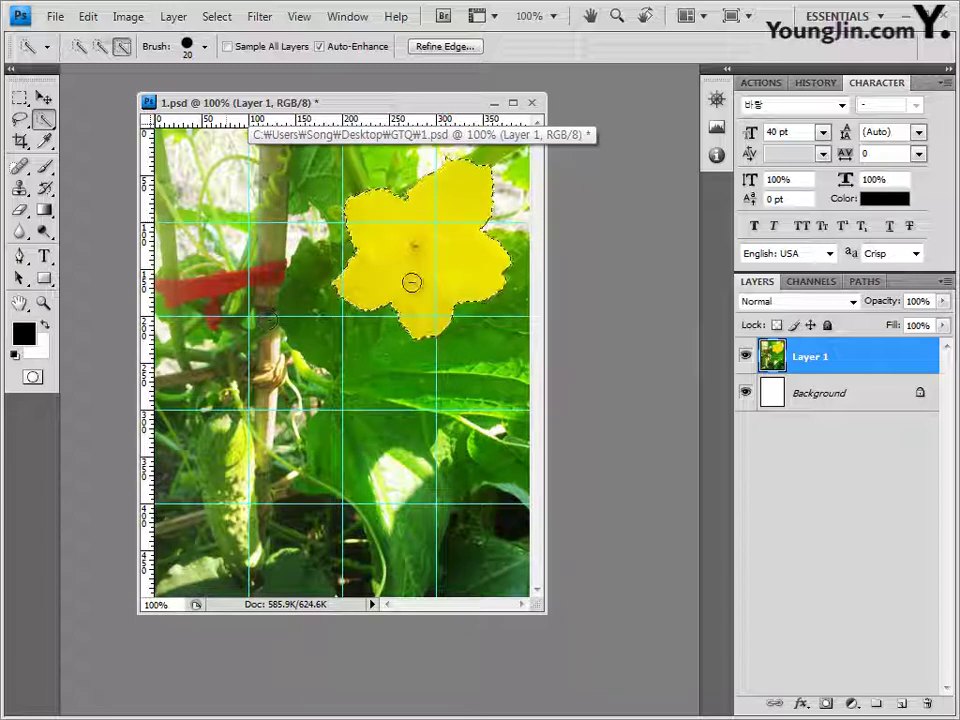
pyautogui.click(44, 97)
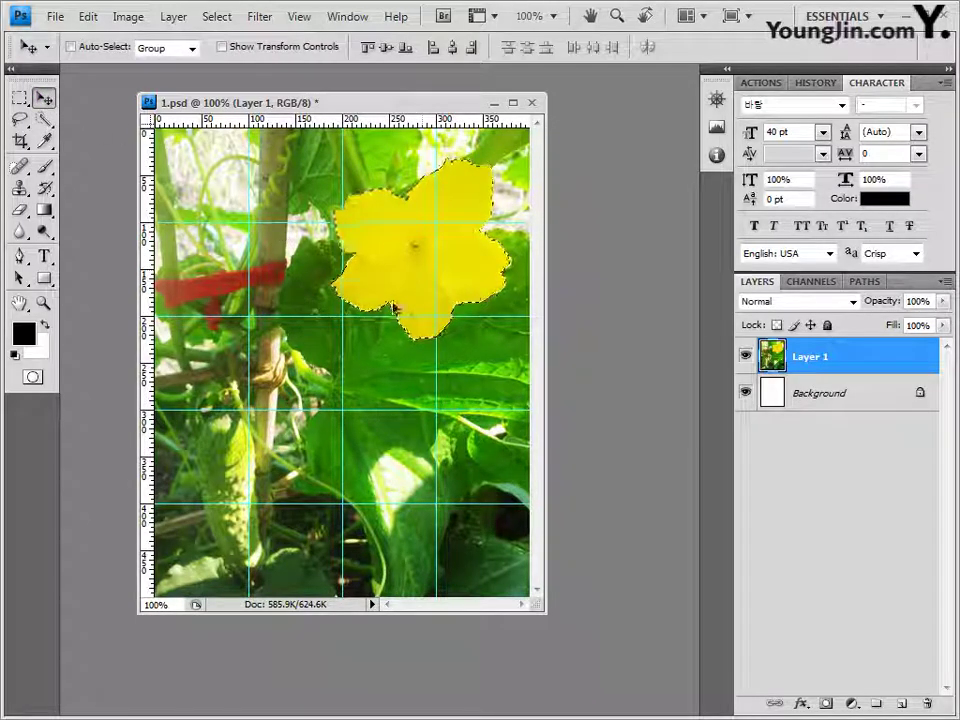
# Step: Duplicate the yellow flower below-left and scale the copy down to 72.9%
pyautogui.moveTo(424, 275); pyautogui.dragTo(309, 449)
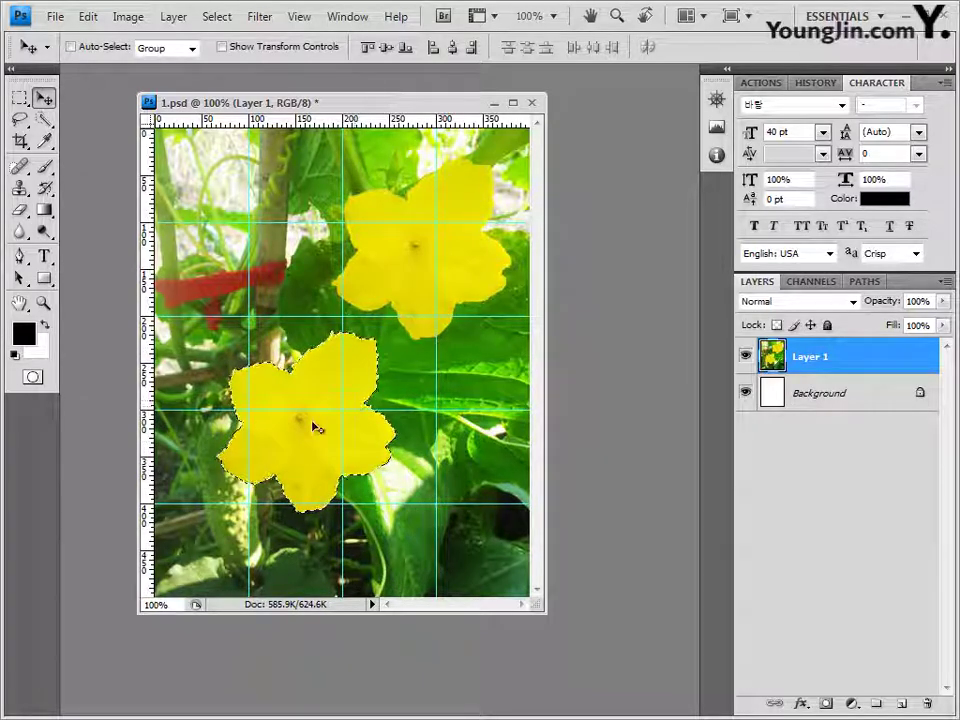
pyautogui.hotkey('ctrl', 't')
pyautogui.moveTo(219, 511); pyautogui.dragTo(250, 477)
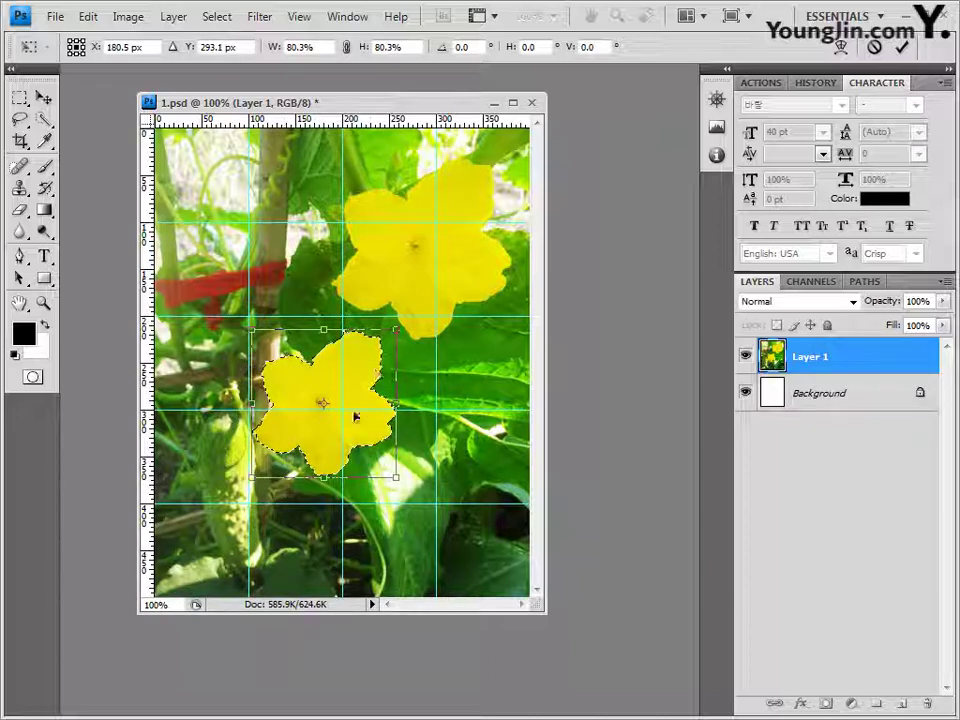
pyautogui.moveTo(396, 331)
pyautogui.mouseDown()
pyautogui.moveTo(373, 351)
pyautogui.moveTo(383, 343)
pyautogui.mouseUp()
pyautogui.moveTo(352, 397); pyautogui.dragTo(351, 378)
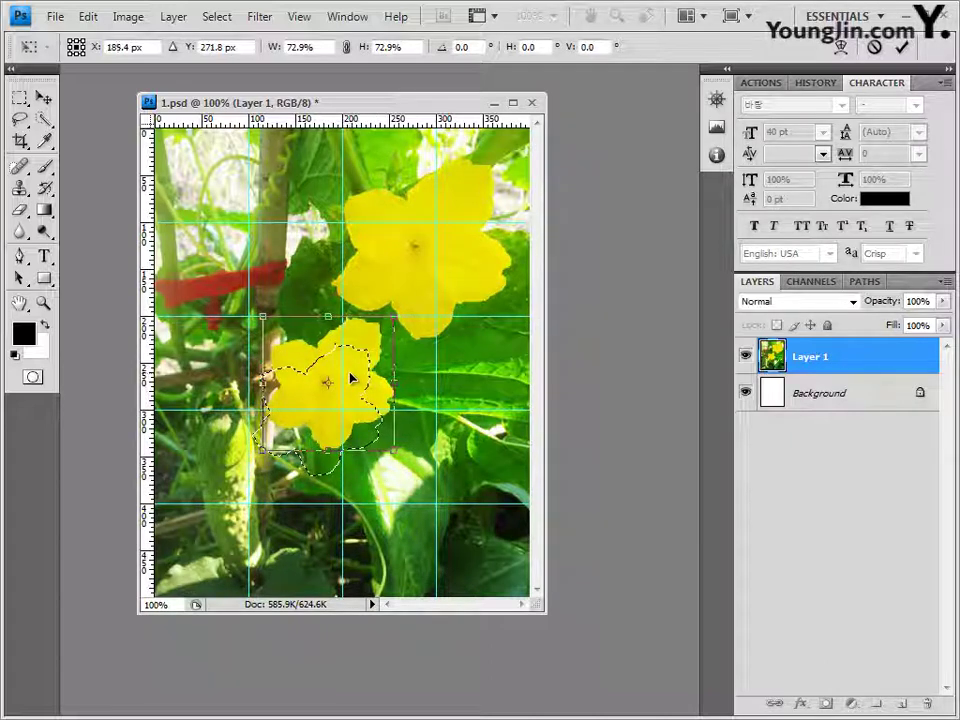
pyautogui.press('Return')
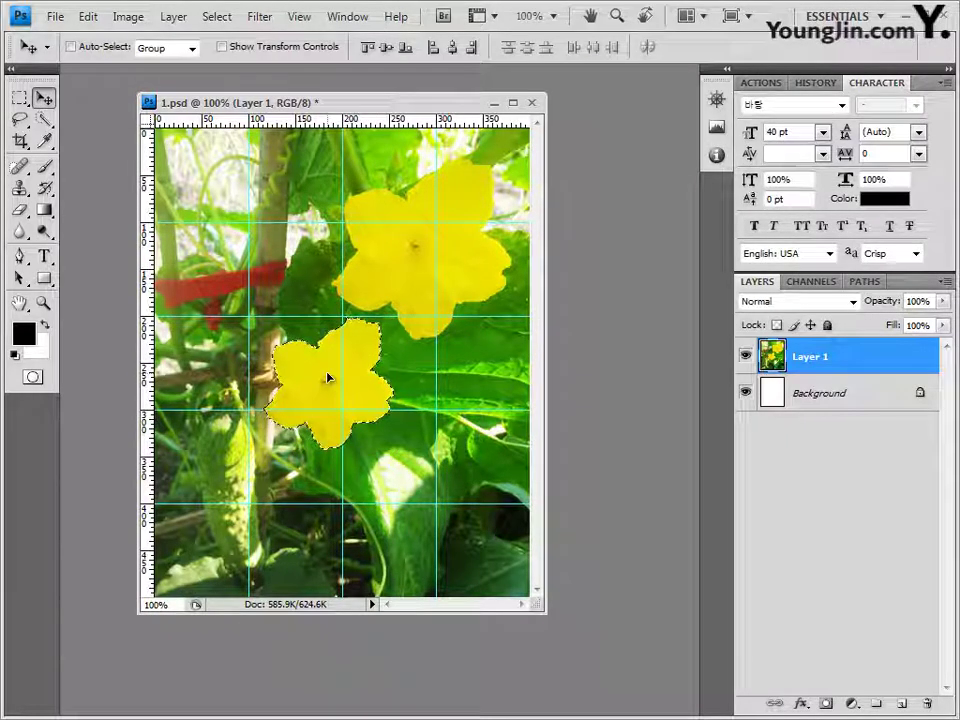
# Step: Nudge the small flower copy slightly down and left
pyautogui.moveTo(364, 395); pyautogui.dragTo(357, 409)
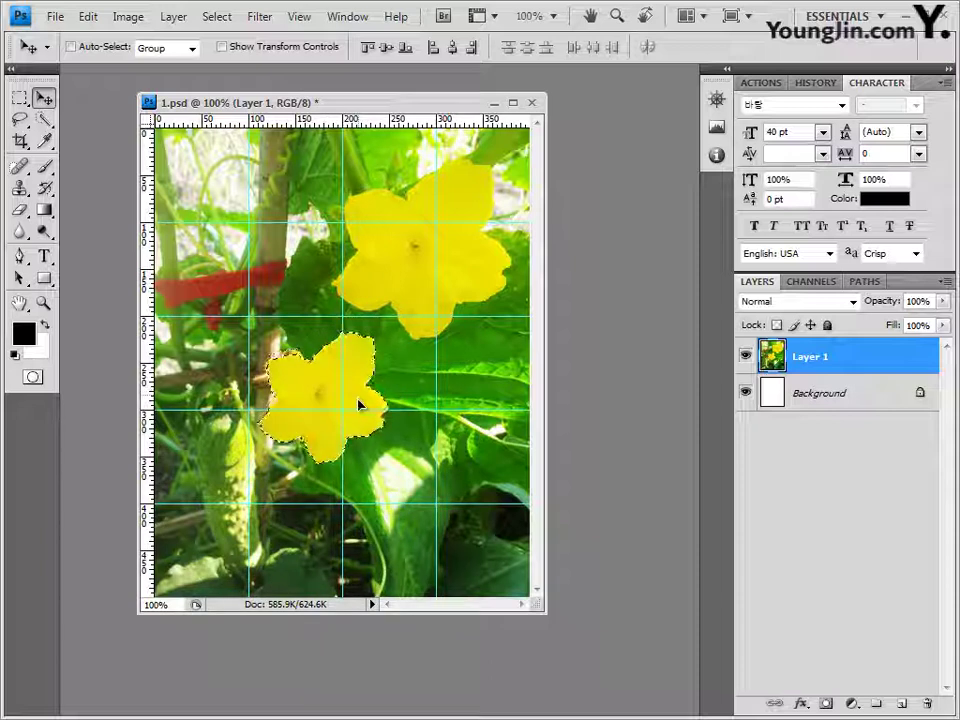
pyautogui.click(45, 278)
pyautogui.click(137, 366)
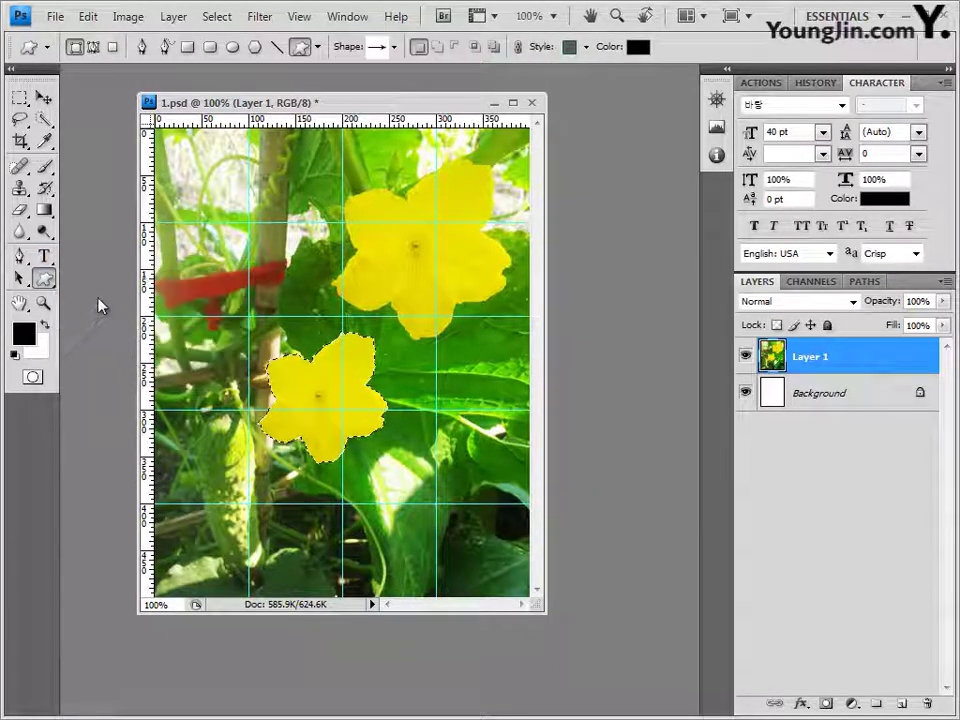
# Step: Load the Nature shape set and choose the Flower 1 custom shape
pyautogui.click(394, 47)
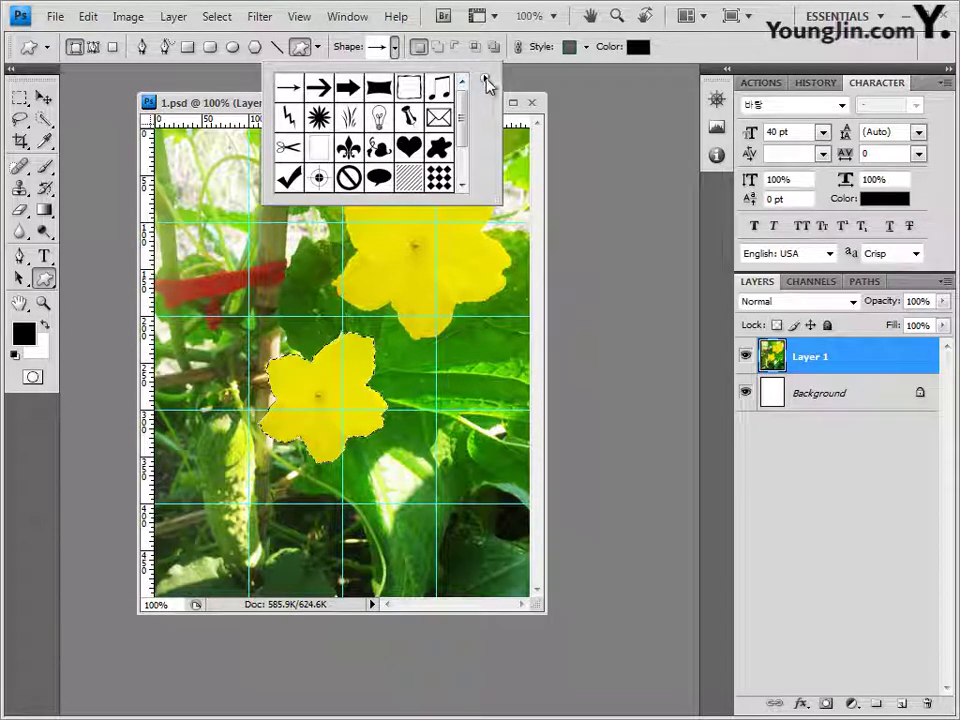
pyautogui.click(484, 79)
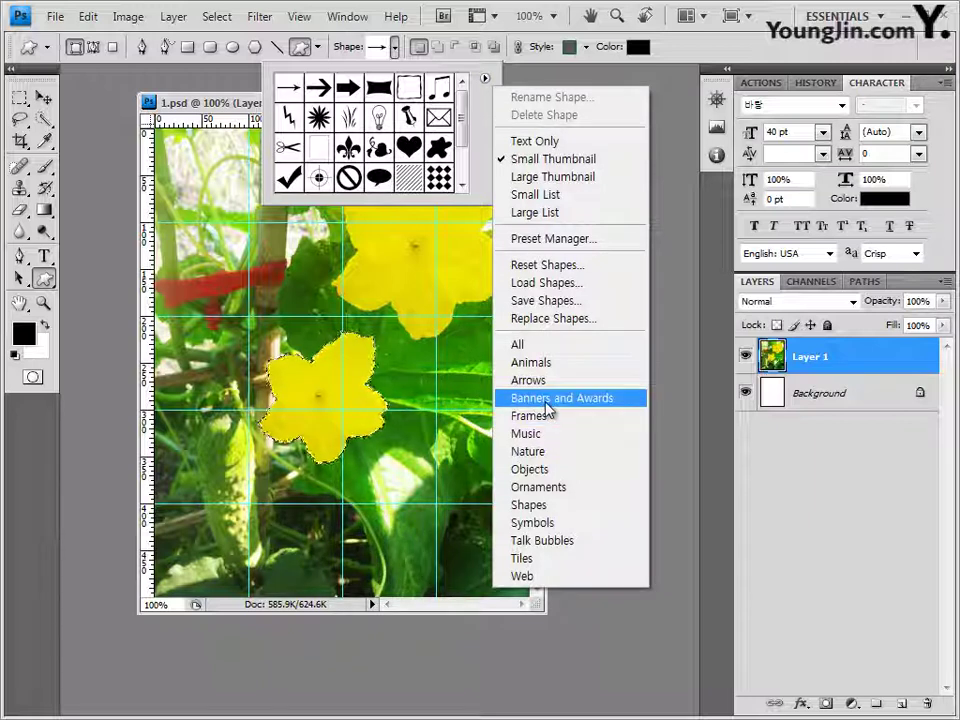
pyautogui.click(551, 460)
pyautogui.press('Return')
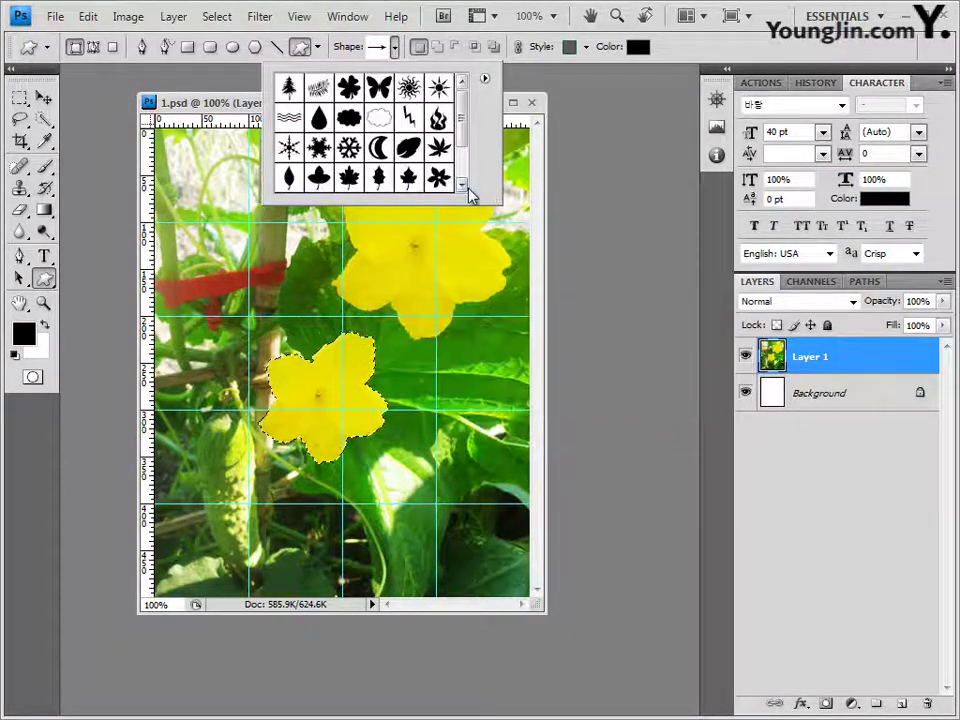
pyautogui.scroll(-2, 465, 131)
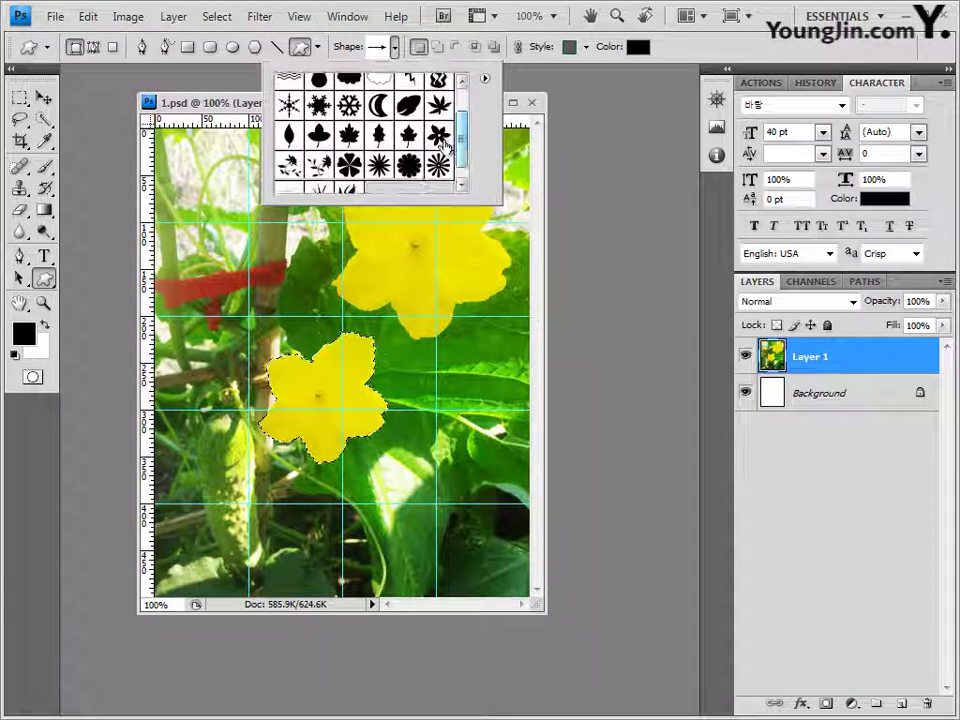
pyautogui.click(439, 141)
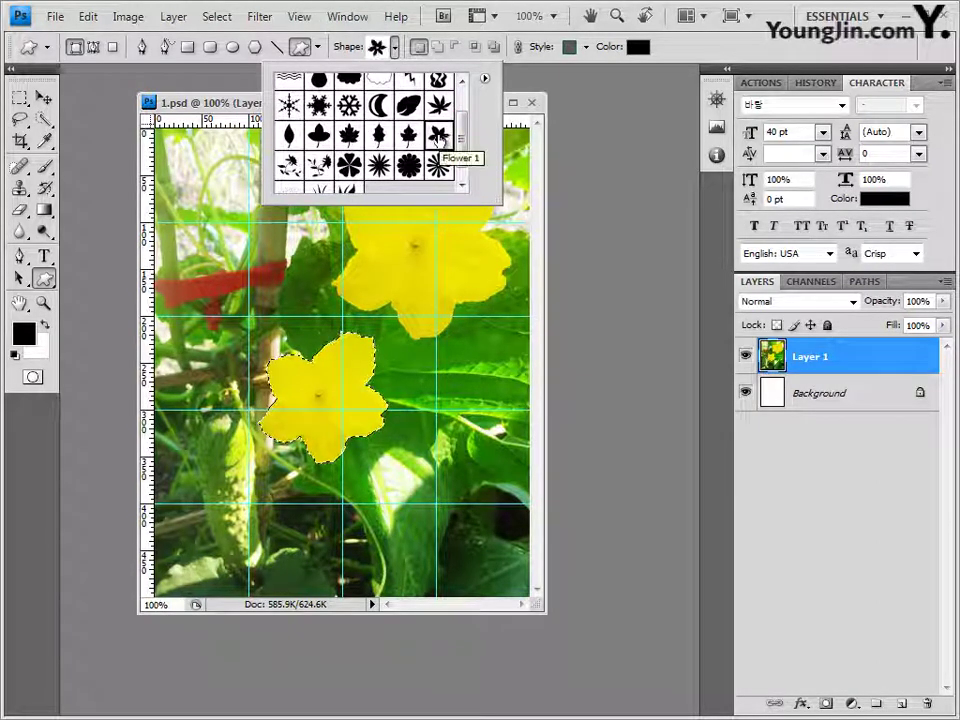
pyautogui.click(247, 110)
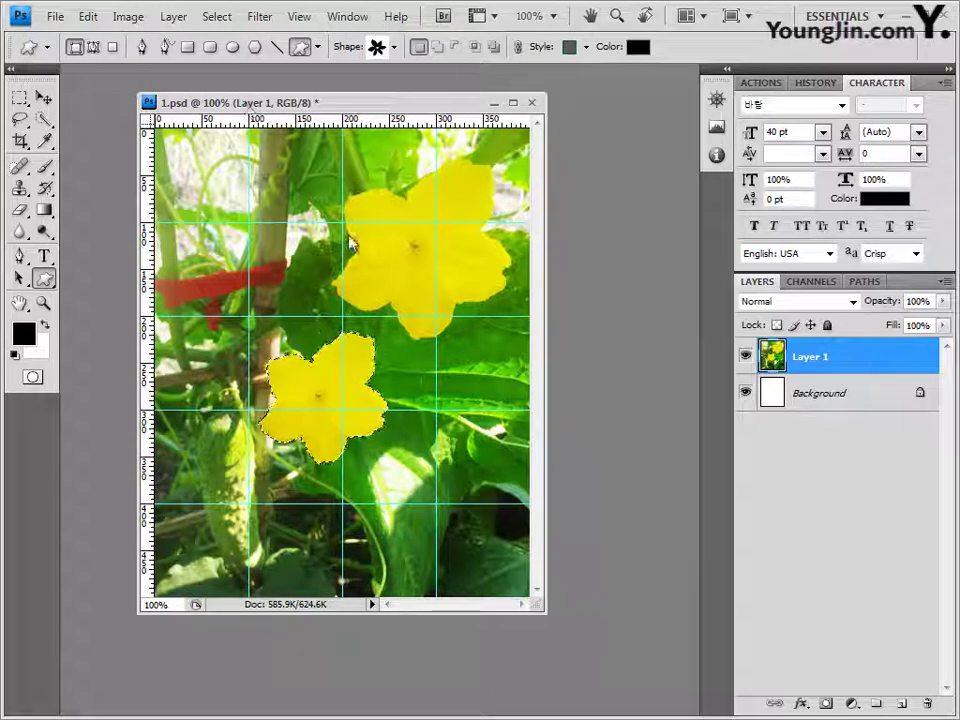
# Step: Deselect the flower and set new shapes to No Style with white (ffffff) colour
pyautogui.hotkey('ctrl', 'd')
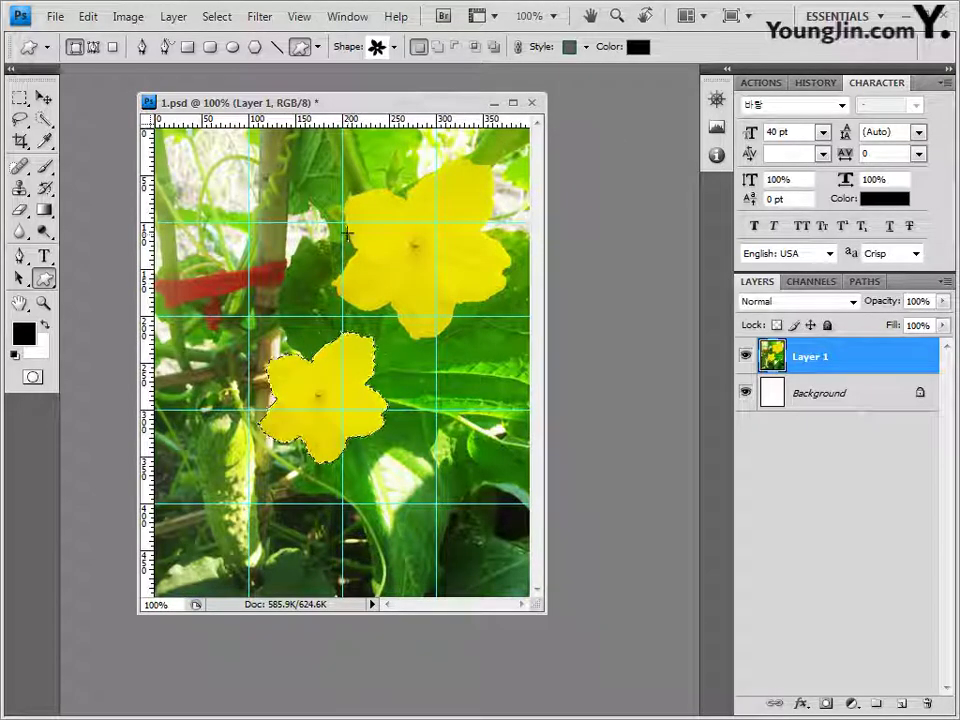
pyautogui.click(586, 47)
pyautogui.click(481, 88)
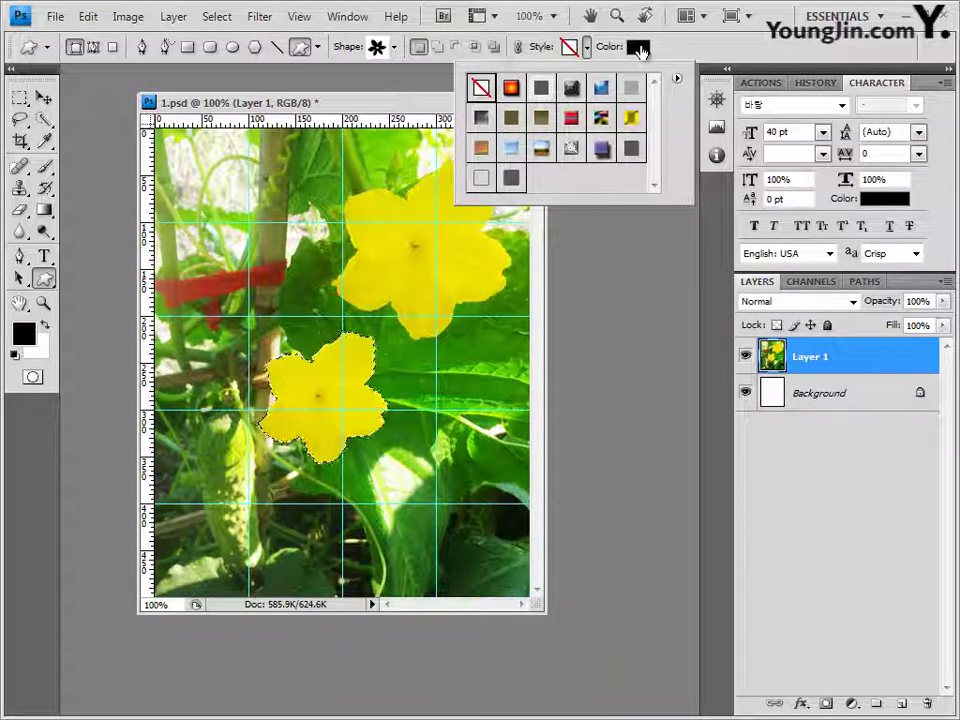
pyautogui.click(637, 48)
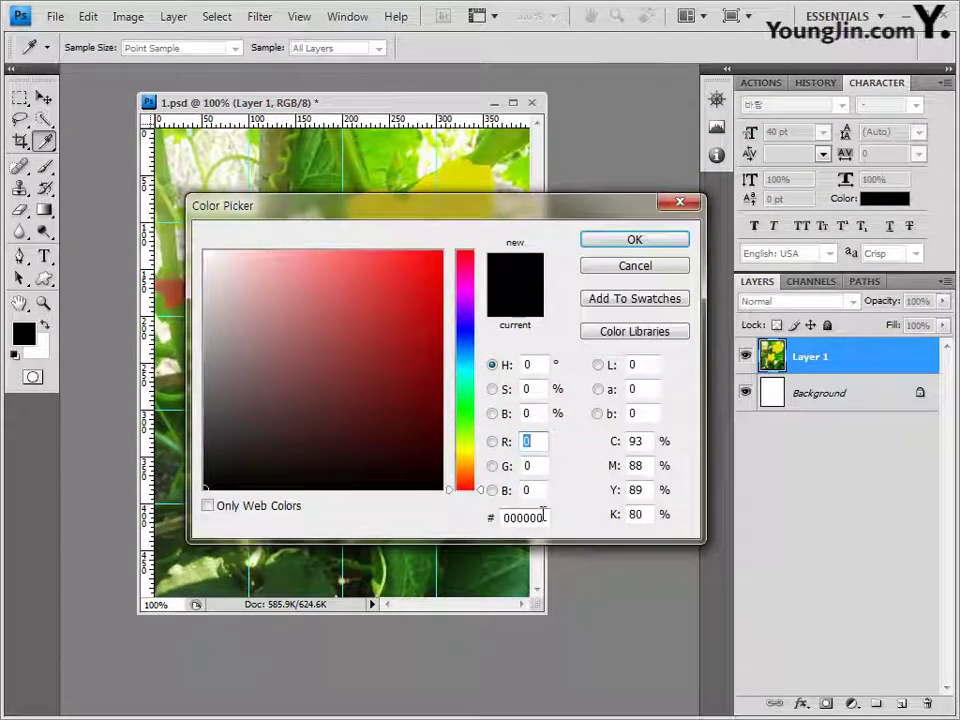
pyautogui.click(530, 517)
pyautogui.write('ffffff')
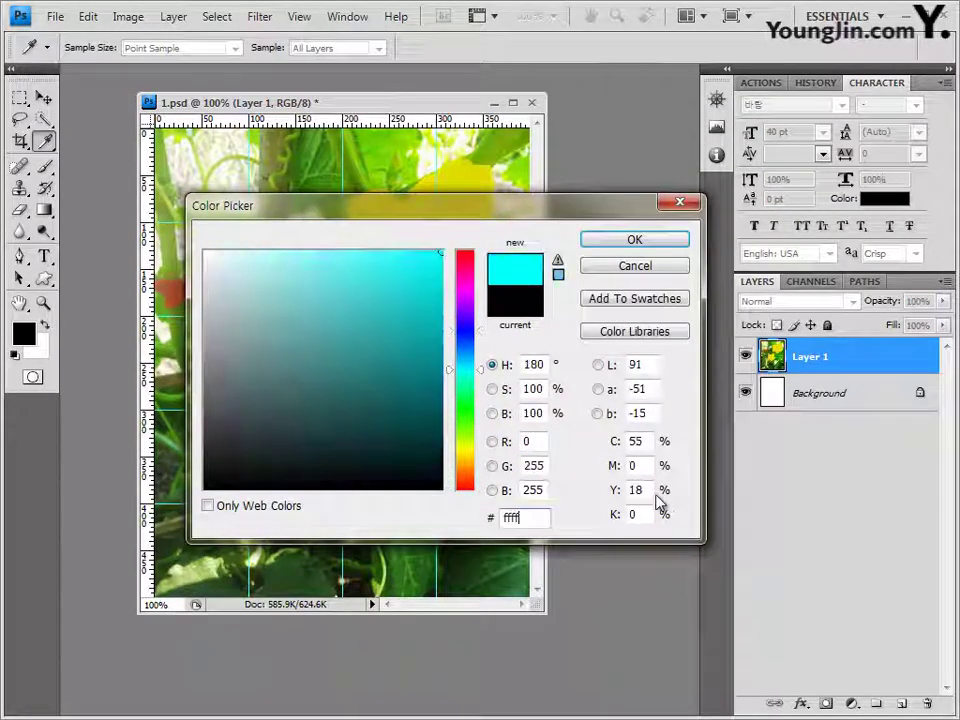
pyautogui.click(657, 245)
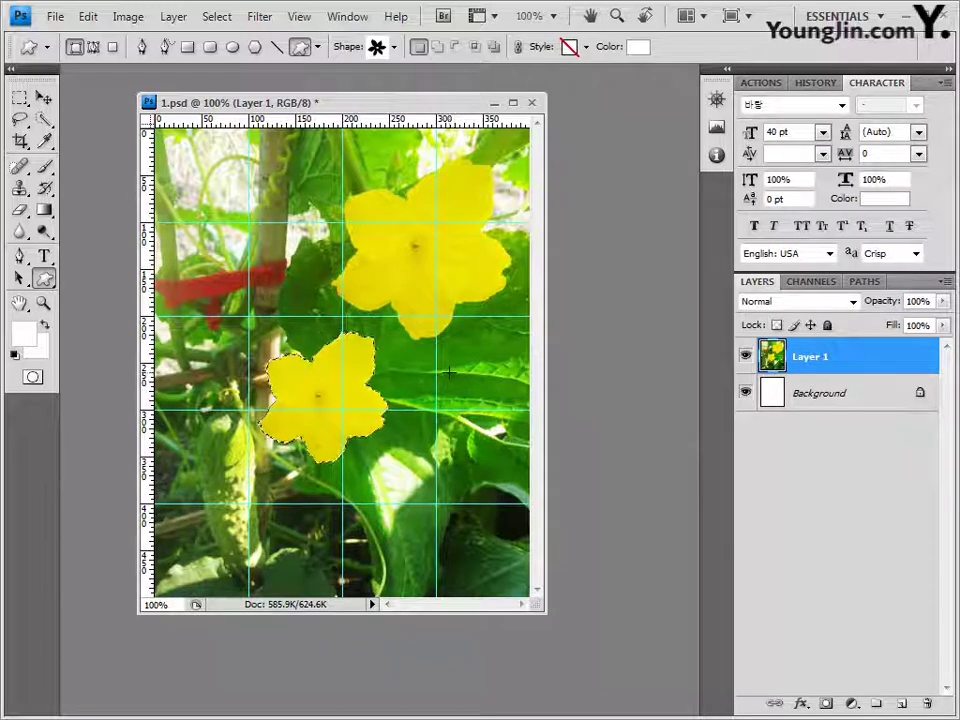
# Step: Draw a small white Flower 1 shape on the leaves right of the lower flower
pyautogui.moveTo(451, 375); pyautogui.dragTo(494, 430)
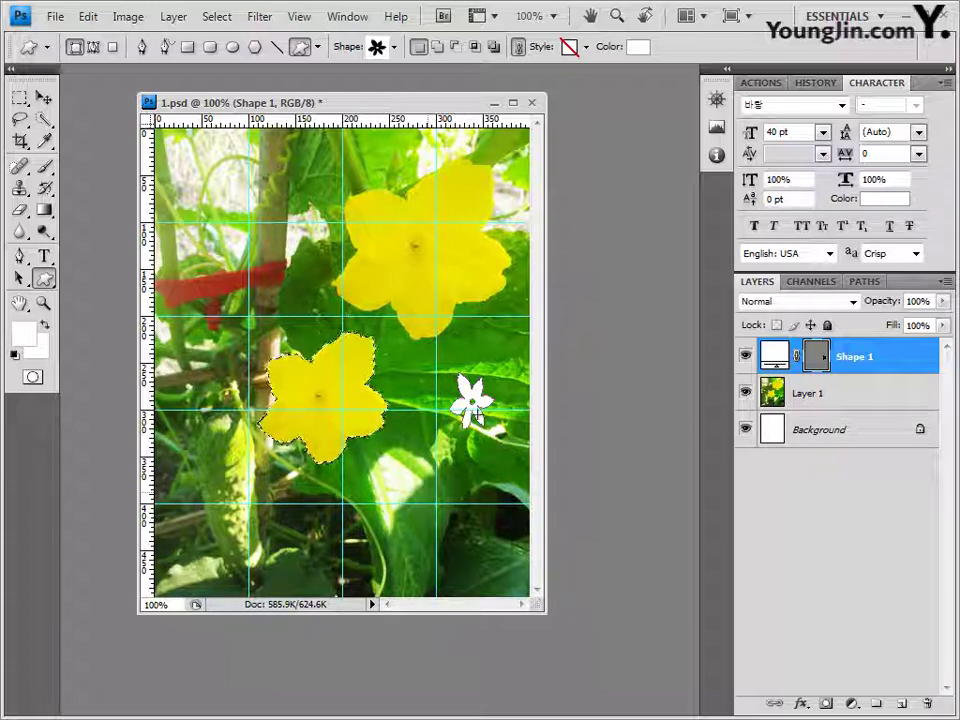
pyautogui.click(803, 707)
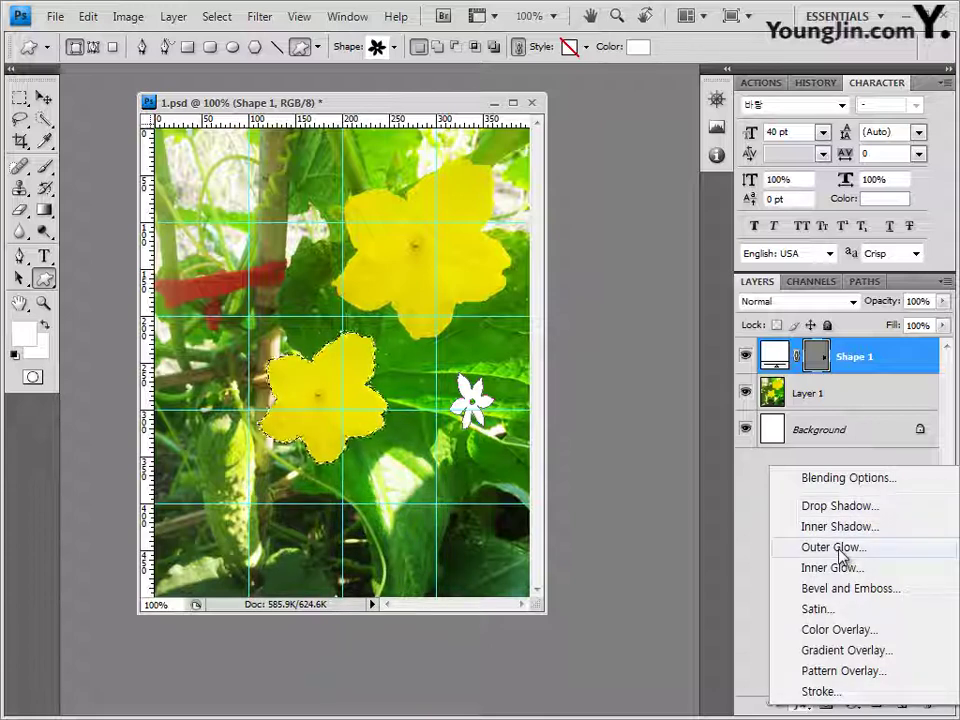
# Step: Apply an Outer Glow with default settings to the Shape 1 flower layer
pyautogui.click(785, 552)
pyautogui.click(770, 257)
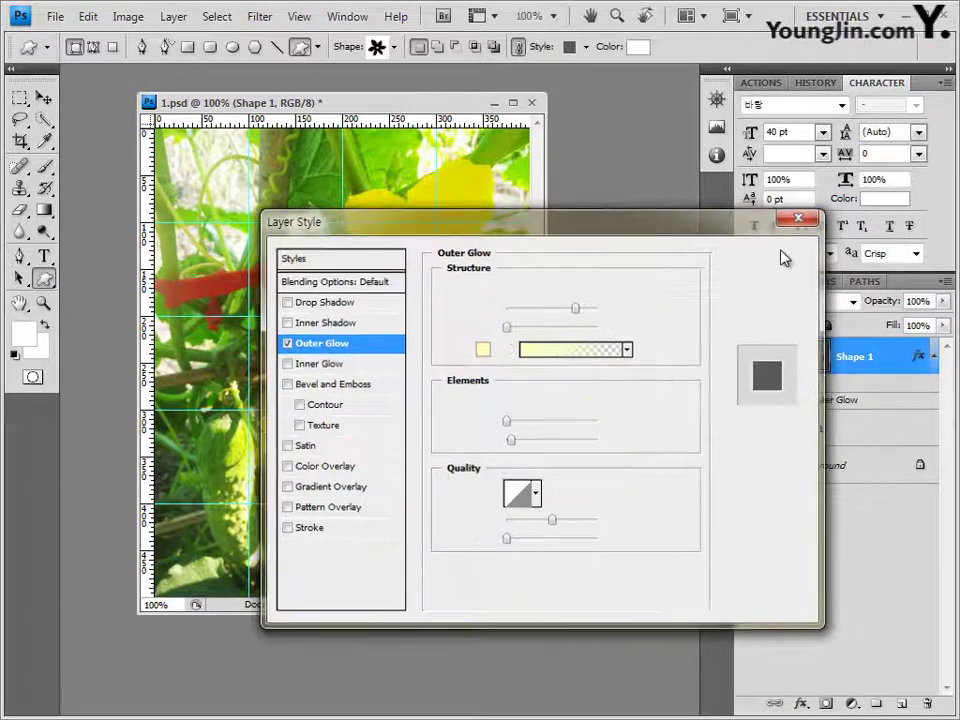
pyautogui.click(43, 96)
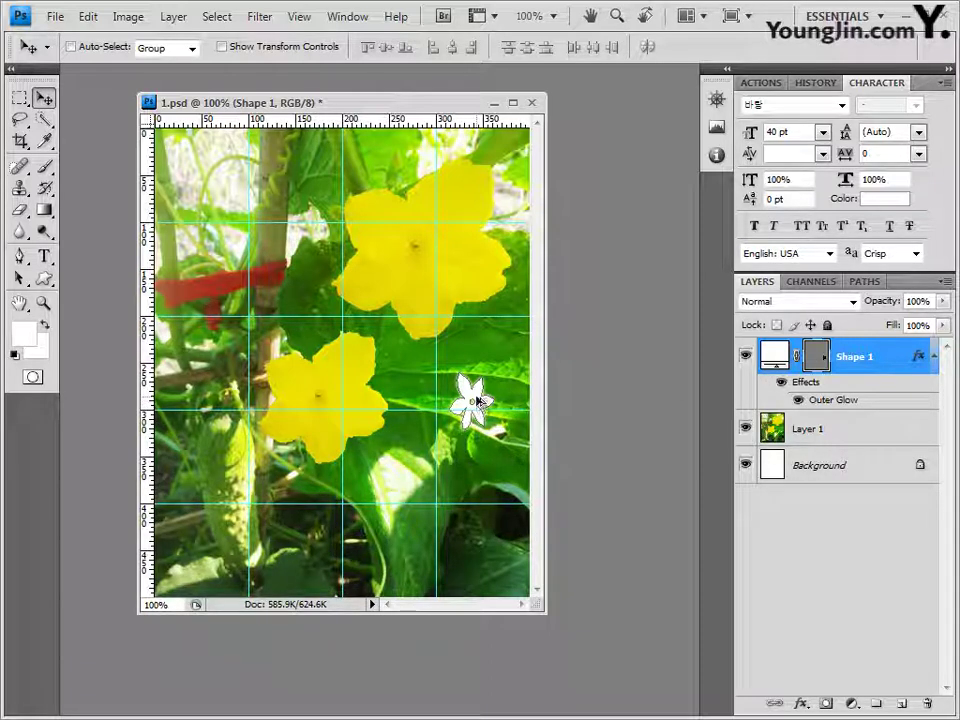
# Step: Place two copies of the white flower to the lower left and lower right, shrinking the second to 70.7%
pyautogui.moveTo(477, 400); pyautogui.dragTo(383, 470)
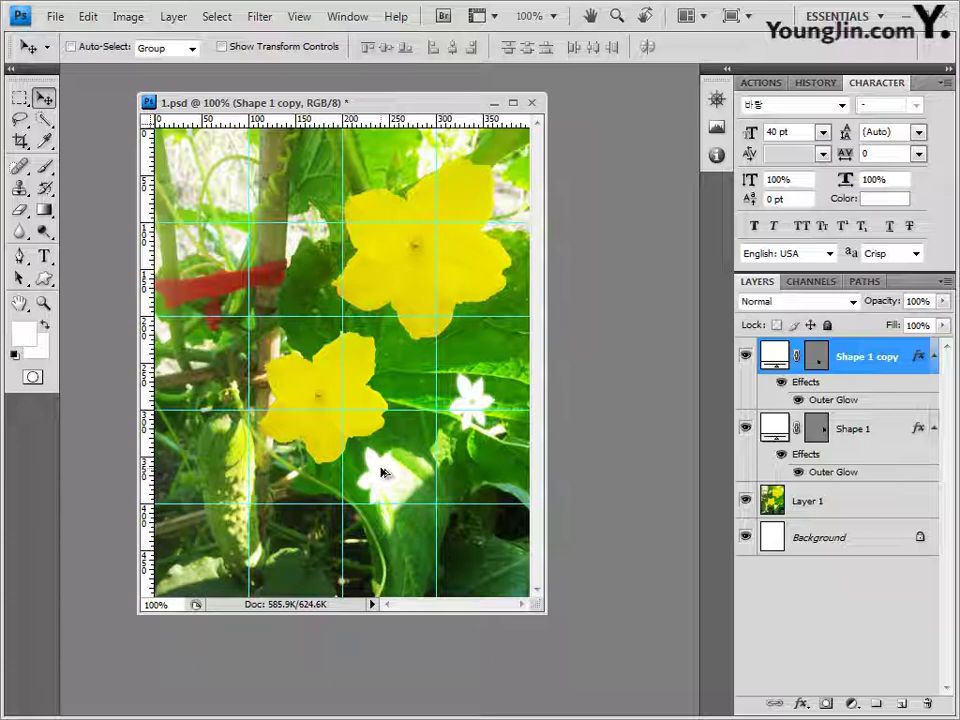
pyautogui.moveTo(381, 472); pyautogui.dragTo(447, 521)
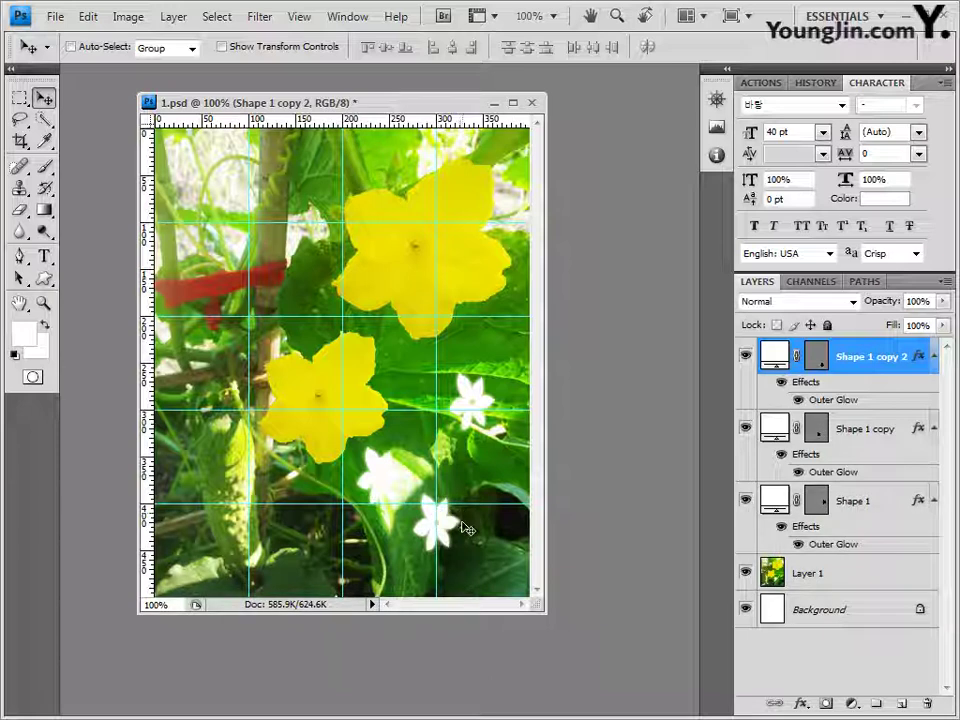
pyautogui.hotkey('ctrl', 't')
pyautogui.moveTo(414, 495); pyautogui.dragTo(427, 509)
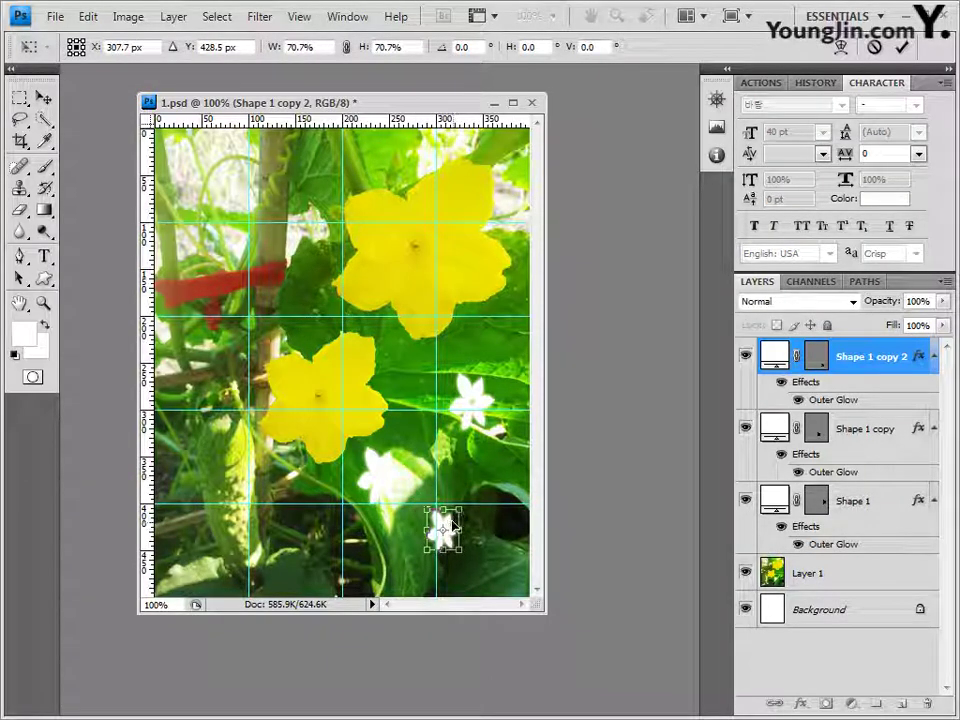
pyautogui.press('Return')
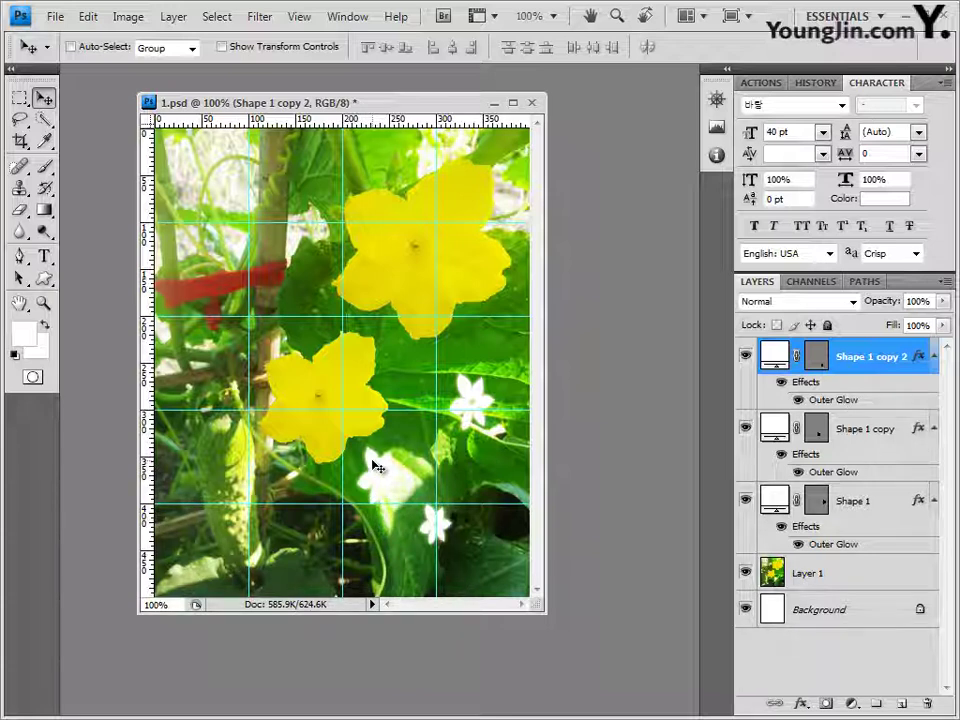
# Step: Shrink the first flower copy to 78.6% and nudge it slightly left
pyautogui.keyDown('ctrl'); pyautogui.click(372, 466); pyautogui.keyUp('ctrl')
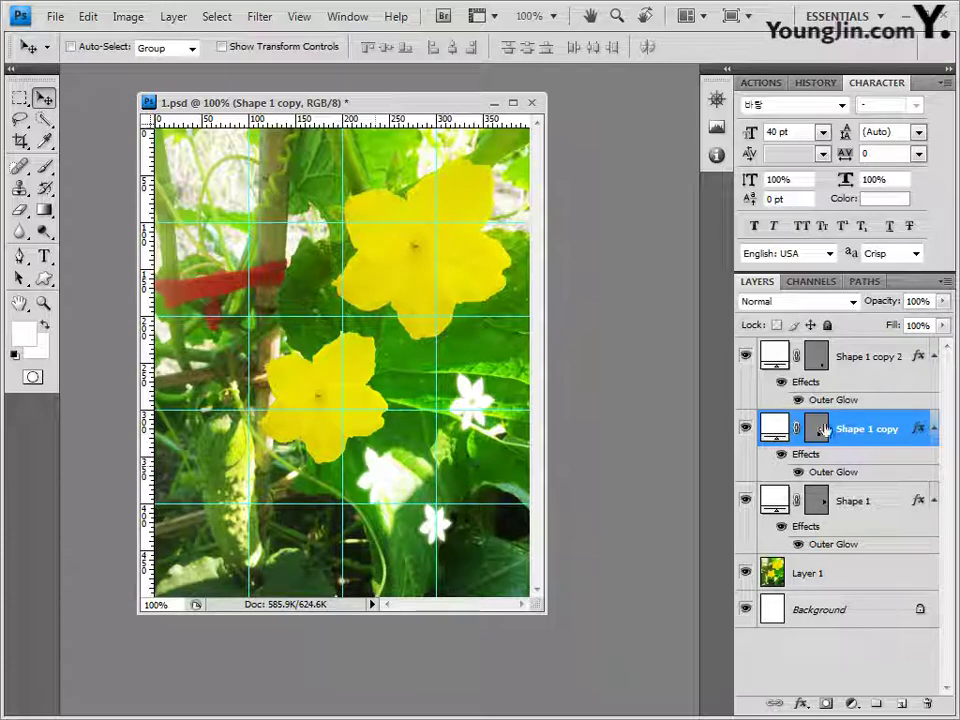
pyautogui.hotkey('ctrl', 't')
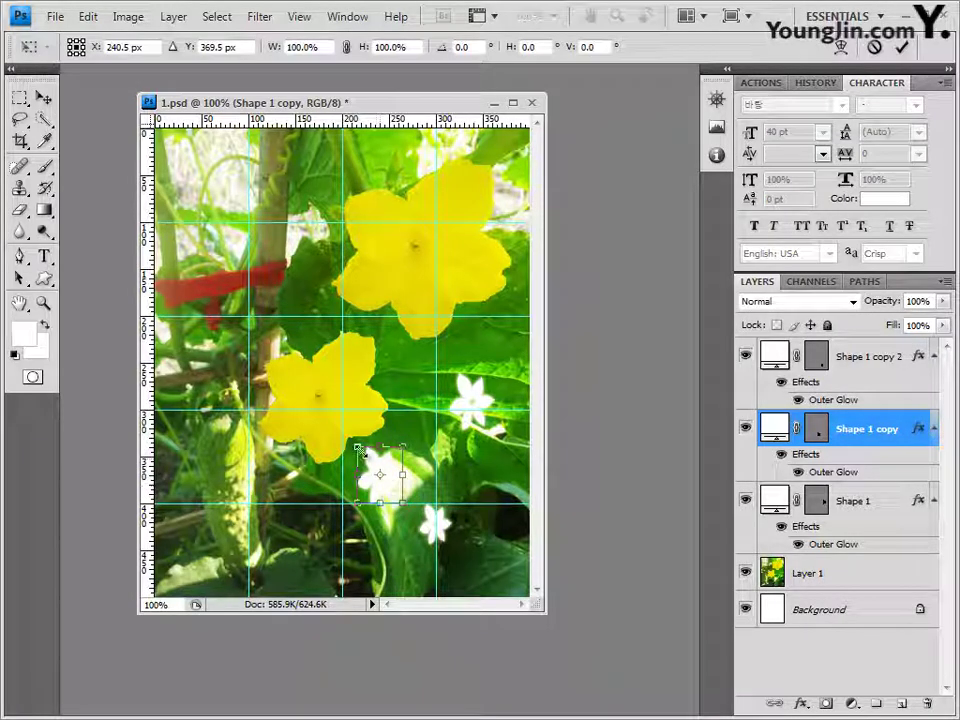
pyautogui.moveTo(357, 450); pyautogui.dragTo(365, 462)
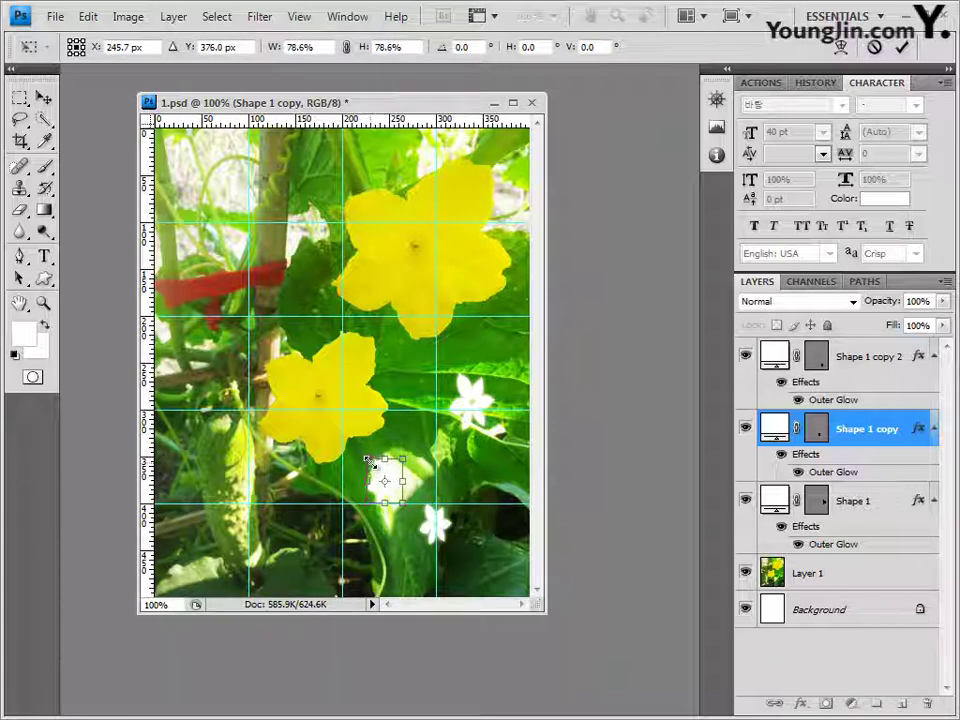
pyautogui.doubleClick(388, 481)
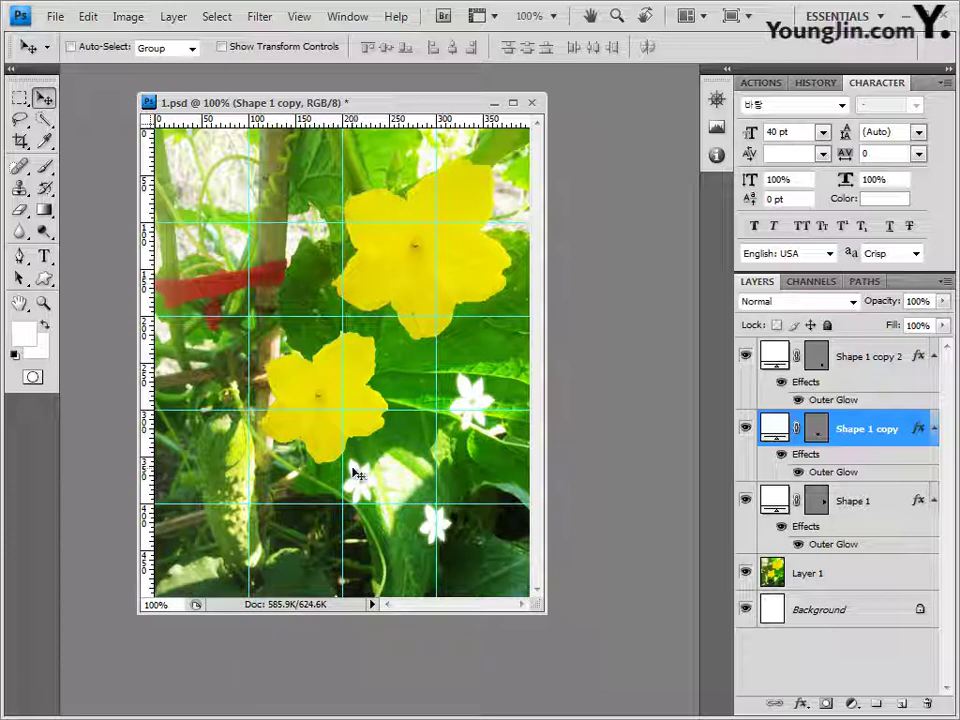
pyautogui.moveTo(363, 486); pyautogui.dragTo(356, 488)
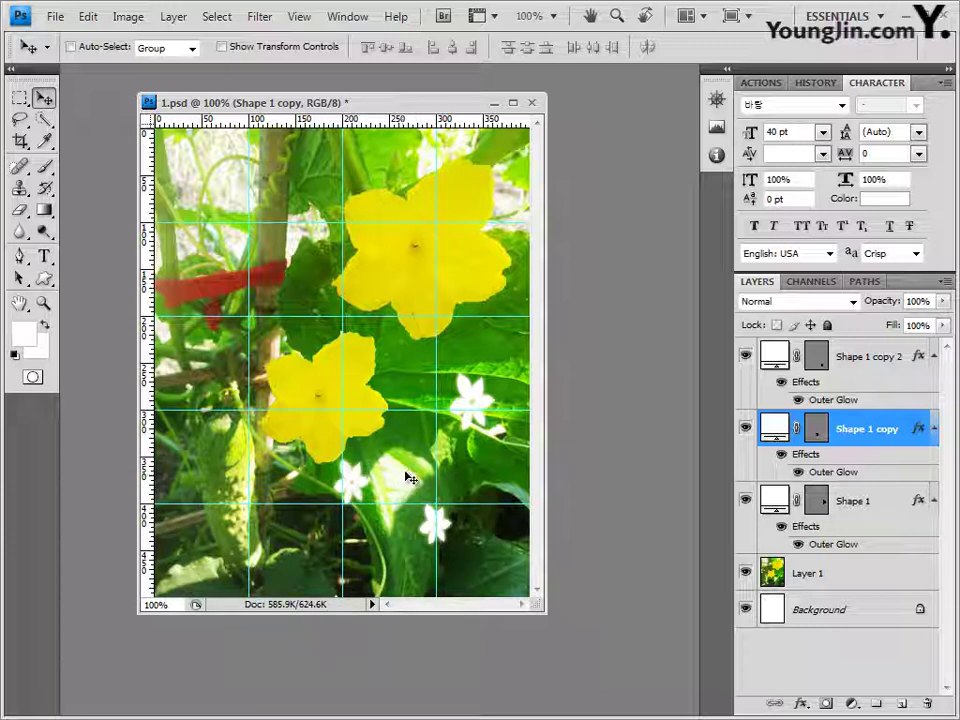
# Step: Shift the smallest flower slightly right and the original white flower a little down and left
pyautogui.keyDown('ctrl'); pyautogui.click(436, 530); pyautogui.keyUp('ctrl')
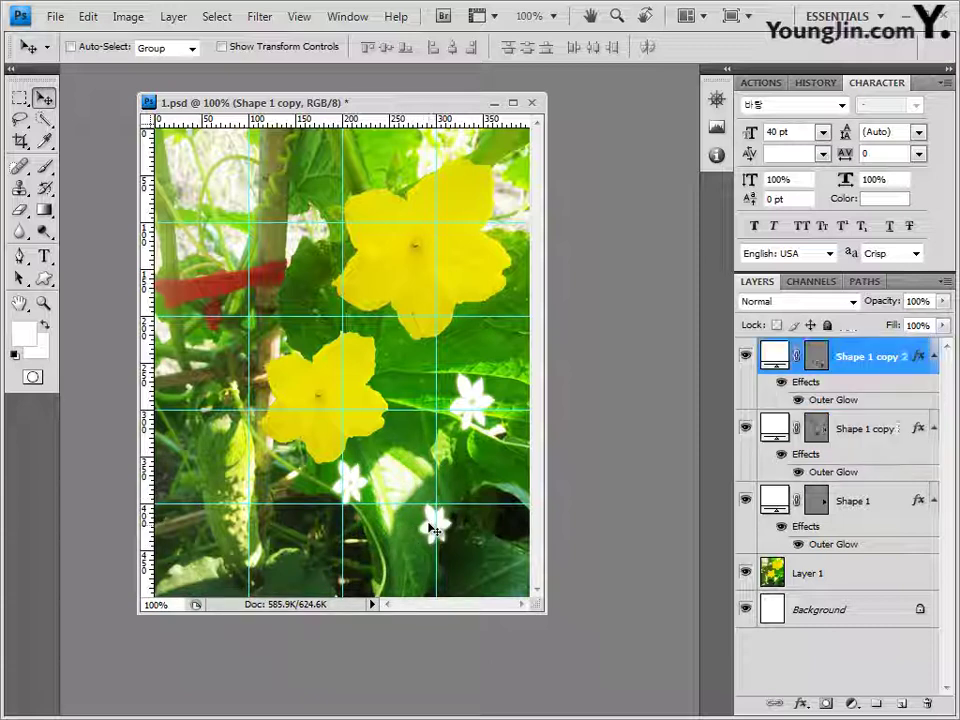
pyautogui.moveTo(418, 519); pyautogui.dragTo(431, 522)
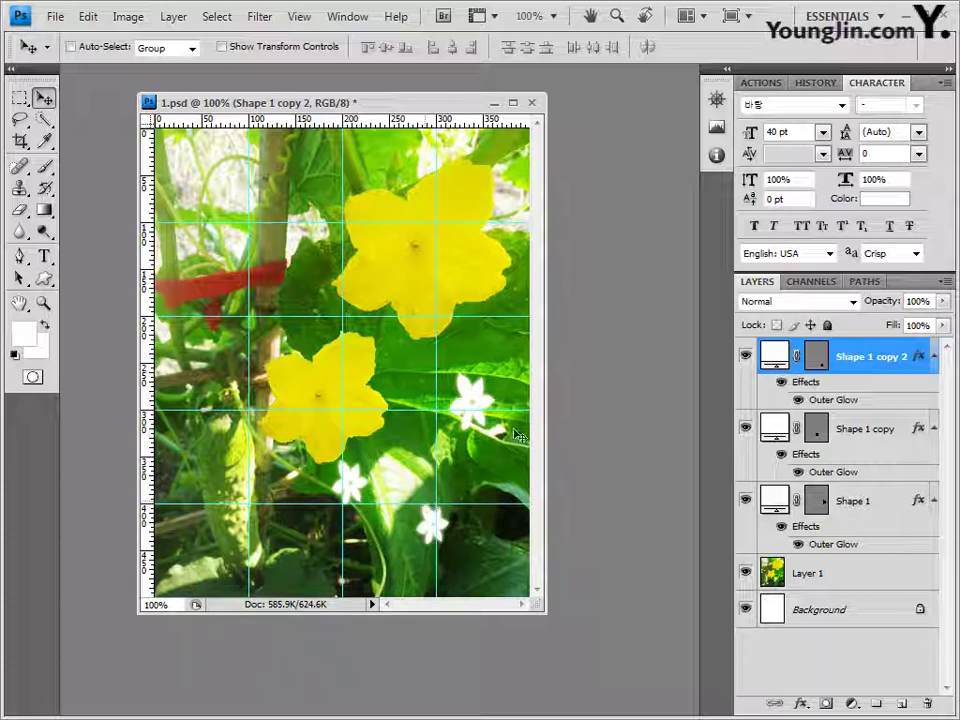
pyautogui.keyDown('ctrl'); pyautogui.click(481, 401); pyautogui.keyUp('ctrl')
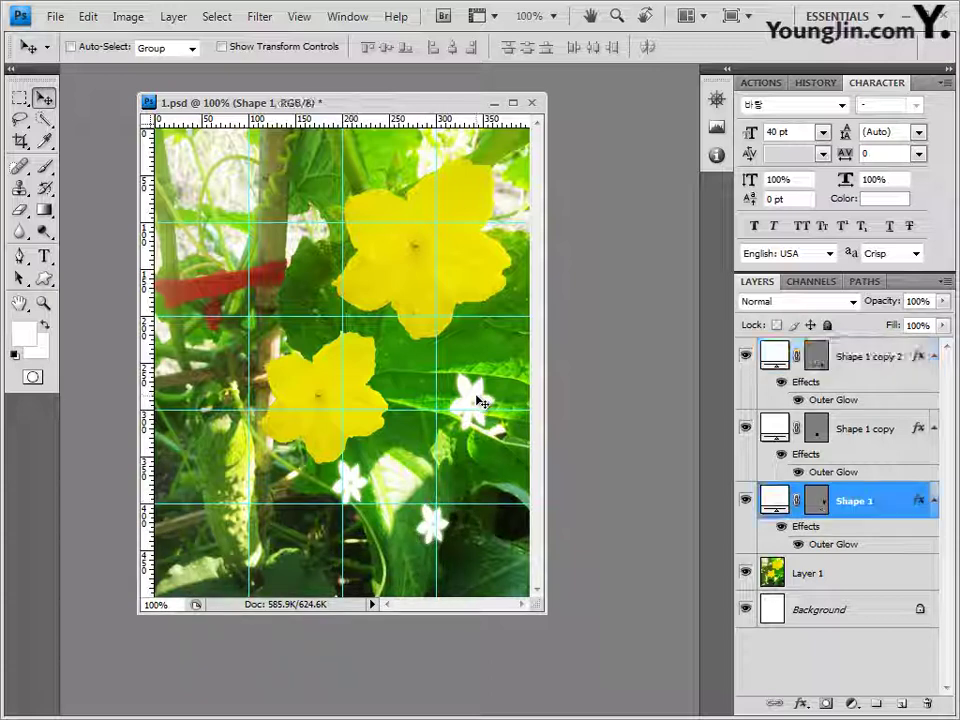
pyautogui.moveTo(476, 392); pyautogui.dragTo(464, 401)
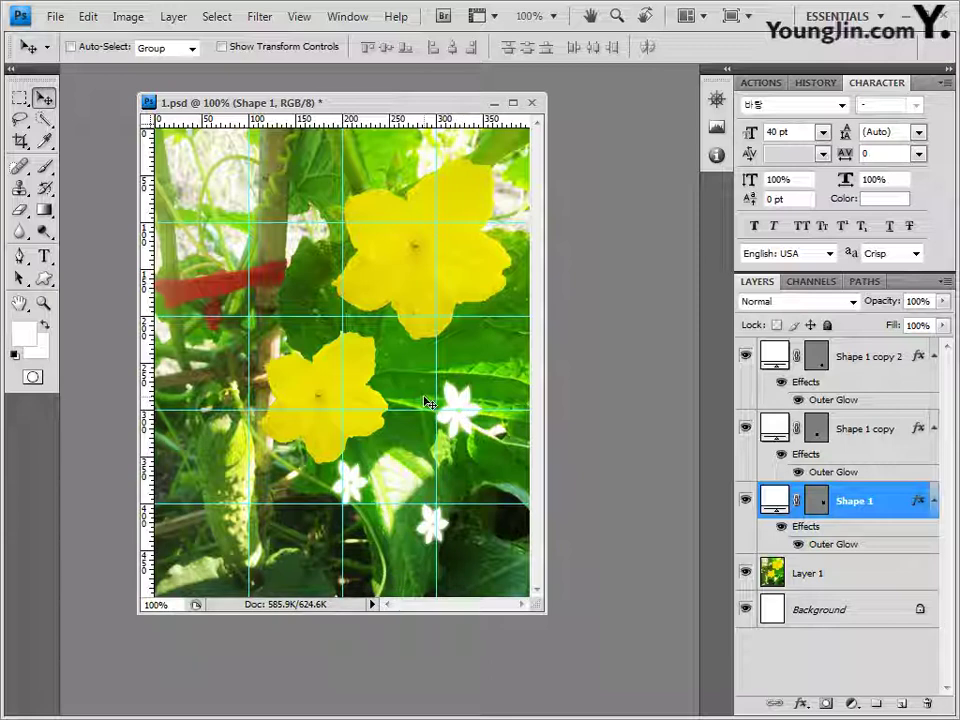
pyautogui.press('Down')
pyautogui.press('Down')
pyautogui.press('Down')
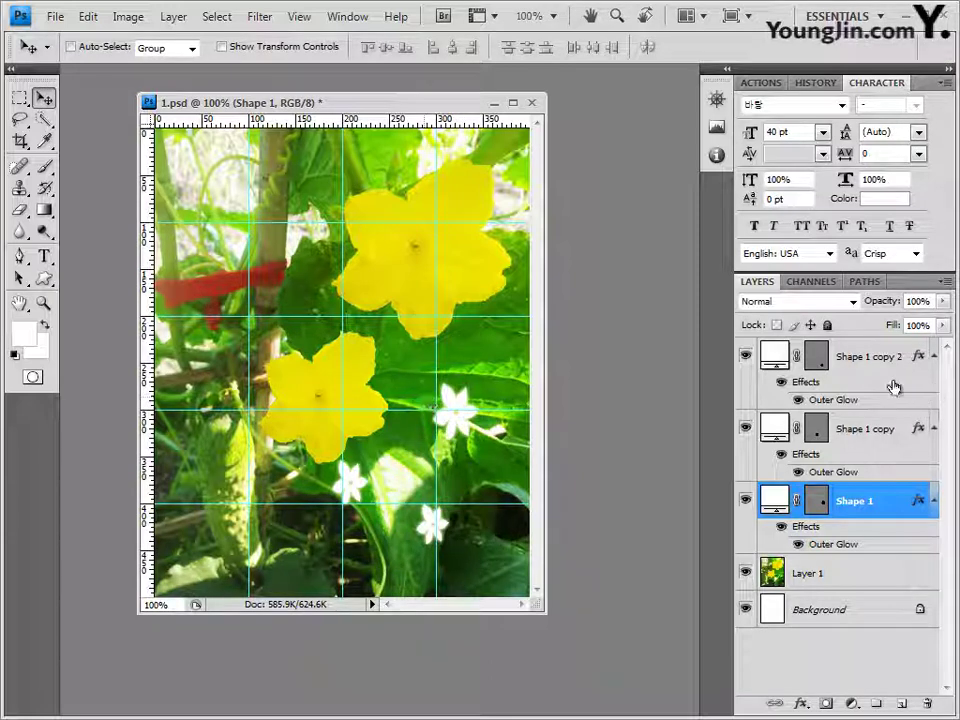
pyautogui.click(859, 354)
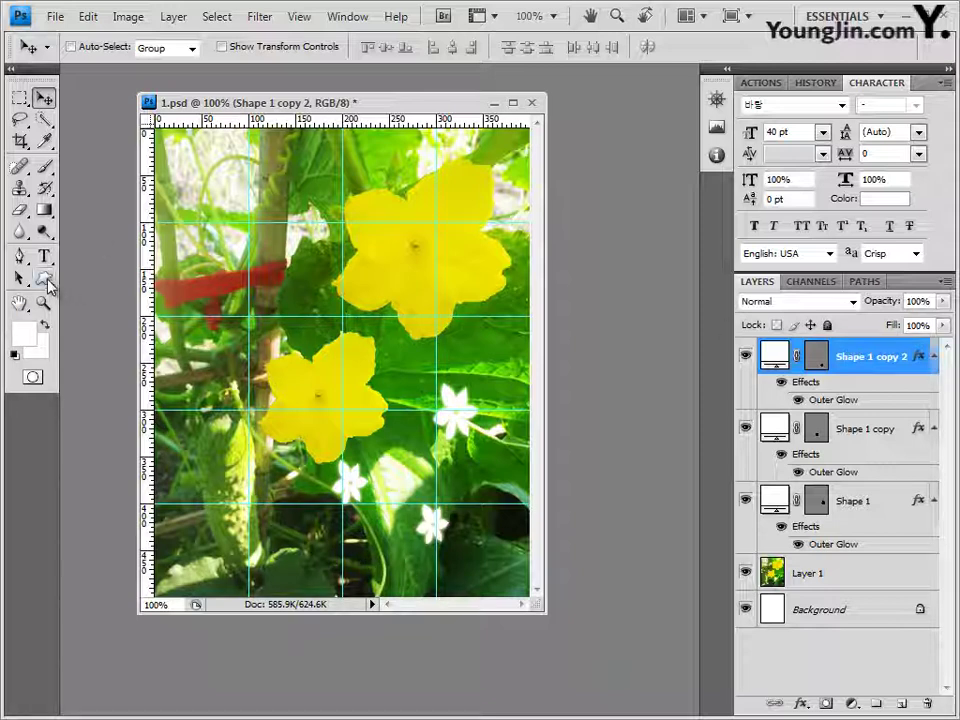
# Step: Draw a Grass 1 custom shape across the upper-left leaves of the photo as a new Shape 2 layer
pyautogui.click(46, 280)
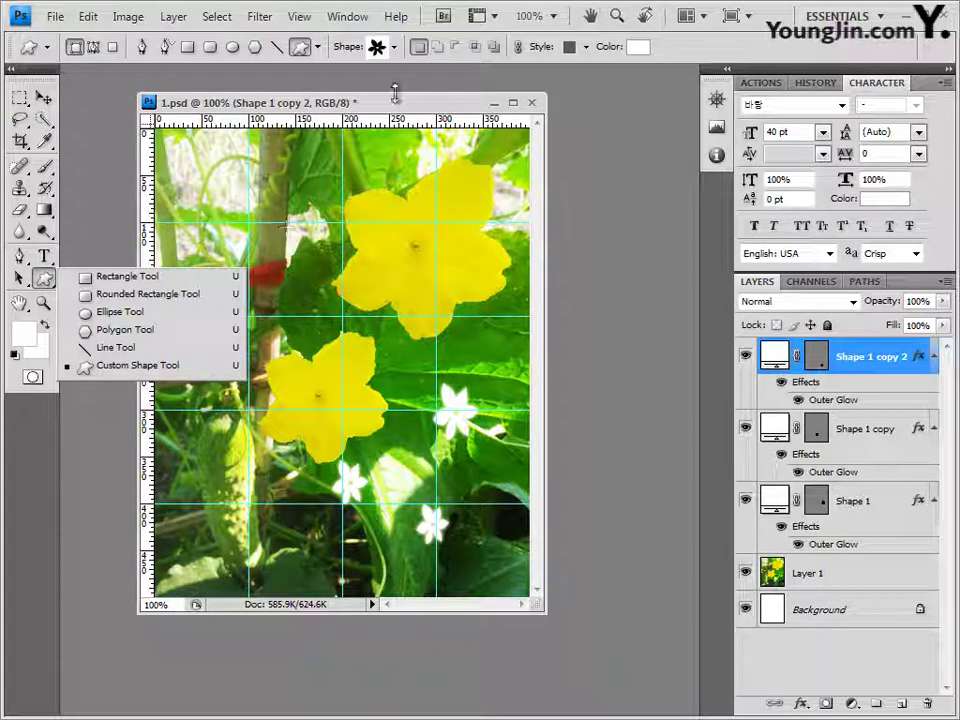
pyautogui.click(395, 47)
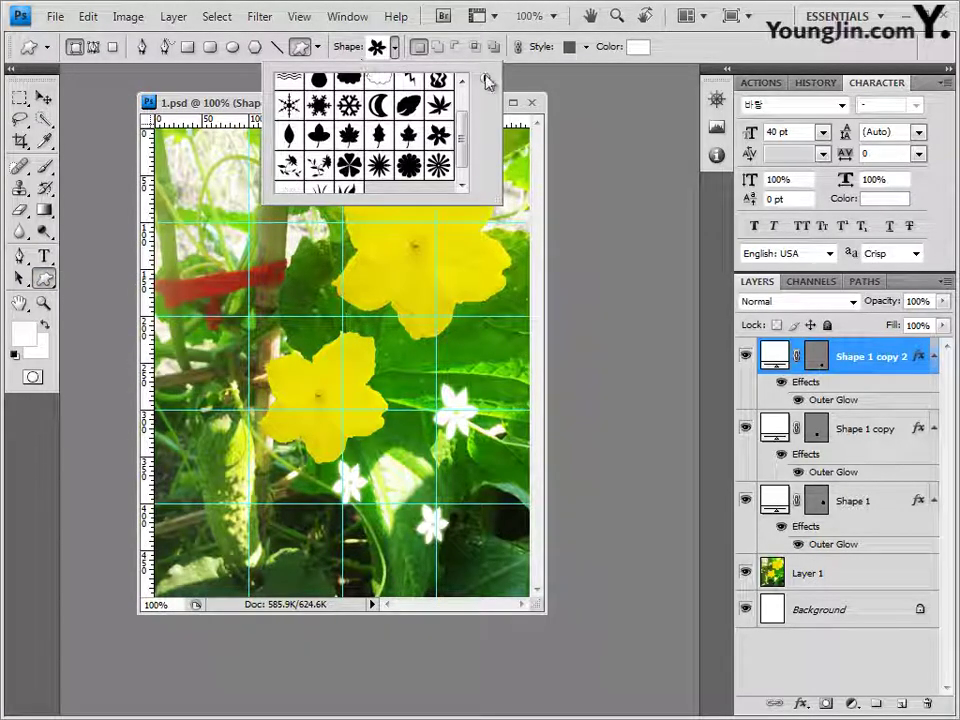
pyautogui.moveTo(461, 146); pyautogui.dragTo(463, 175)
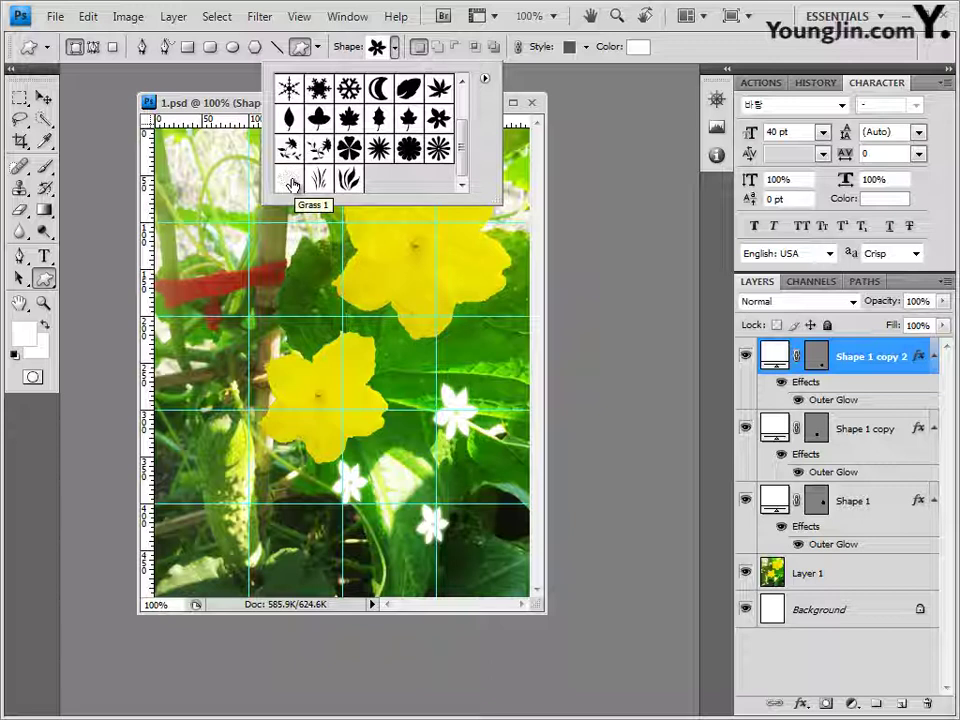
pyautogui.click(292, 182)
pyautogui.press('Return')
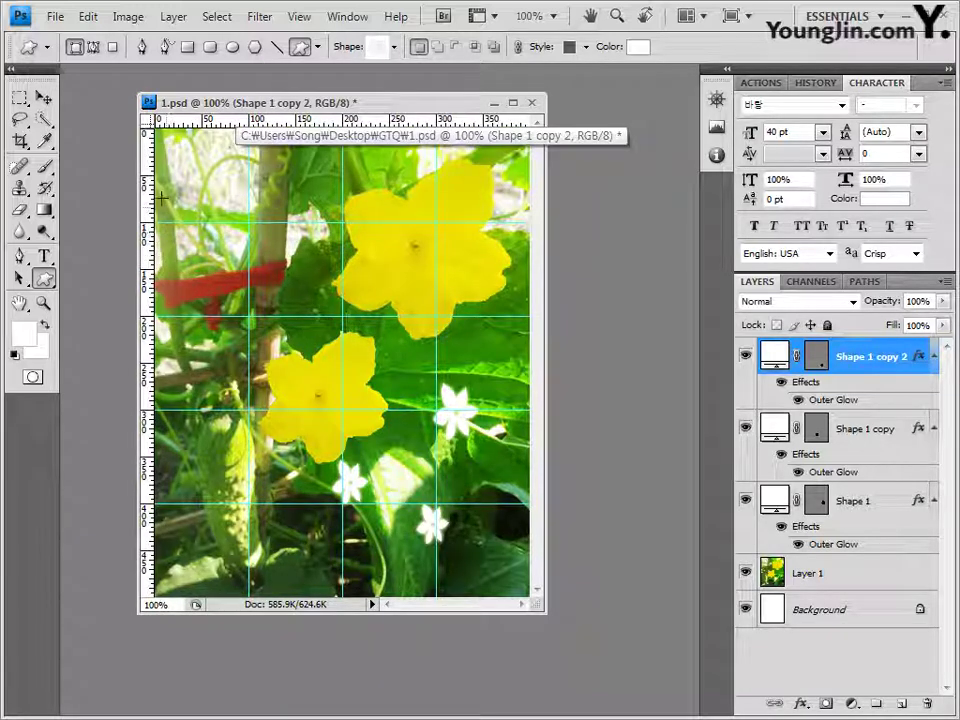
pyautogui.moveTo(162, 190); pyautogui.dragTo(369, 372)
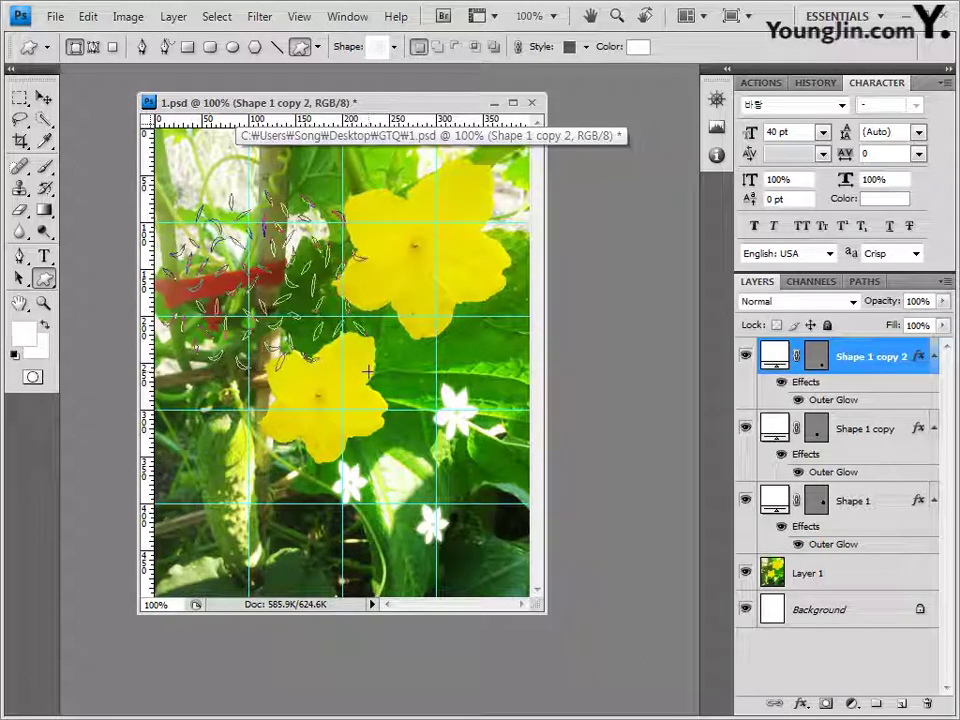
pyautogui.click(586, 50)
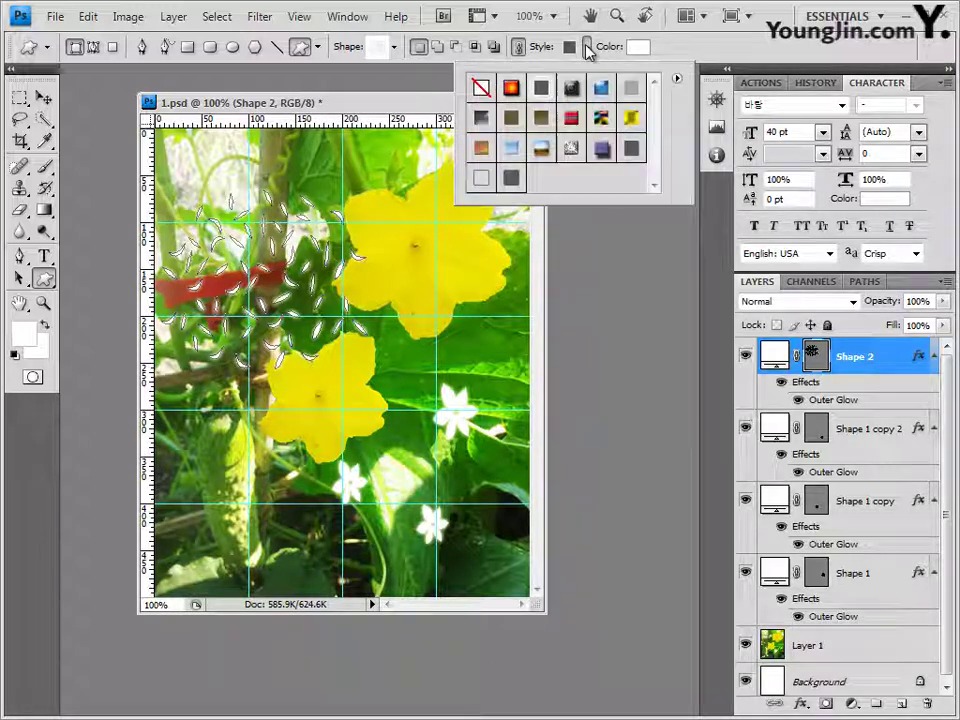
# Step: Remove the glow style and fill the grass shape light green #b6e49e
pyautogui.click(481, 89)
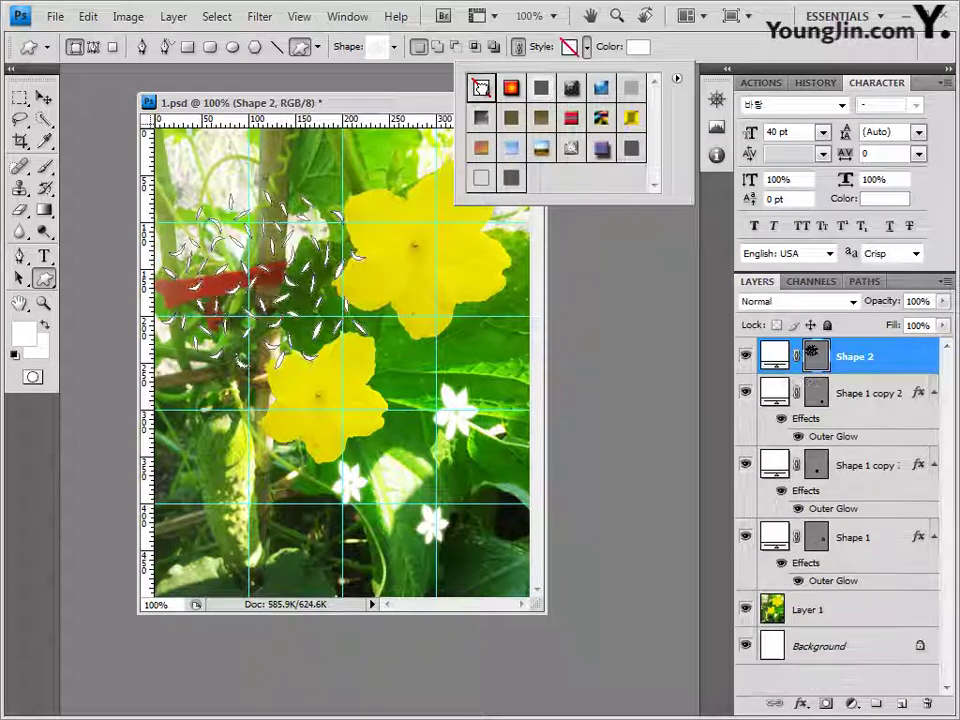
pyautogui.press('i')
pyautogui.click(640, 49)
pyautogui.doubleClick(522, 517)
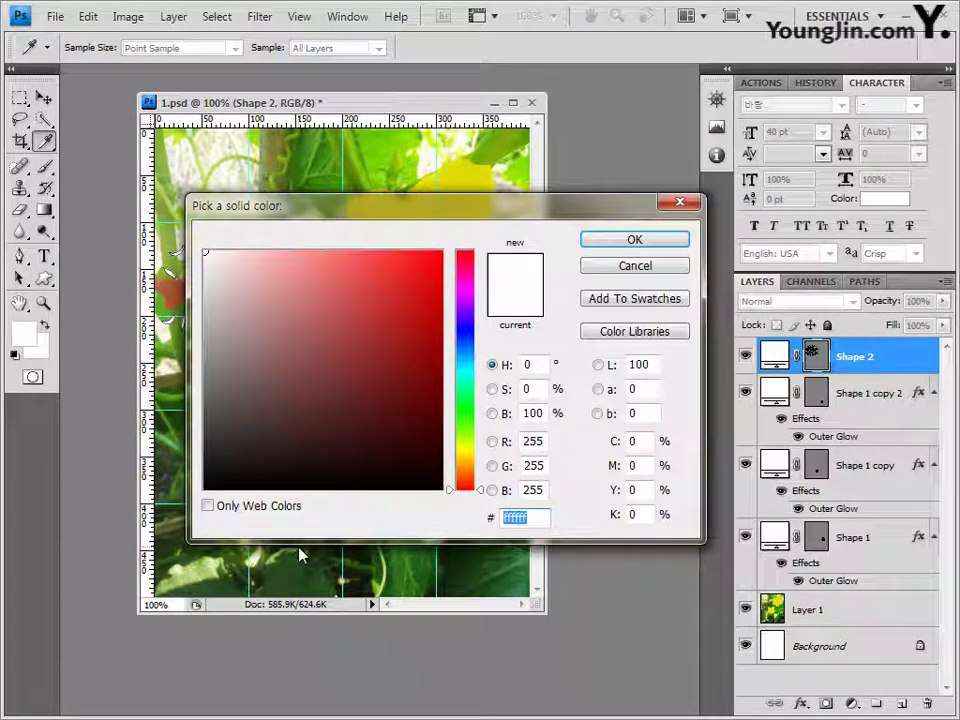
pyautogui.write('b6e4')
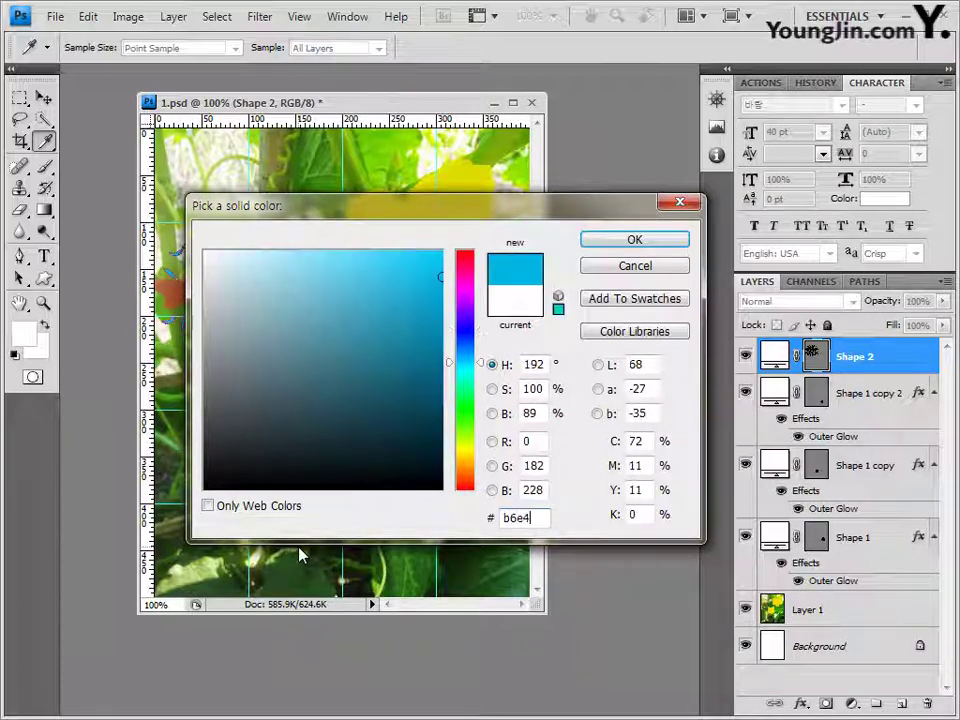
pyautogui.write('9e')
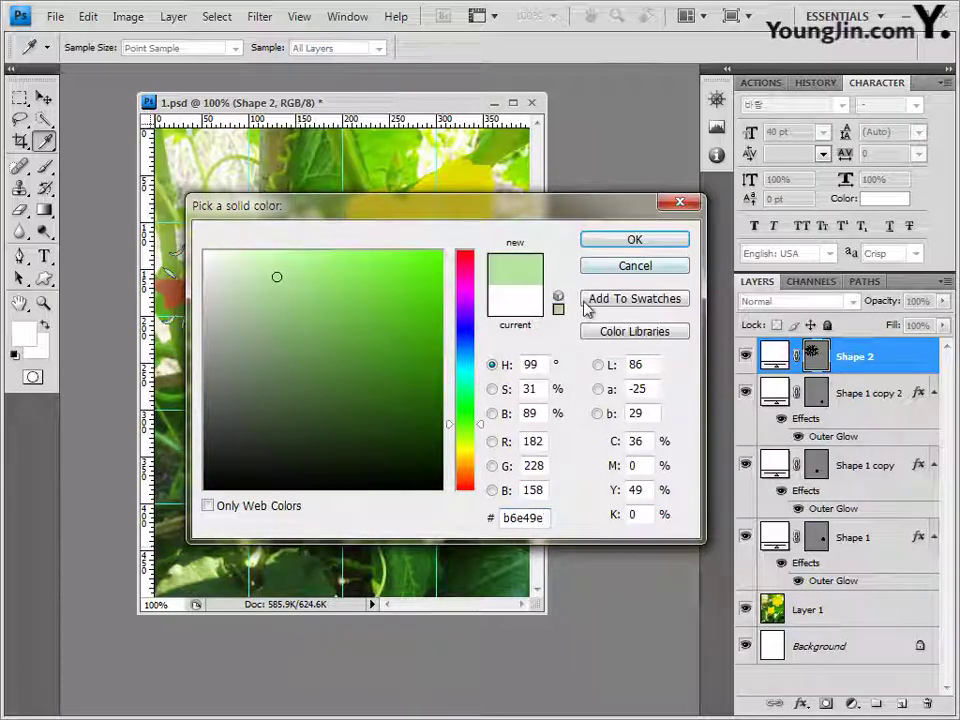
pyautogui.click(636, 240)
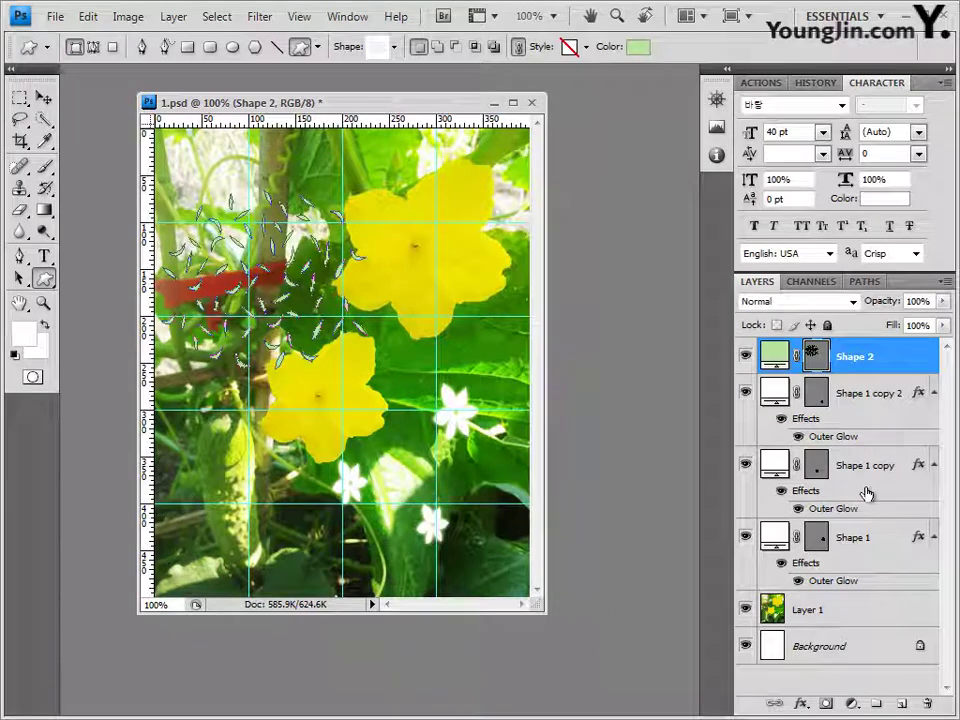
# Step: Add a 2 px pale-yellow #ffff99 Stroke effect to the grass layer
pyautogui.click(810, 704)
pyautogui.click(815, 686)
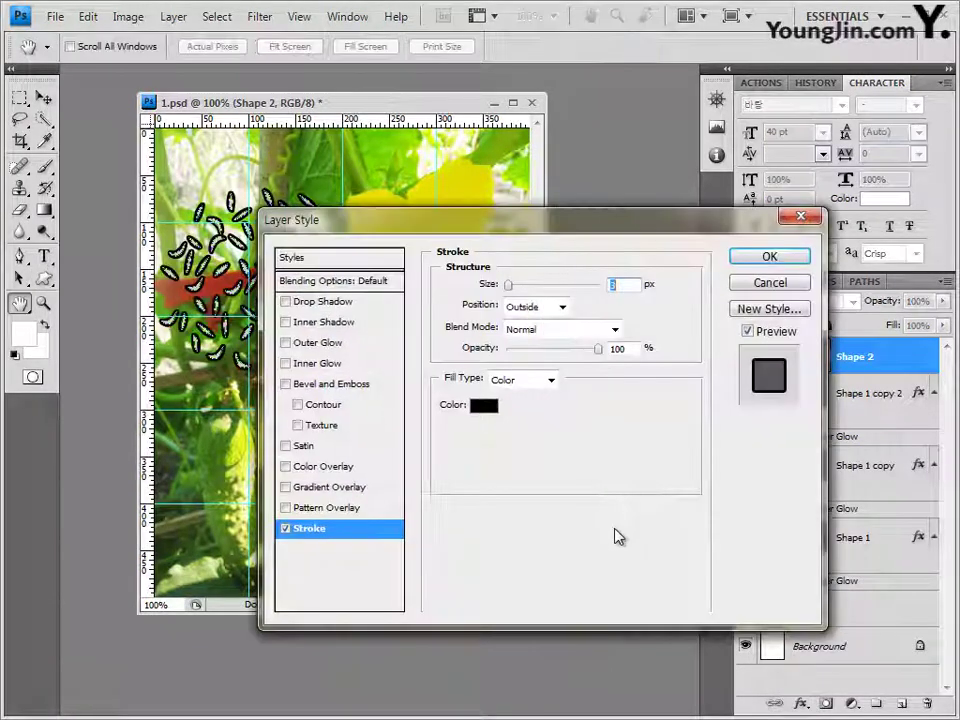
pyautogui.write('2')
pyautogui.click(485, 405)
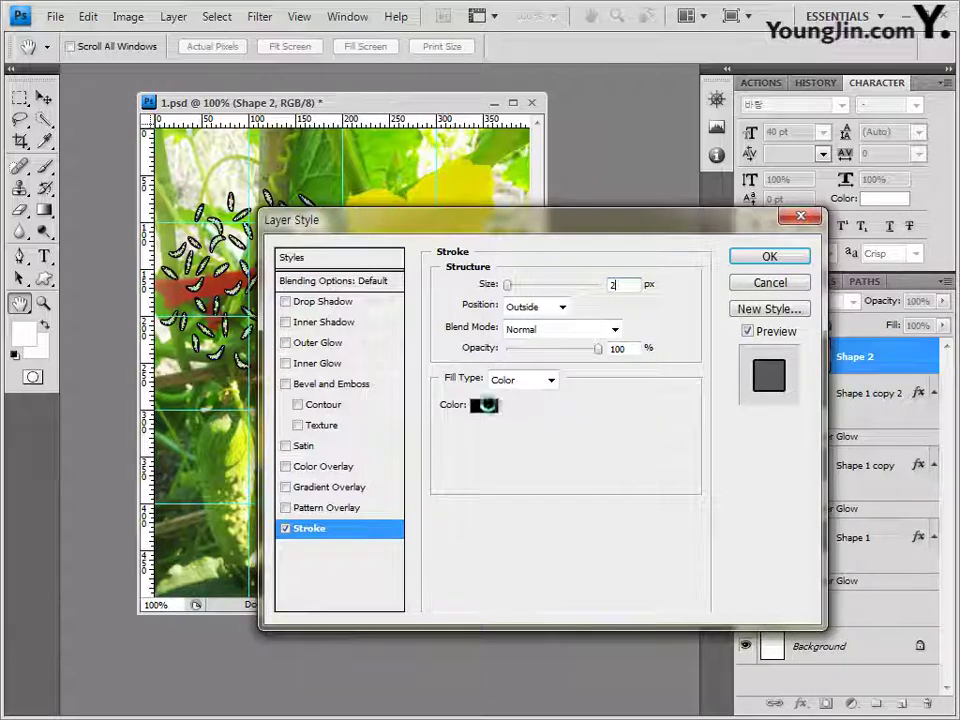
pyautogui.moveTo(548, 518); pyautogui.dragTo(251, 523)
pyautogui.write('f')
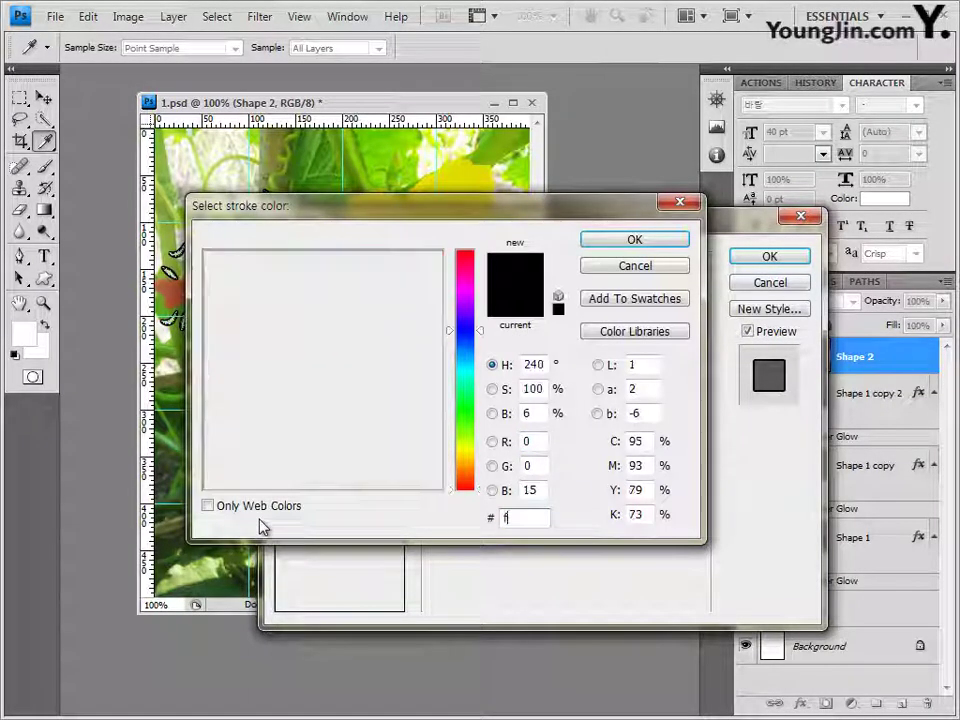
pyautogui.write('fff99')
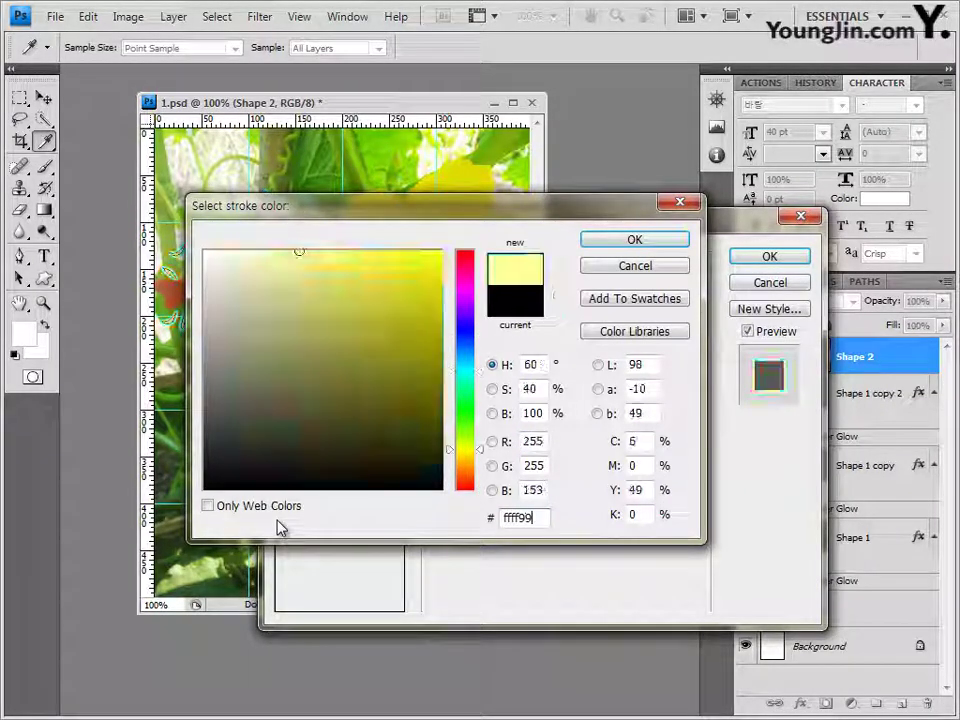
pyautogui.click(634, 240)
pyautogui.click(766, 258)
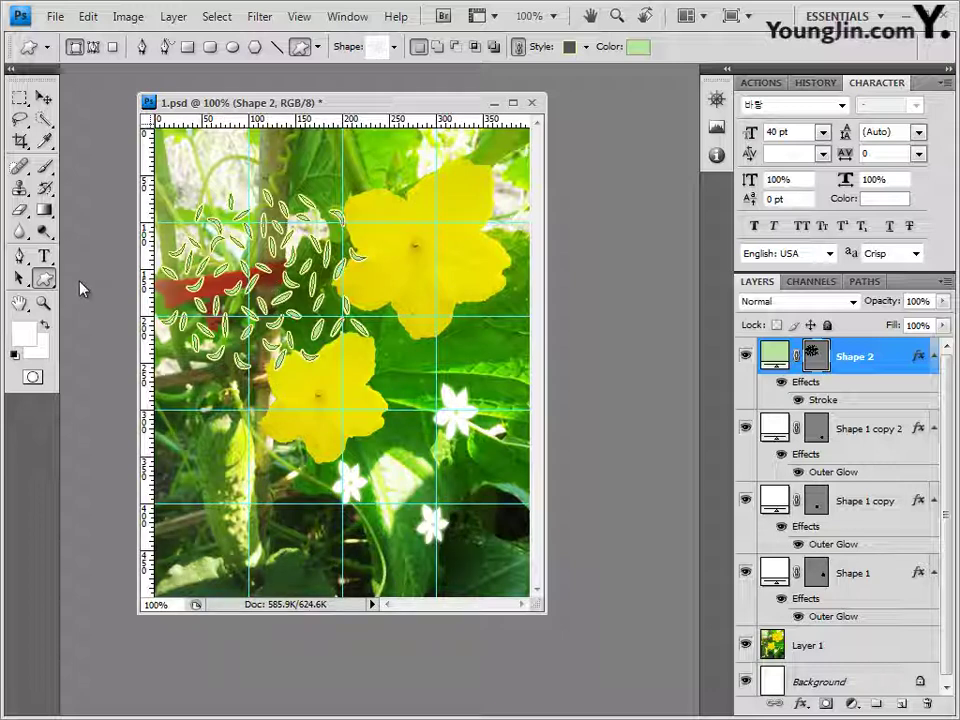
# Step: Paste the right-aligned two-line title 'NATURAL BEAUTY' near the top and move it to the top right
pyautogui.click(45, 258)
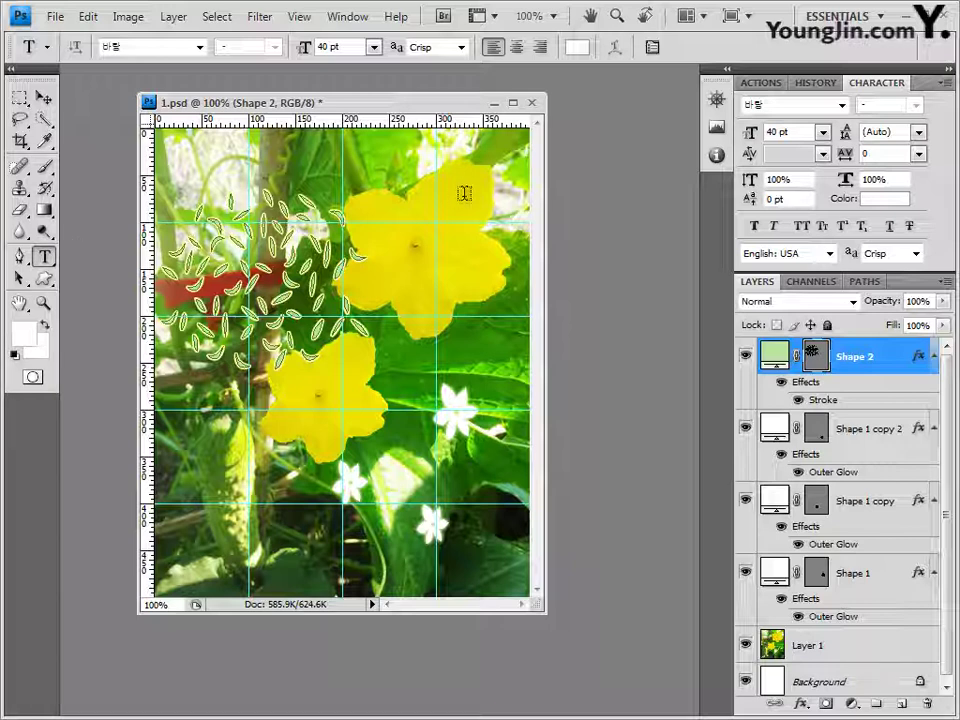
pyautogui.click(404, 166)
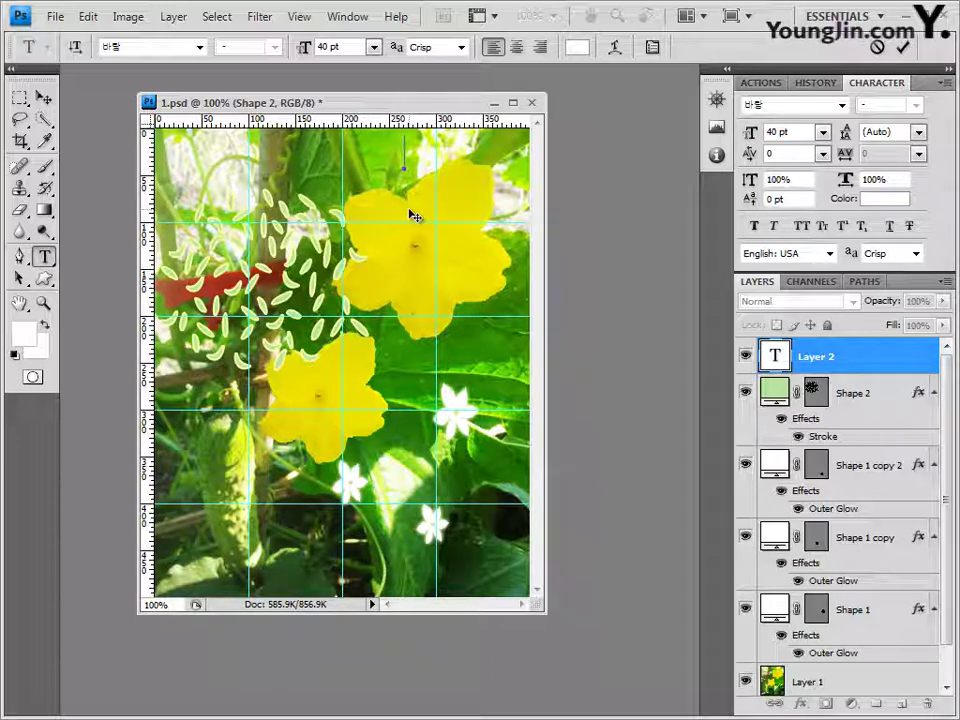
pyautogui.click(545, 47)
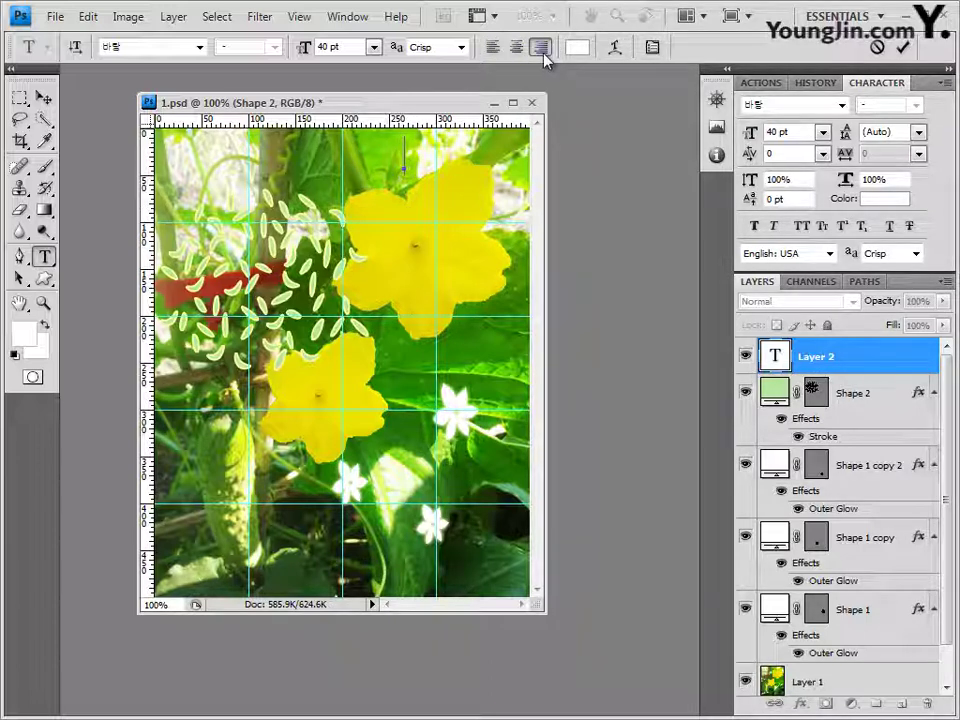
pyautogui.write('NATURAL BEAUTY')
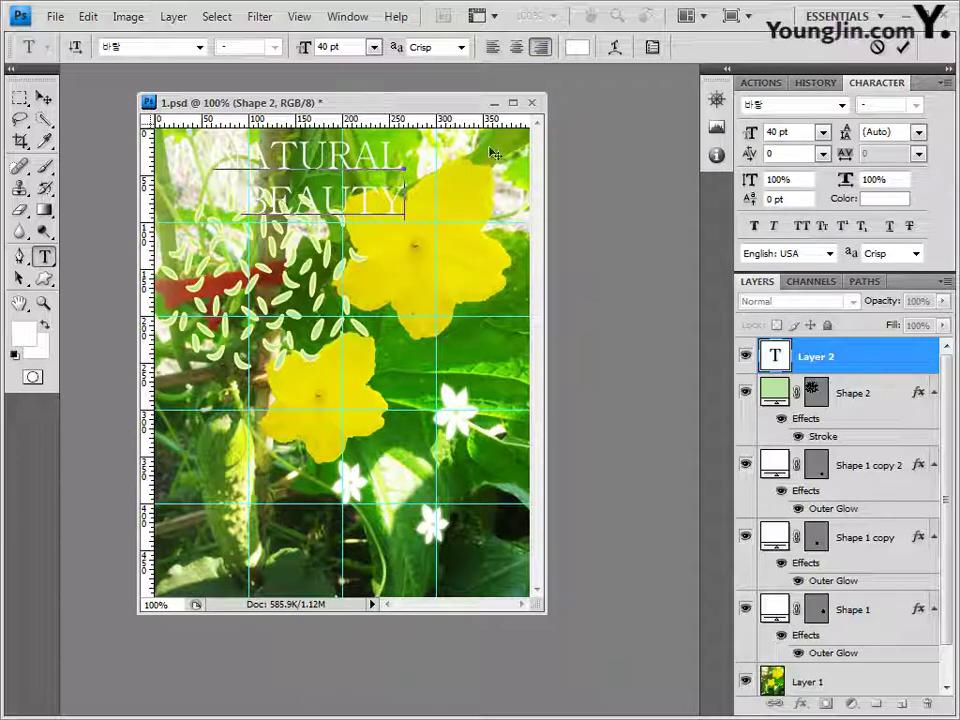
pyautogui.click(45, 100)
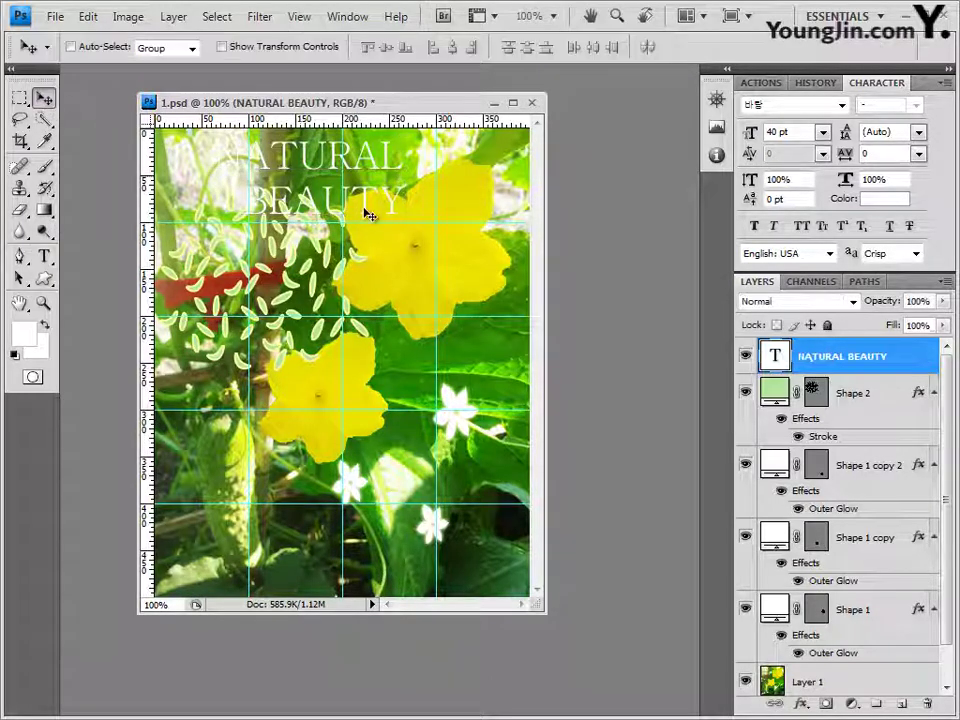
pyautogui.moveTo(369, 210); pyautogui.dragTo(488, 166)
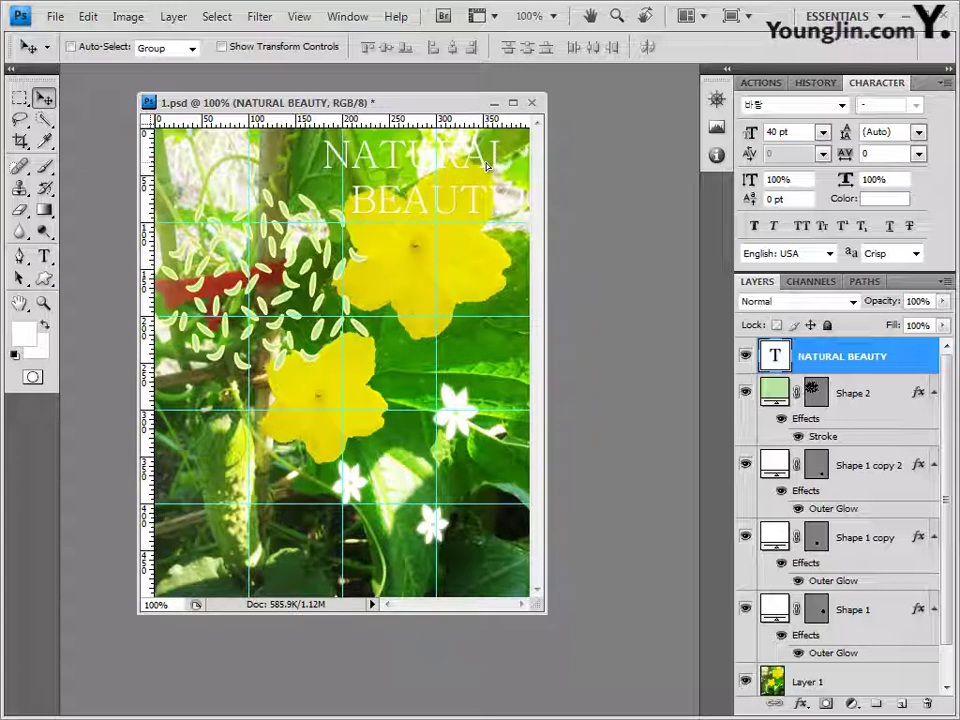
pyautogui.press('Left')
pyautogui.press('Left')
pyautogui.press('Left')
pyautogui.press('Left')
pyautogui.press('Left')
pyautogui.press('Left')
pyautogui.press('Left')
pyautogui.press('Left')
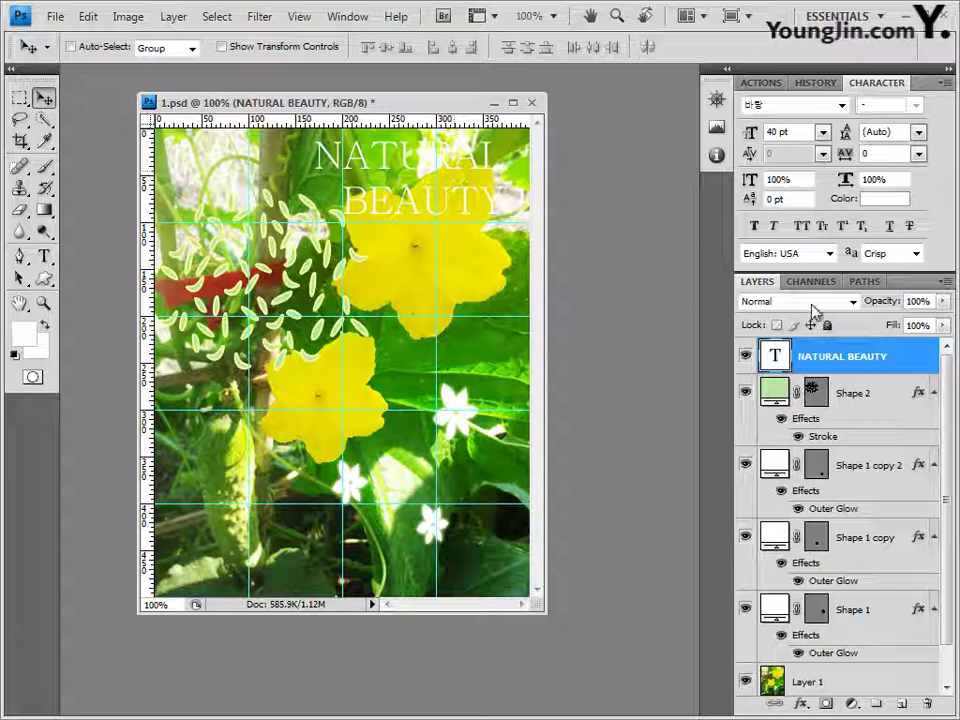
# Step: Add a Gradient Overlay to the title running from teal #336666 to white
pyautogui.click(800, 705)
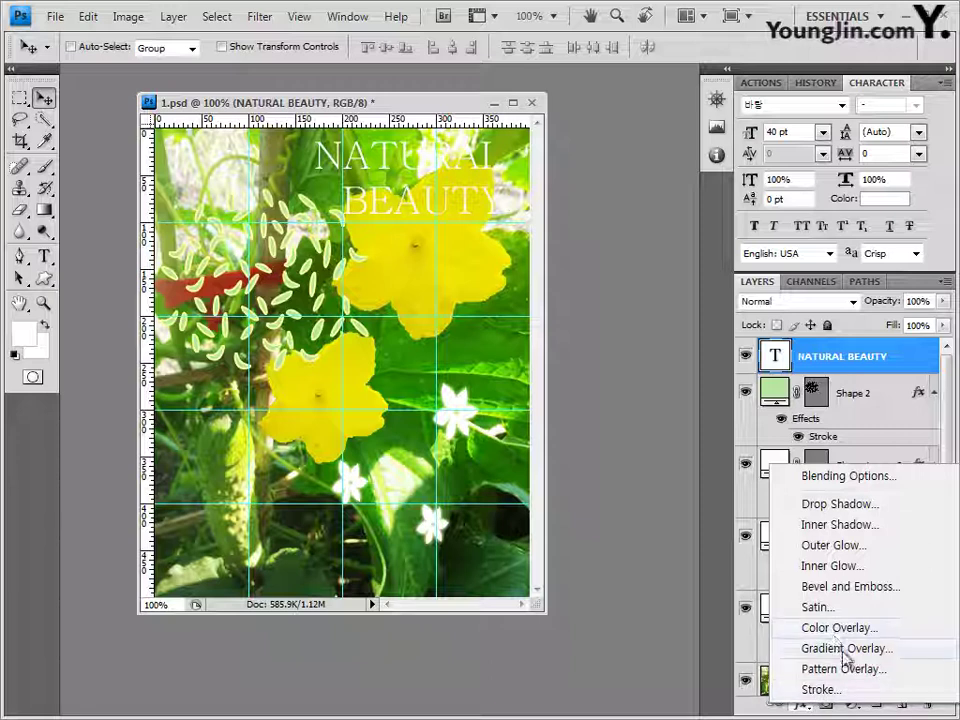
pyautogui.click(573, 349)
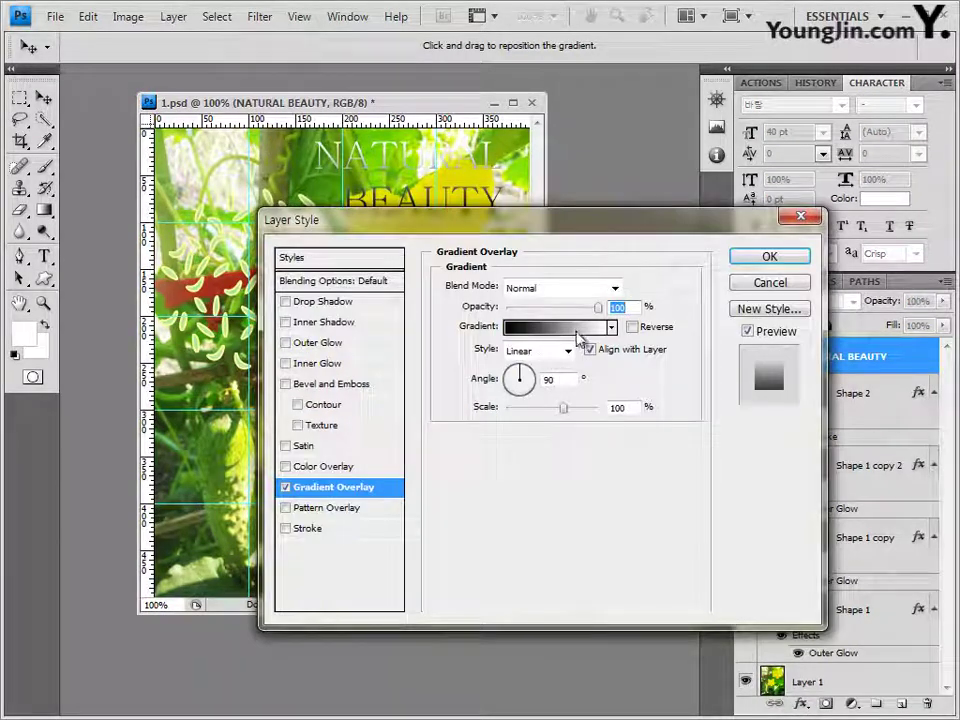
pyautogui.click(570, 328)
pyautogui.doubleClick(363, 427)
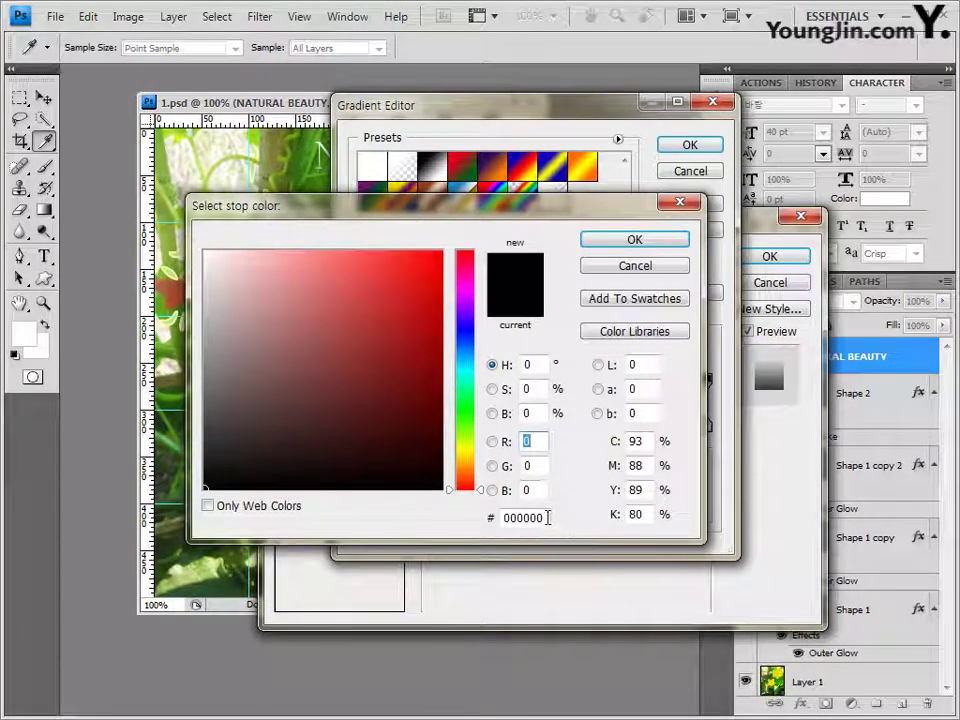
pyautogui.click(540, 517)
pyautogui.write('336666')
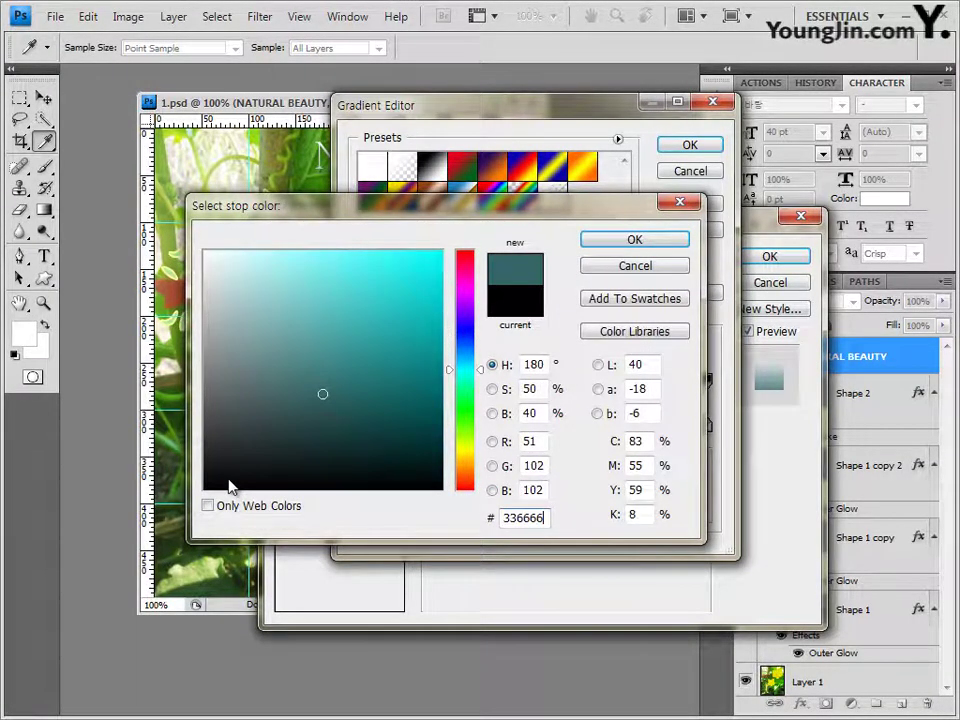
pyautogui.press('Return')
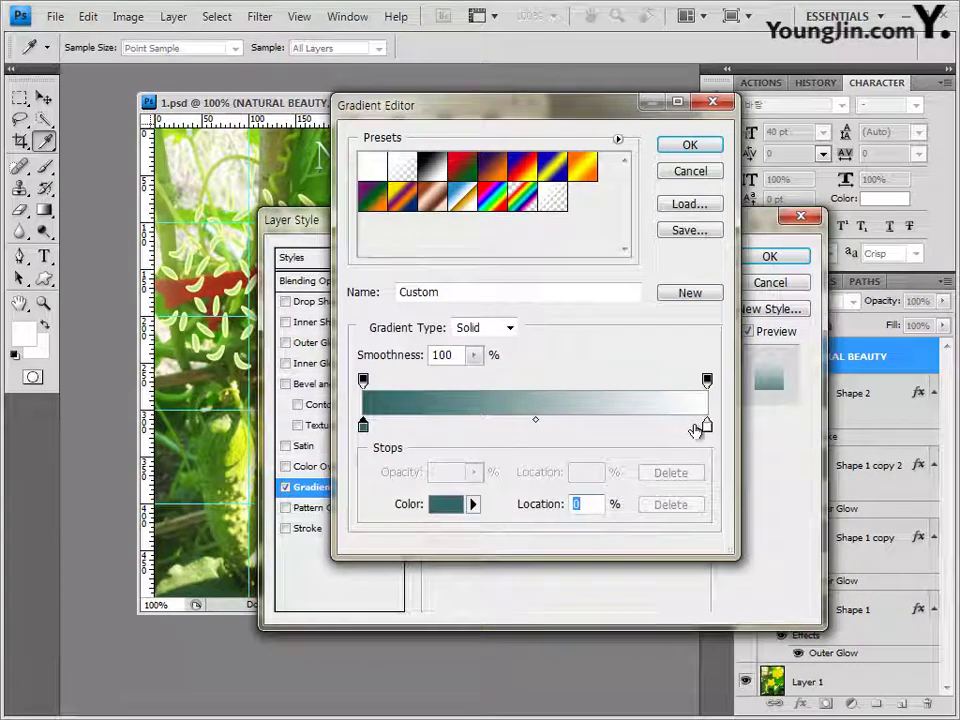
pyautogui.doubleClick(706, 426)
pyautogui.click(527, 518)
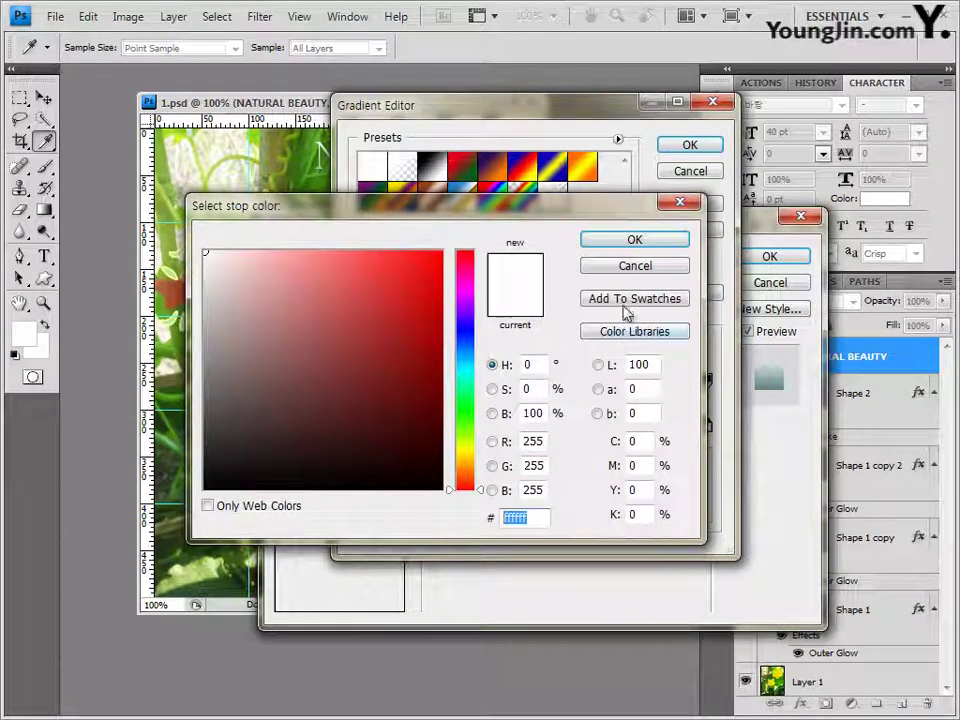
pyautogui.click(641, 245)
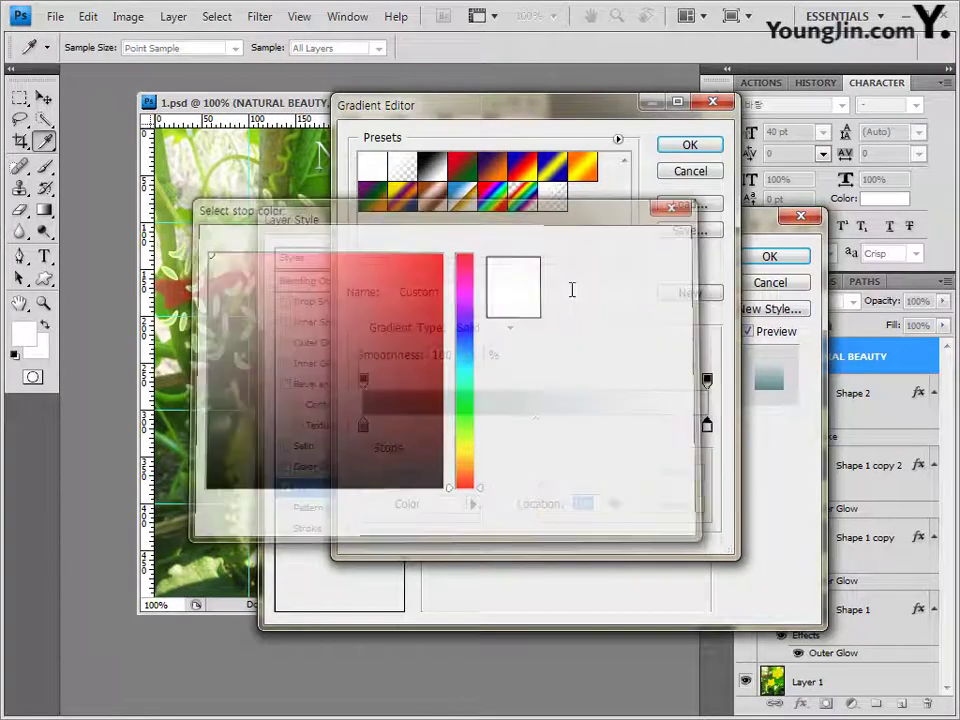
pyautogui.press('Return')
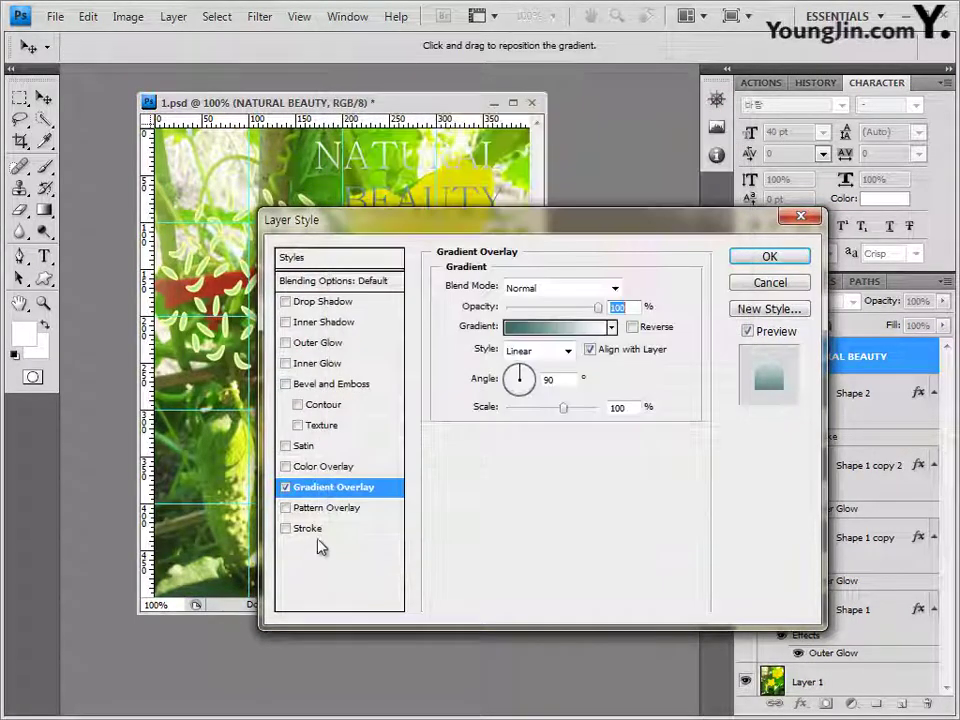
# Step: Add a 1 px dark teal Stroke (00333) to the title and apply the layer style
pyautogui.click(313, 530)
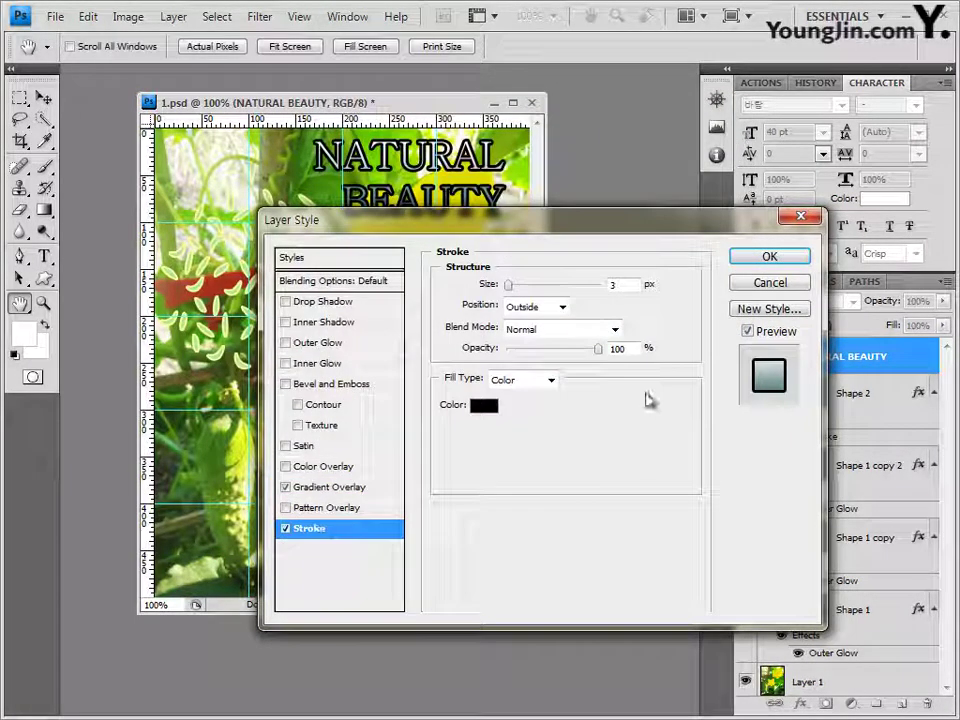
pyautogui.doubleClick(620, 284)
pyautogui.write('1')
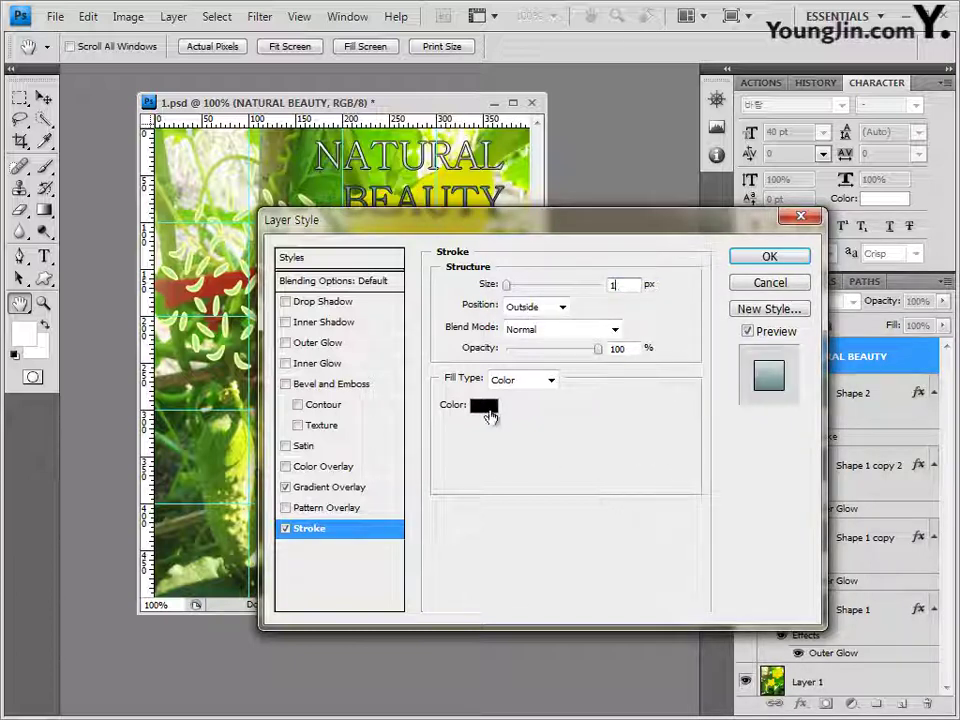
pyautogui.click(484, 406)
pyautogui.doubleClick(524, 518)
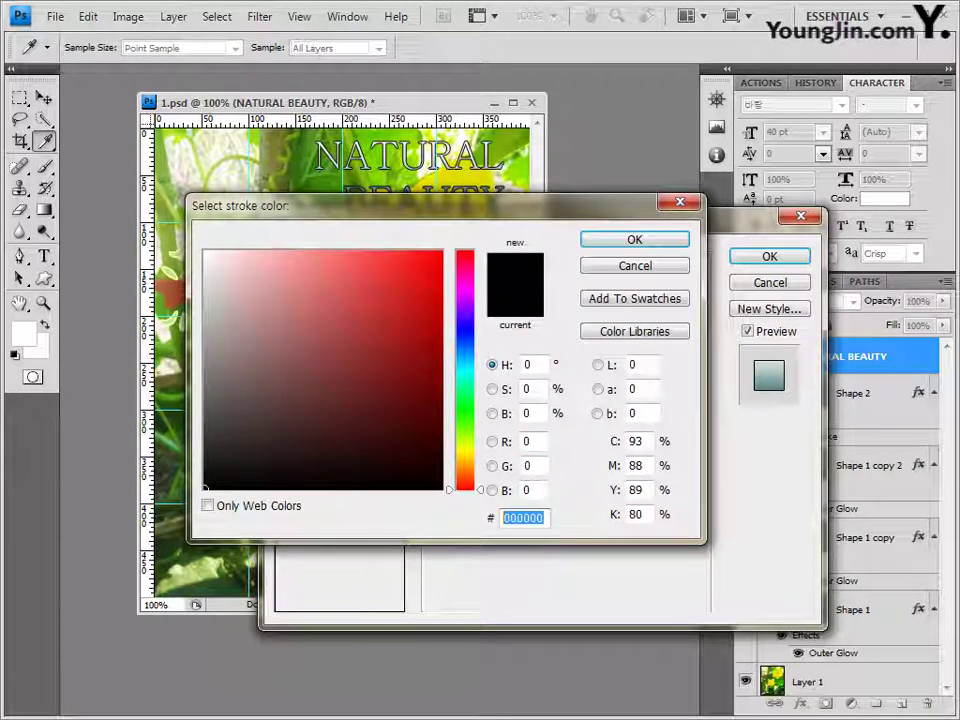
pyautogui.write('00333')
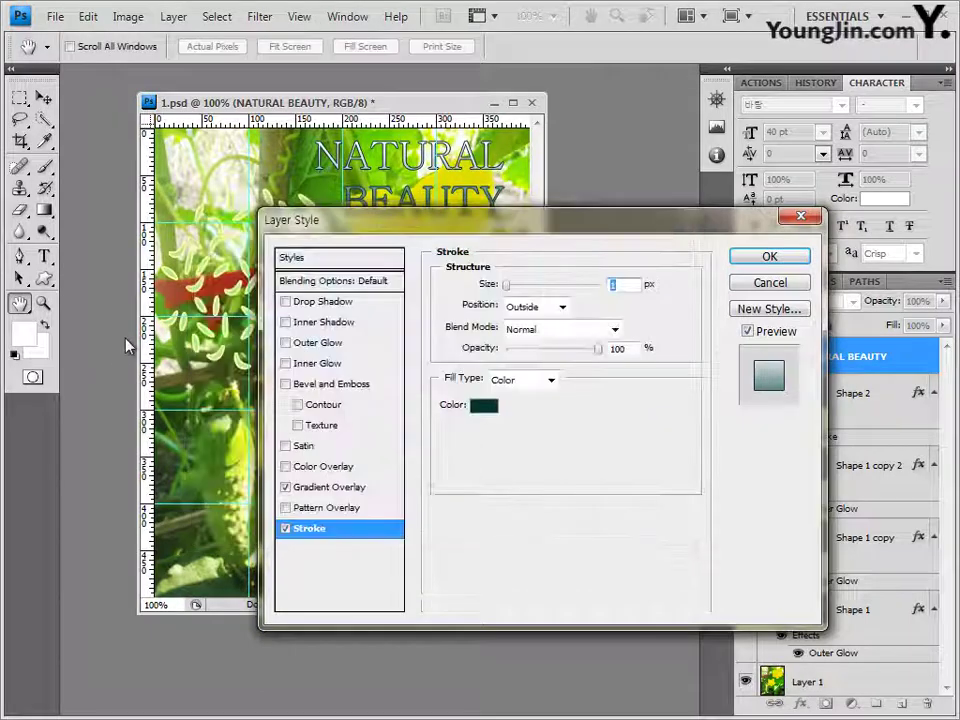
pyautogui.click(767, 256)
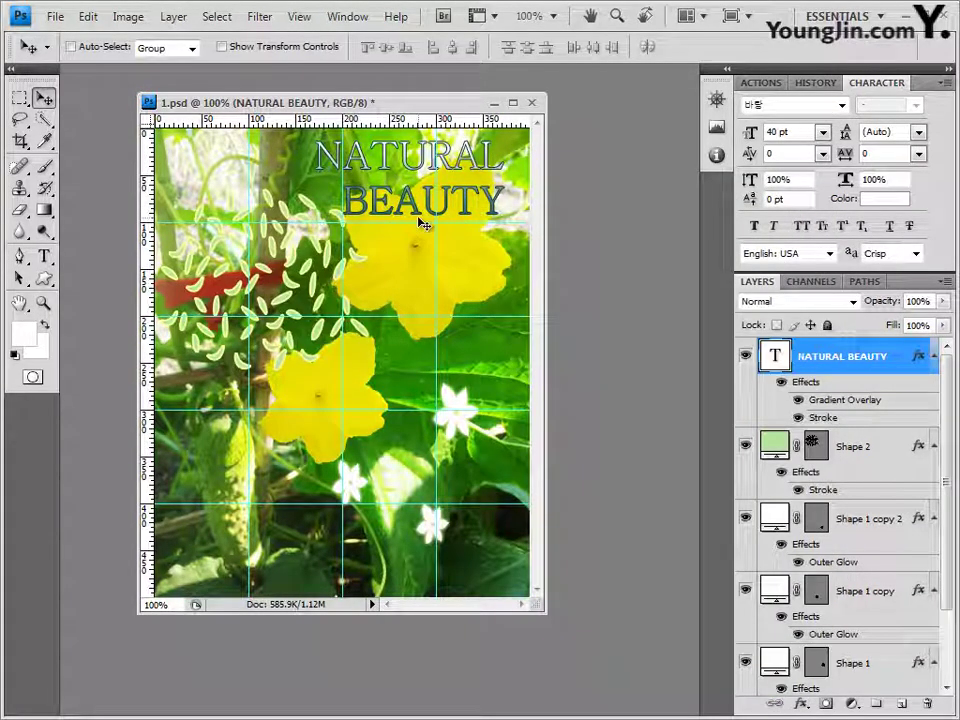
# Step: Nudge the NATURAL BEAUTY title right and down, then back slightly left
pyautogui.press('Right')
pyautogui.press('Right')
pyautogui.press('Right')
pyautogui.press('Right')
pyautogui.press('Right')
pyautogui.press('Right')
pyautogui.press('Right')
pyautogui.press('Right')
pyautogui.press('Down')
pyautogui.press('Down')
pyautogui.press('Down')
pyautogui.press('Down')
pyautogui.press('Down')
pyautogui.press('Down')
pyautogui.press('Down')
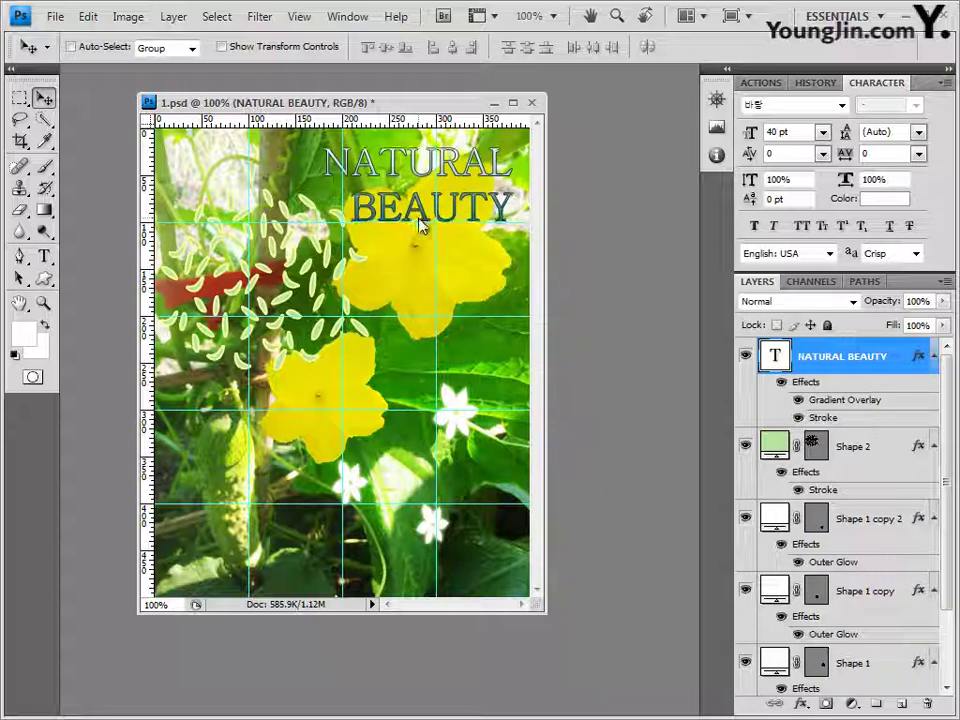
pyautogui.press('Left')
pyautogui.press('Left')
pyautogui.press('Left')
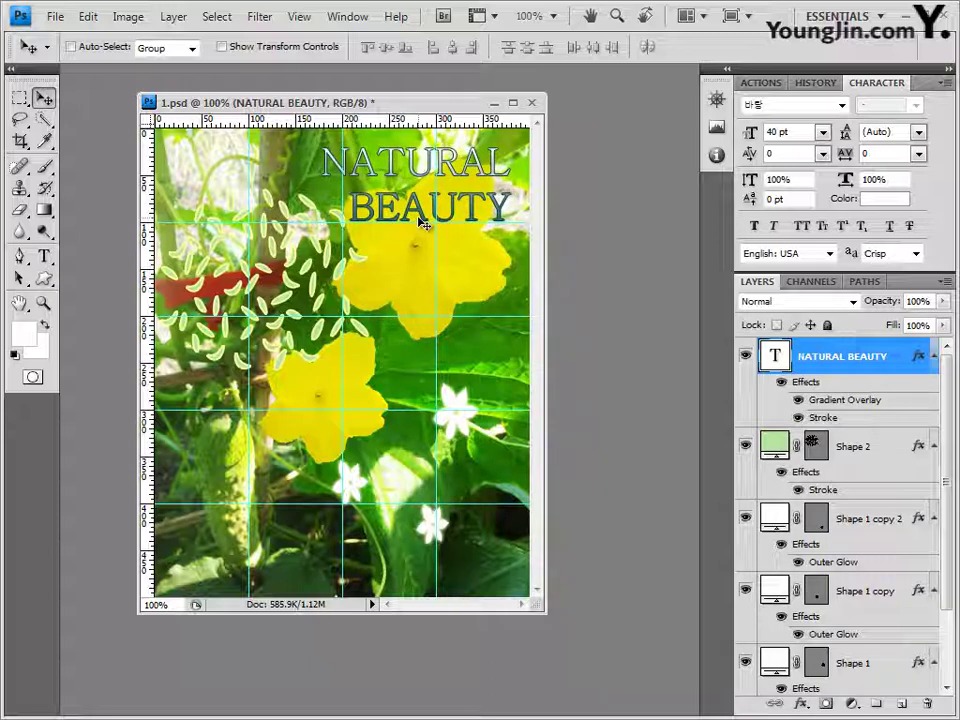
# Step: Save the document as 1.psd with Maximize compatibility
pyautogui.click(56, 17)
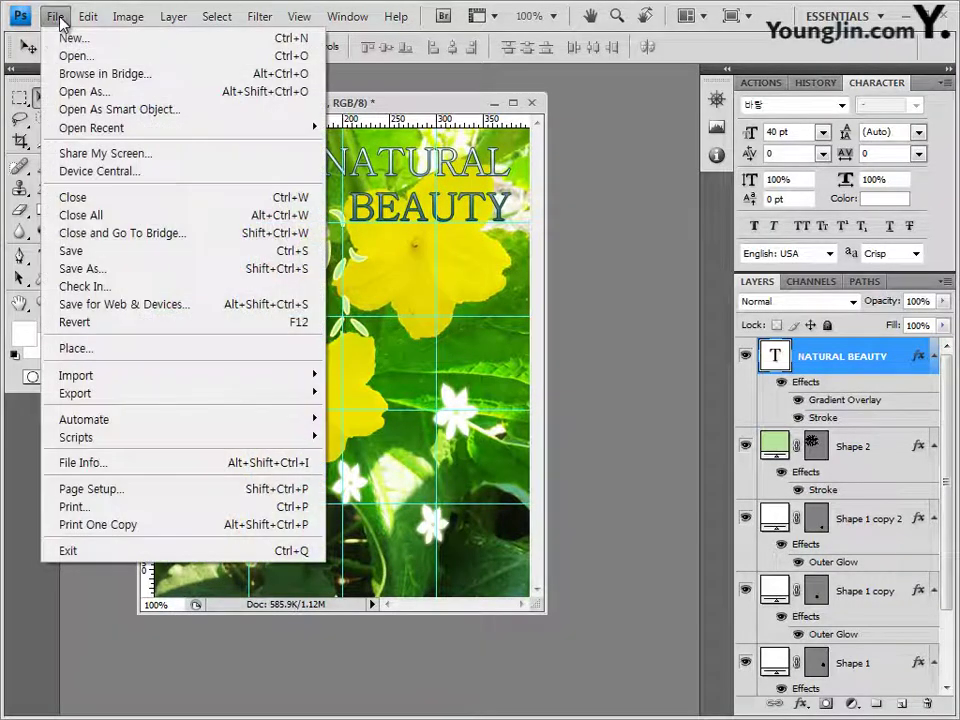
pyautogui.click(70, 251)
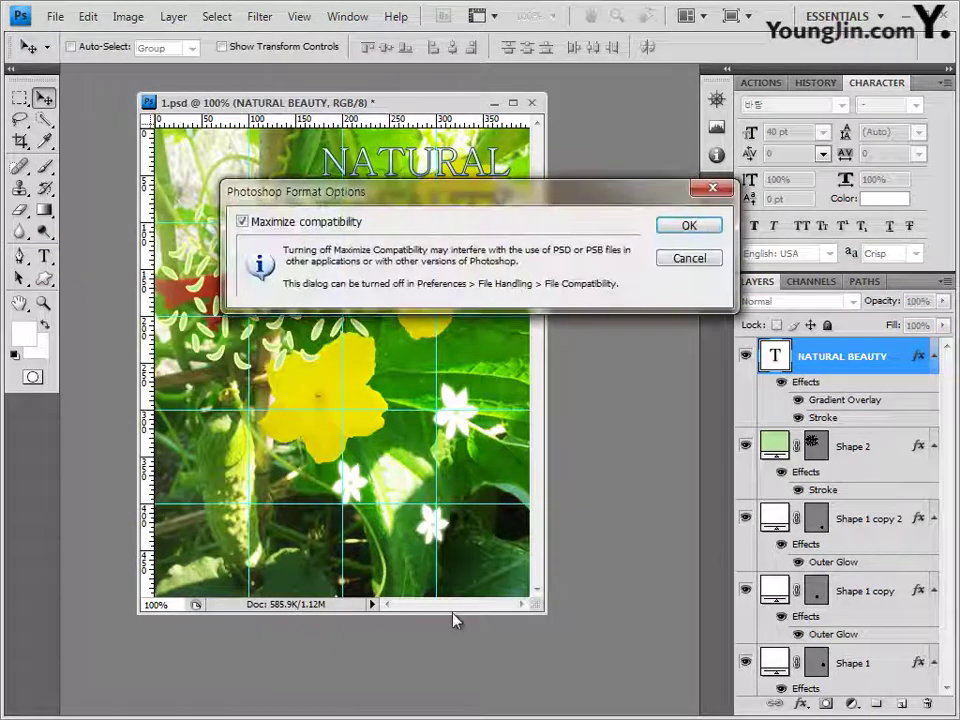
pyautogui.click(689, 225)
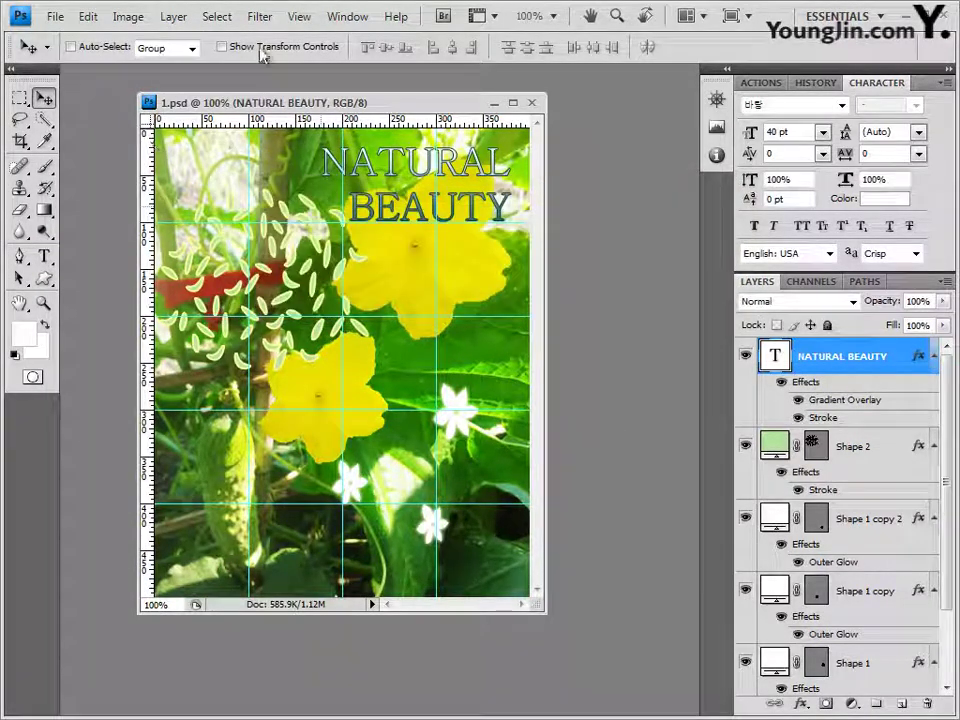
# Step: Clear all guides from the canvas
pyautogui.click(305, 24)
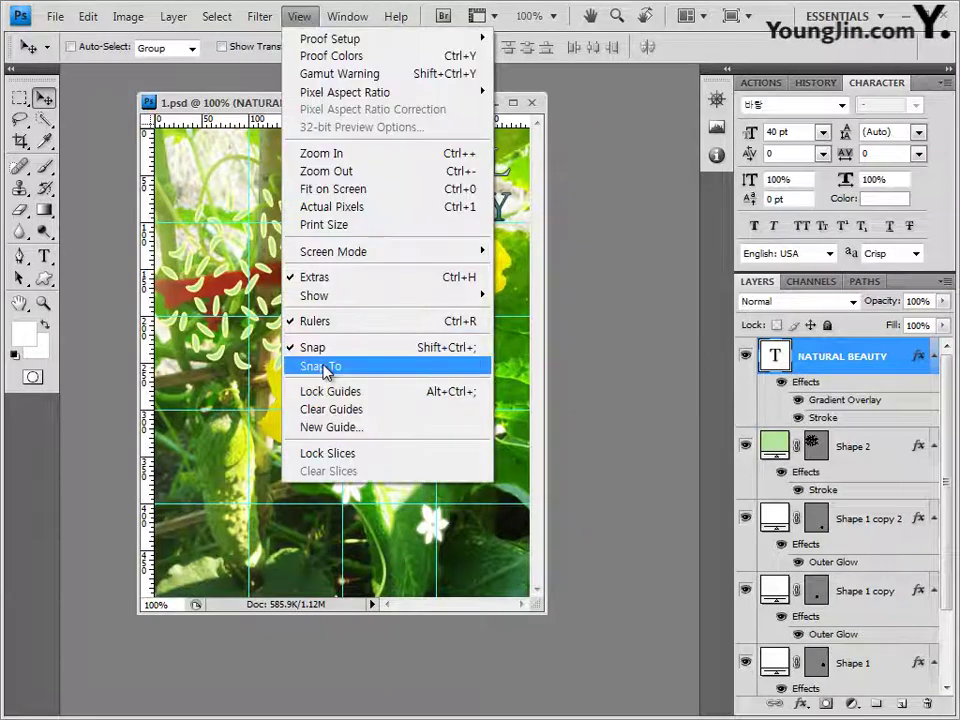
pyautogui.click(321, 416)
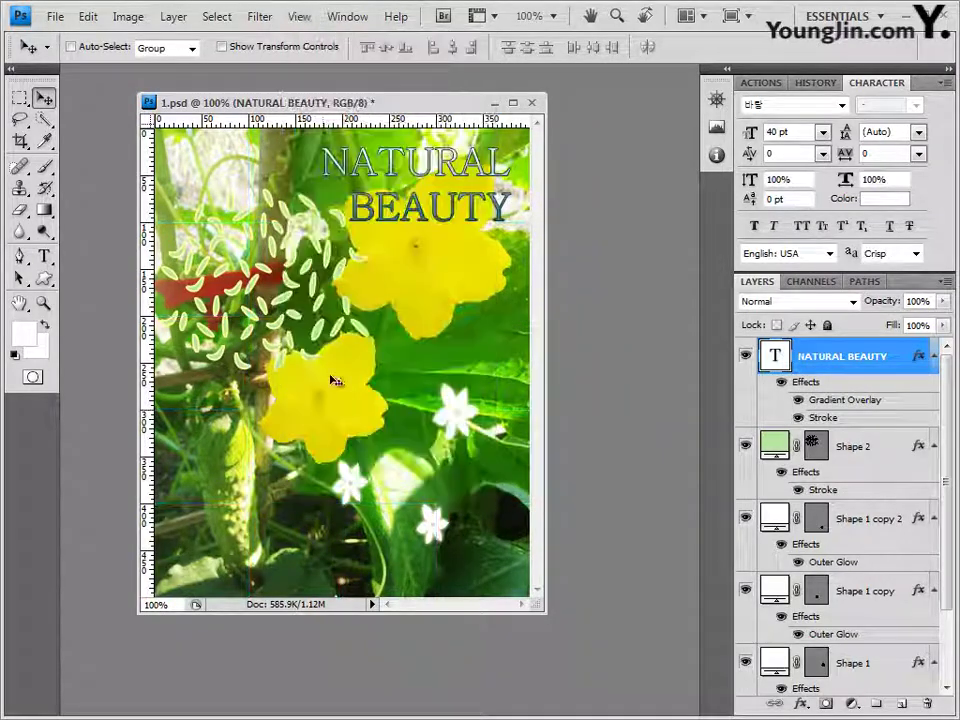
pyautogui.click(56, 18)
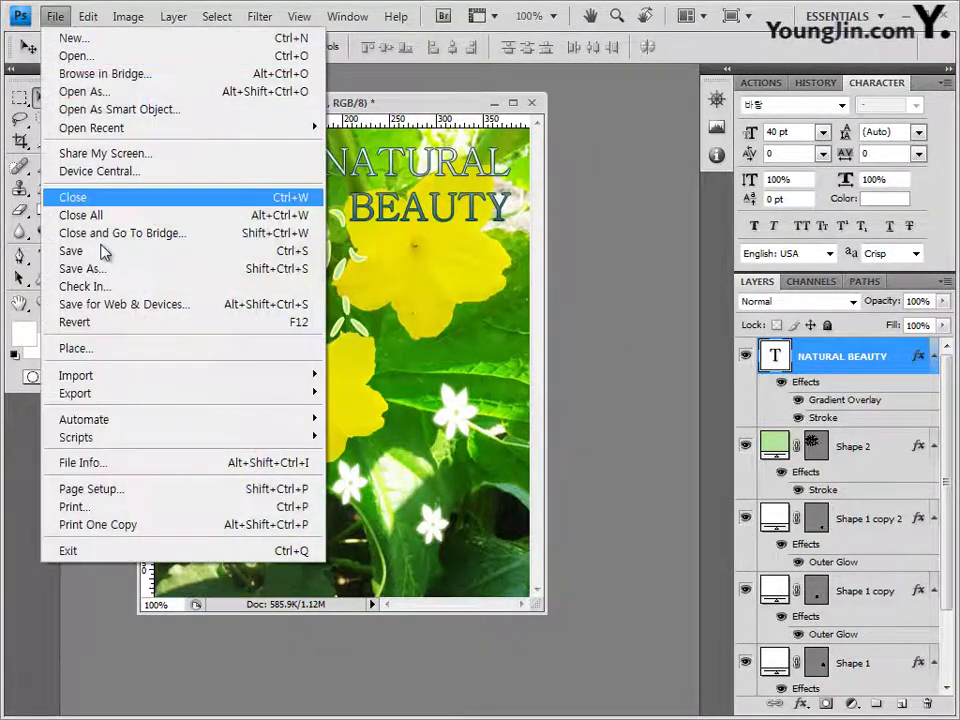
# Step: Save a JPEG copy, file name prefixed with the candidate number and name, at quality 8
pyautogui.click(105, 269)
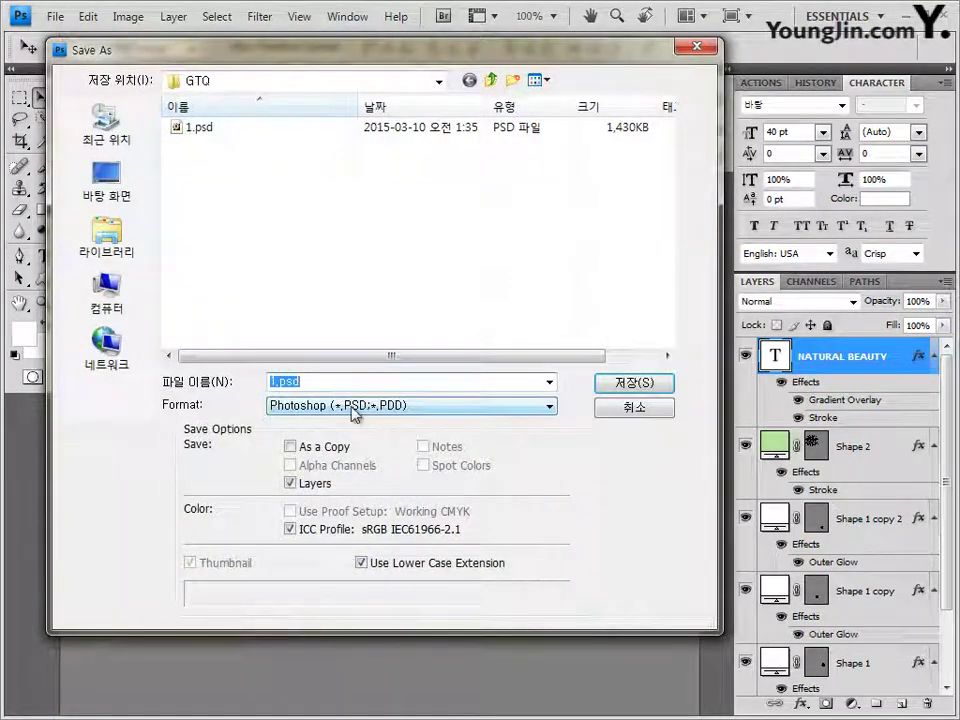
pyautogui.click(277, 407)
pyautogui.click(378, 512)
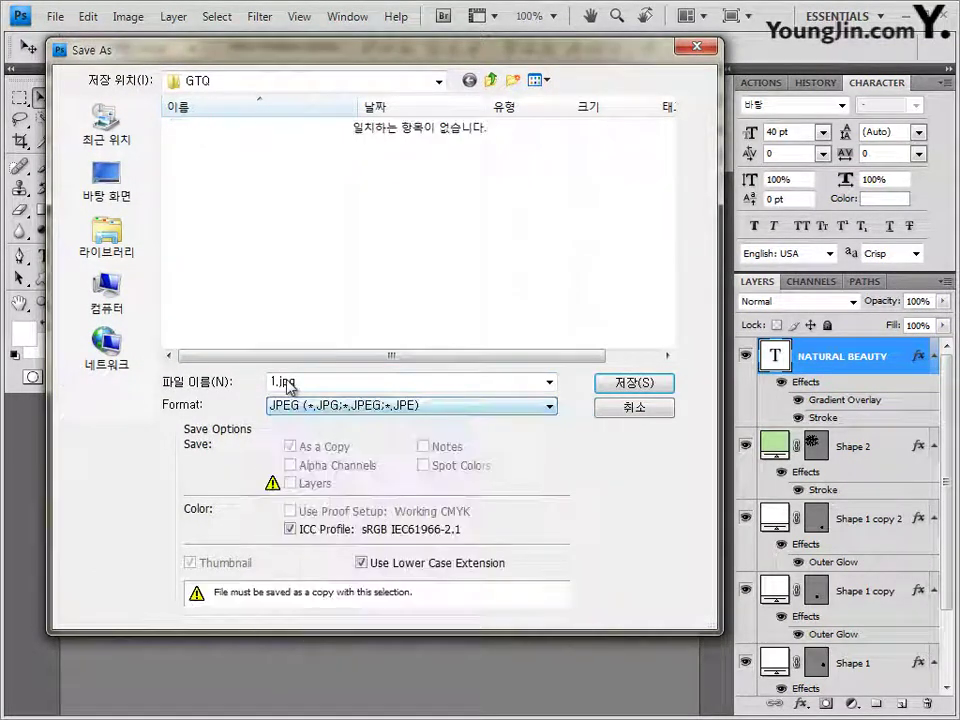
pyautogui.click(301, 383)
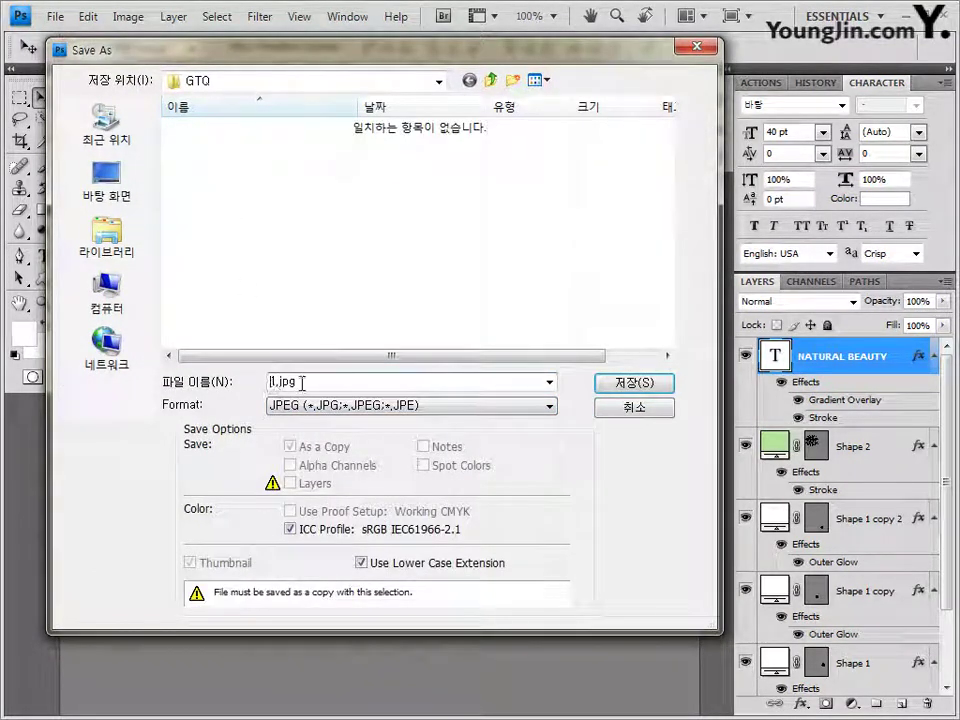
pyautogui.write('0123456789')
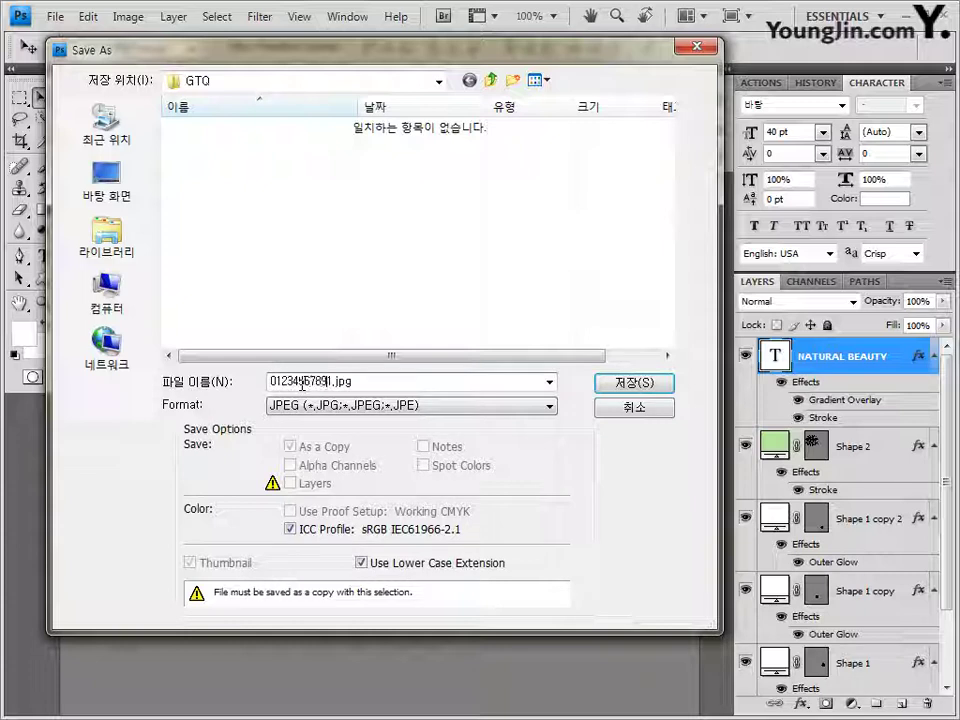
pyautogui.write('-')
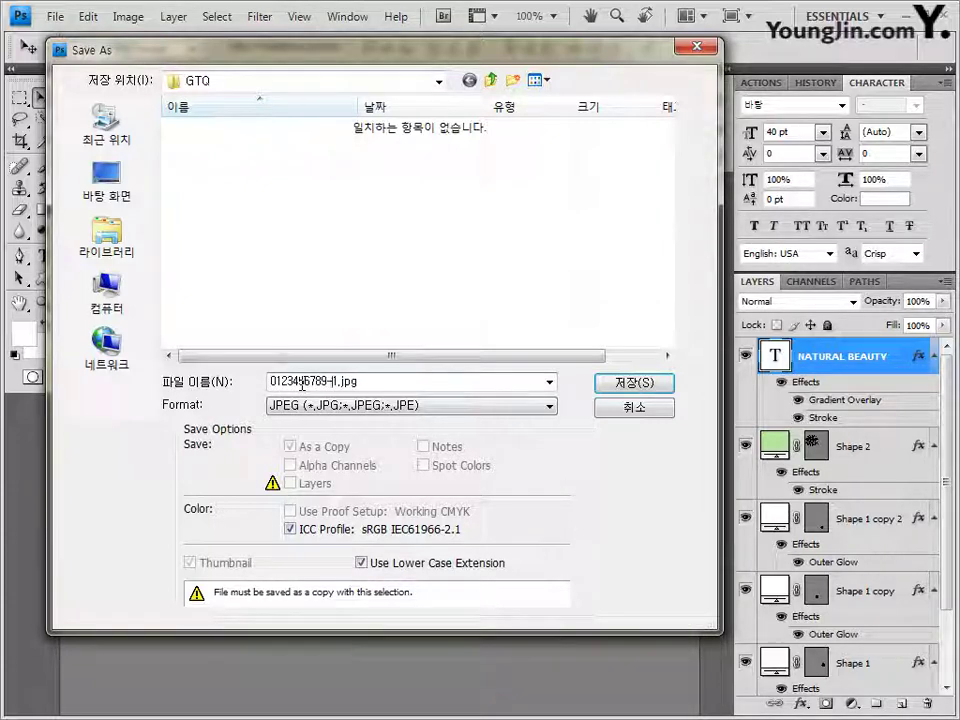
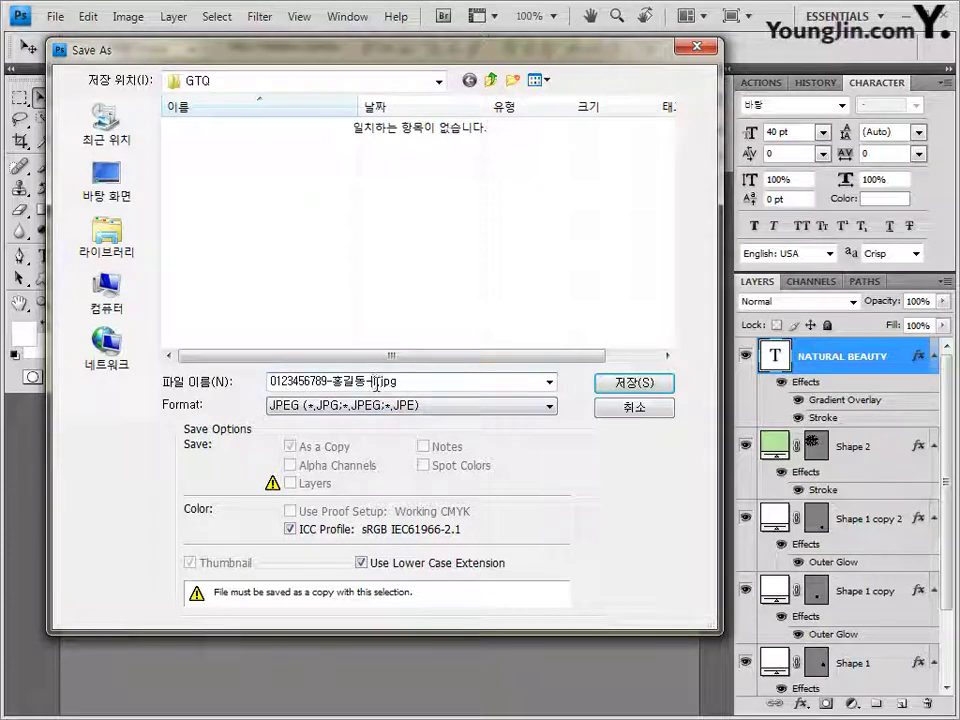
pyautogui.click(633, 383)
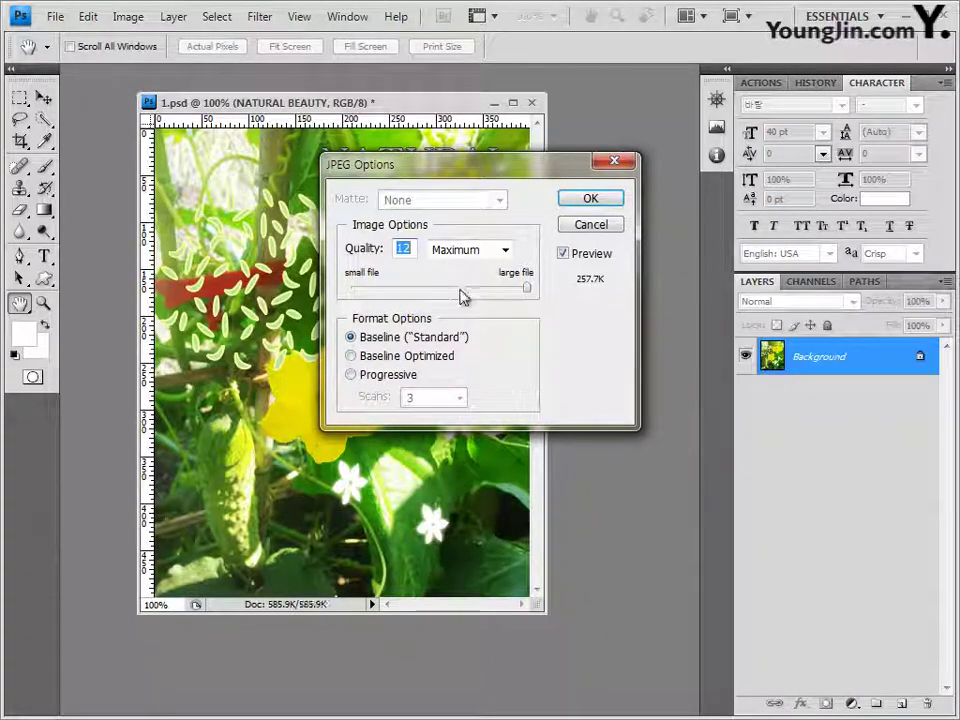
pyautogui.moveTo(463, 295)
pyautogui.mouseDown()
pyautogui.moveTo(456, 281)
pyautogui.moveTo(467, 293)
pyautogui.mouseUp()
pyautogui.click(600, 199)
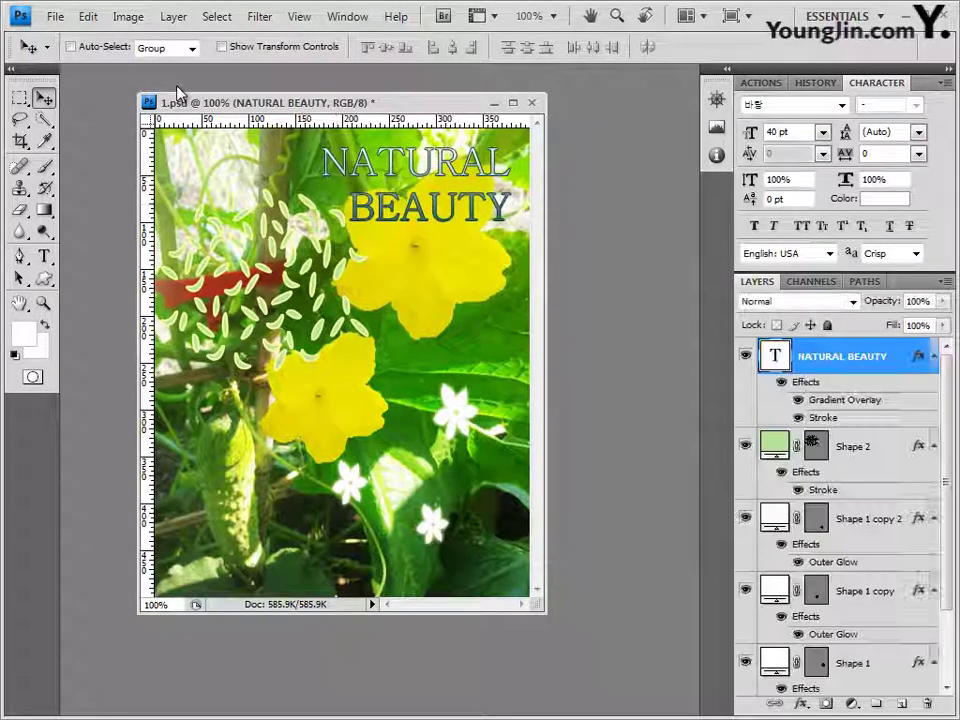
# Step: Shrink the image to 40 × 50 pixels in Image Size
pyautogui.click(128, 16)
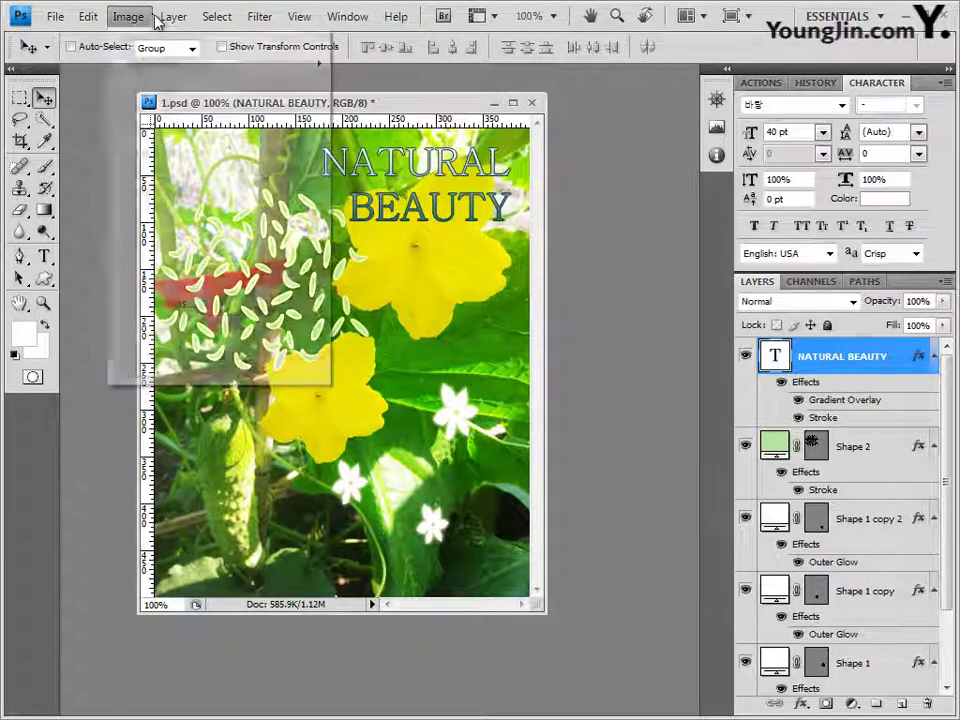
pyautogui.click(150, 150)
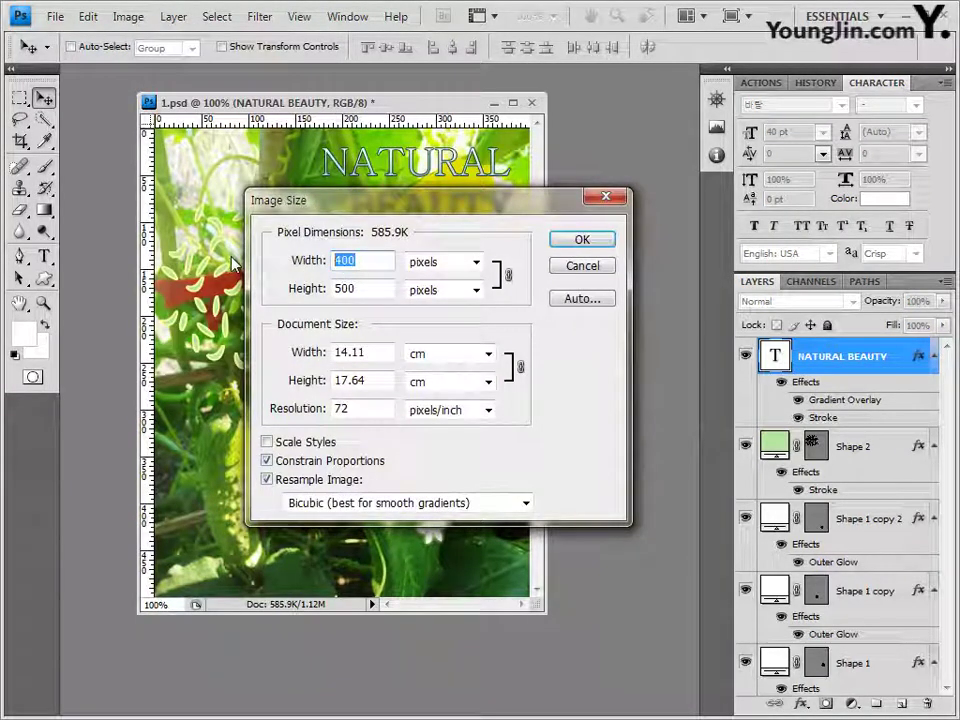
pyautogui.write('40')
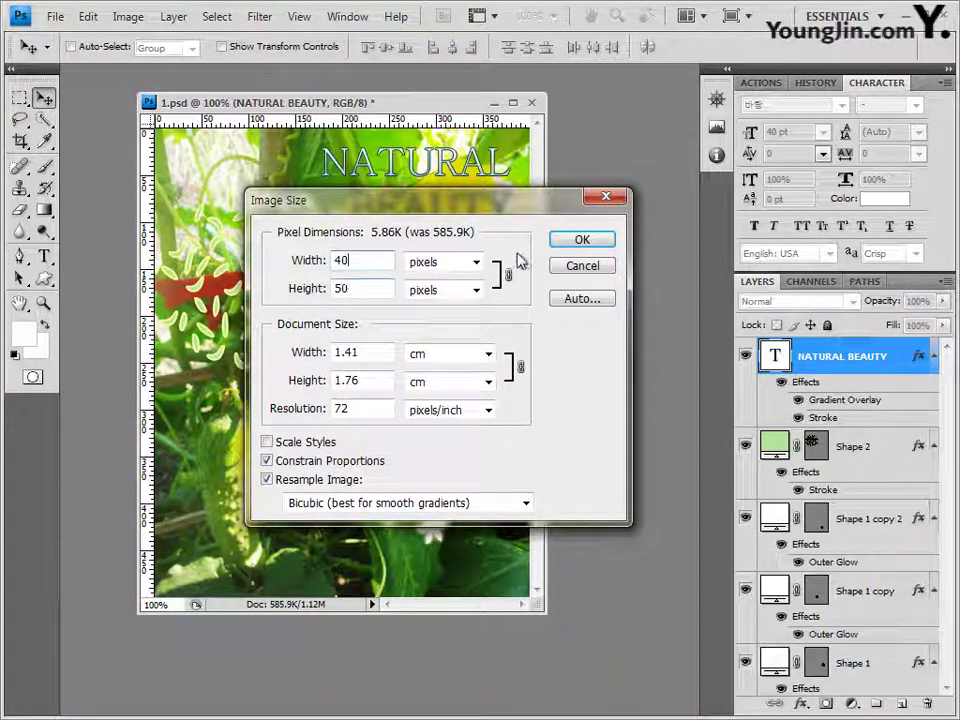
pyautogui.press('Return')
# Step: Save it as a Photoshop PSD in GTQ, reusing the existing JPEG file's name
pyautogui.click(45, 17)
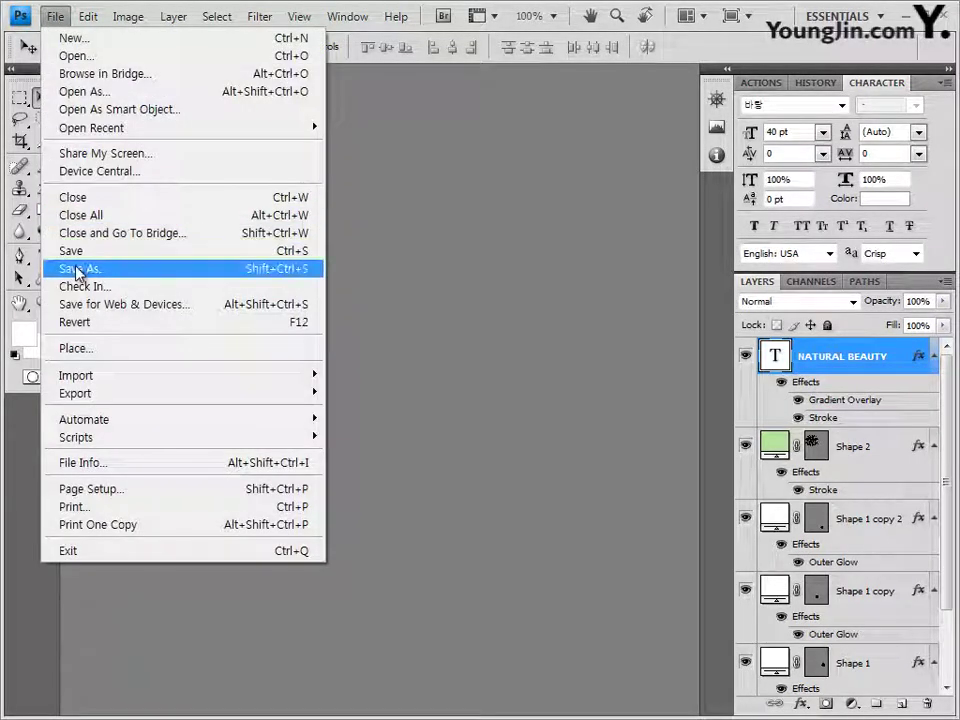
pyautogui.click(79, 268)
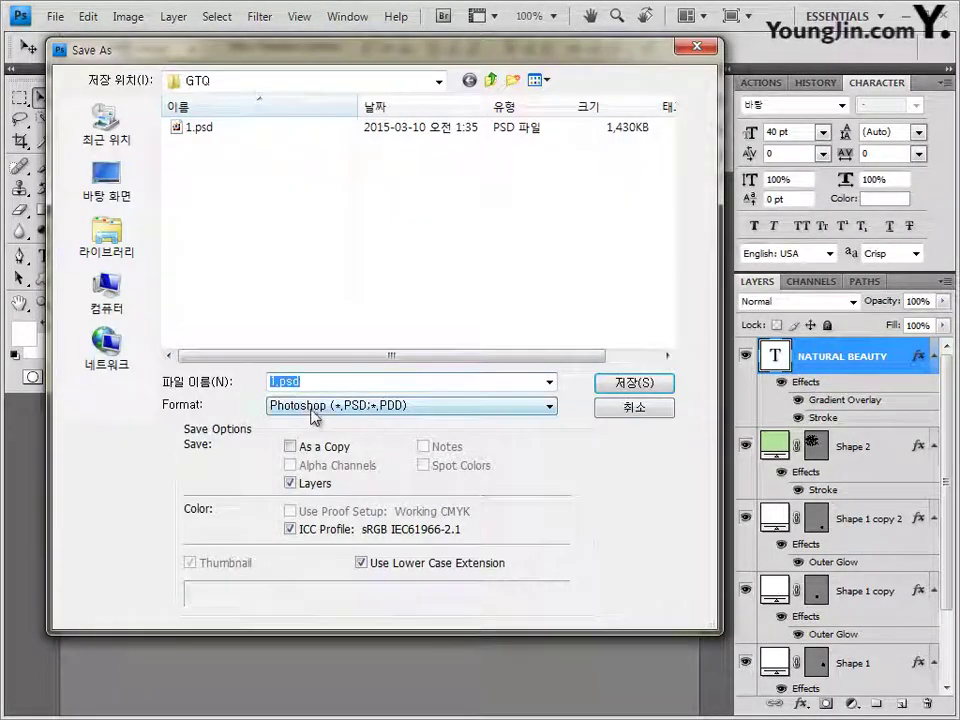
pyautogui.click(316, 408)
pyautogui.click(383, 511)
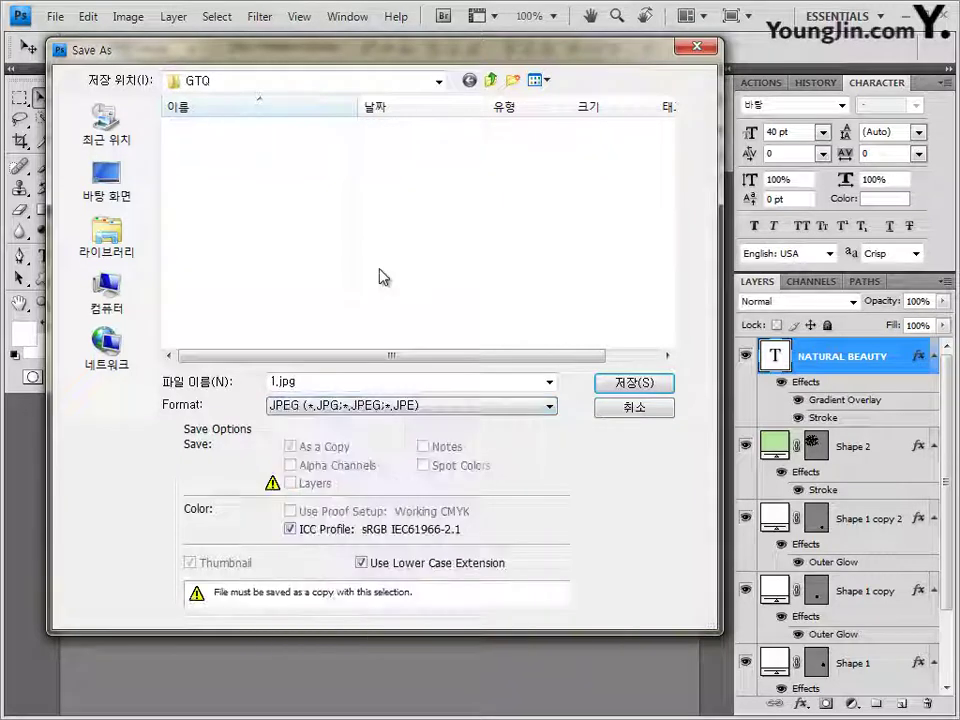
pyautogui.click(250, 127)
pyautogui.click(383, 410)
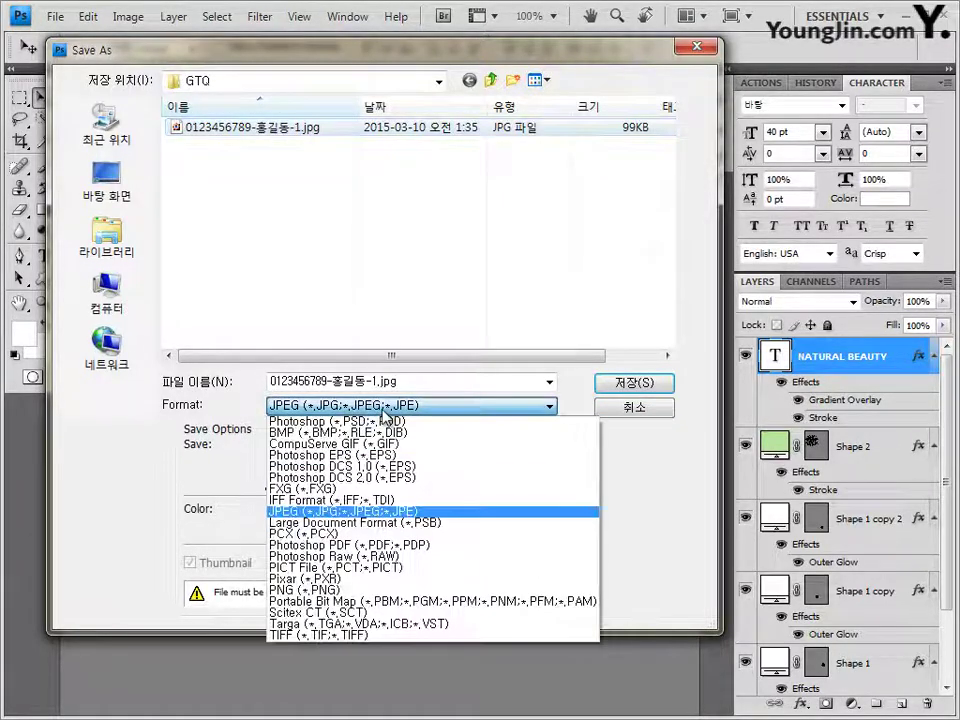
pyautogui.click(420, 421)
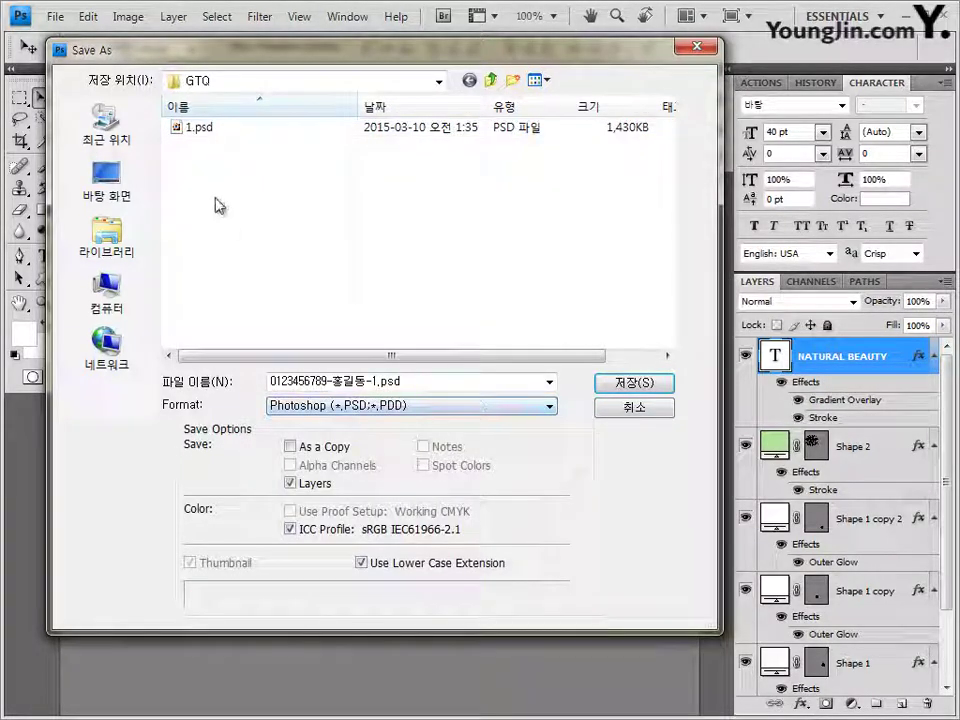
pyautogui.click(633, 388)
pyautogui.click(712, 232)
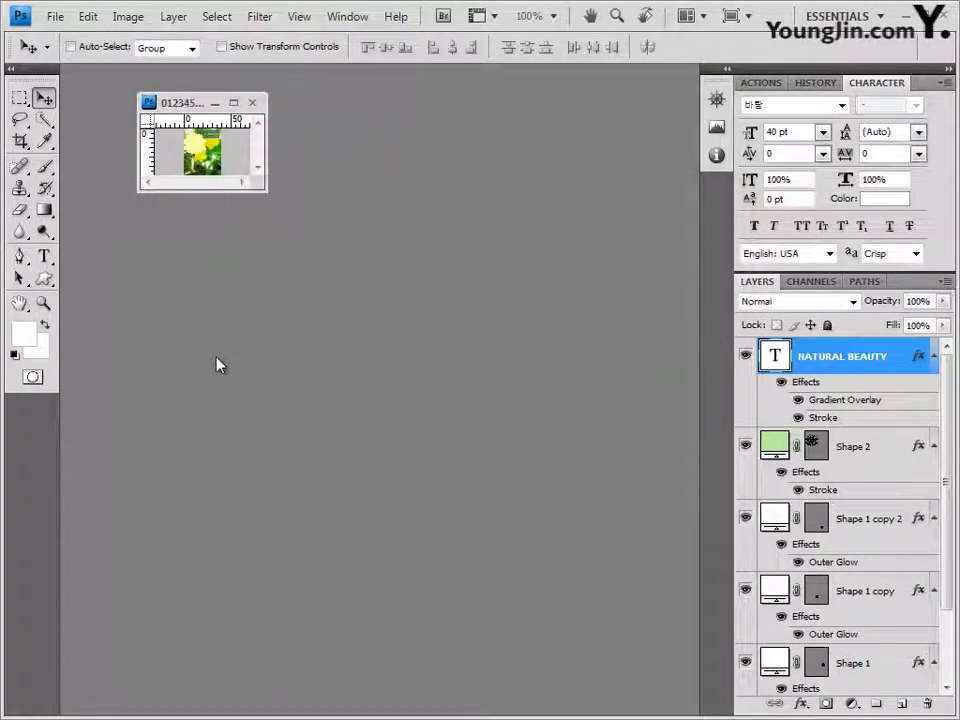
# Step: Close the poster, then create a blank white 400 × 500 px Untitled-1 in a floating window
pyautogui.click(252, 102)
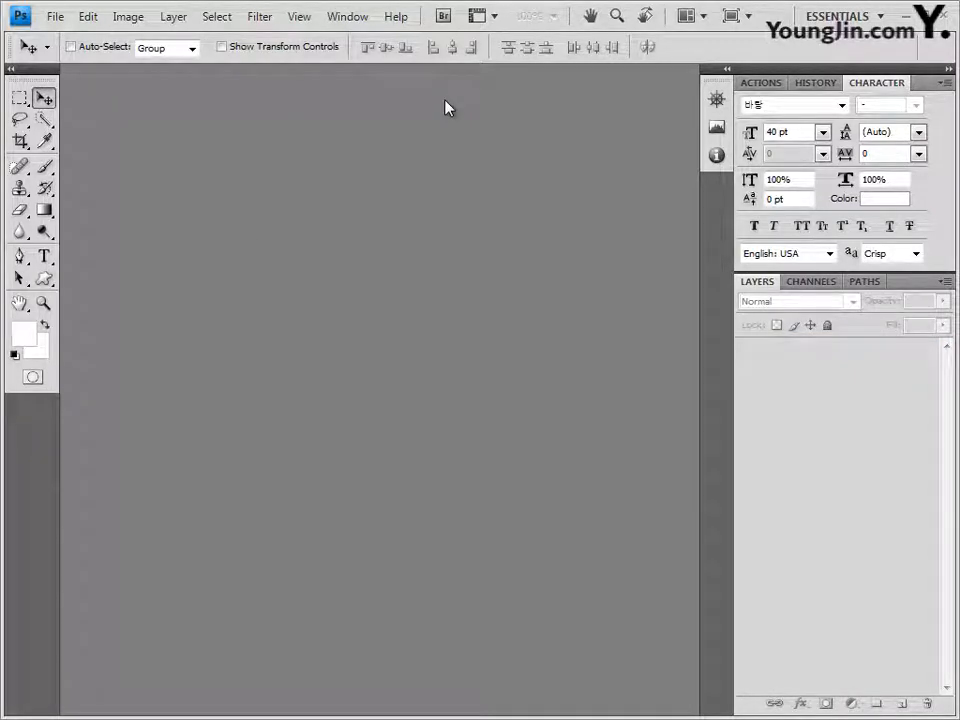
pyautogui.hotkey('ctrl', 'n')
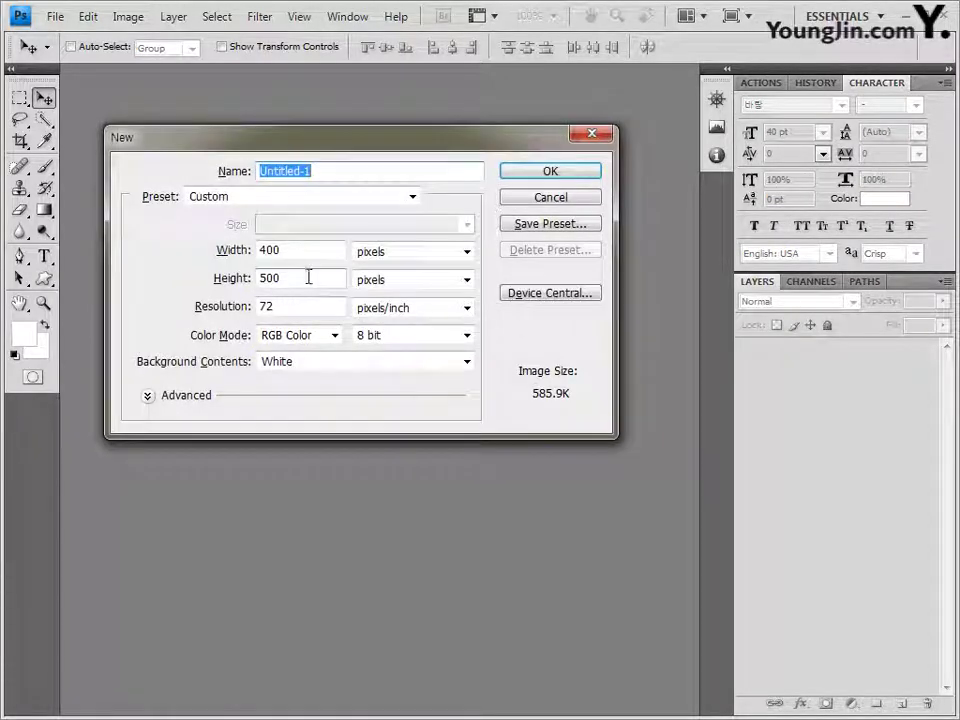
pyautogui.click(560, 176)
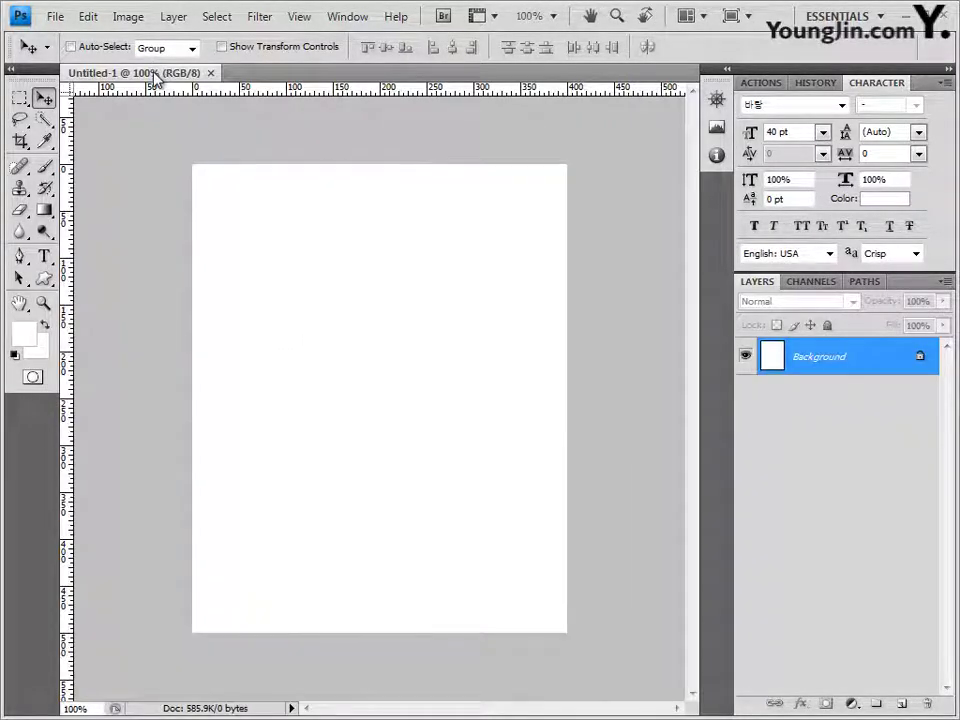
pyautogui.moveTo(158, 74); pyautogui.dragTo(260, 129)
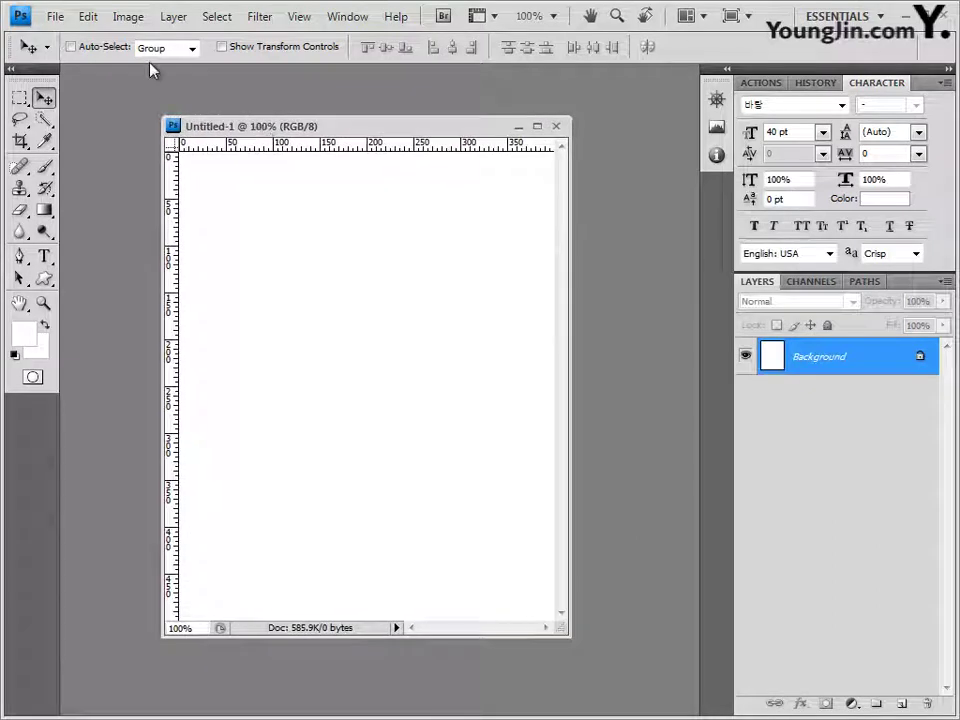
# Step: Show the grid with Ctrl+' and save the new document as 2.psd in GTQ
pyautogui.hotkey('ctrl', "'")
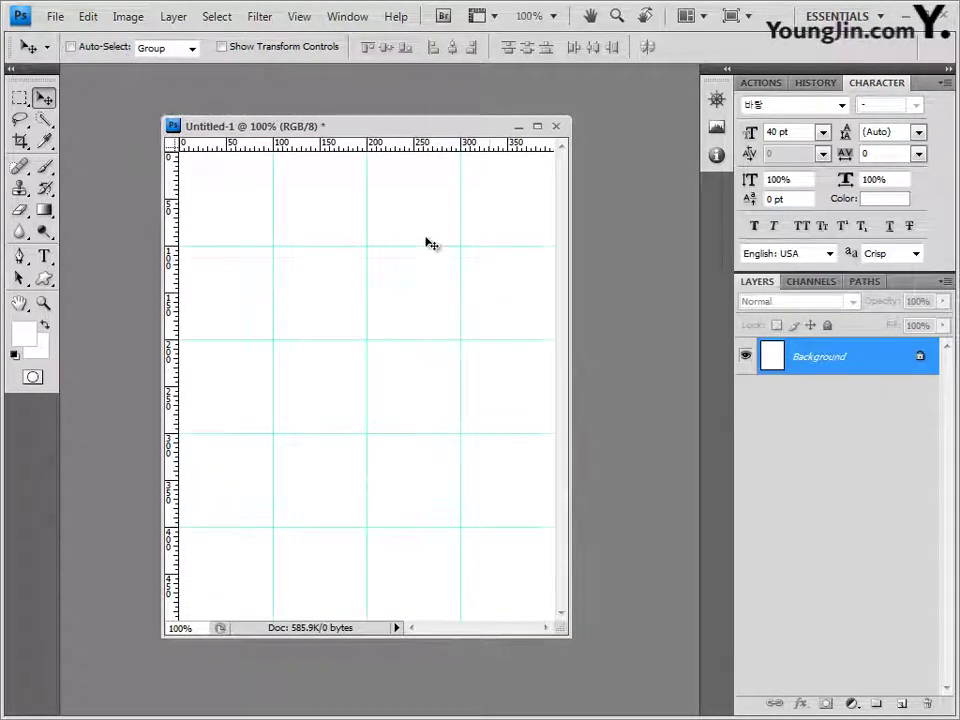
pyautogui.click(58, 18)
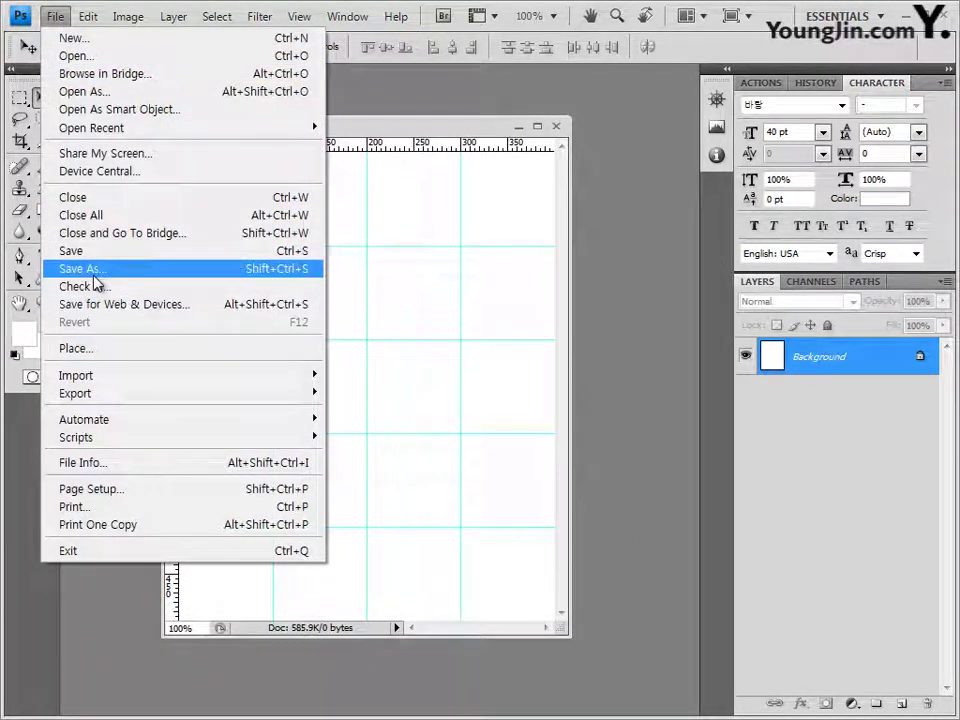
pyautogui.click(90, 251)
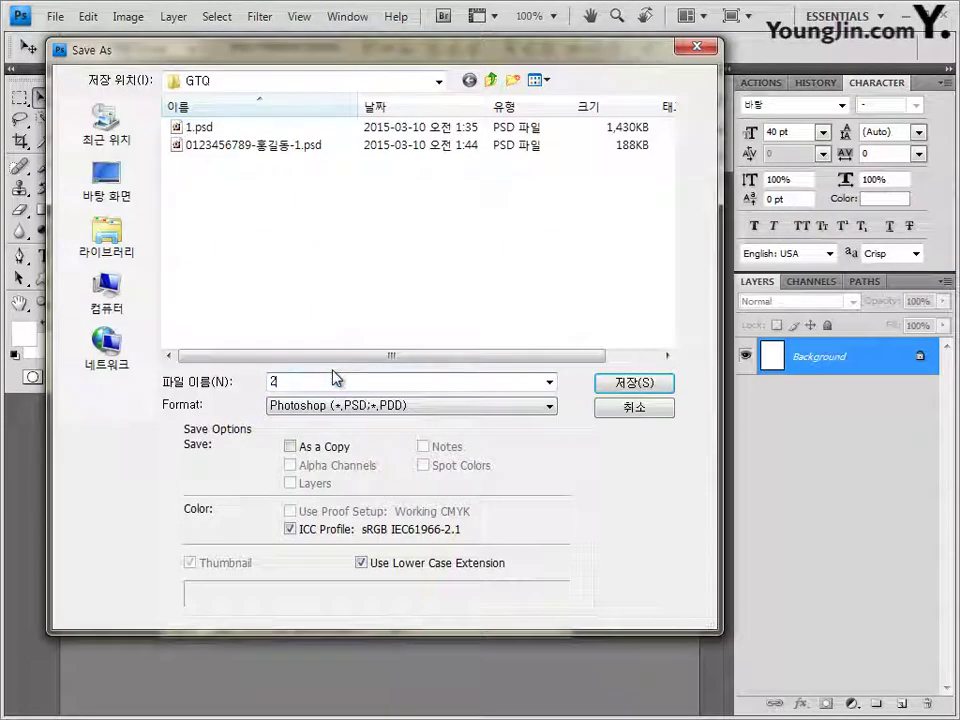
pyautogui.press('Escape')
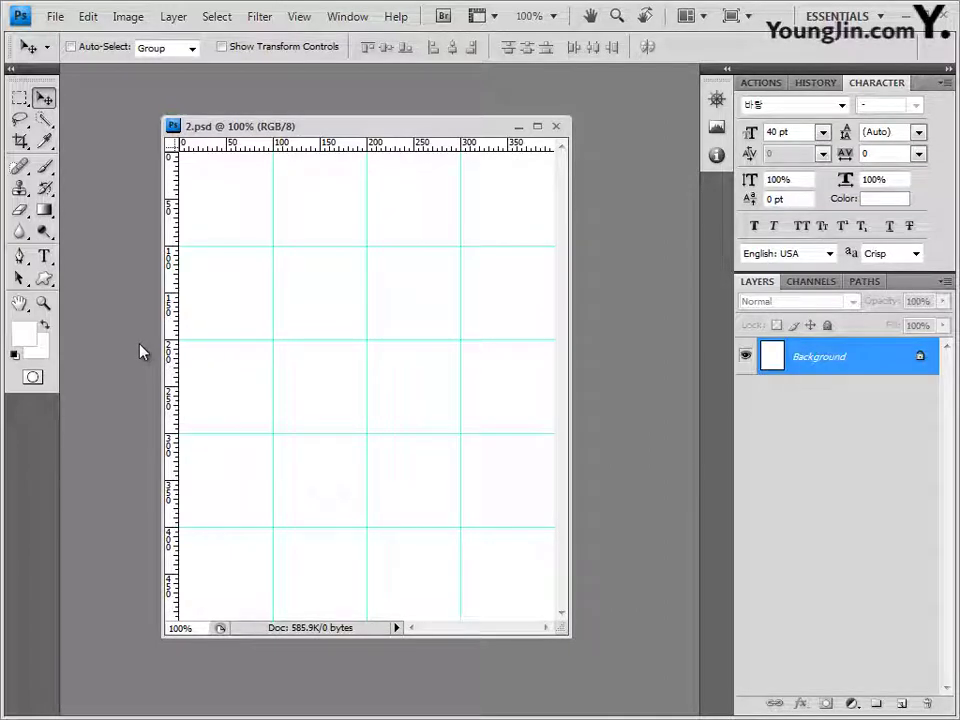
# Step: Paste the snowy winter picture 2급-2.jpg into 2.psd as Layer 1 and return to the image folder
pyautogui.hotkey('alt', 'Tab')
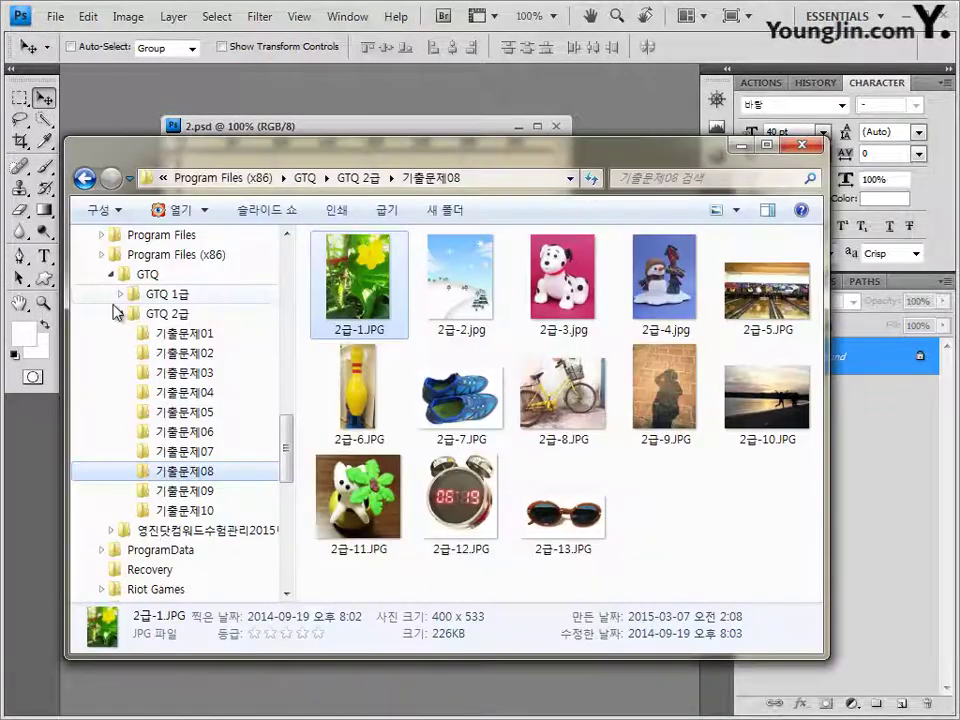
pyautogui.press('Right')
pyautogui.moveTo(432, 140); pyautogui.dragTo(330, 80)
pyautogui.moveTo(72, 72); pyautogui.dragTo(113, 213)
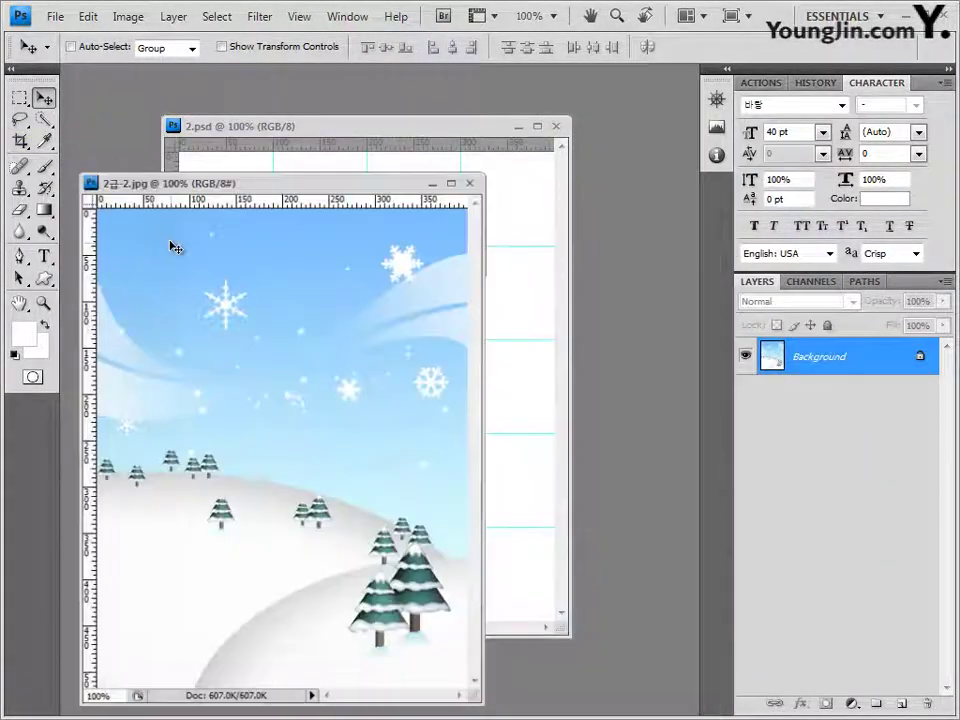
pyautogui.hotkey('ctrl', 'a')
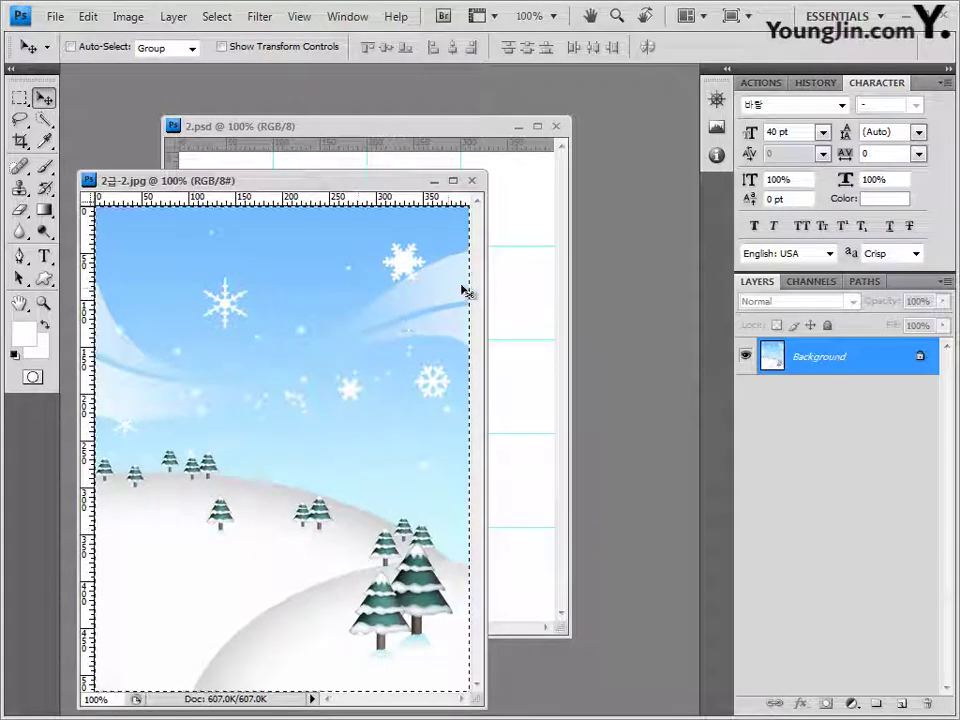
pyautogui.click(471, 180)
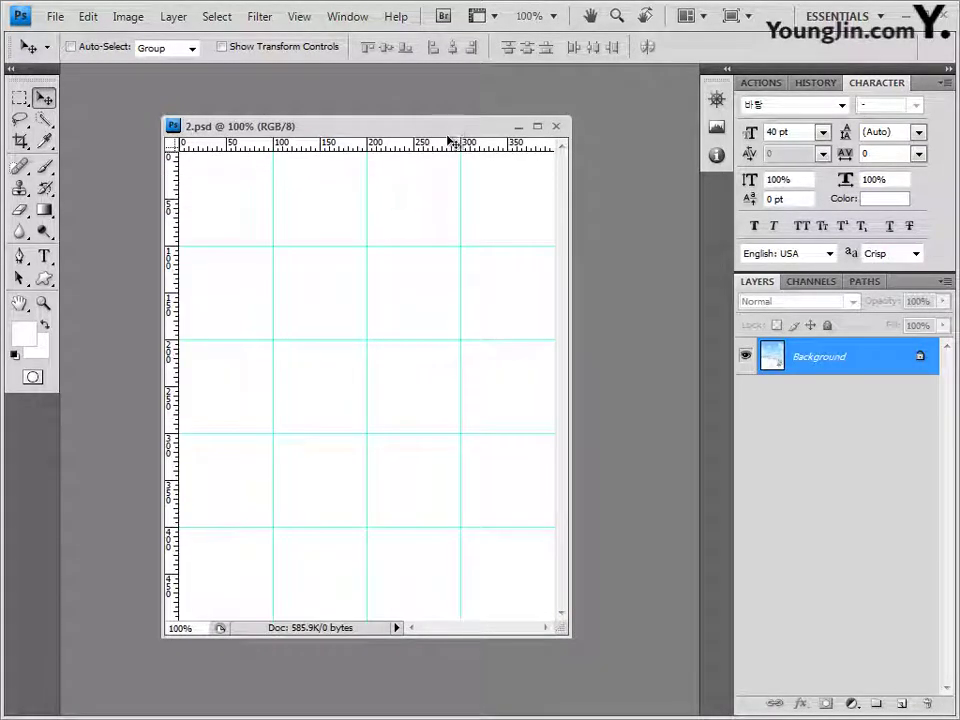
pyautogui.hotkey('ctrl', 'v')
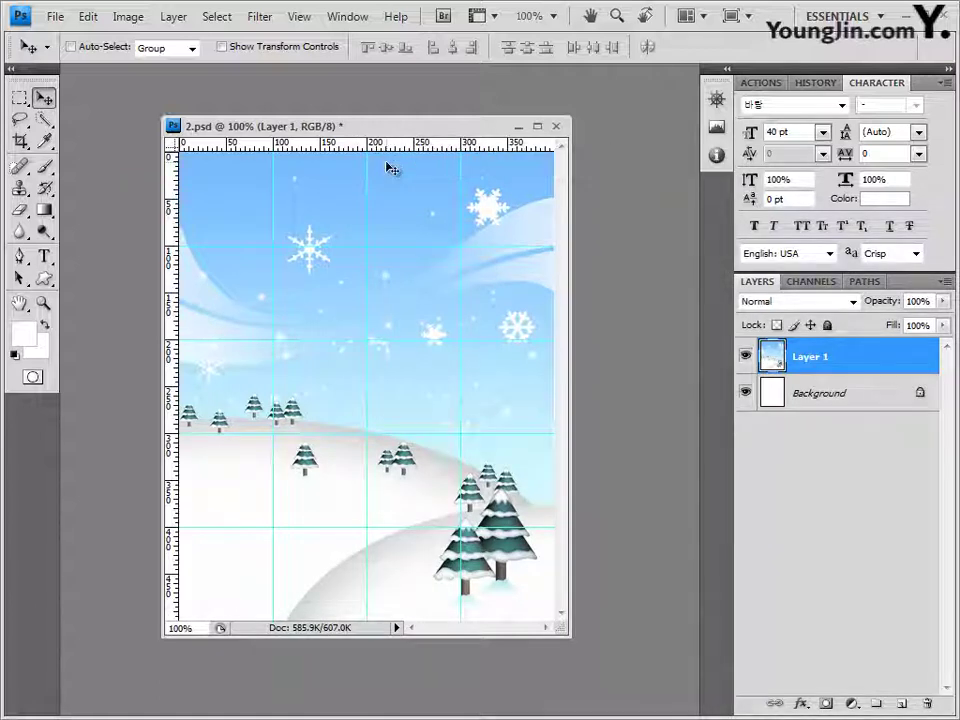
pyautogui.hotkey('alt', 'Tab')
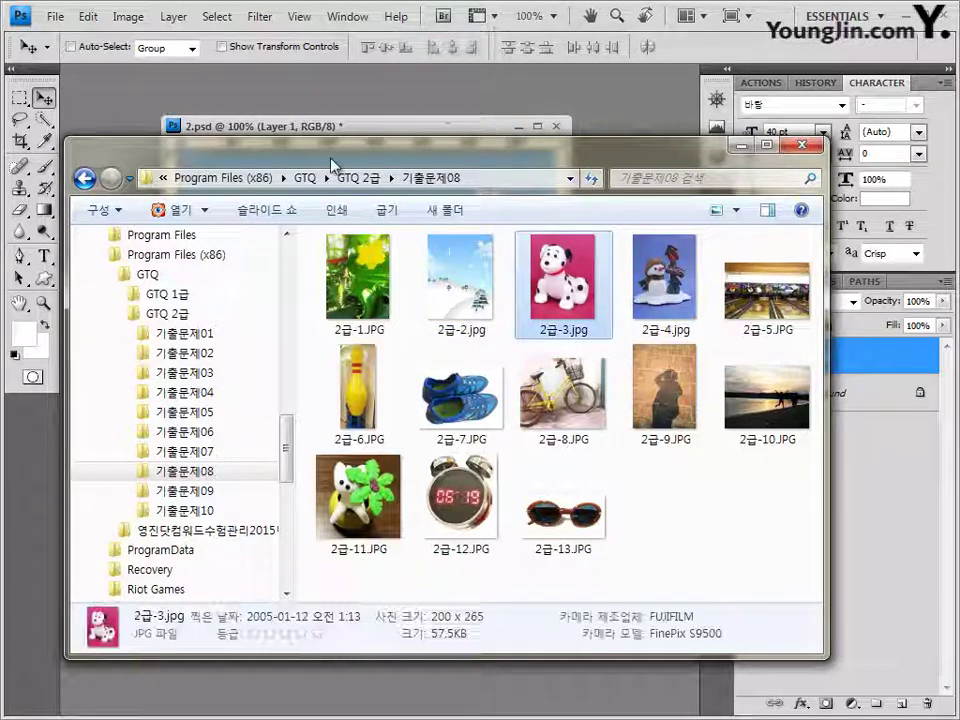
# Step: Open the puppy photo 2급-3.jpg and set up the Magic Wand with tolerance 32
pyautogui.press('Return')
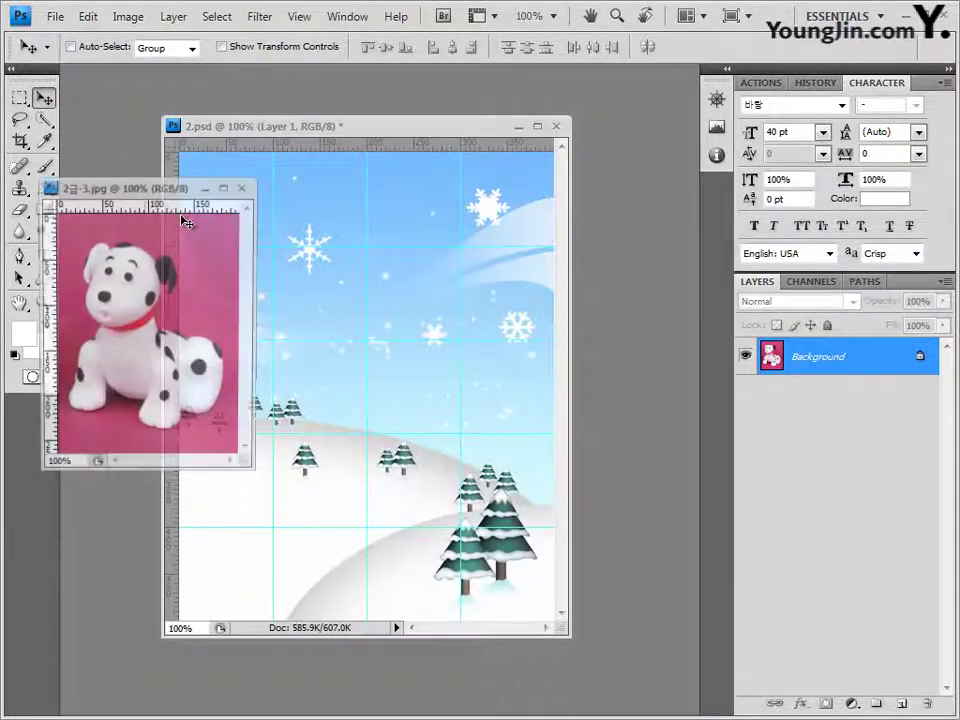
pyautogui.moveTo(185, 222); pyautogui.dragTo(600, 258)
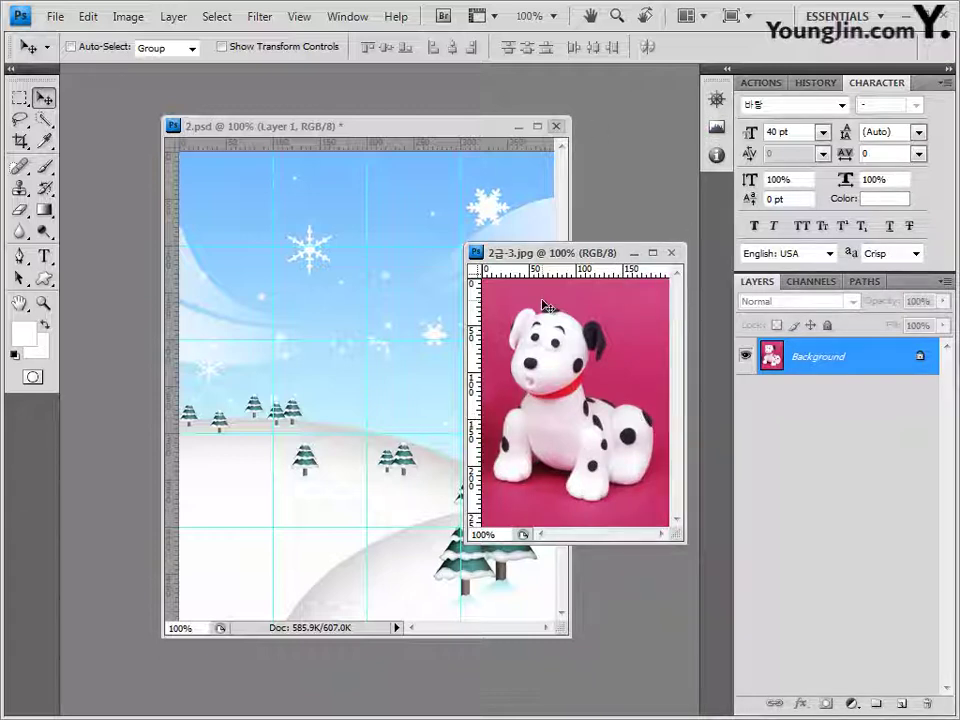
pyautogui.click(44, 121)
pyautogui.click(112, 137)
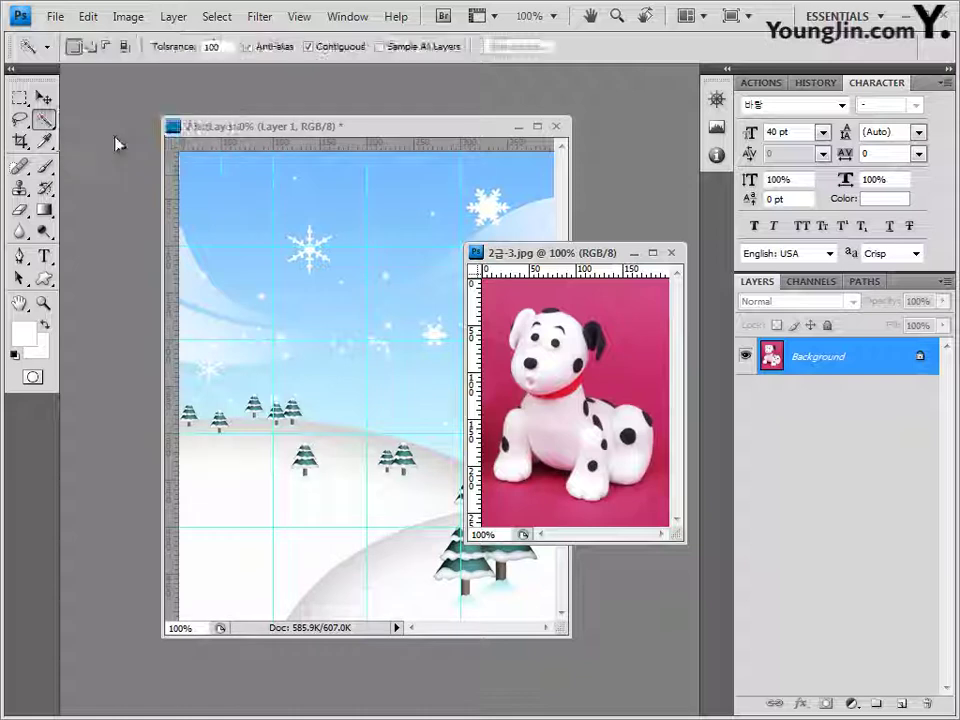
pyautogui.doubleClick(224, 46)
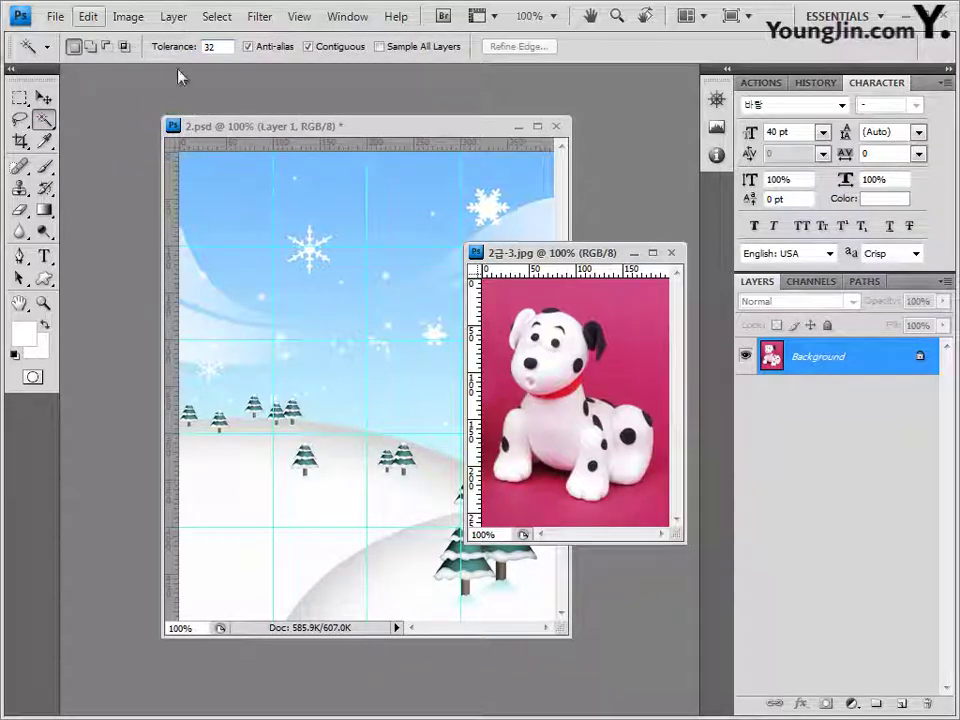
# Step: Select the magenta background, invert the selection onto the dalmatian, then close the photo
pyautogui.click(627, 310)
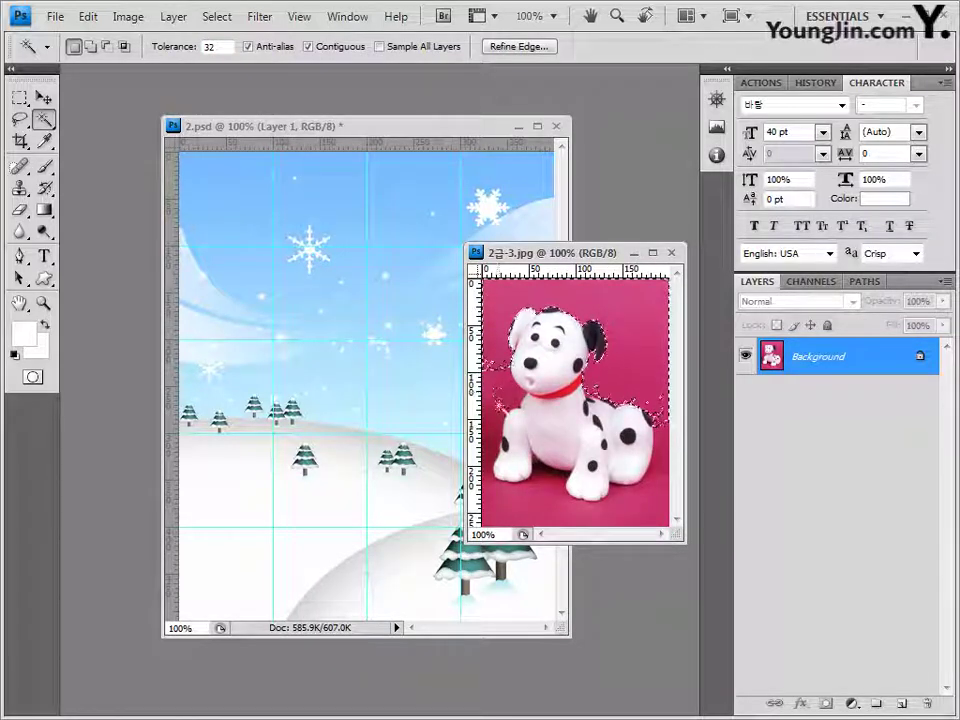
pyautogui.press('shift')
pyautogui.keyDown('shift'); pyautogui.click(495, 378); pyautogui.keyUp('shift')
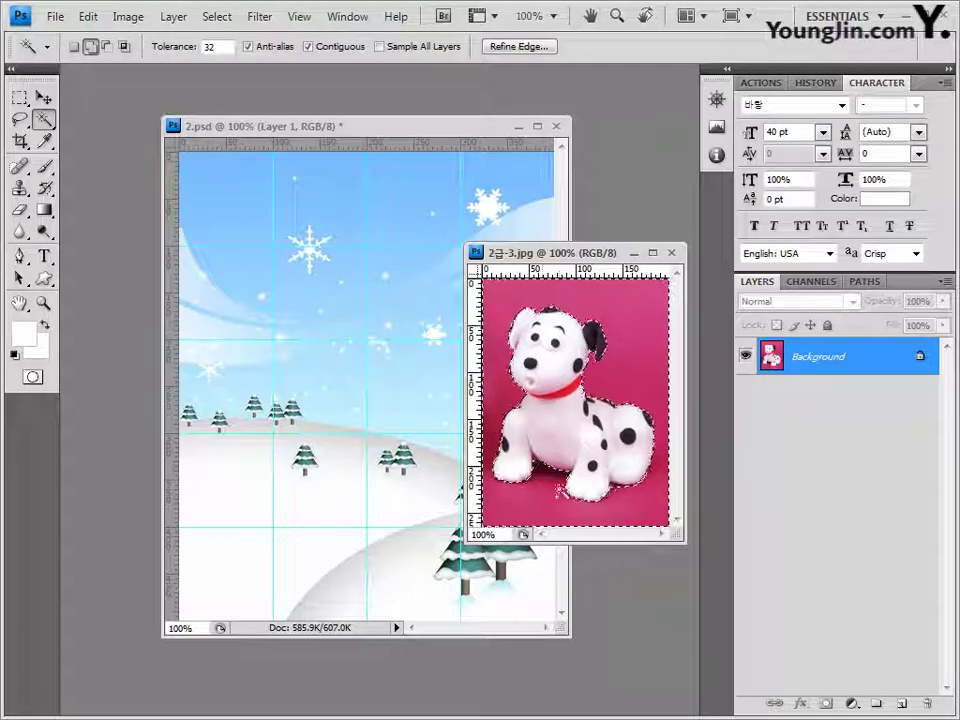
pyautogui.click(216, 16)
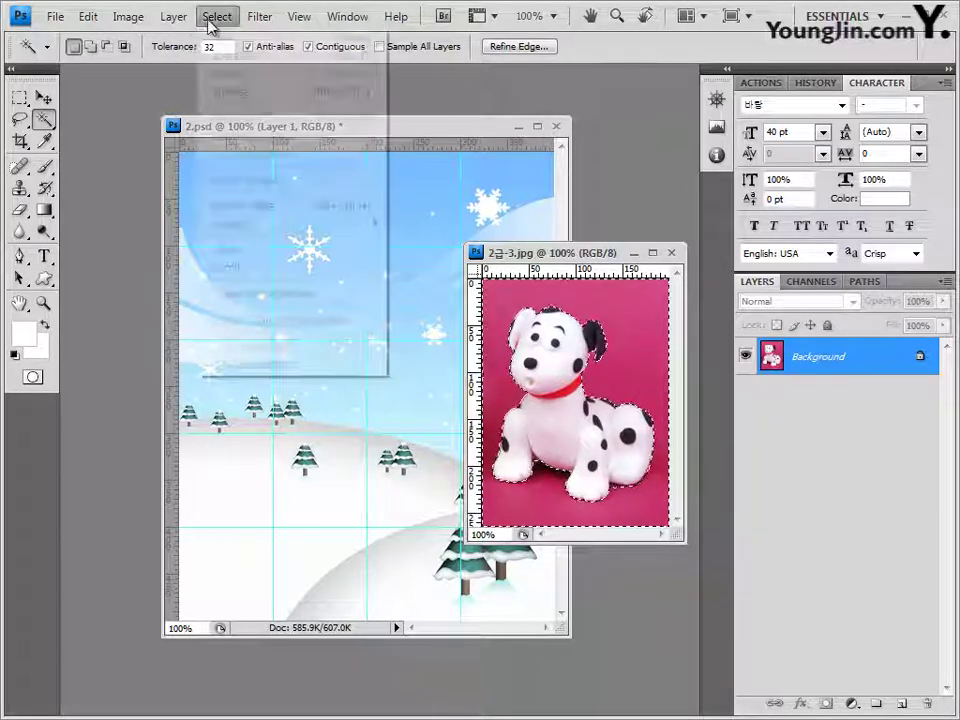
pyautogui.click(238, 91)
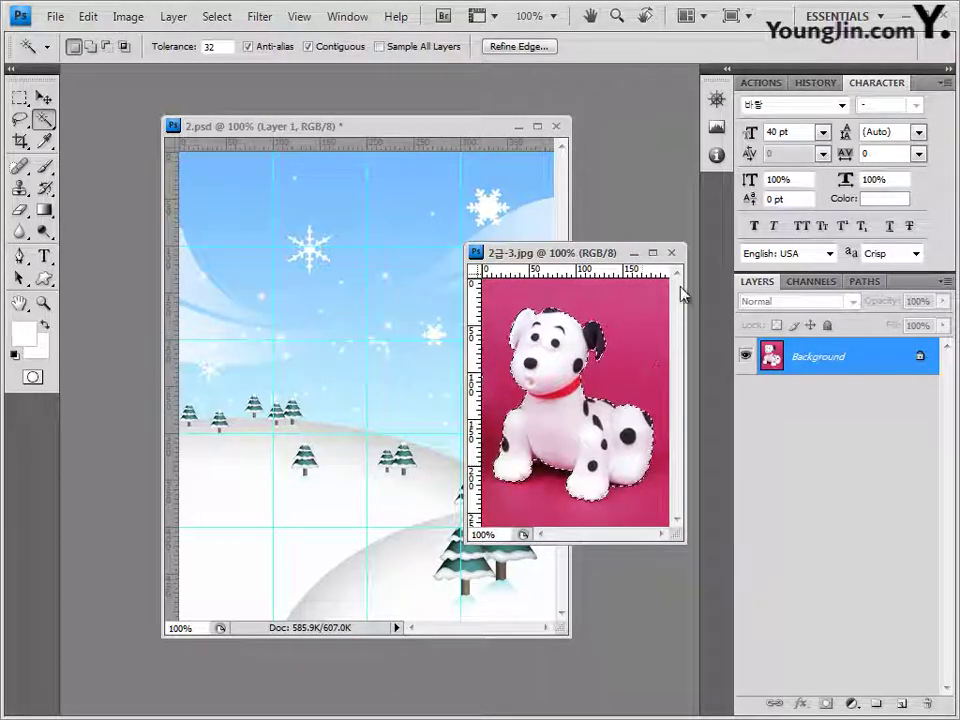
pyautogui.click(671, 253)
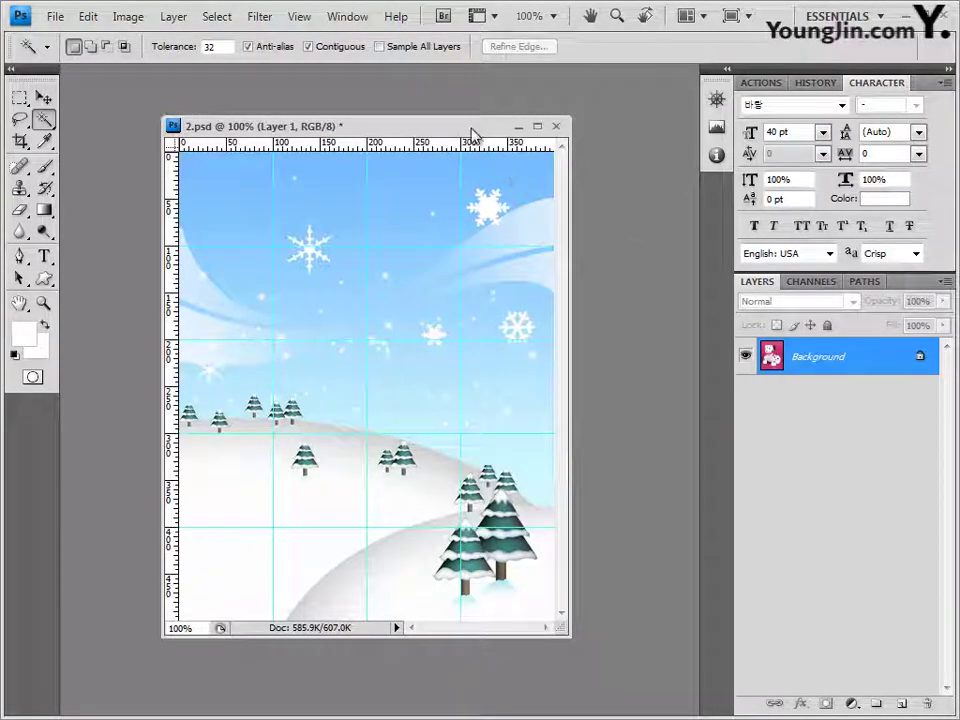
# Step: Paste the dog as Layer 2 and scale it to about 66% width and 75% height
pyautogui.hotkey('ctrl', 'v')
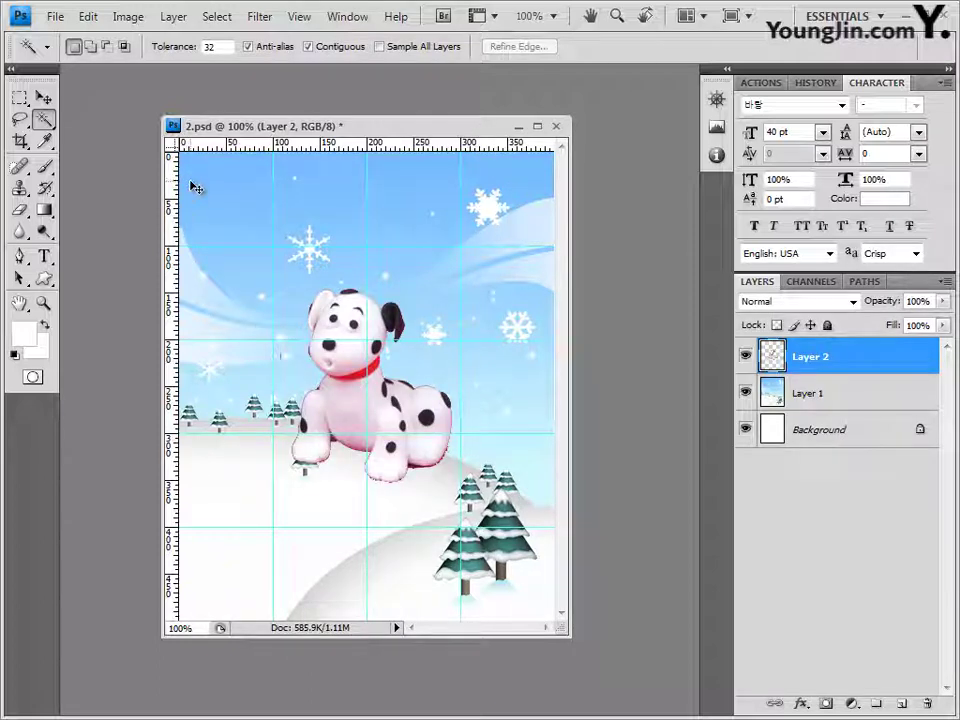
pyautogui.hotkey('ctrl', 't')
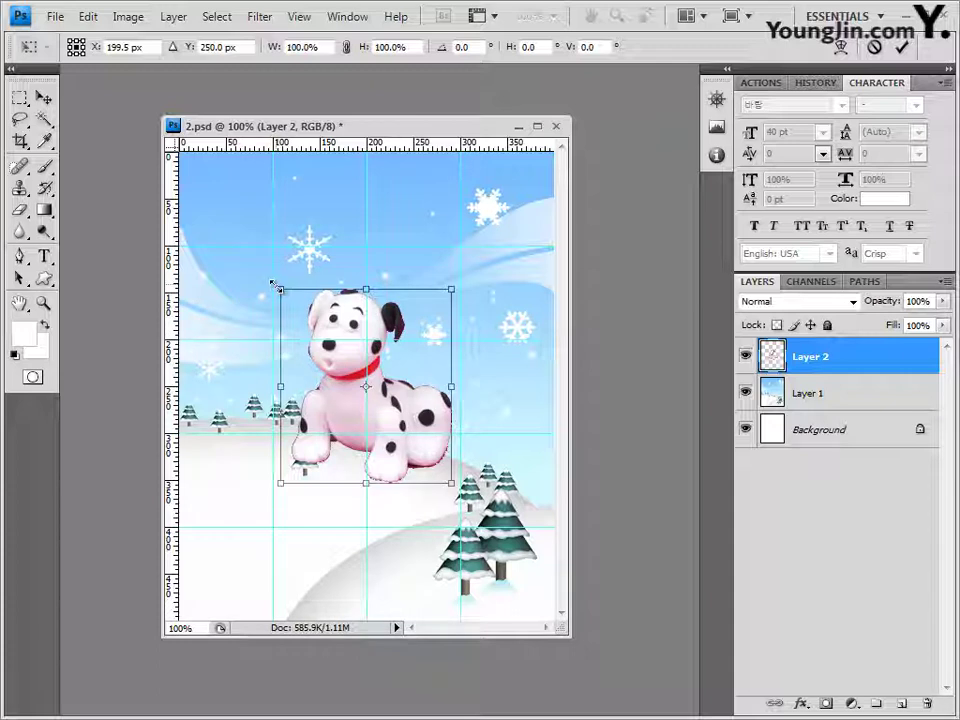
pyautogui.moveTo(273, 284); pyautogui.dragTo(305, 321)
pyautogui.moveTo(405, 380); pyautogui.dragTo(492, 374)
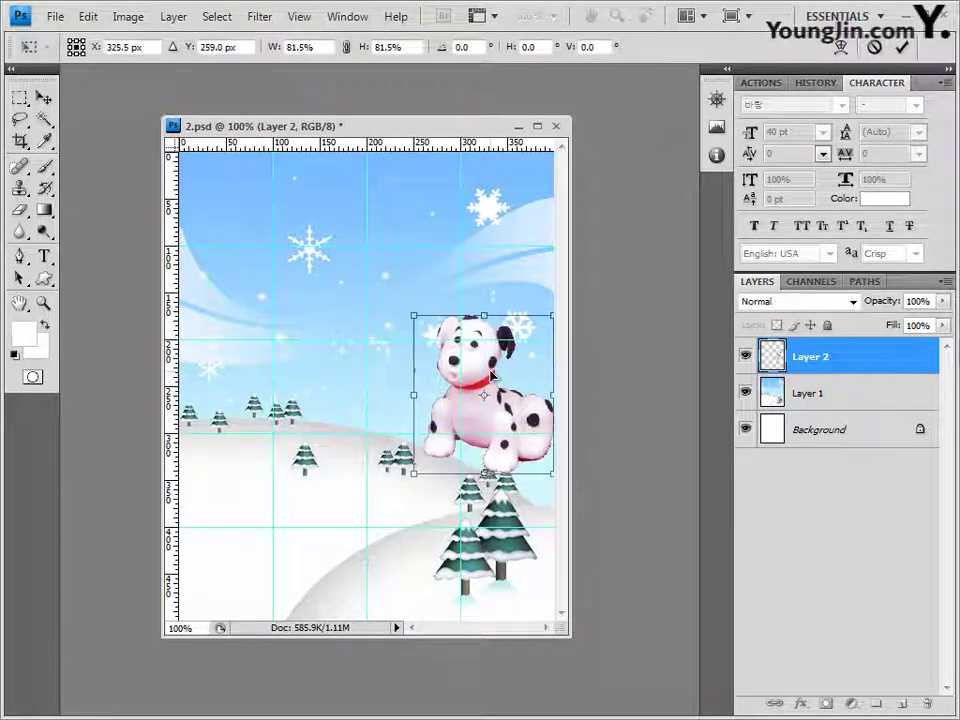
pyautogui.moveTo(414, 394); pyautogui.dragTo(422, 394)
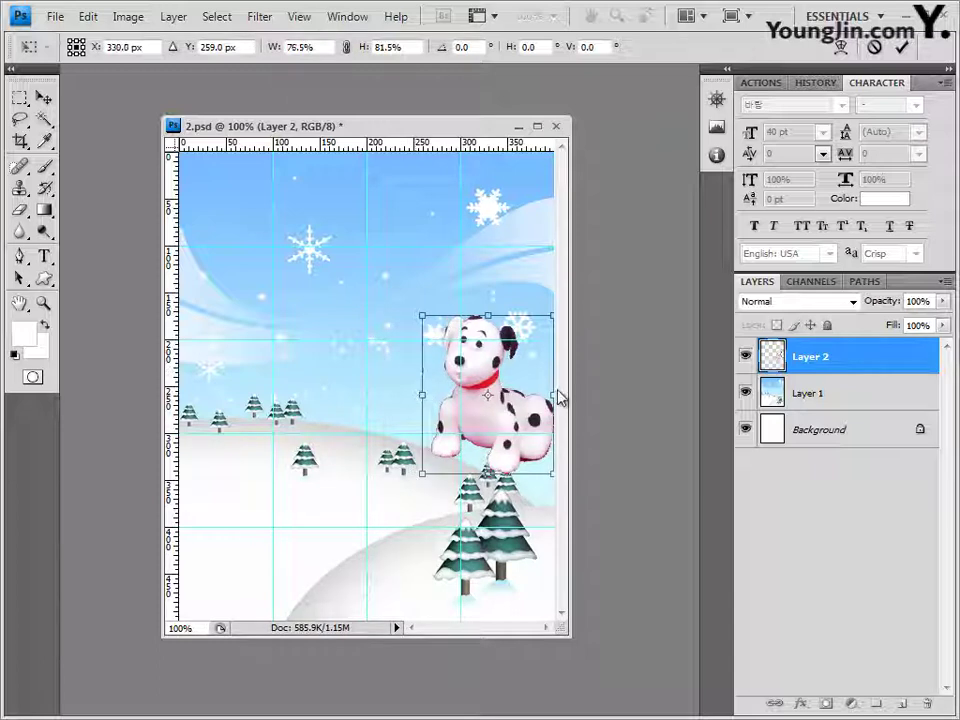
pyautogui.moveTo(553, 393); pyautogui.dragTo(536, 395)
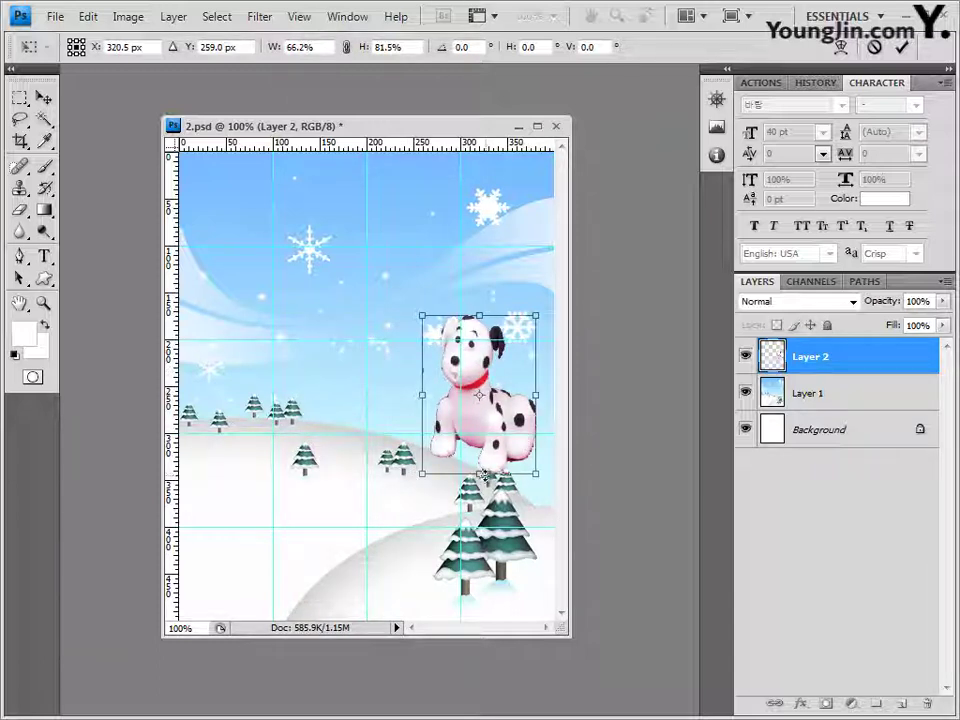
pyautogui.moveTo(484, 474)
pyautogui.mouseDown()
pyautogui.moveTo(489, 489)
pyautogui.moveTo(490, 462)
pyautogui.moveTo(490, 470)
pyautogui.mouseUp()
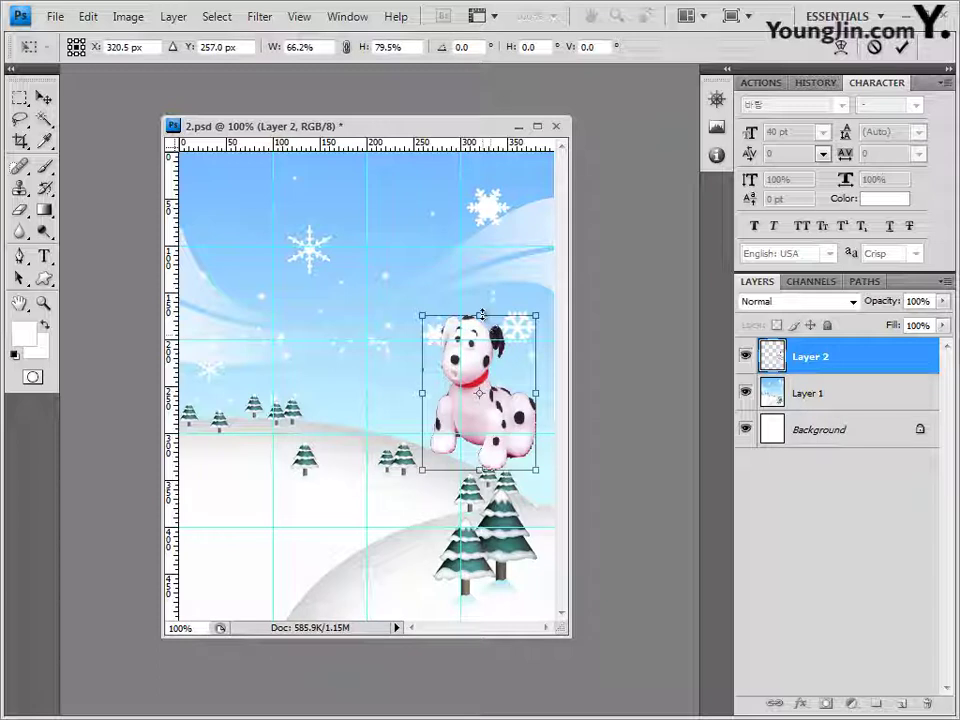
pyautogui.moveTo(480, 316)
pyautogui.mouseDown()
pyautogui.moveTo(481, 355)
pyautogui.moveTo(479, 318)
pyautogui.mouseUp()
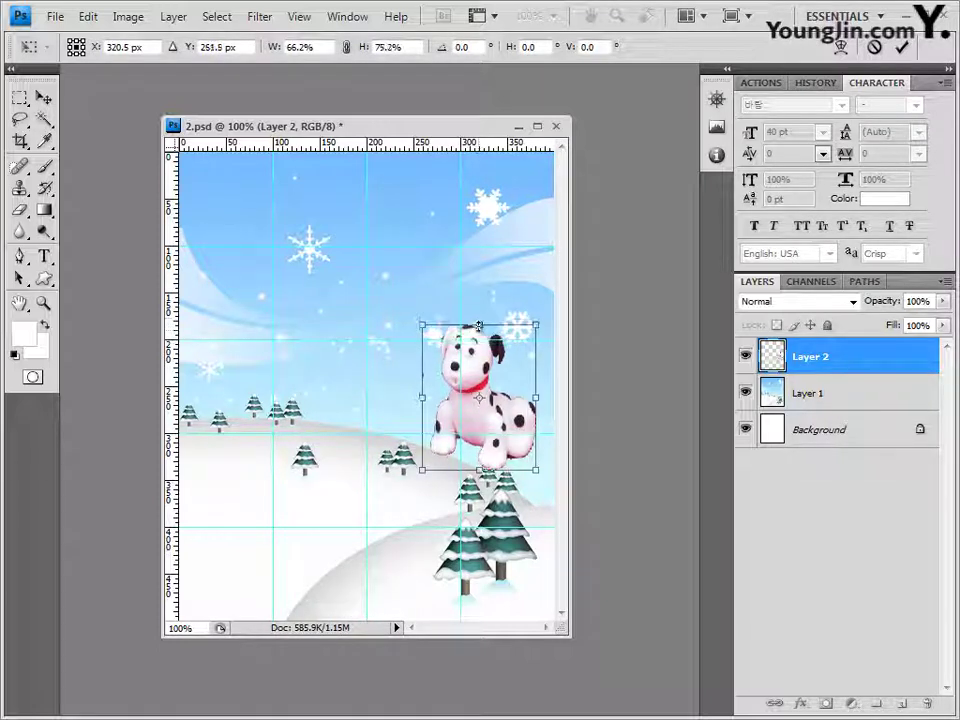
pyautogui.press('Return')
# Step: Nudge the puppy about 27 px to the left with the Move tool
pyautogui.press('w')
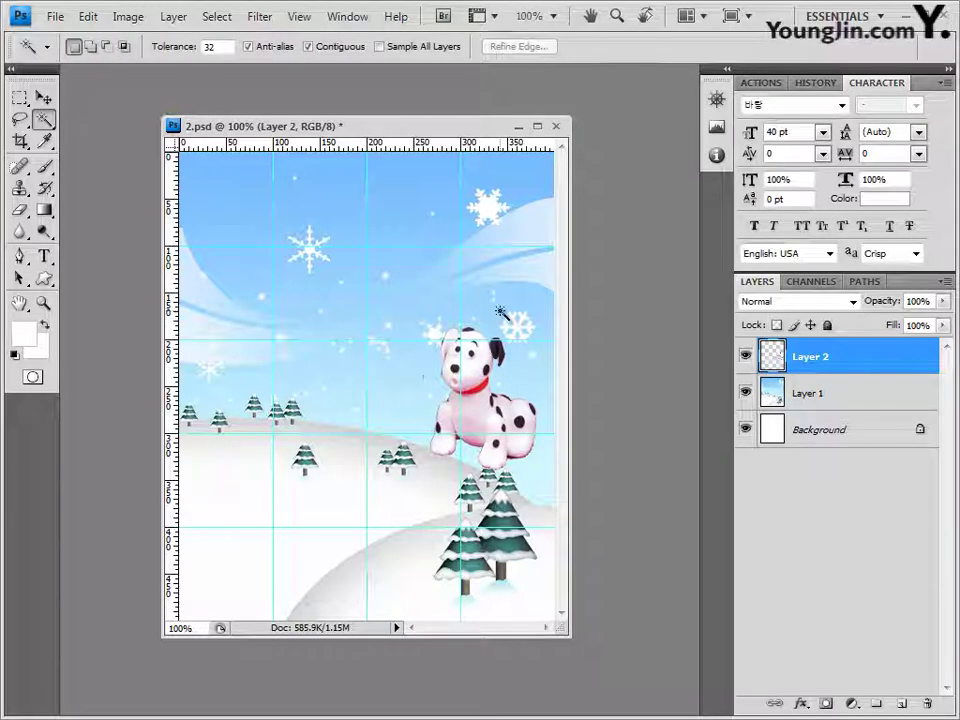
pyautogui.click(43, 97)
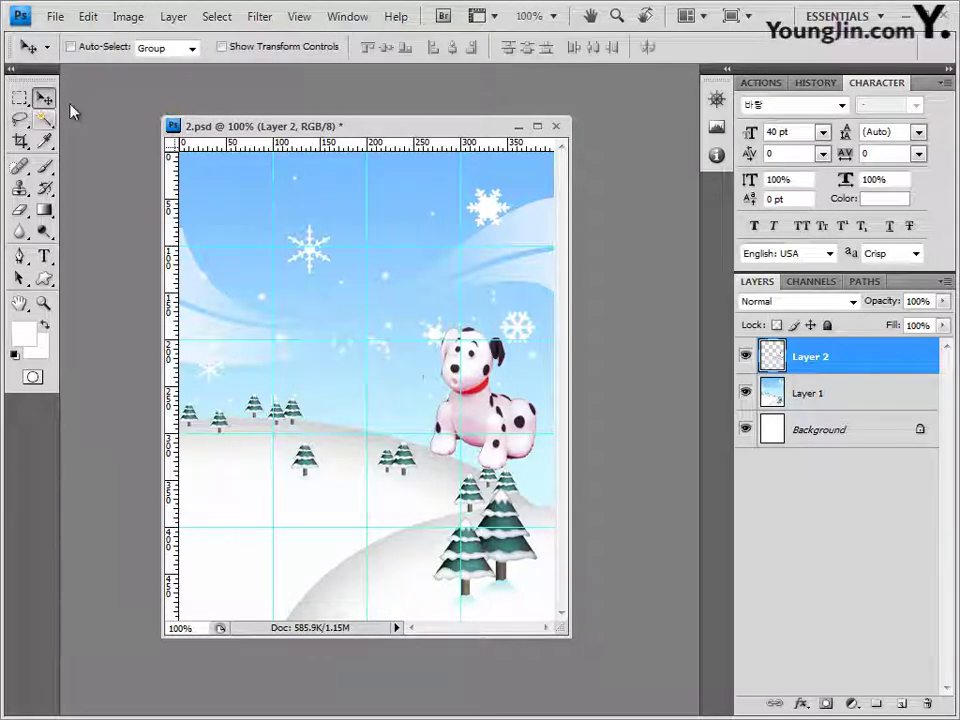
pyautogui.hotkey('shift', 'Left')
pyautogui.hotkey('shift', 'Left')
pyautogui.hotkey('shift', 'Left')
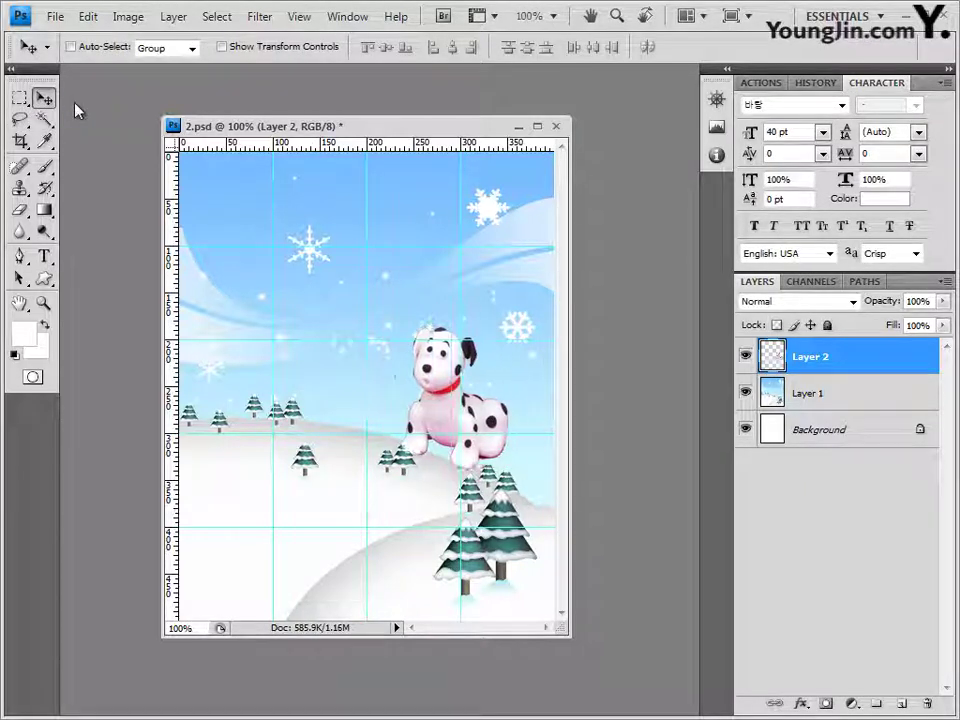
# Step: Add an Outer Glow to the puppy's Layer 2 and Magic Wand-select its red collar
pyautogui.click(799, 706)
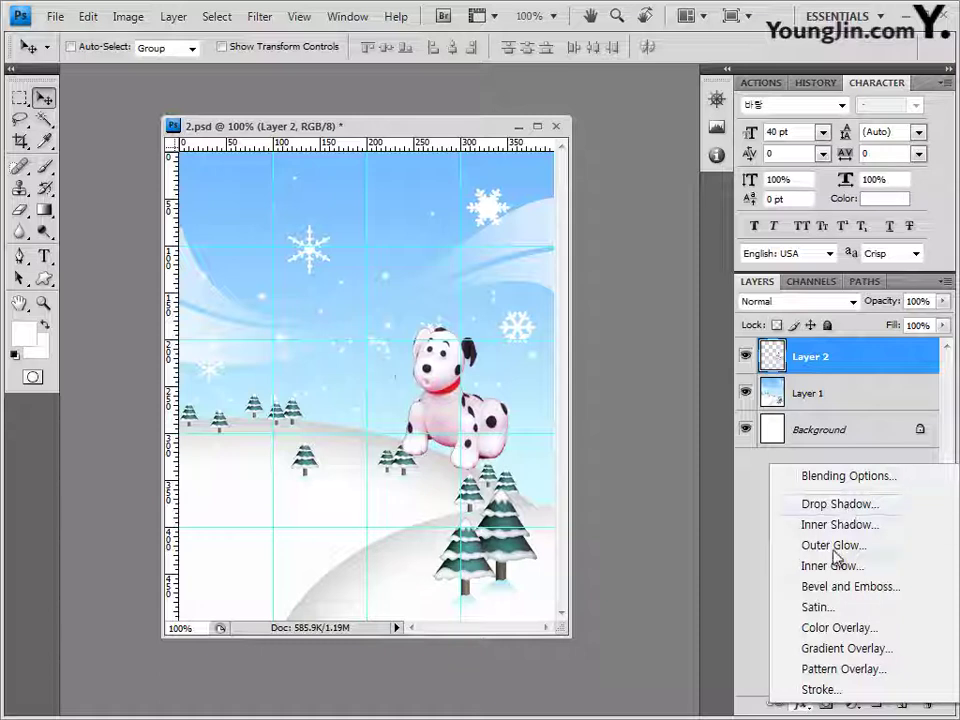
pyautogui.click(833, 546)
pyautogui.click(765, 260)
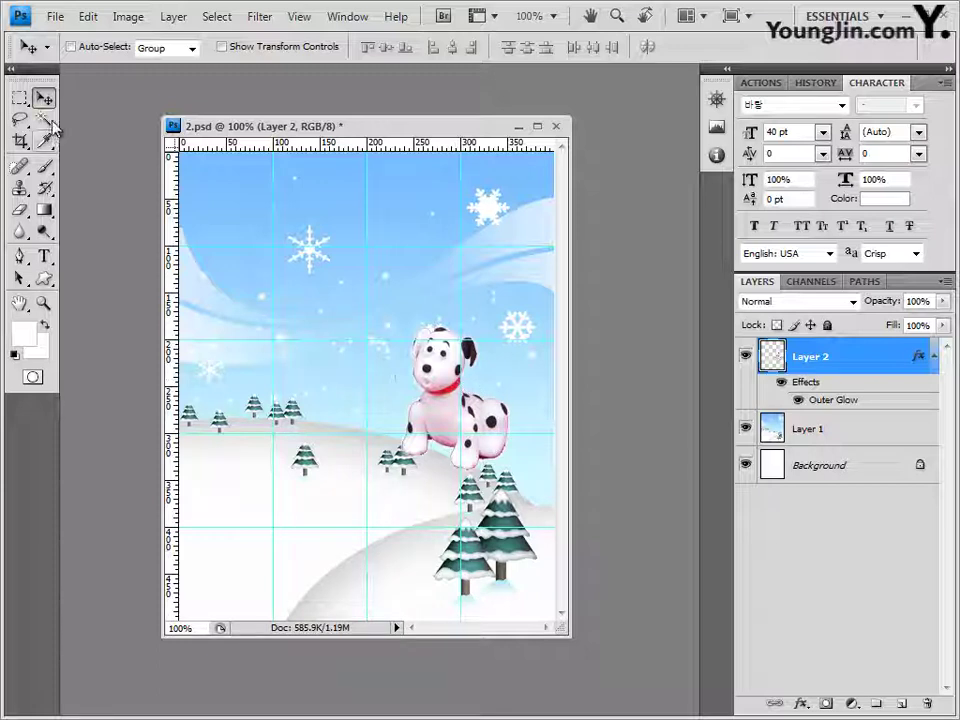
pyautogui.moveTo(44, 119); pyautogui.dragTo(95, 133)
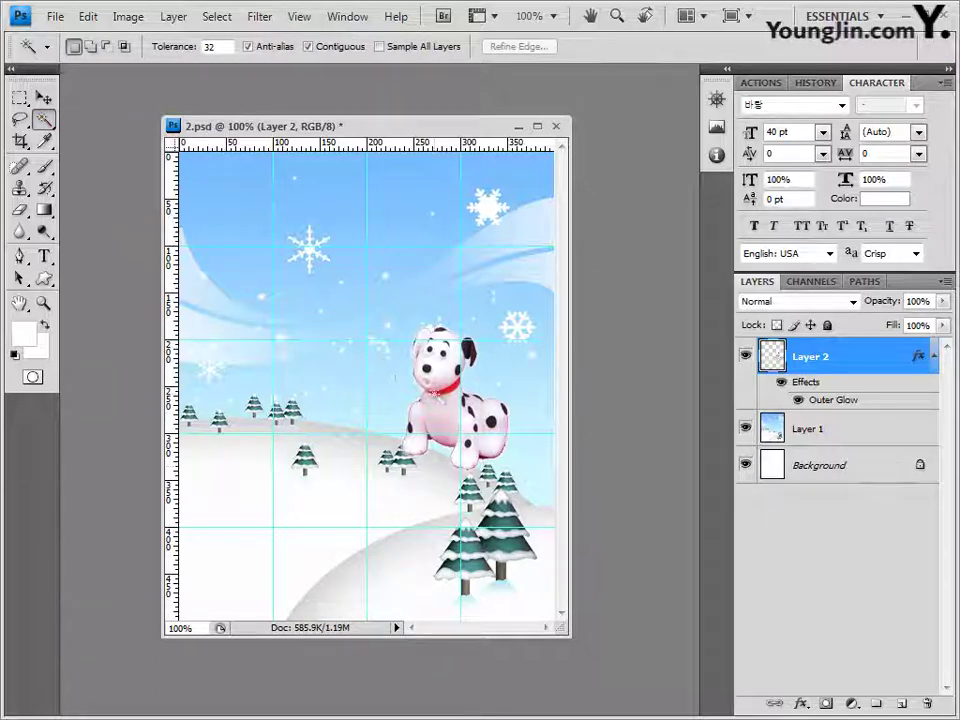
pyautogui.click(427, 405)
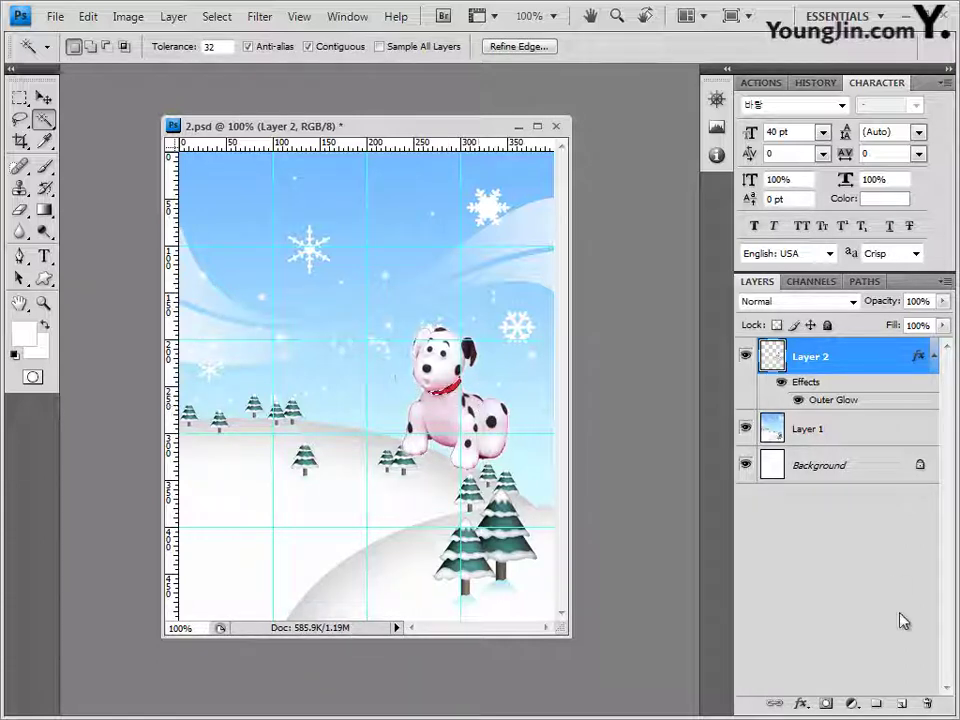
# Step: Add a Hue/Saturation adjustment layer with Colorize on, Hue 221 and Saturation 70
pyautogui.click(851, 704)
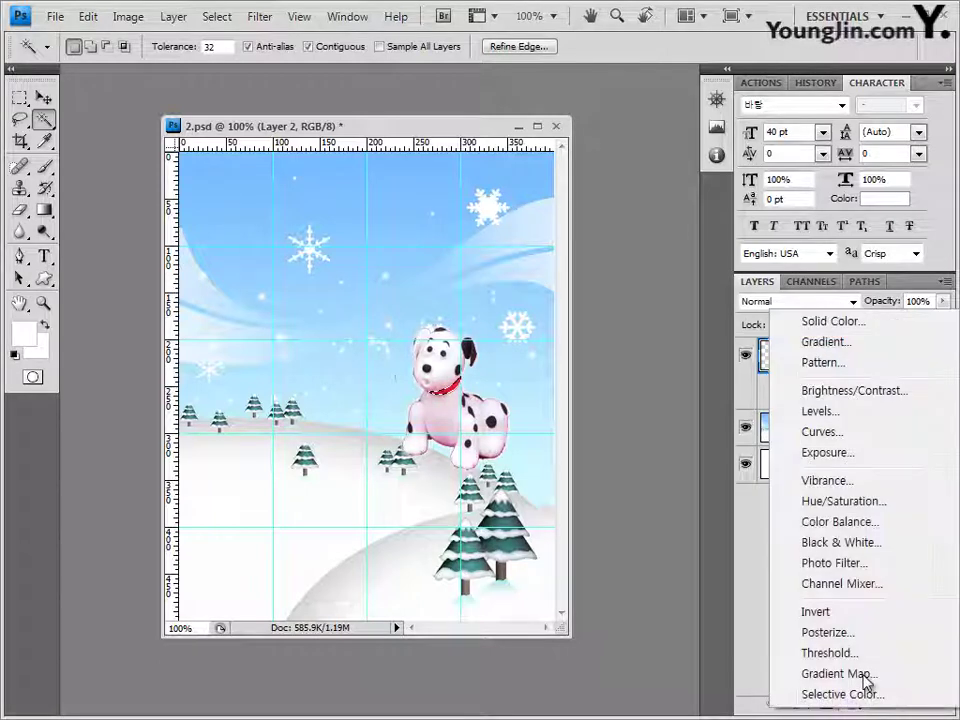
pyautogui.click(872, 505)
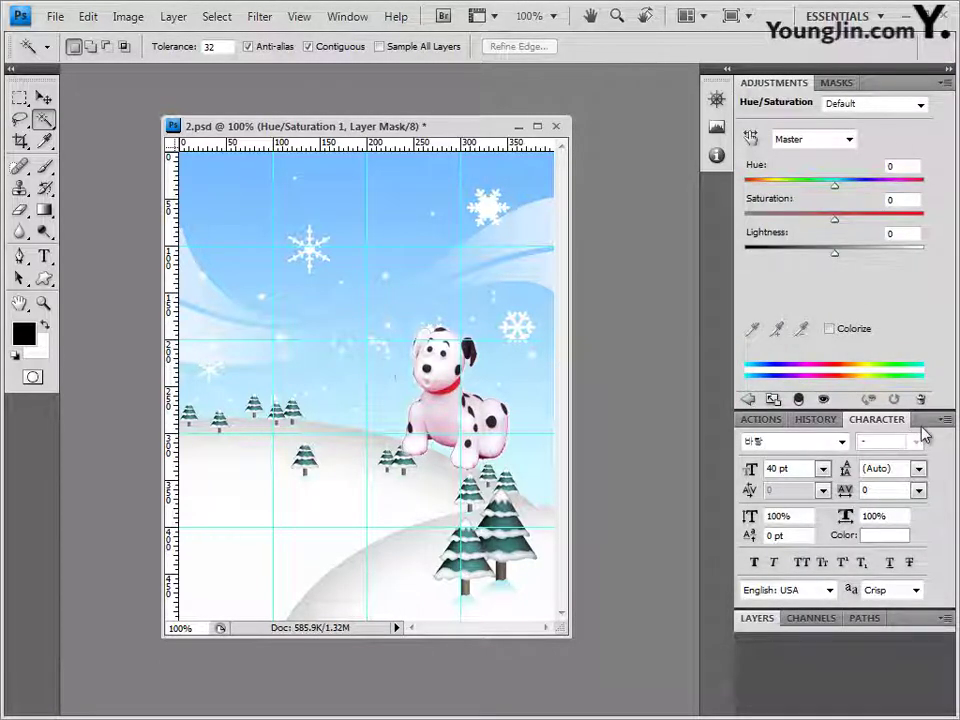
pyautogui.click(757, 617)
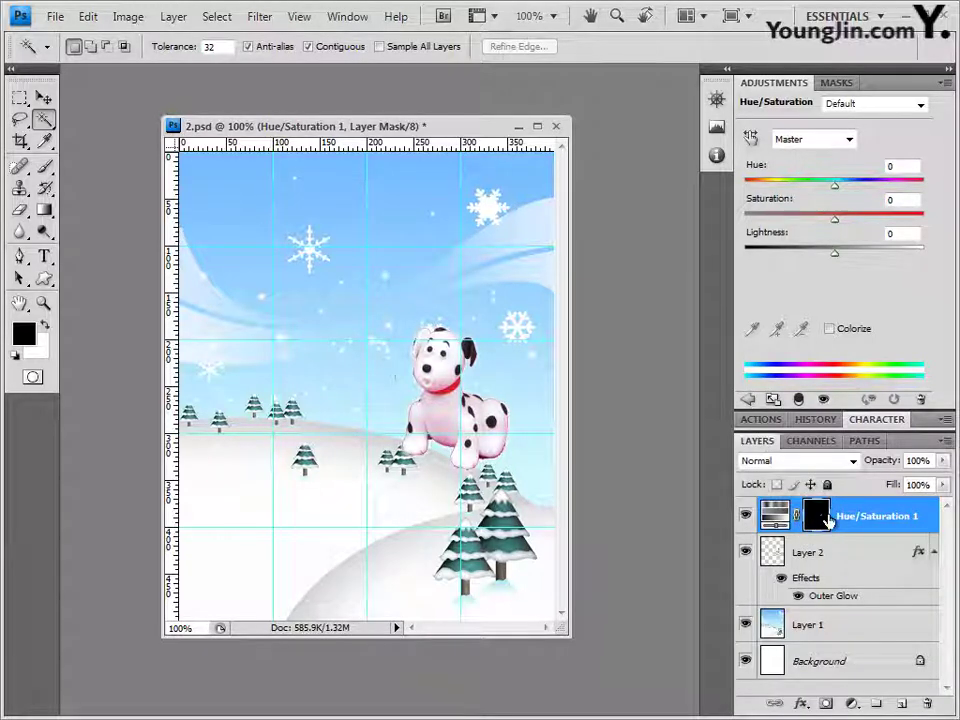
pyautogui.click(817, 516)
pyautogui.click(829, 329)
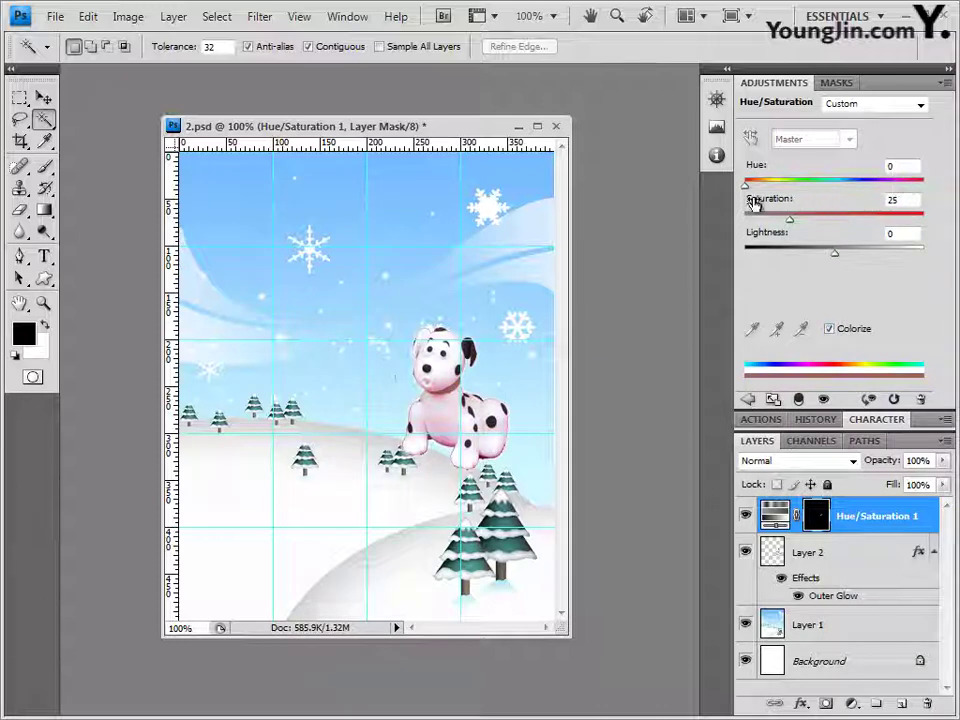
pyautogui.moveTo(746, 187); pyautogui.dragTo(857, 190)
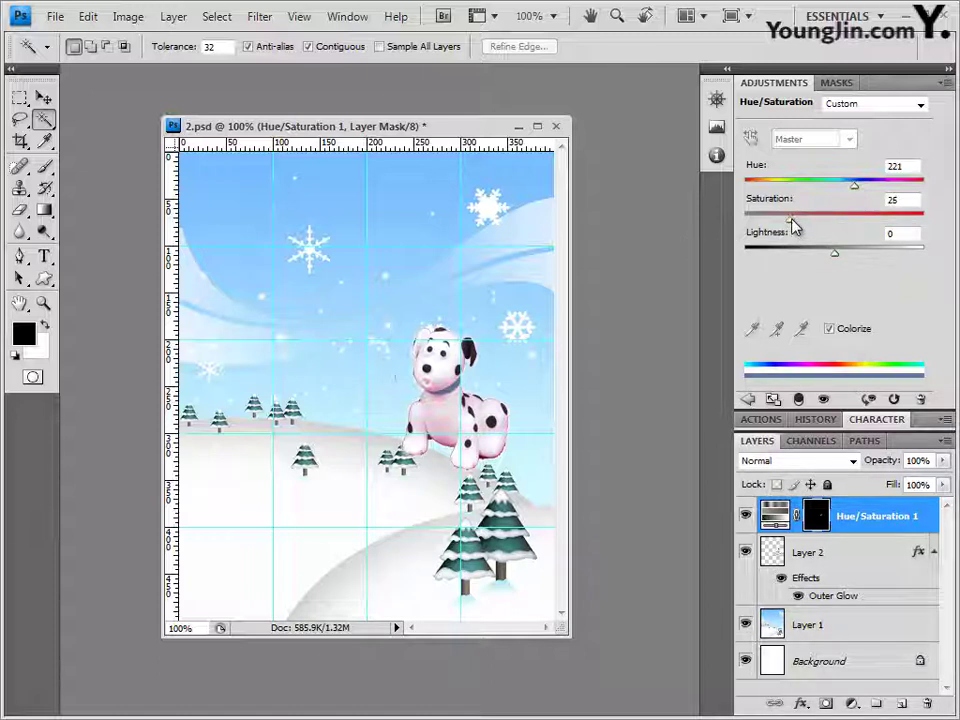
pyautogui.moveTo(793, 226); pyautogui.dragTo(871, 224)
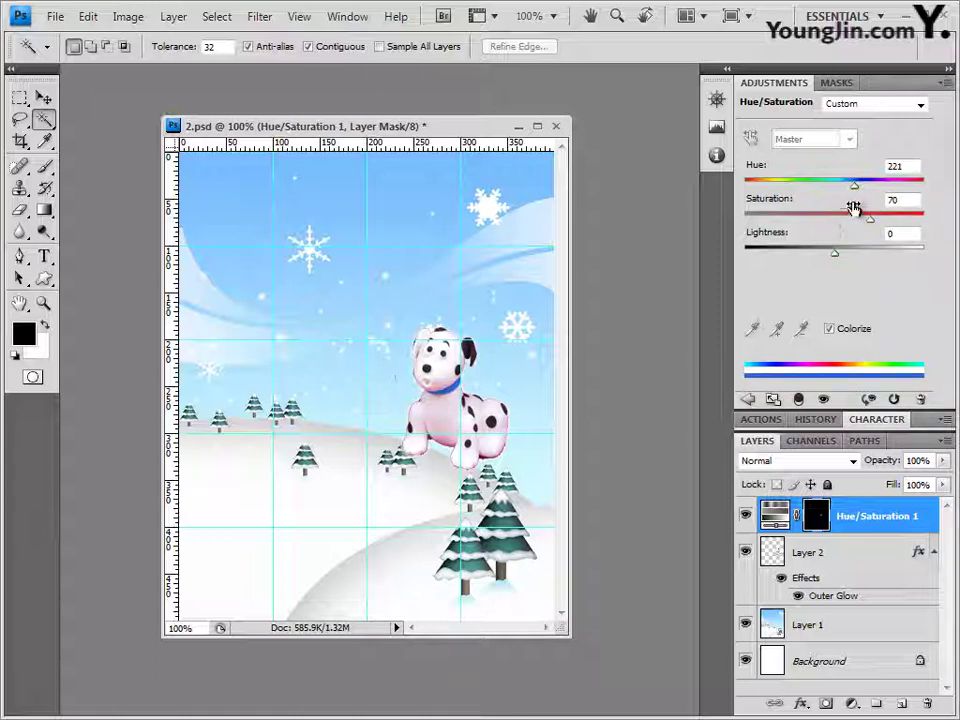
pyautogui.click(947, 84)
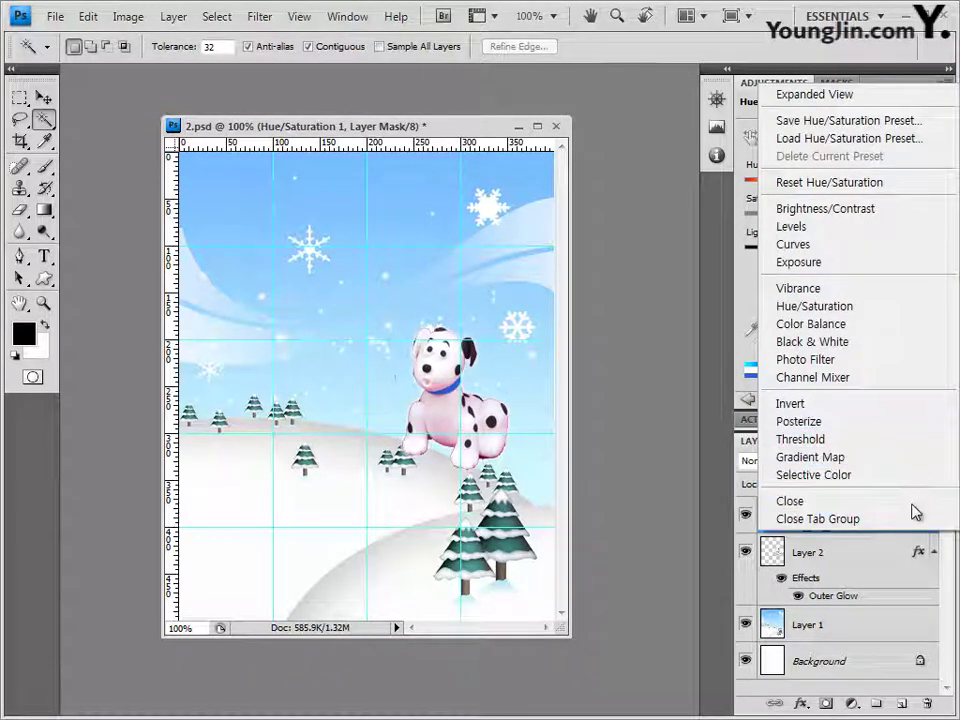
# Step: Close the Adjustments tab group and reselect the Hue/Saturation 1 layer mask
pyautogui.click(917, 519)
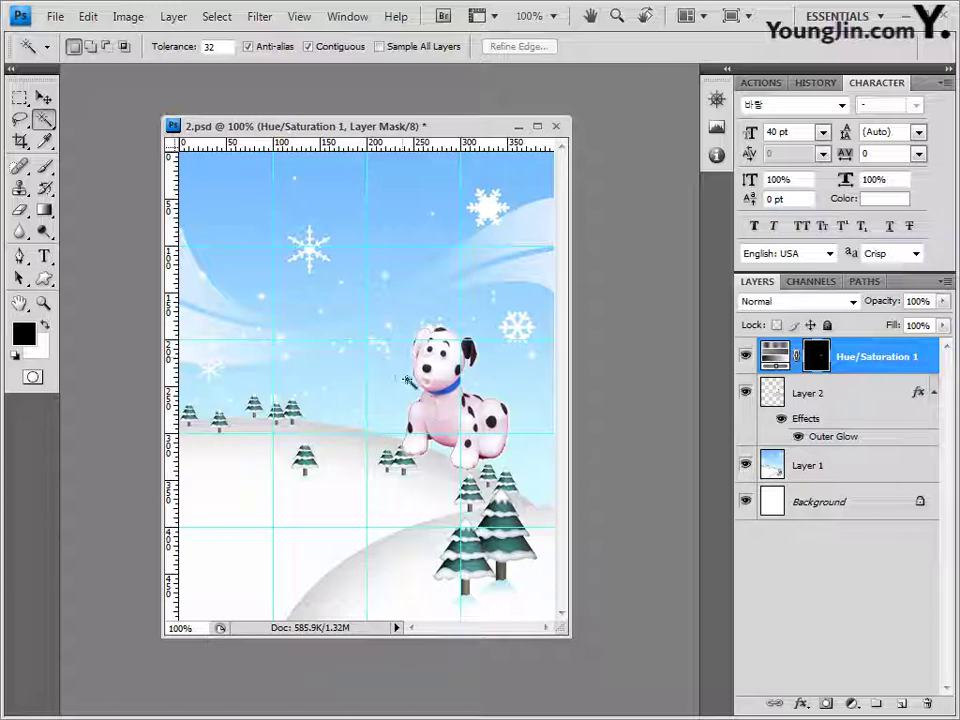
pyautogui.click(19, 210)
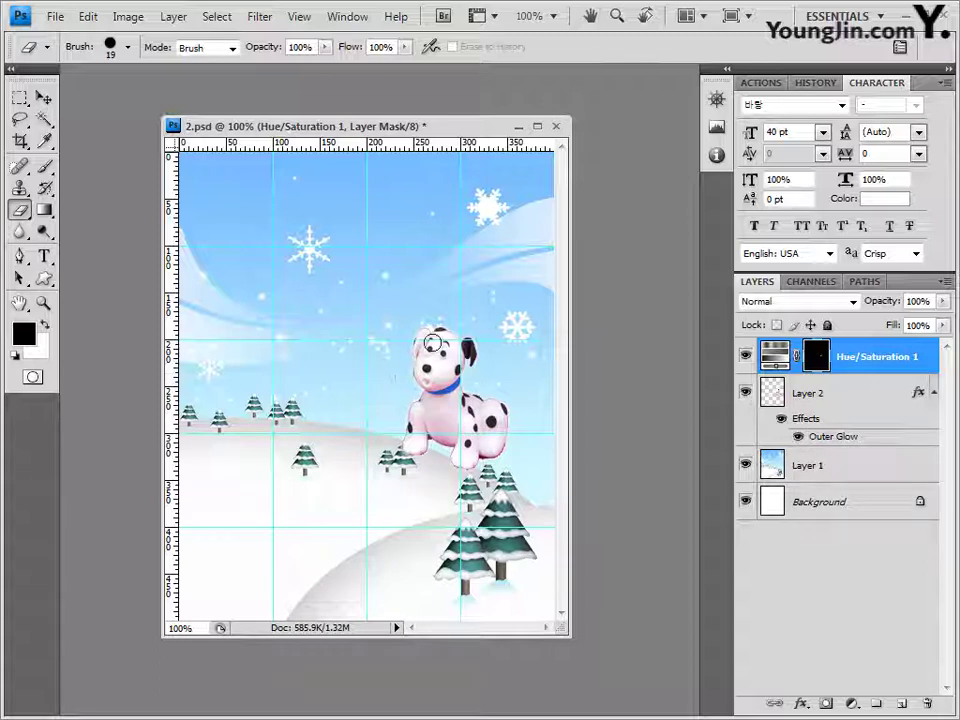
pyautogui.click(837, 396)
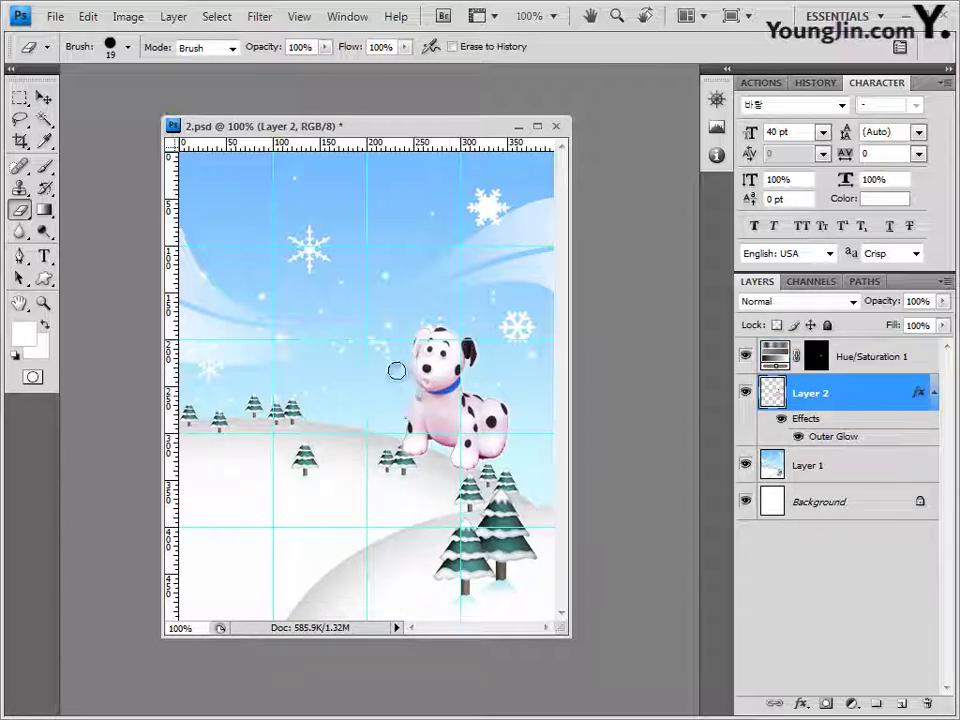
pyautogui.click(42, 96)
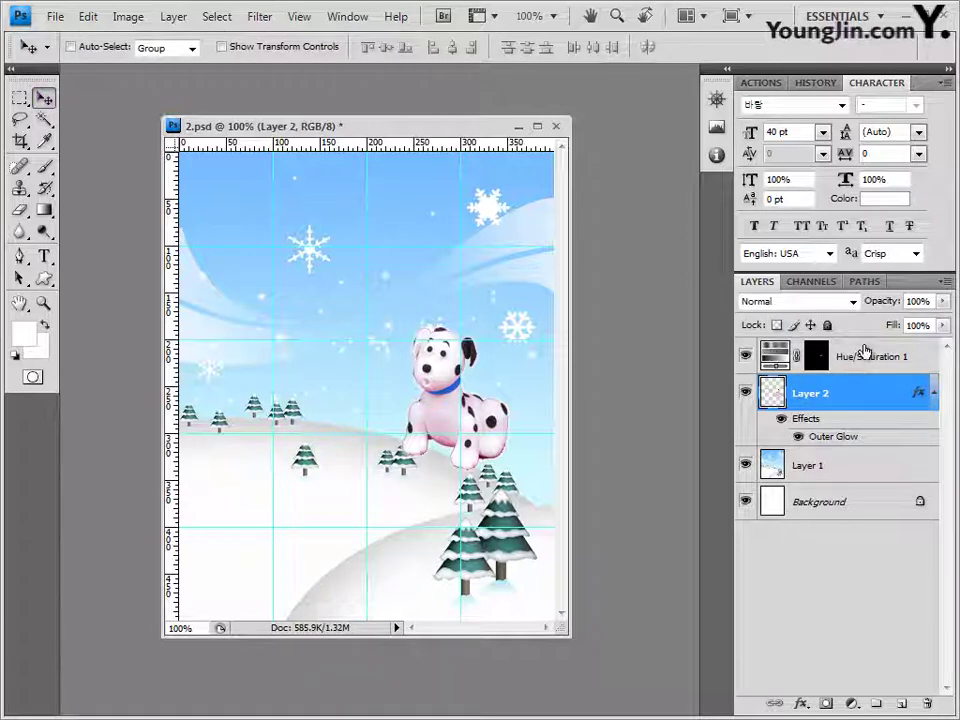
pyautogui.click(826, 357)
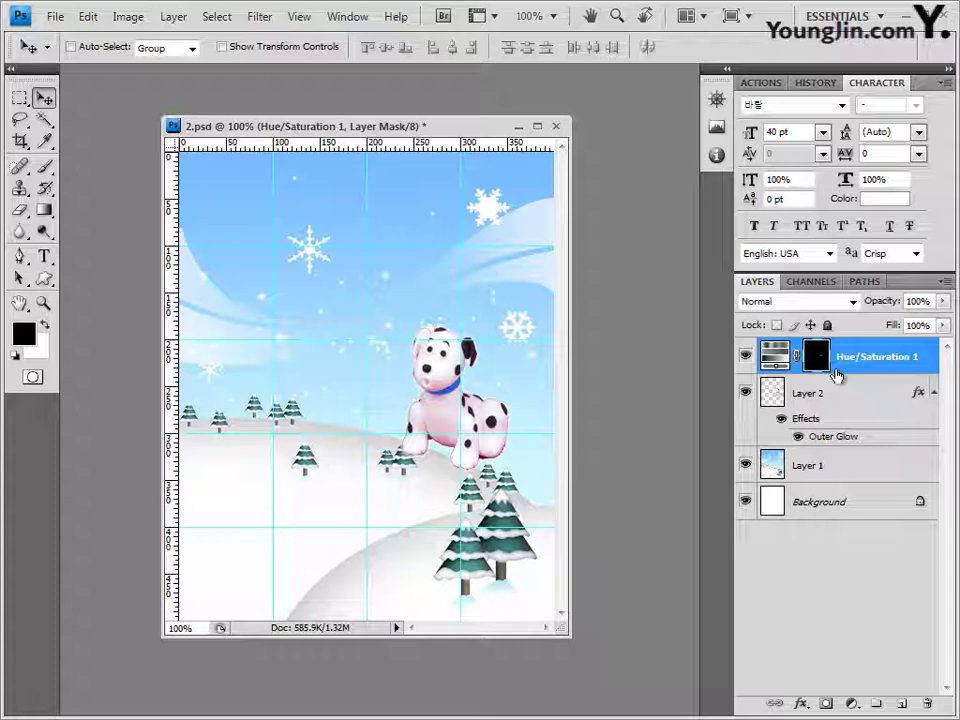
# Step: Duplicate Layer 1 and drag Layer 1 copy to the top of the stack
pyautogui.click(827, 472)
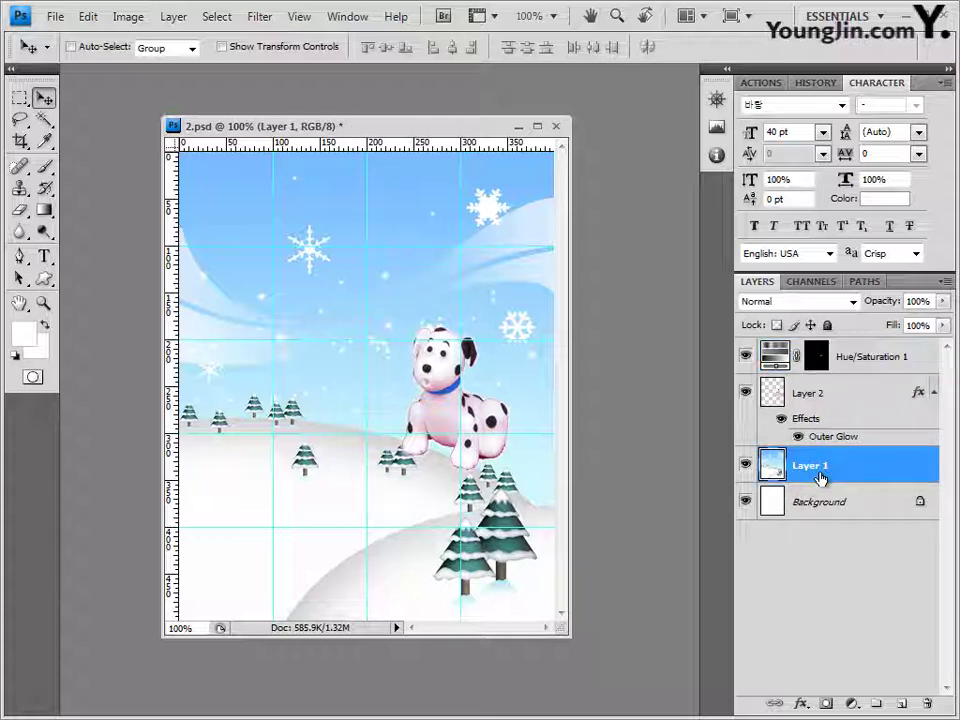
pyautogui.hotkey('ctrl', 'j')
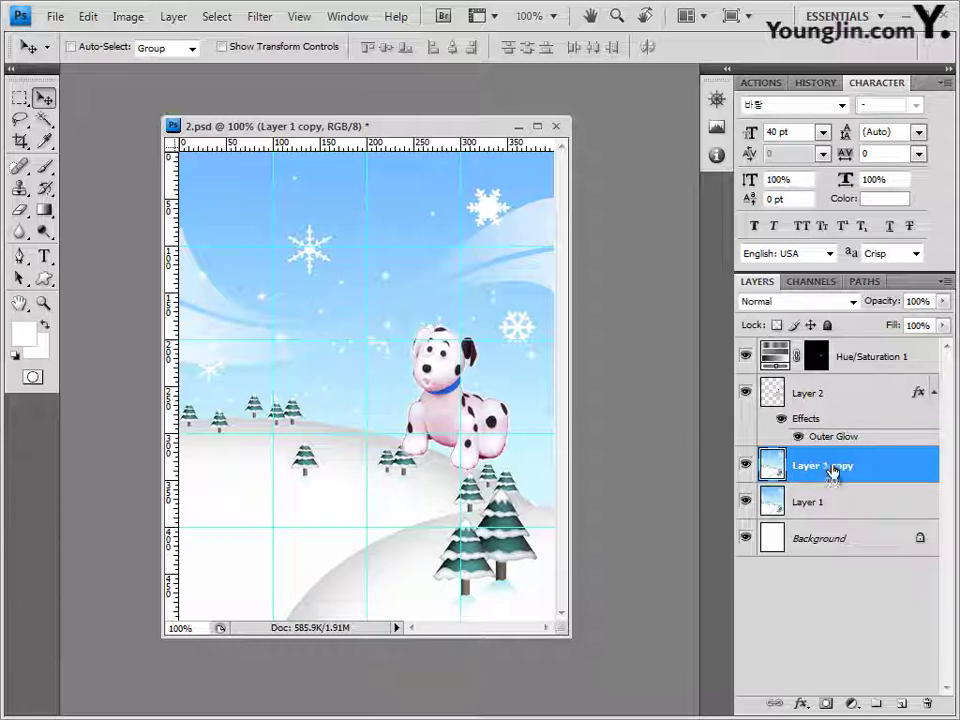
pyautogui.moveTo(832, 470); pyautogui.dragTo(820, 340)
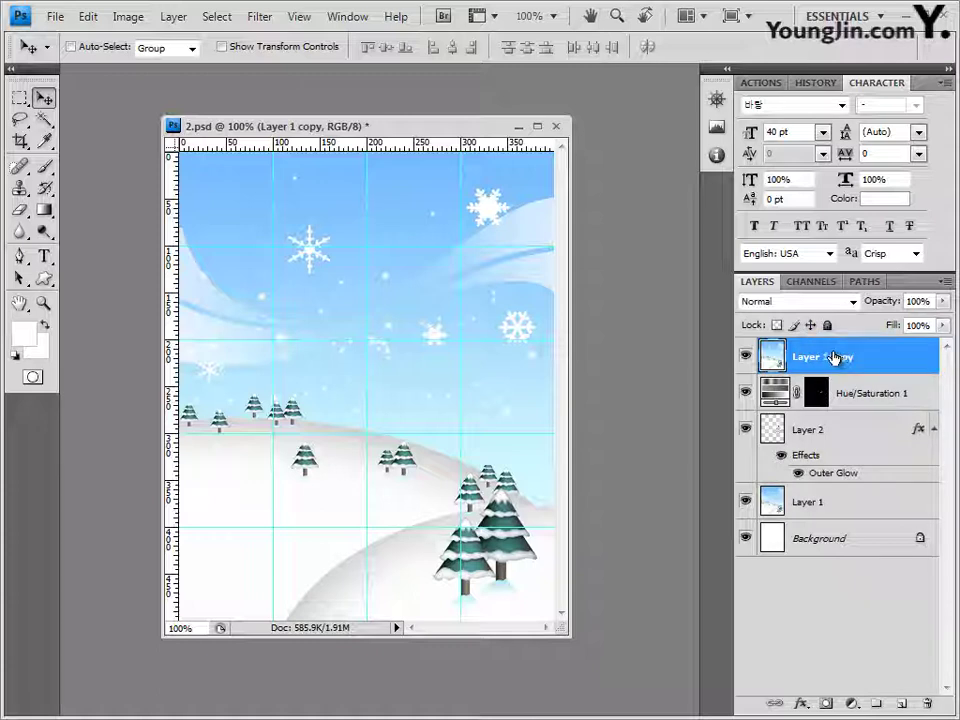
# Step: Apply the Artistic > Watercolor filter to Layer 1 copy
pyautogui.click(275, 22)
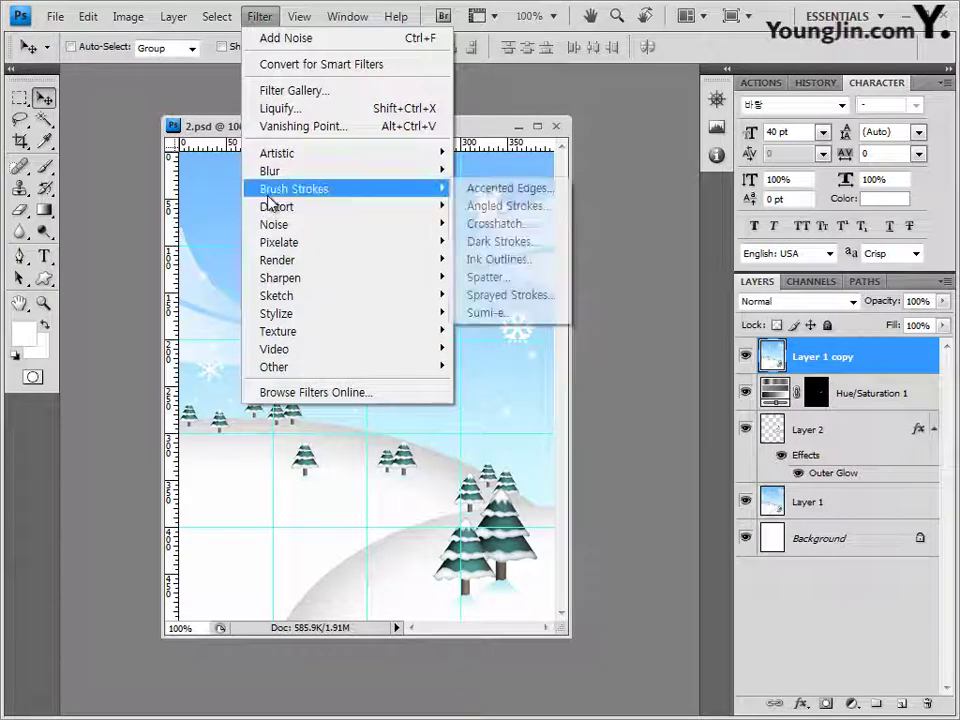
pyautogui.moveTo(290, 155)
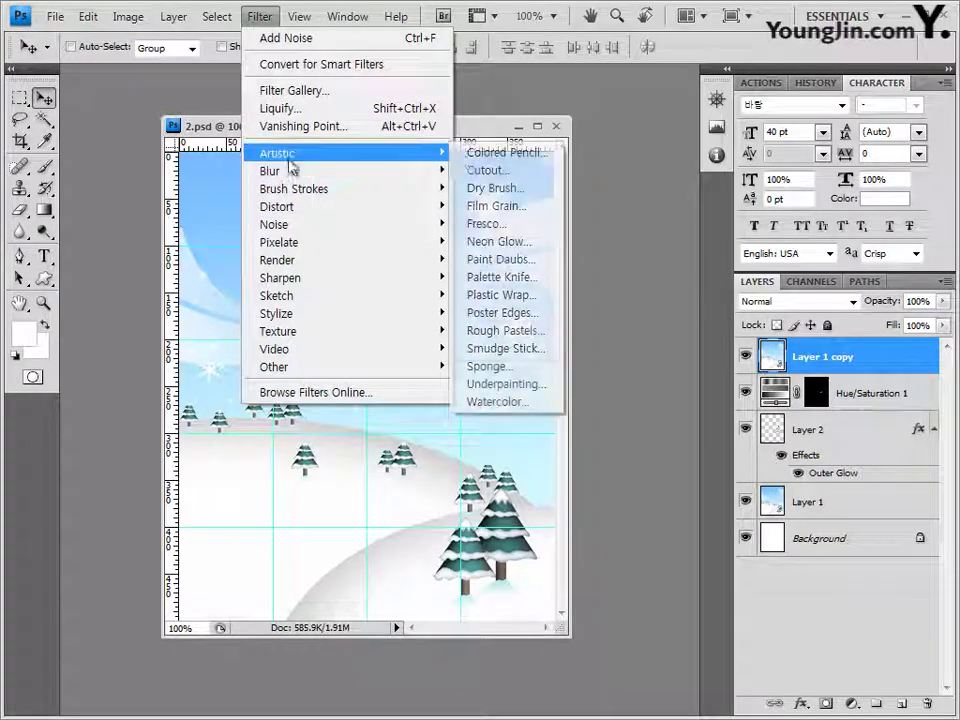
pyautogui.click(518, 405)
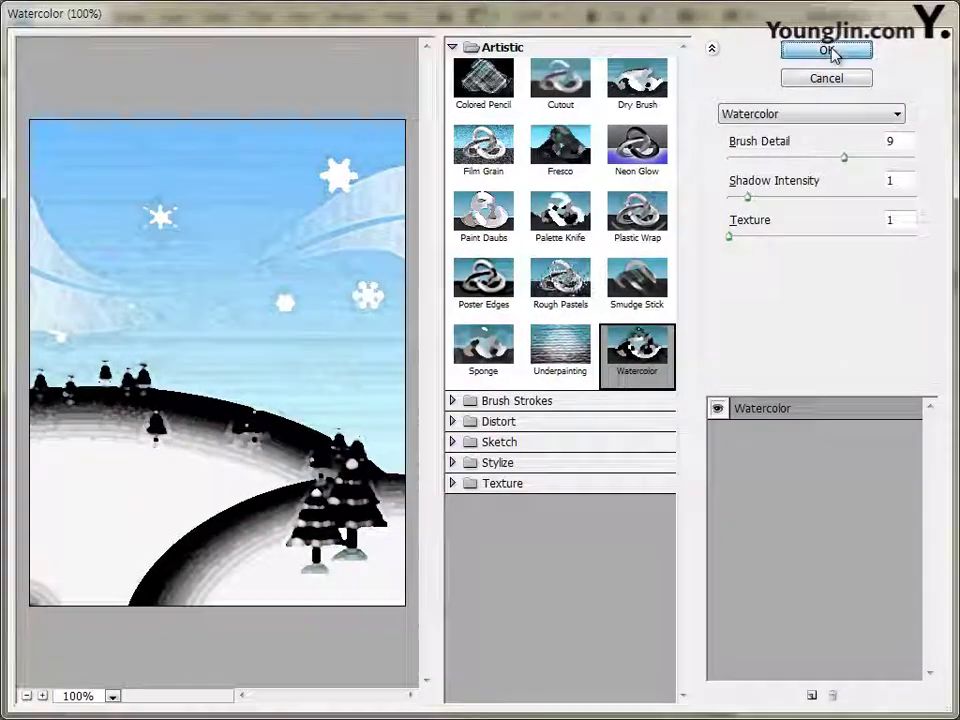
pyautogui.click(831, 52)
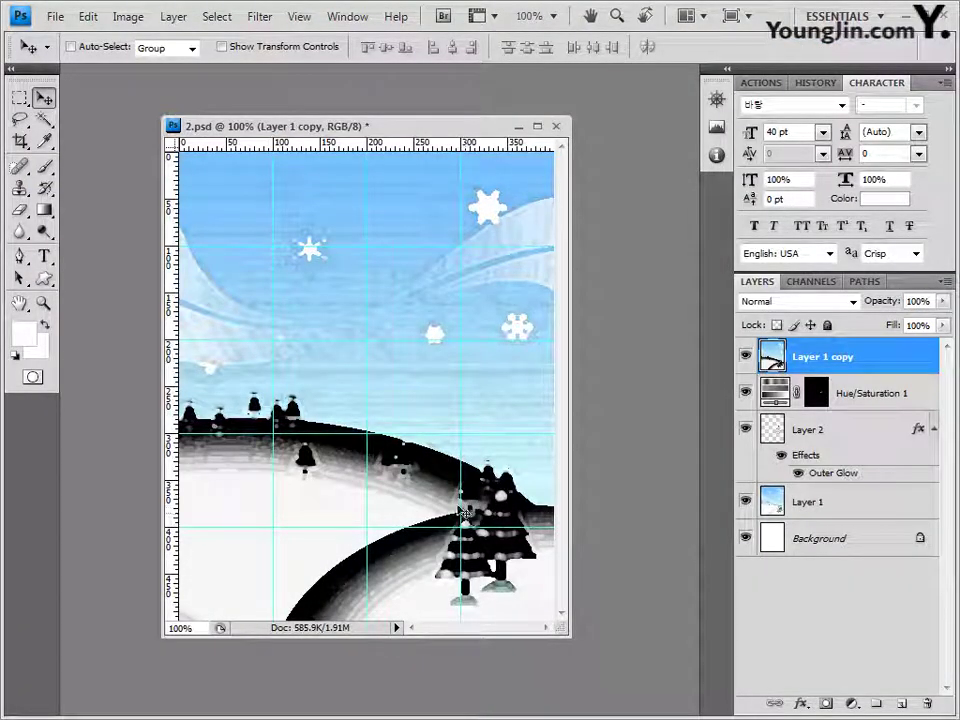
pyautogui.click(20, 98)
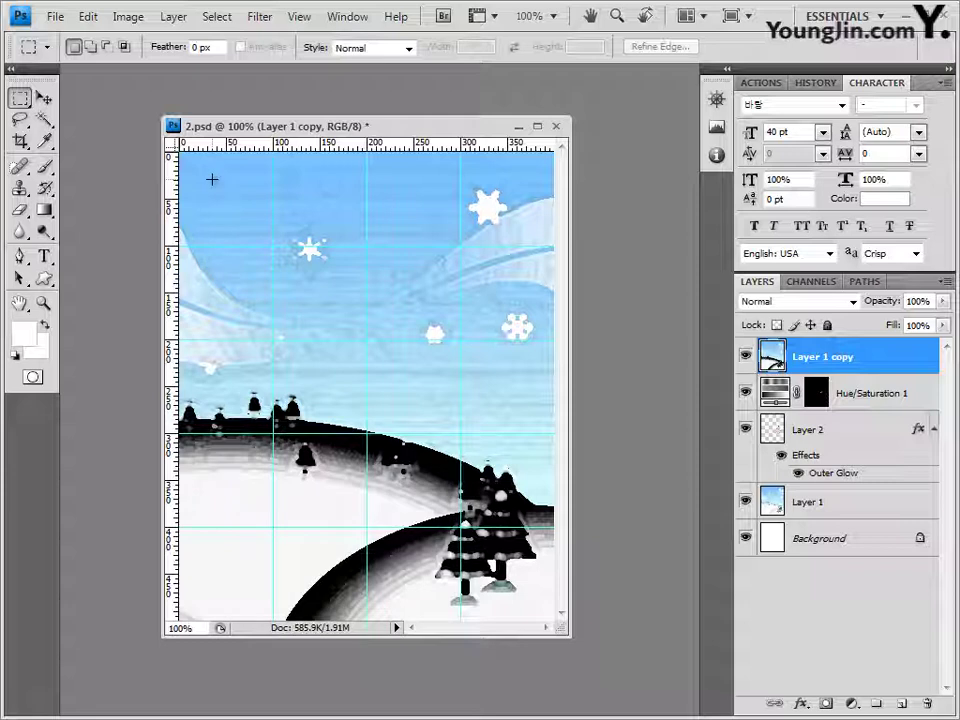
# Step: Cut a rectangular window smoothed by 5 px out of Layer 1 copy, then deselect
pyautogui.moveTo(212, 179); pyautogui.dragTo(478, 613)
pyautogui.moveTo(545, 613); pyautogui.dragTo(518, 592)
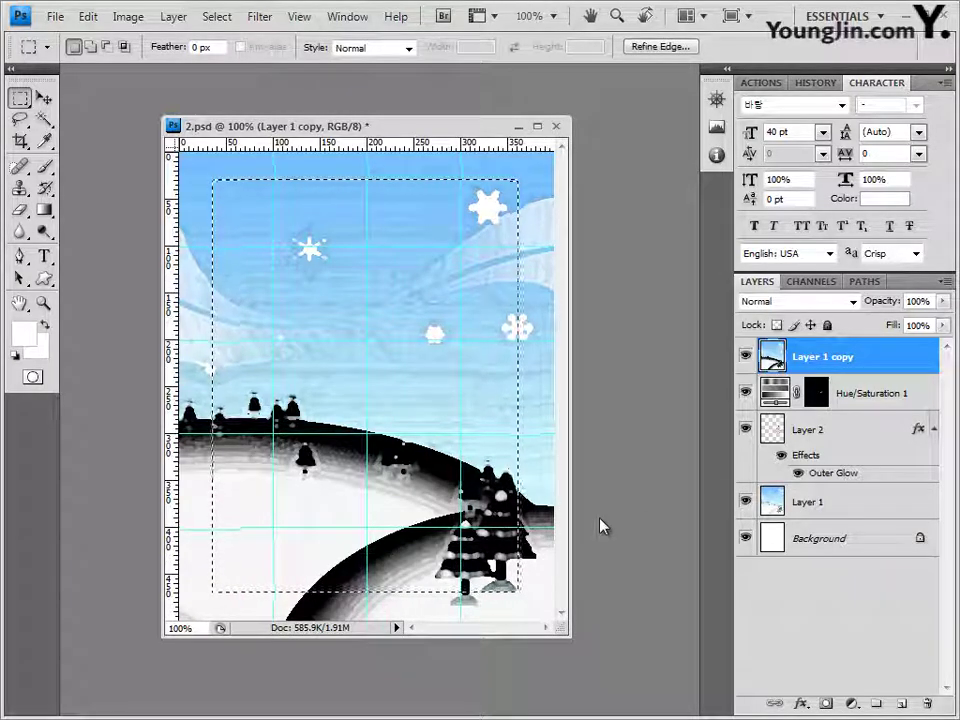
pyautogui.click(218, 17)
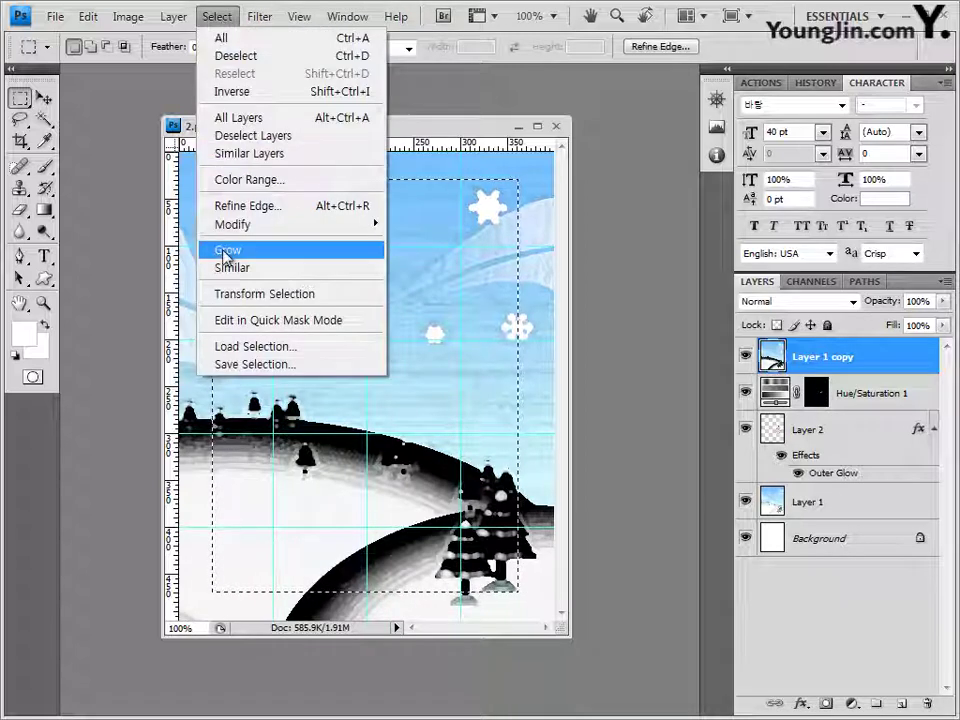
pyautogui.moveTo(225, 224)
pyautogui.click(418, 246)
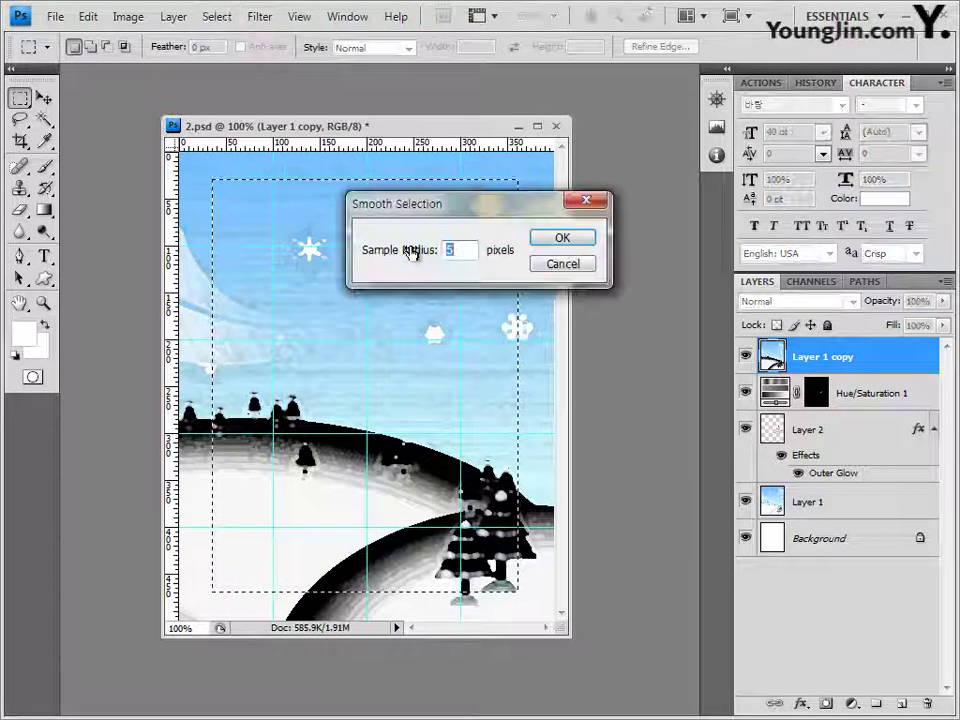
pyautogui.write('5')
pyautogui.click(581, 245)
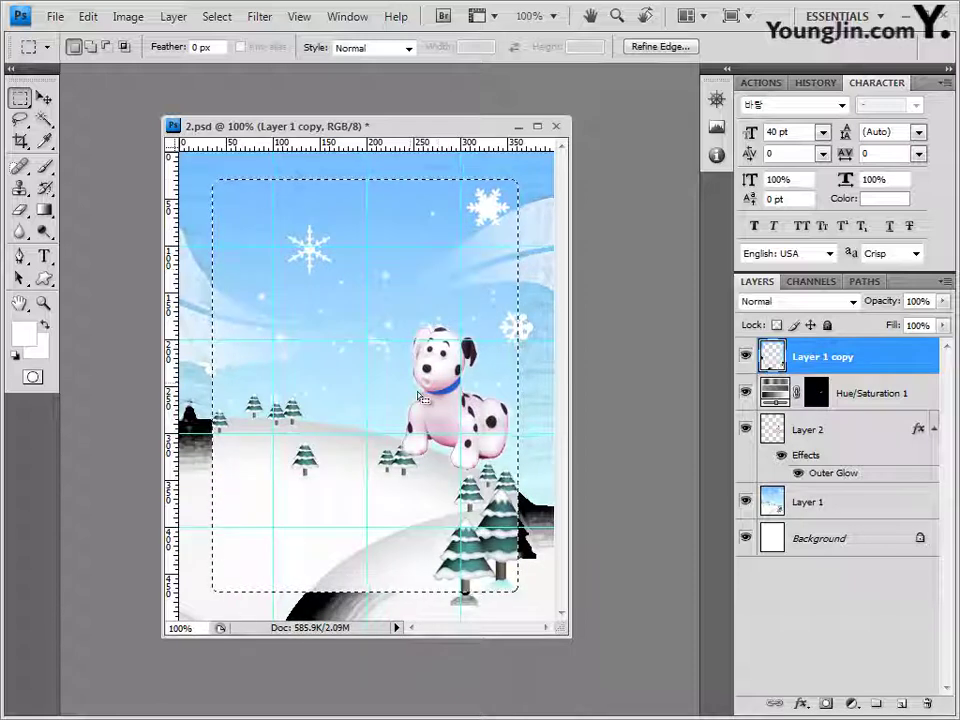
pyautogui.hotkey('ctrl', 'd')
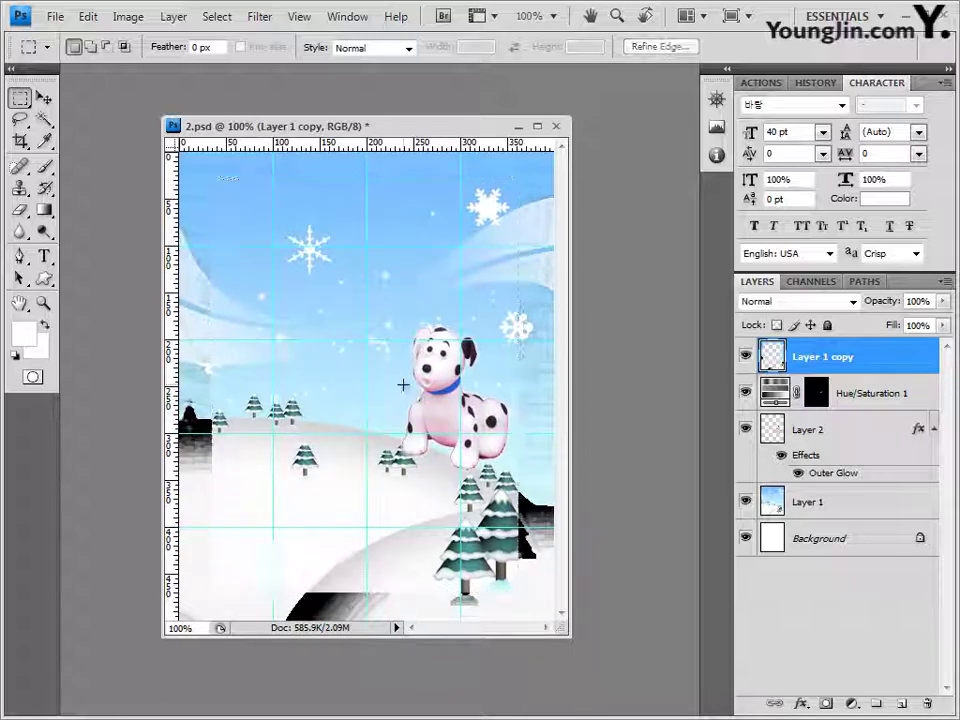
# Step: Add a 4 px white (ffffff) Stroke effect to Layer 1 copy
pyautogui.click(800, 703)
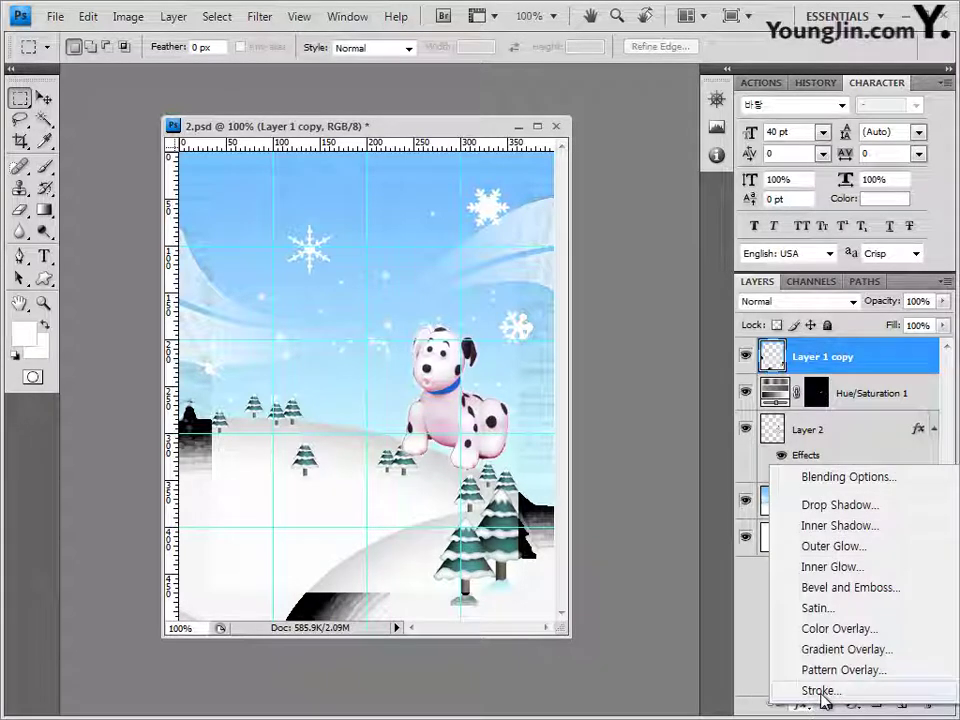
pyautogui.click(821, 692)
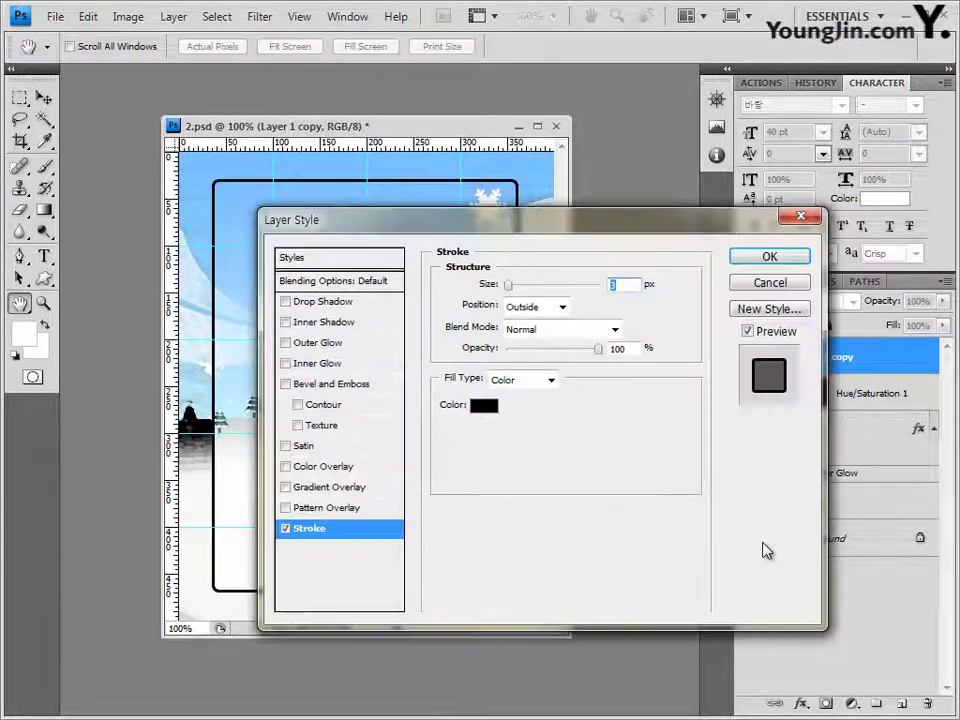
pyautogui.write('4')
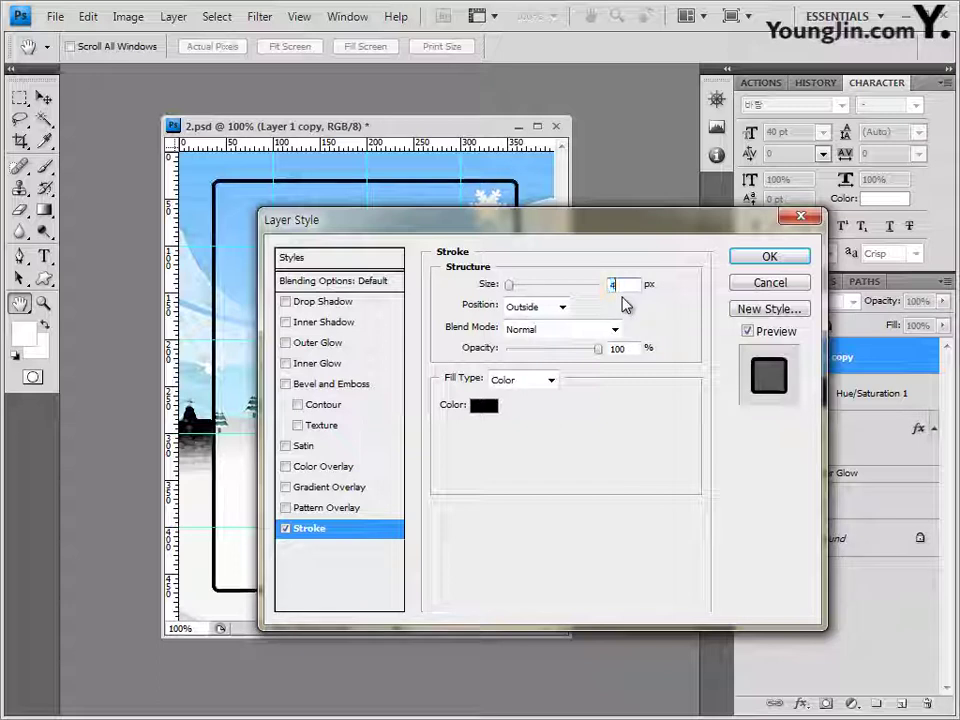
pyautogui.click(495, 406)
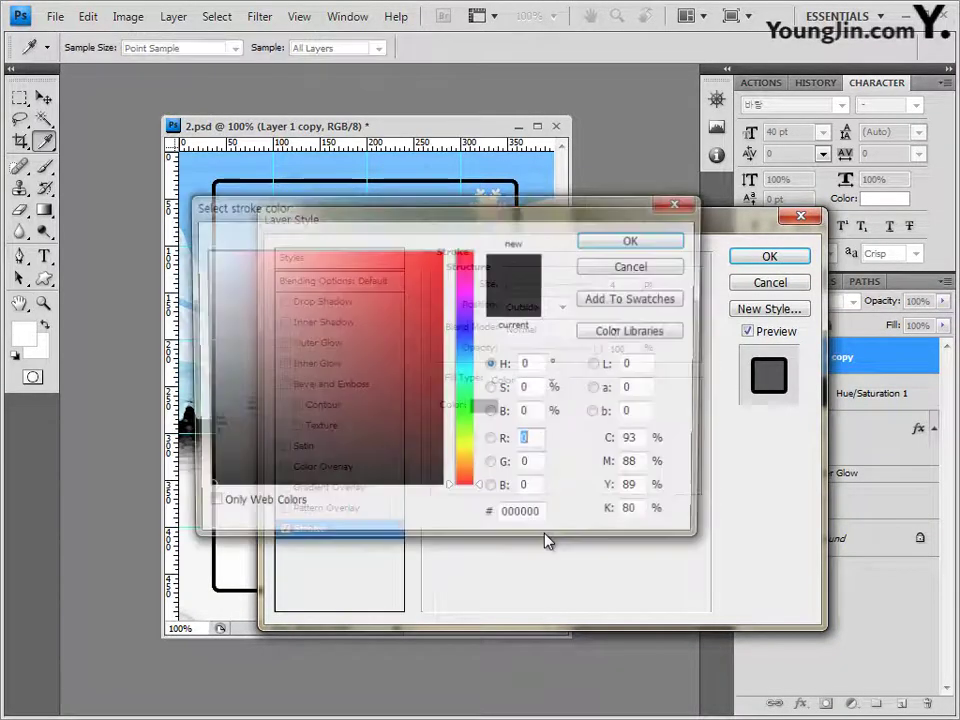
pyautogui.click(530, 518)
pyautogui.write('ㄹ')
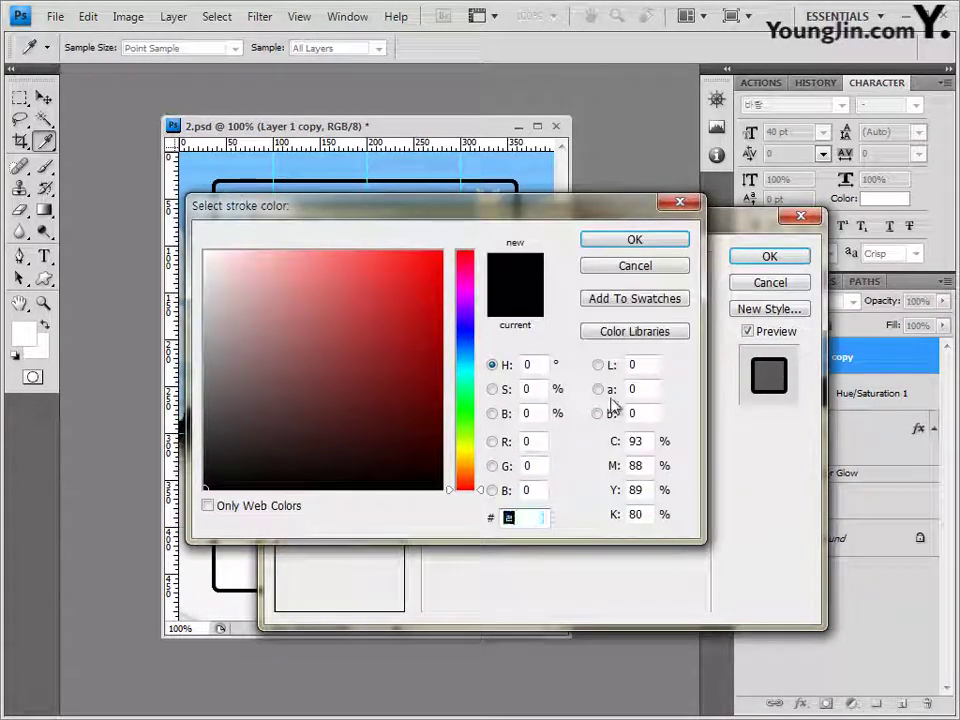
pyautogui.press('Hangul')
pyautogui.write('ffffff')
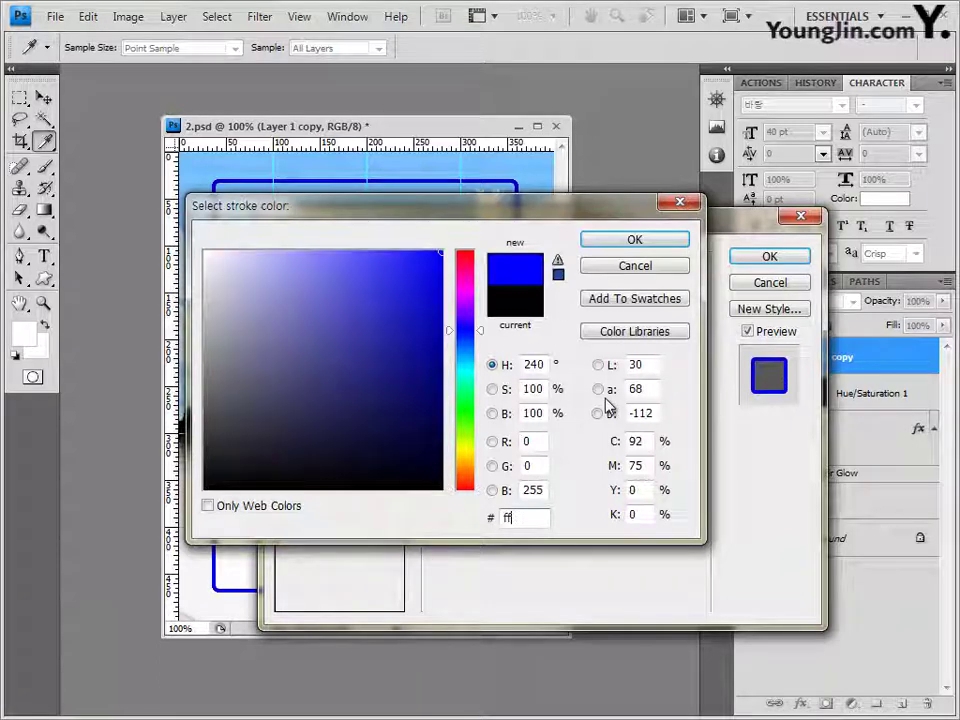
pyautogui.click(650, 239)
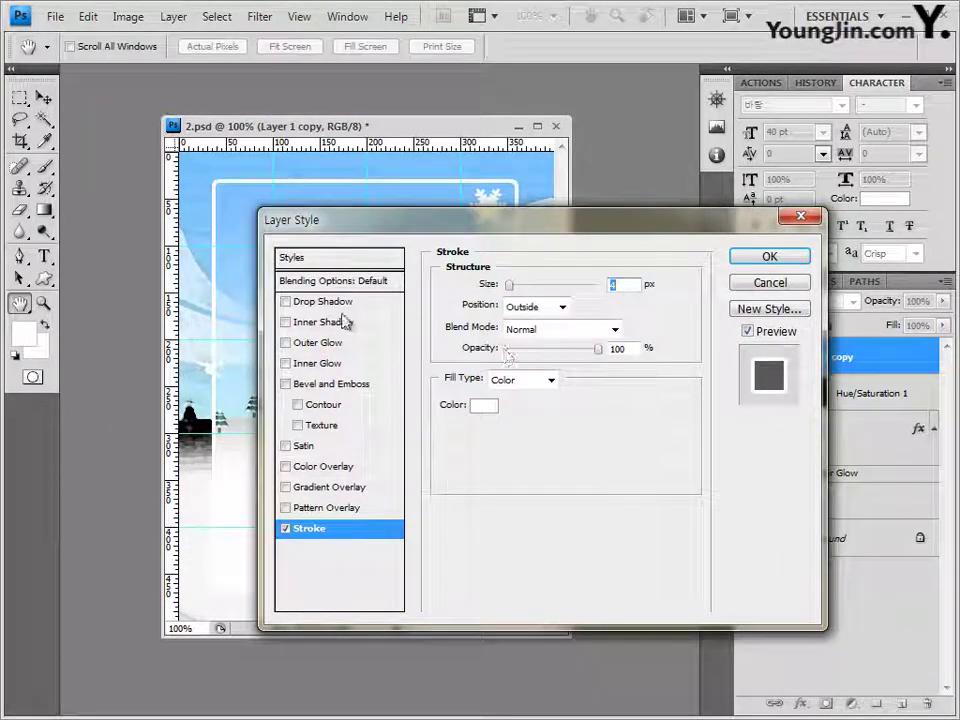
# Step: Add a Drop Shadow with Distance 10 and Size 10, and apply the effects
pyautogui.click(339, 302)
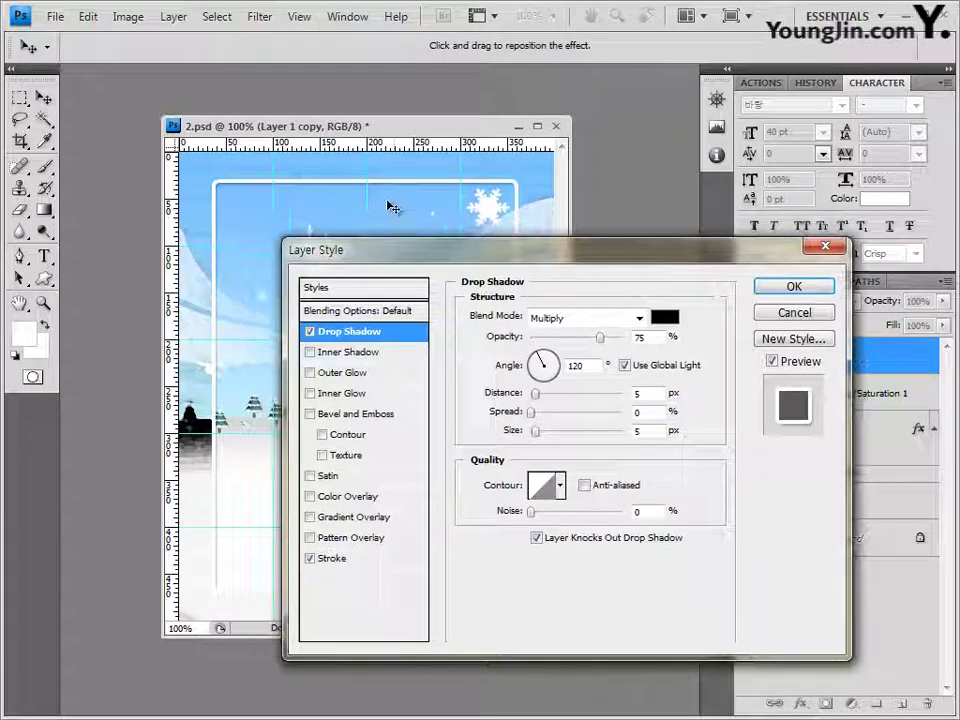
pyautogui.doubleClick(636, 393)
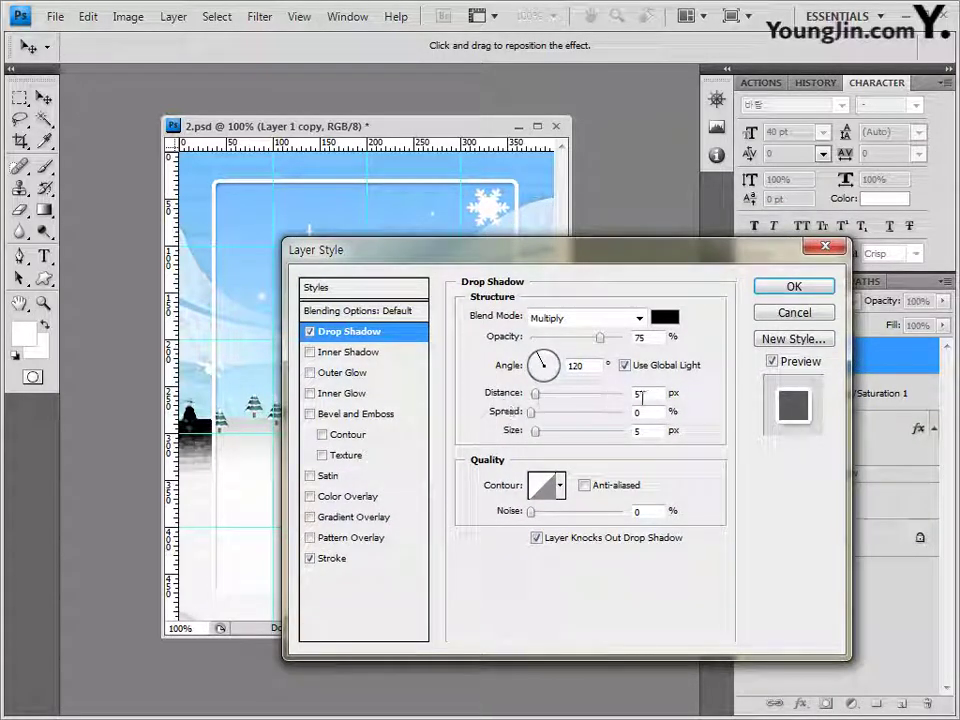
pyautogui.write('10')
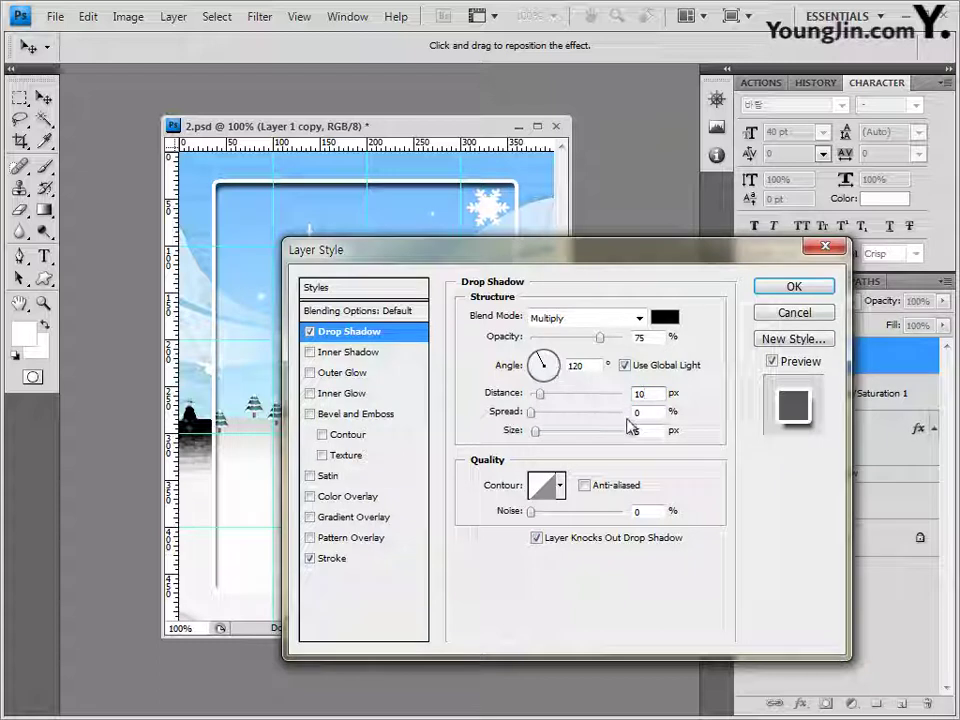
pyautogui.doubleClick(648, 429)
pyautogui.write('10')
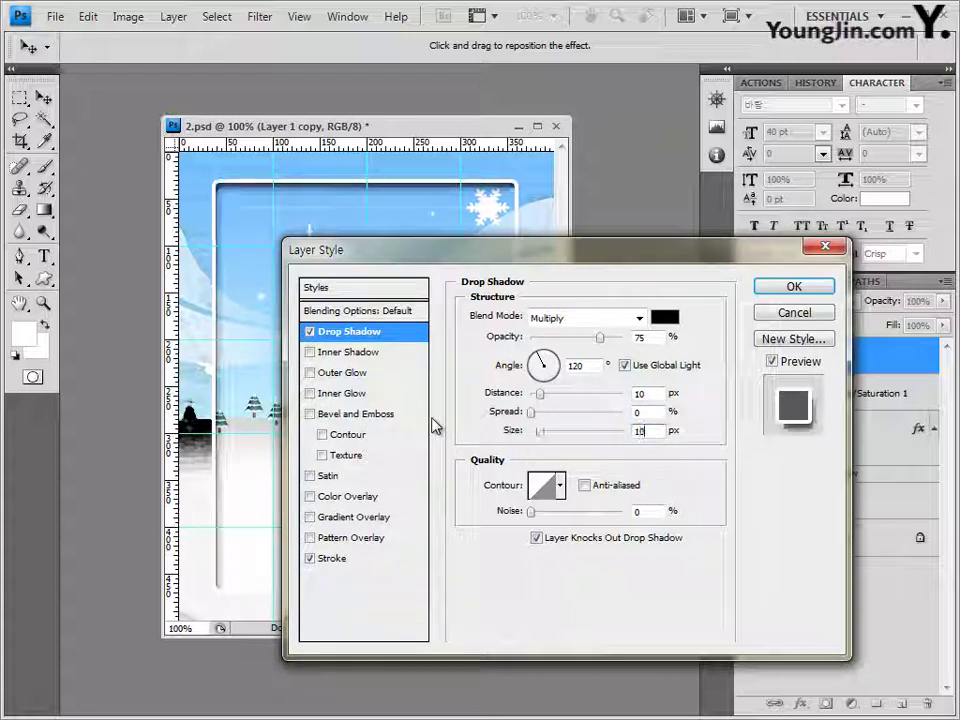
pyautogui.click(792, 288)
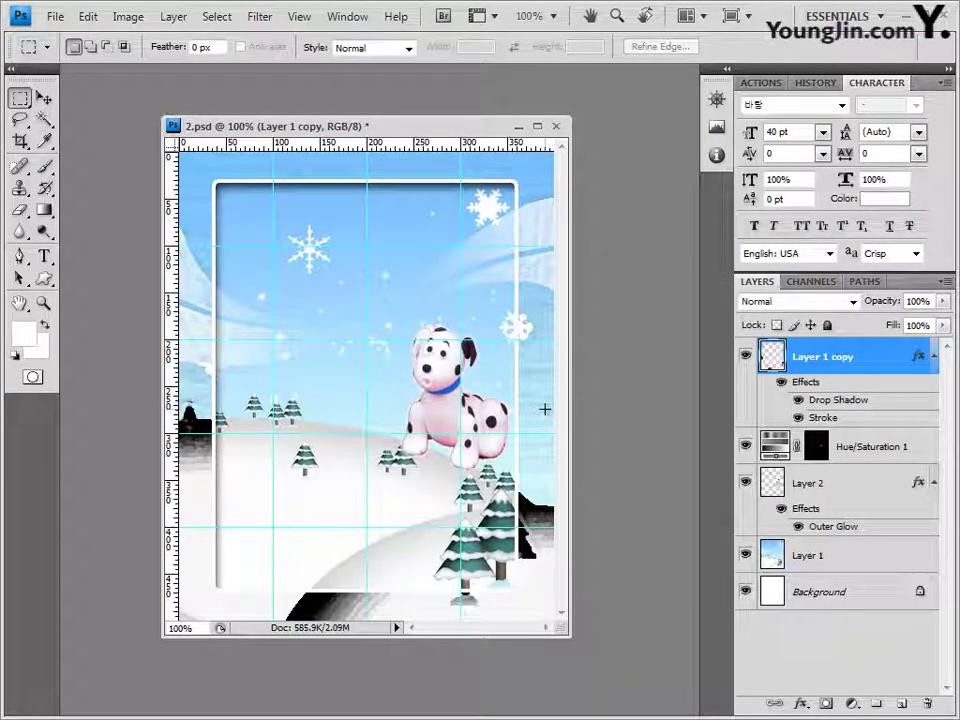
# Step: Open the snowman photo 2급-4.jpg from the source folder in Photoshop
pyautogui.hotkey('alt', 'Tab')
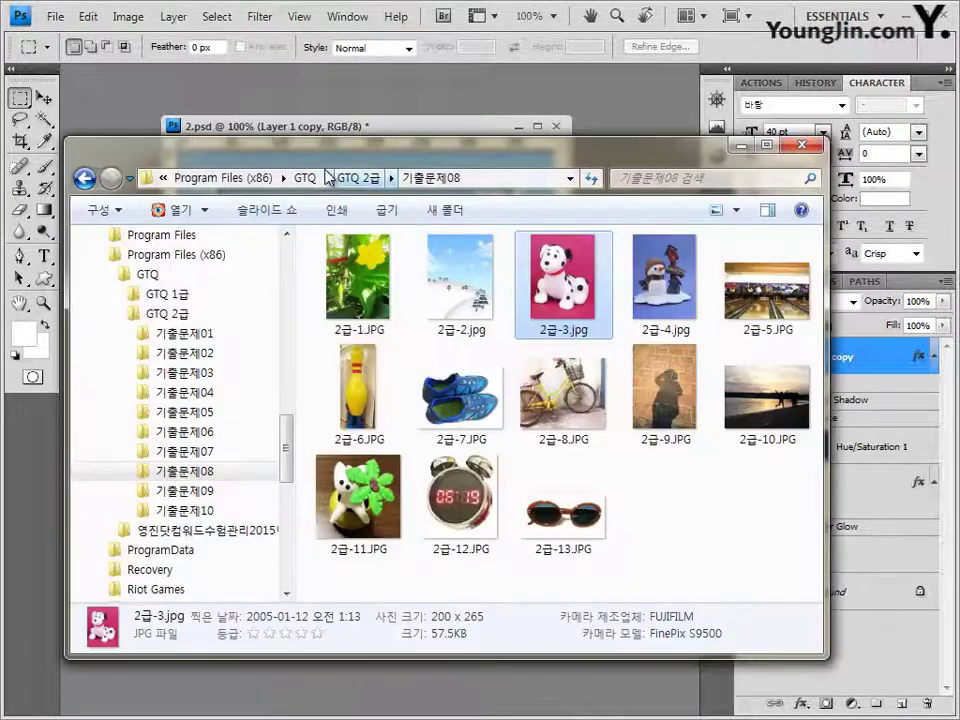
pyautogui.moveTo(665, 280); pyautogui.dragTo(250, 165)
pyautogui.press('v')
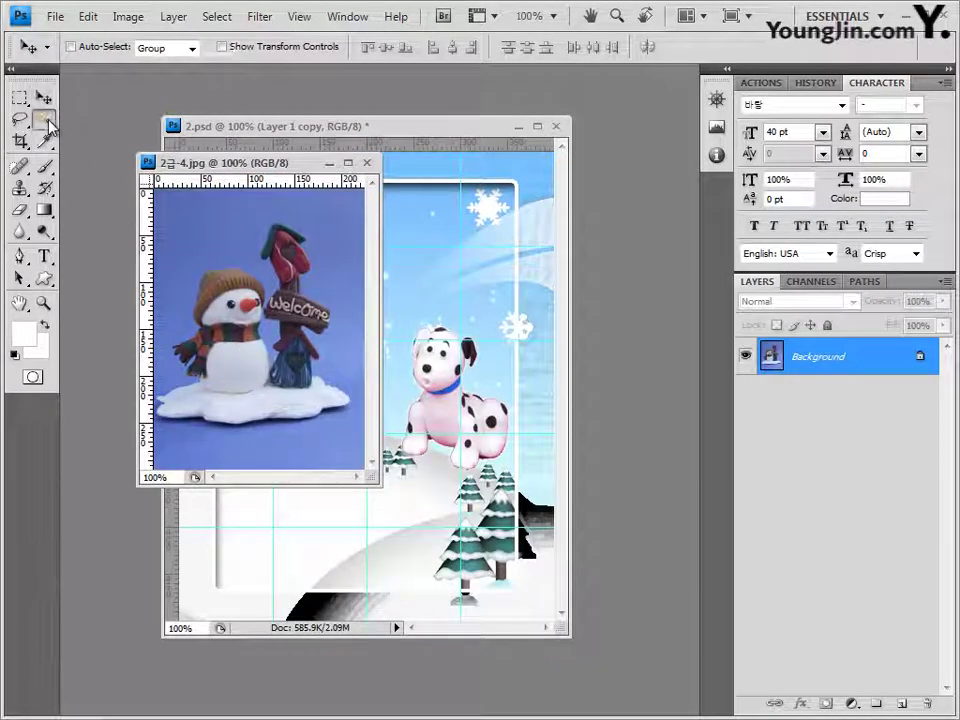
# Step: Magic Wand the blue background, invert to the snowman and sign, then close the photo
pyautogui.moveTo(45, 119); pyautogui.dragTo(122, 136)
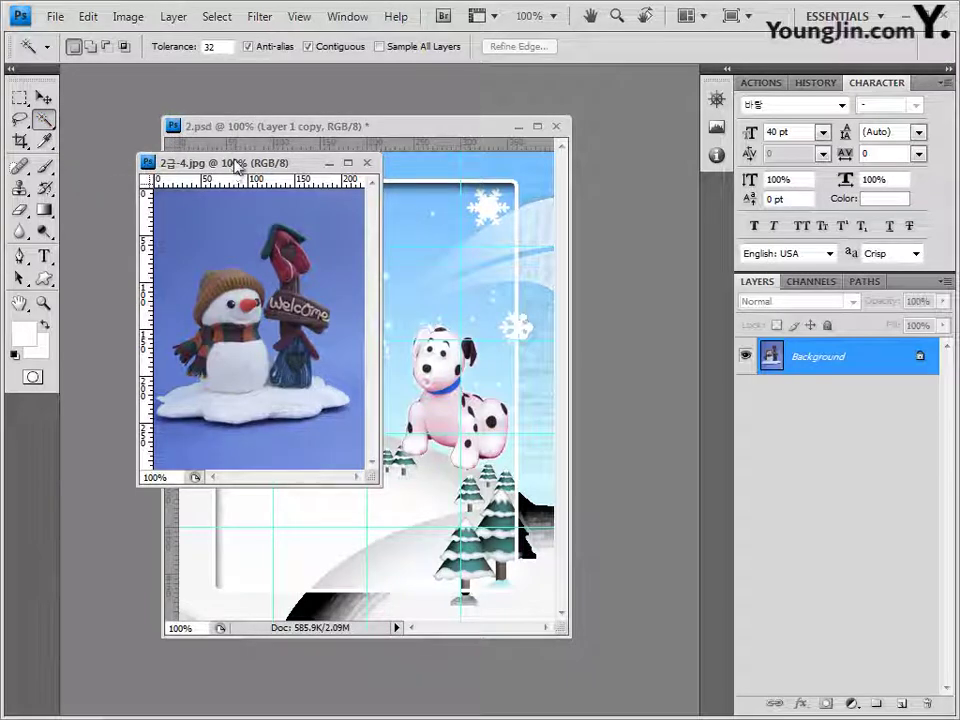
pyautogui.click(208, 236)
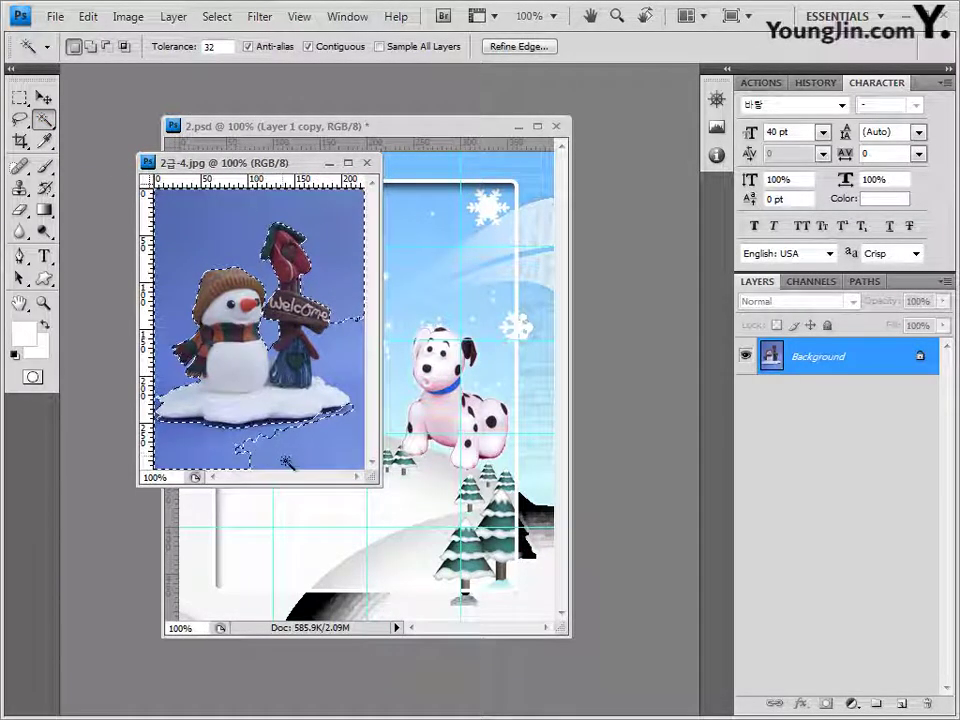
pyautogui.keyDown('shift'); pyautogui.click(357, 320); pyautogui.keyUp('shift')
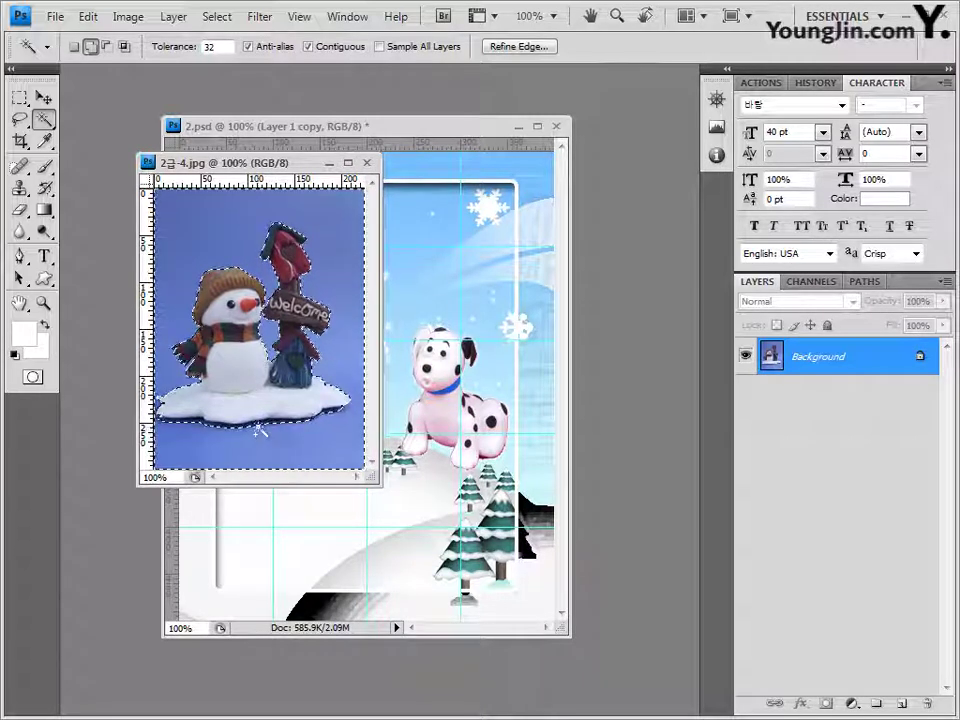
pyautogui.click(221, 20)
pyautogui.click(243, 92)
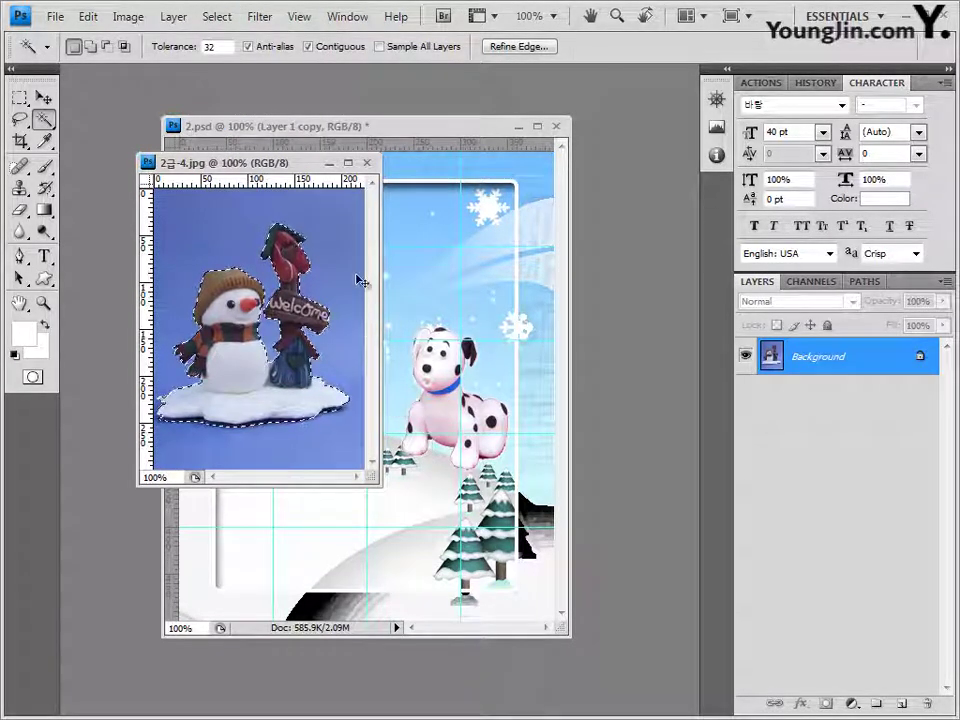
pyautogui.click(368, 163)
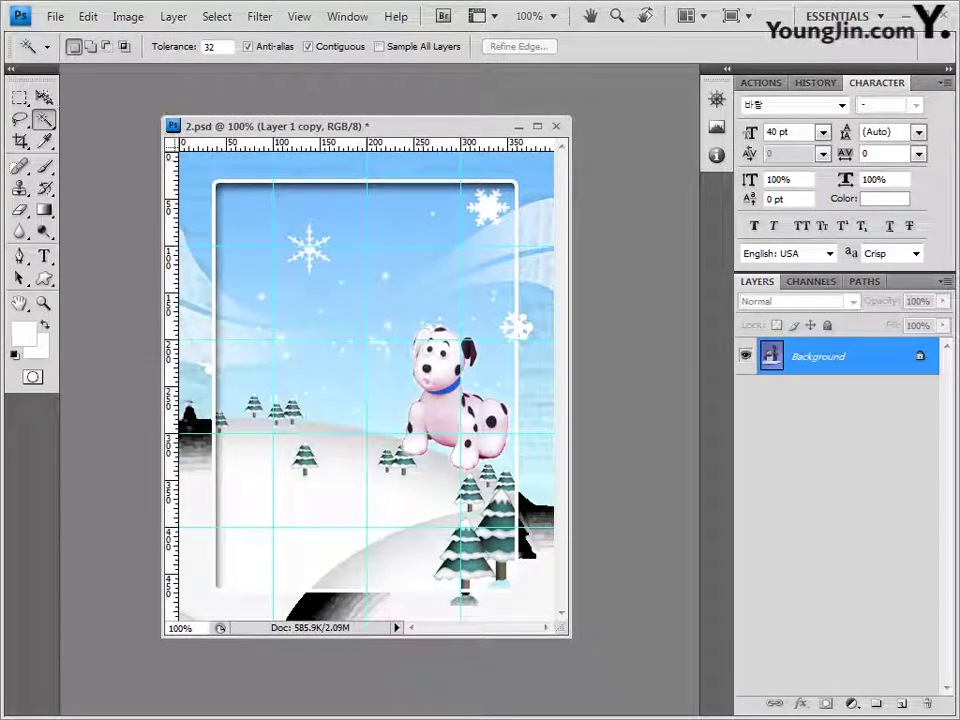
# Step: Paste the snowman with its Welcome sign into 2.psd as Layer 3 and position it lower-left
pyautogui.click(44, 97)
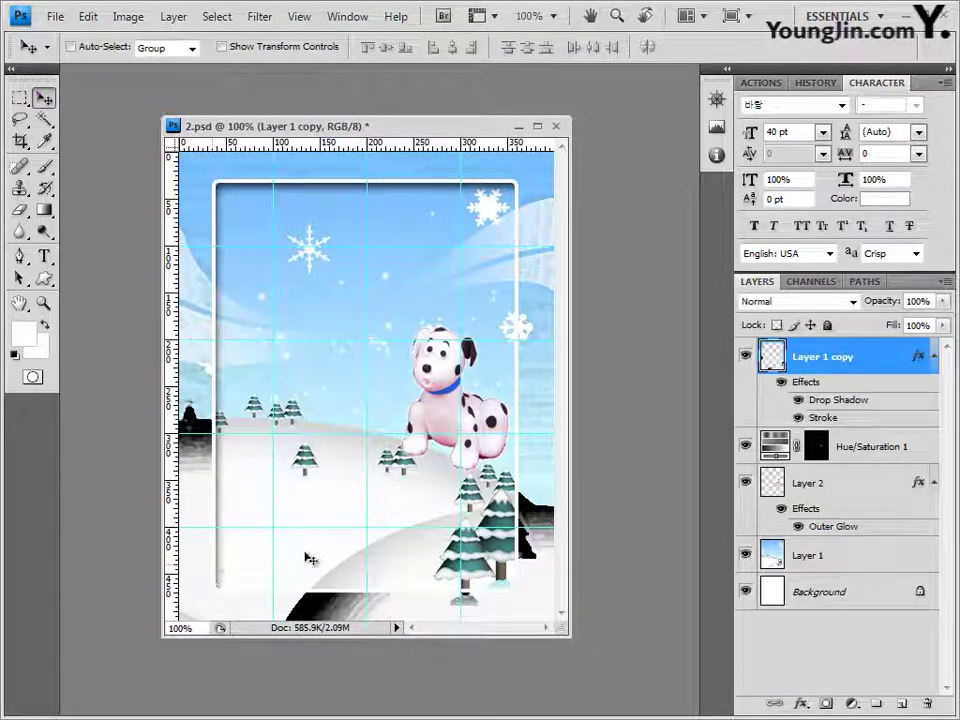
pyautogui.hotkey('ctrl', 'v')
pyautogui.moveTo(354, 508); pyautogui.dragTo(282, 522)
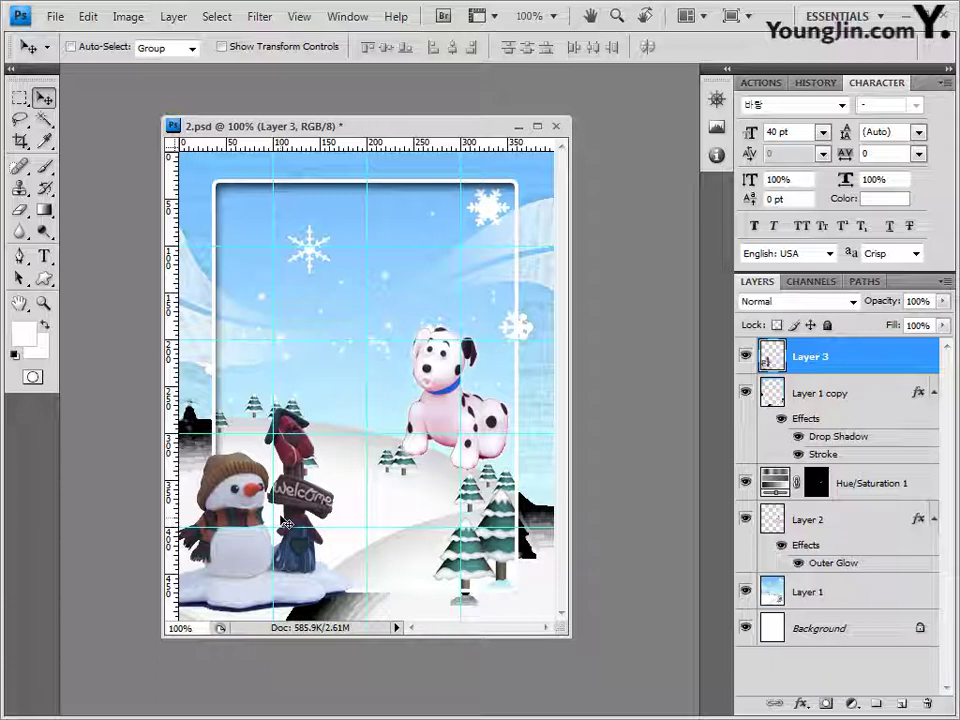
pyautogui.moveTo(291, 523); pyautogui.dragTo(299, 524)
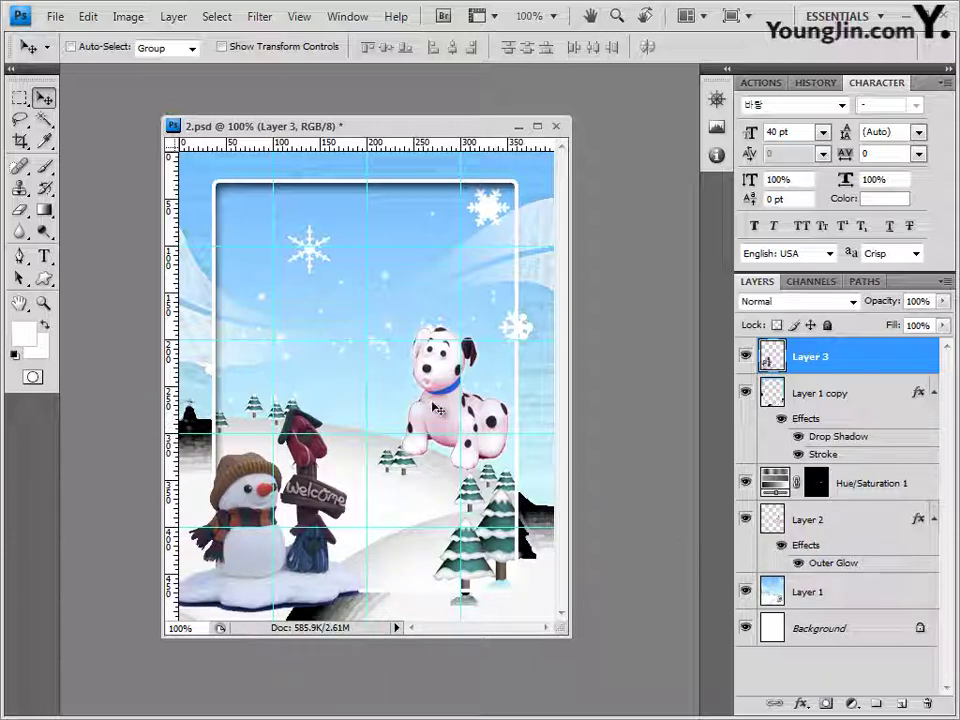
pyautogui.click(822, 522)
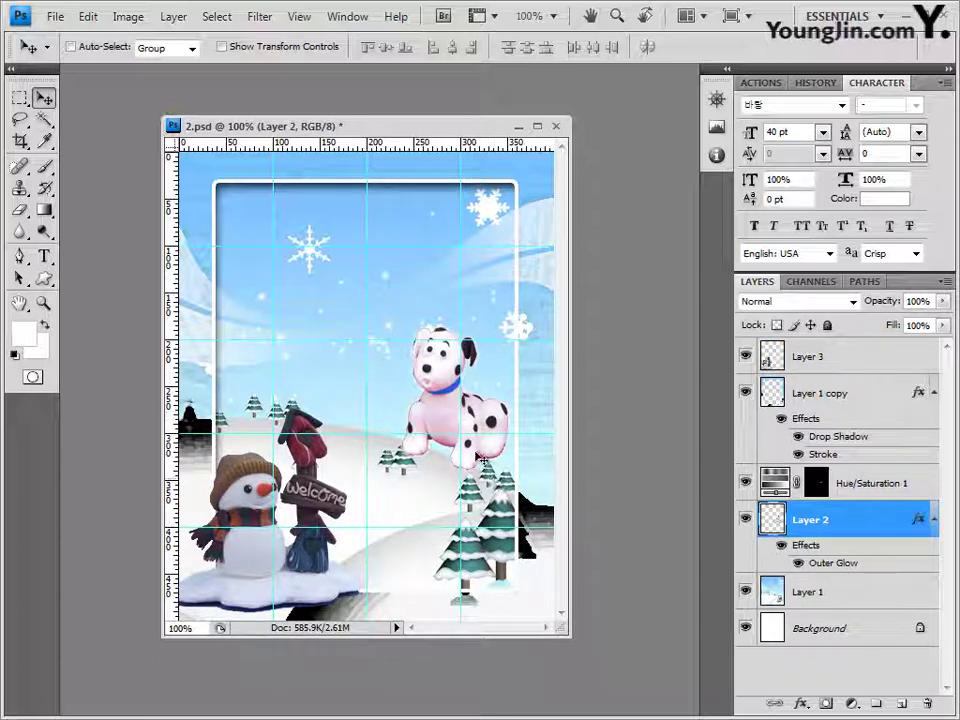
# Step: Stretch the dalmatian on Layer 2 to about 107% of its width with Free Transform
pyautogui.hotkey('ctrl', 't')
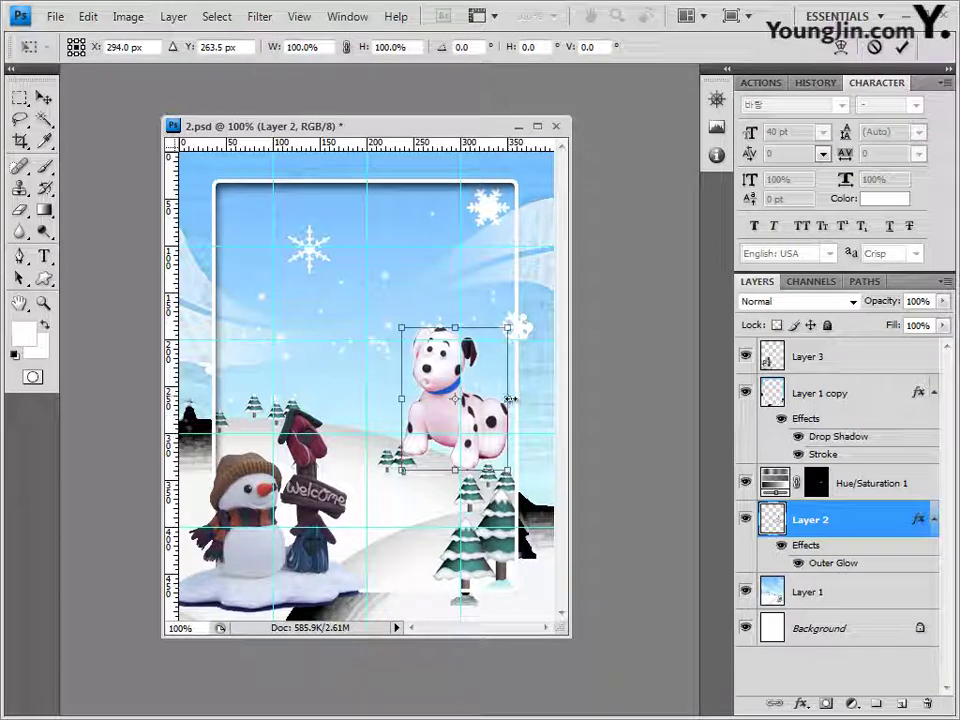
pyautogui.moveTo(510, 399); pyautogui.dragTo(516, 399)
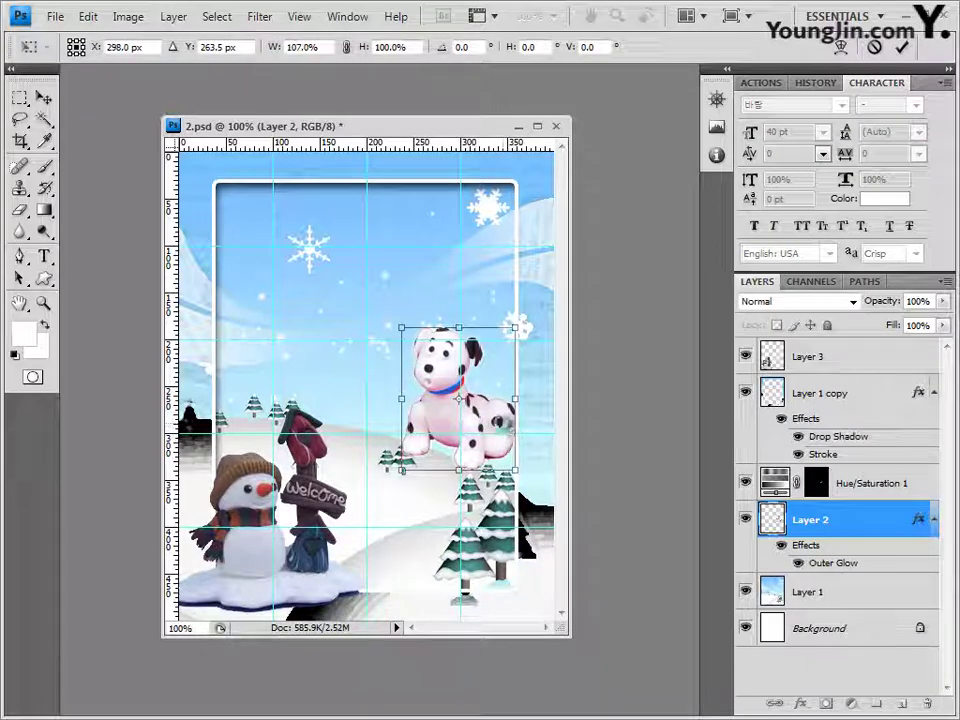
pyautogui.press('Return')
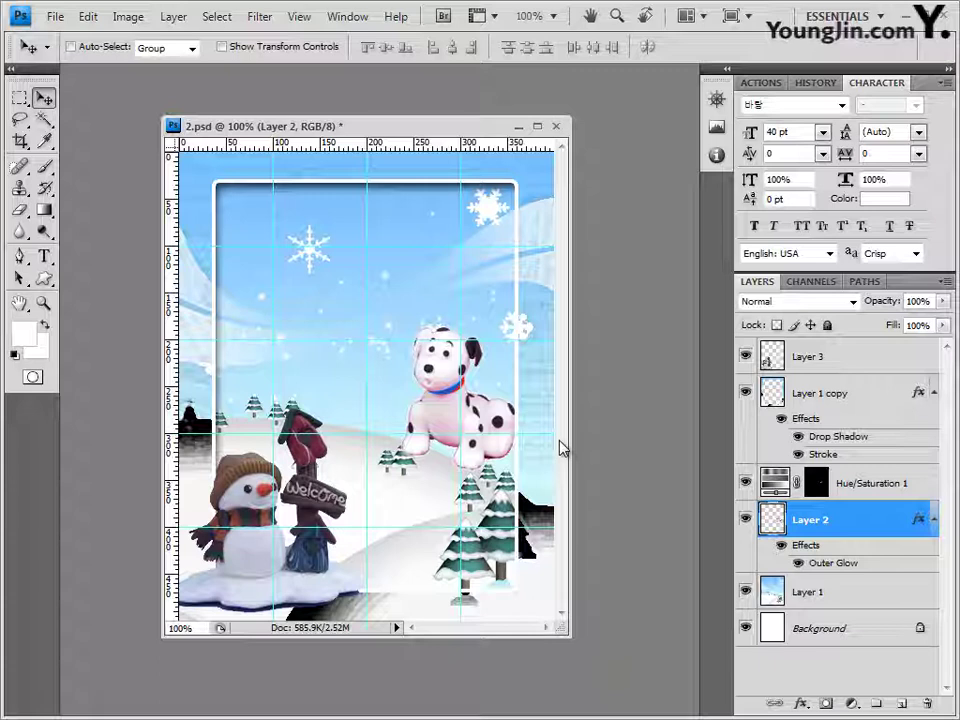
pyautogui.moveTo(54, 262); pyautogui.dragTo(49, 267)
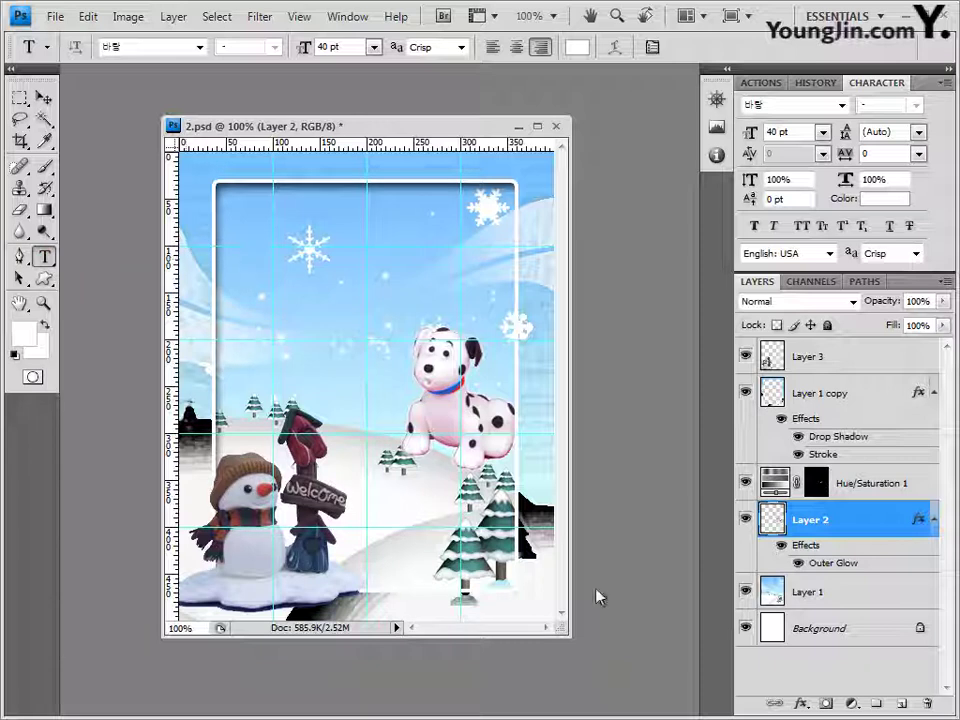
# Step: Start a text layer on the poster's left set to 궁서, 35 pt, white ffffff, left-aligned
pyautogui.click(228, 340)
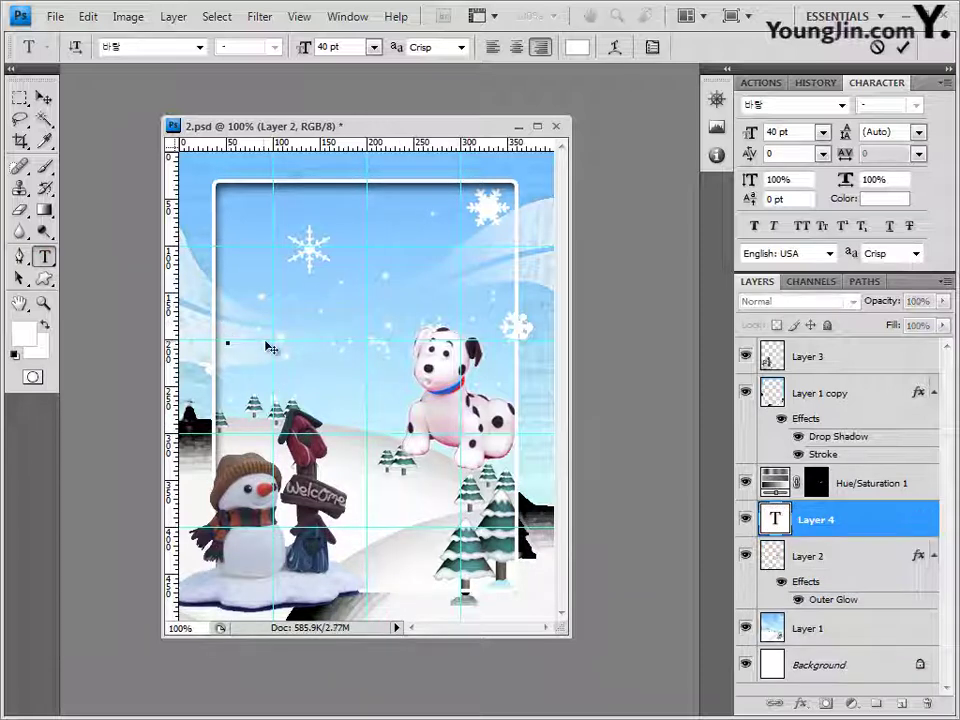
pyautogui.click(200, 47)
pyautogui.moveTo(396, 200); pyautogui.dragTo(396, 128)
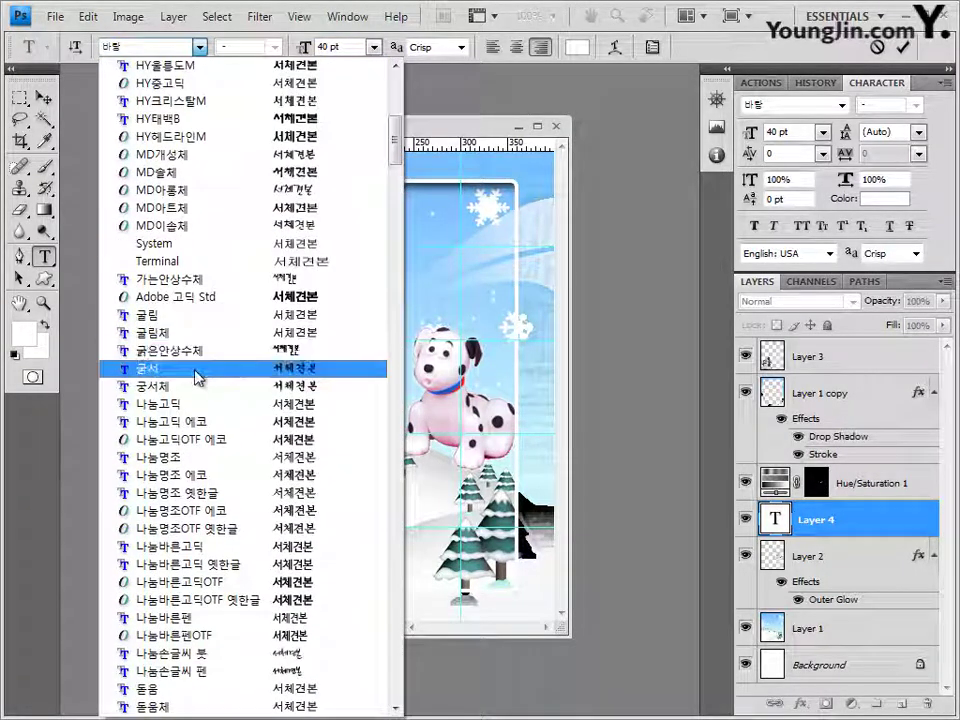
pyautogui.click(197, 368)
pyautogui.press('Tab')
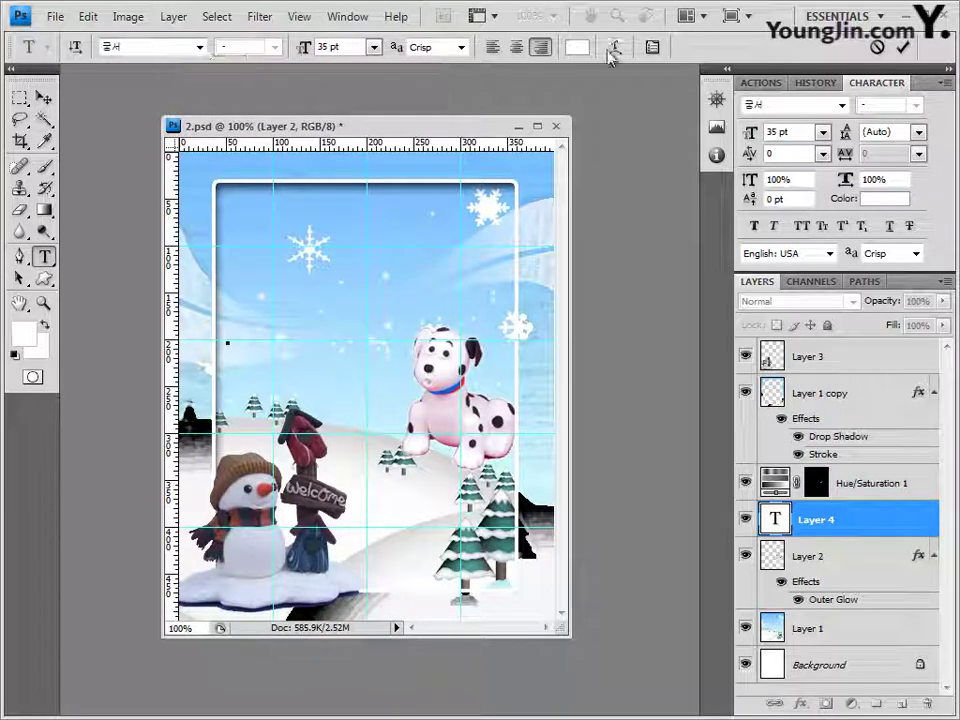
pyautogui.click(577, 47)
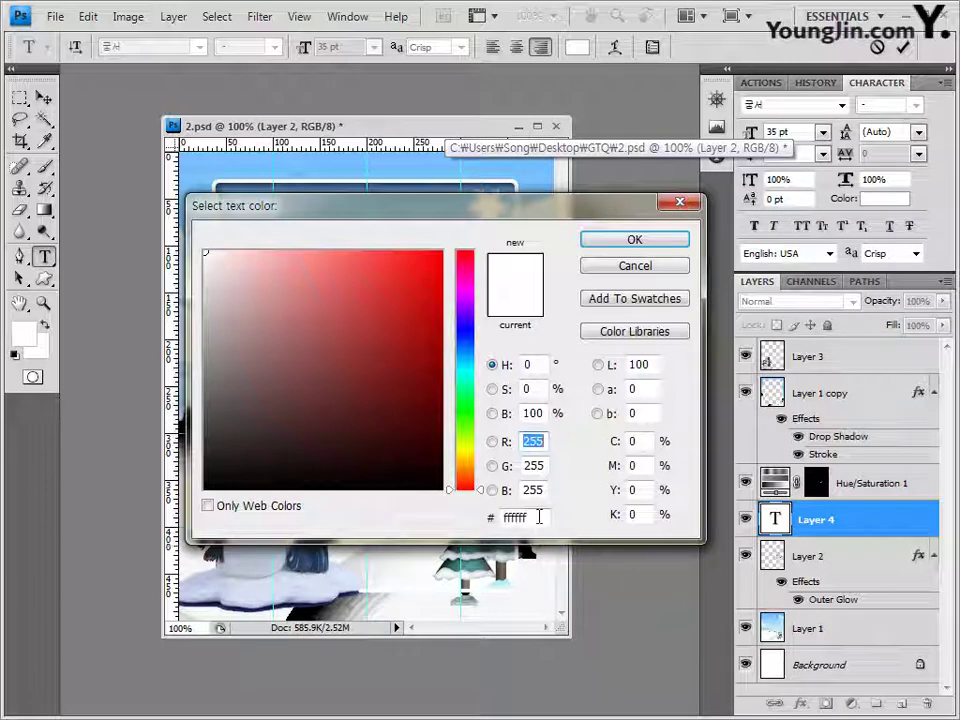
pyautogui.doubleClick(530, 517)
pyautogui.click(663, 248)
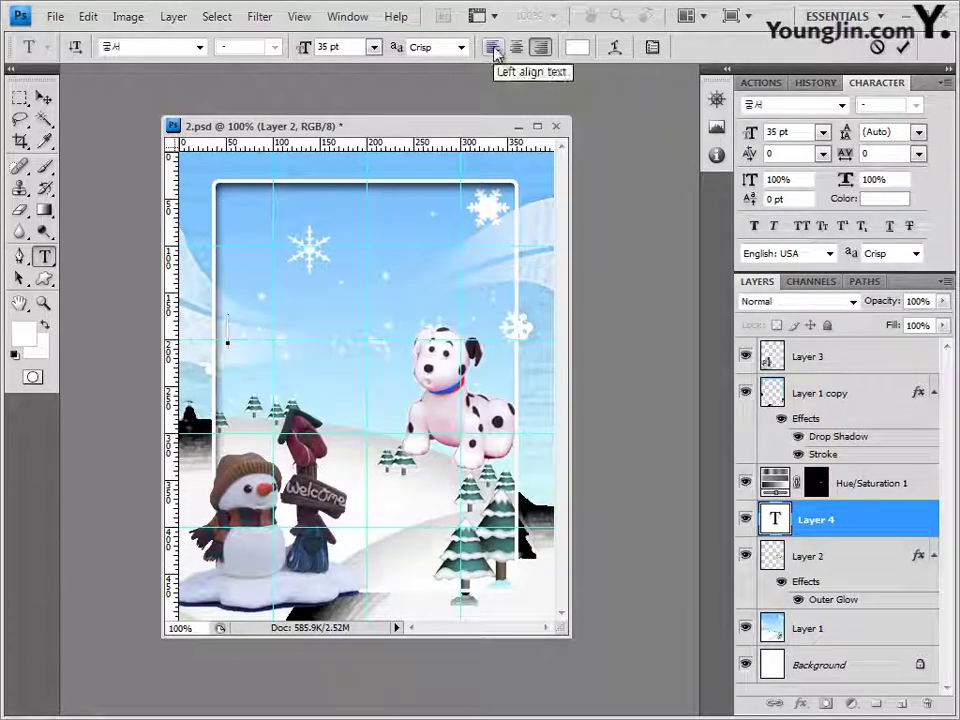
pyautogui.click(494, 50)
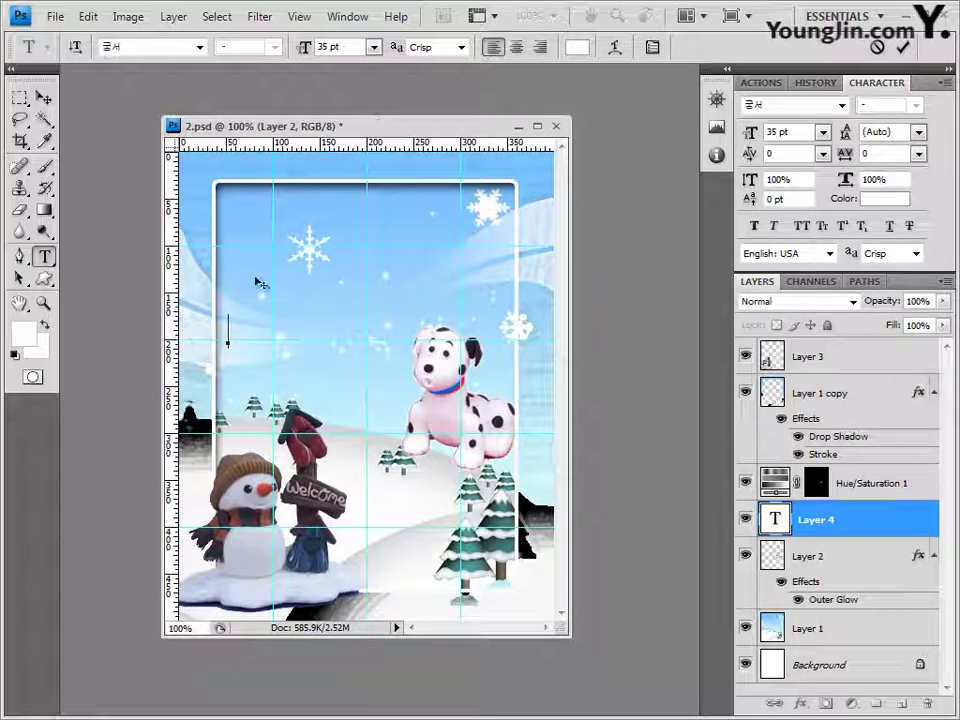
# Step: Enter the two-line greeting '따뜻한 겨울 나세요~', commit it, and move its layer to the top
pyautogui.write('따뜻한 겨울 내세요~')
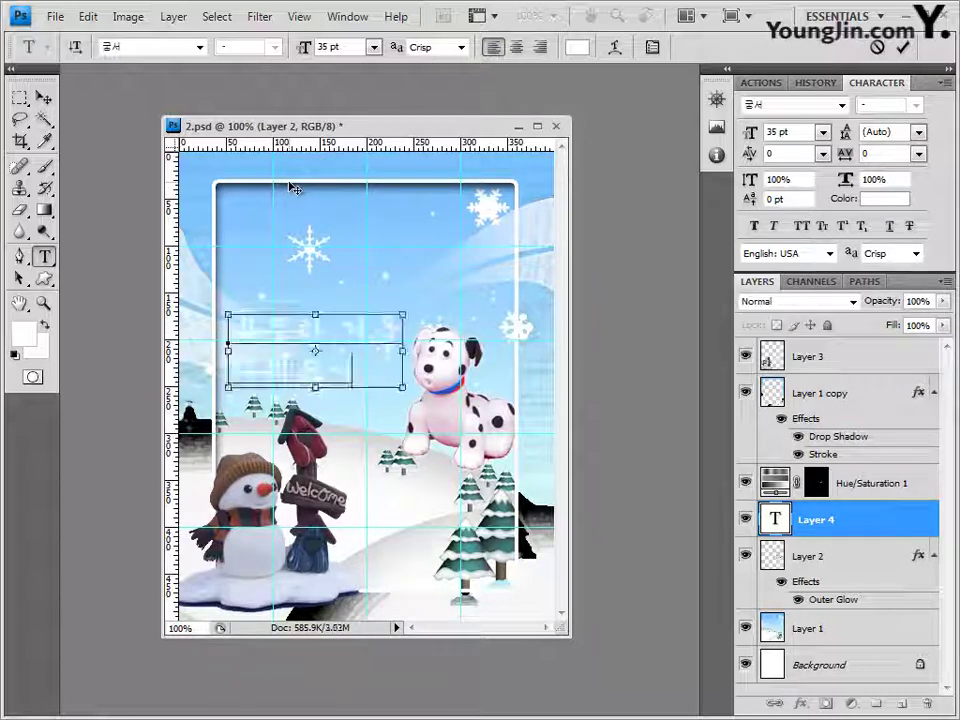
pyautogui.click(870, 520)
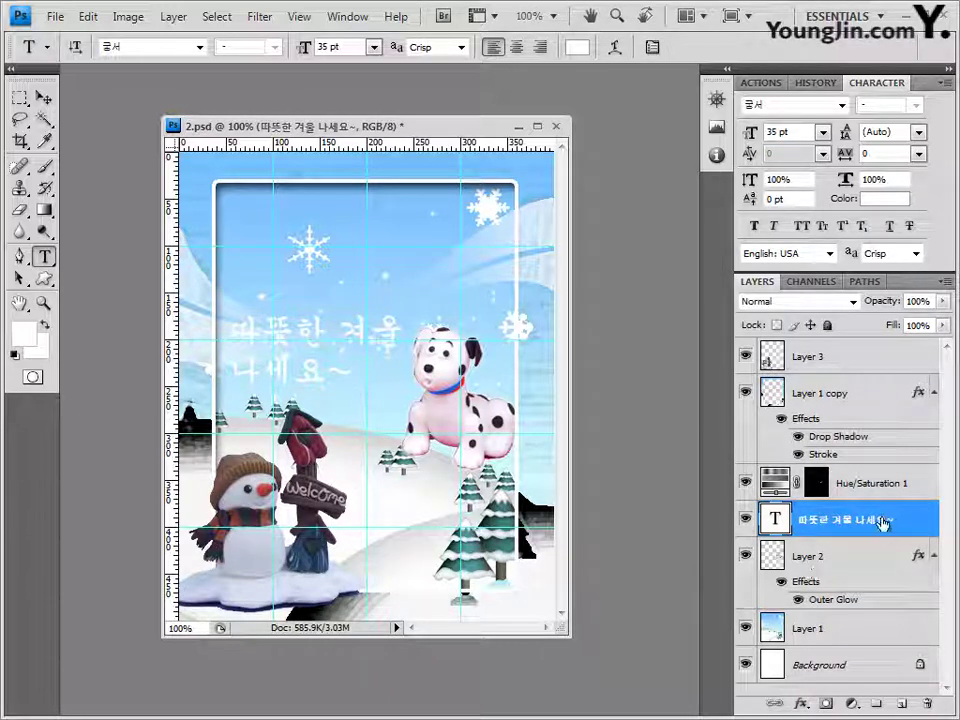
pyautogui.moveTo(883, 519); pyautogui.dragTo(872, 346)
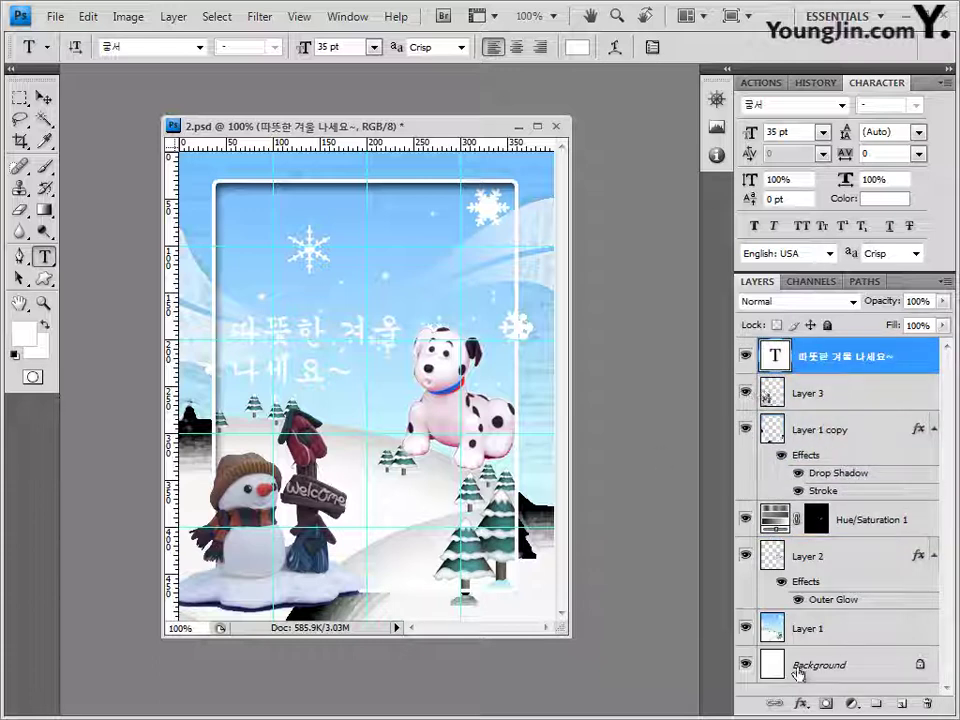
# Step: Add a 2 px Stroke effect in dark red #993333 to the greeting text layer
pyautogui.click(802, 704)
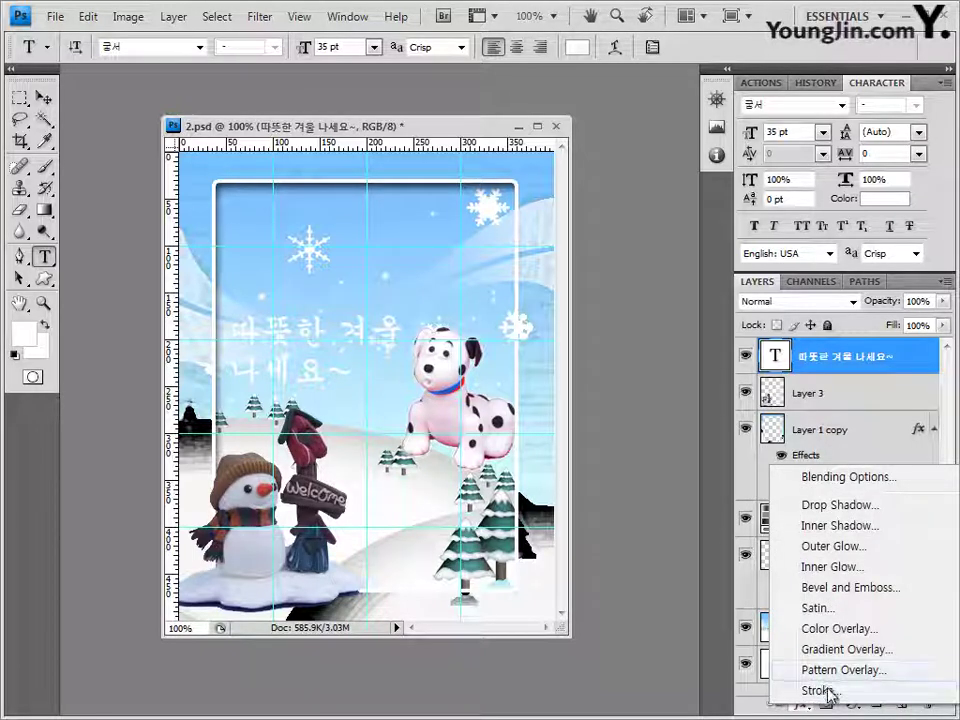
pyautogui.click(836, 692)
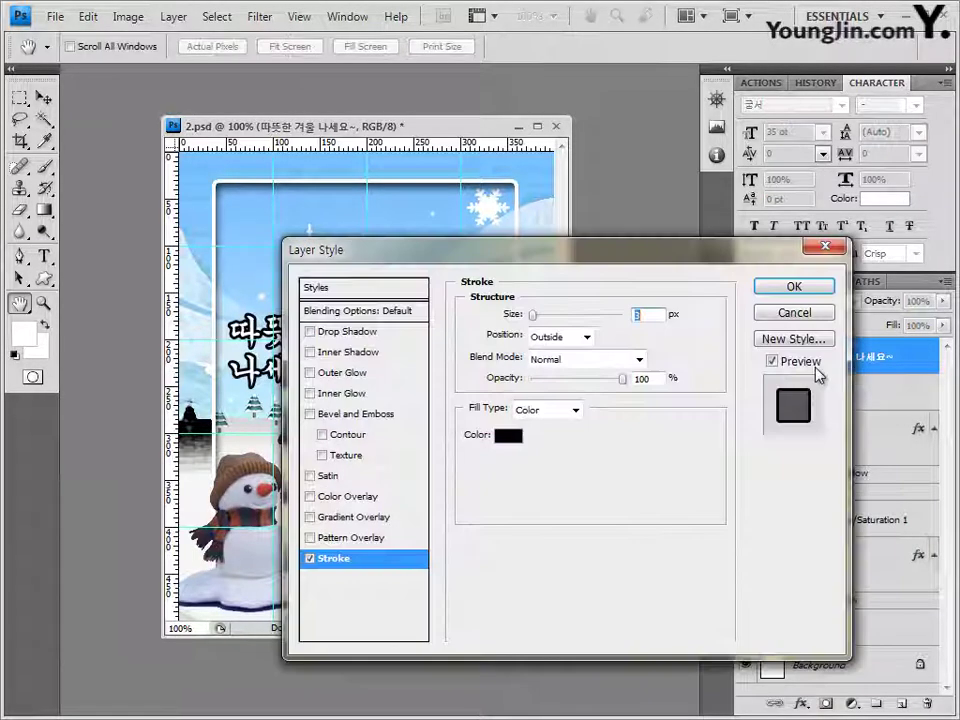
pyautogui.write('2')
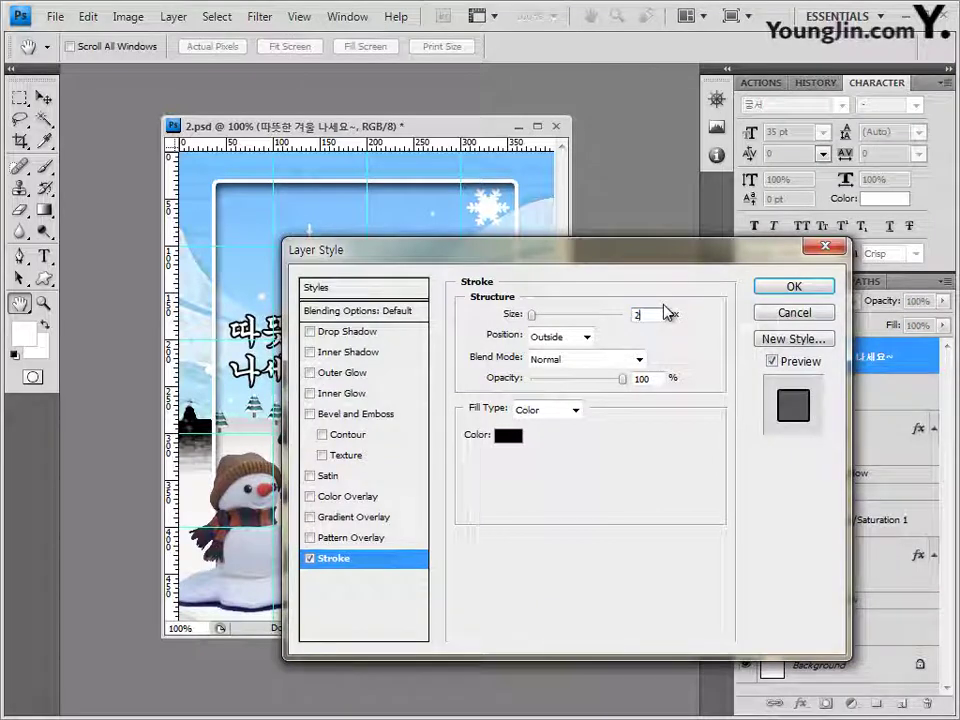
pyautogui.click(509, 436)
pyautogui.click(540, 518)
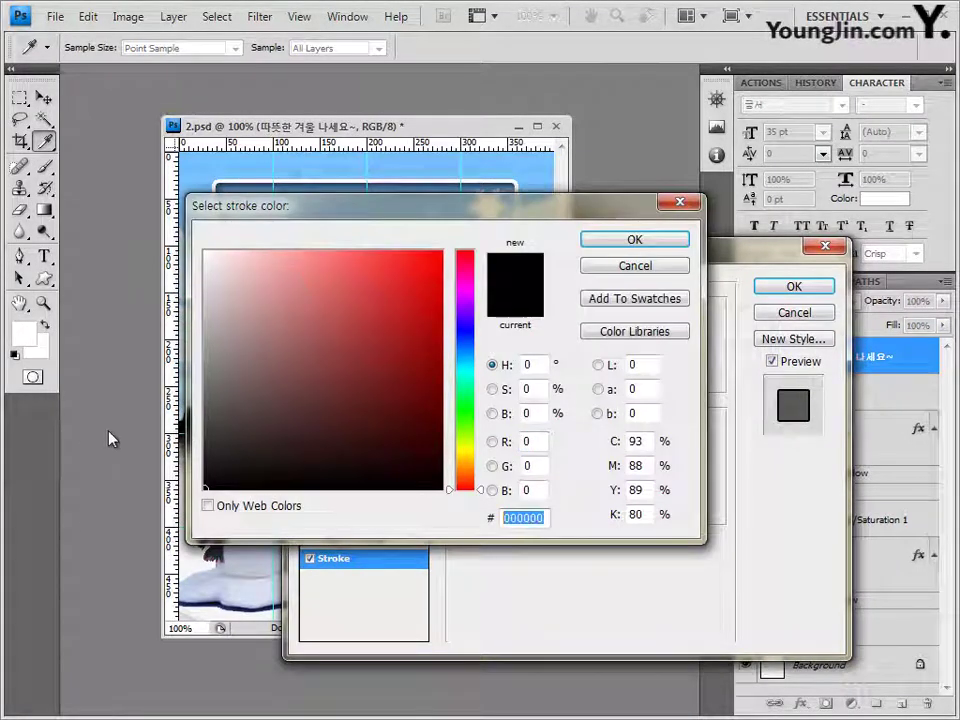
pyautogui.write('993333')
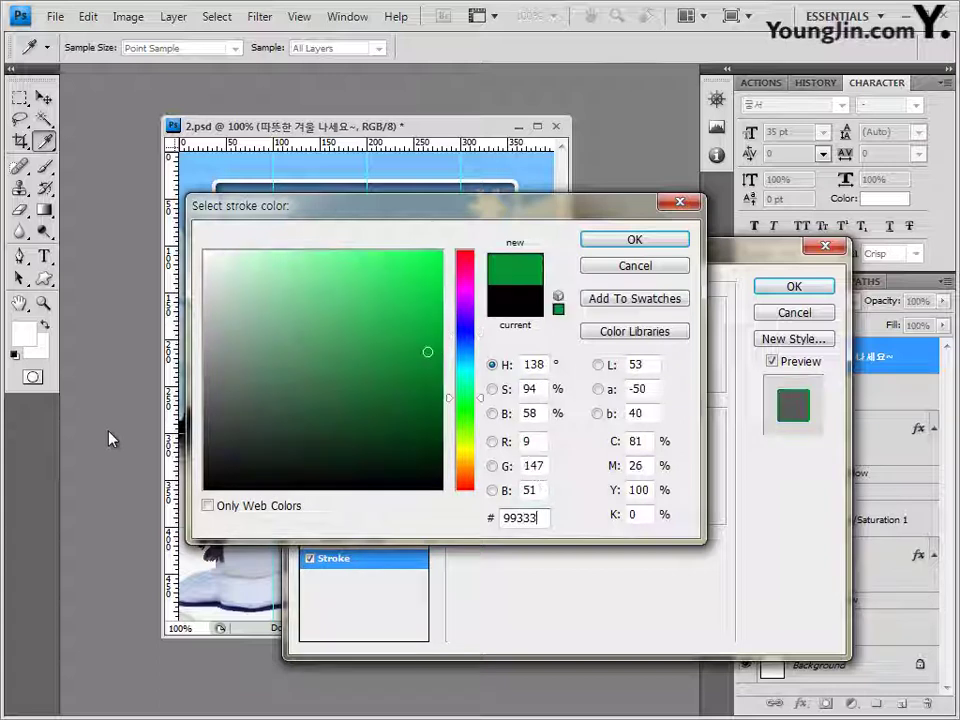
pyautogui.press('Return')
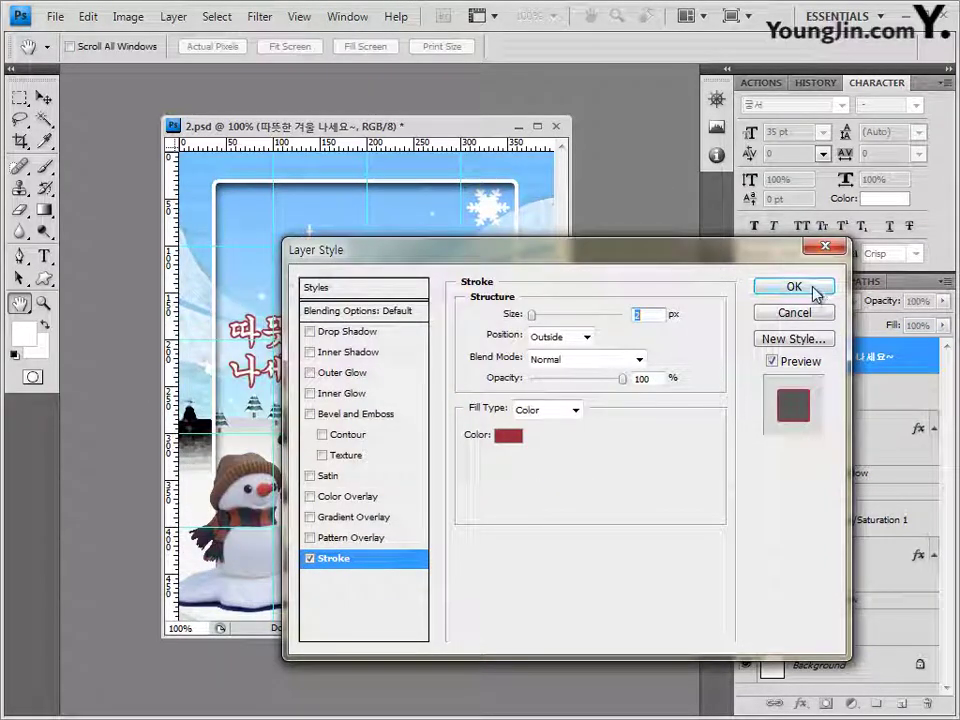
pyautogui.click(816, 289)
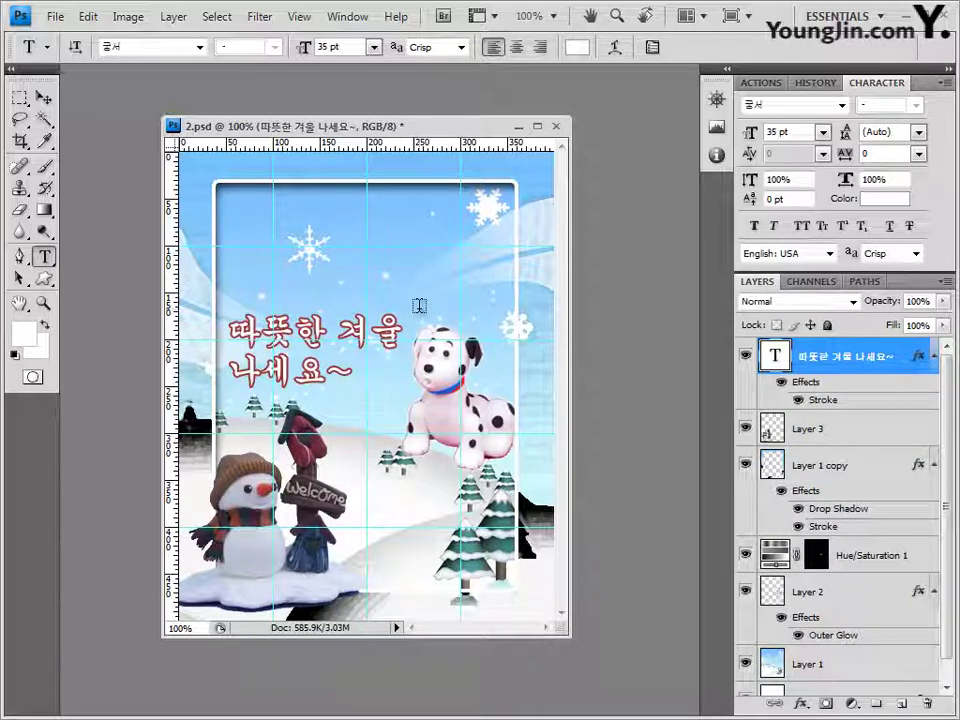
# Step: Warp the greeting with the Rise style at +23 bend and move it slightly up and left
pyautogui.click(620, 50)
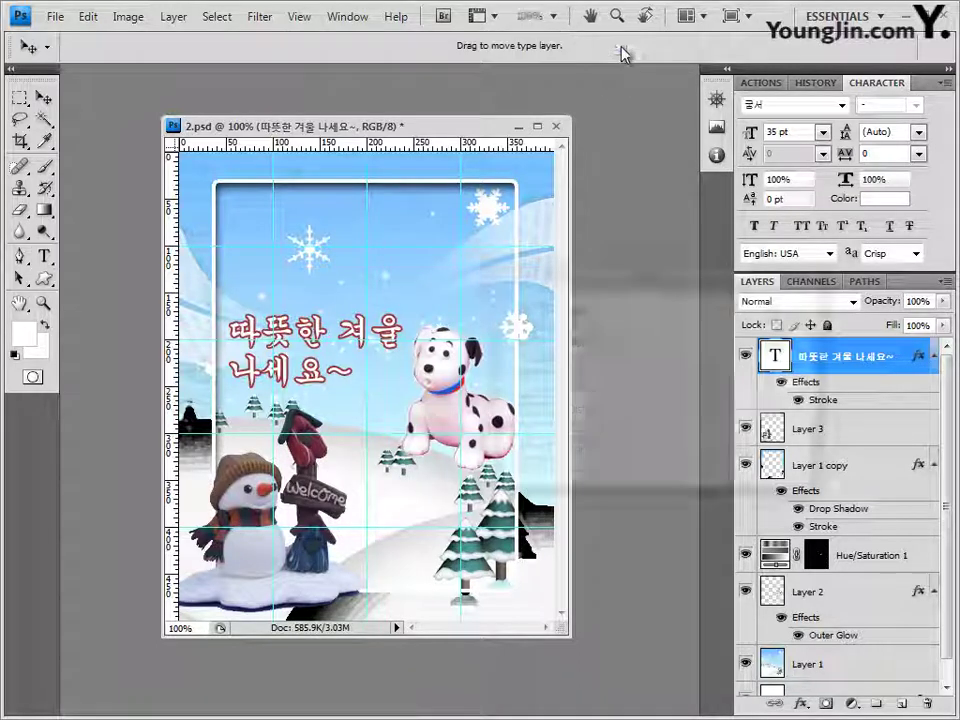
pyautogui.click(664, 310)
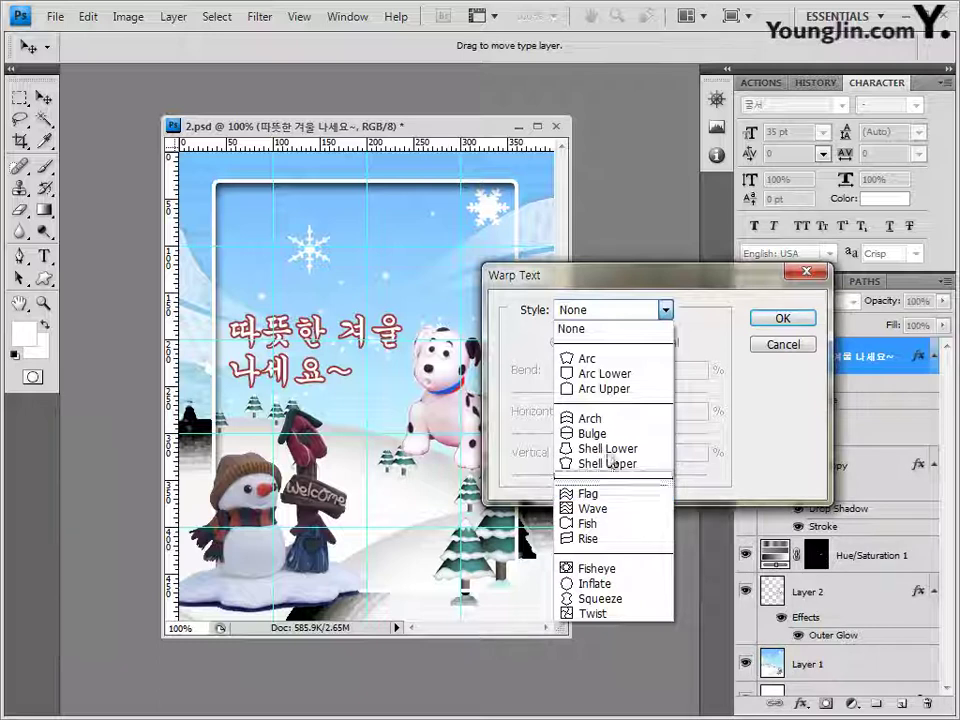
pyautogui.click(600, 539)
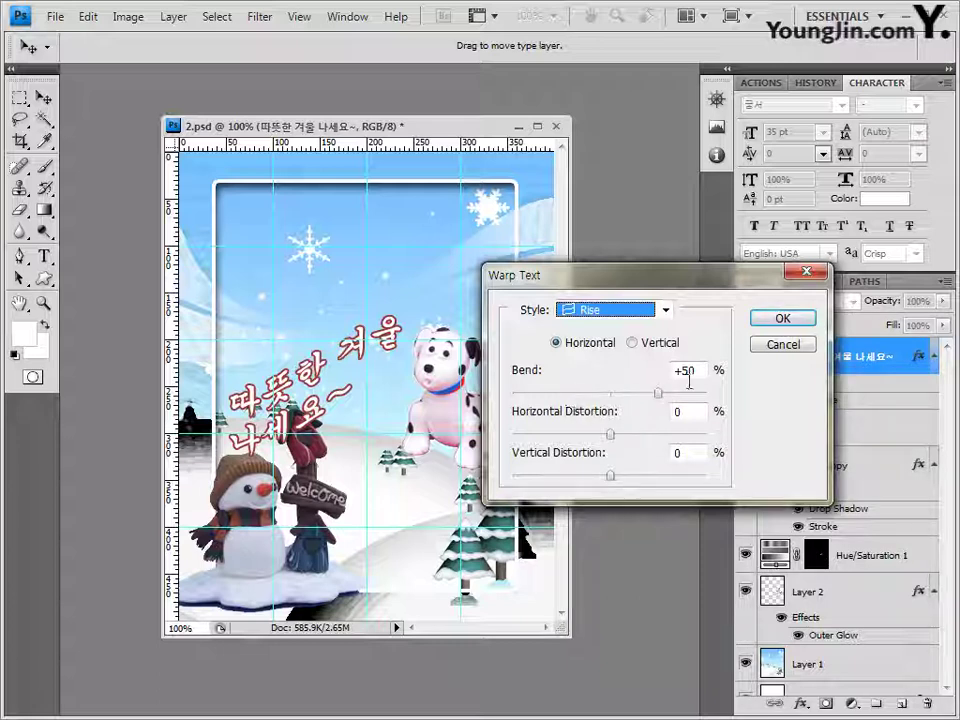
pyautogui.moveTo(657, 393); pyautogui.dragTo(630, 395)
pyautogui.click(800, 320)
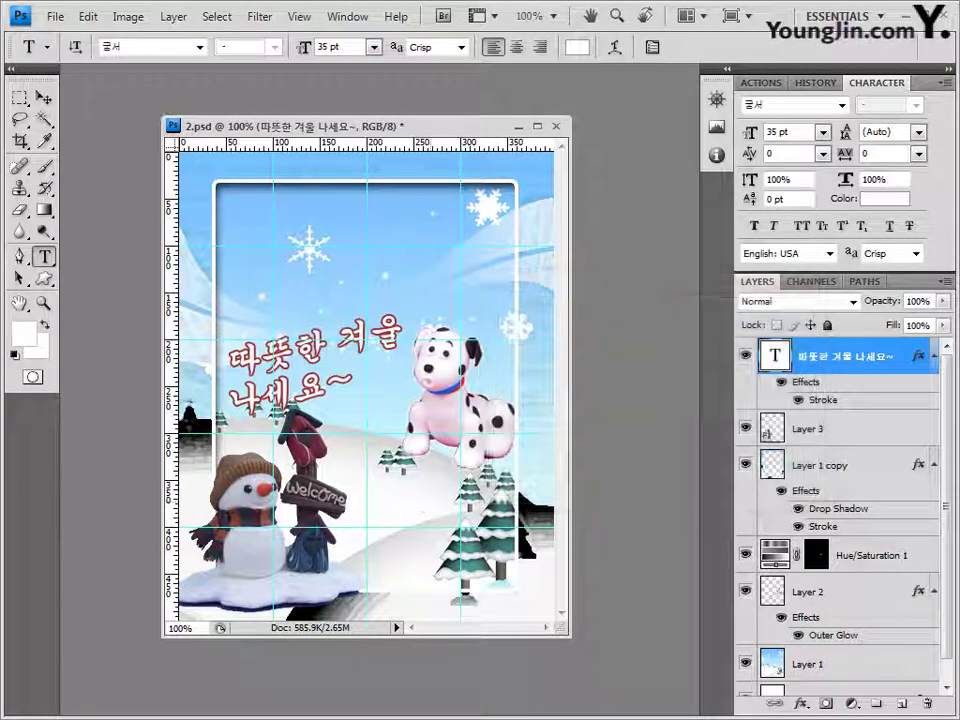
pyautogui.click(44, 97)
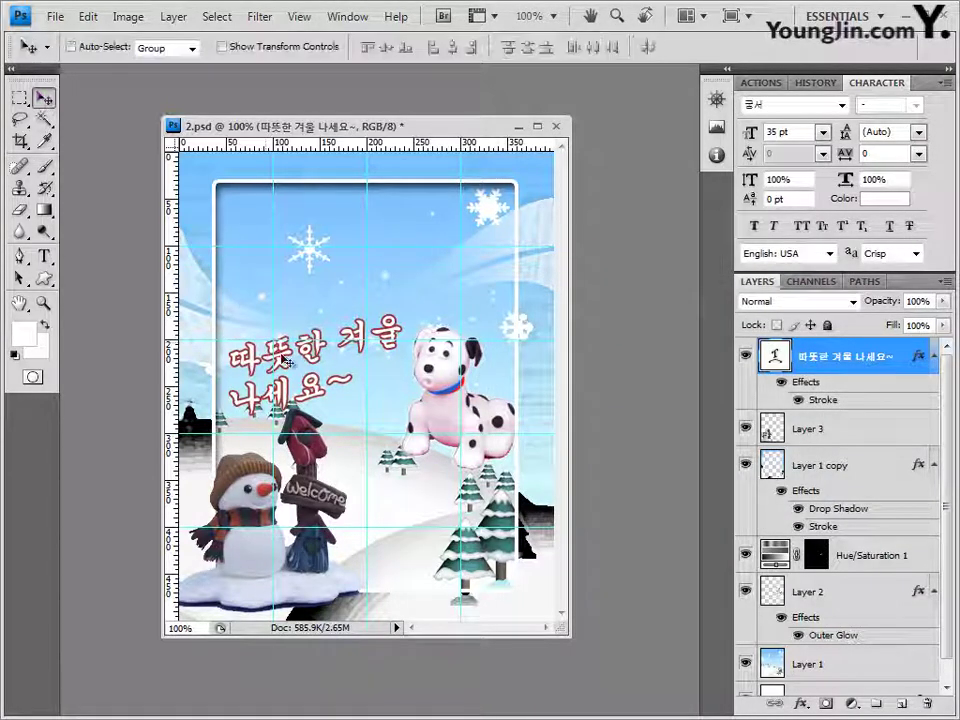
pyautogui.moveTo(313, 358); pyautogui.dragTo(310, 329)
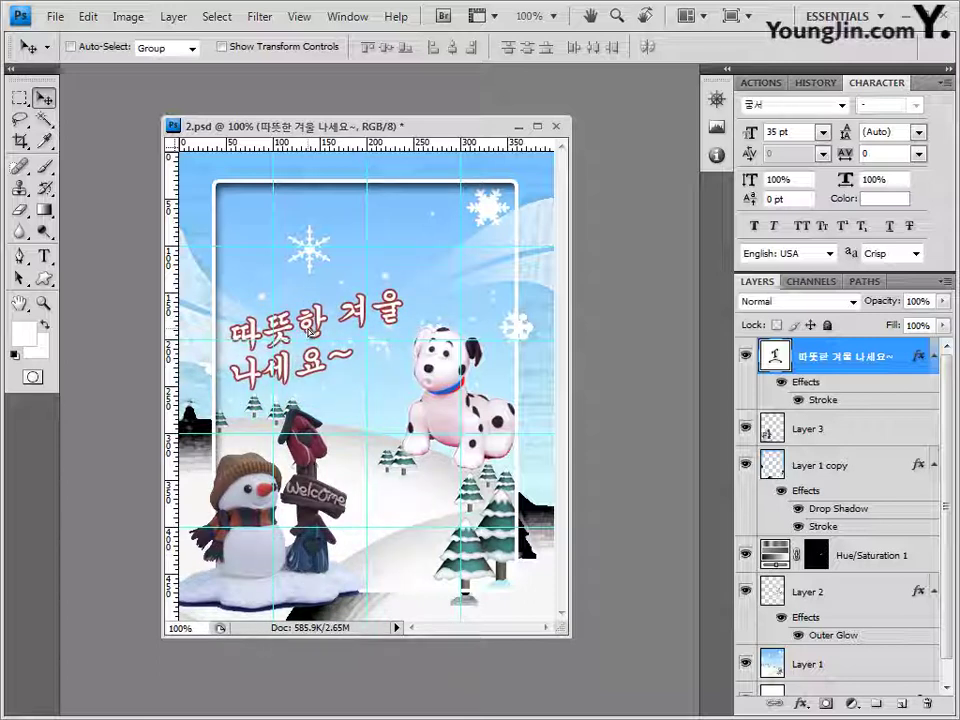
# Step: Save 2.psd in Photoshop format
pyautogui.click(57, 17)
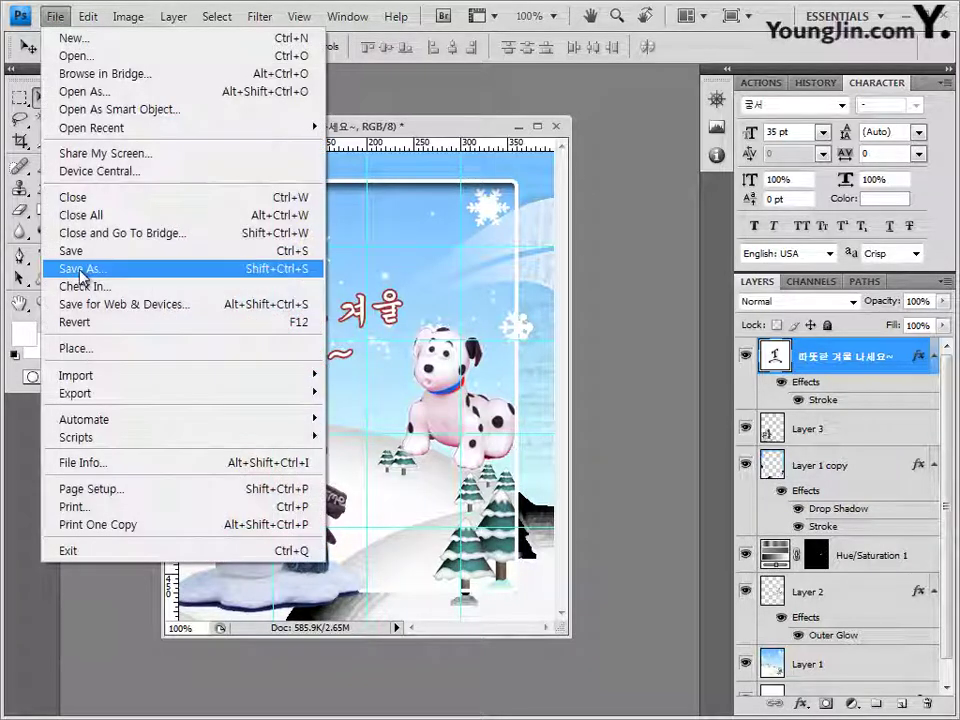
pyautogui.click(62, 250)
pyautogui.press('Return')
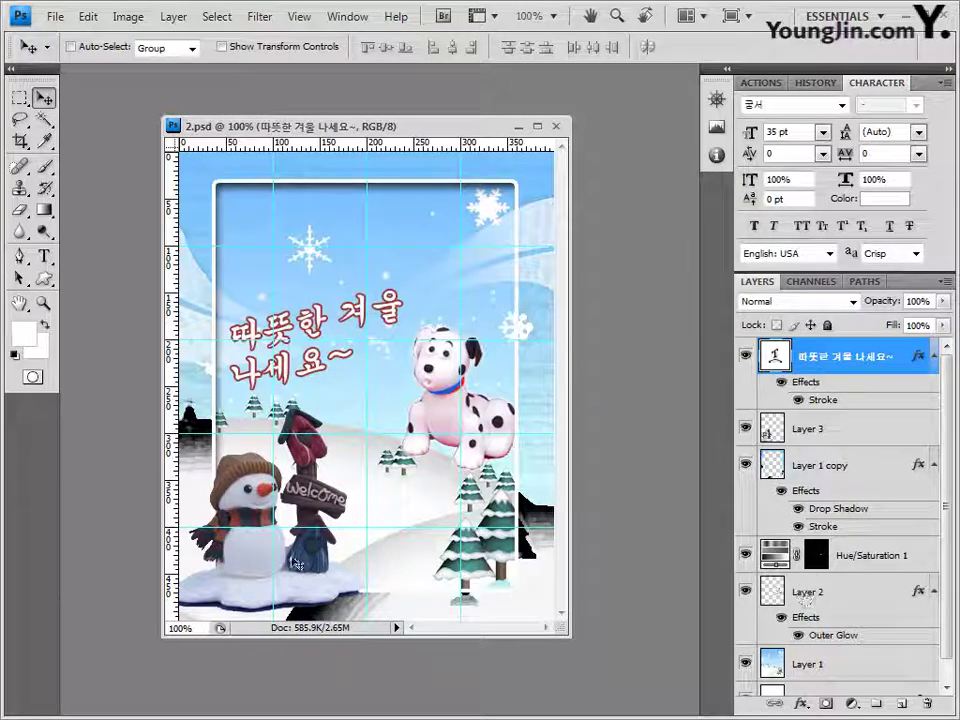
# Step: Select Layer 3, shift the text layer lower in the stack, then return it to the top
pyautogui.keyDown('ctrl'); pyautogui.click(258, 507); pyautogui.keyUp('ctrl')
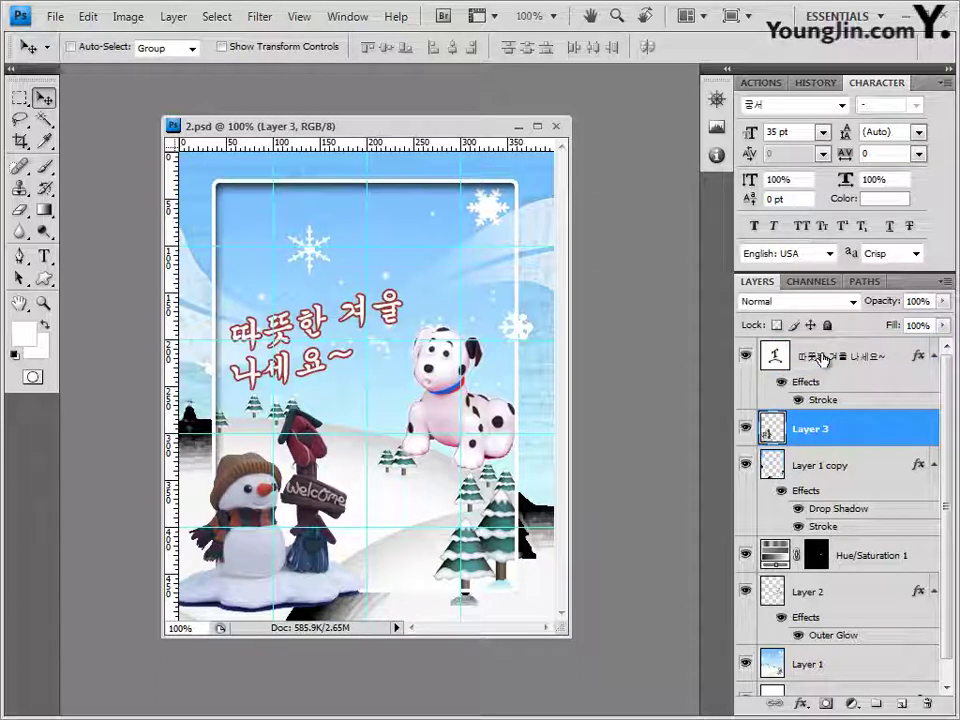
pyautogui.moveTo(842, 368); pyautogui.dragTo(842, 580)
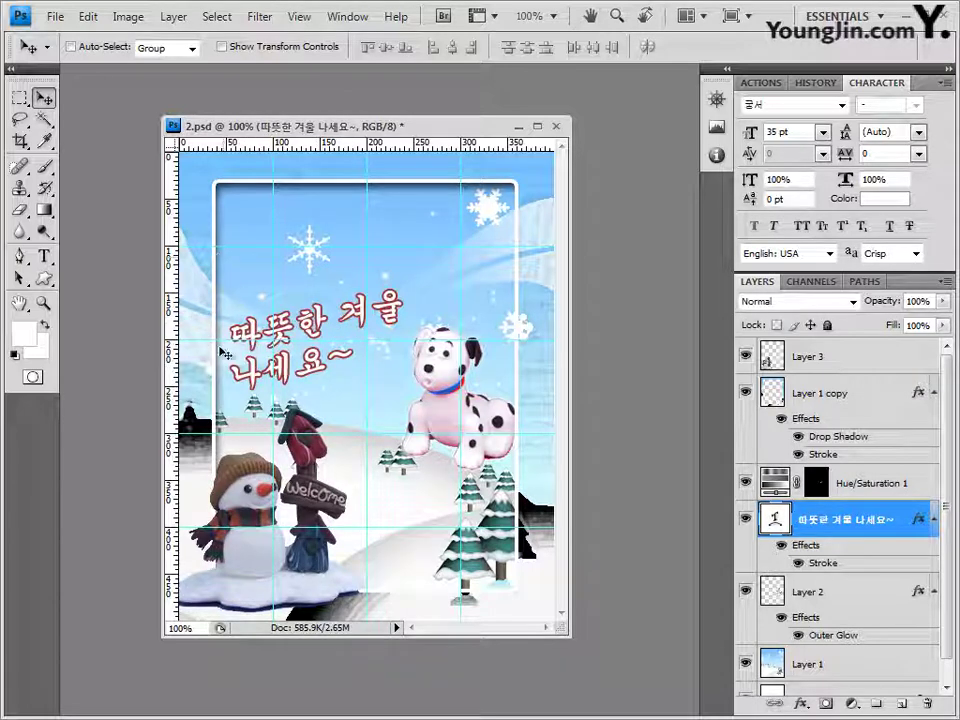
pyautogui.moveTo(805, 518); pyautogui.dragTo(825, 352)
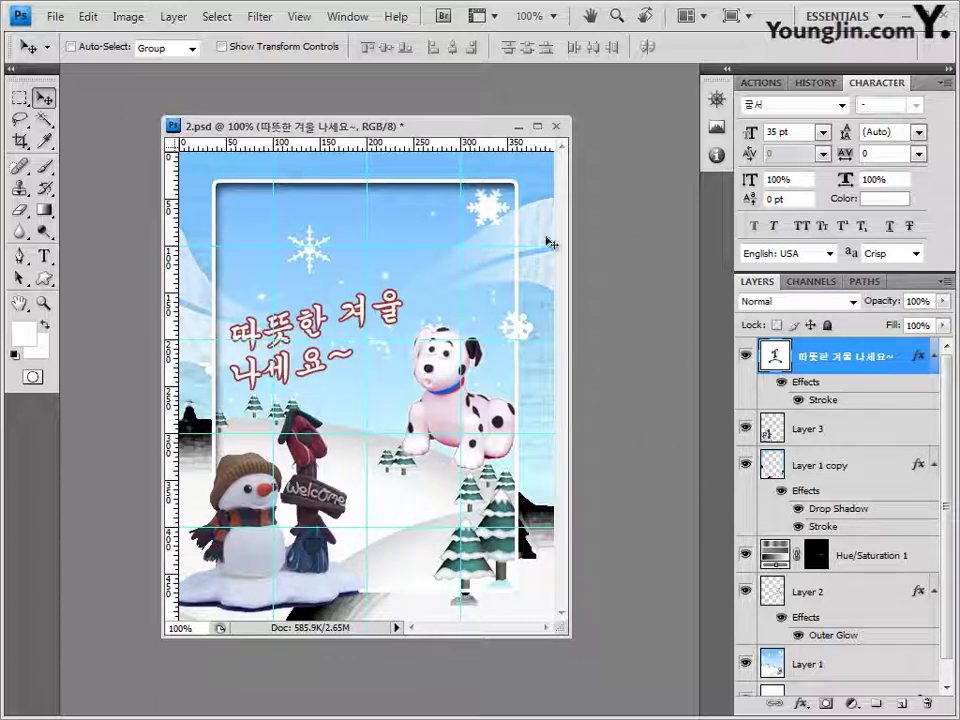
pyautogui.click(55, 18)
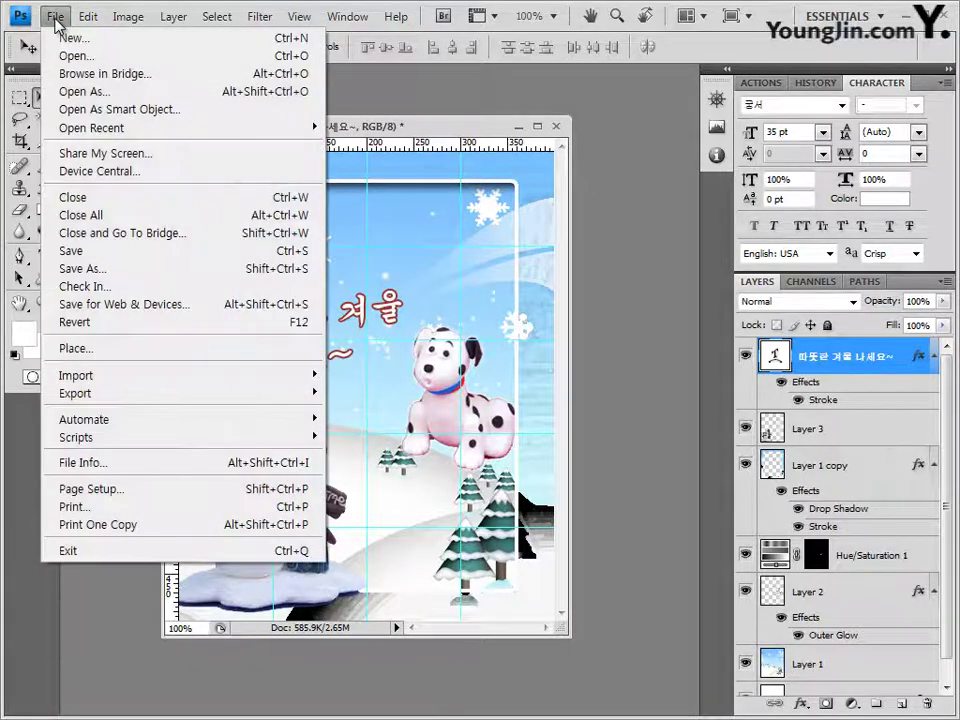
pyautogui.click(247, 163)
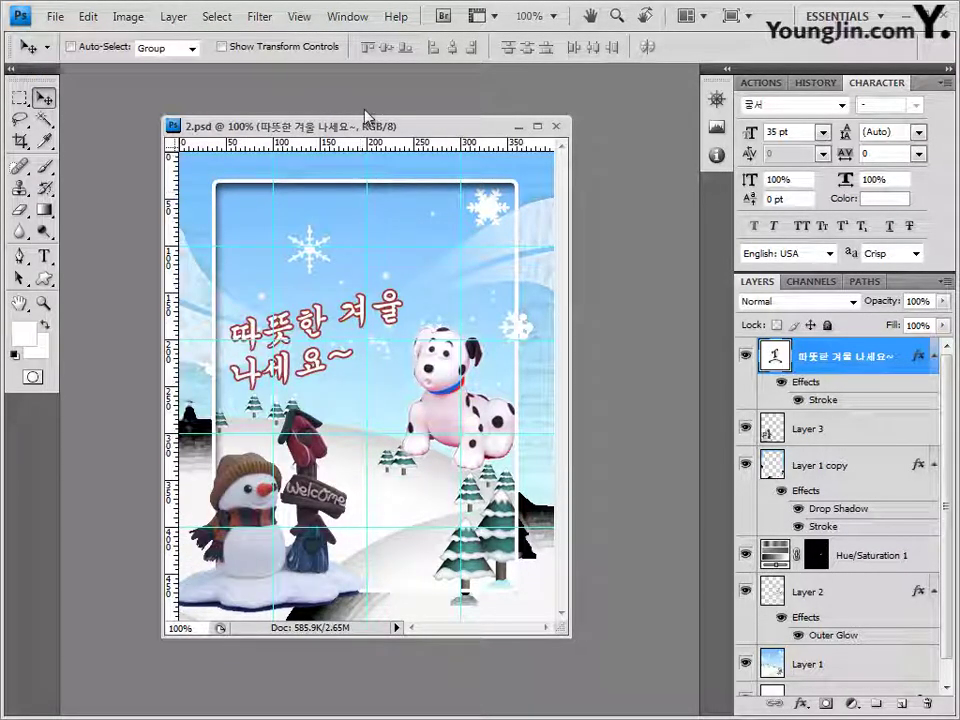
# Step: Clear all guides from the poster with View > Clear Guides
pyautogui.click(314, 20)
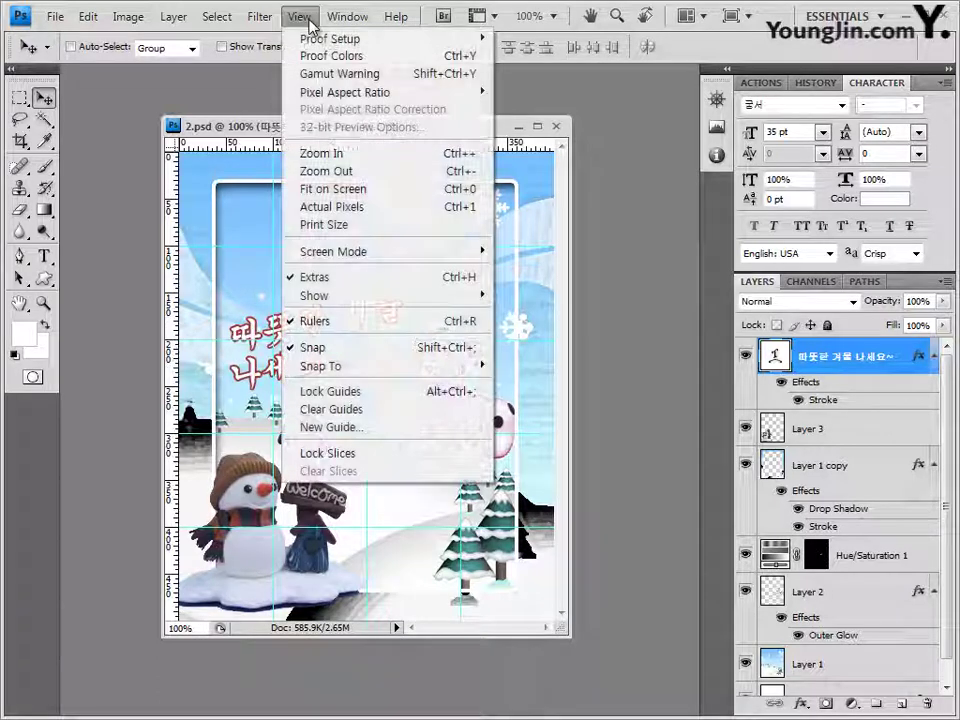
pyautogui.click(350, 412)
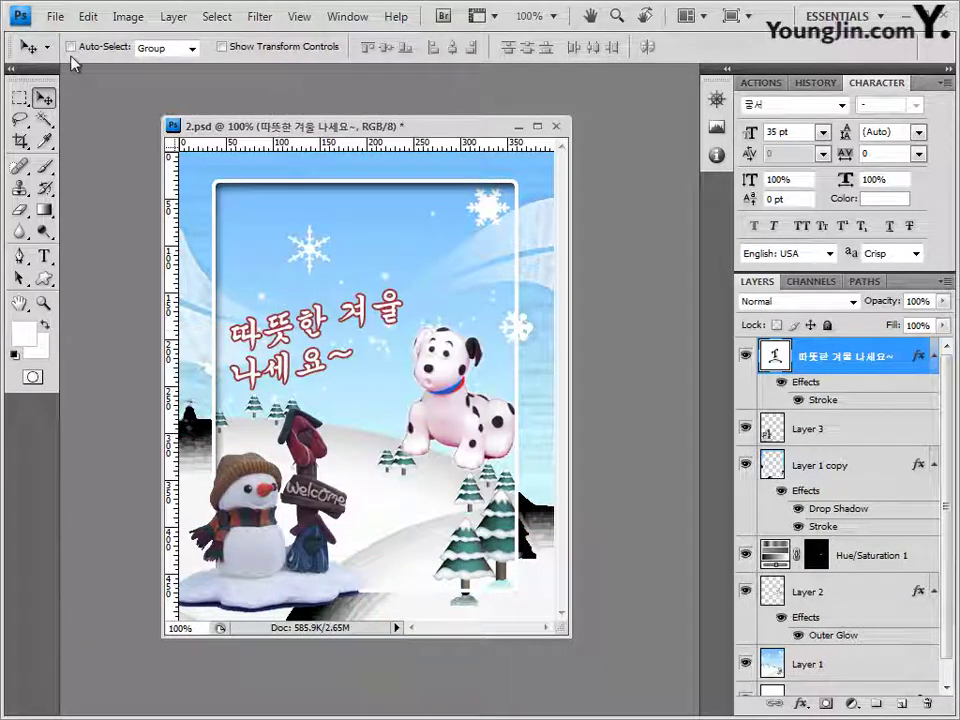
pyautogui.click(55, 17)
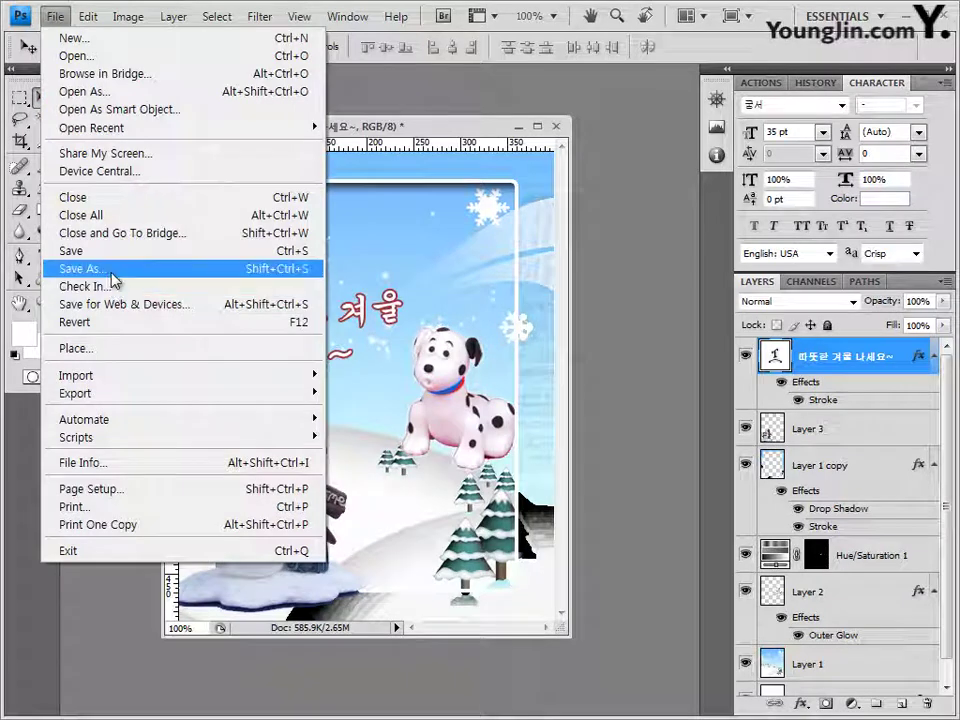
# Step: Save a JPEG copy named like the first poster's -1.jpg but ending in -2, at quality 8
pyautogui.click(116, 270)
pyautogui.click(300, 405)
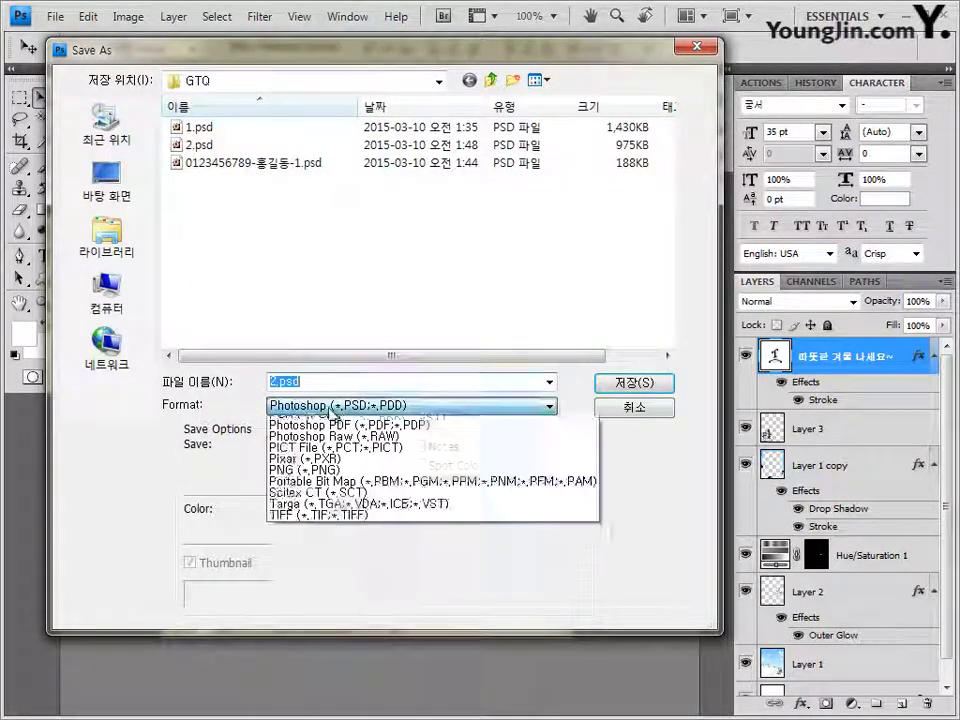
pyautogui.click(320, 511)
pyautogui.click(300, 127)
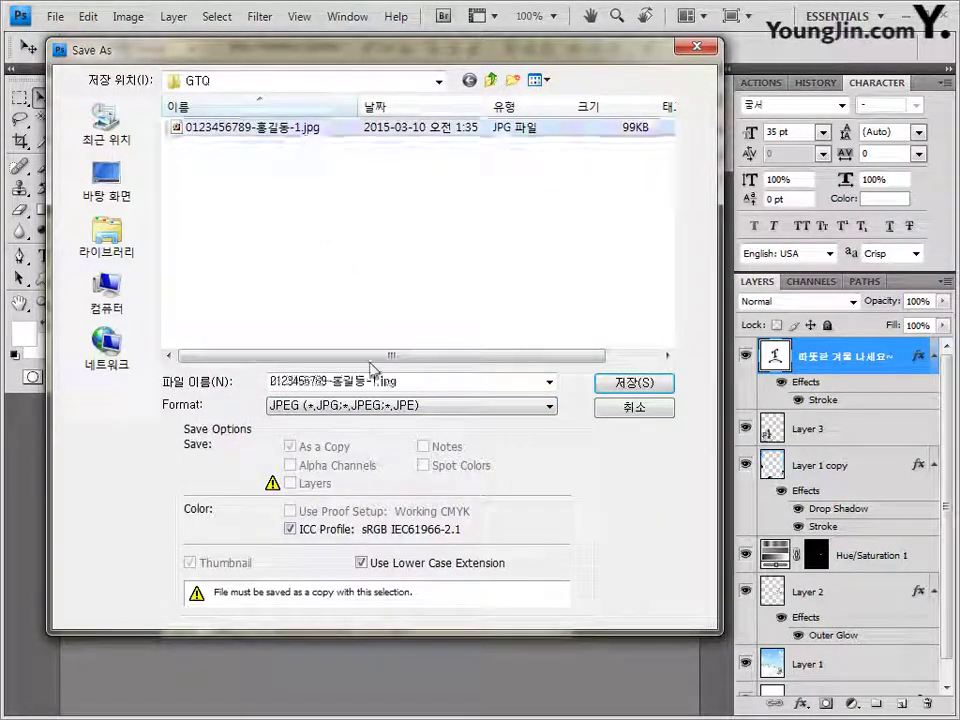
pyautogui.doubleClick(374, 380)
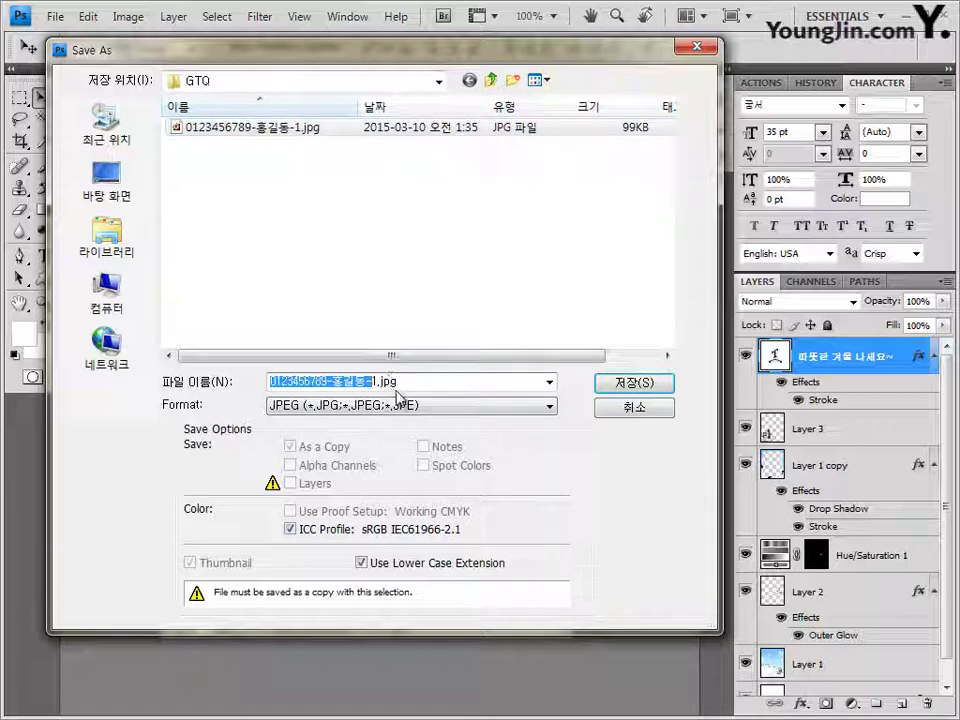
pyautogui.press('Right')
pyautogui.press('Right')
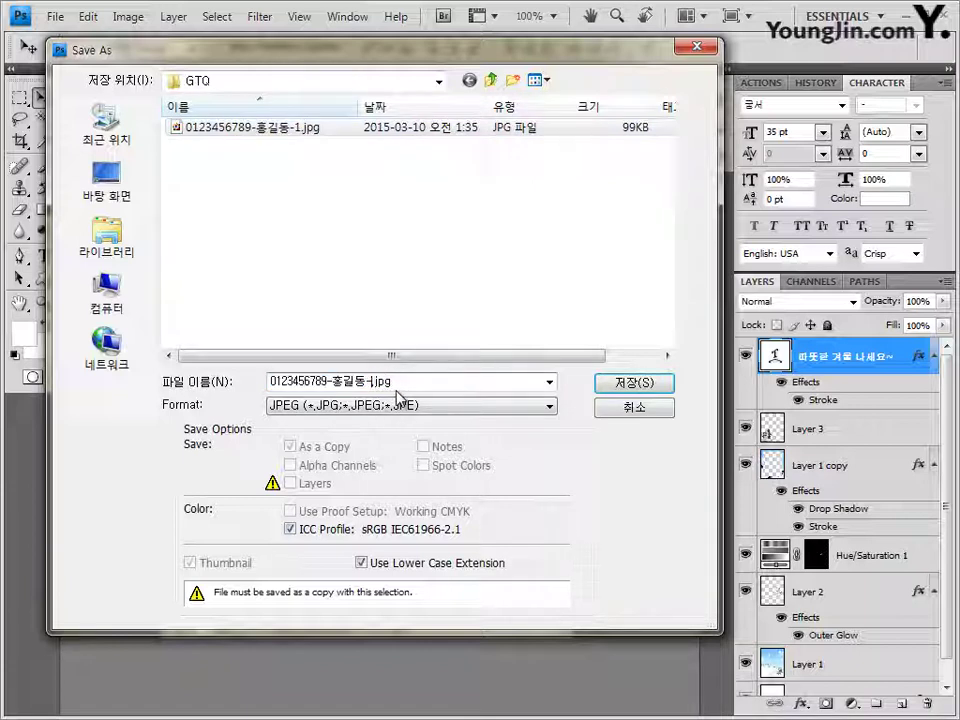
pyautogui.write('2')
pyautogui.click(634, 383)
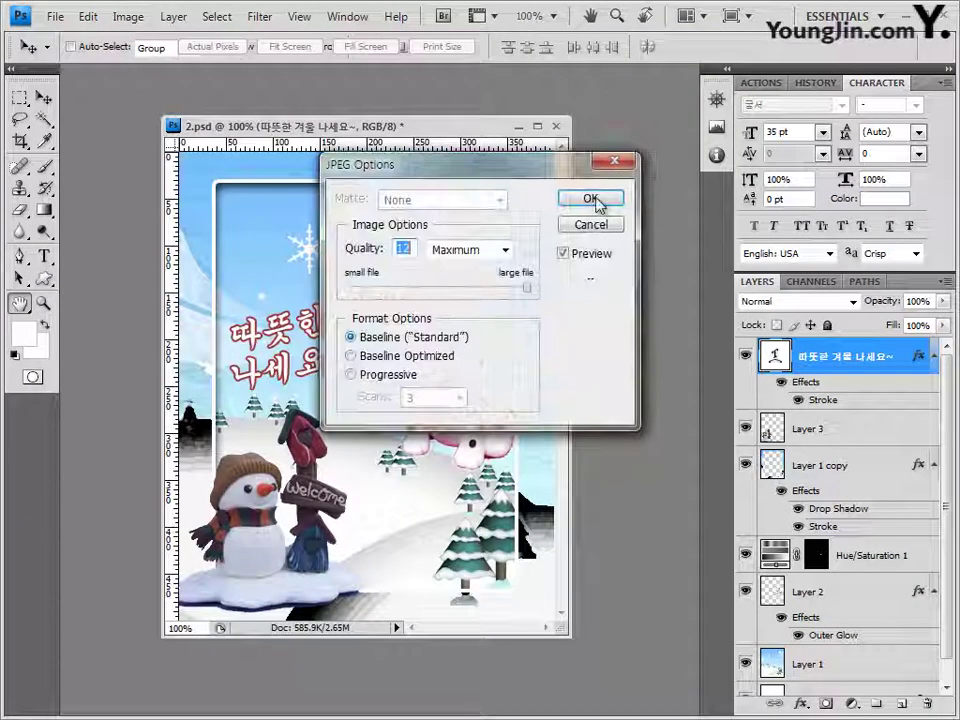
pyautogui.write('7')
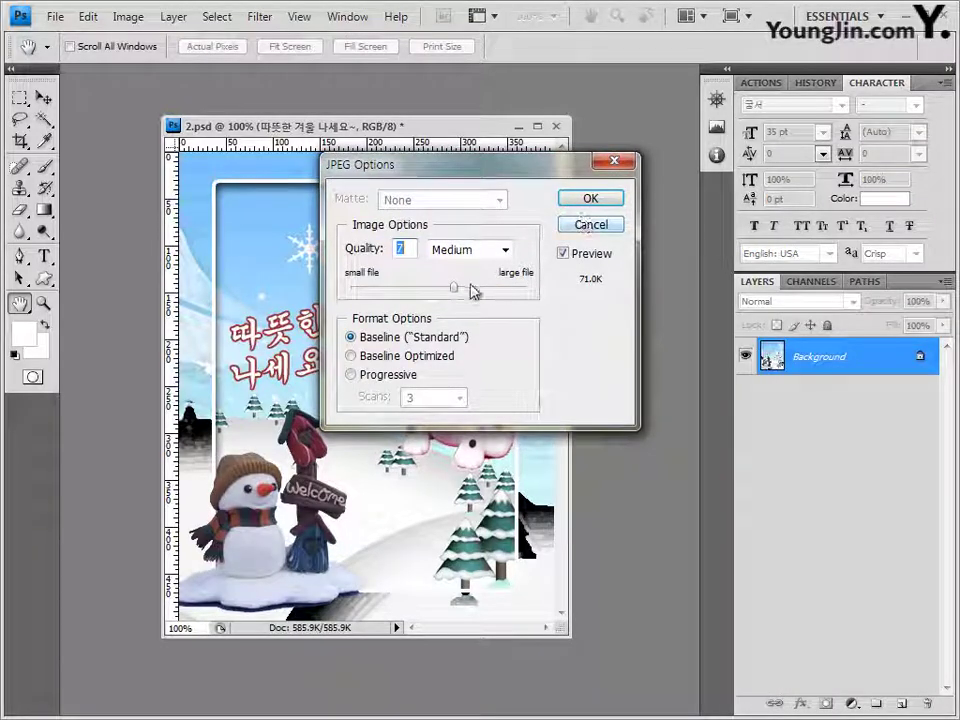
pyautogui.press('Up')
pyautogui.click(588, 200)
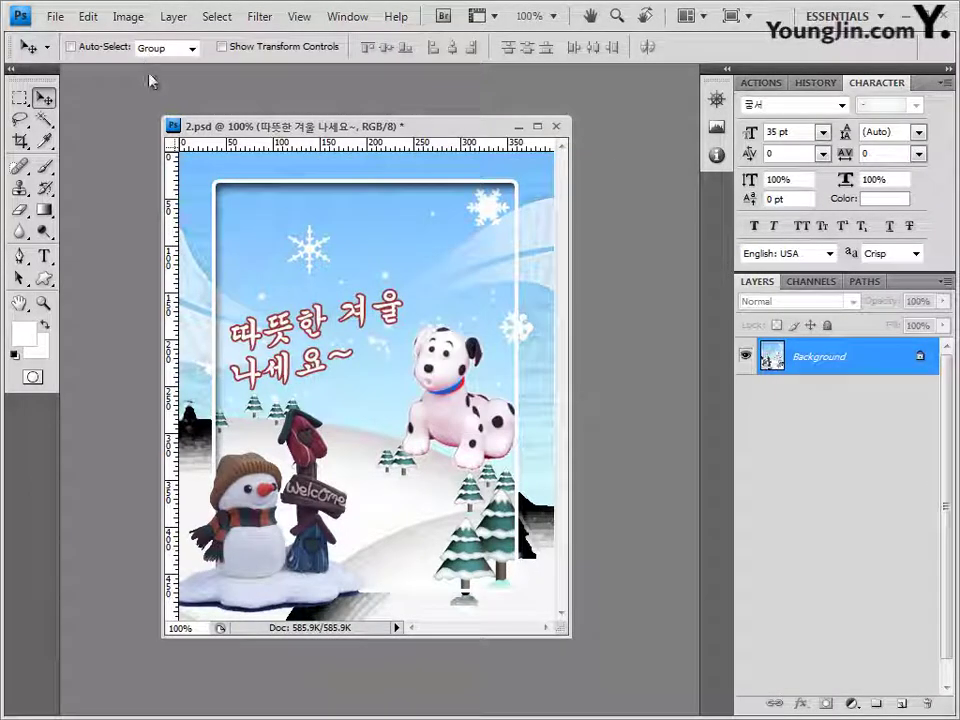
# Step: Resize the poster in Image Size to 40 pixels wide, giving 40 × 50 with proportions constrained
pyautogui.click(141, 22)
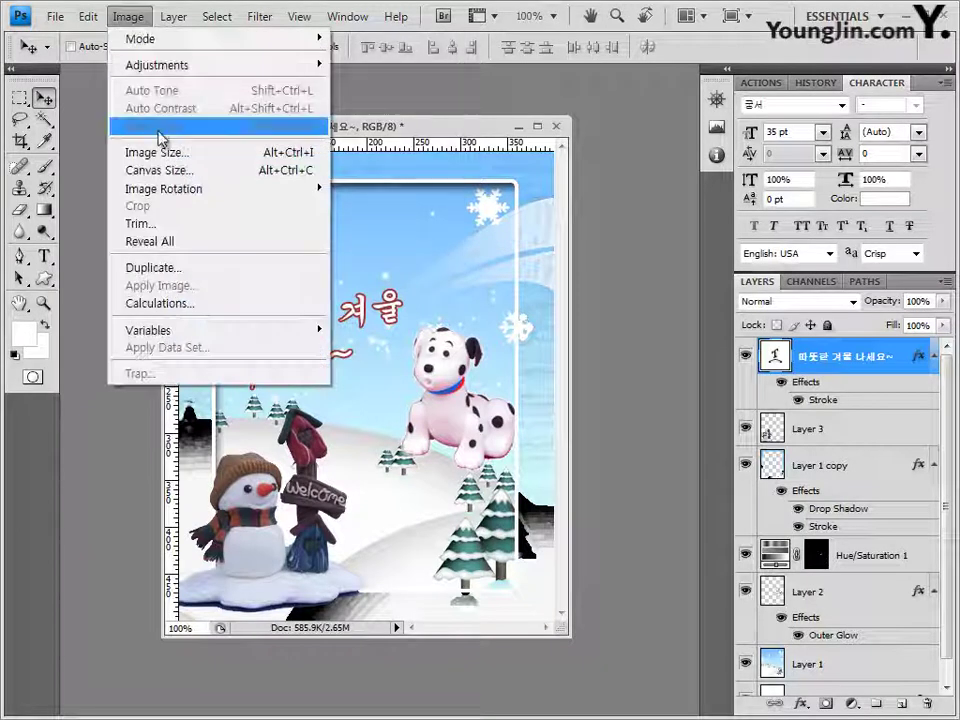
pyautogui.click(165, 153)
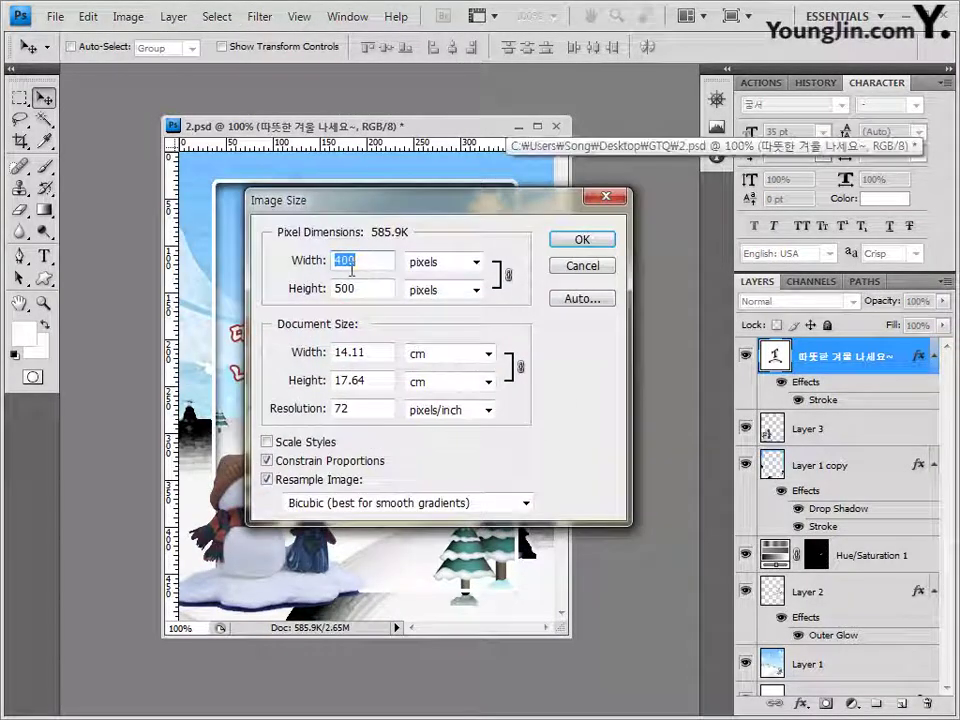
pyautogui.write('40')
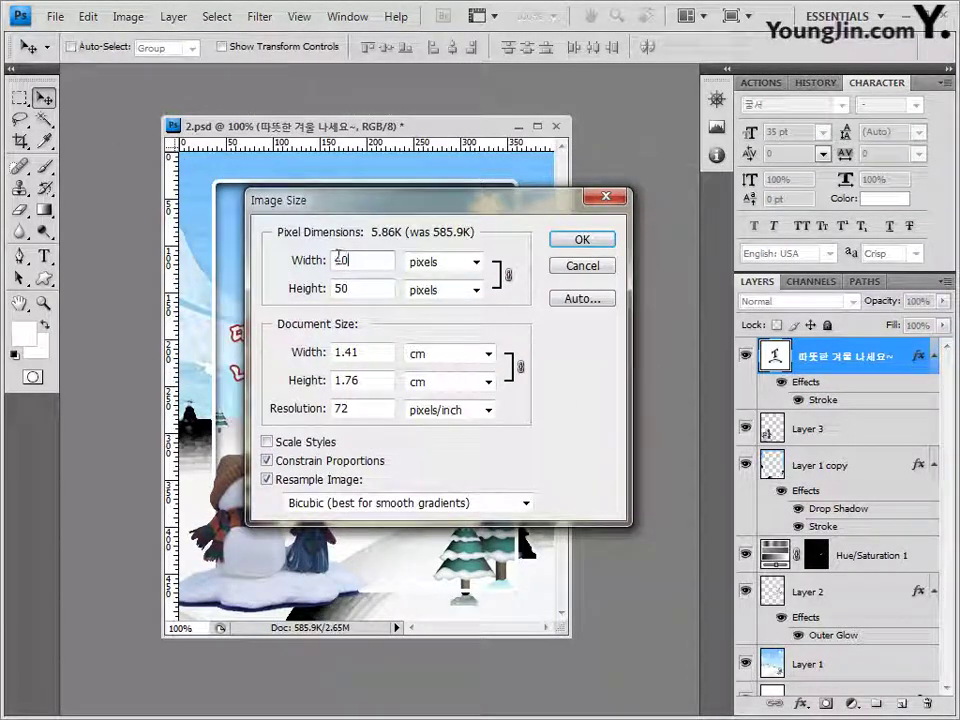
pyautogui.click(593, 243)
pyautogui.click(55, 17)
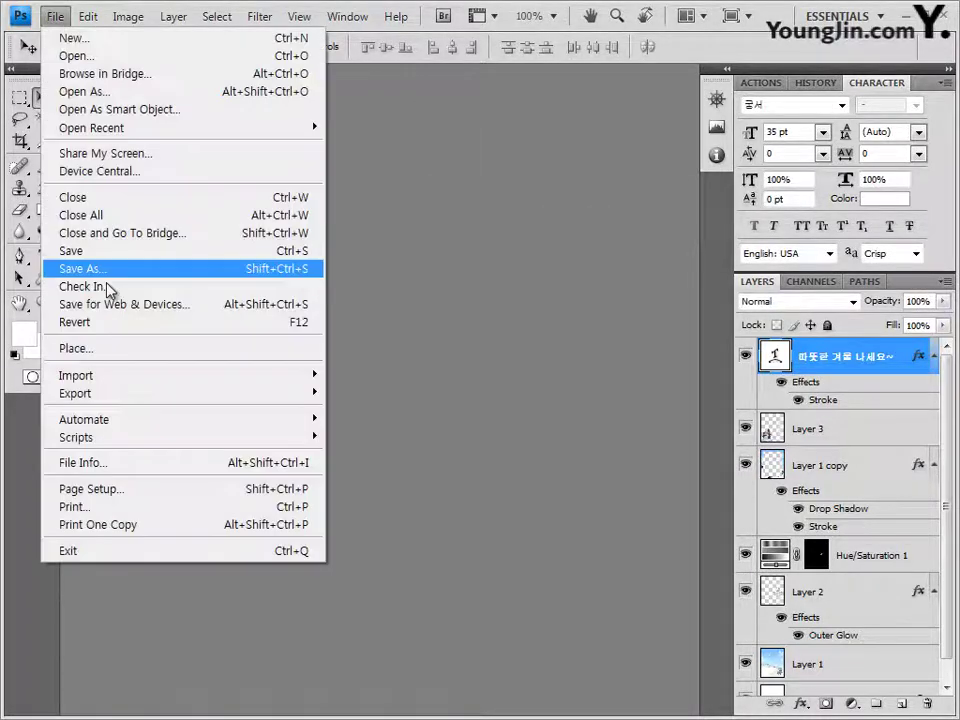
# Step: Save the poster as a PSD named like the first poster's -1.psd but ending -2, then close it
pyautogui.click(88, 269)
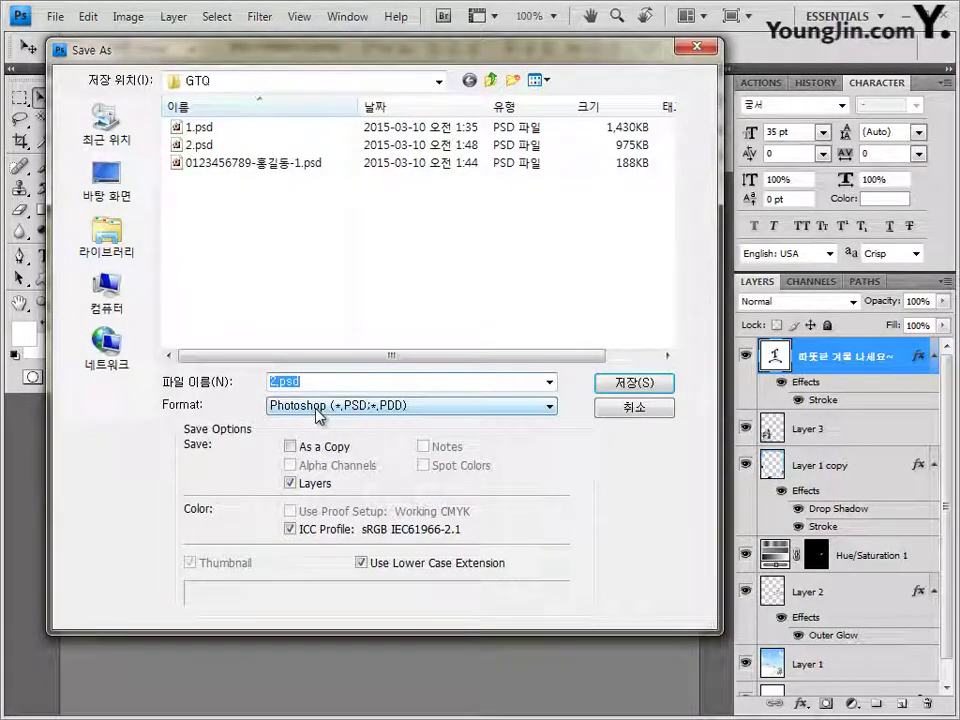
pyautogui.click(265, 162)
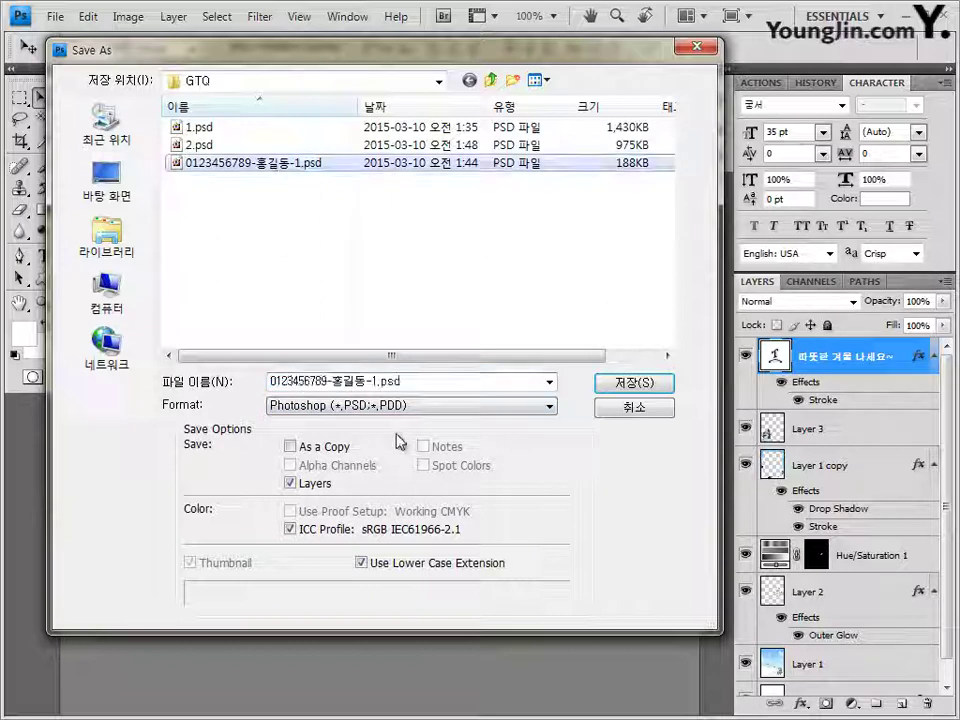
pyautogui.click(372, 381)
pyautogui.doubleClick(372, 381)
pyautogui.write('2')
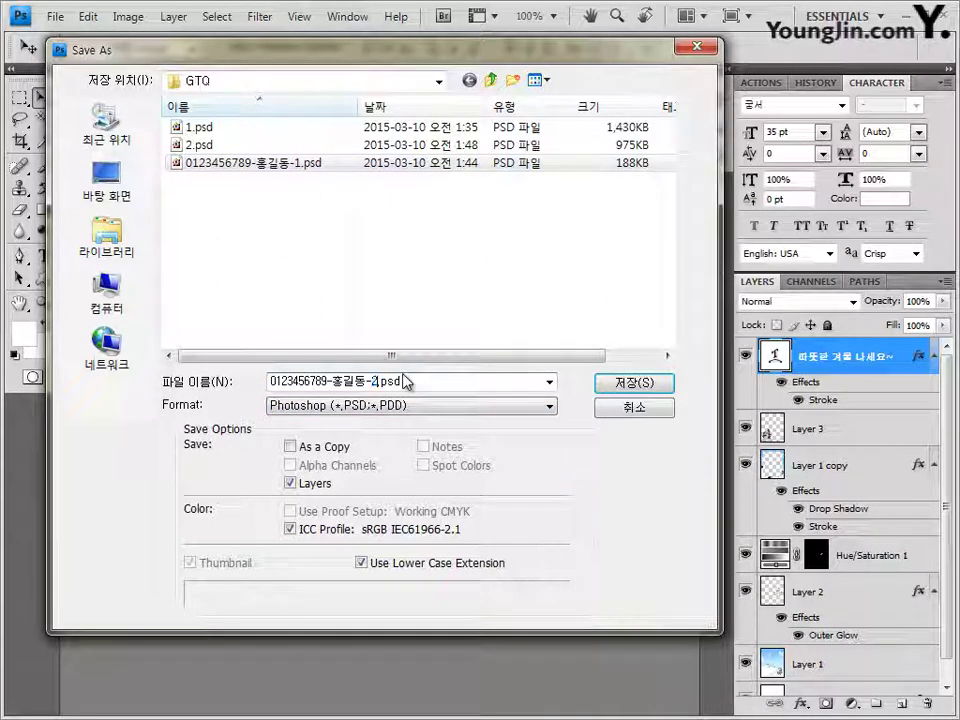
pyautogui.click(650, 383)
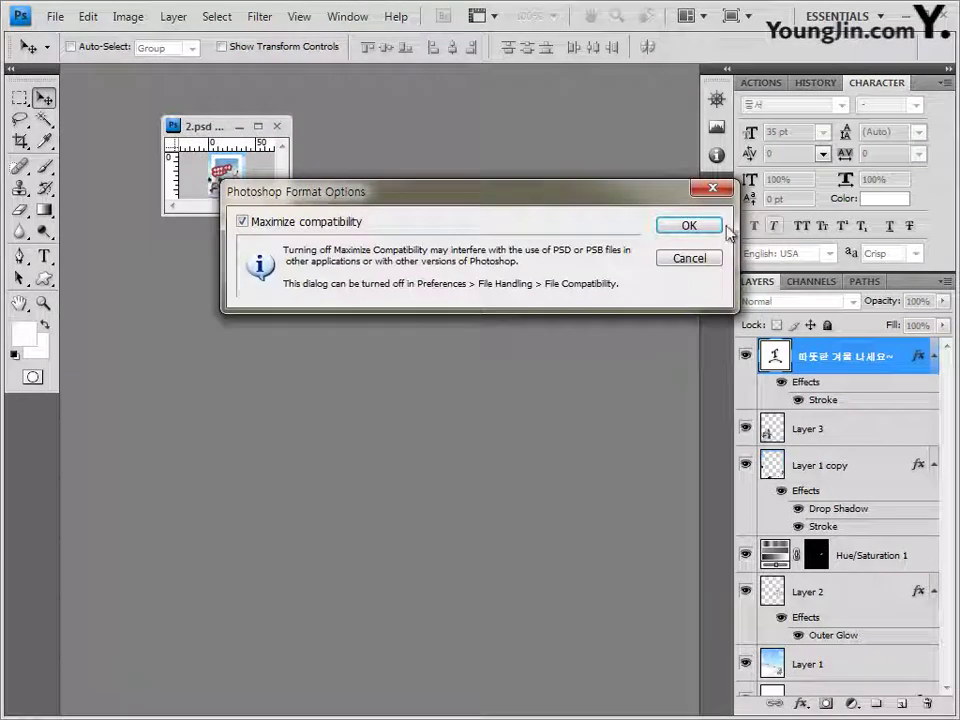
pyautogui.click(712, 226)
pyautogui.click(278, 127)
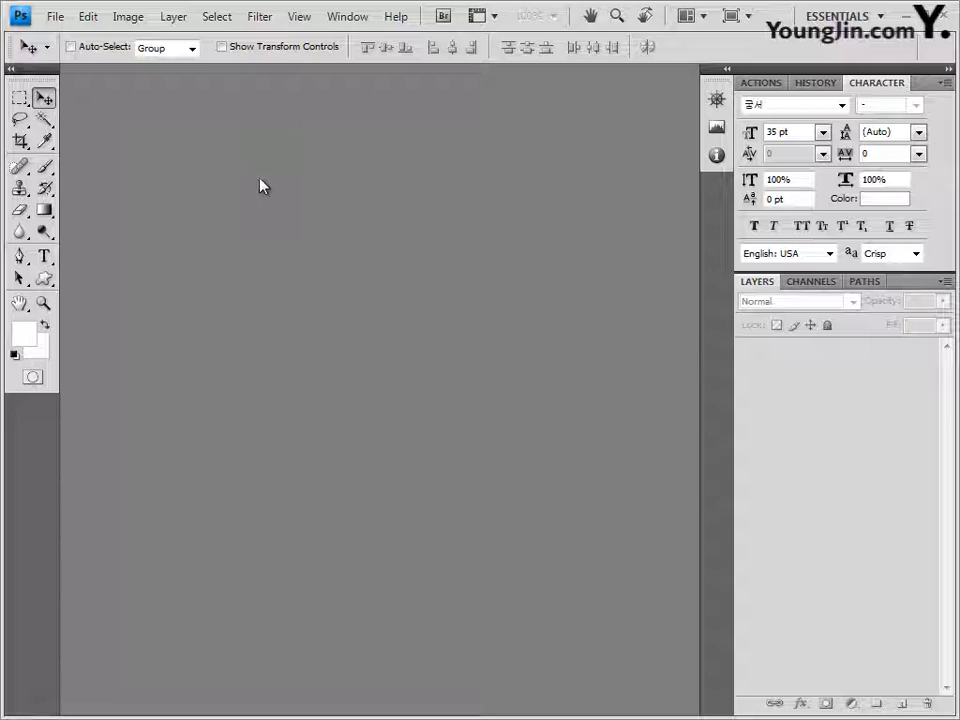
# Step: Create a new 600 × 400 pixel white document
pyautogui.hotkey('ctrl', 'n')
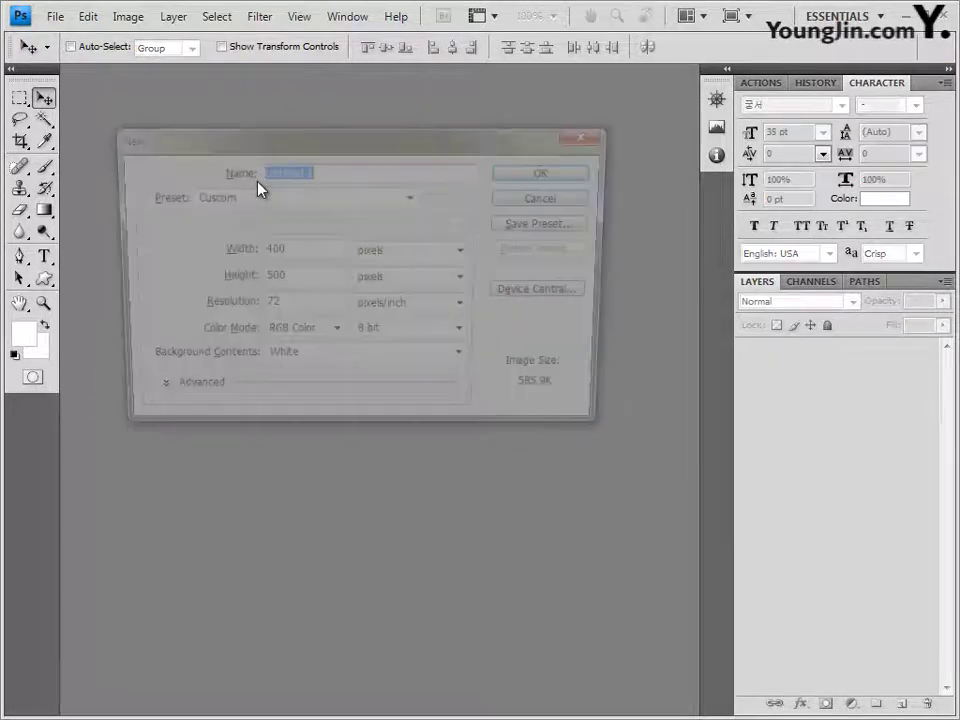
pyautogui.doubleClick(296, 255)
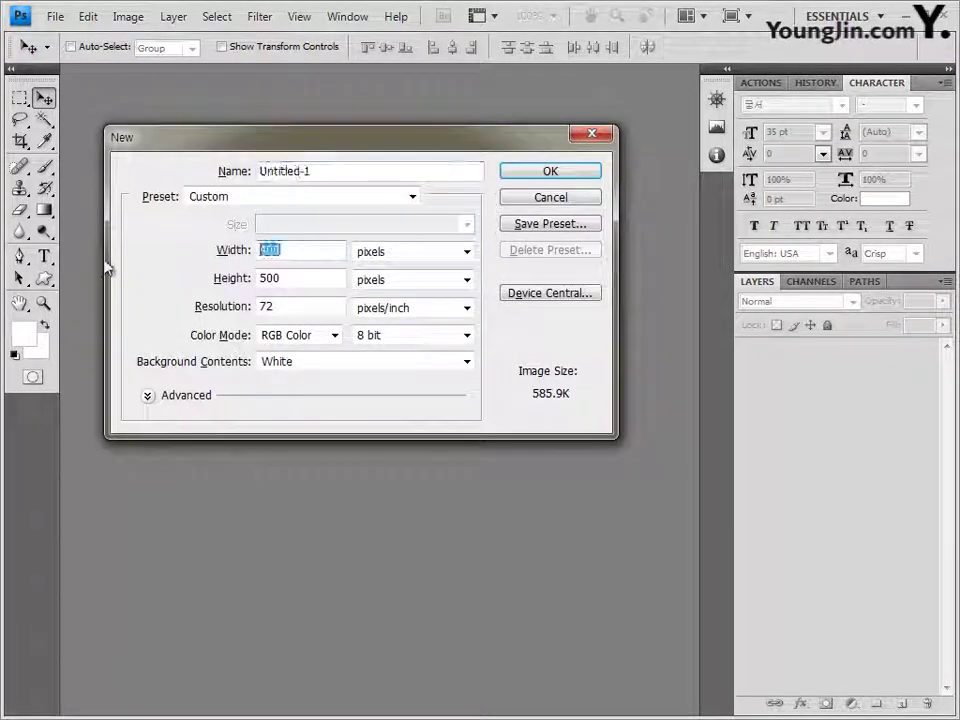
pyautogui.write('600')
pyautogui.press('Tab')
pyautogui.write('400')
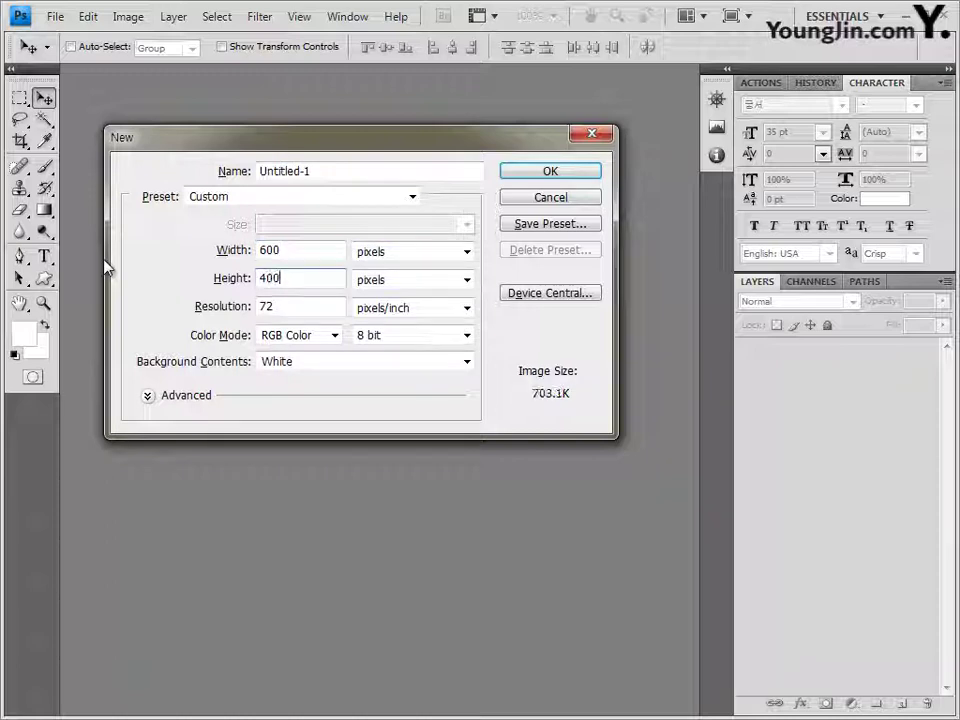
pyautogui.click(560, 177)
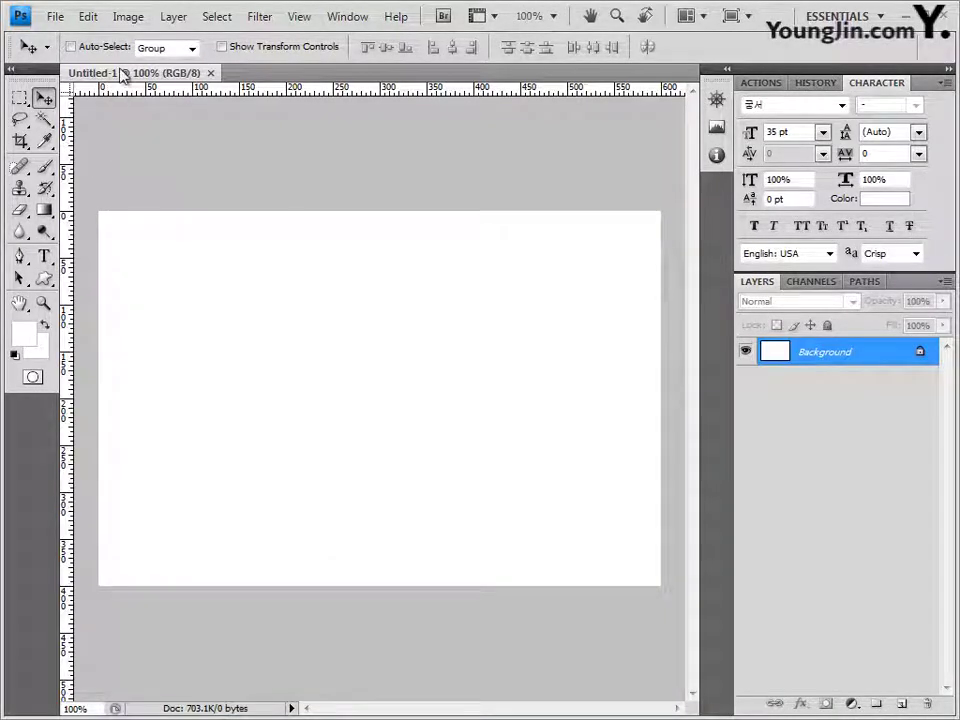
# Step: Float the new document in its own window and show the 100 px grid
pyautogui.moveTo(122, 71); pyautogui.dragTo(186, 120)
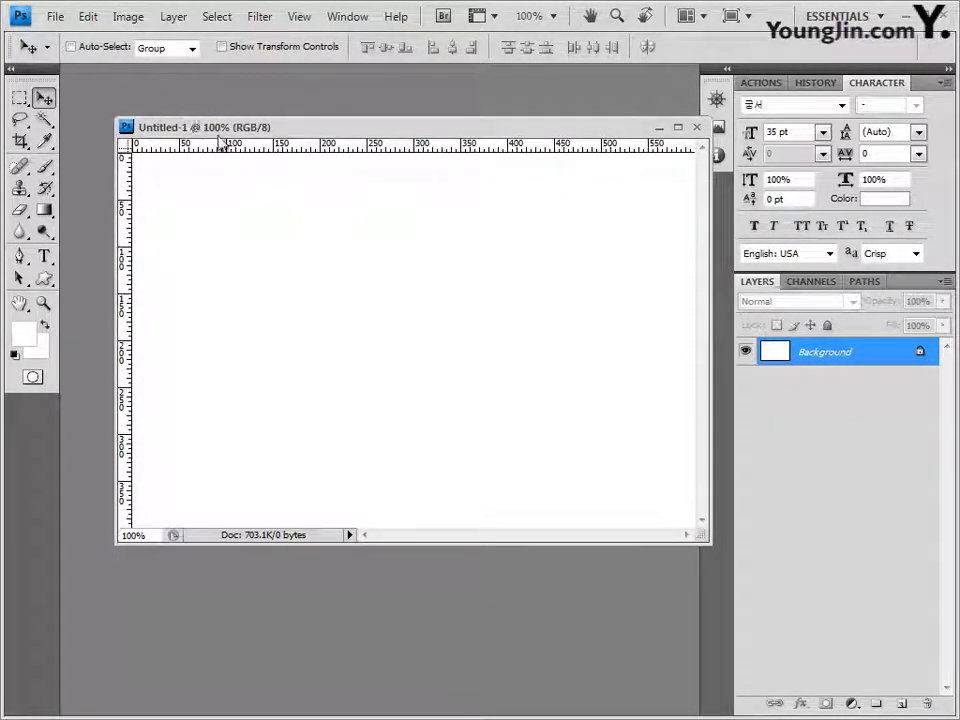
pyautogui.hotkey('ctrl', "'")
pyautogui.moveTo(263, 134); pyautogui.dragTo(227, 134)
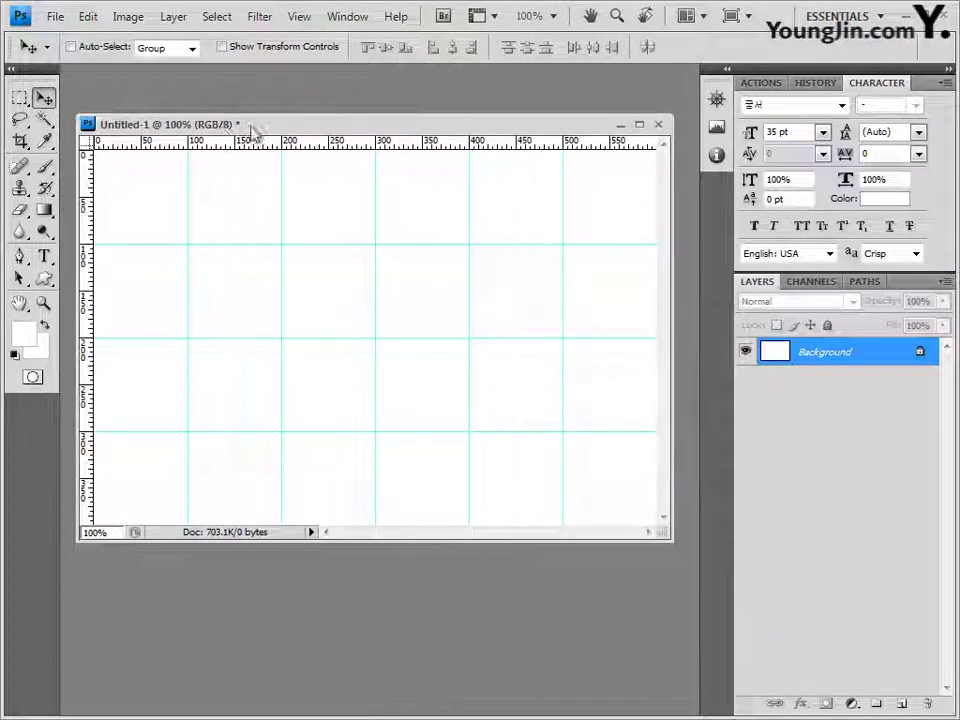
# Step: Save the blank 600×400 canvas as 3.psd in the GTQ folder
pyautogui.click(56, 16)
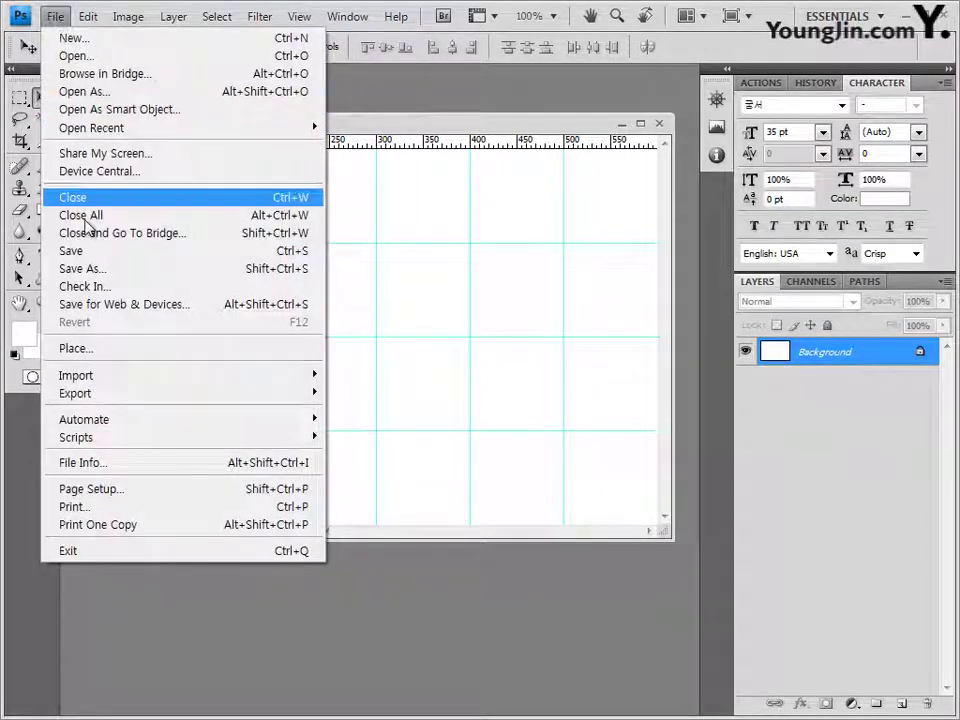
pyautogui.click(88, 251)
pyautogui.write('3')
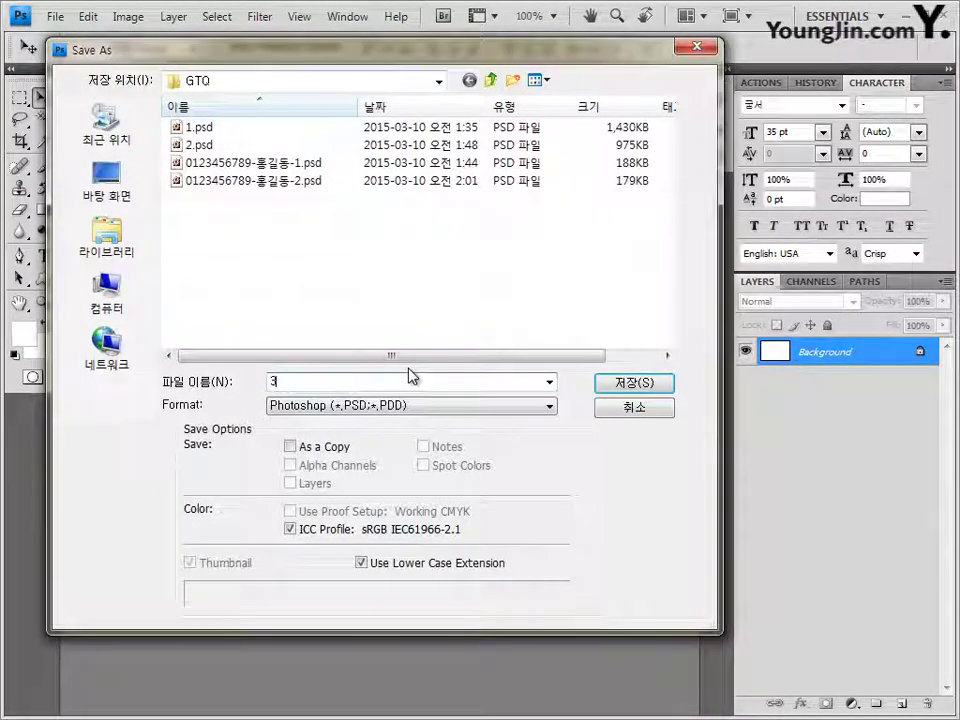
pyautogui.click(634, 384)
pyautogui.moveTo(217, 128); pyautogui.dragTo(226, 145)
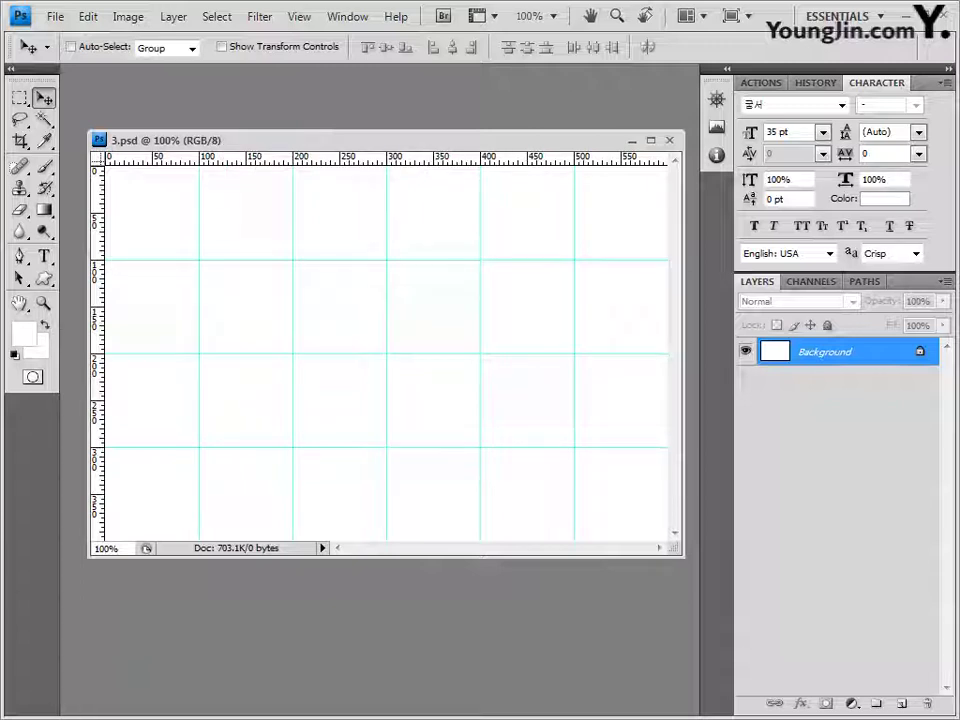
# Step: Check the foreground colour and leave it white
pyautogui.click(27, 338)
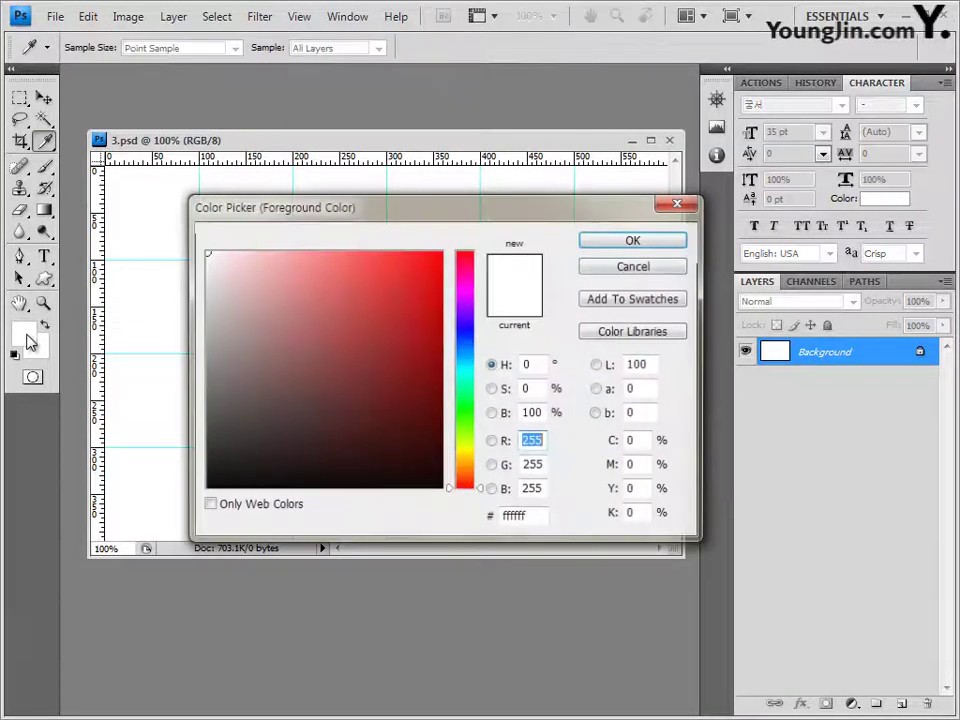
pyautogui.click(520, 516)
pyautogui.moveTo(371, 537); pyautogui.dragTo(308, 542)
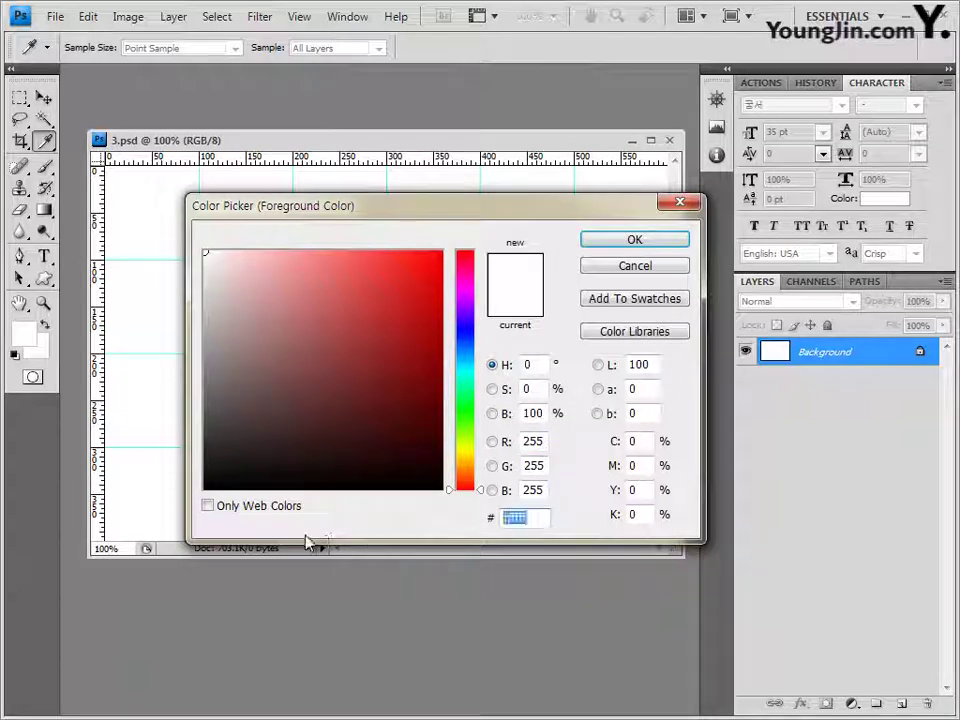
pyautogui.click(673, 266)
# Step: Set the background colour to orange hex c87c23
pyautogui.click(36, 345)
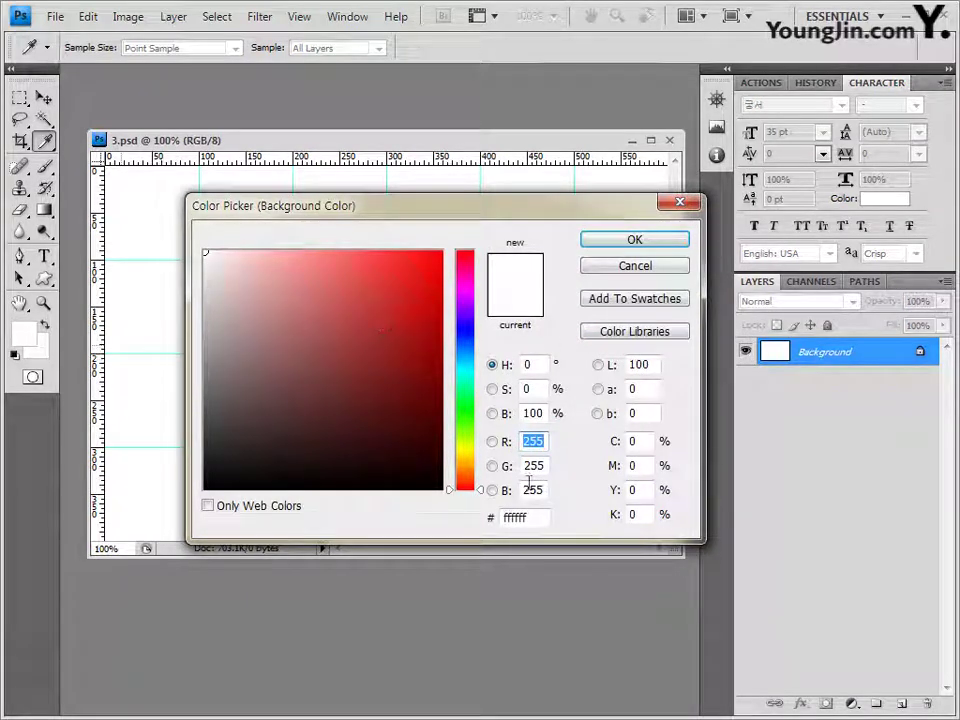
pyautogui.click(536, 517)
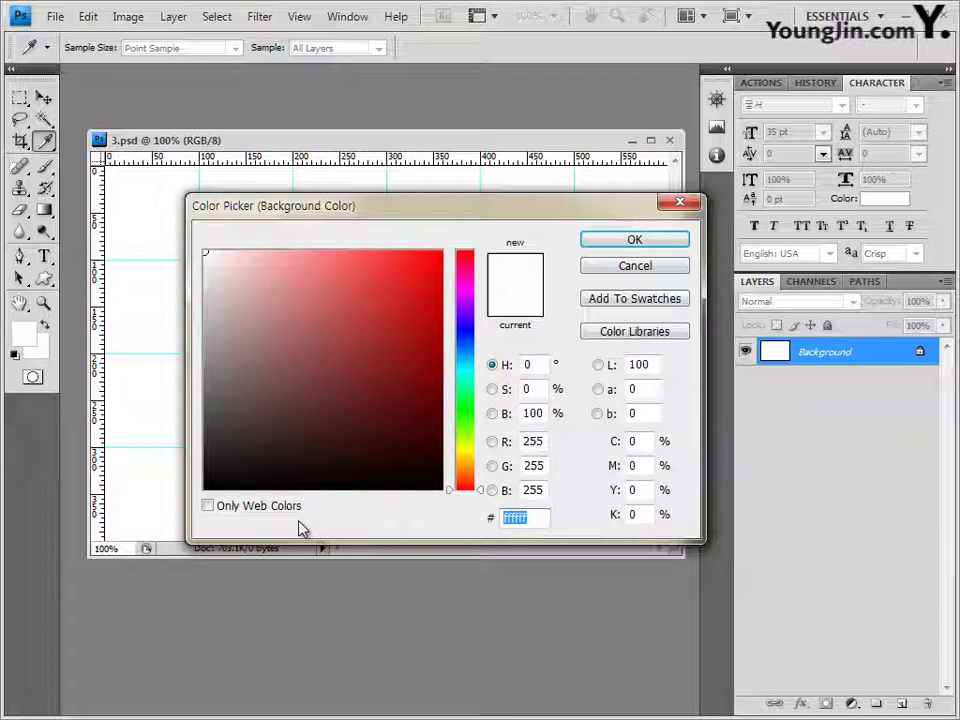
pyautogui.write('c8')
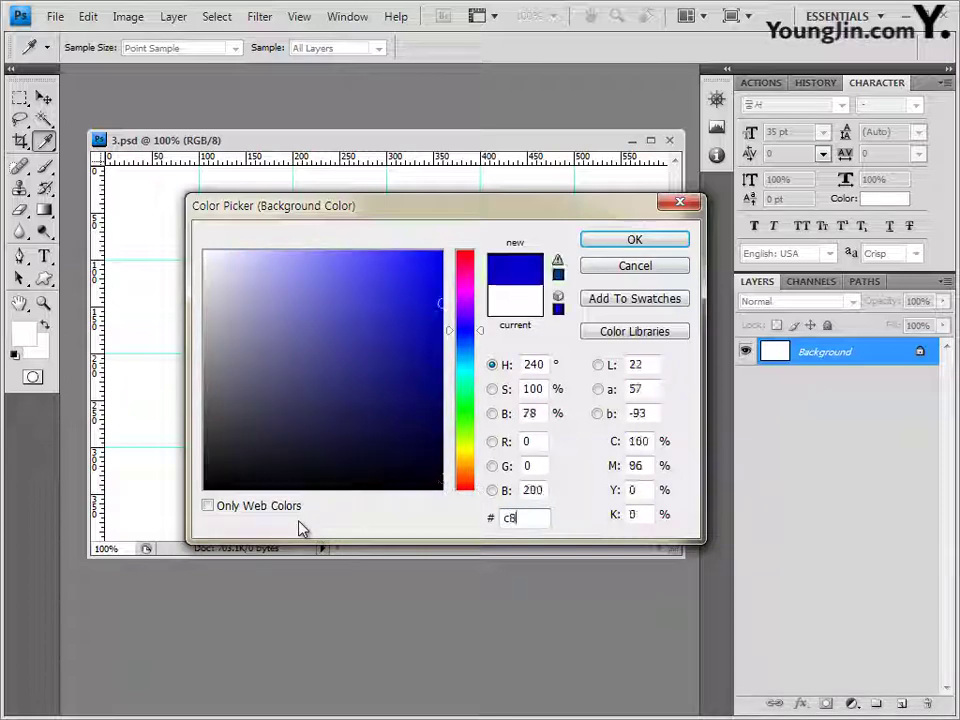
pyautogui.write('7c23')
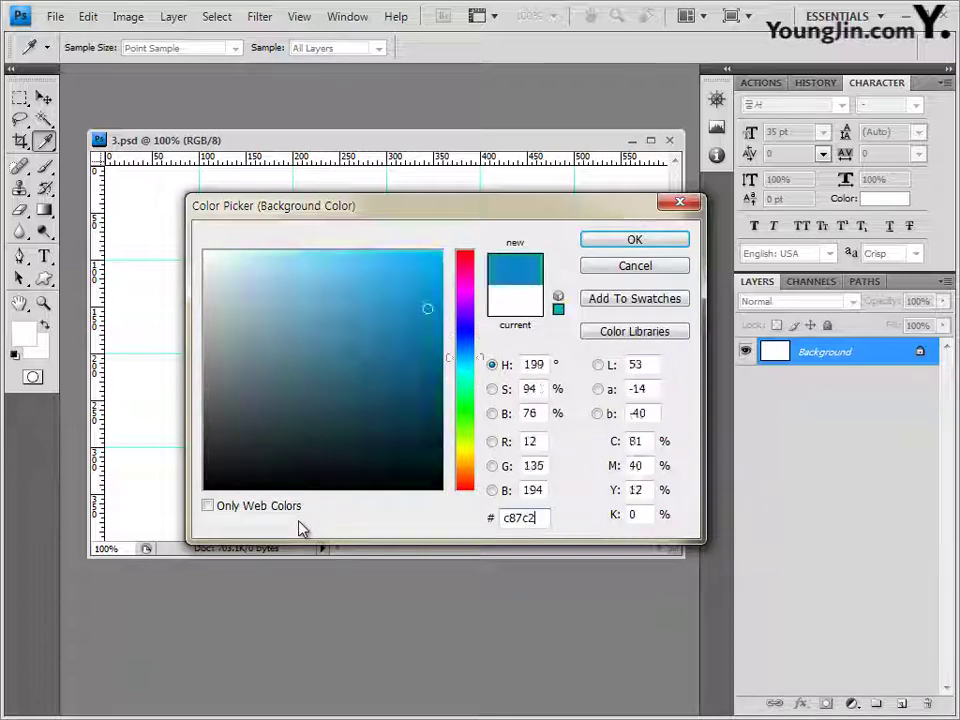
pyautogui.click(655, 243)
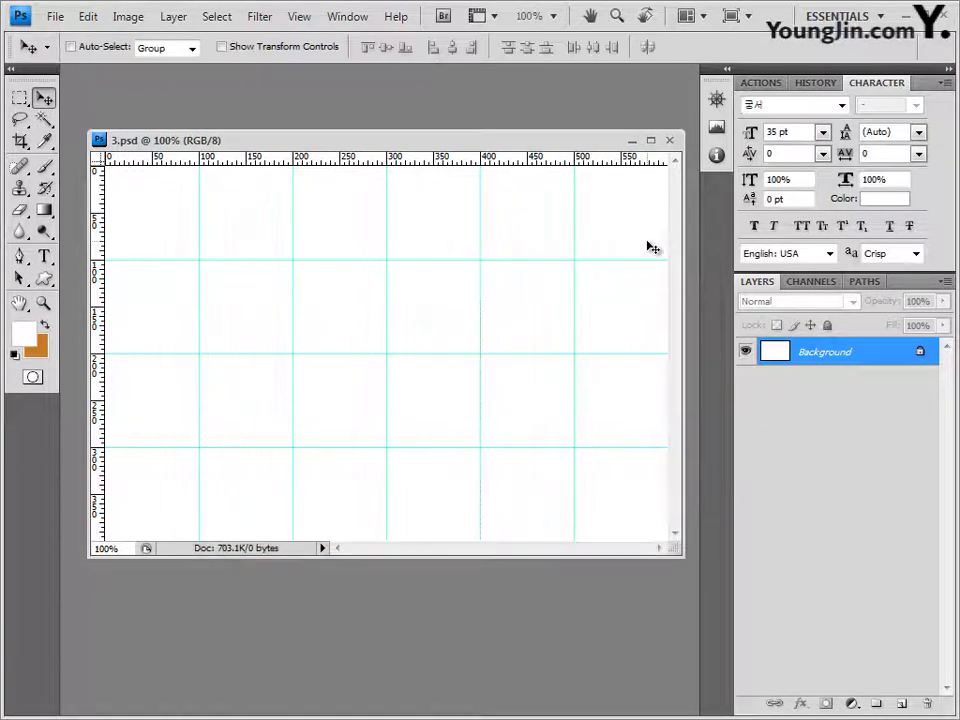
# Step: Fill the Background top-to-bottom with a non-reversed Foreground to Background white-to-orange gradient
pyautogui.click(44, 211)
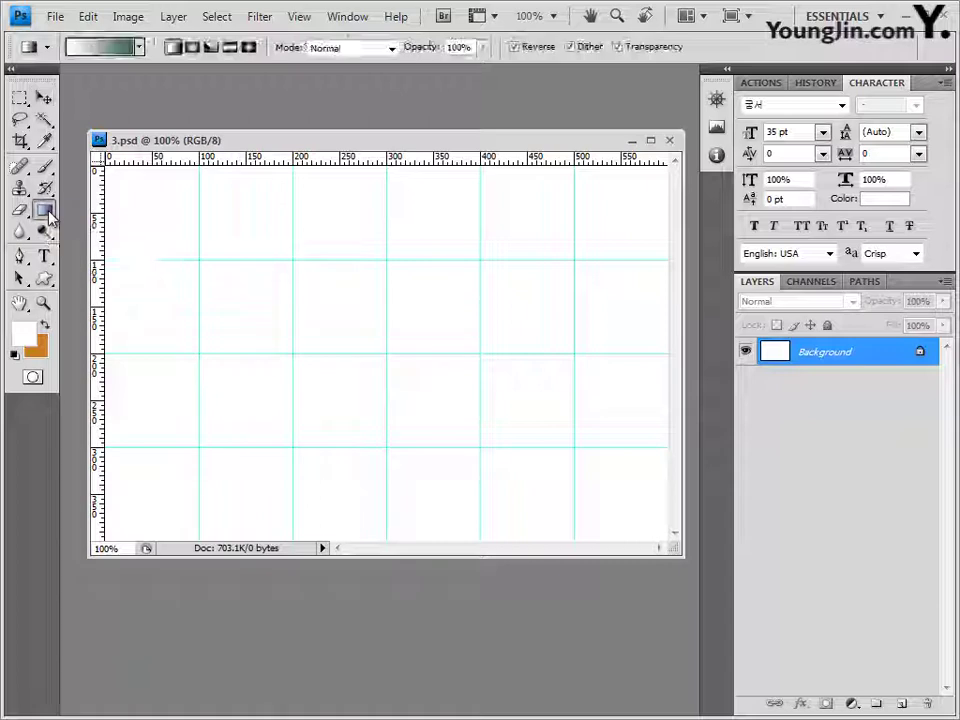
pyautogui.click(128, 47)
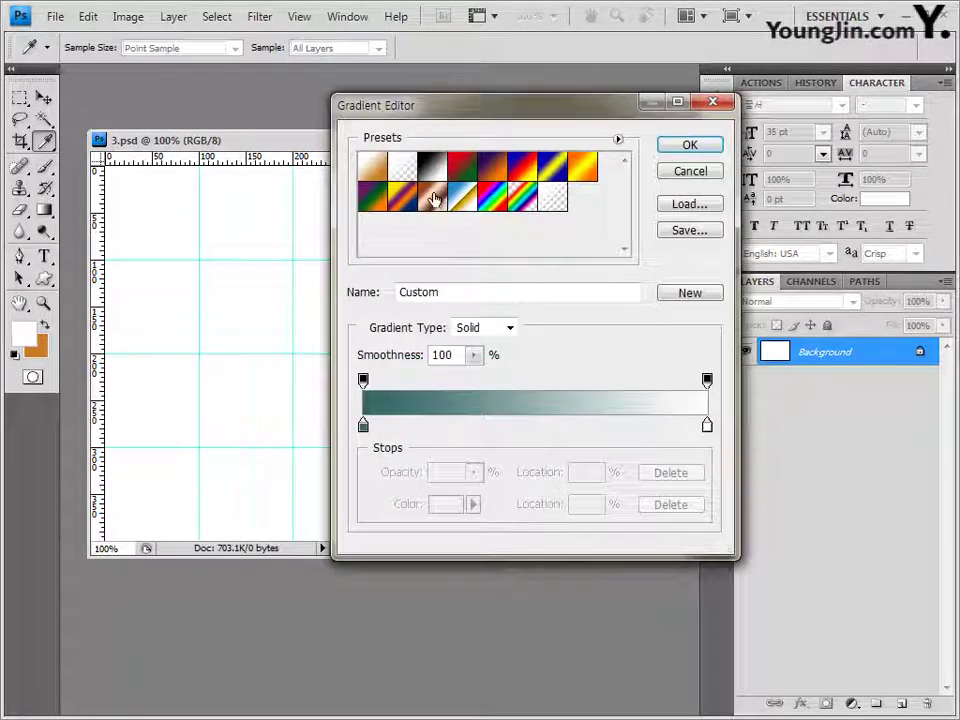
pyautogui.click(372, 172)
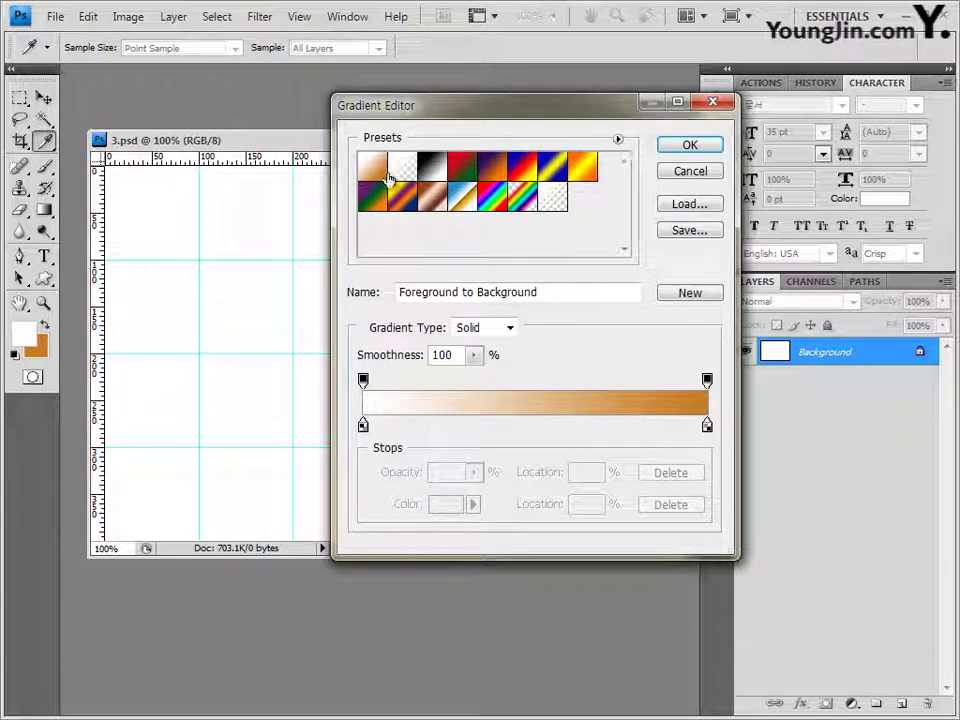
pyautogui.click(682, 147)
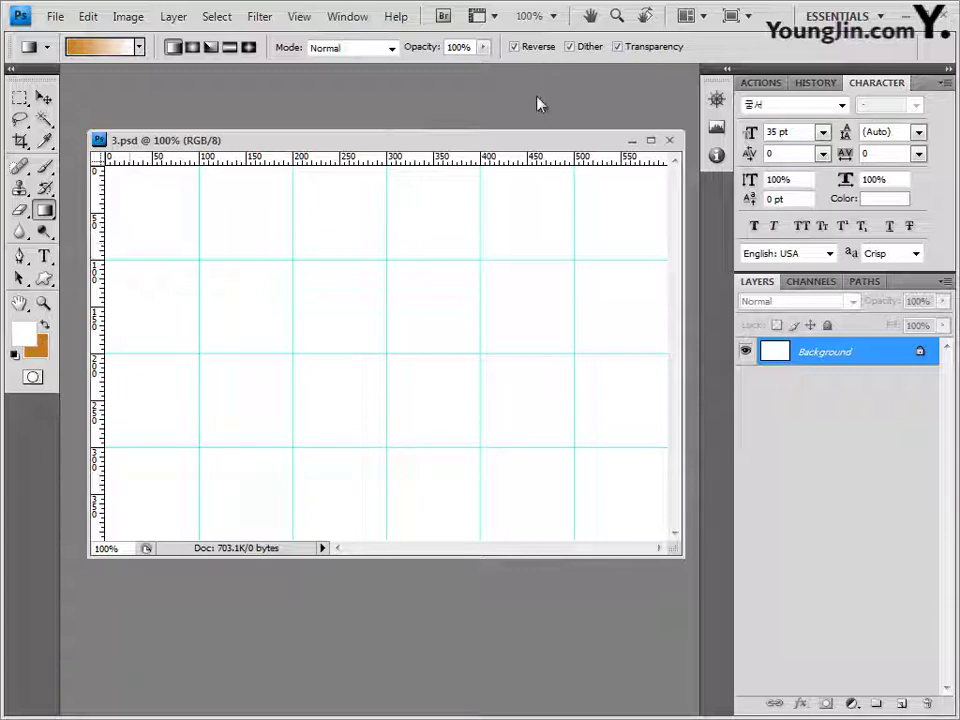
pyautogui.click(515, 48)
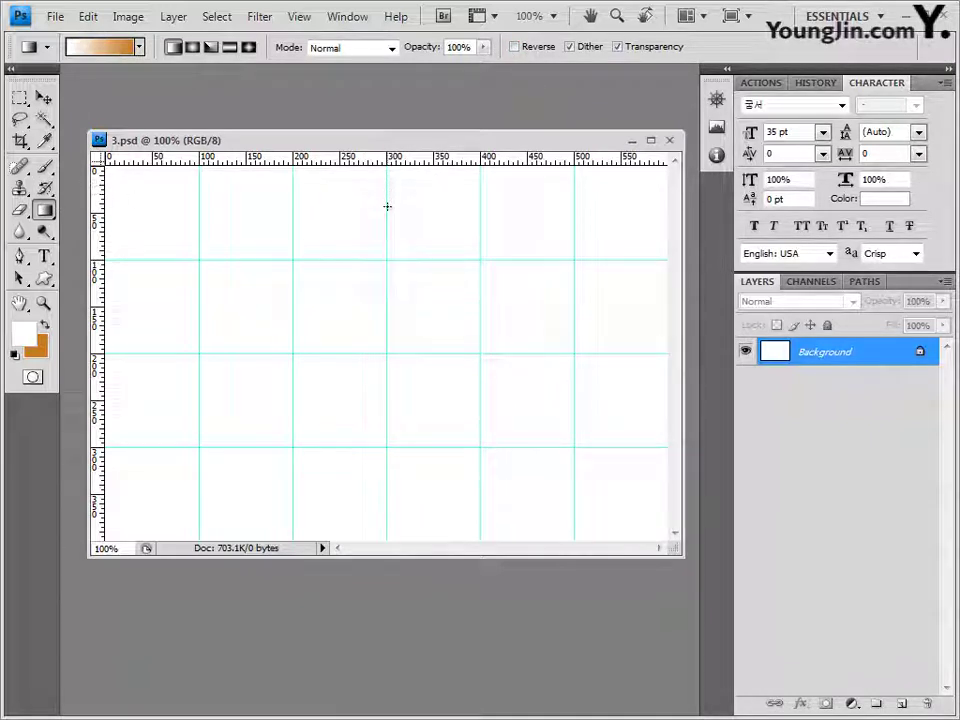
pyautogui.moveTo(386, 246); pyautogui.dragTo(386, 414)
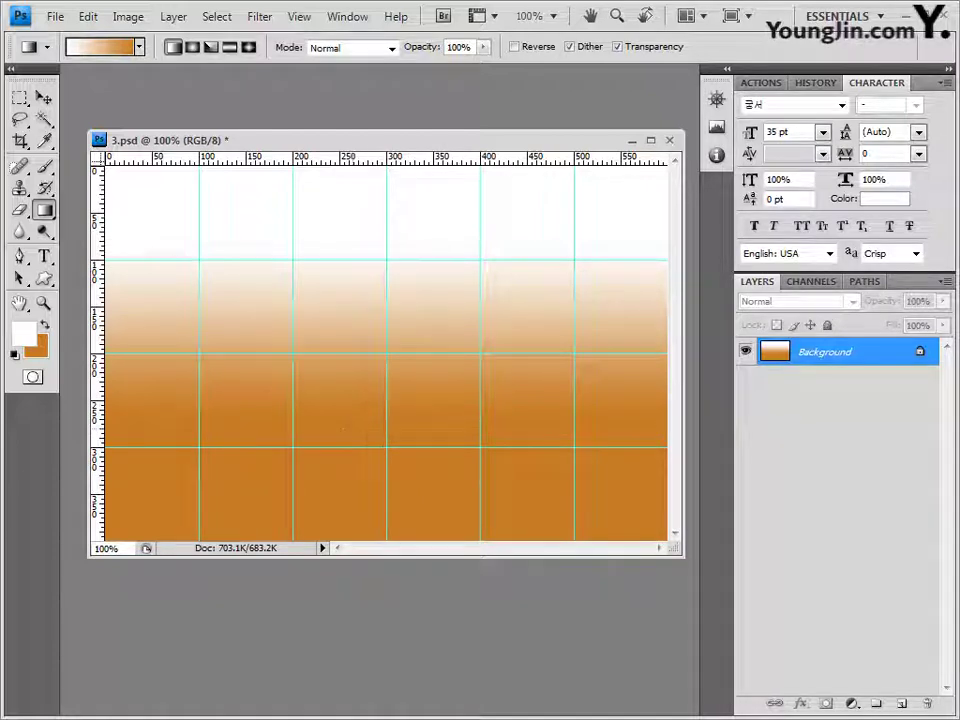
pyautogui.hotkey('alt', 'Tab')
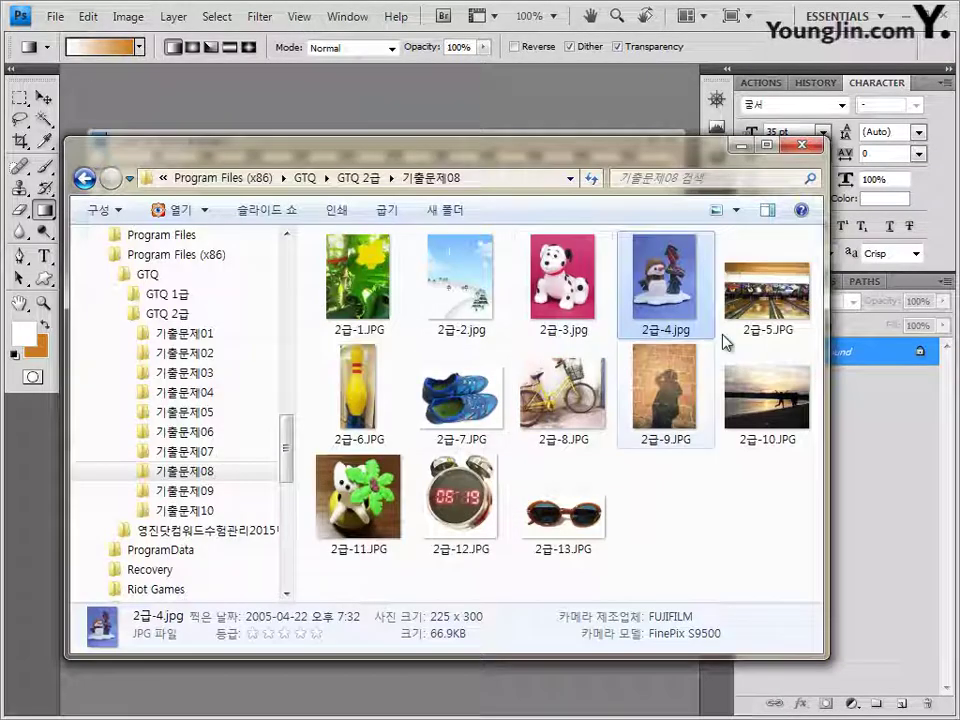
# Step: Open 2급-5.JPG, select all of it, close it, and paste it into 3.psd as Layer 1
pyautogui.moveTo(766, 300); pyautogui.dragTo(294, 90)
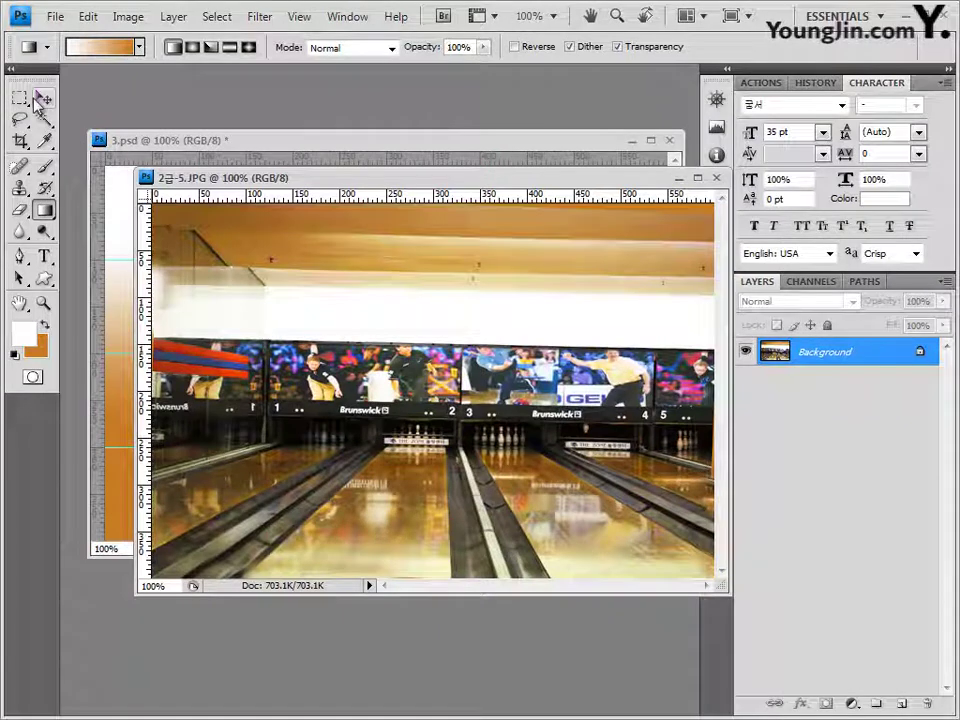
pyautogui.click(43, 98)
pyautogui.hotkey('ctrl', 'a')
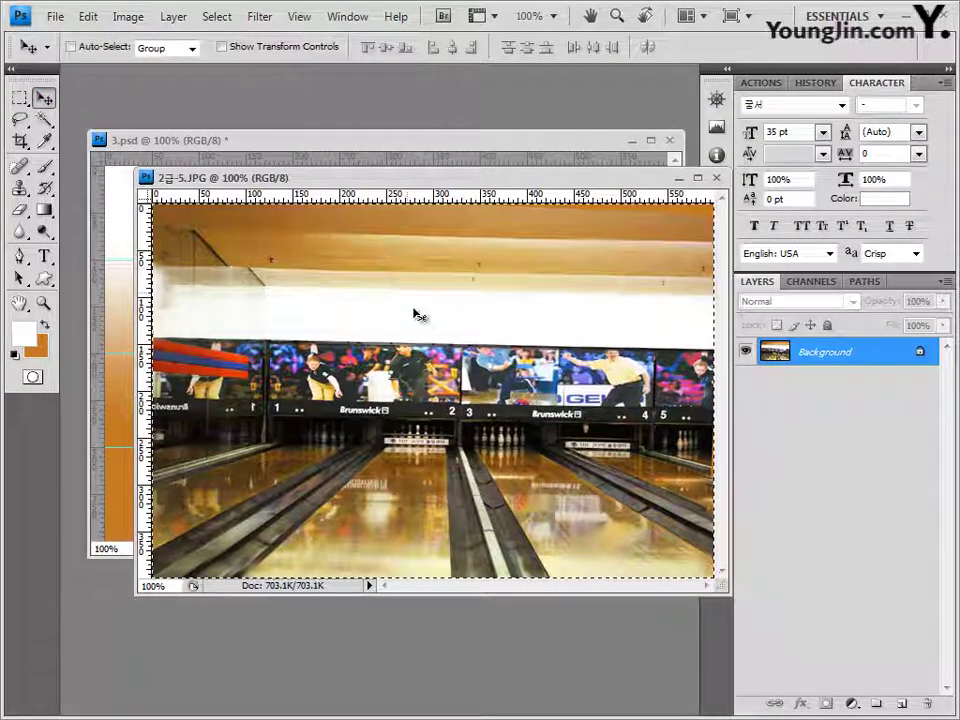
pyautogui.click(716, 180)
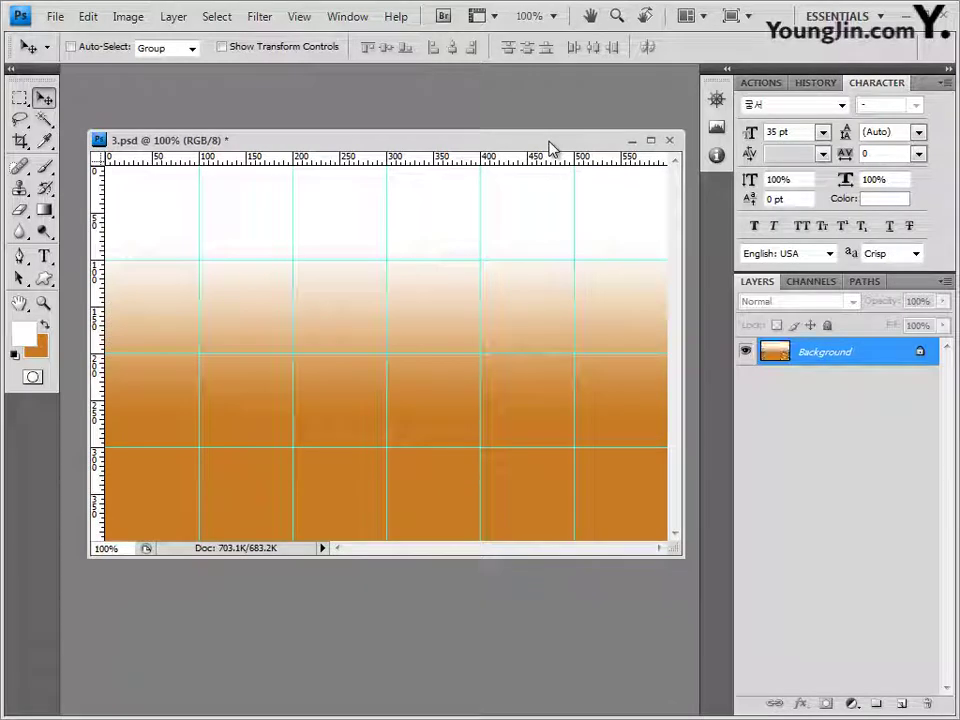
pyautogui.hotkey('ctrl', 'v')
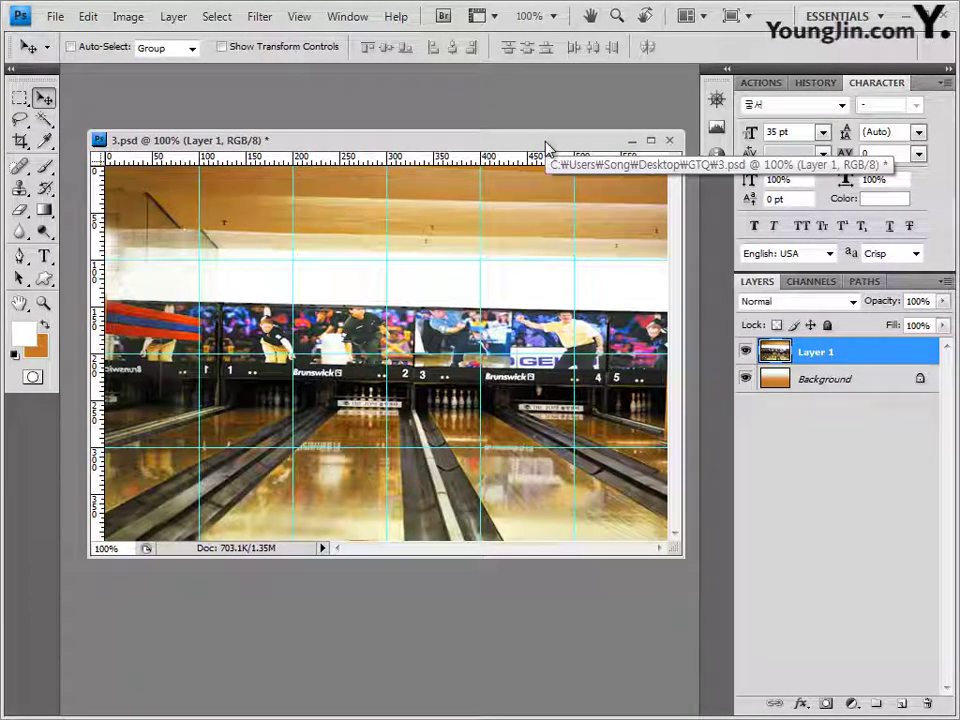
# Step: Apply Filter > Pixelate > Facet to the bowling-alley photo layer
pyautogui.click(262, 18)
pyautogui.moveTo(360, 246)
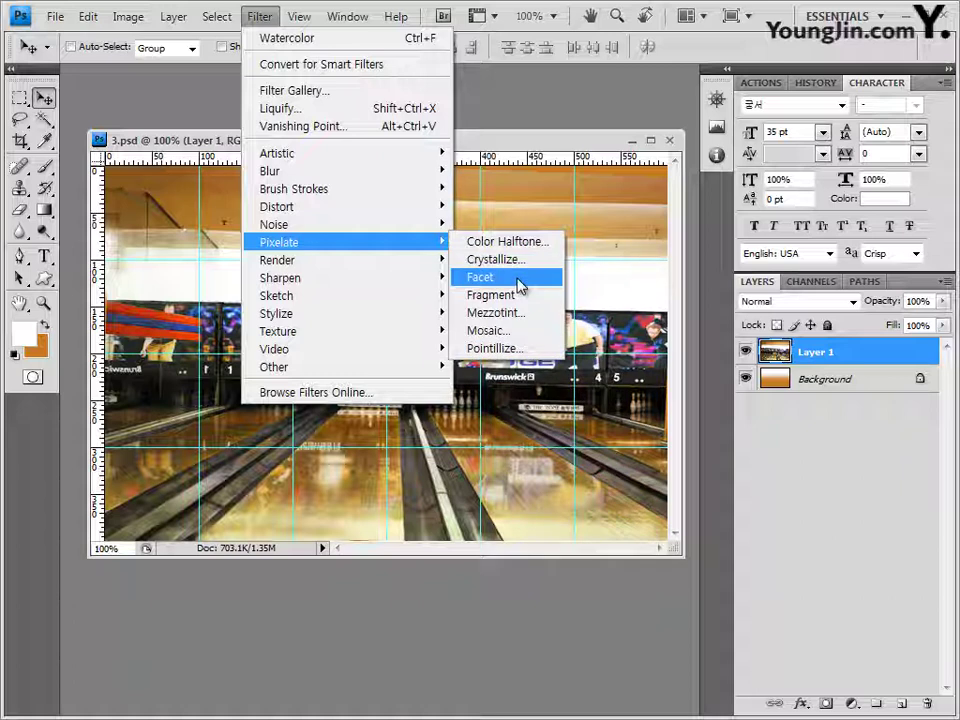
pyautogui.click(520, 286)
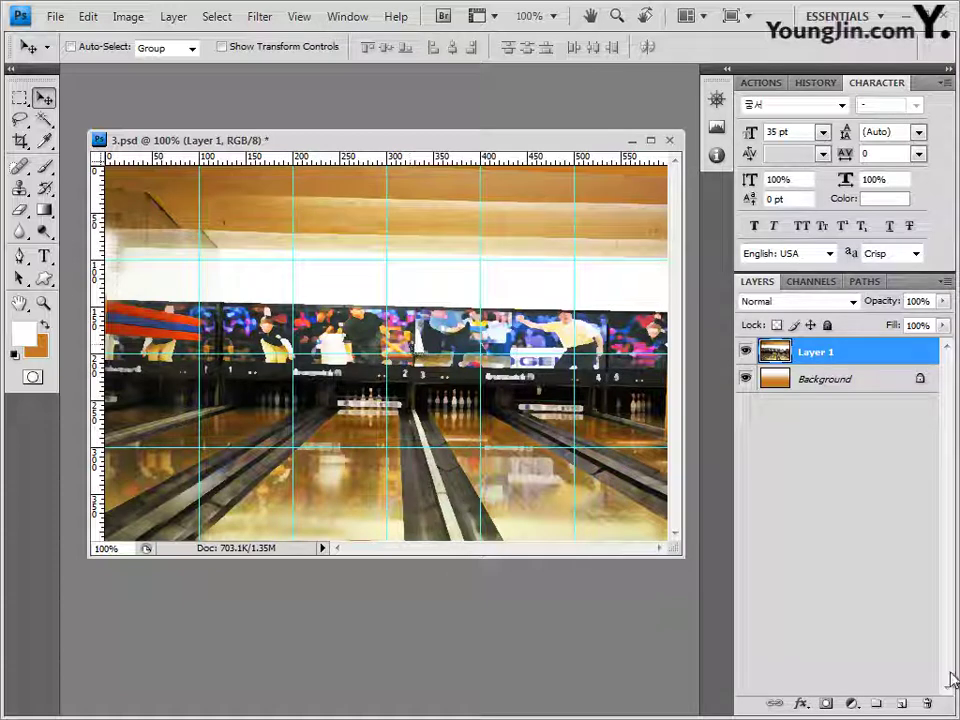
# Step: Add a layer mask to Layer 1 and choose the Black, White gradient preset
pyautogui.click(826, 705)
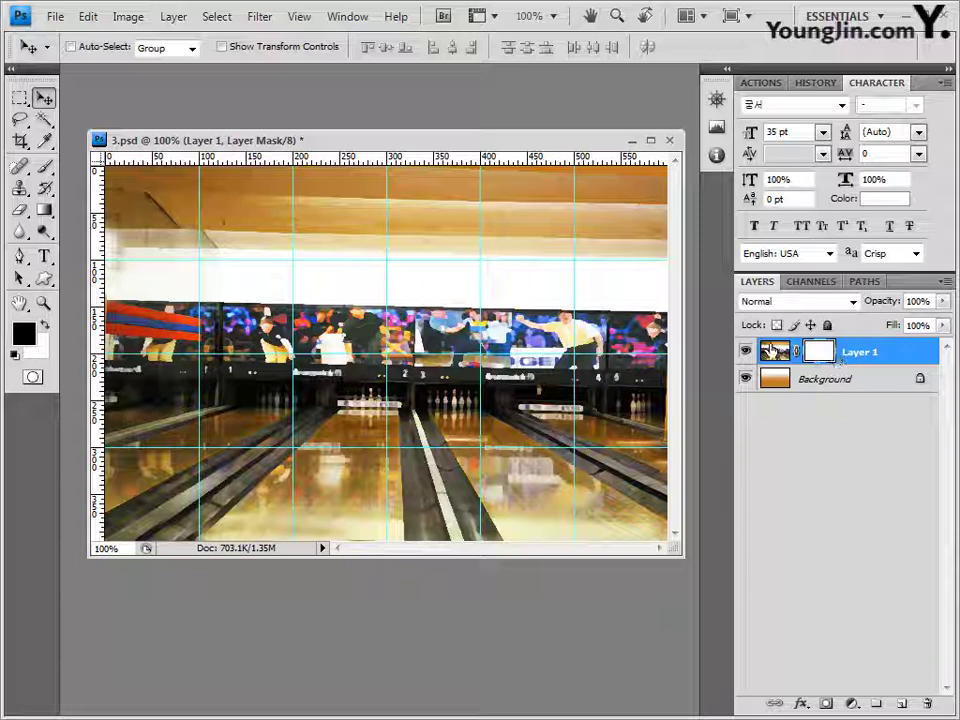
pyautogui.click(44, 210)
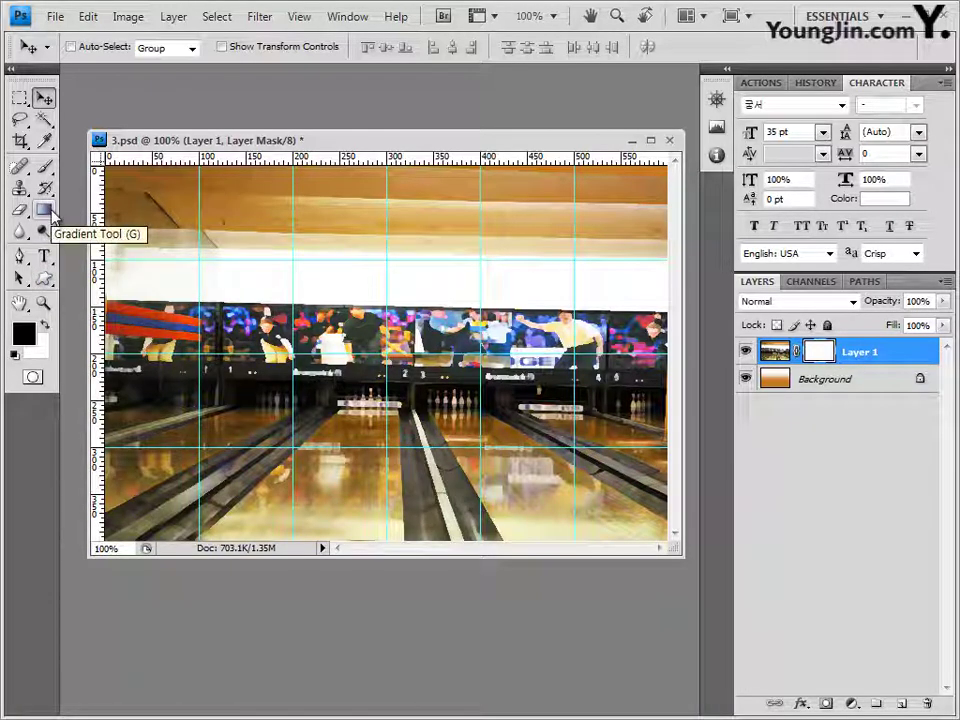
pyautogui.click(51, 212)
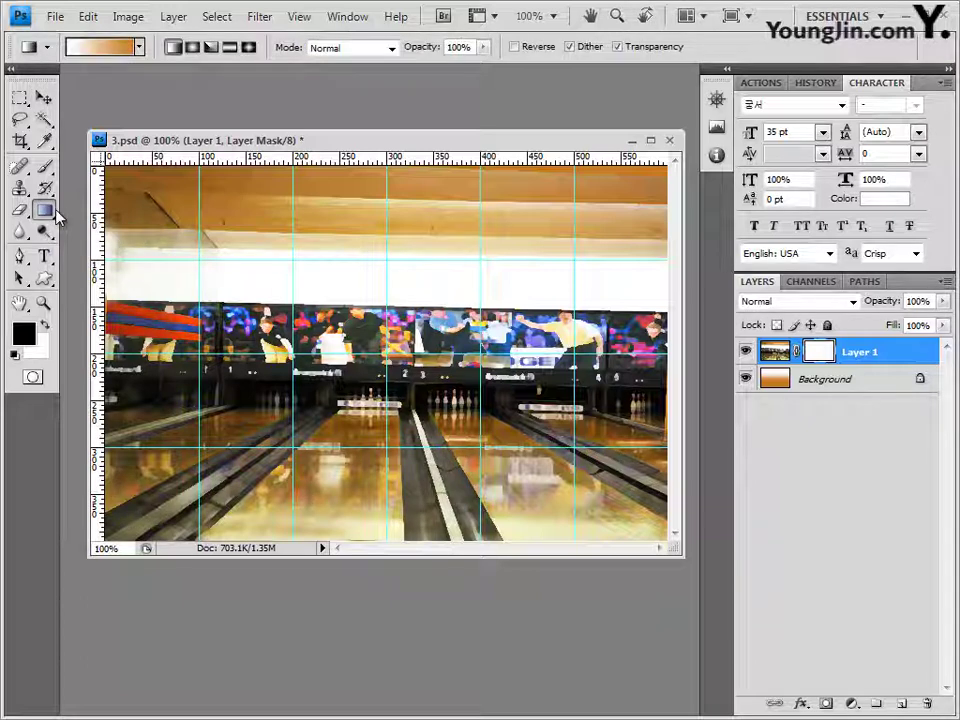
pyautogui.click(86, 46)
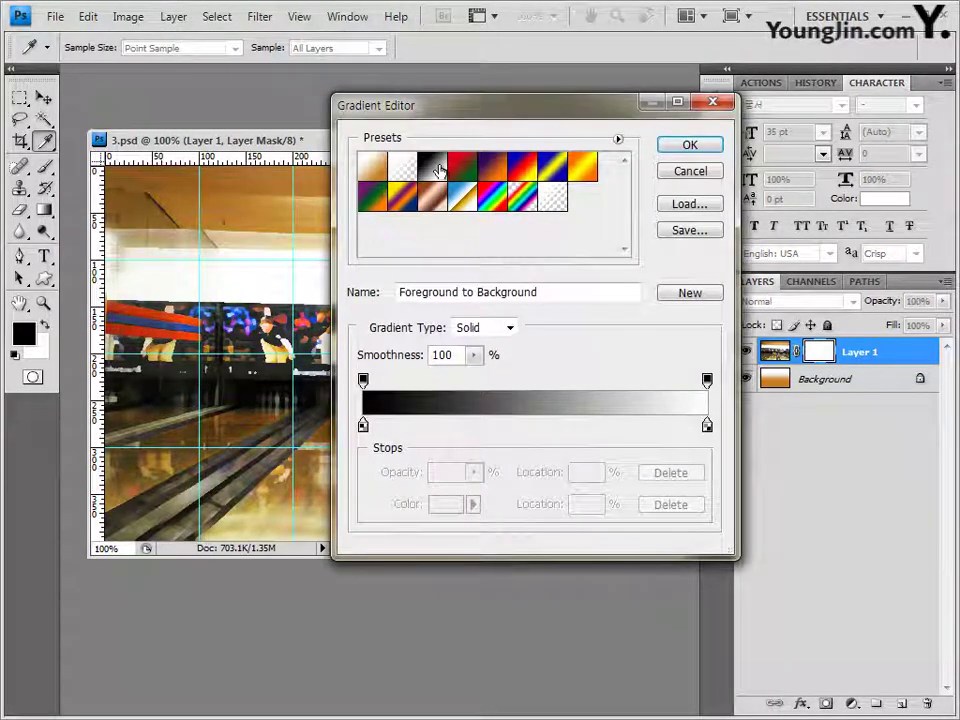
pyautogui.click(438, 170)
pyautogui.click(689, 147)
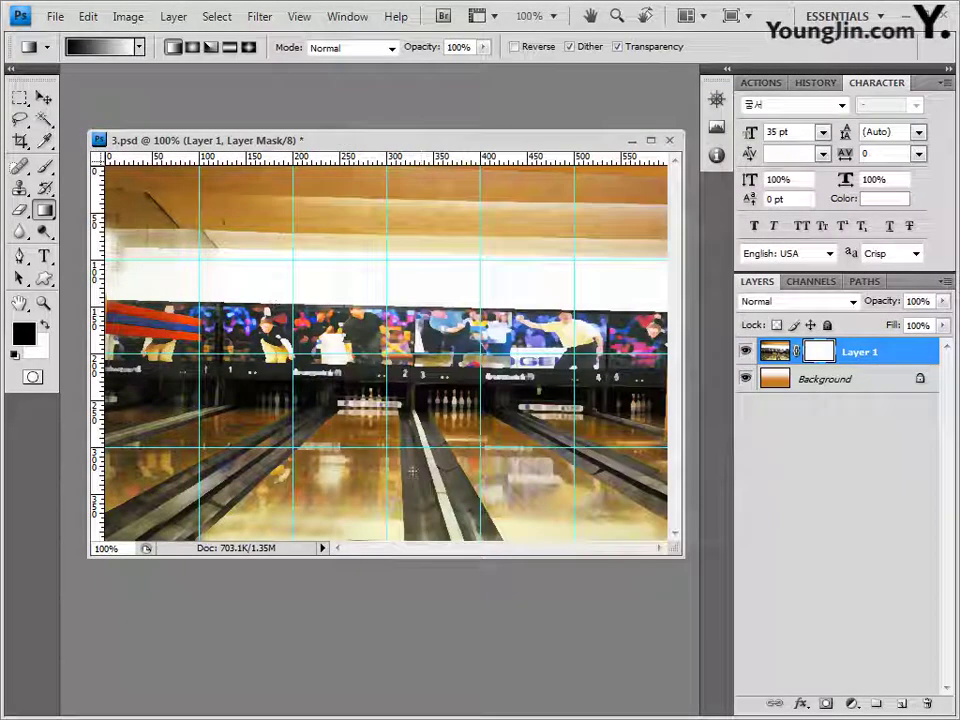
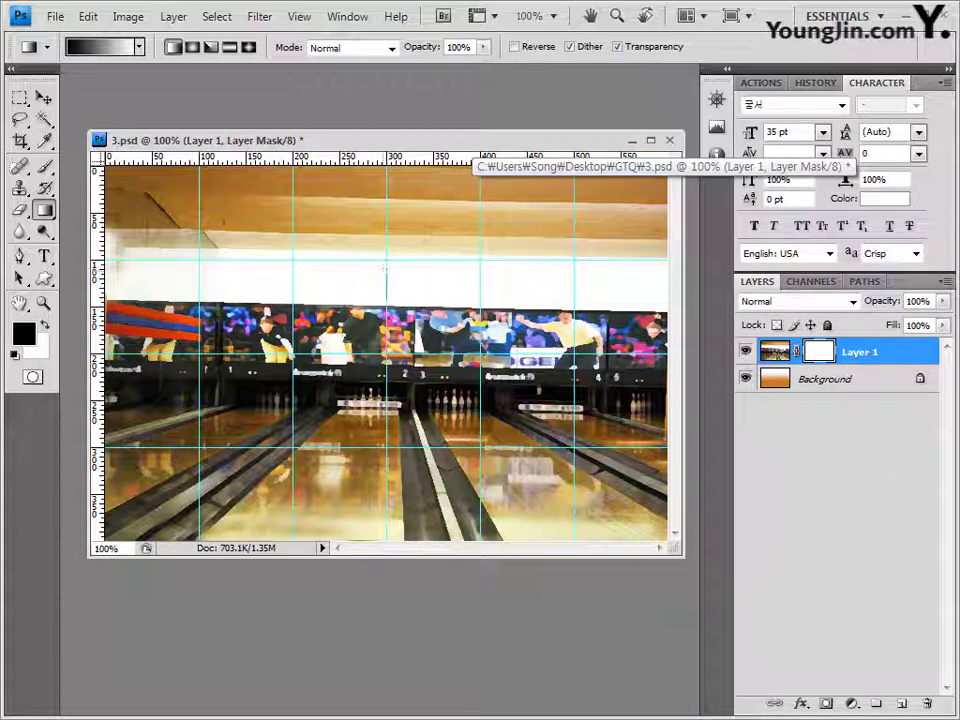
# Step: Drag a vertical gradient on Layer 1's mask so the bowling photo's top fades out
pyautogui.moveTo(385, 268); pyautogui.dragTo(386, 332)
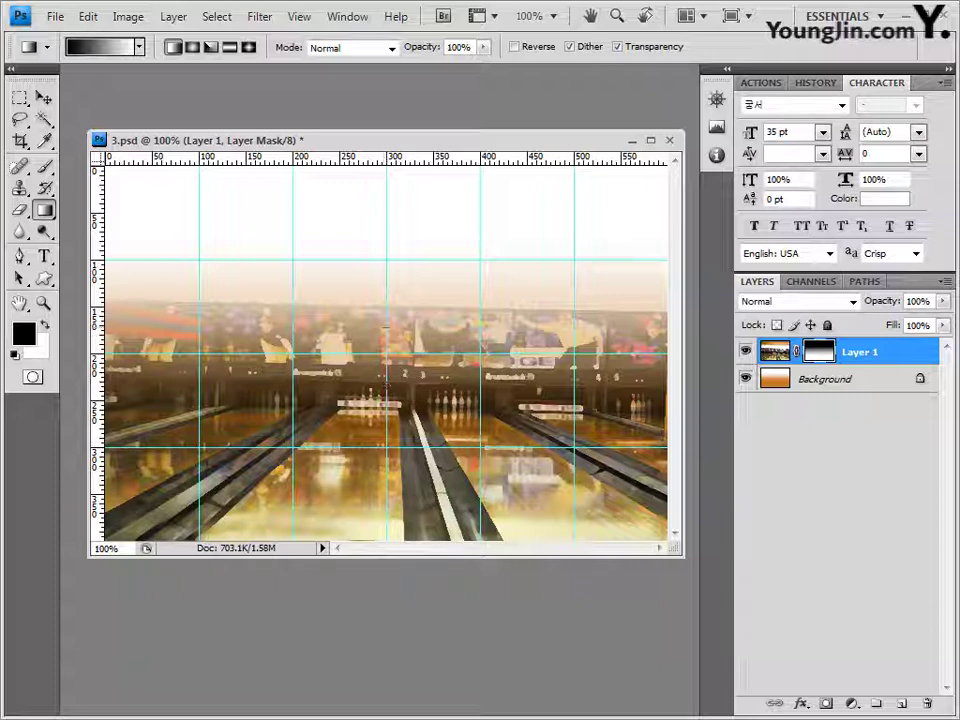
pyautogui.moveTo(386, 327); pyautogui.dragTo(432, 400)
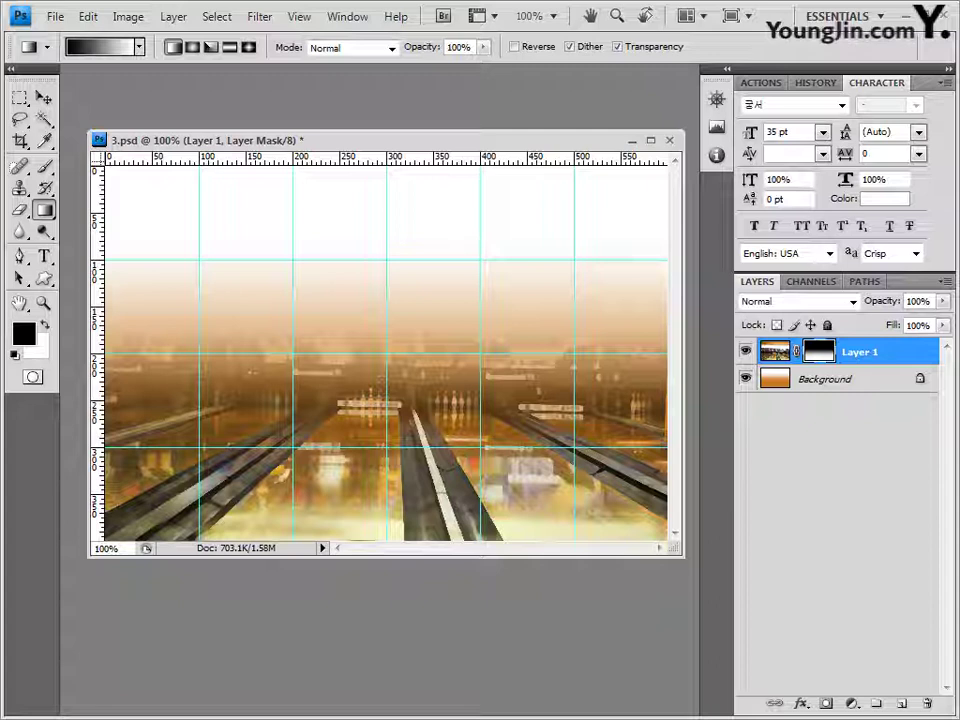
pyautogui.hotkey('alt', 'Tab')
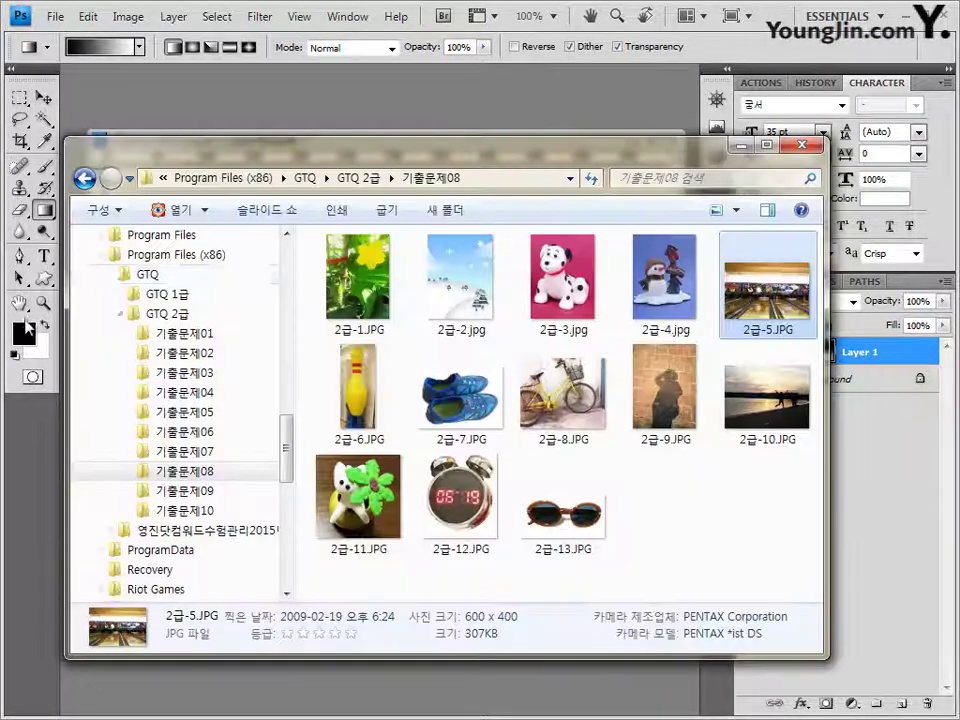
# Step: Bring in 2급-6.JPG, select the yellow bowling pin with Quick Selection, and close the photo
pyautogui.moveTo(375, 405); pyautogui.dragTo(343, 107)
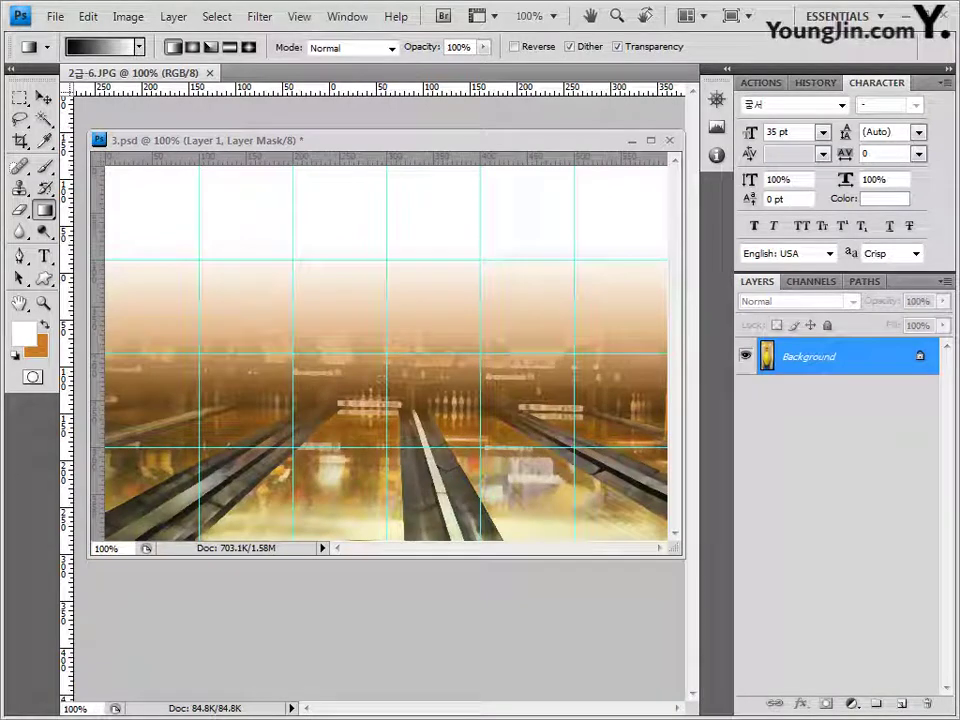
pyautogui.moveTo(100, 73); pyautogui.dragTo(447, 296)
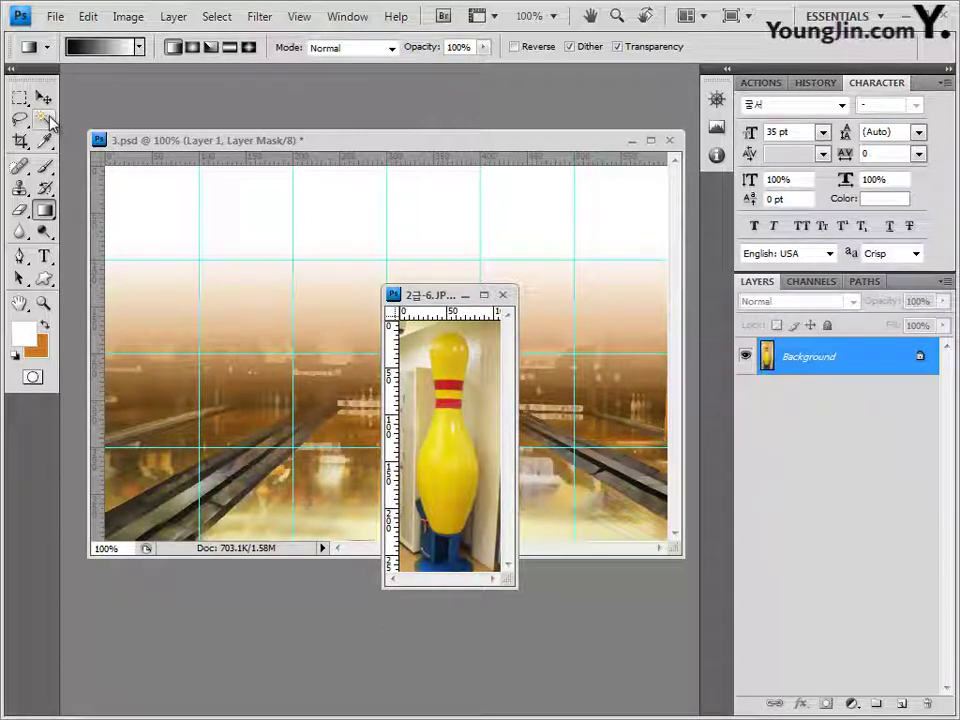
pyautogui.moveTo(46, 120)
pyautogui.mouseDown()
pyautogui.moveTo(79, 127)
pyautogui.moveTo(92, 119)
pyautogui.mouseUp()
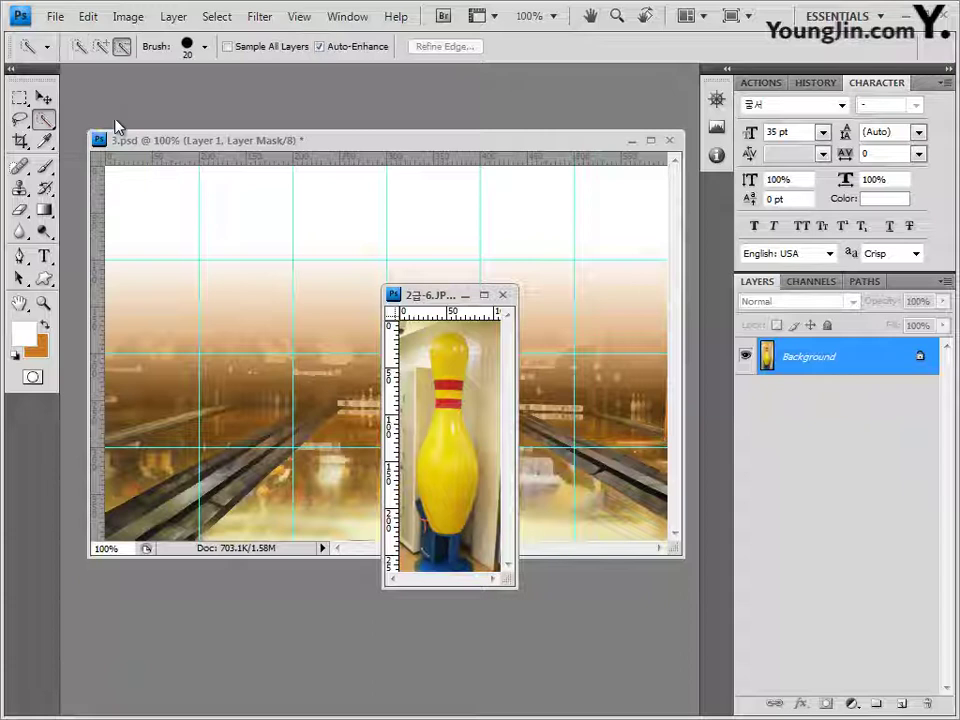
pyautogui.click(188, 47)
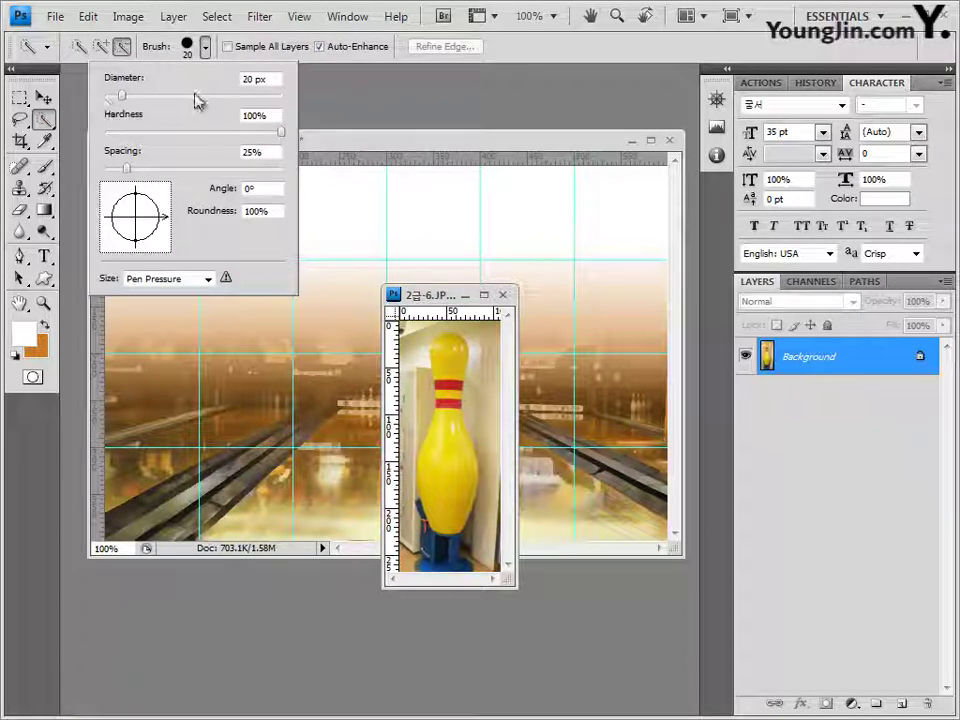
pyautogui.click(336, 227)
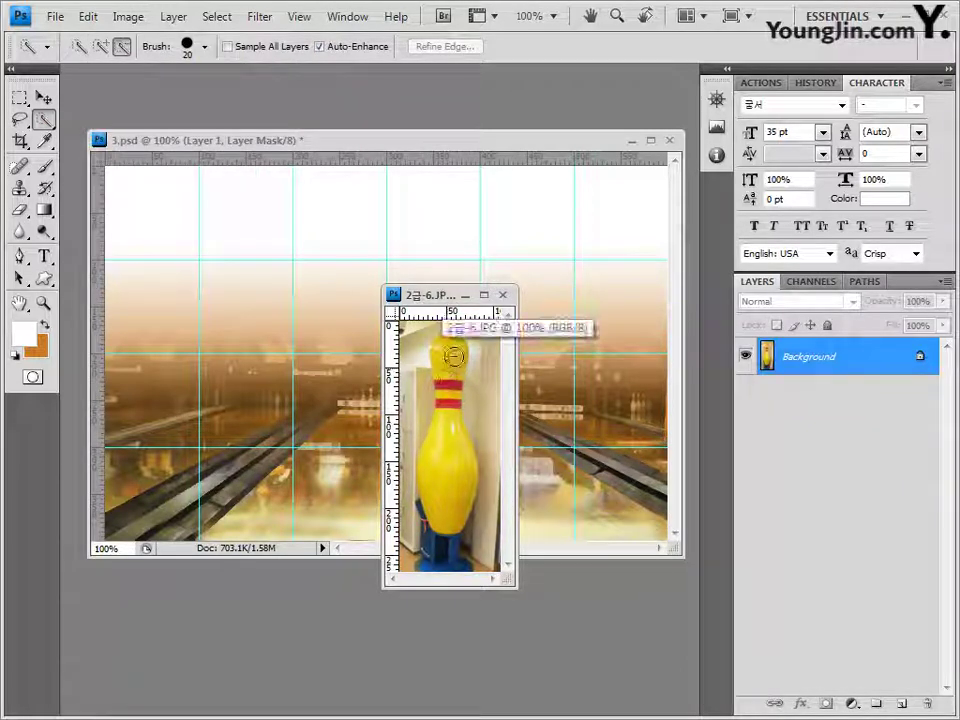
pyautogui.moveTo(452, 360)
pyautogui.mouseDown()
pyautogui.moveTo(452, 343)
pyautogui.moveTo(435, 490)
pyautogui.moveTo(448, 502)
pyautogui.mouseUp()
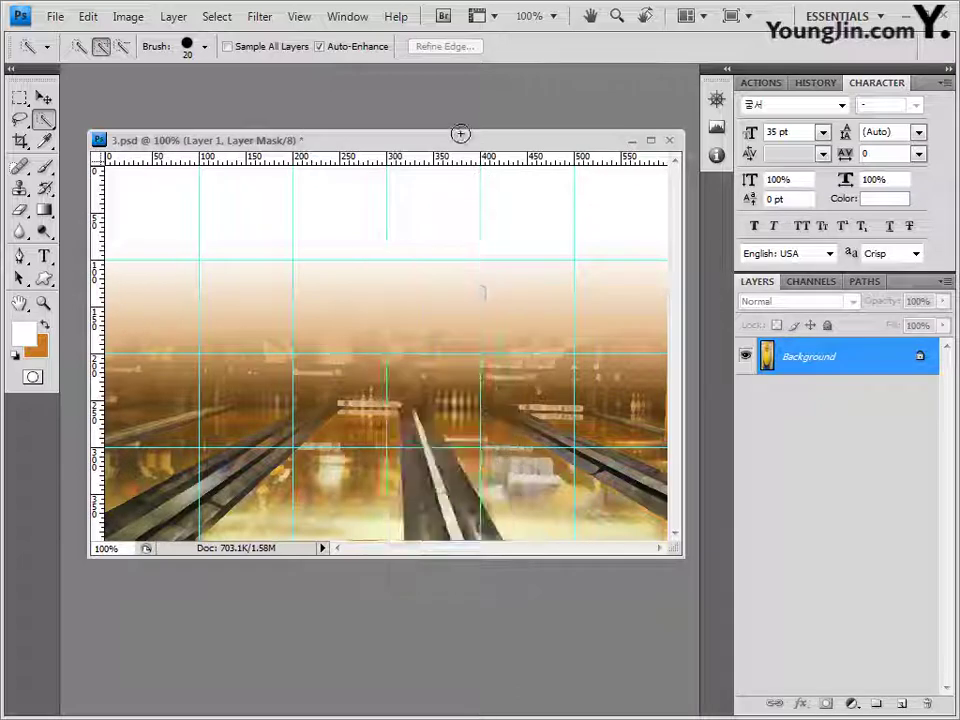
pyautogui.click(45, 99)
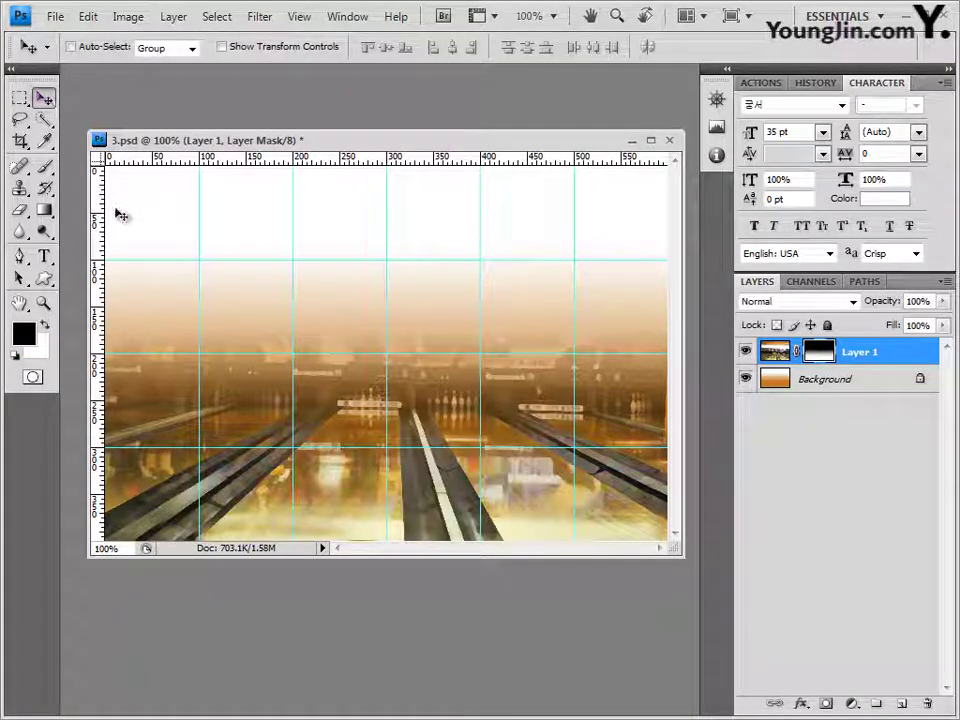
# Step: Paste the pin into 3.psd on the right side of the lanes with a Drop Shadow
pyautogui.hotkey('ctrl', 'v')
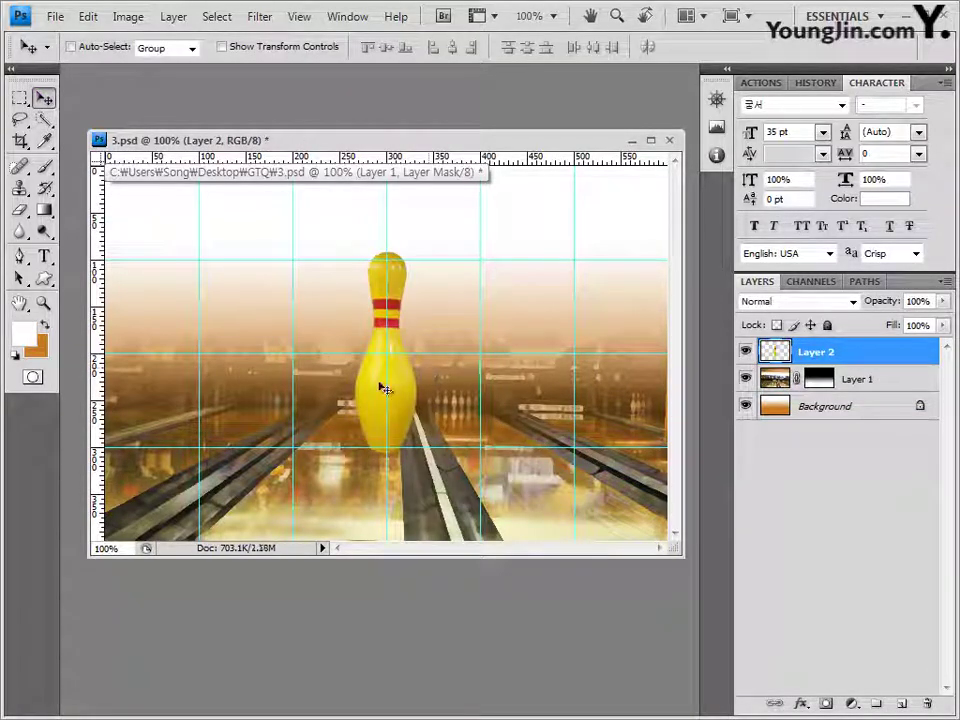
pyautogui.moveTo(409, 394); pyautogui.dragTo(592, 460)
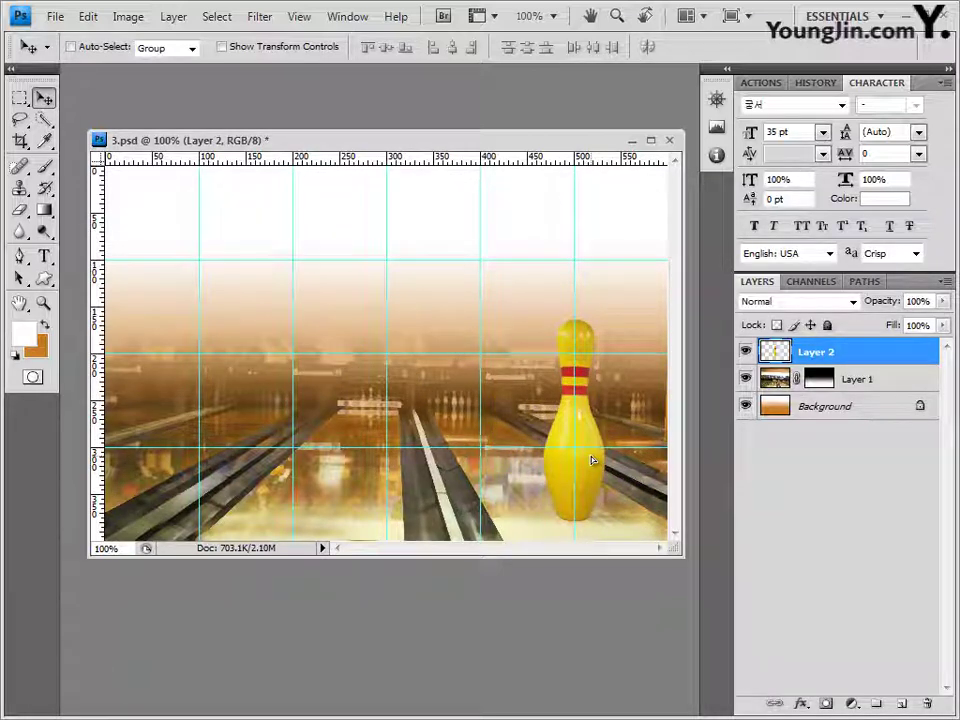
pyautogui.moveTo(592, 460); pyautogui.dragTo(593, 466)
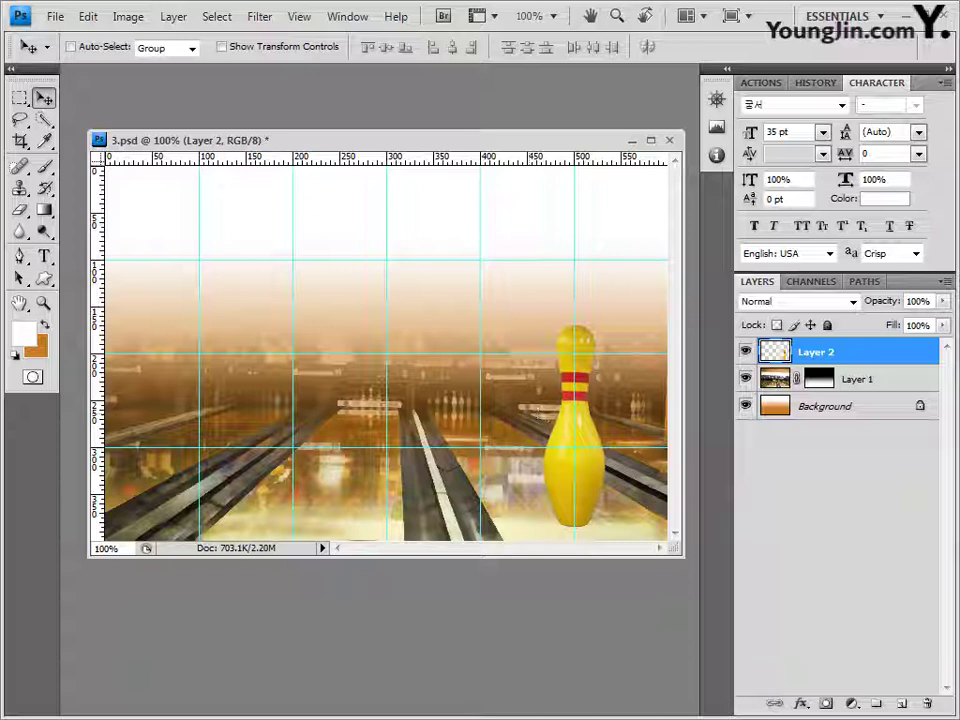
pyautogui.click(800, 703)
pyautogui.click(800, 503)
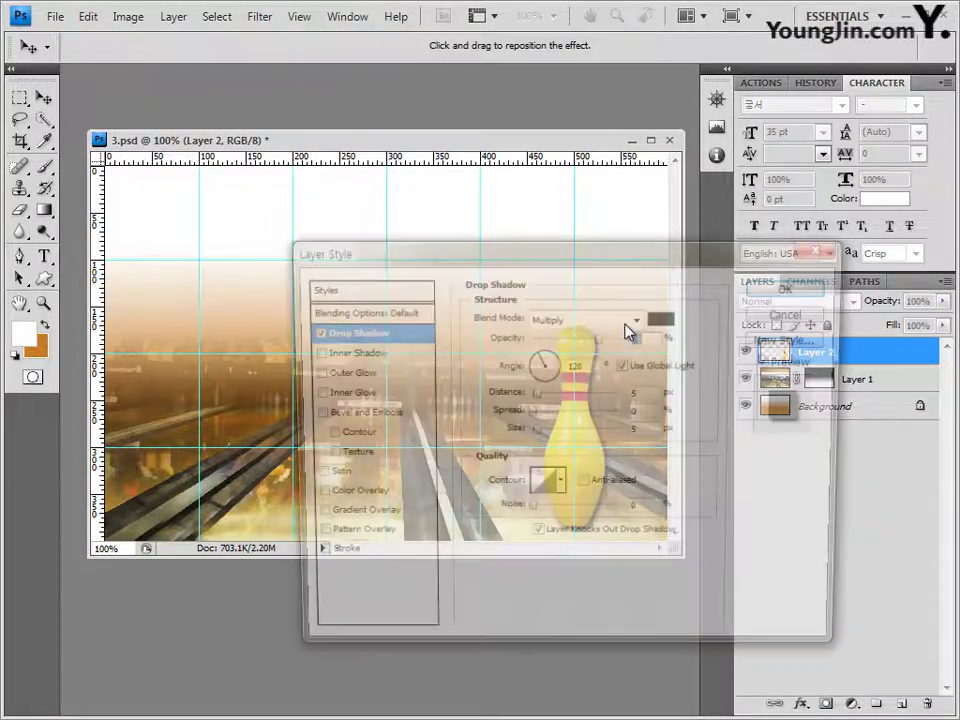
pyautogui.click(795, 285)
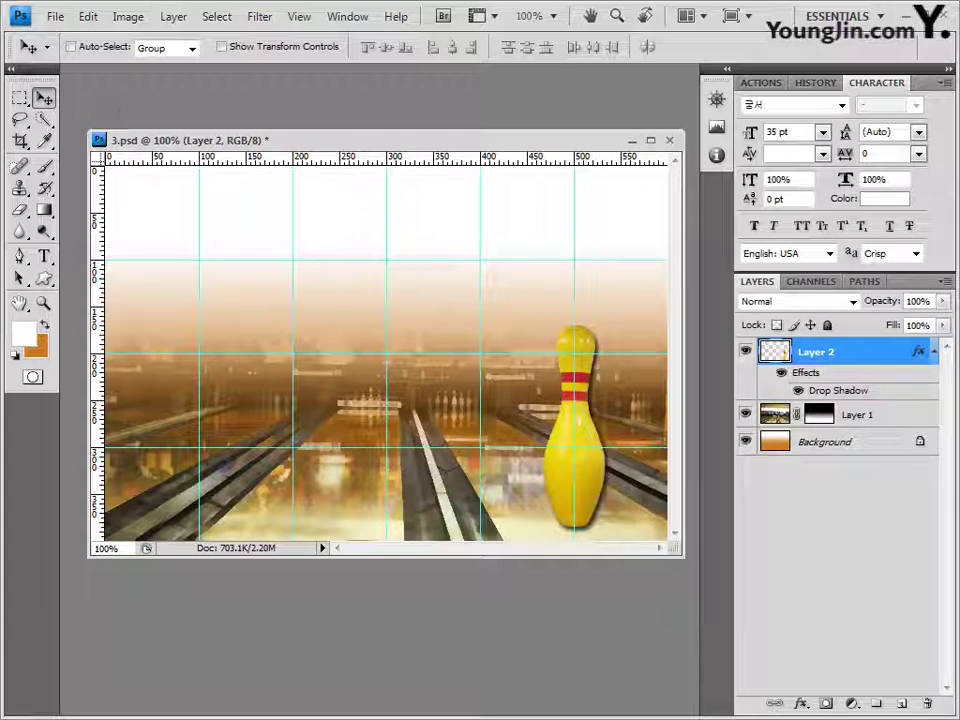
pyautogui.hotkey('alt', 'Tab')
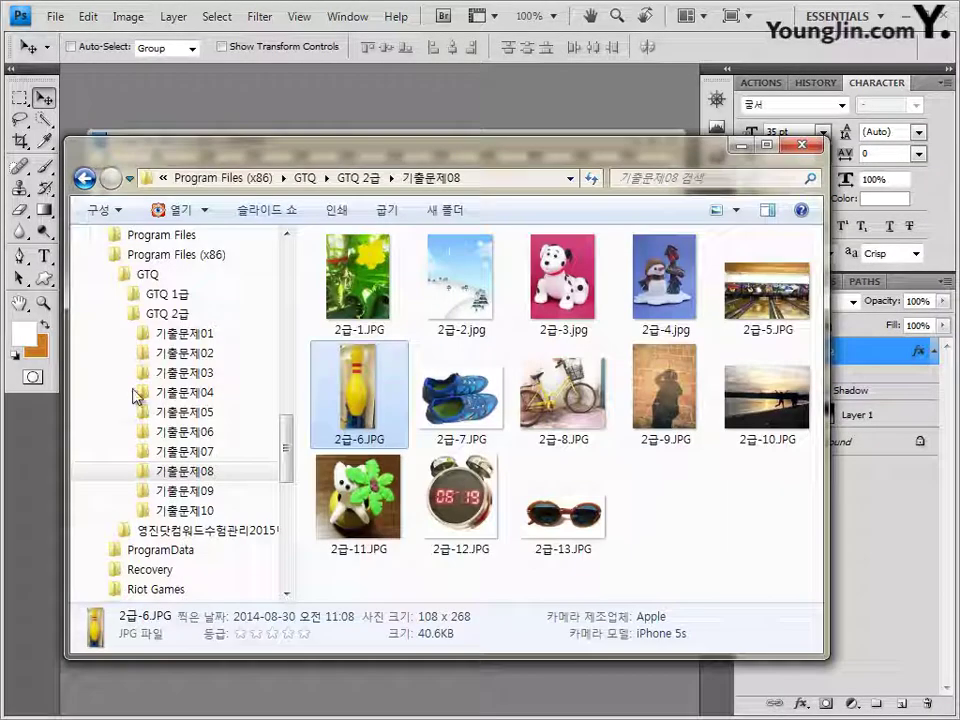
# Step: Bring in 2급-7.JPG and select only the shoes with Magic Wand and an inverted selection
pyautogui.moveTo(460, 395); pyautogui.dragTo(401, 111)
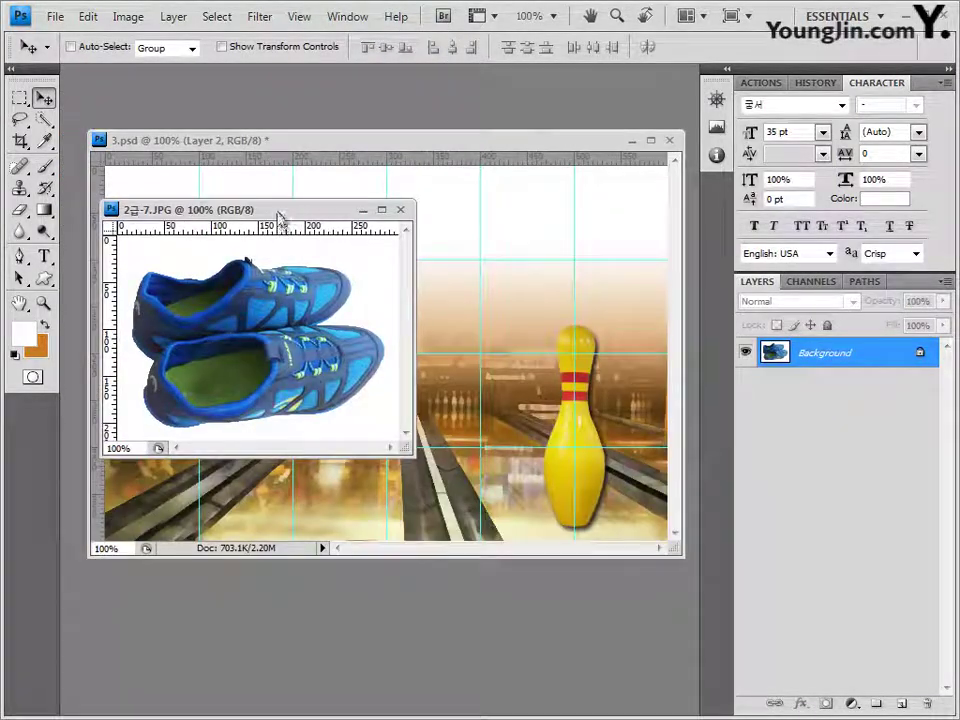
pyautogui.moveTo(279, 212); pyautogui.dragTo(344, 401)
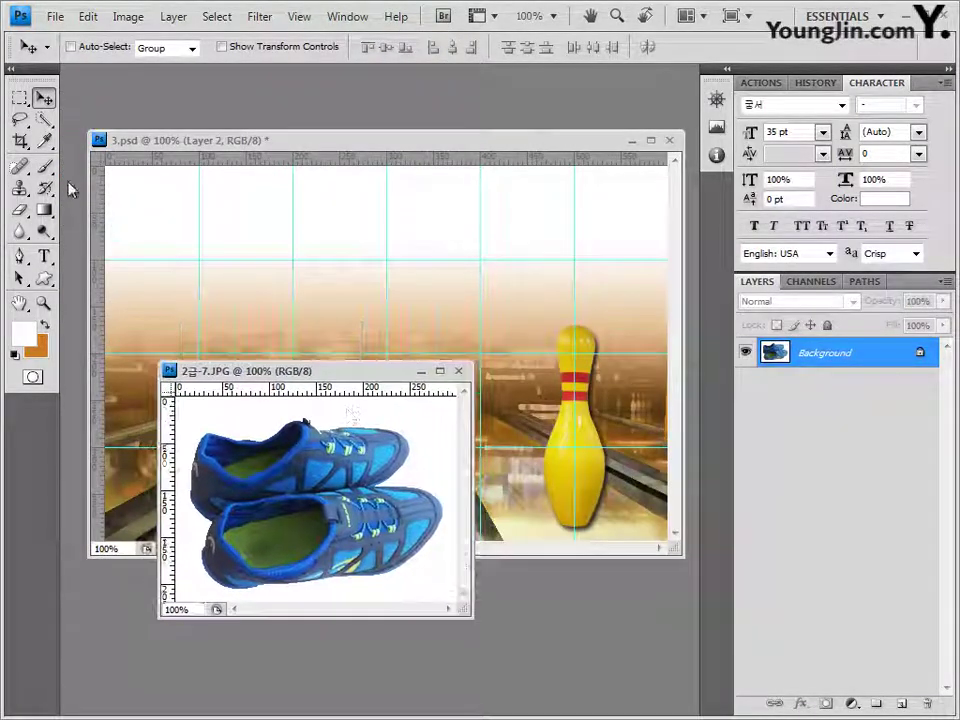
pyautogui.click(44, 119)
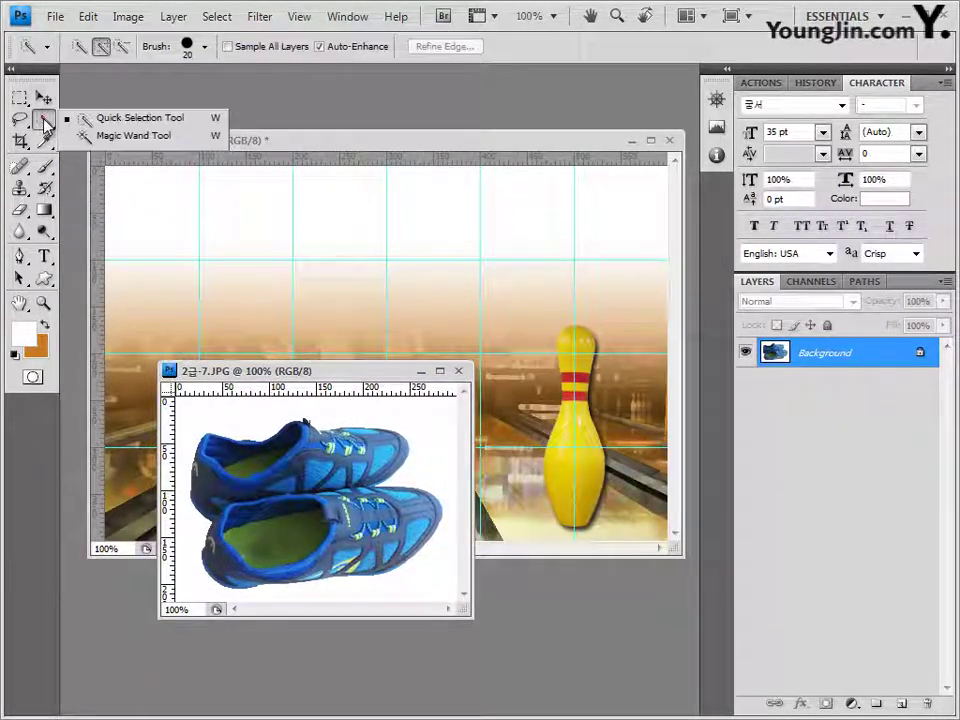
pyautogui.click(150, 137)
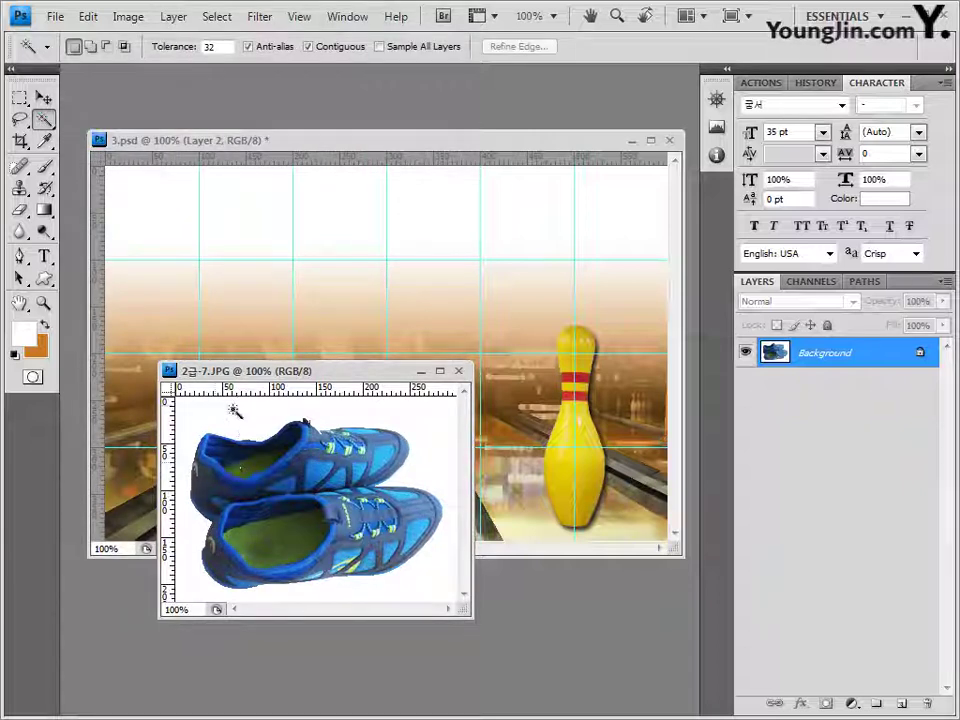
pyautogui.click(236, 592)
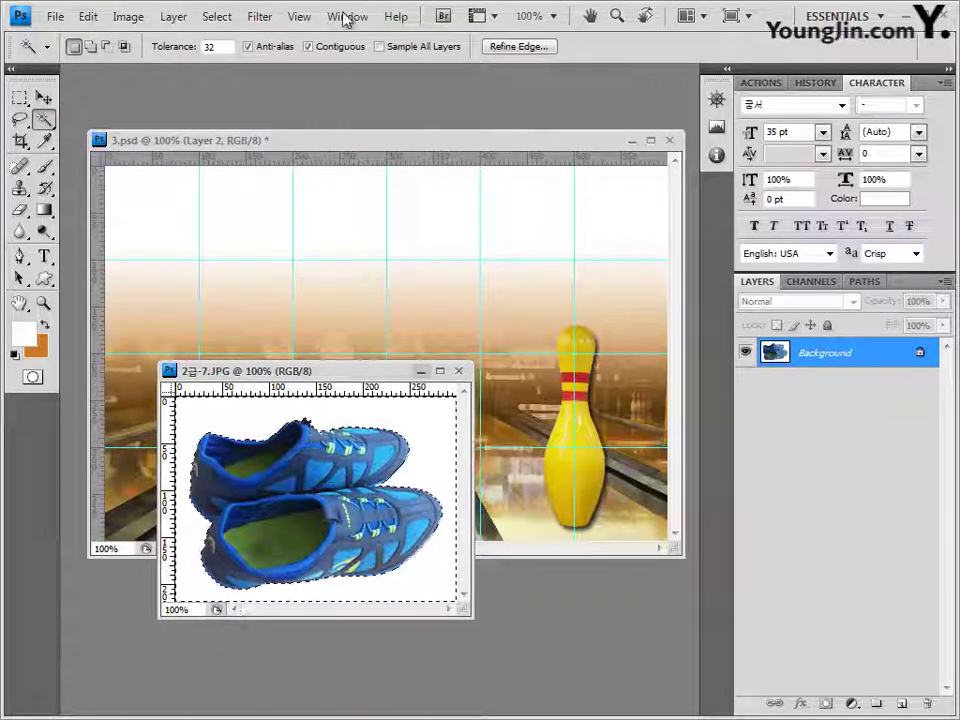
pyautogui.click(217, 17)
pyautogui.click(242, 90)
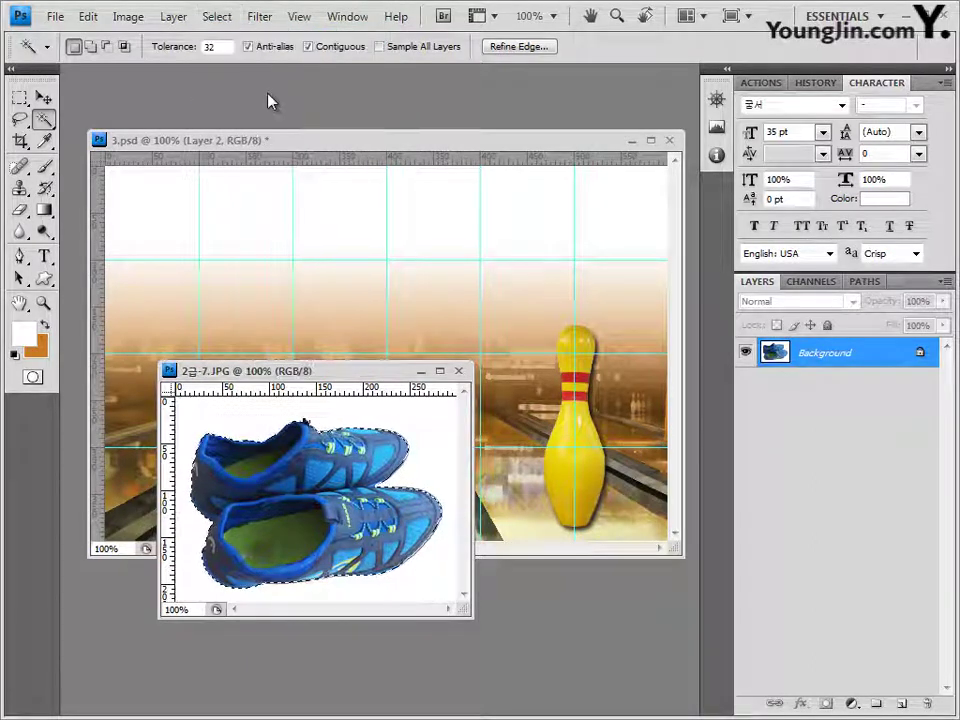
pyautogui.click(458, 371)
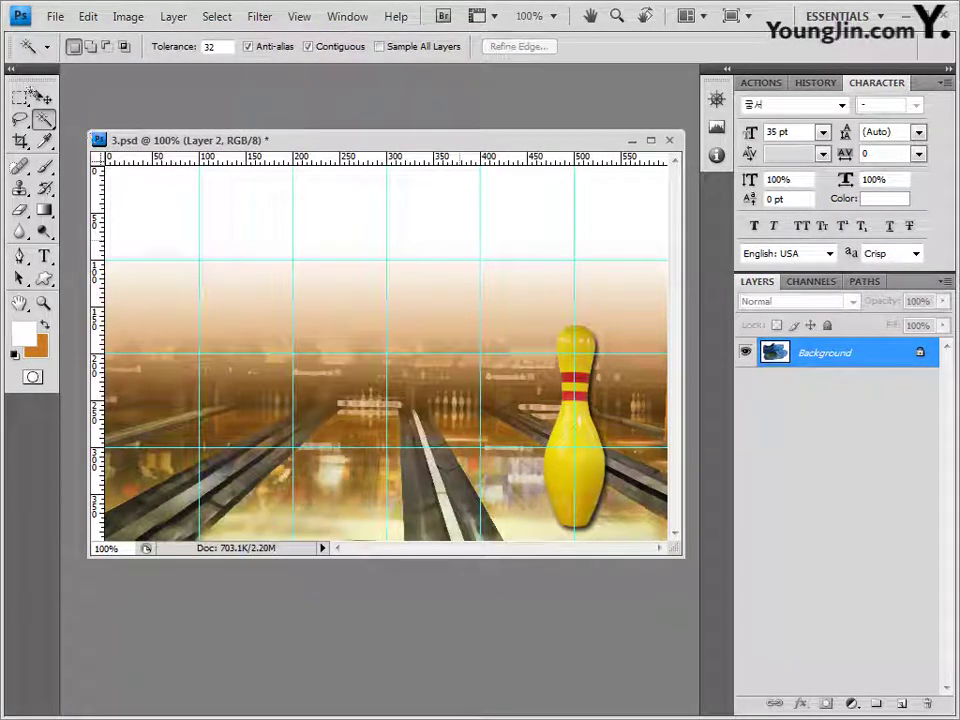
# Step: Paste the shoes onto the lanes as Layer 3, scaled to about 78%
pyautogui.press('v')
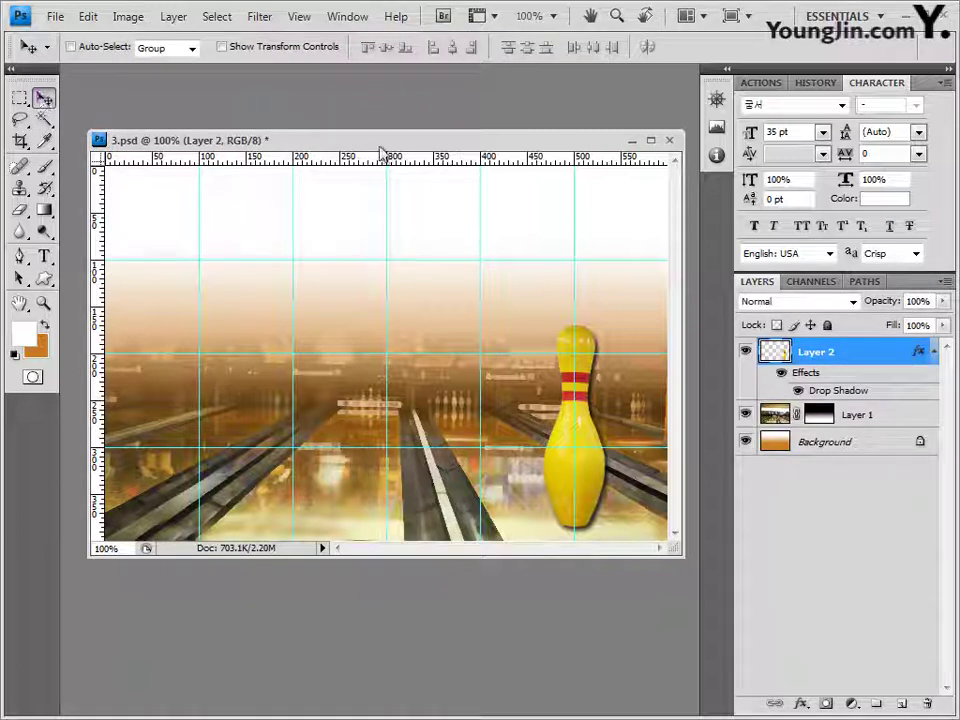
pyautogui.hotkey('ctrl', 'v')
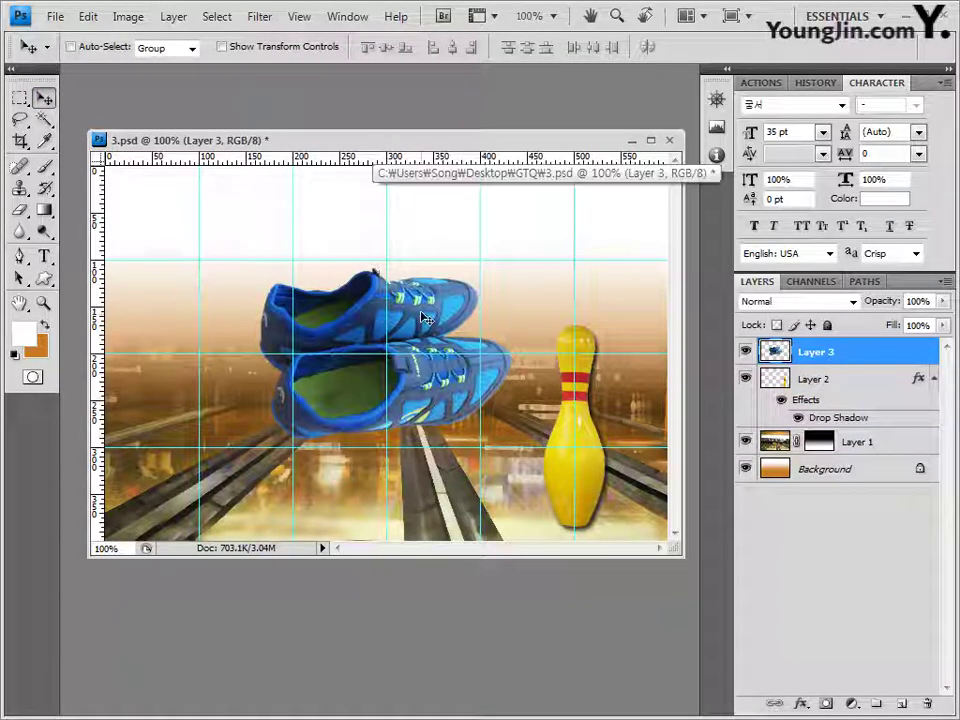
pyautogui.moveTo(420, 325); pyautogui.dragTo(452, 420)
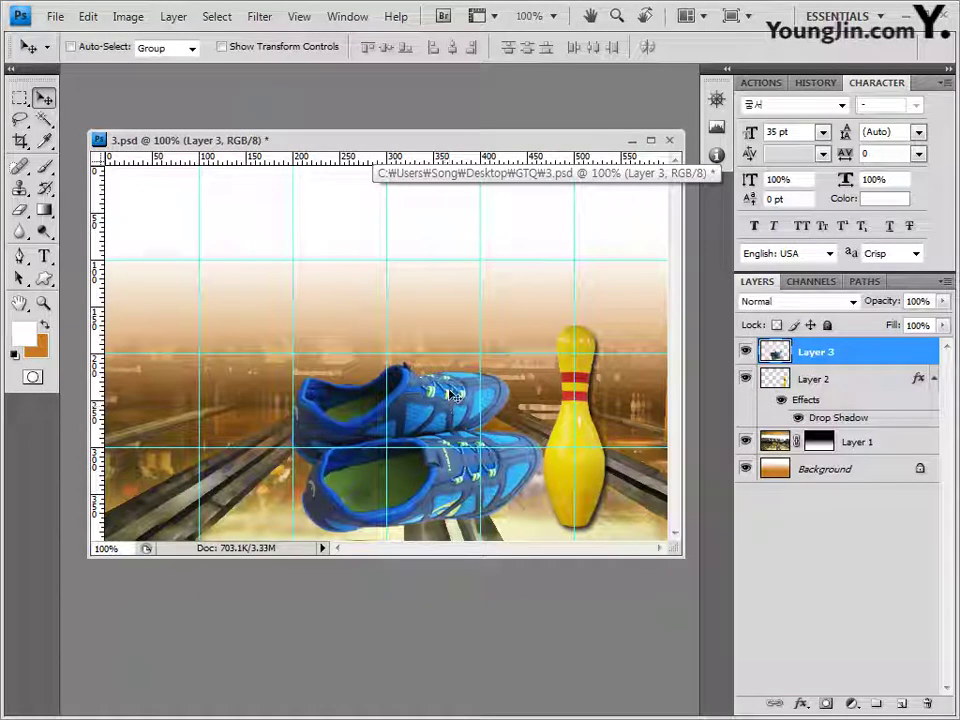
pyautogui.hotkey('ctrl', 't')
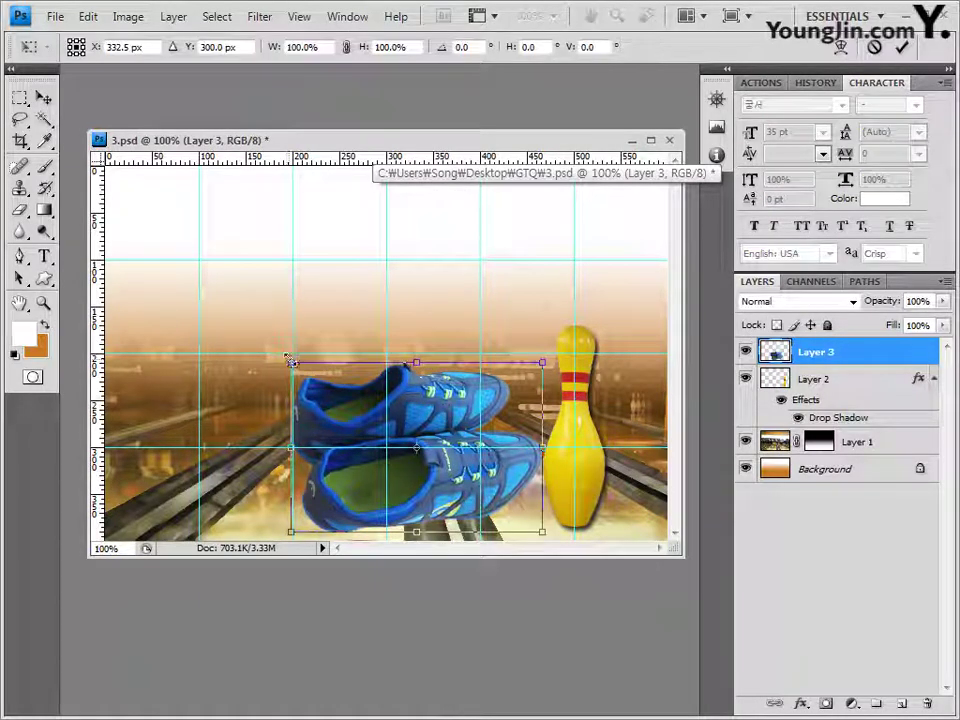
pyautogui.moveTo(290, 362); pyautogui.dragTo(349, 390)
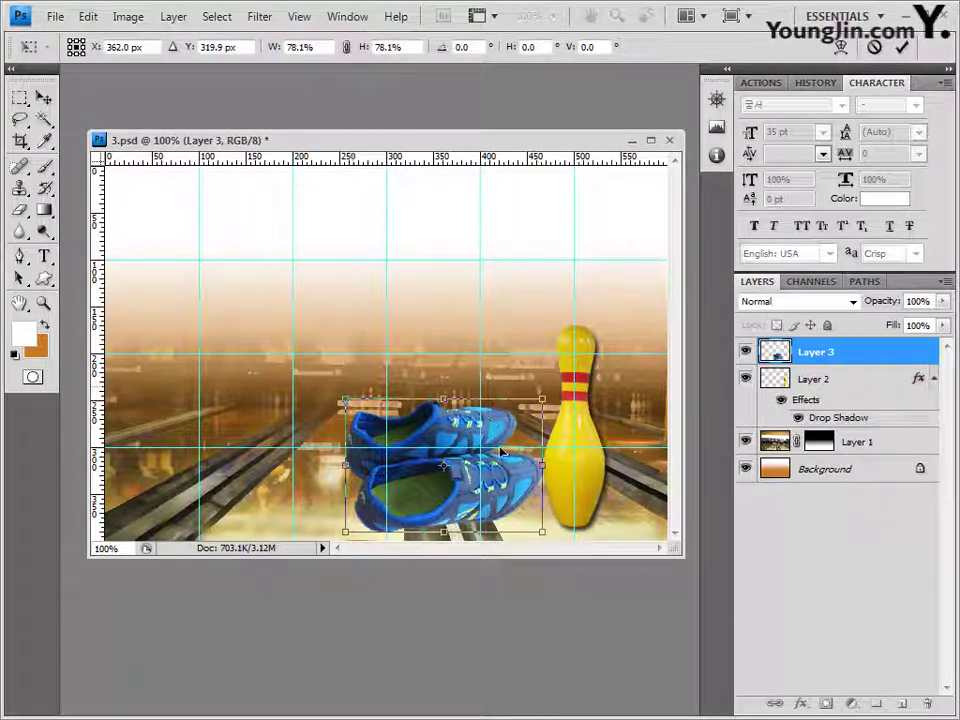
pyautogui.moveTo(501, 453); pyautogui.dragTo(524, 440)
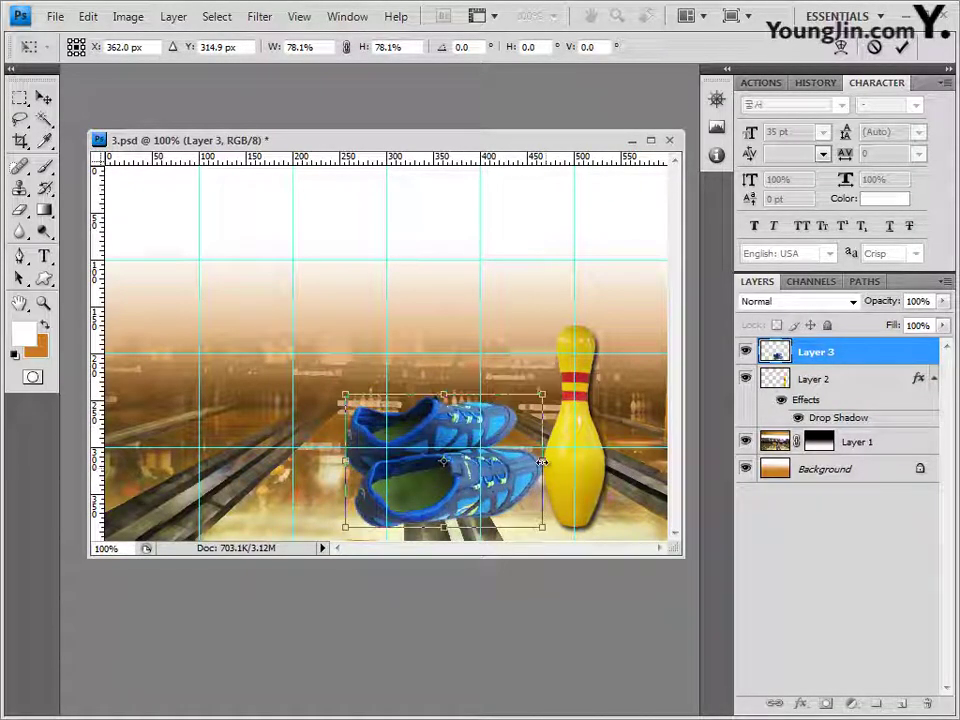
pyautogui.moveTo(540, 460); pyautogui.dragTo(537, 428)
pyautogui.press('Return')
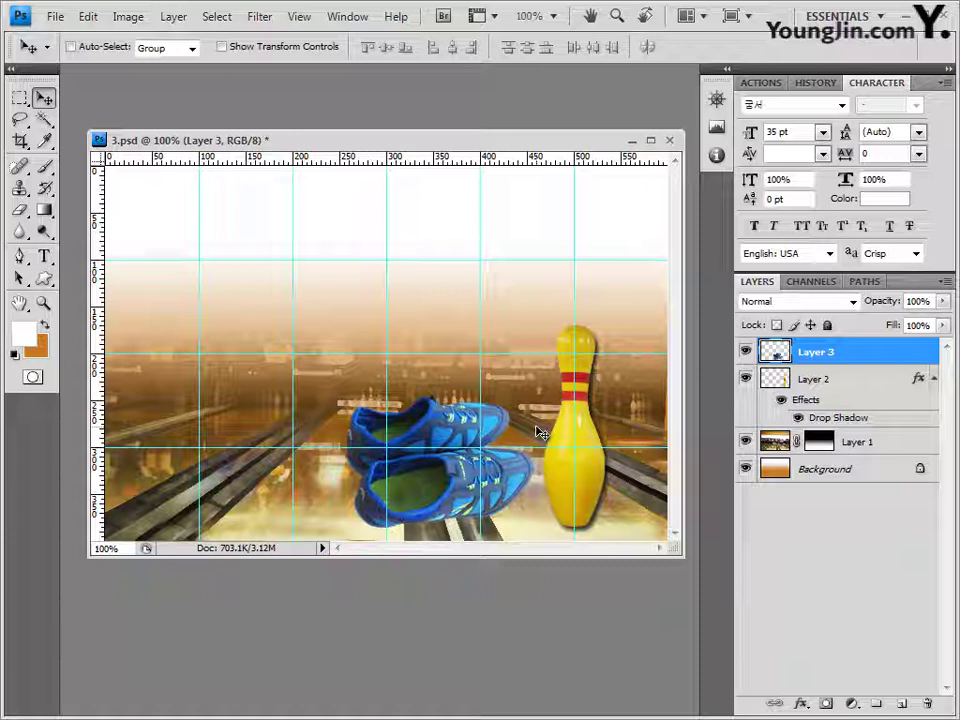
# Step: Give Layer 3 a Drop Shadow and an Outer Glow
pyautogui.click(800, 704)
pyautogui.click(827, 508)
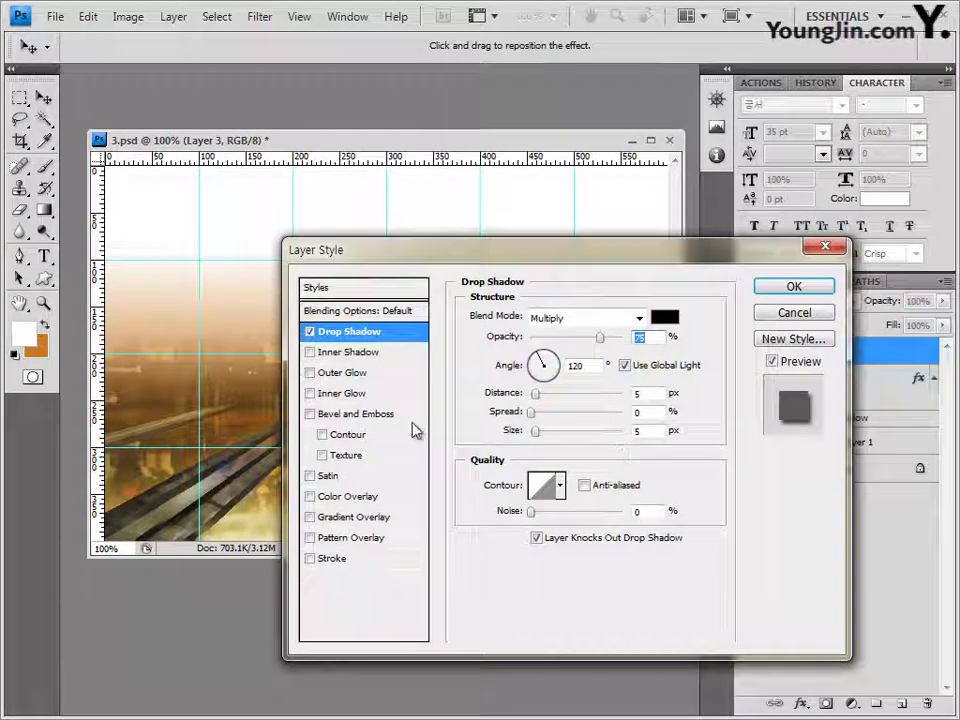
pyautogui.click(341, 373)
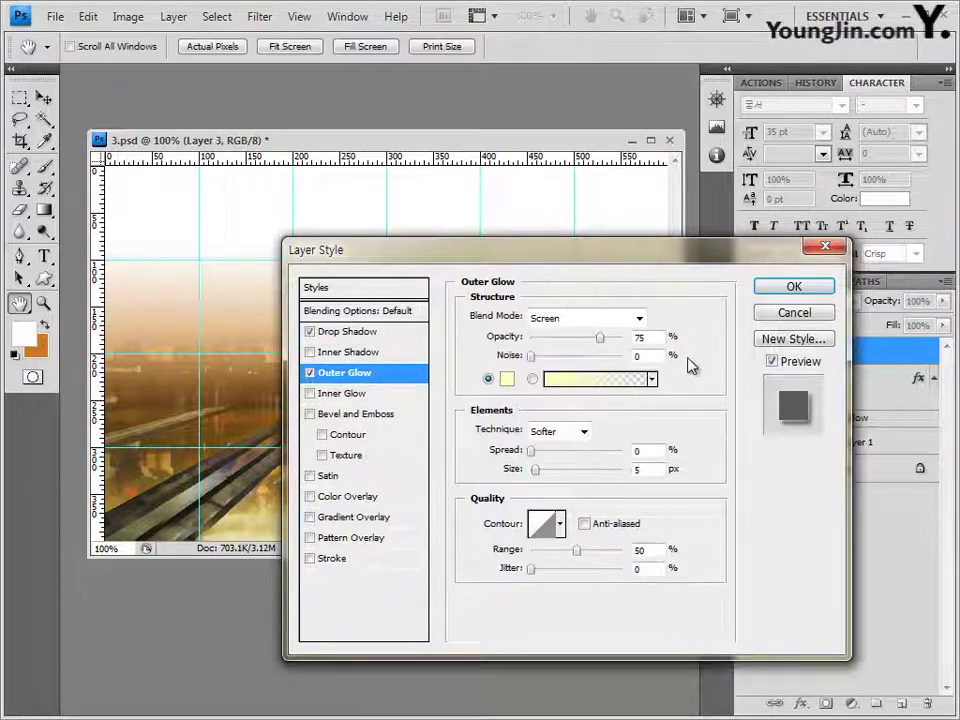
pyautogui.click(786, 290)
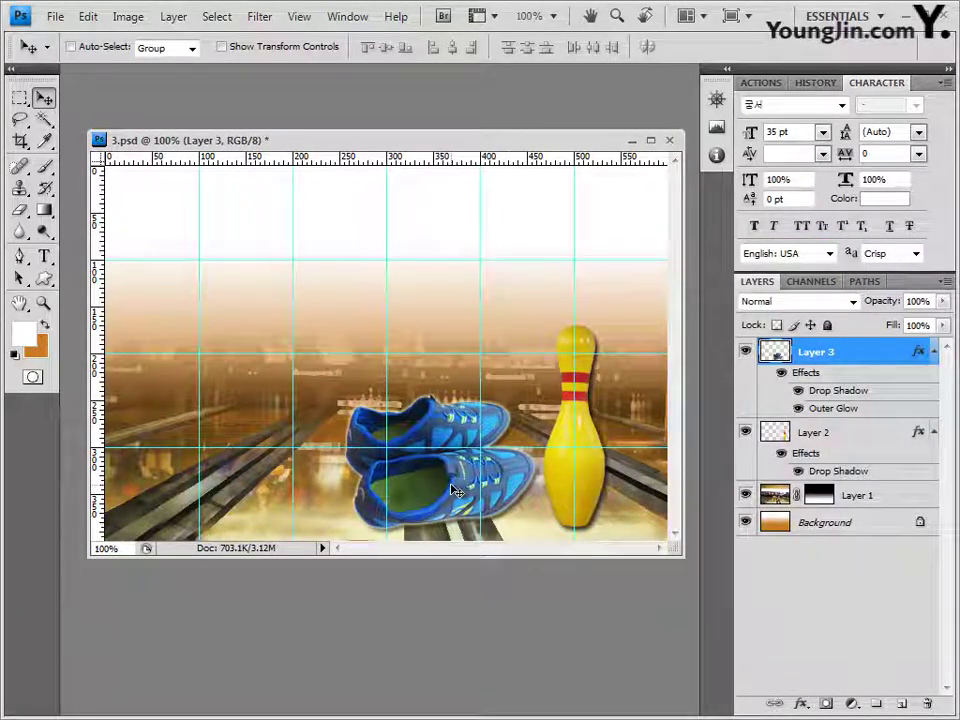
pyautogui.hotkey('ctrl', 'o')
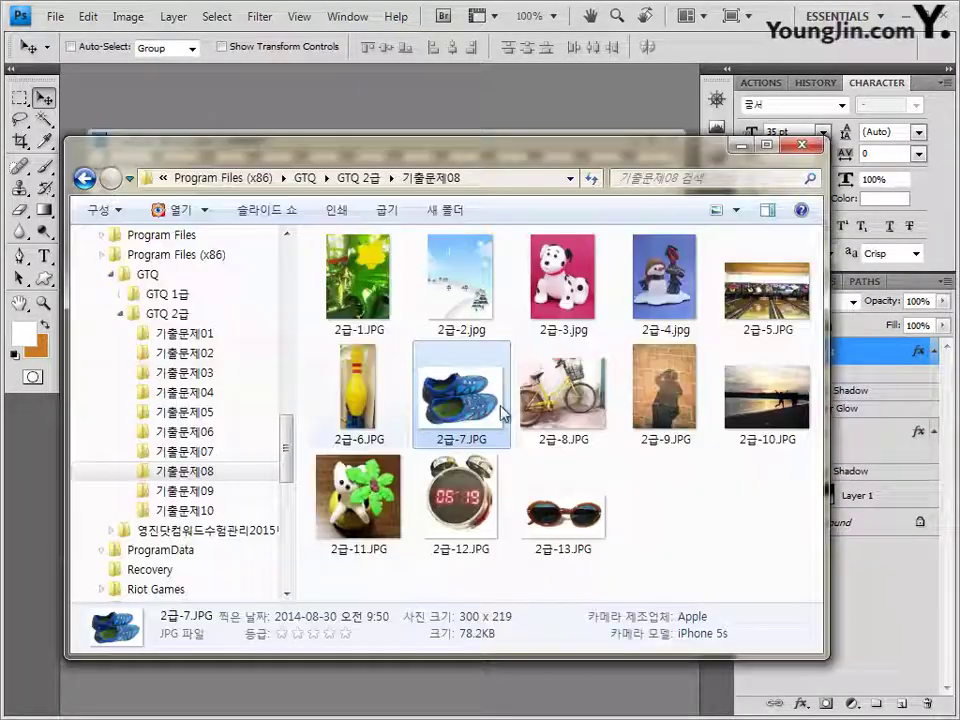
# Step: Cancel the Open dialog and load the Symbols set into the Custom Shape tool
pyautogui.click(552, 400)
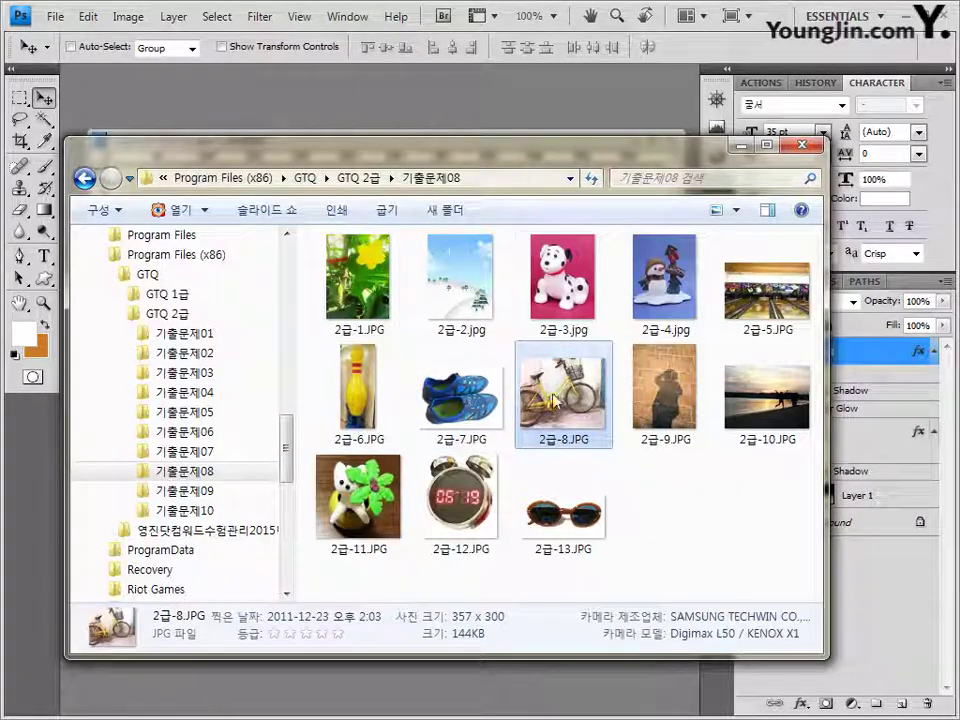
pyautogui.click(378, 106)
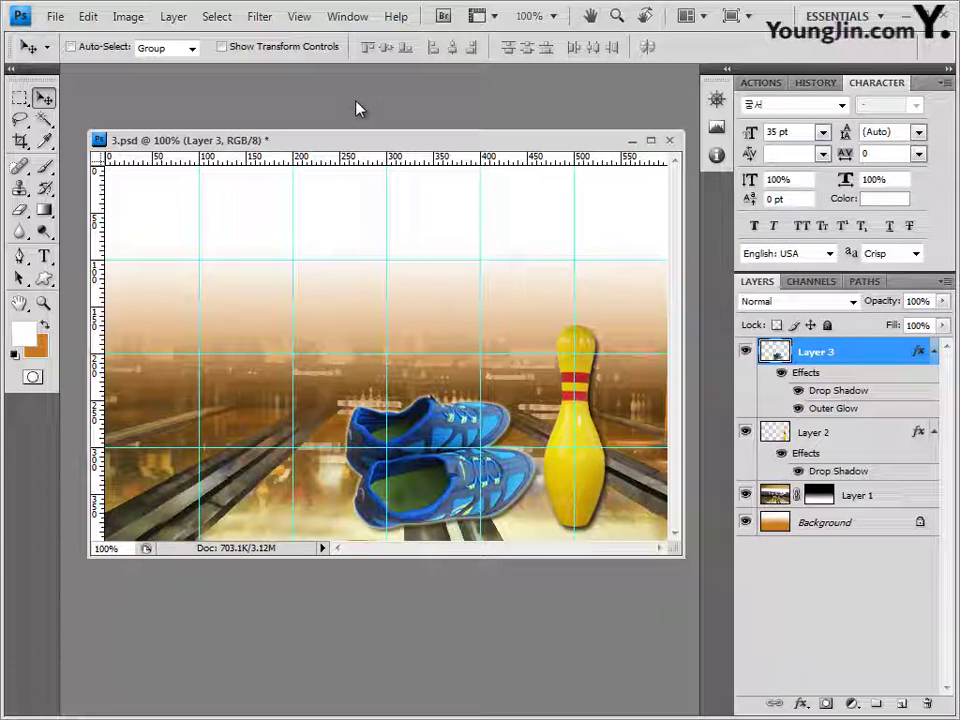
pyautogui.click(44, 283)
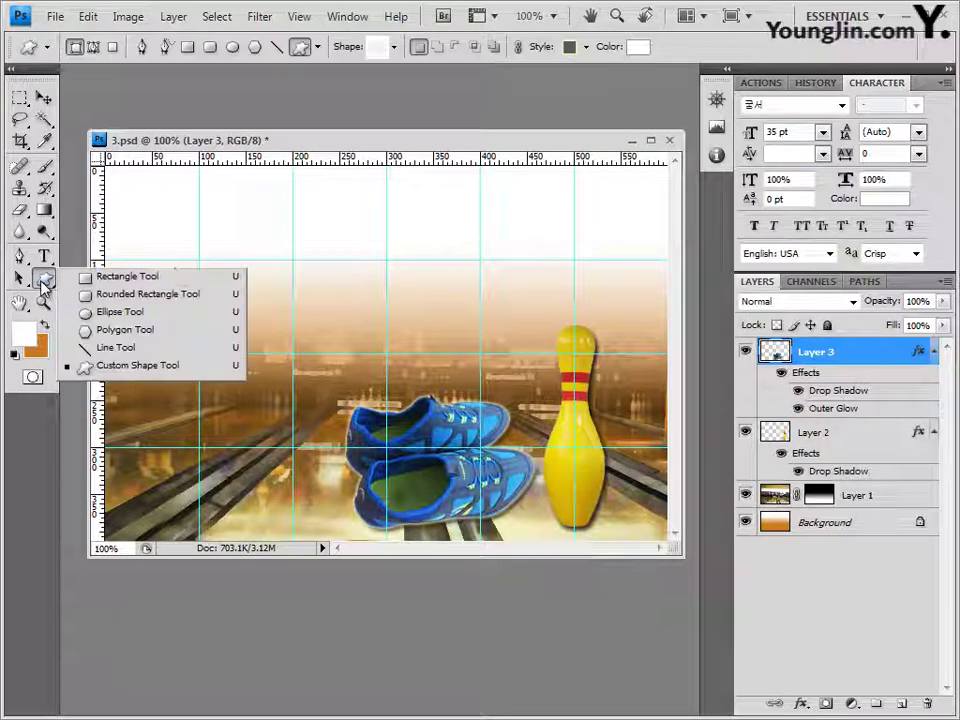
pyautogui.click(172, 368)
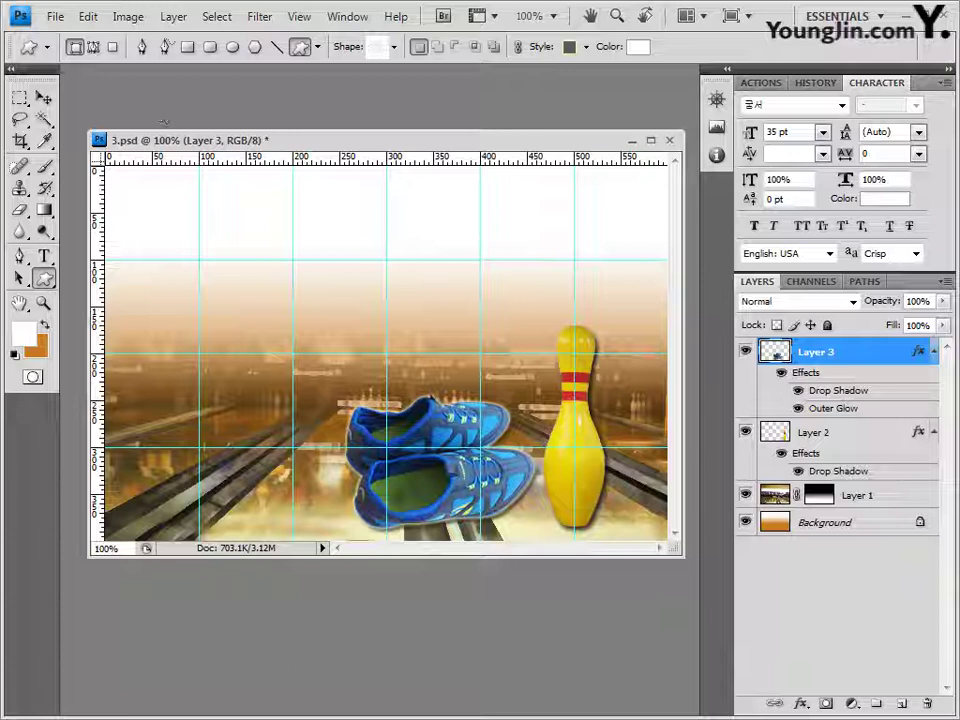
pyautogui.click(394, 48)
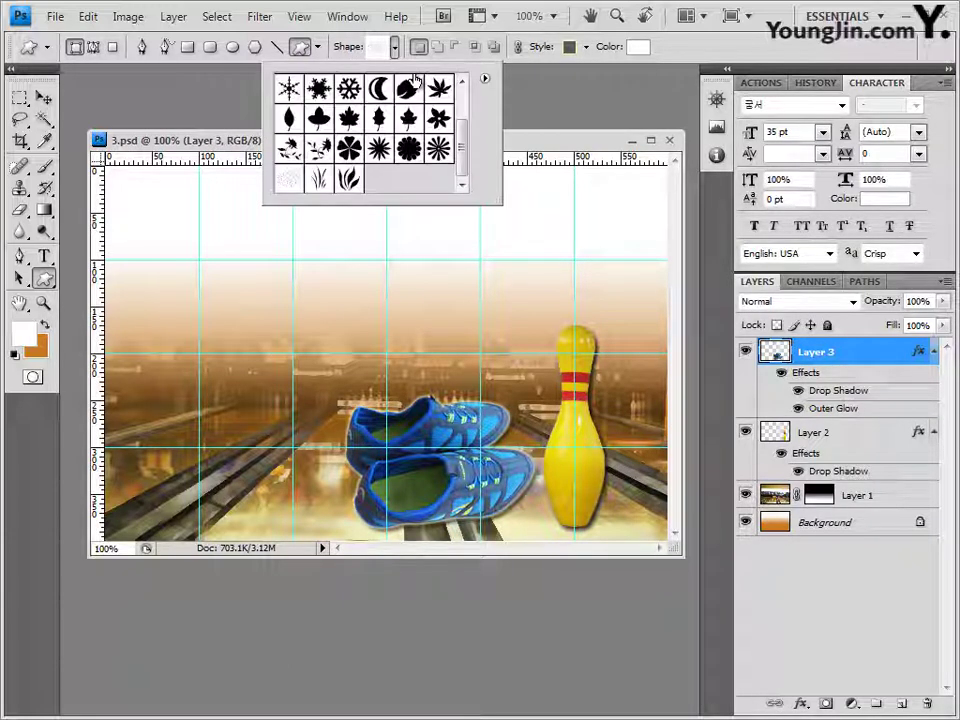
pyautogui.click(486, 80)
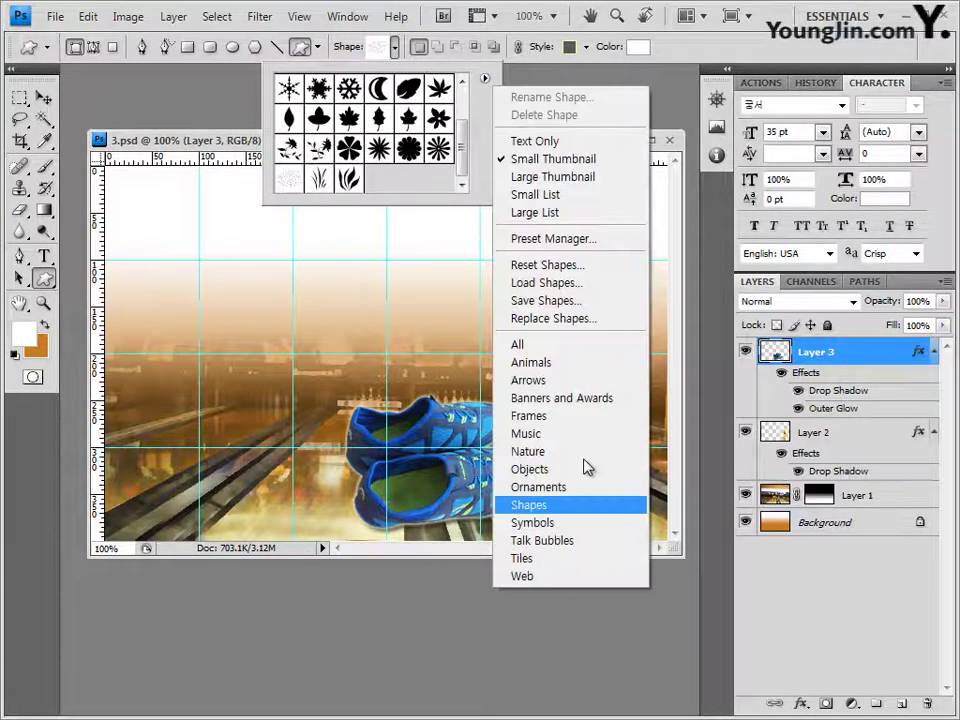
pyautogui.click(558, 526)
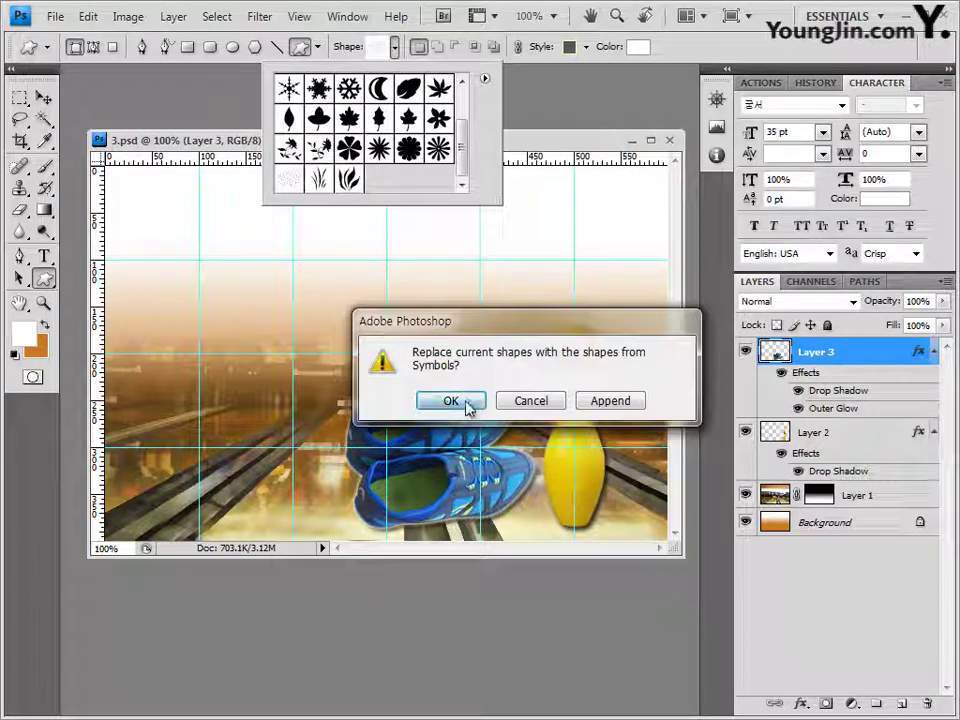
pyautogui.click(463, 405)
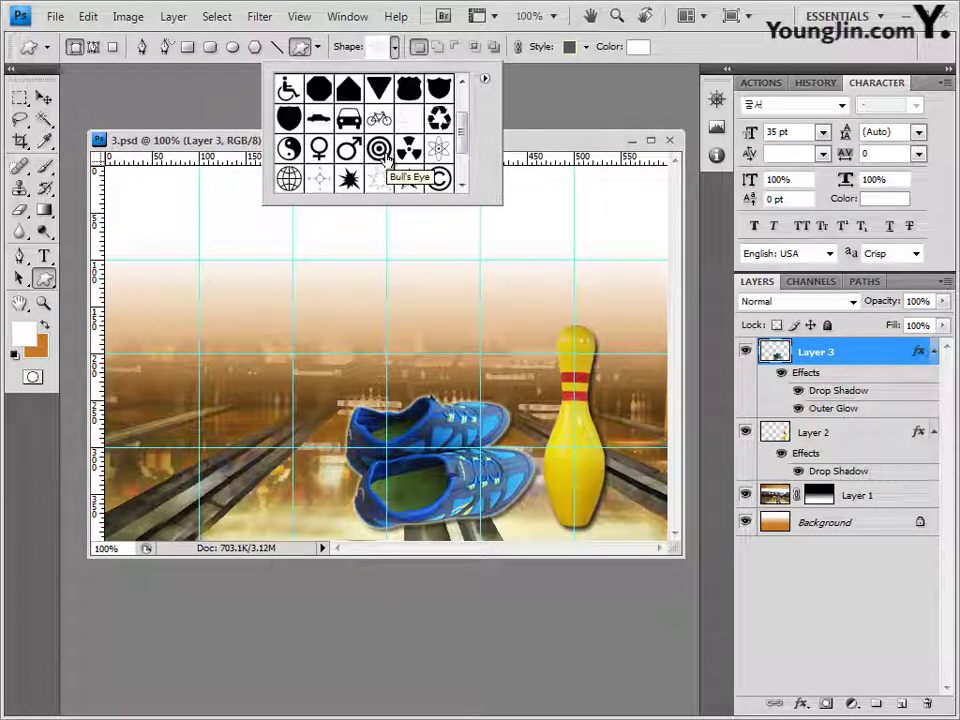
# Step: Draw a large Bull's Eye shape in the top-left and set its style to None
pyautogui.click(383, 150)
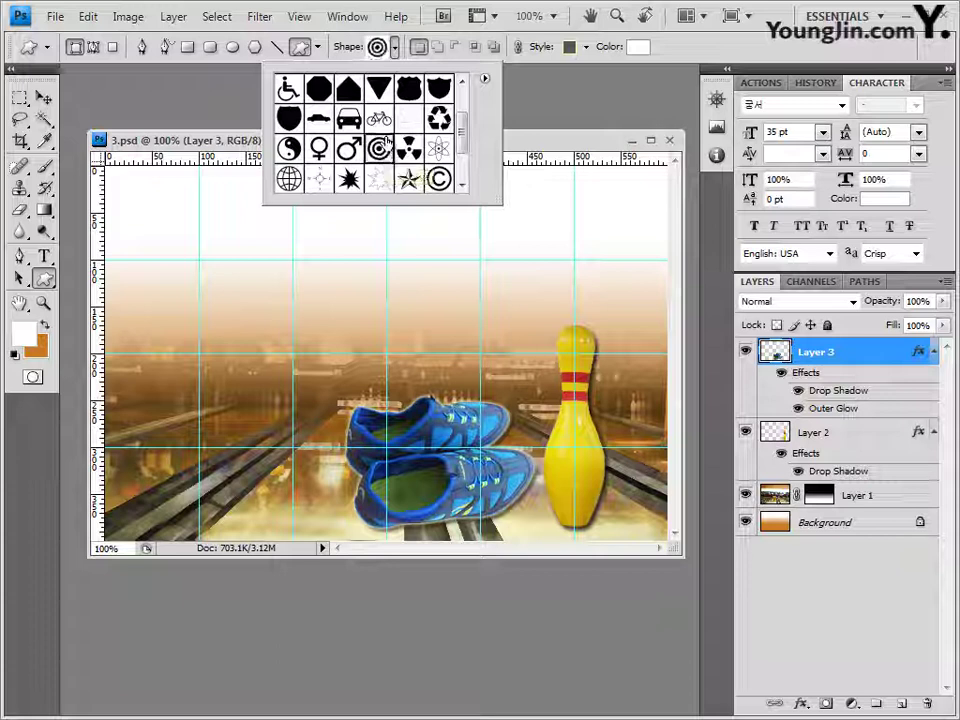
pyautogui.click(534, 144)
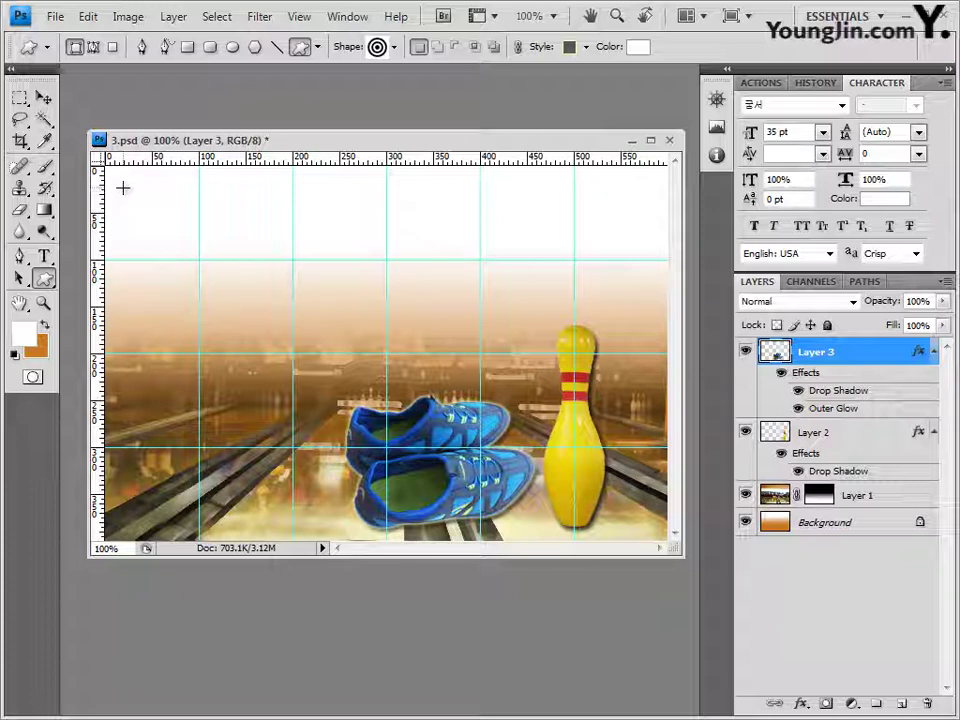
pyautogui.moveTo(130, 193); pyautogui.dragTo(256, 318)
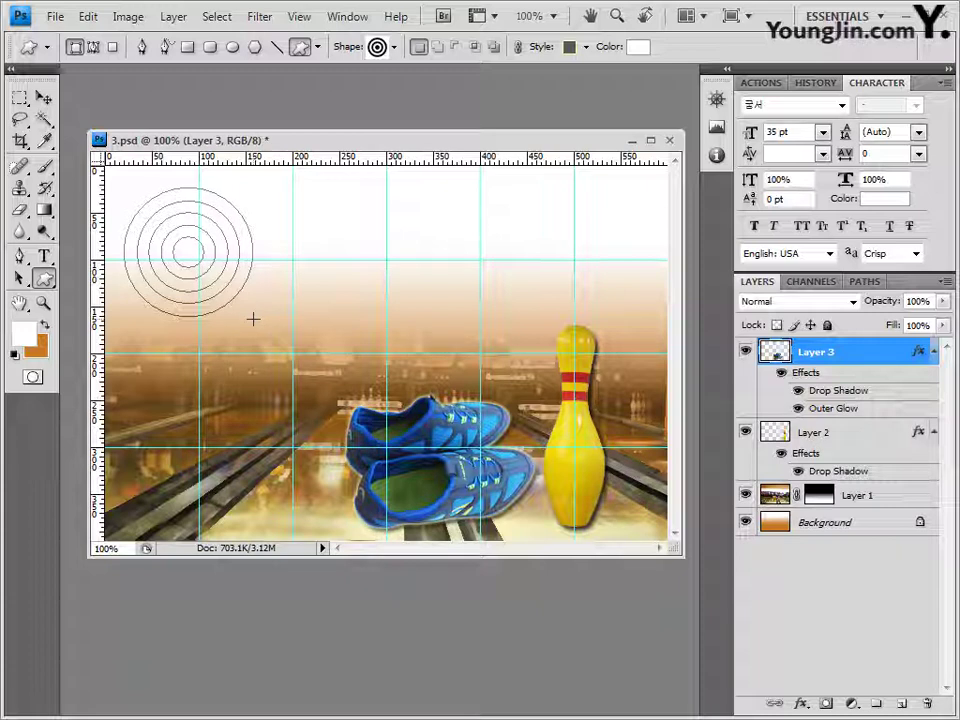
pyautogui.moveTo(253, 319); pyautogui.dragTo(321, 390)
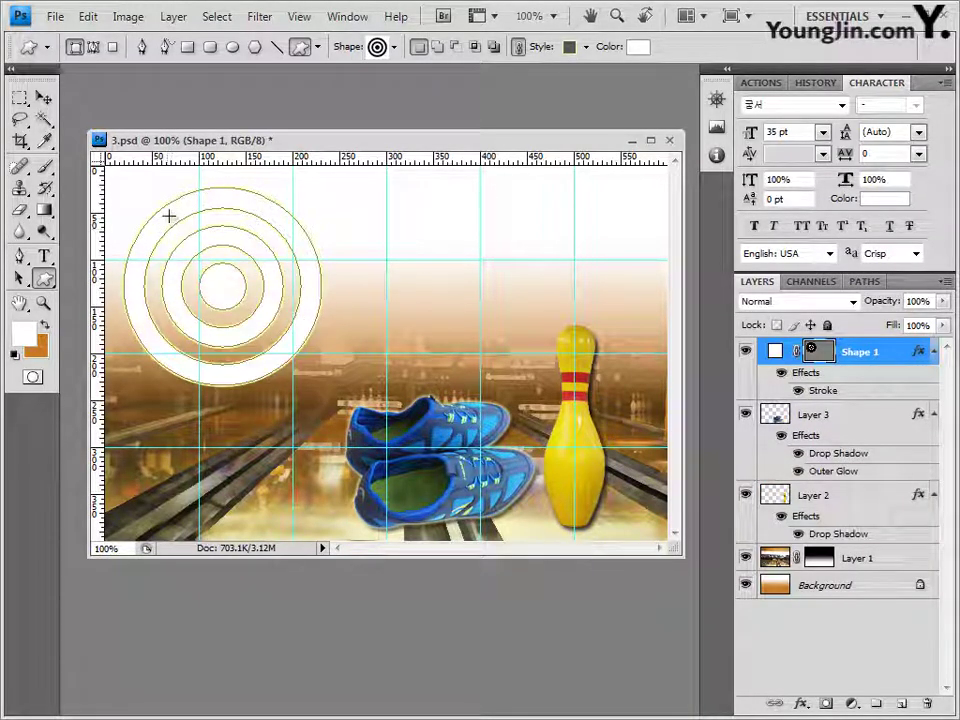
pyautogui.click(587, 47)
pyautogui.click(481, 88)
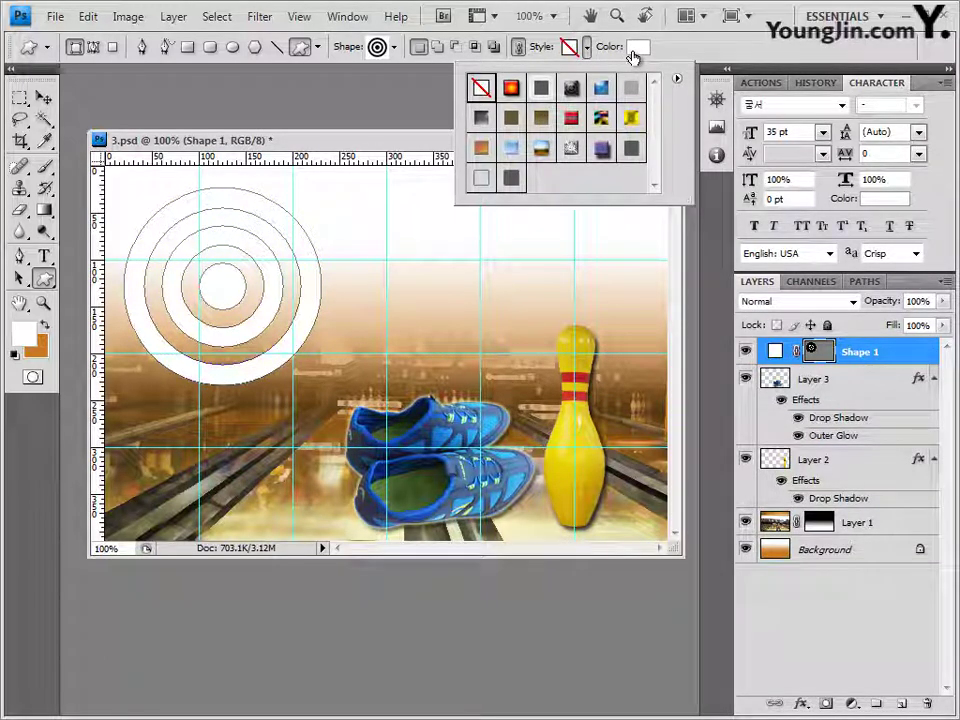
pyautogui.click(801, 703)
pyautogui.click(801, 703)
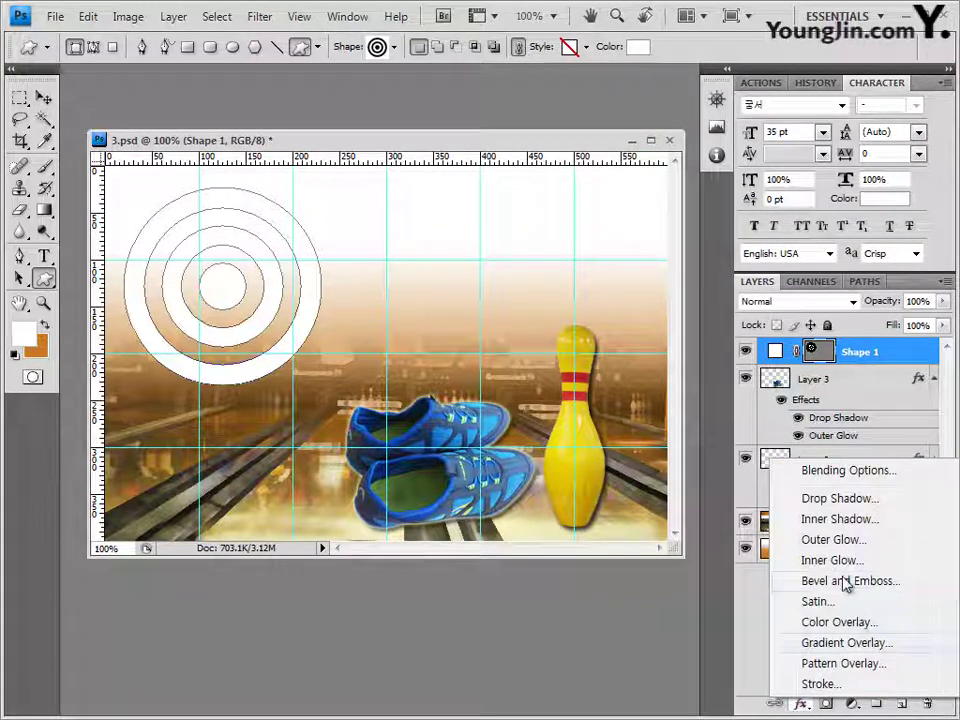
# Step: Add a Gradient Overlay and set its left stop to ffcc00
pyautogui.click(852, 643)
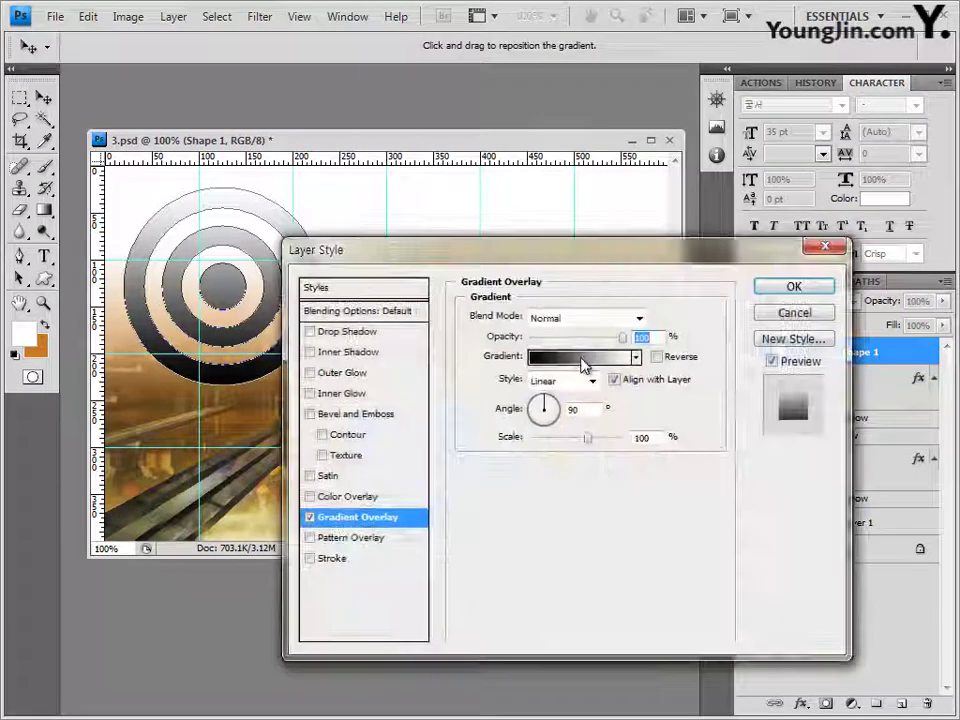
pyautogui.click(583, 358)
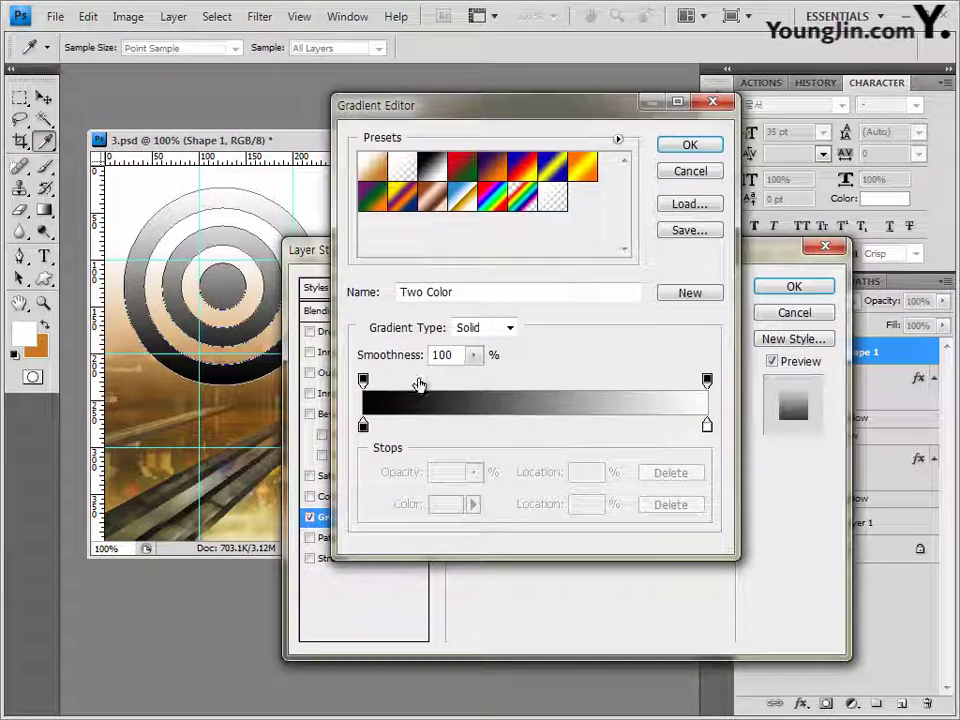
pyautogui.click(364, 427)
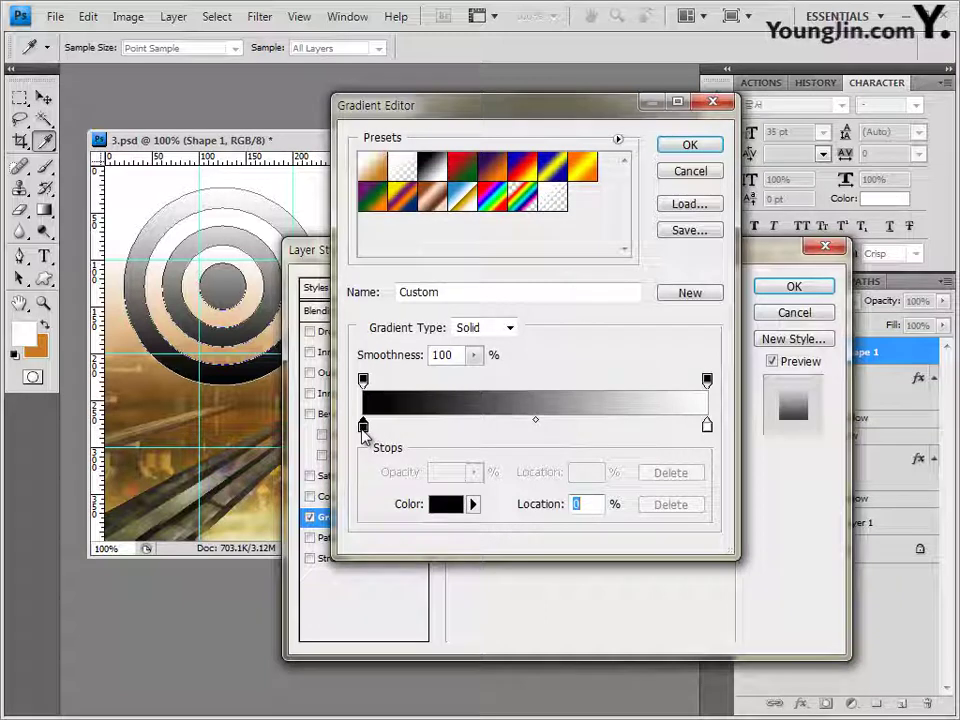
pyautogui.click(446, 504)
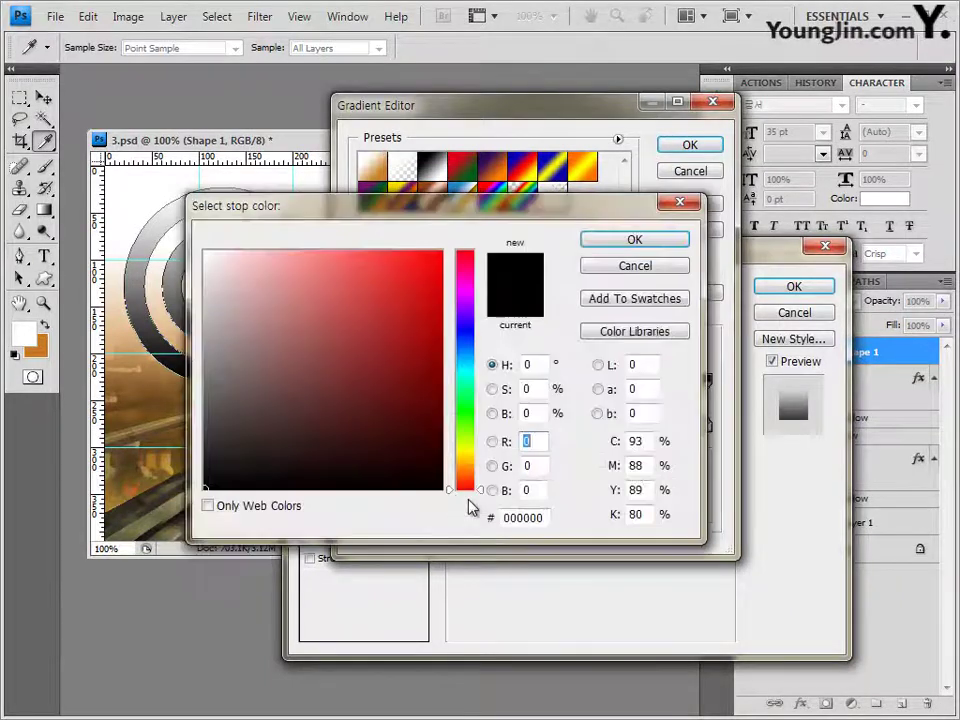
pyautogui.click(546, 517)
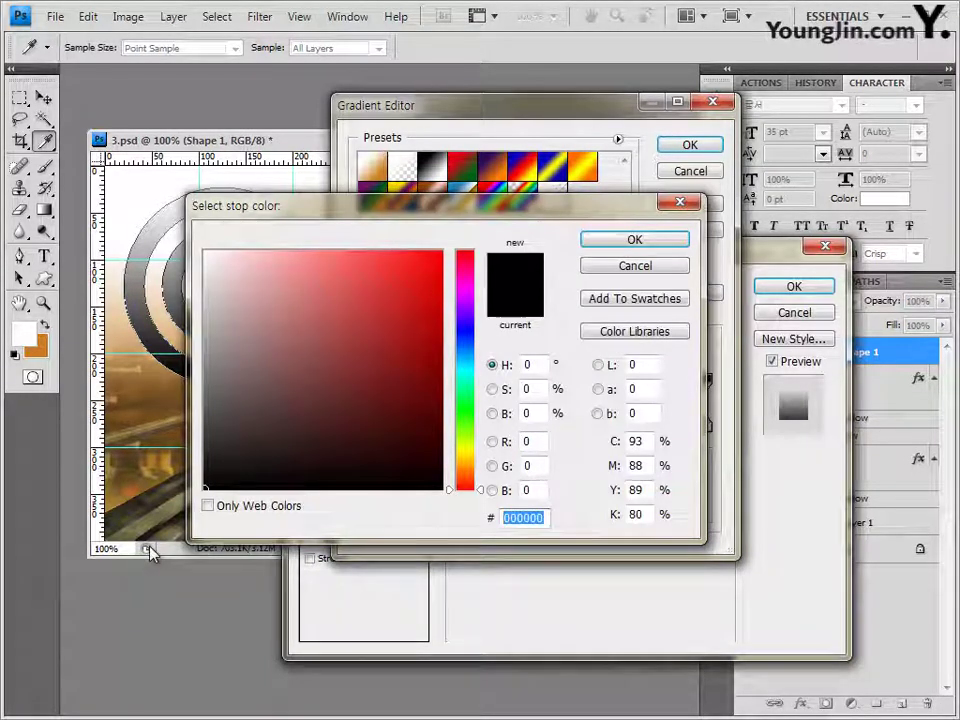
pyautogui.write('ffcc00')
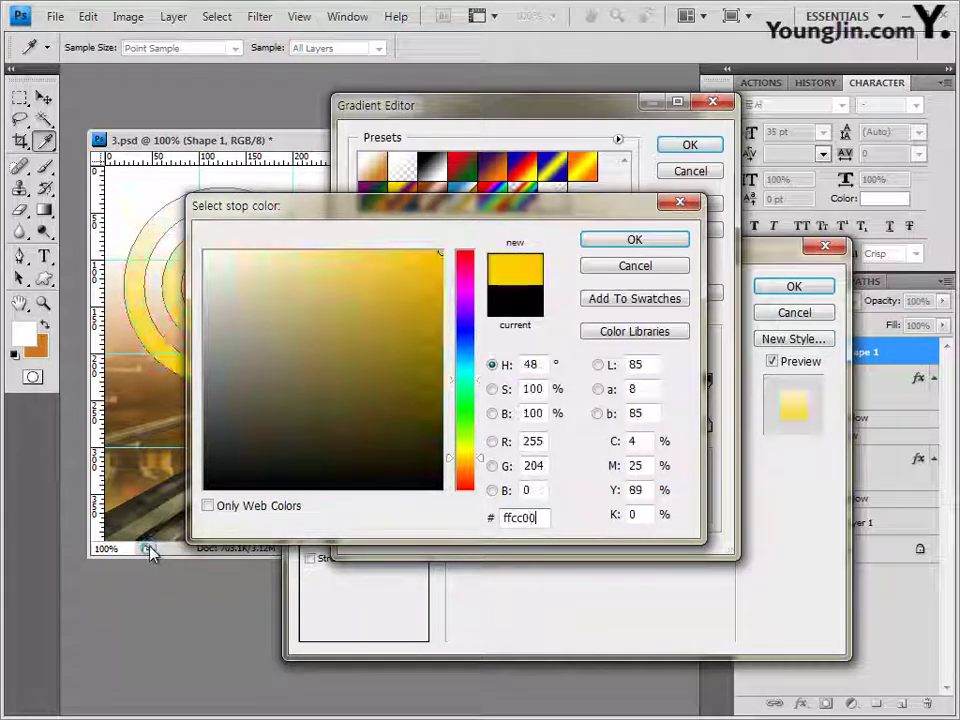
pyautogui.click(657, 244)
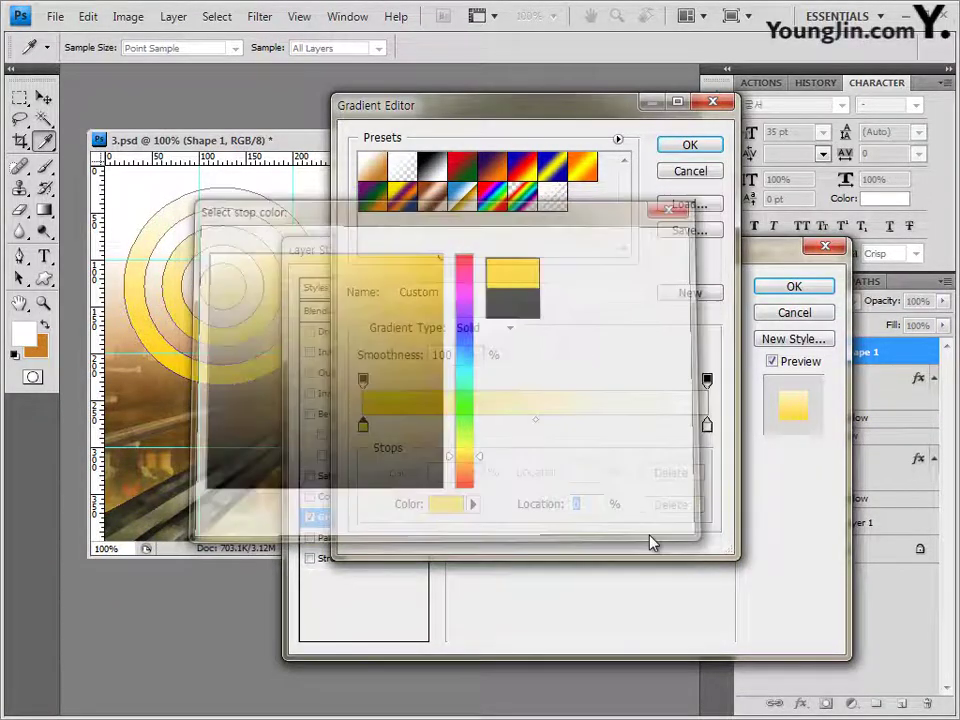
# Step: Set the gradient's right stop to ff0000 and apply the overlay
pyautogui.doubleClick(707, 426)
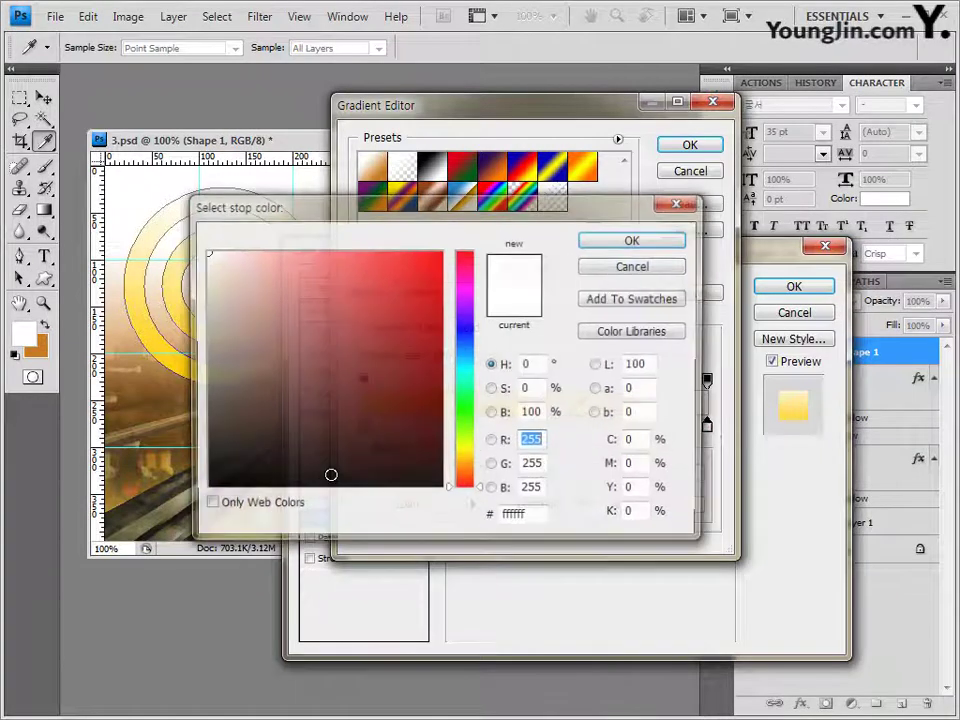
pyautogui.doubleClick(522, 517)
pyautogui.write('ff0000')
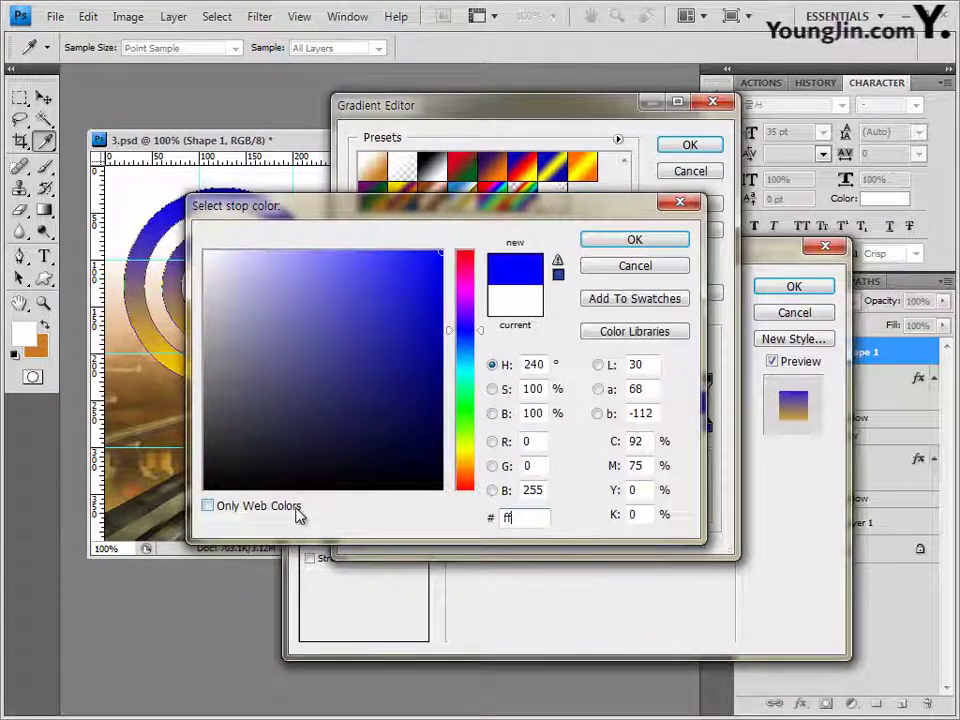
pyautogui.click(650, 243)
pyautogui.click(690, 145)
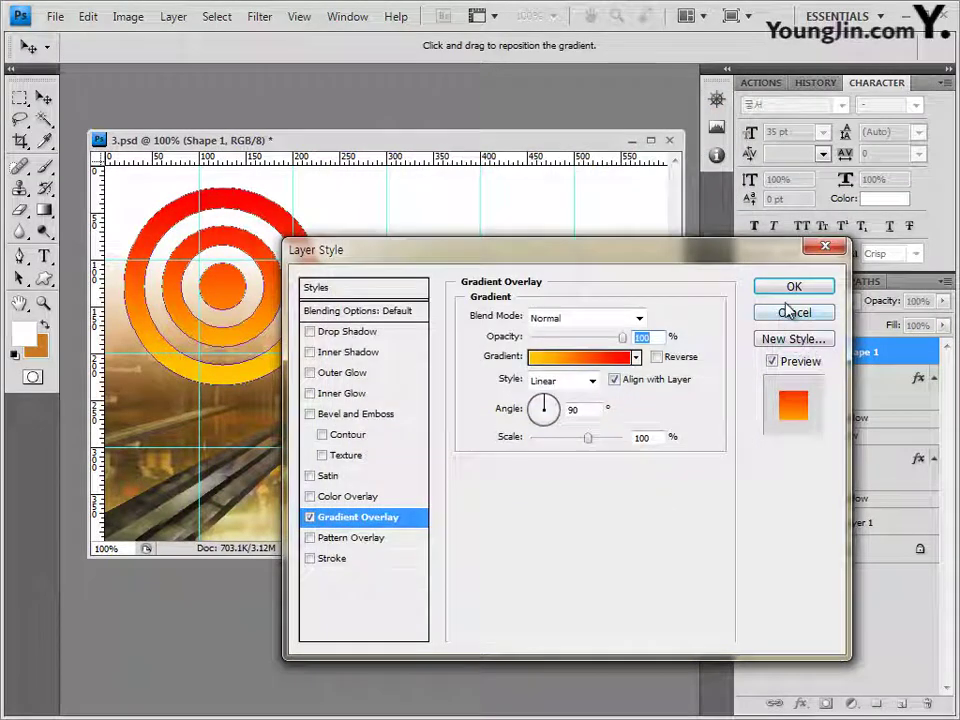
pyautogui.click(793, 287)
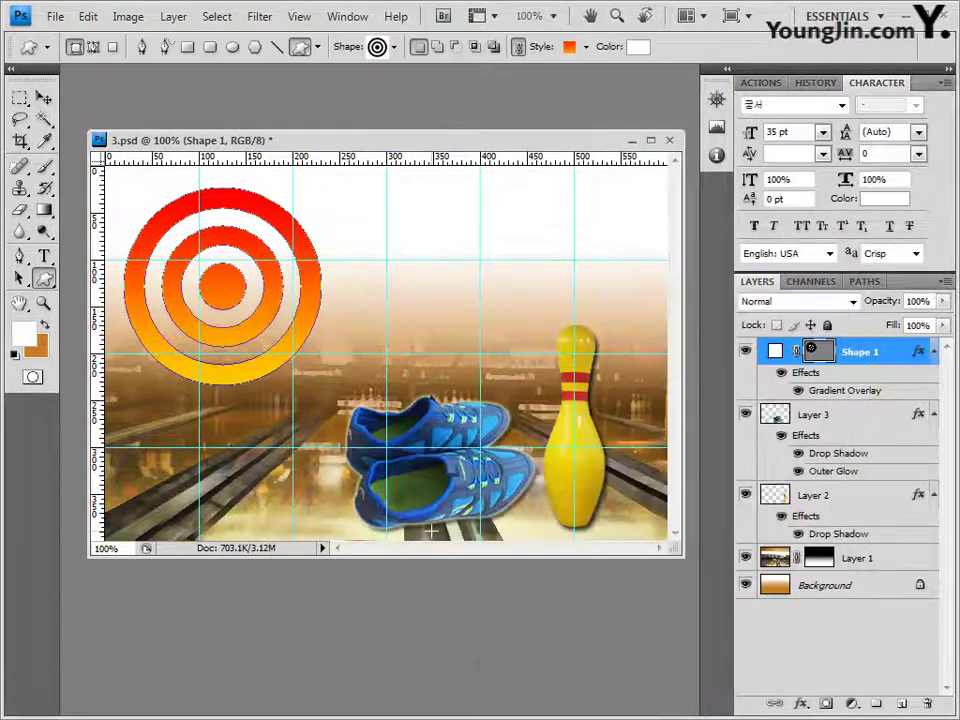
pyautogui.click(44, 98)
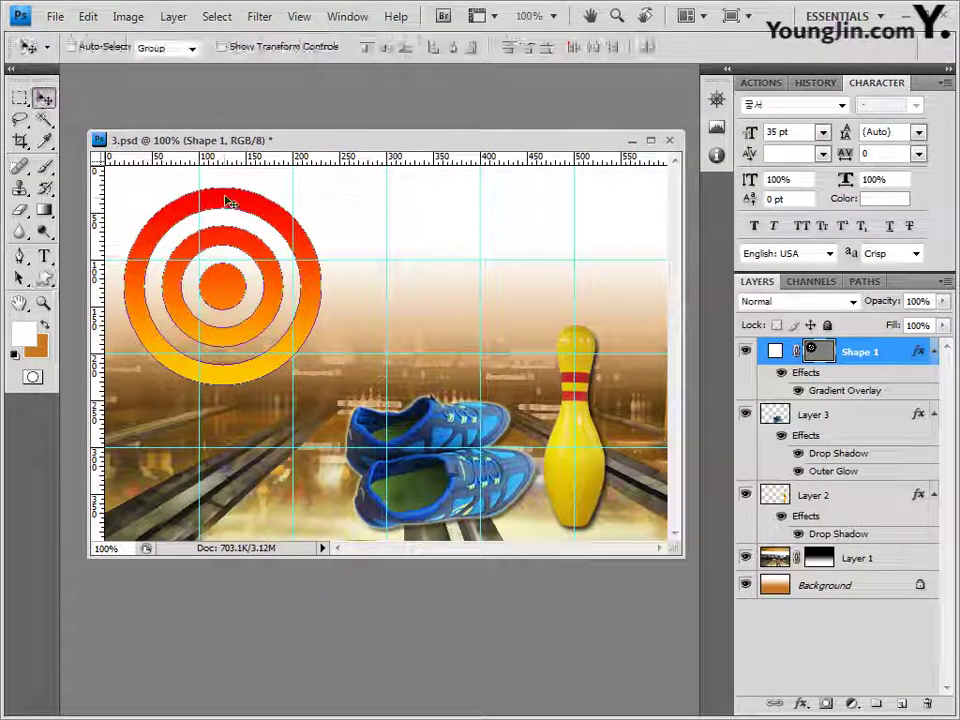
# Step: Nudge the bull's-eye up slightly and change its Gradient Overlay style to Radial
pyautogui.moveTo(227, 201); pyautogui.dragTo(225, 192)
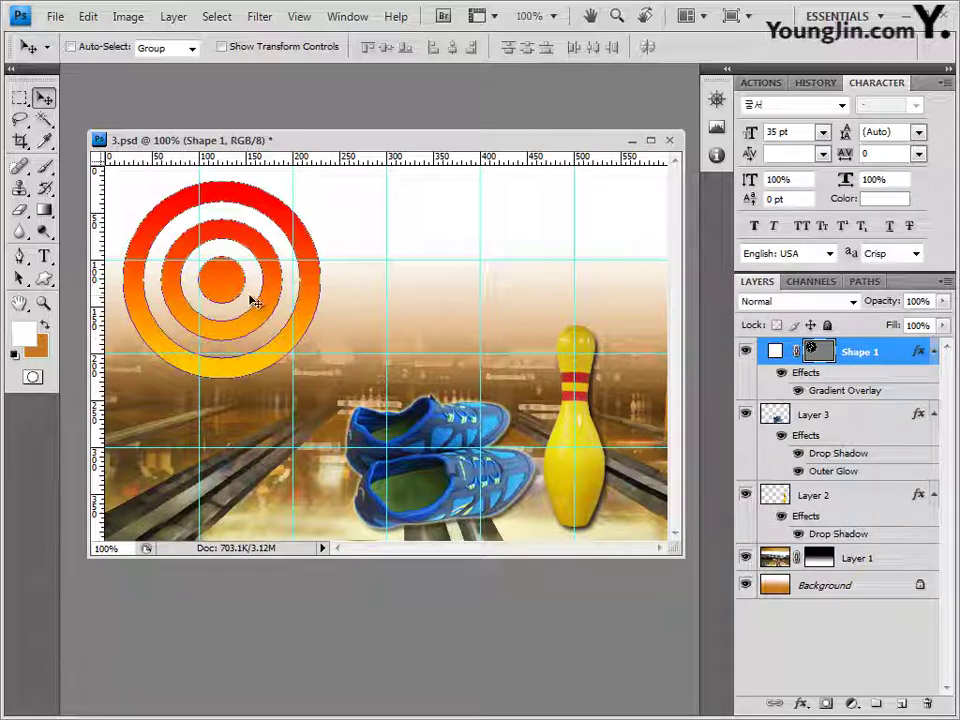
pyautogui.doubleClick(864, 394)
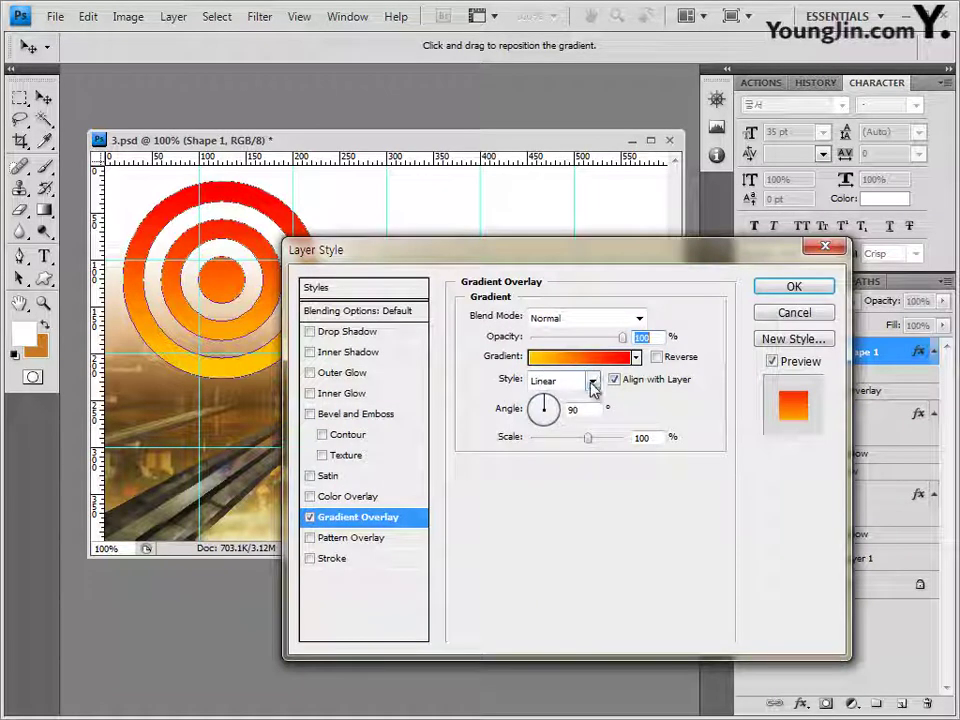
pyautogui.click(592, 382)
pyautogui.click(563, 416)
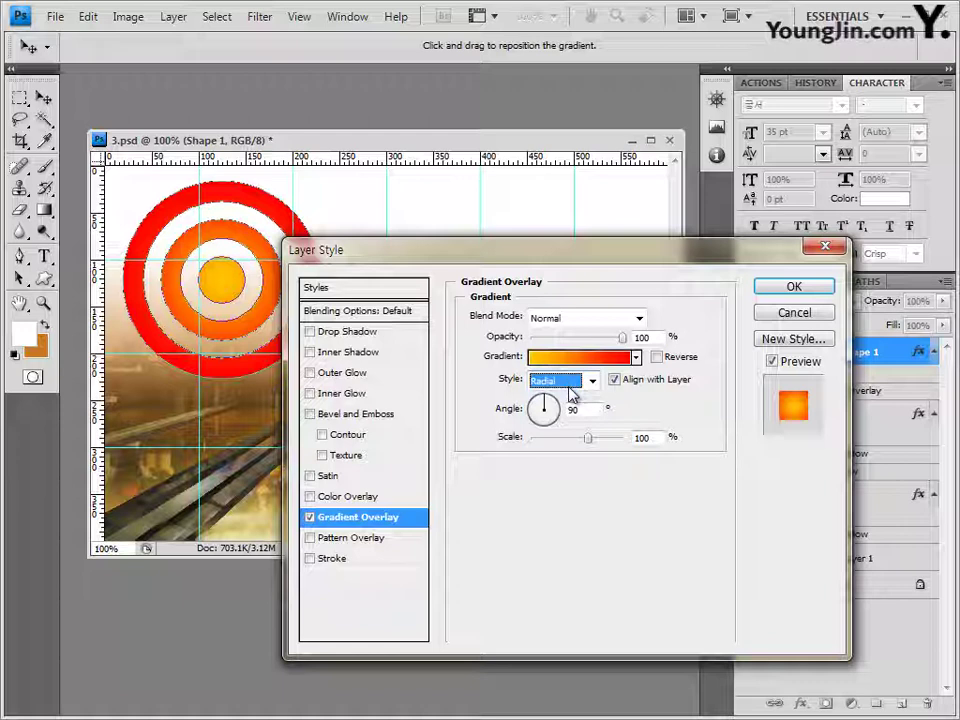
pyautogui.click(793, 289)
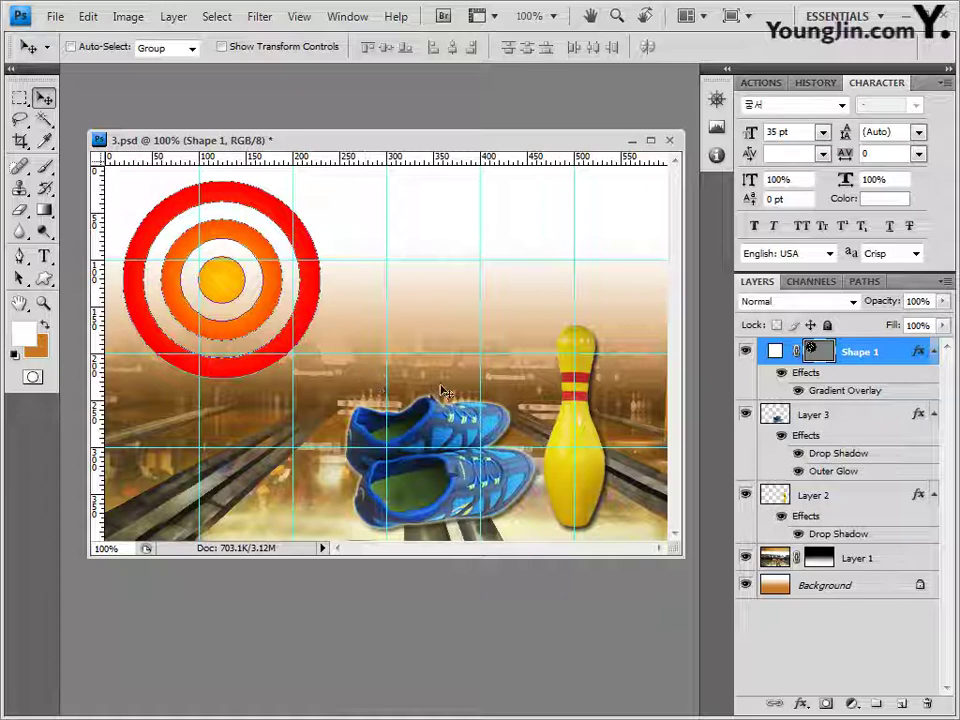
# Step: Load the Talk Bubbles set and draw a thought bubble at the canvas upper right
pyautogui.click(44, 280)
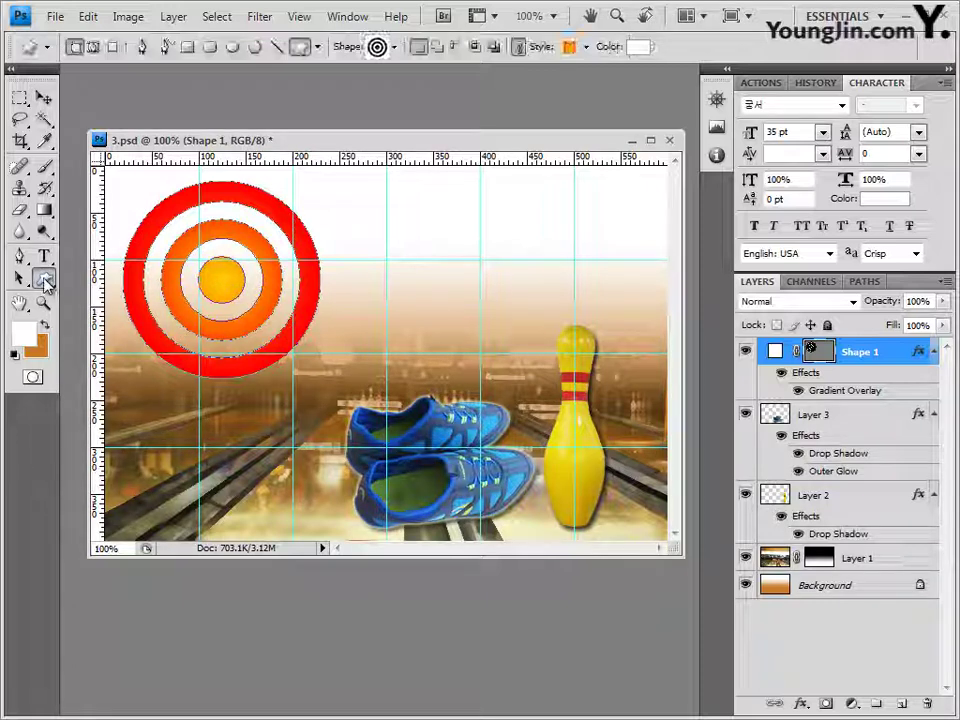
pyautogui.click(396, 47)
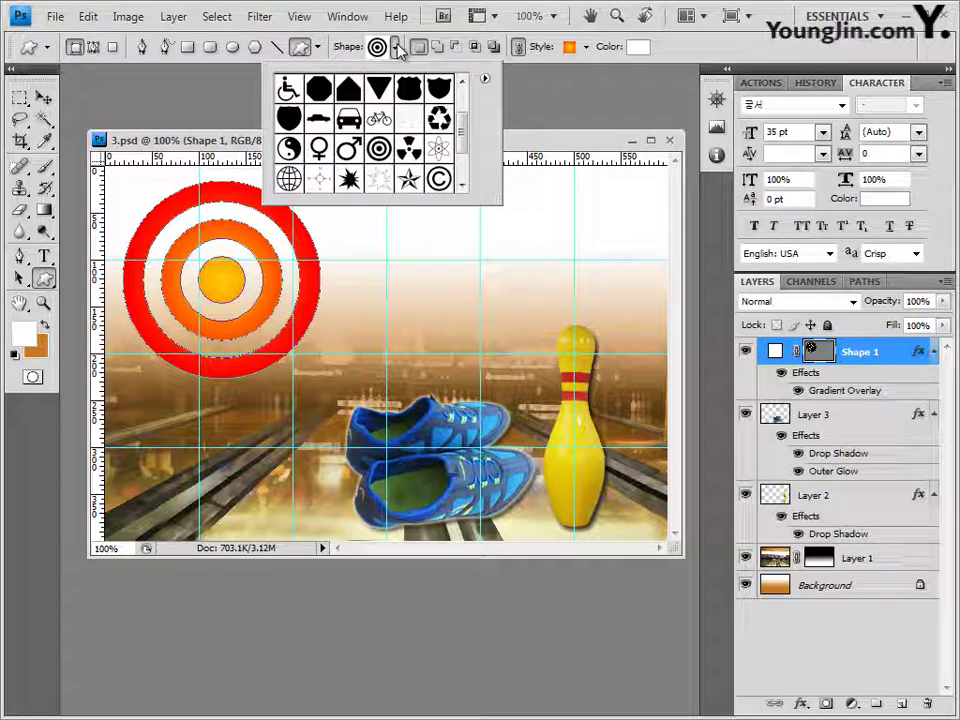
pyautogui.click(484, 78)
pyautogui.click(564, 546)
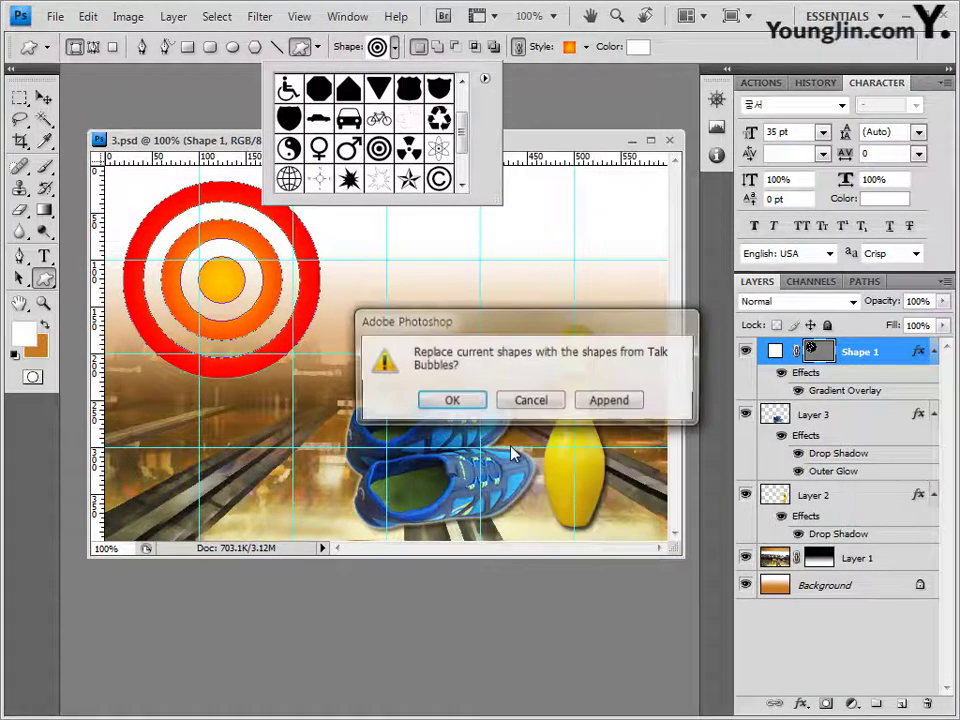
pyautogui.click(455, 401)
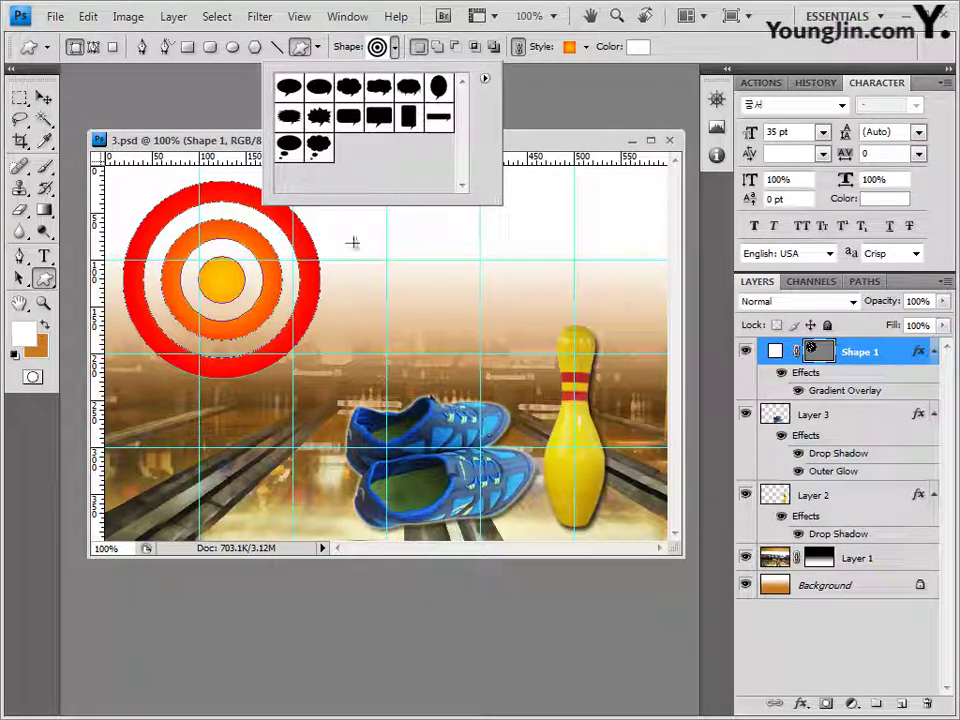
pyautogui.click(294, 156)
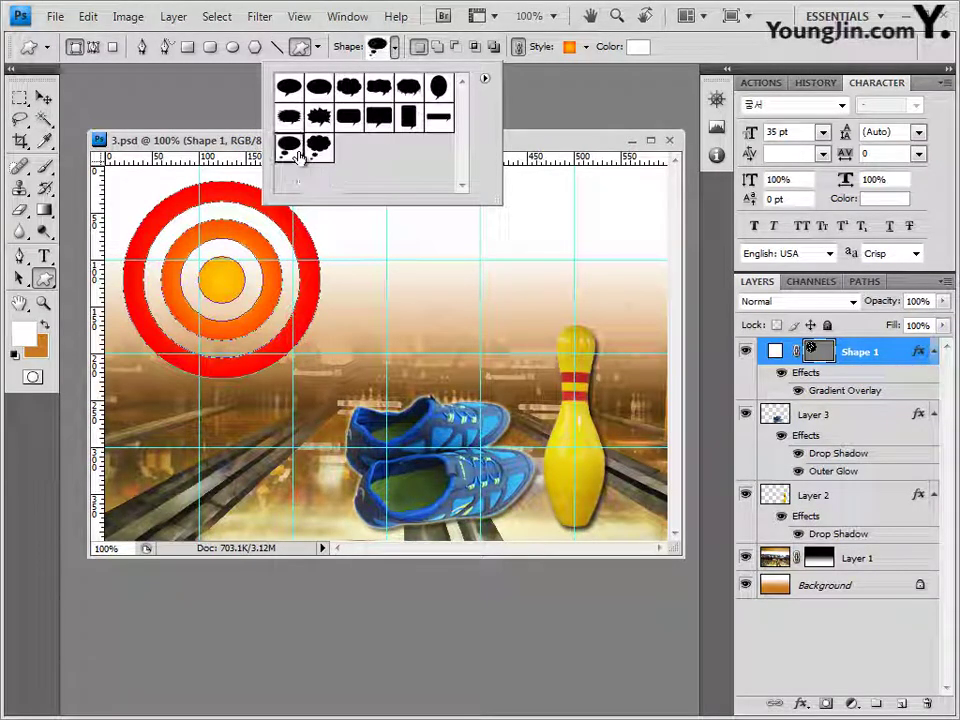
pyautogui.click(527, 147)
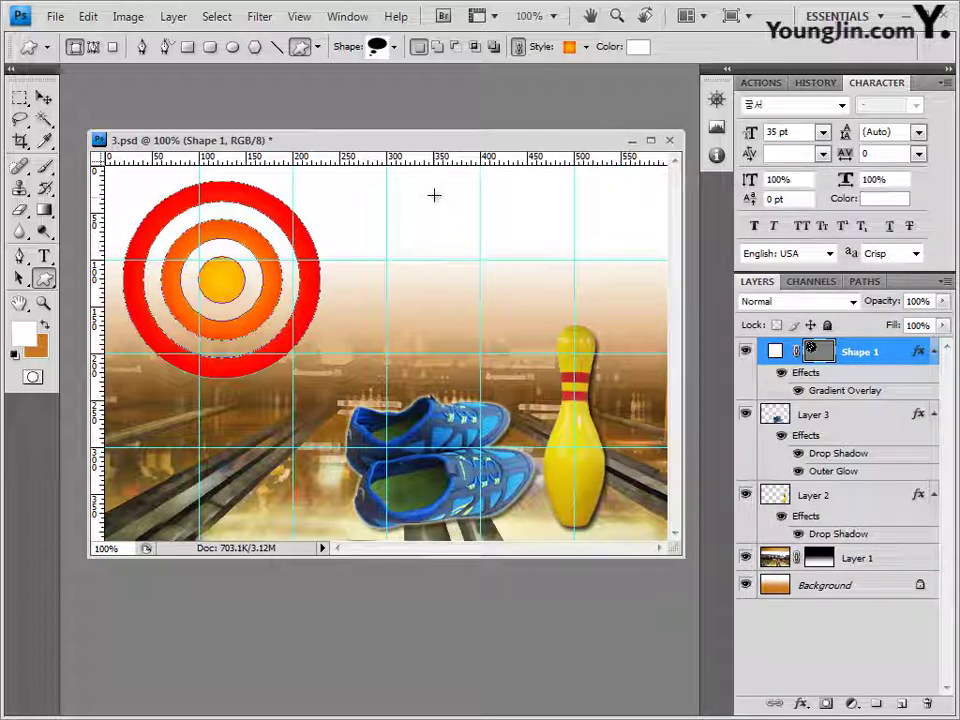
pyautogui.moveTo(434, 197); pyautogui.dragTo(626, 380)
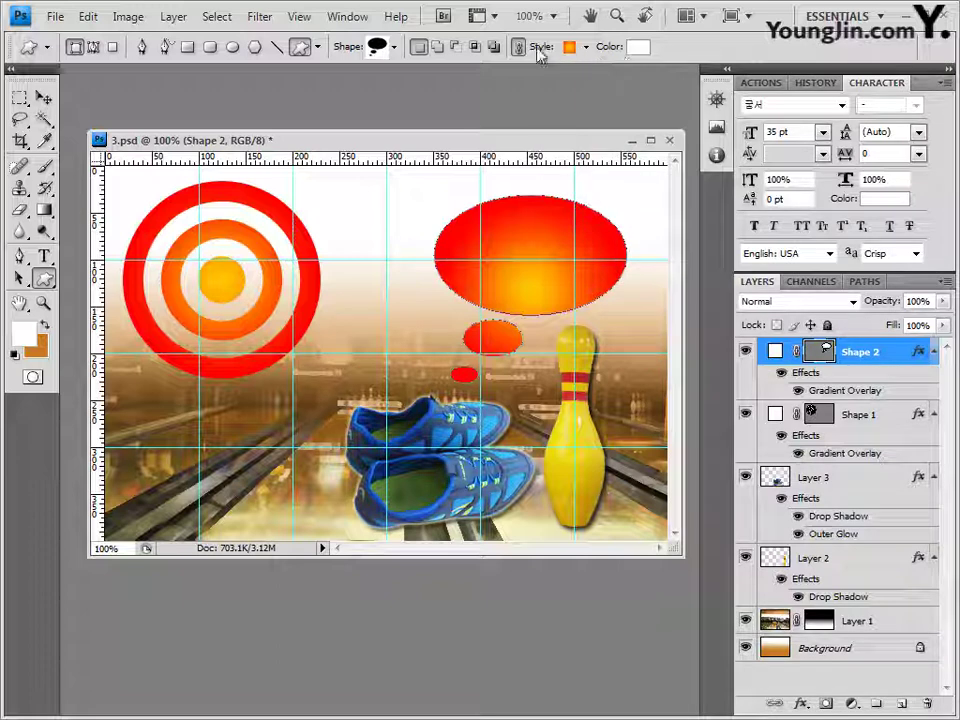
# Step: Set the bubble's style to None, add Inner Shadow, and open 2급-8.JPG in Photoshop
pyautogui.click(585, 47)
pyautogui.click(481, 88)
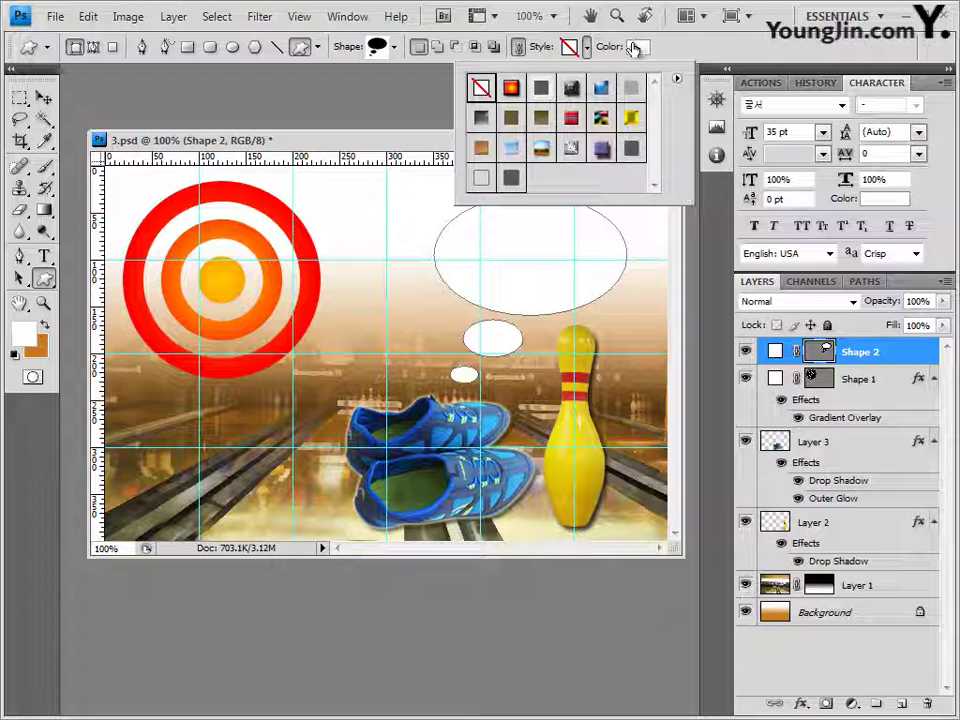
pyautogui.click(801, 705)
pyautogui.click(852, 516)
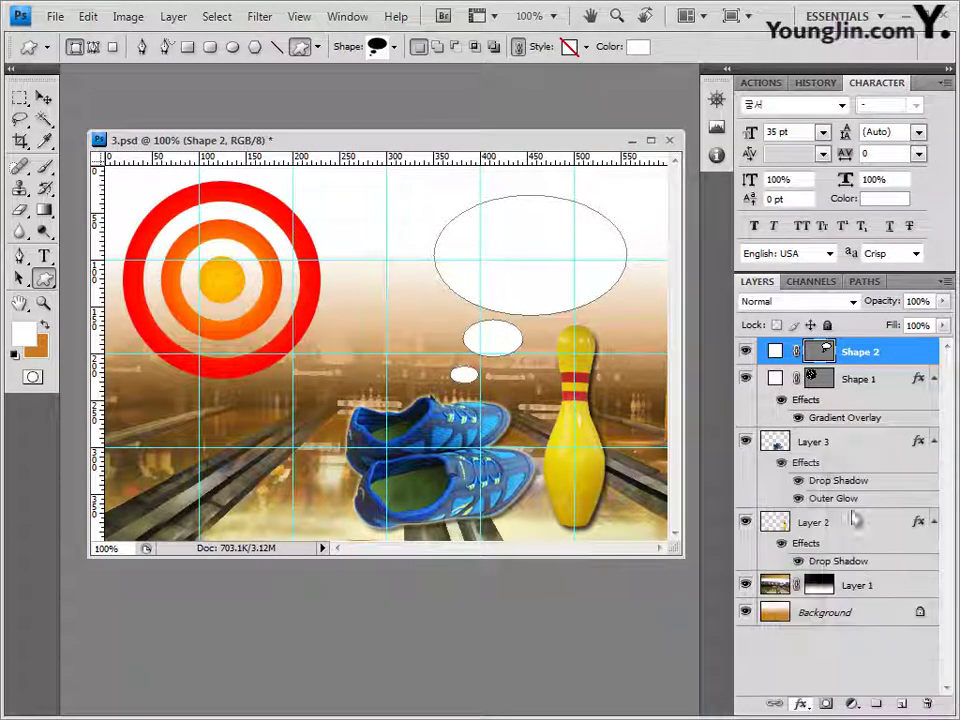
pyautogui.click(818, 294)
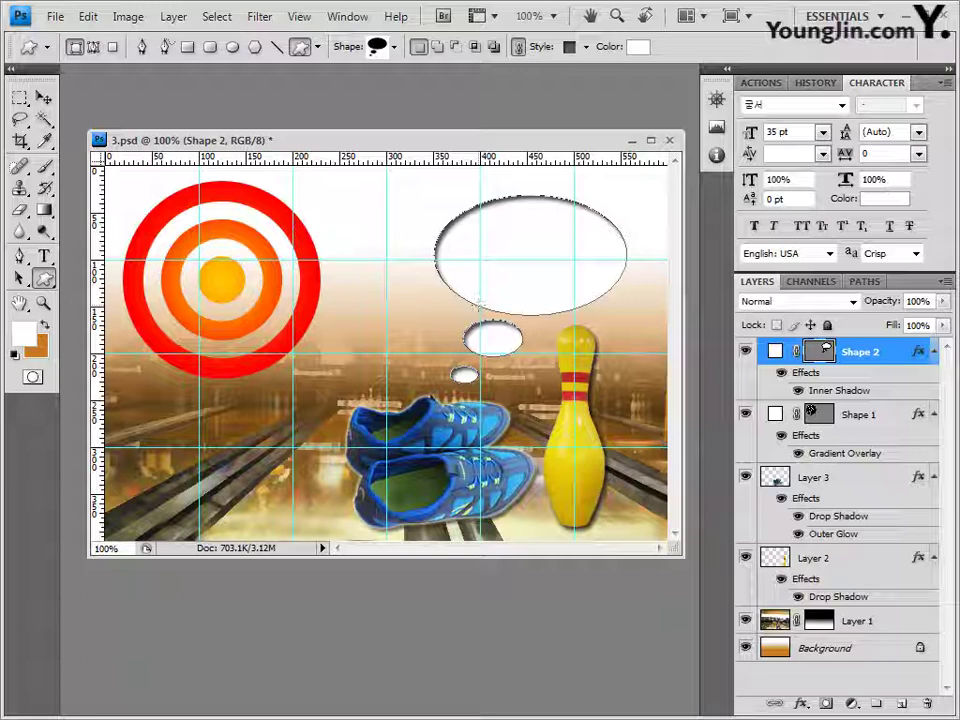
pyautogui.hotkey('alt', 'Tab')
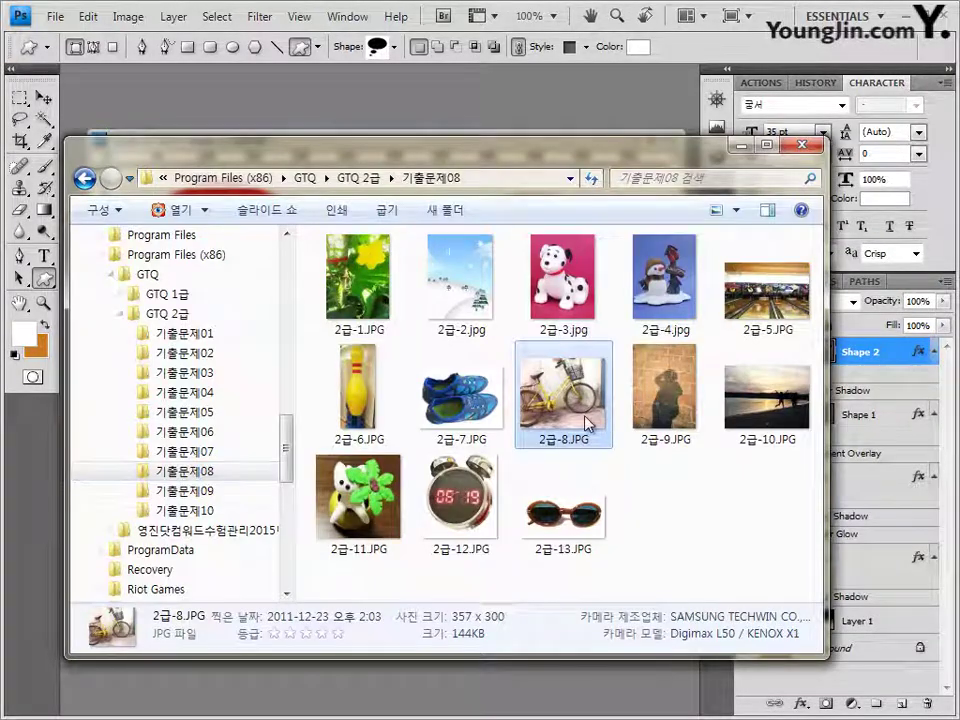
pyautogui.moveTo(588, 424); pyautogui.dragTo(145, 184)
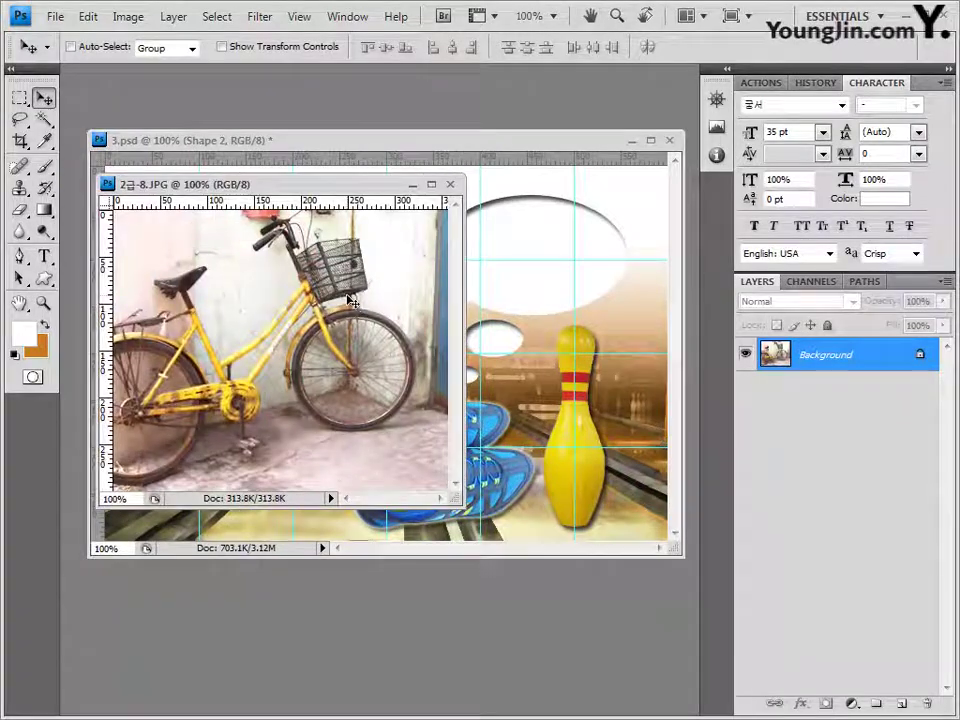
# Step: Paste the bicycle photo as Layer 4, scale it to about 65%, and clip it into Shape 2
pyautogui.hotkey('ctrl', 'a')
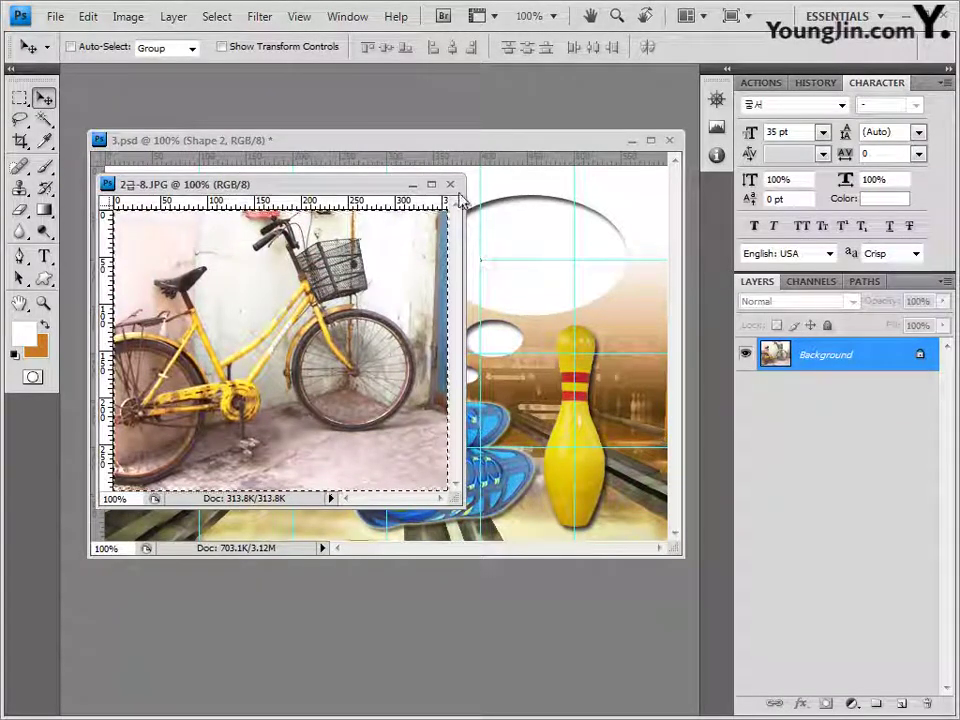
pyautogui.click(340, 140)
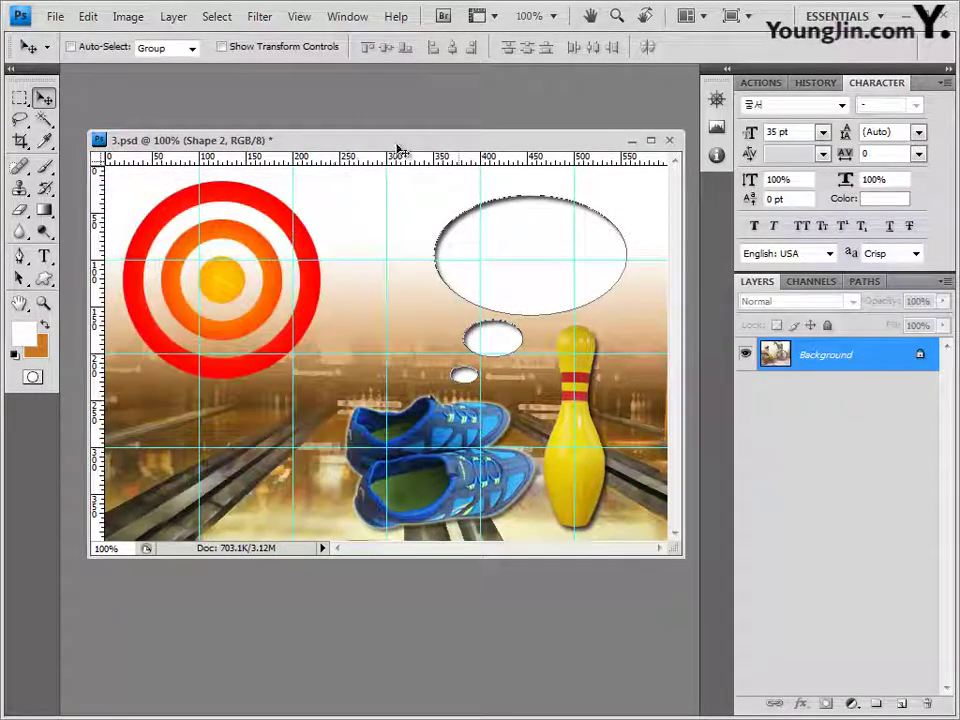
pyautogui.hotkey('ctrl', 'v')
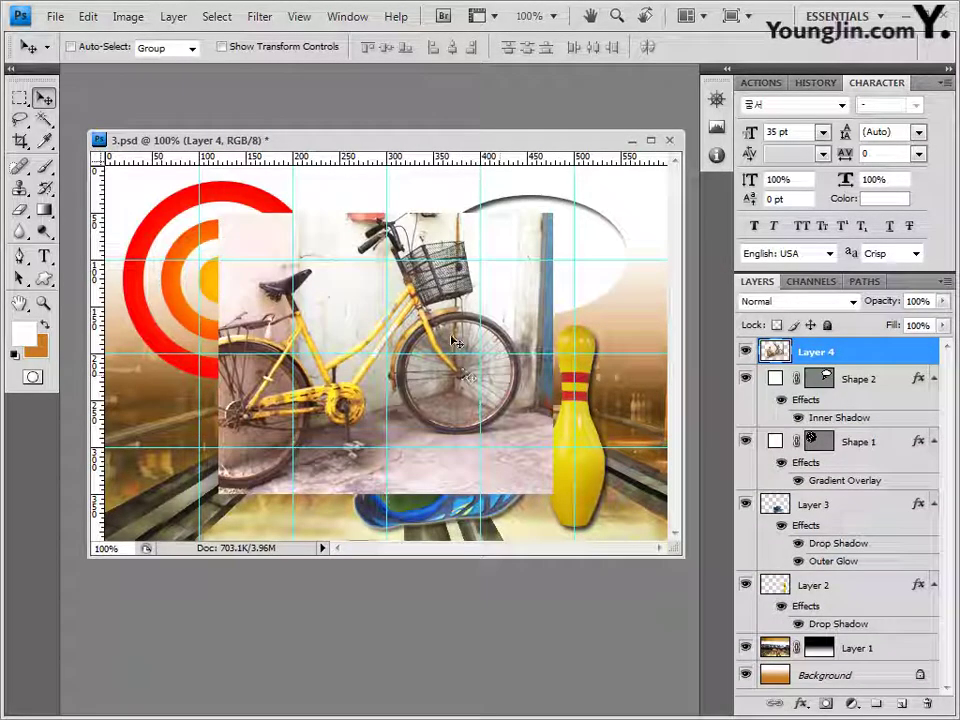
pyautogui.moveTo(452, 342); pyautogui.dragTo(565, 312)
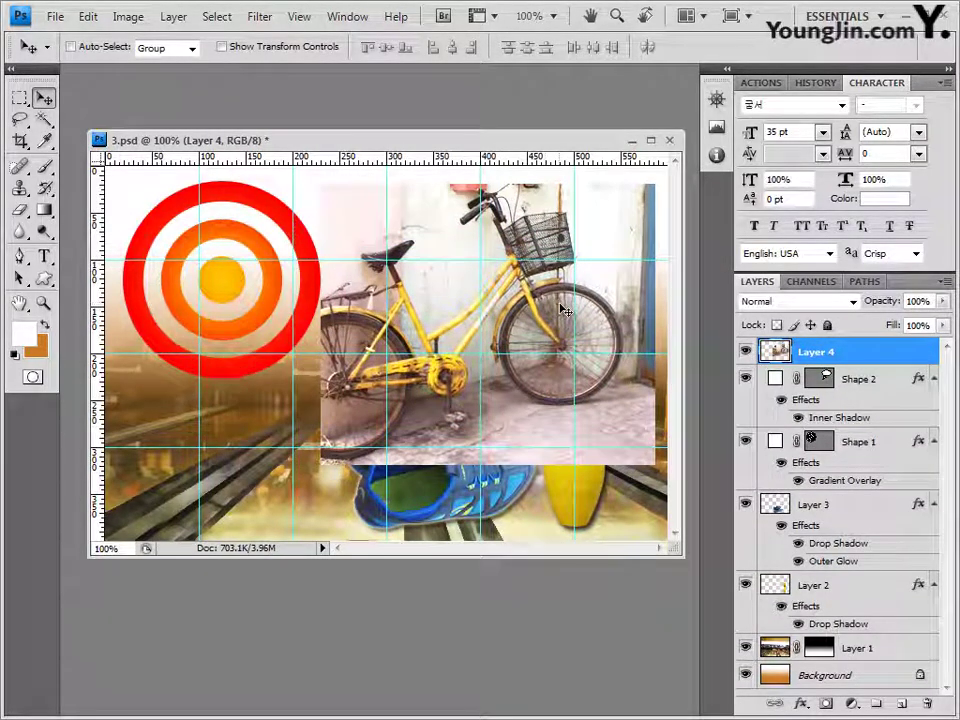
pyautogui.hotkey('ctrl', 't')
pyautogui.moveTo(333, 198); pyautogui.dragTo(395, 215)
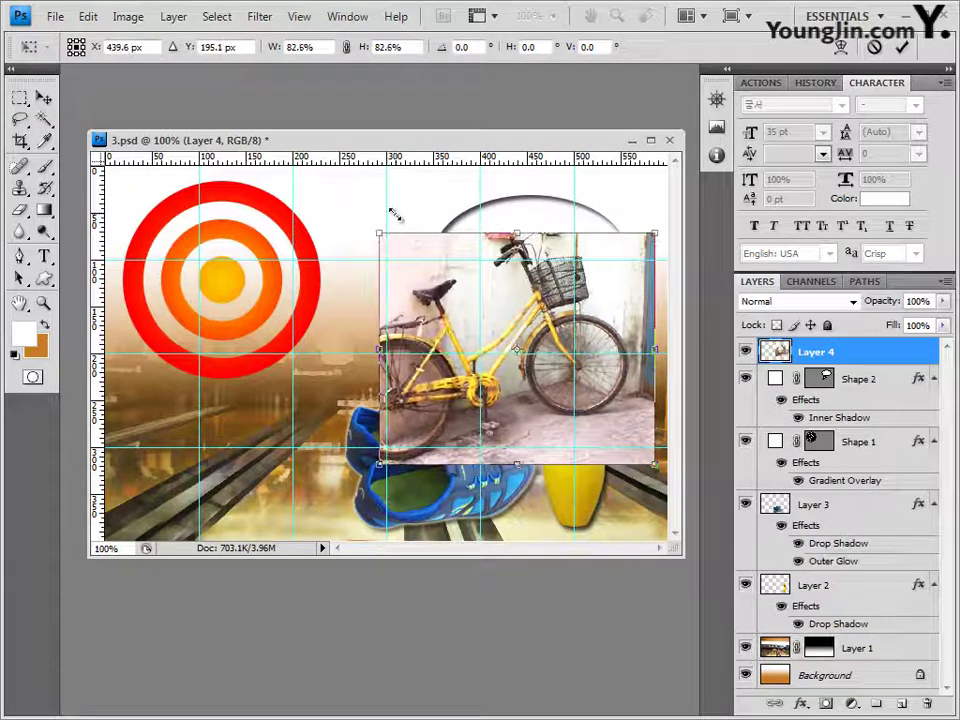
pyautogui.moveTo(654, 464); pyautogui.dragTo(621, 358)
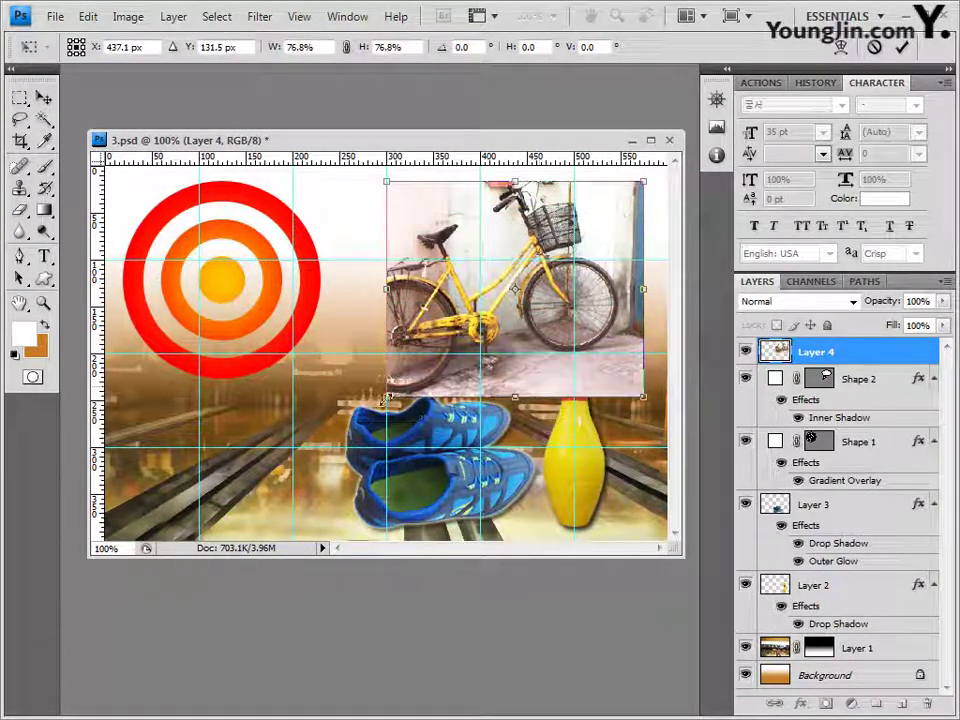
pyautogui.moveTo(387, 396); pyautogui.dragTo(429, 358)
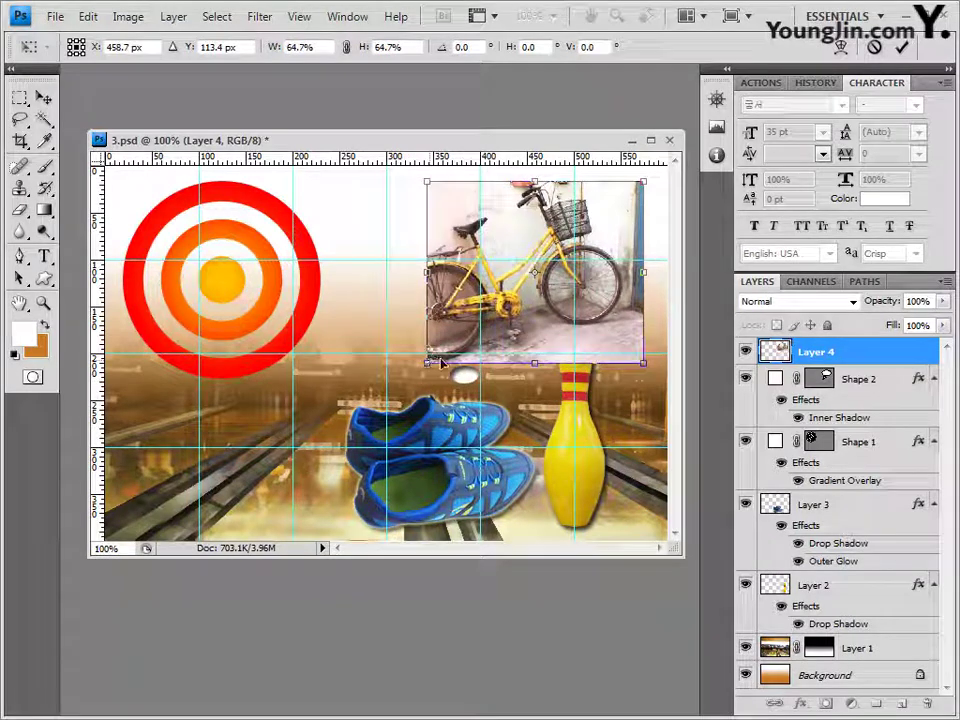
pyautogui.press('Return')
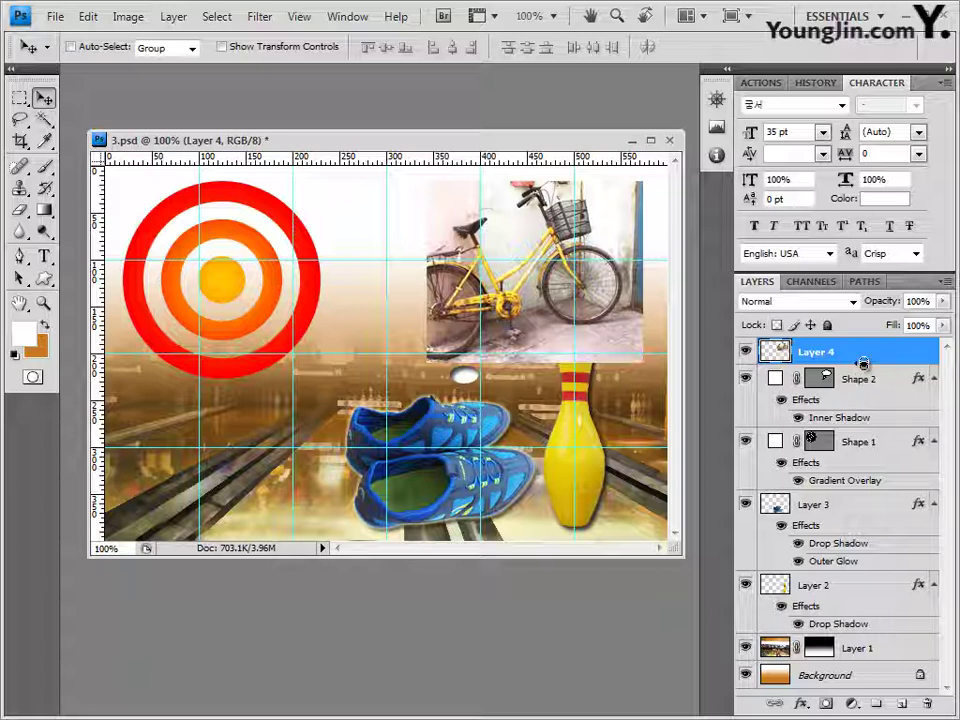
pyautogui.keyDown('alt'); pyautogui.click(862, 364); pyautogui.keyUp('alt')
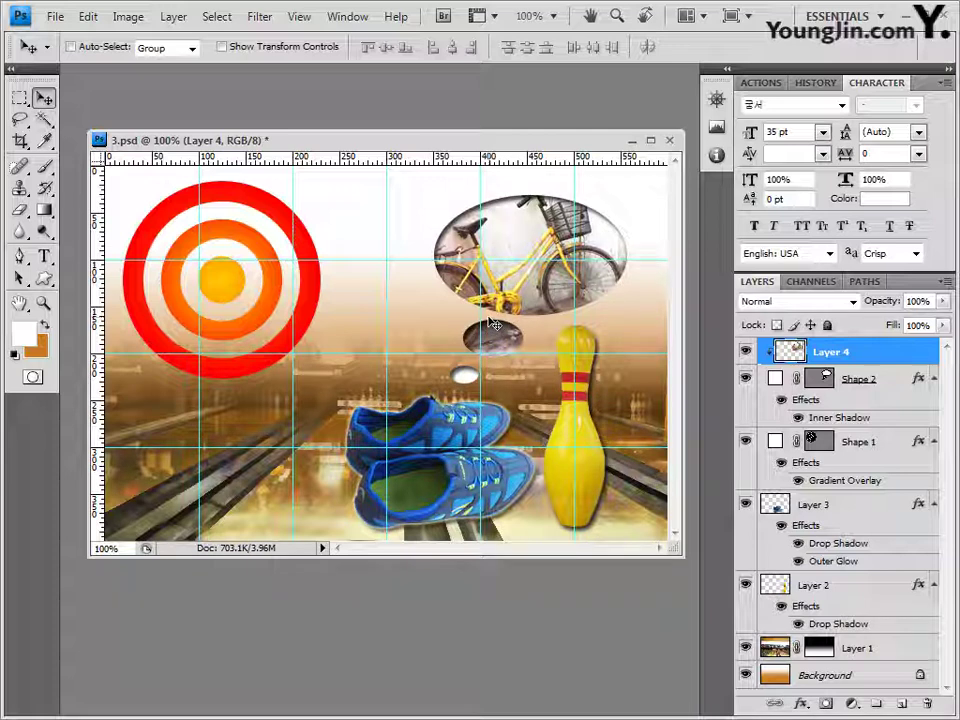
pyautogui.press('u')
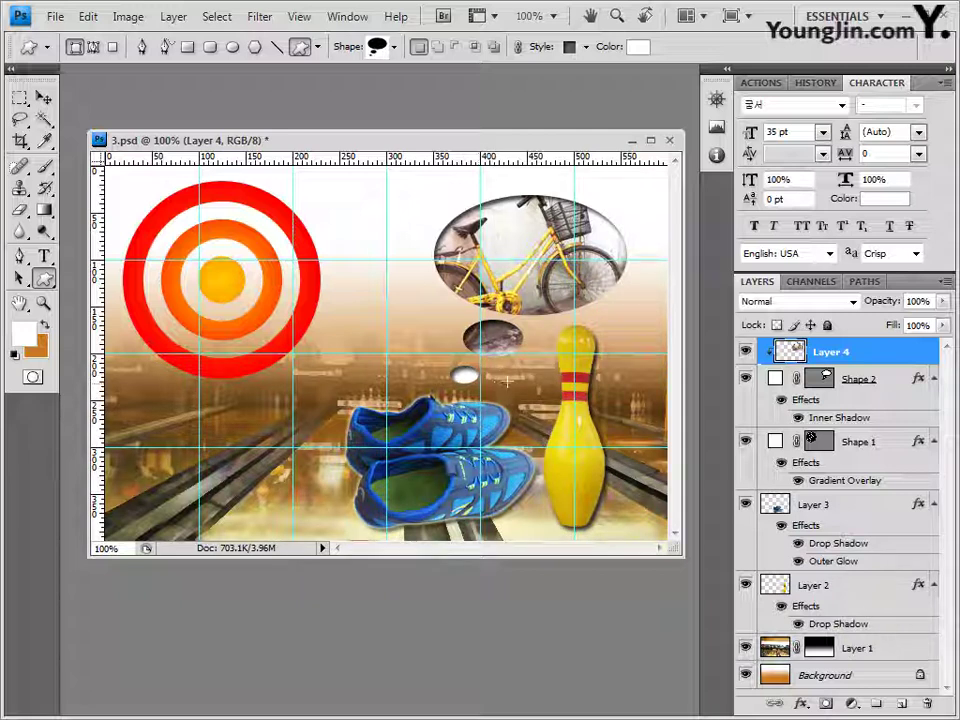
# Step: Change Shape 2's fill colour to black, 000000
pyautogui.click(836, 379)
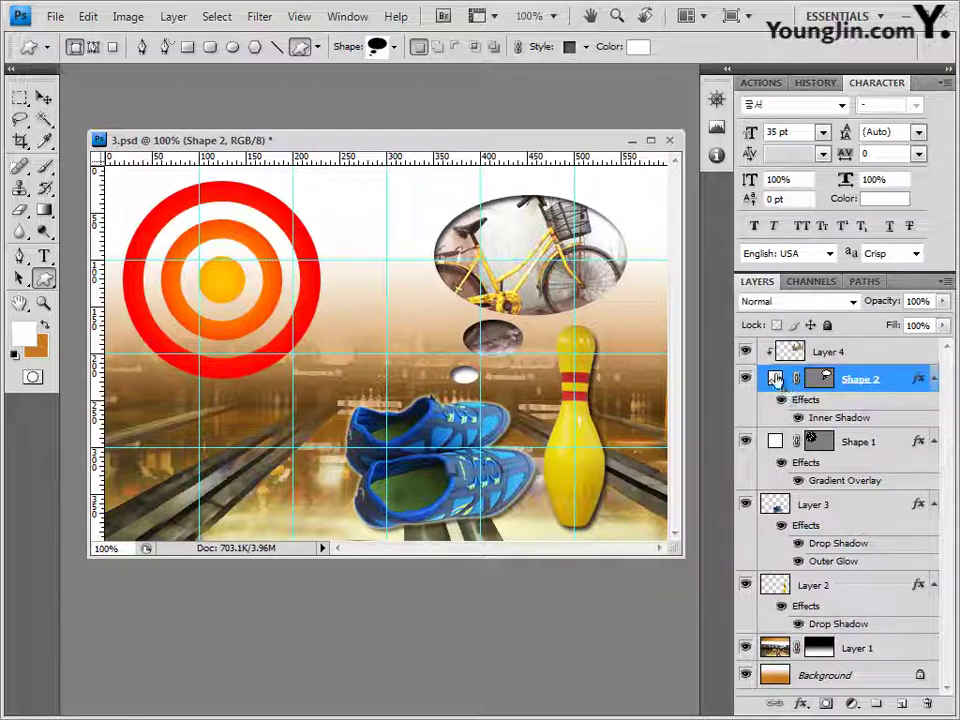
pyautogui.doubleClick(775, 378)
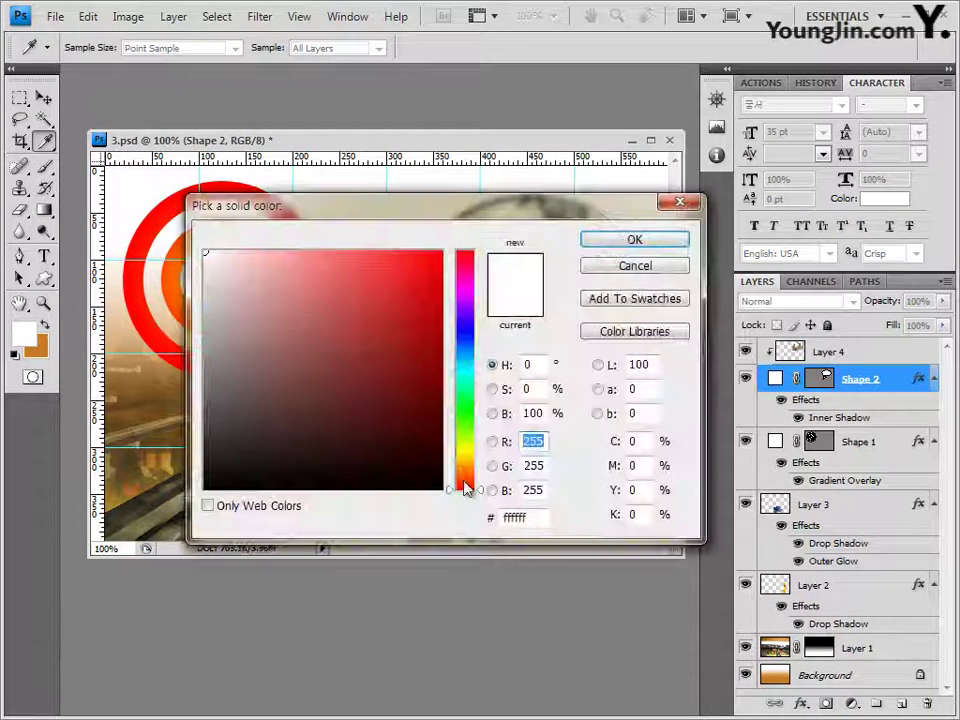
pyautogui.doubleClick(530, 516)
pyautogui.write('000')
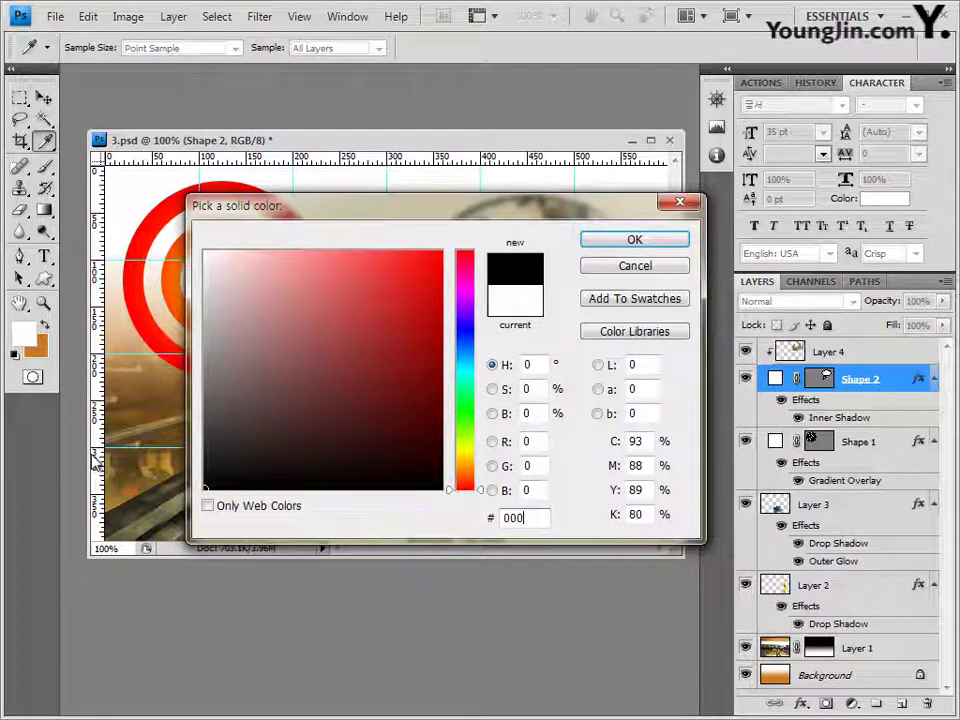
pyautogui.write('000')
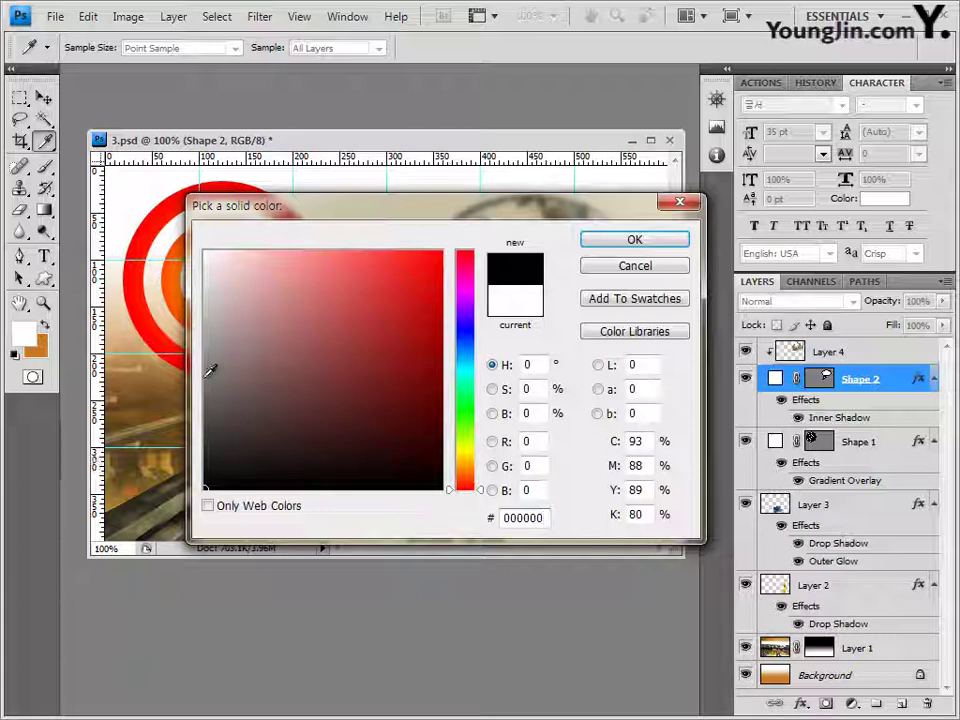
pyautogui.click(634, 240)
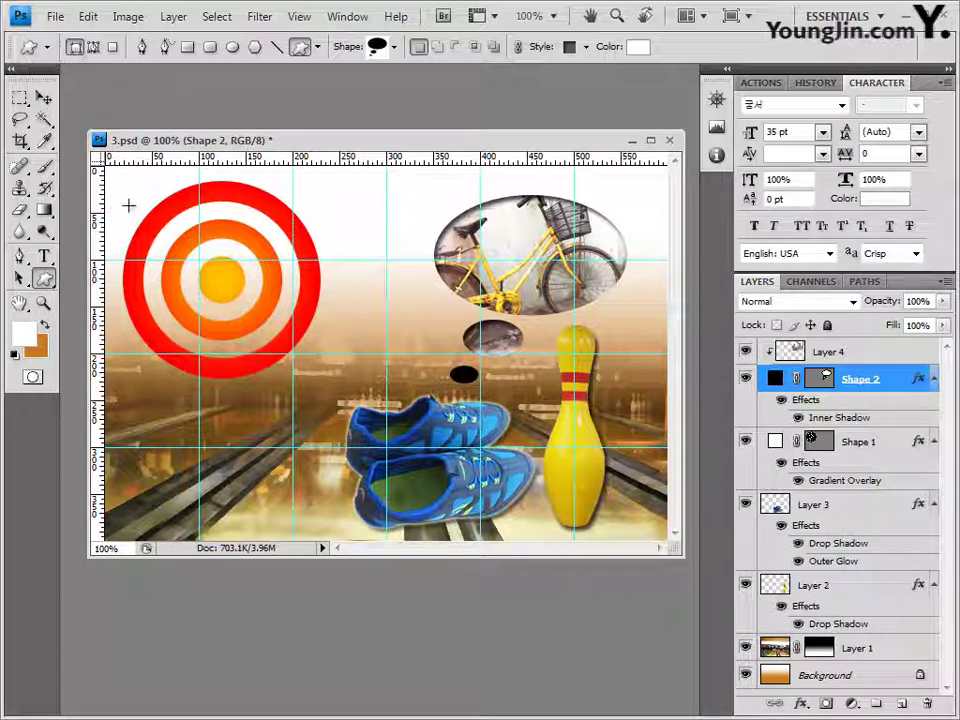
pyautogui.click(44, 257)
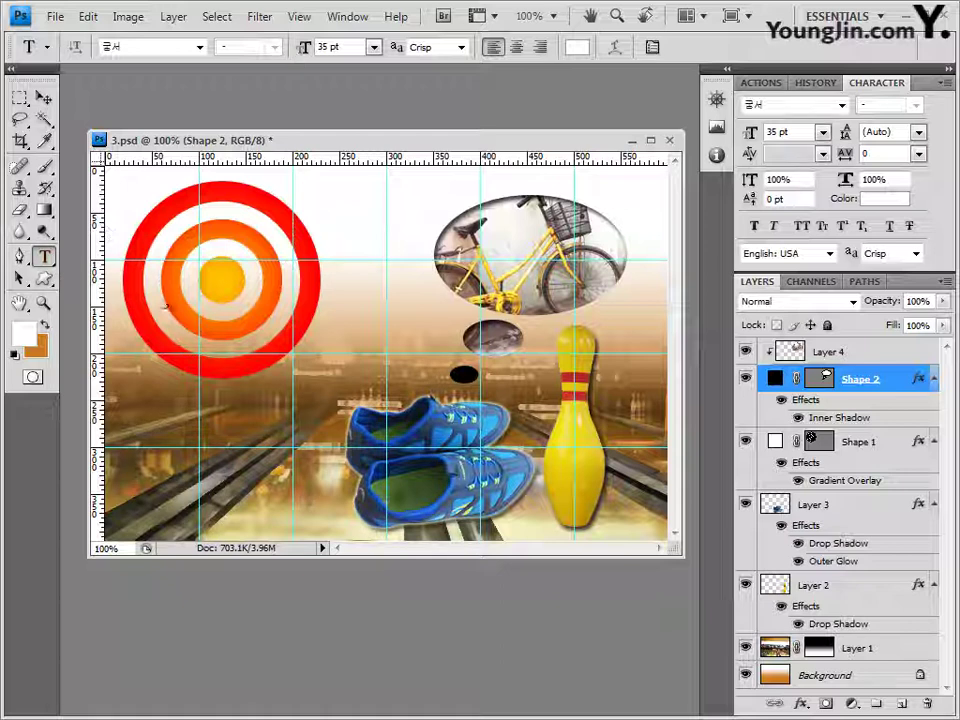
# Step: Type 'Healthy Mind' in 60 pt Arial at the target's centre
pyautogui.click(219, 263)
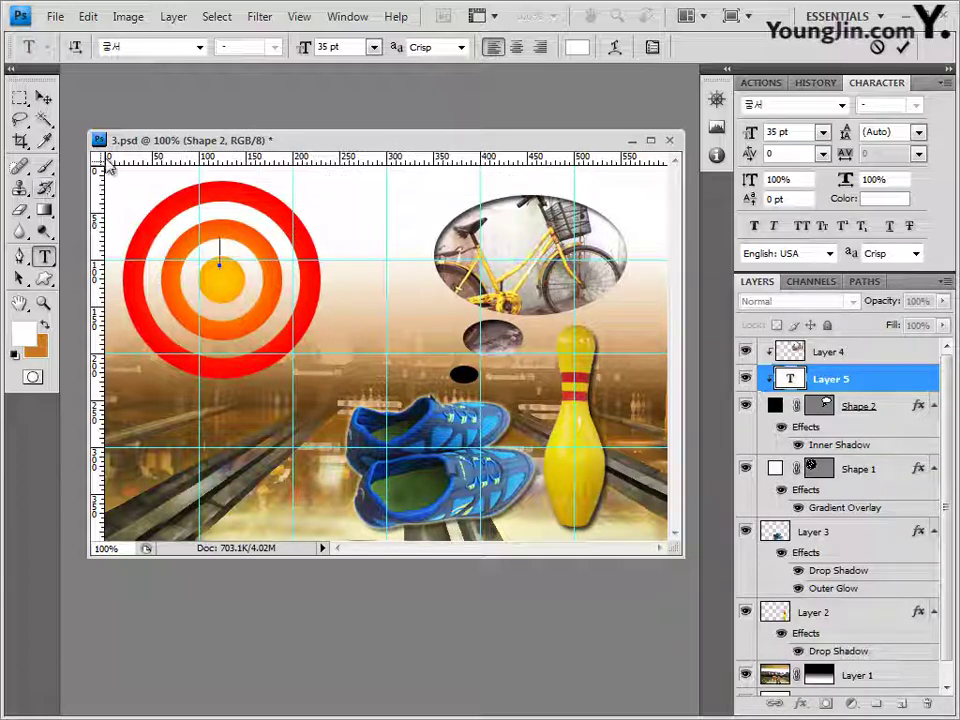
pyautogui.click(200, 47)
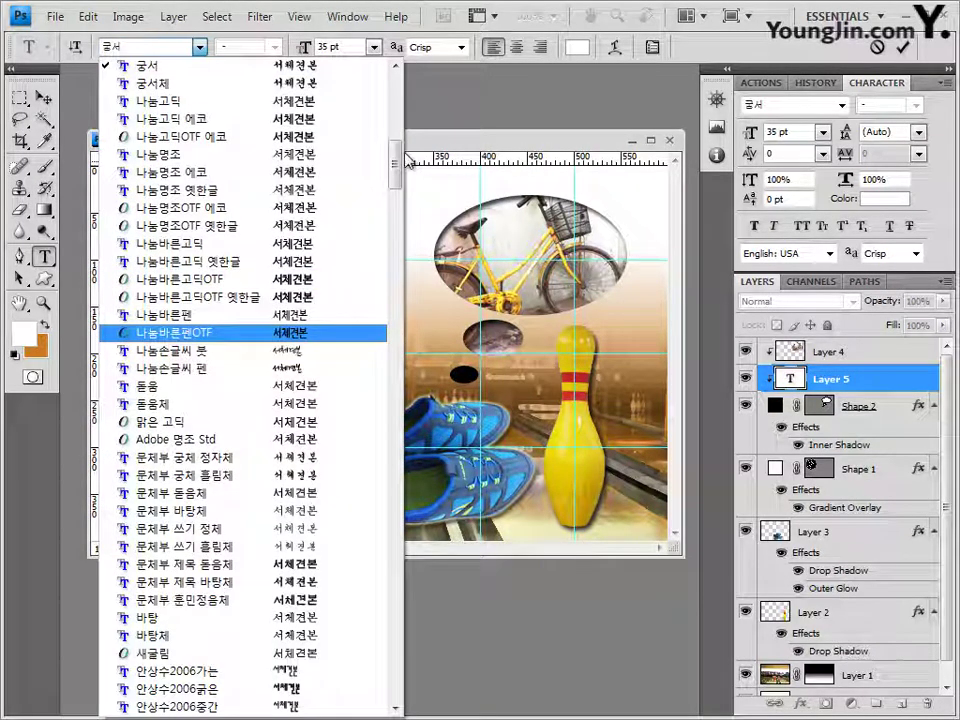
pyautogui.moveTo(395, 168); pyautogui.dragTo(393, 240)
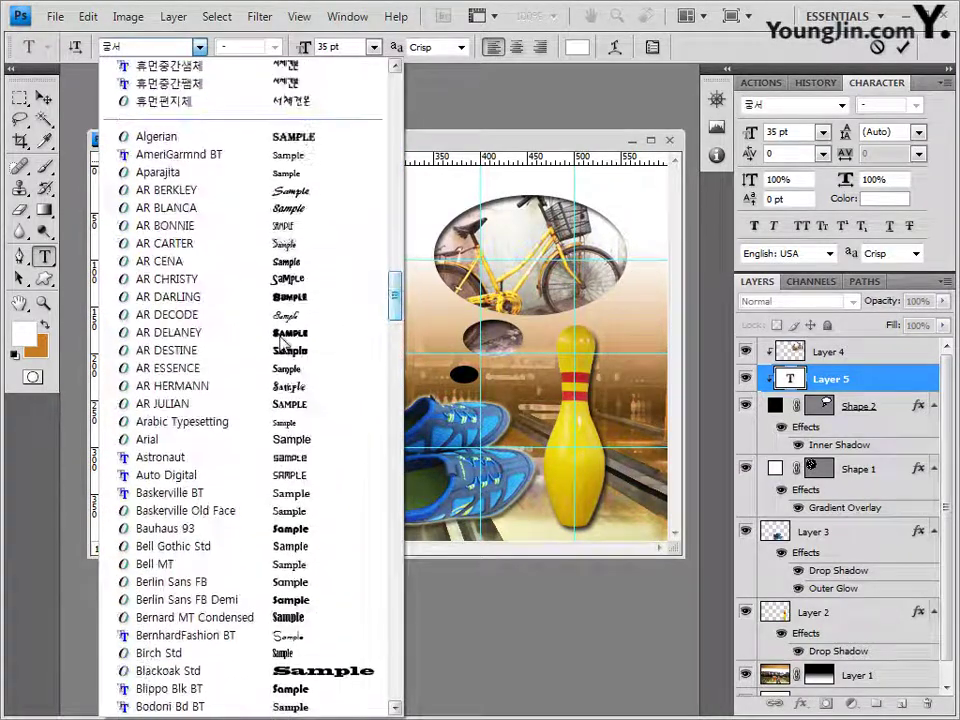
pyautogui.click(100, 440)
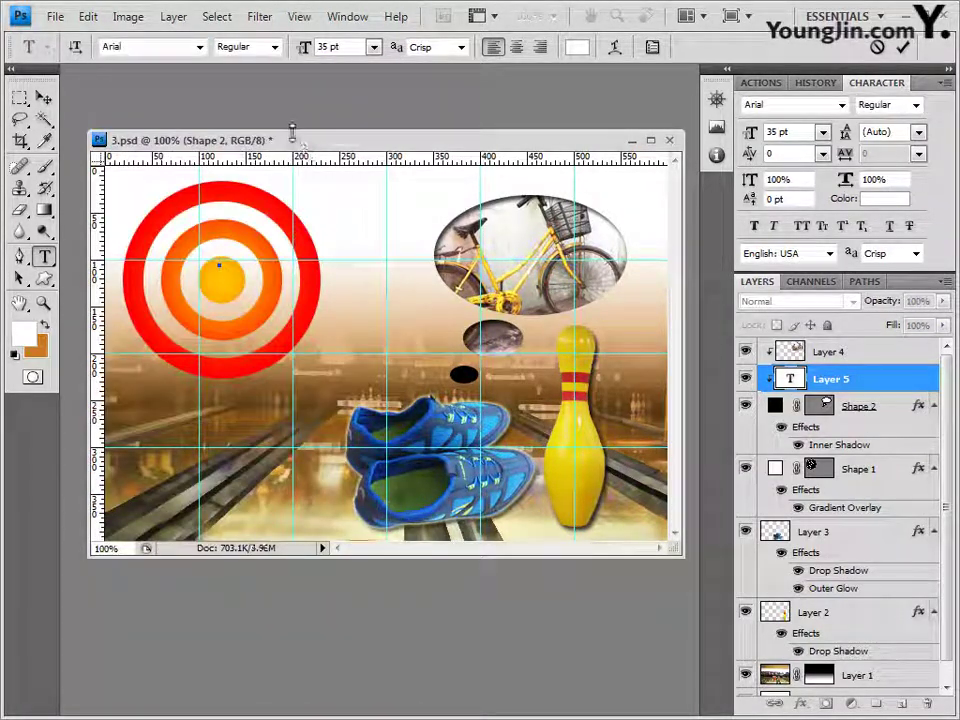
pyautogui.press('Tab')
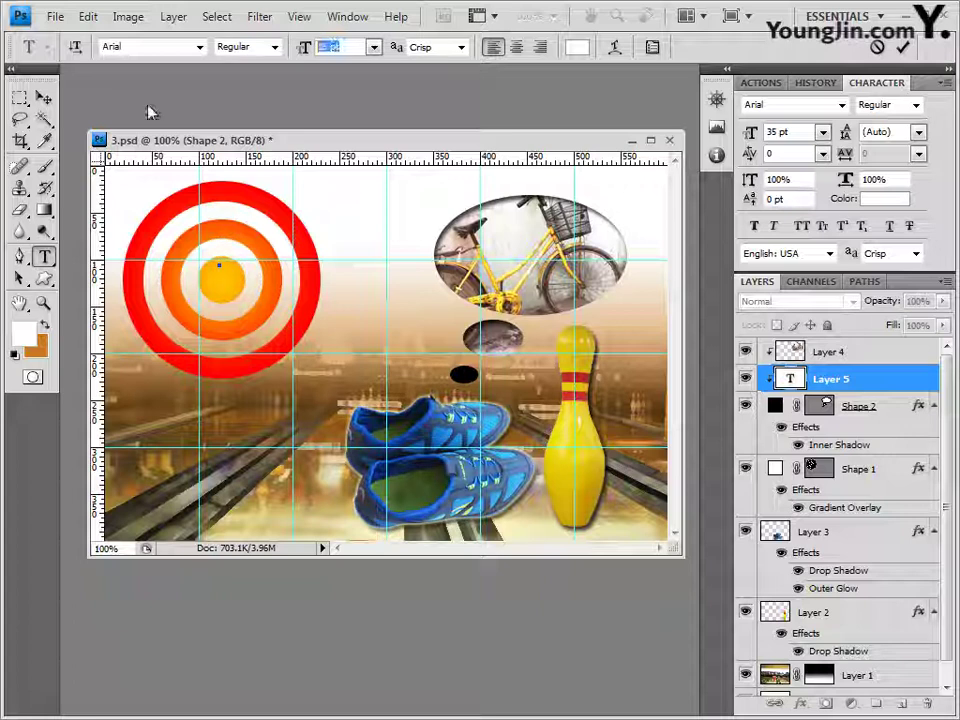
pyautogui.write('60')
pyautogui.press('Return')
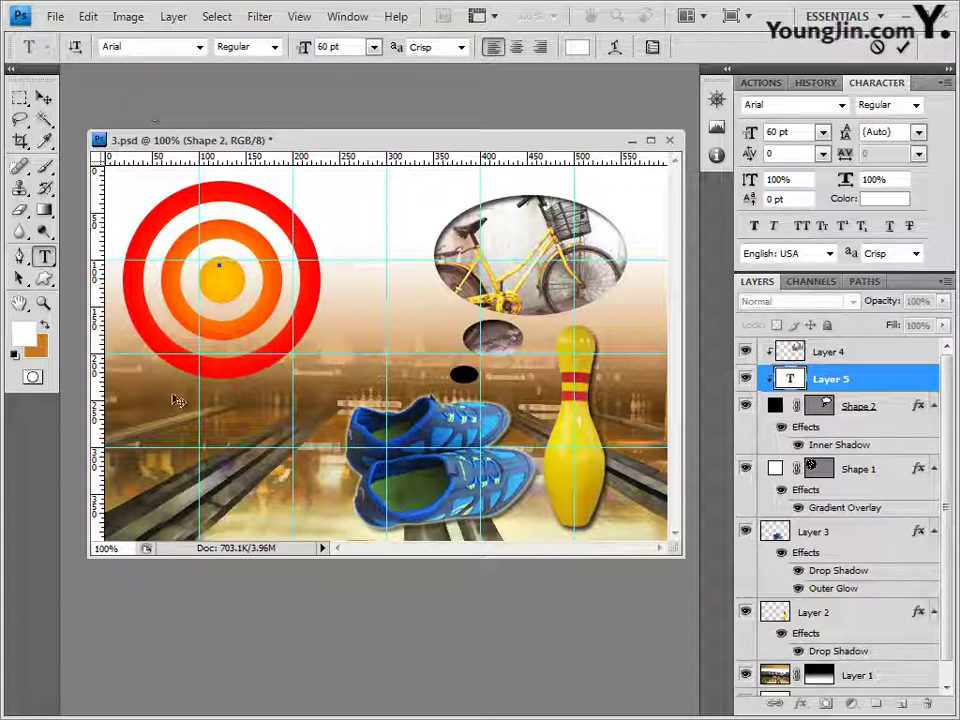
pyautogui.moveTo(307, 311); pyautogui.dragTo(334, 332)
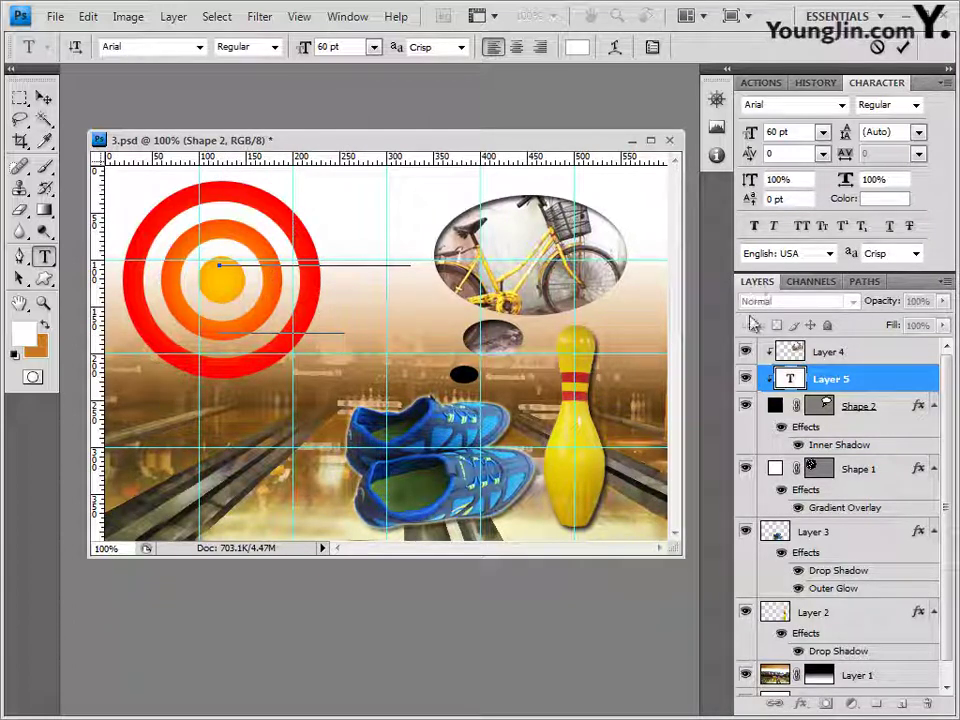
pyautogui.click(845, 384)
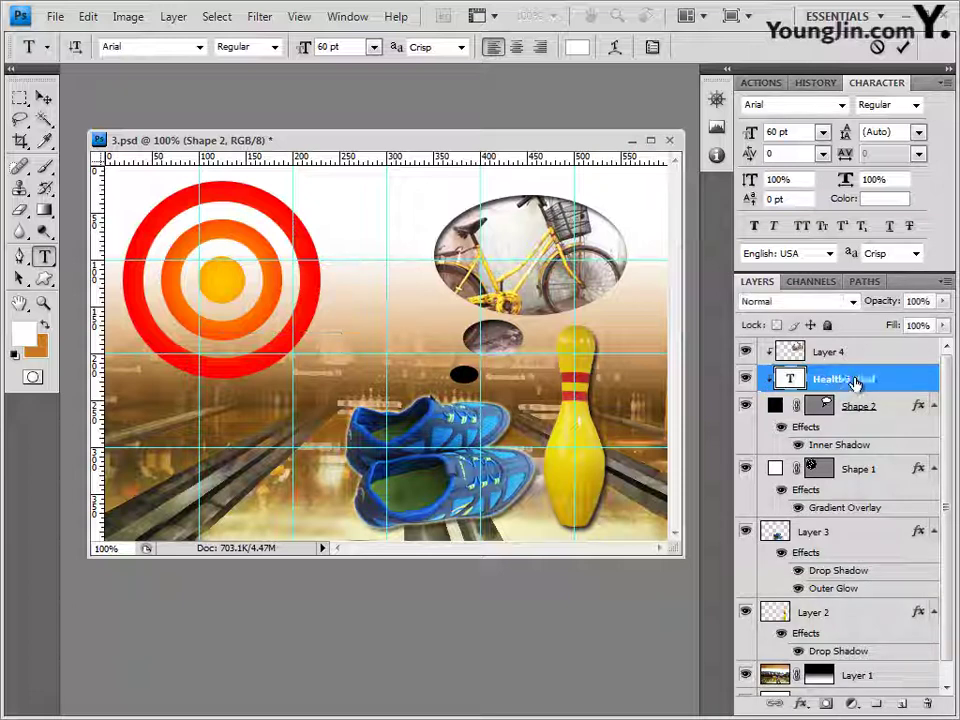
# Step: Move the Healthy Mind layer to the top and release it from the clipping mask
pyautogui.moveTo(845, 384); pyautogui.dragTo(840, 343)
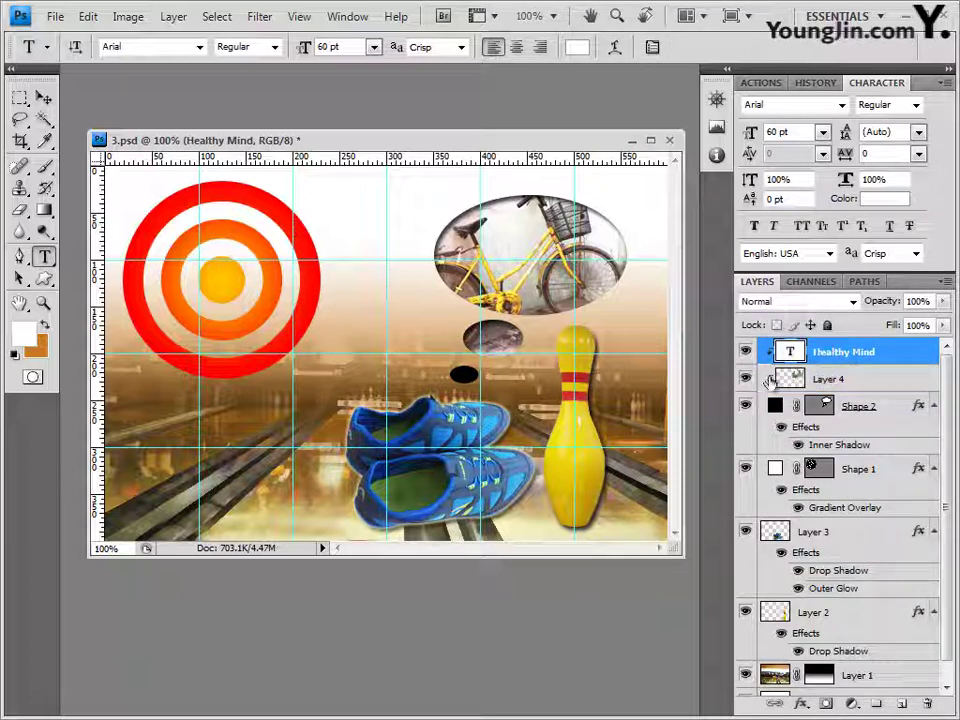
pyautogui.doubleClick(838, 351)
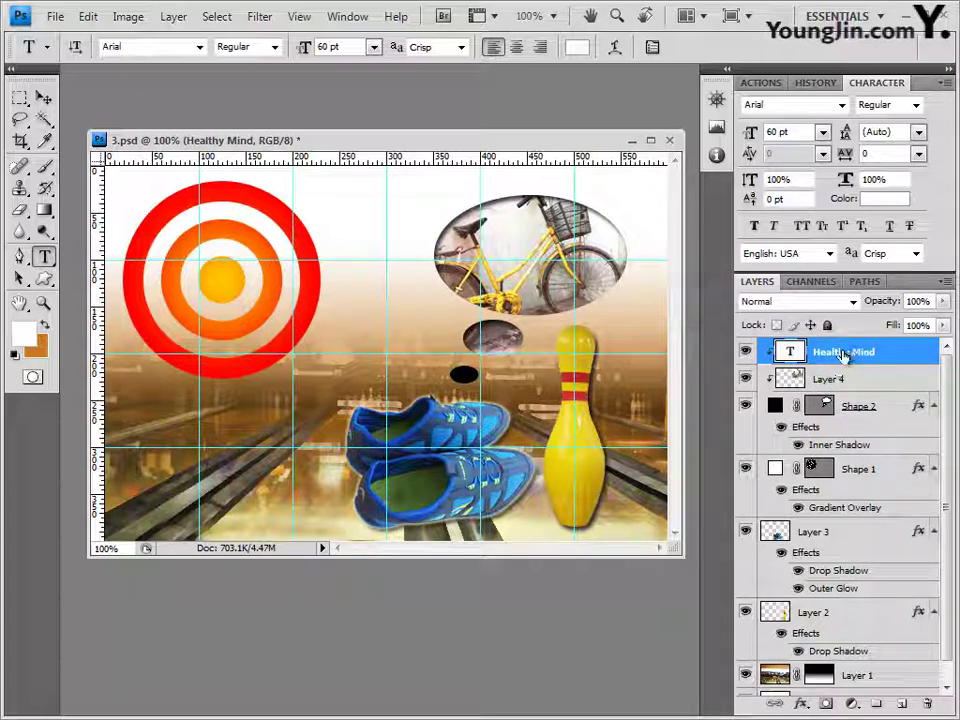
pyautogui.press('Return')
pyautogui.keyDown('alt'); pyautogui.click(852, 365); pyautogui.keyUp('alt')
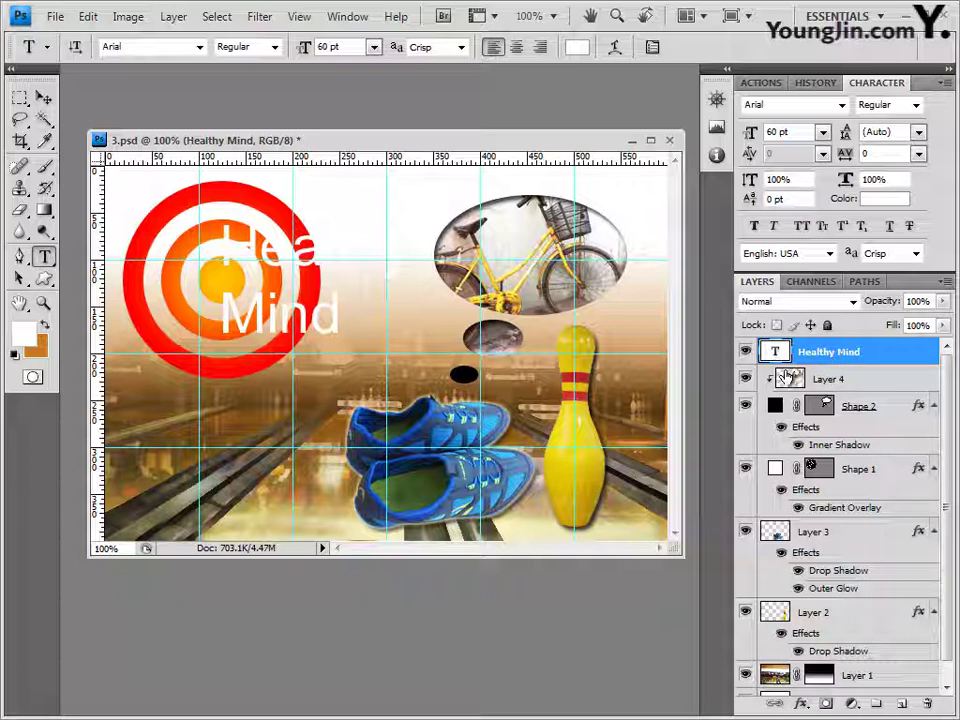
# Step: Add a Gradient Overlay to the Healthy Mind text with a cyan 00ffff left stop
pyautogui.click(810, 706)
pyautogui.click(852, 644)
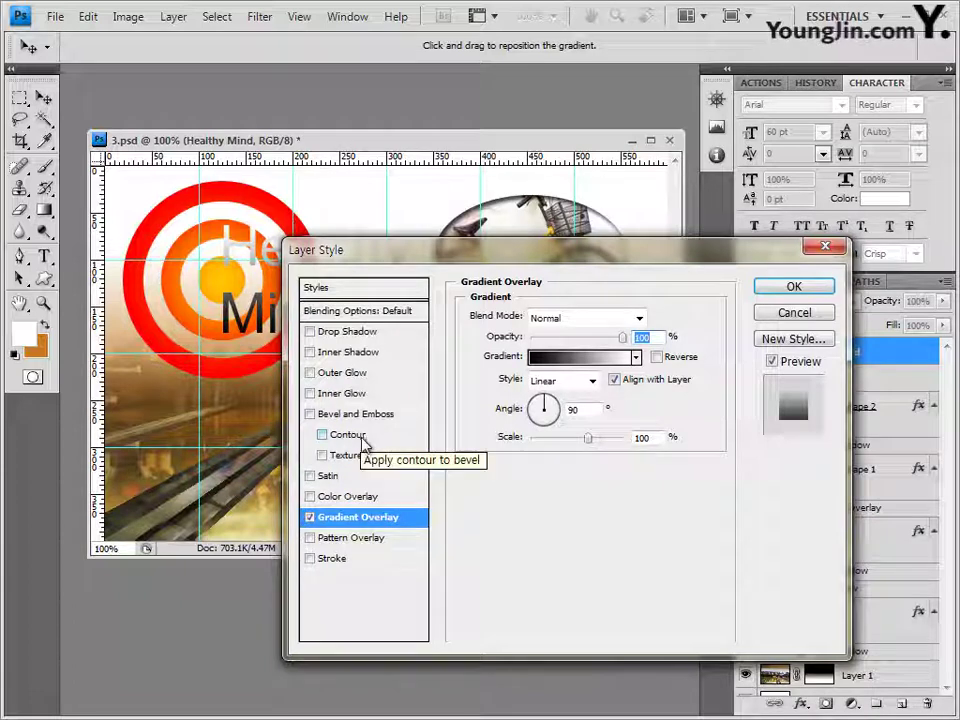
pyautogui.click(580, 356)
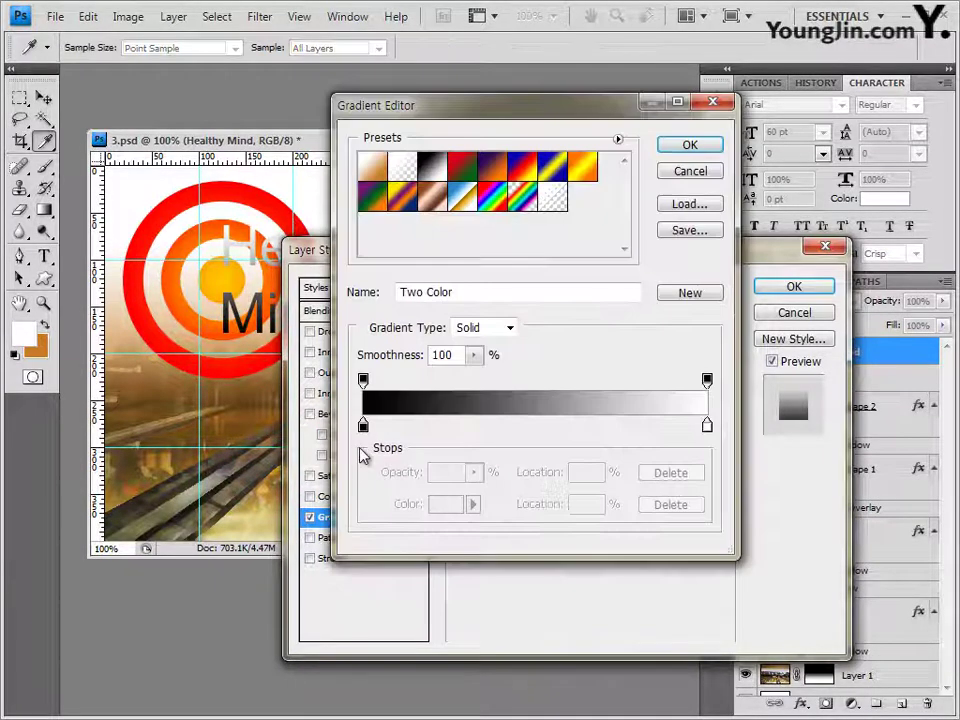
pyautogui.click(363, 428)
pyautogui.click(445, 503)
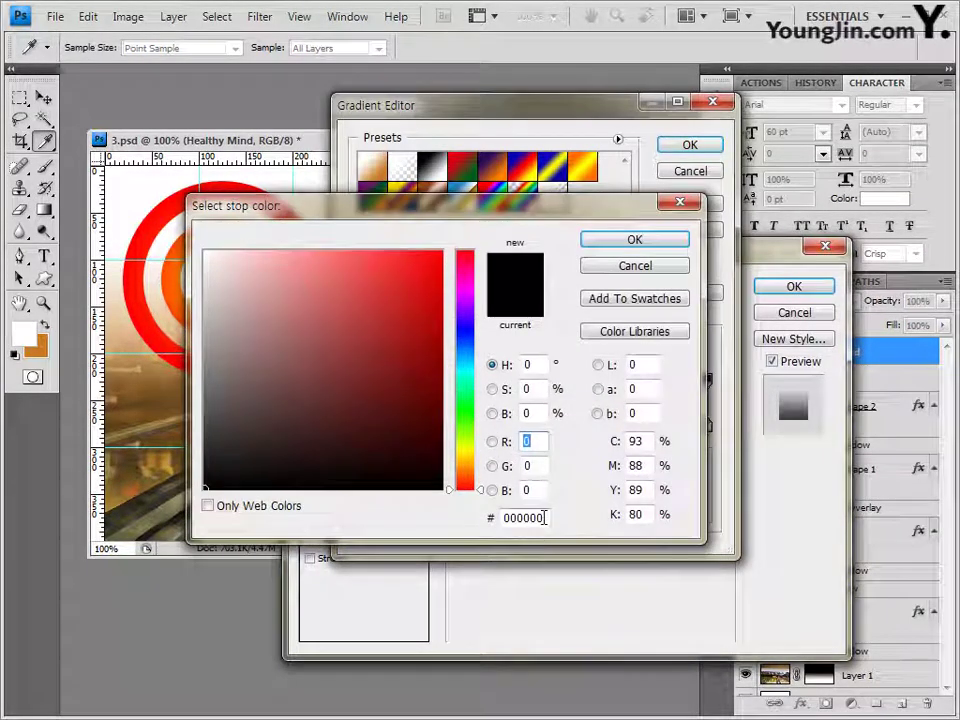
pyautogui.write('00ff')
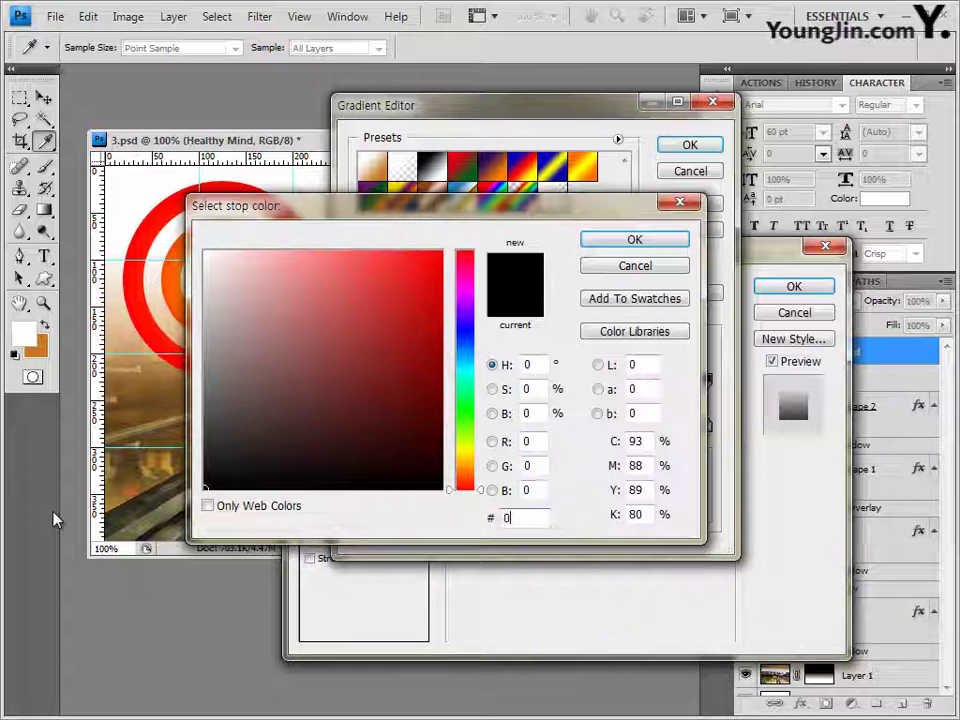
pyautogui.write('ff')
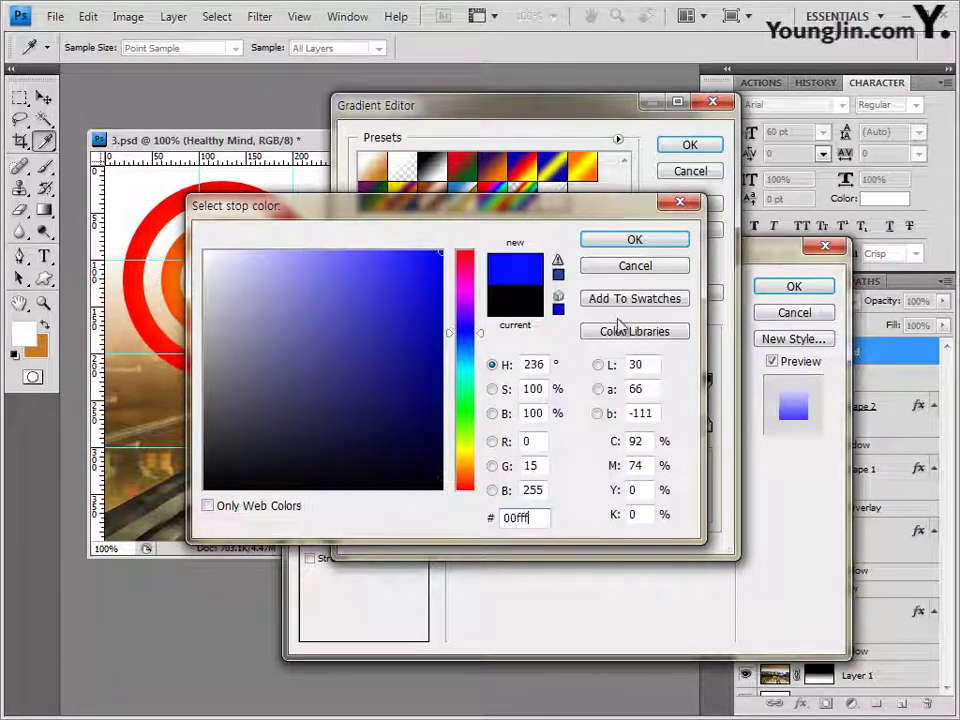
pyautogui.click(654, 240)
# Step: Set the right gradient stop to pink ff99cc, accept the gradient, and add a Stroke
pyautogui.doubleClick(707, 425)
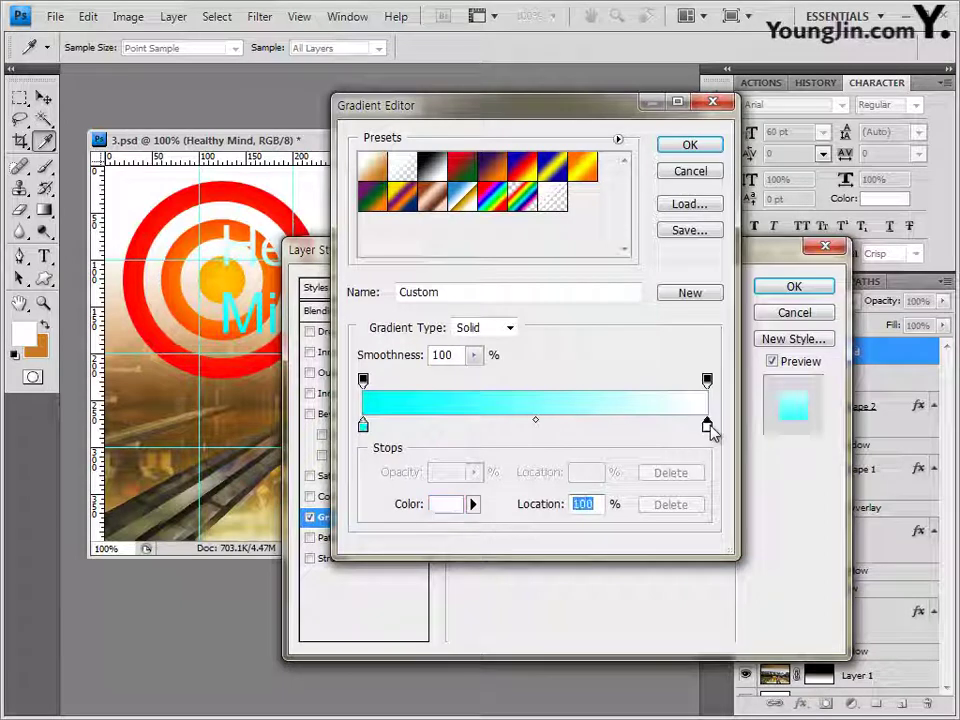
pyautogui.doubleClick(536, 516)
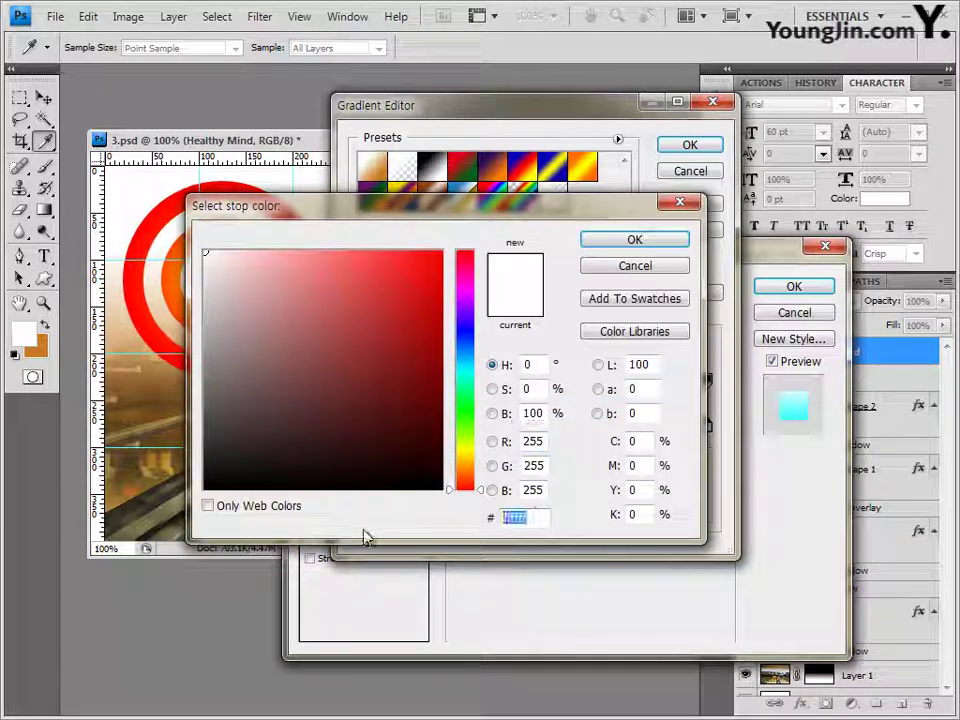
pyautogui.write('ff99cc')
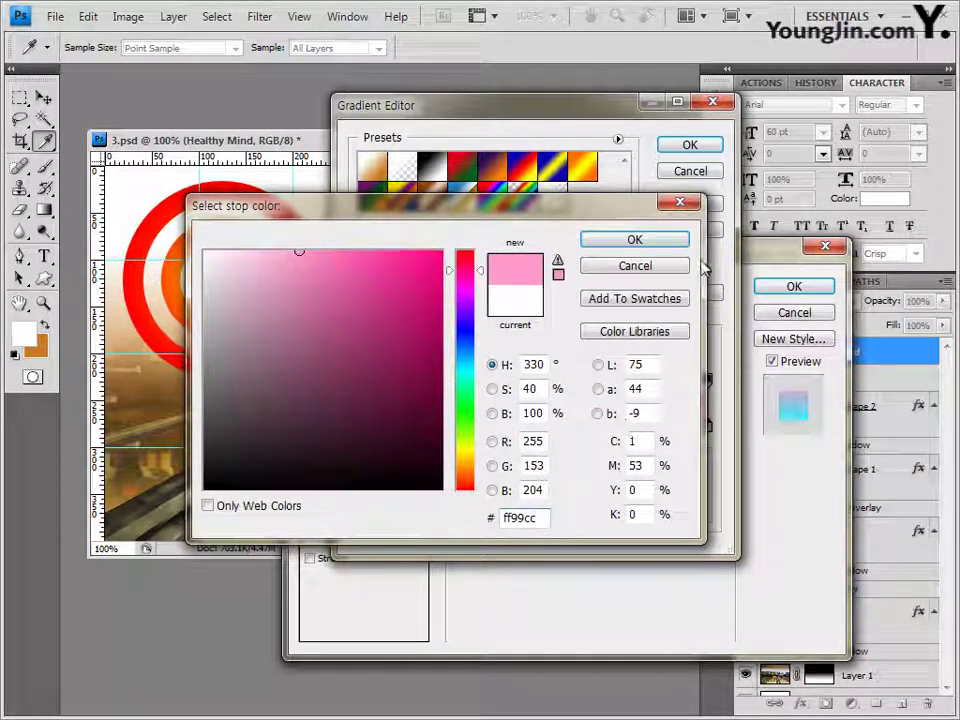
pyautogui.click(650, 240)
pyautogui.click(689, 147)
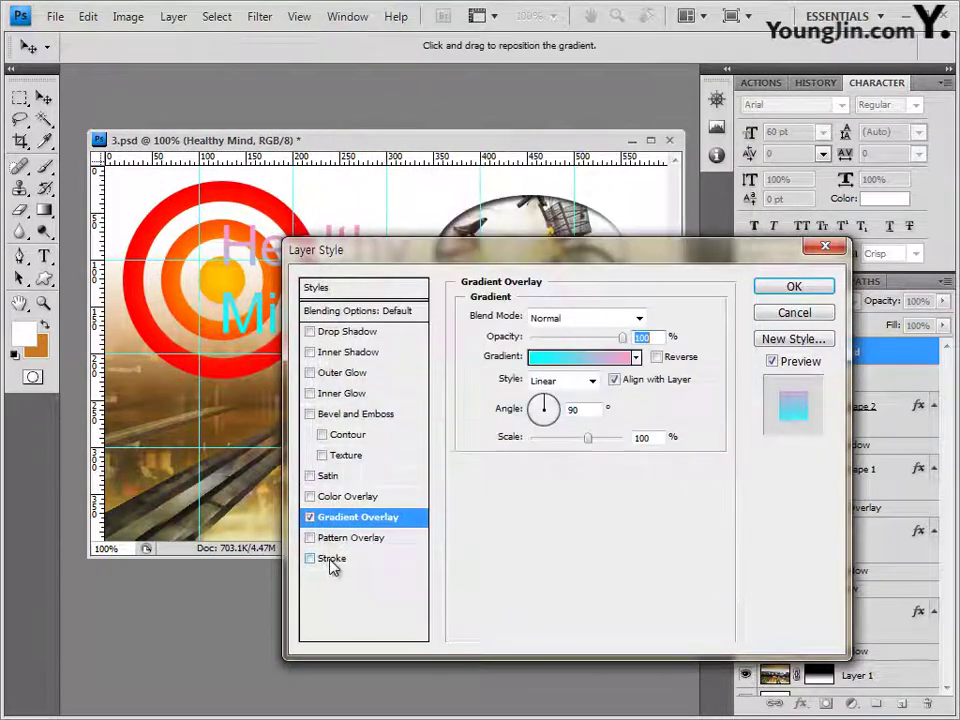
pyautogui.click(333, 558)
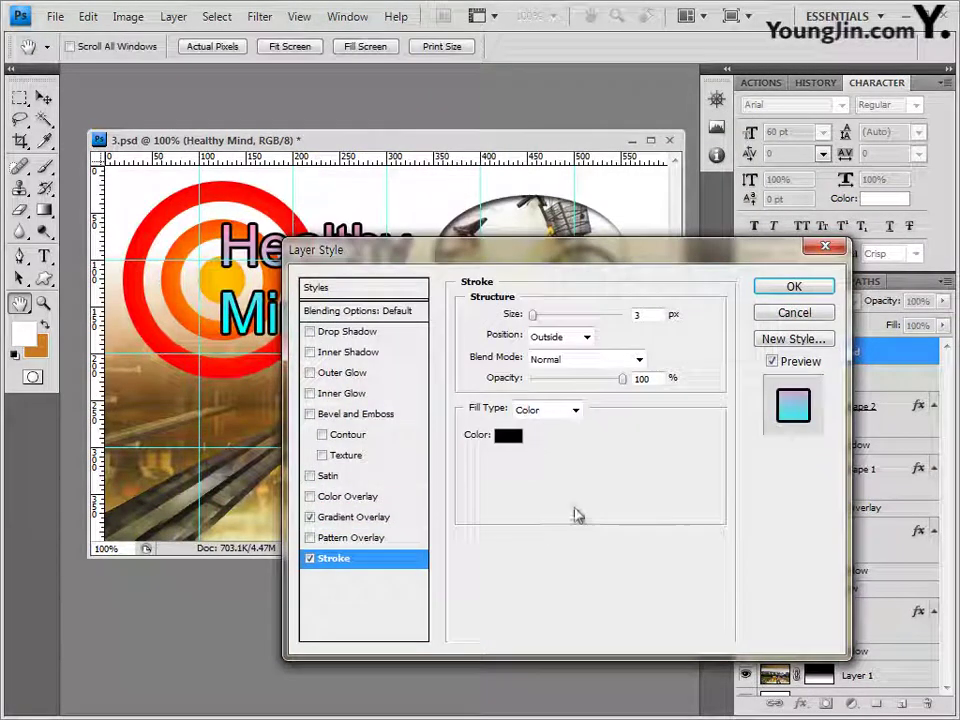
# Step: Make the stroke 2 px white (ffffff) and apply the Layer Style effects
pyautogui.doubleClick(652, 314)
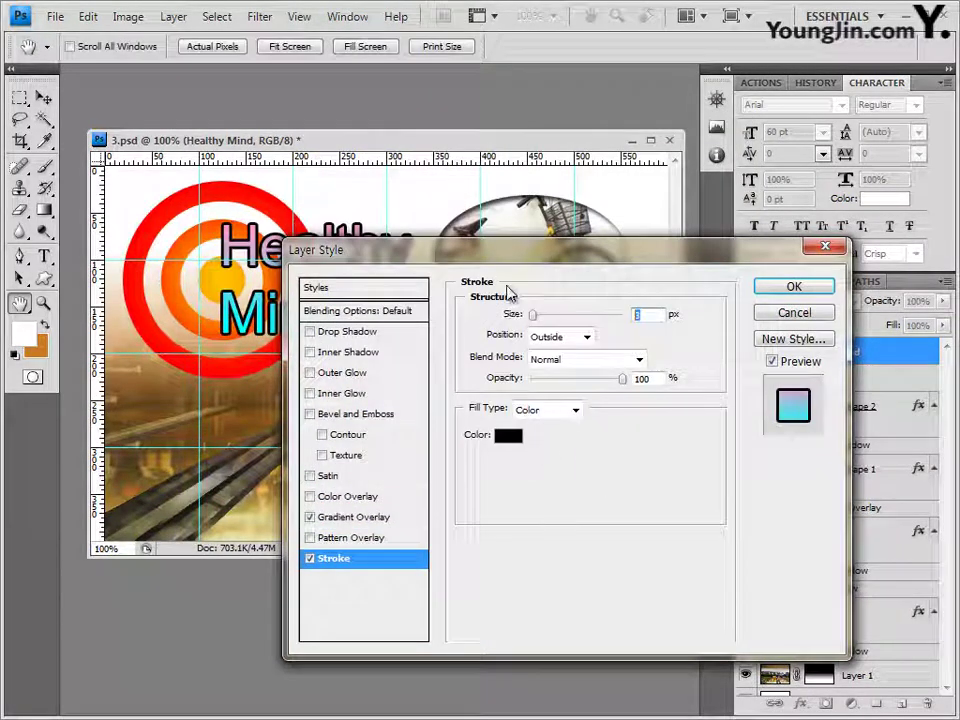
pyautogui.click(509, 436)
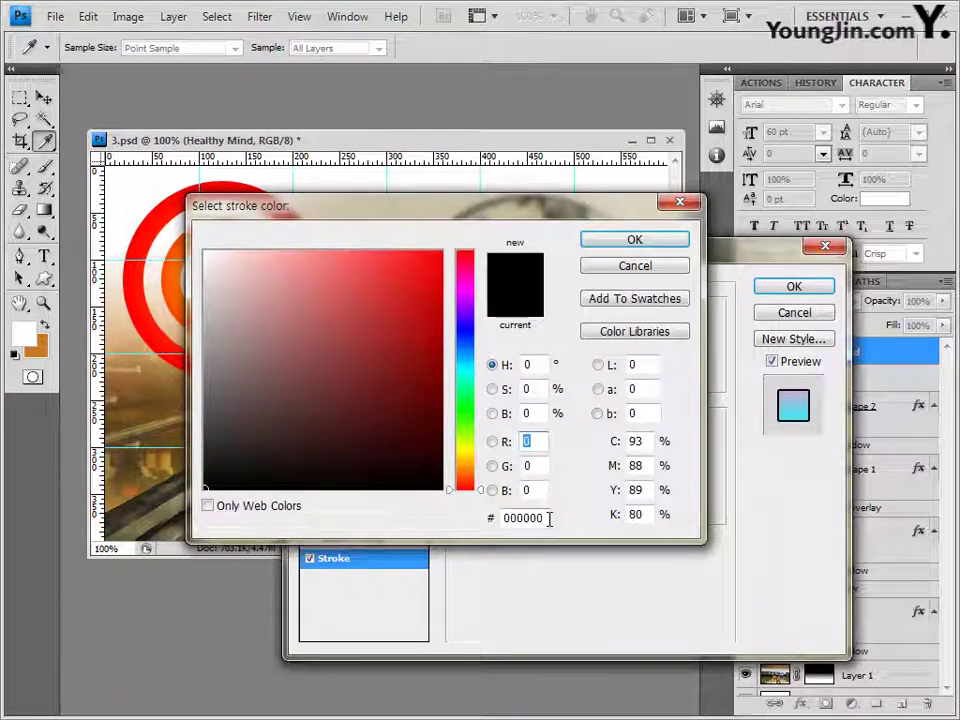
pyautogui.doubleClick(522, 517)
pyautogui.write('ffffff')
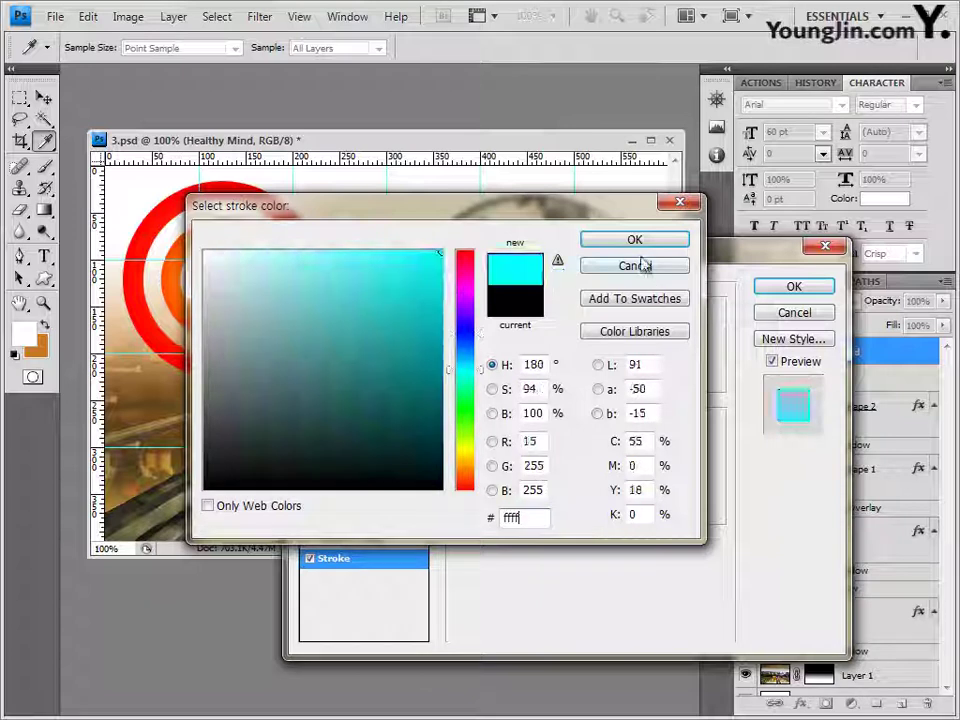
pyautogui.click(641, 245)
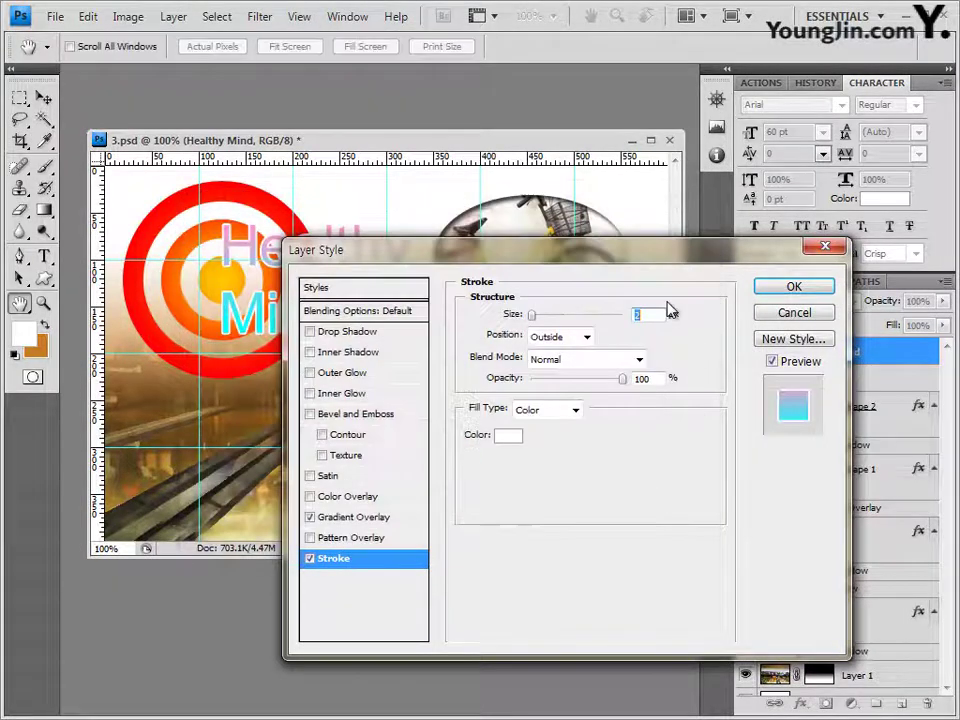
pyautogui.click(797, 288)
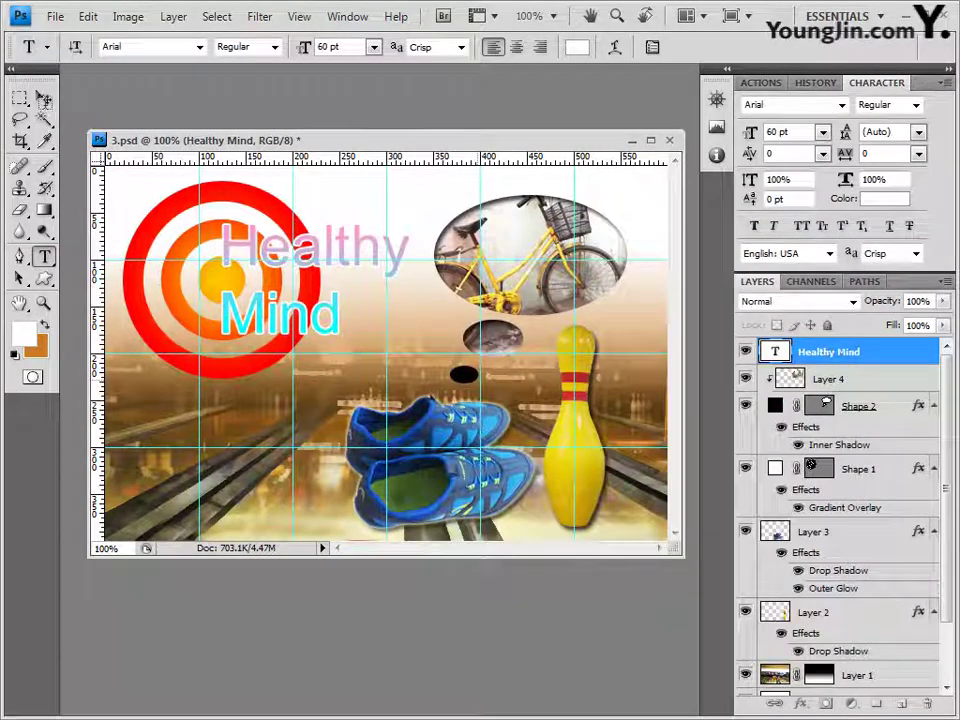
# Step: Nudge the Healthy Mind text left and start a new text layer near the bottom-left
pyautogui.click(44, 99)
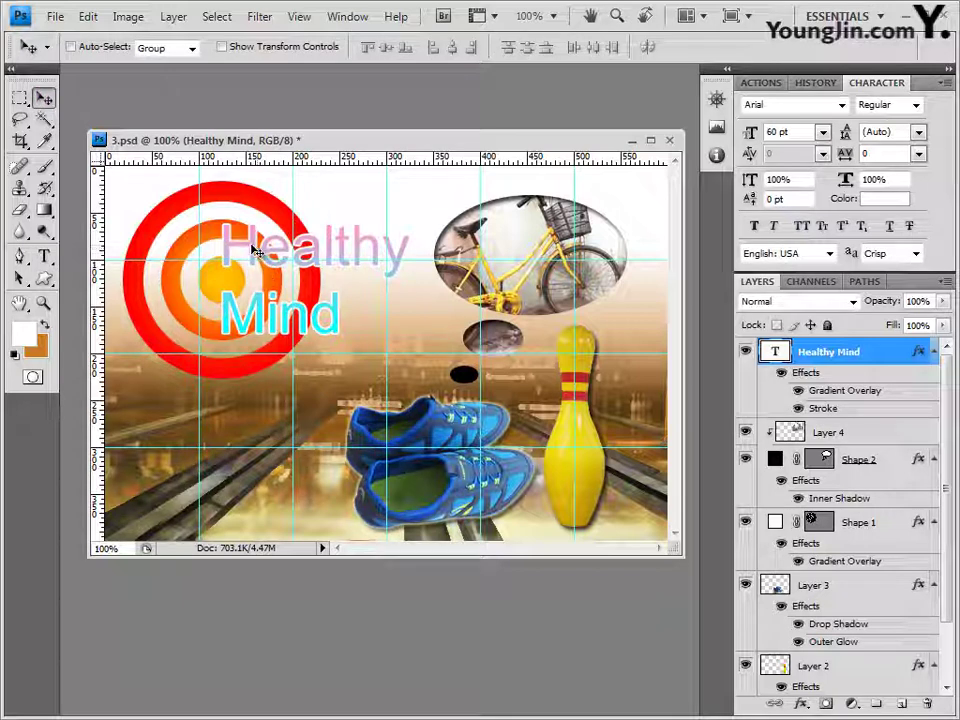
pyautogui.moveTo(255, 250)
pyautogui.mouseDown()
pyautogui.moveTo(232, 228)
pyautogui.moveTo(238, 242)
pyautogui.mouseUp()
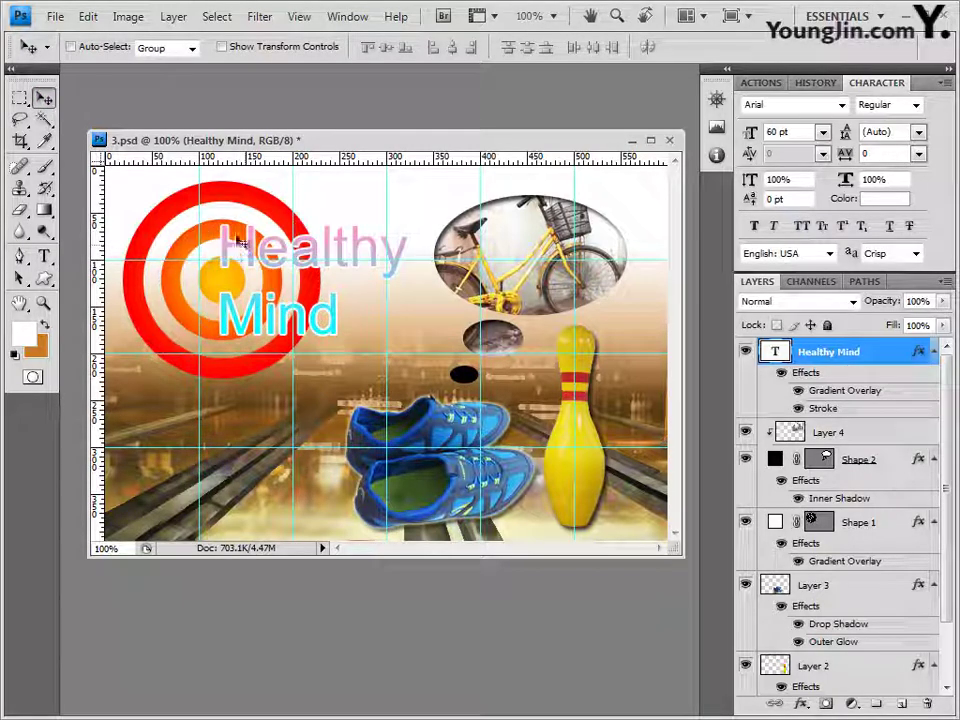
pyautogui.press('Left')
pyautogui.press('Left')
pyautogui.press('Left')
pyautogui.press('Left')
pyautogui.press('Left')
pyautogui.press('Left')
pyautogui.press('Left')
pyautogui.press('Down')
pyautogui.press('Down')
pyautogui.press('Down')
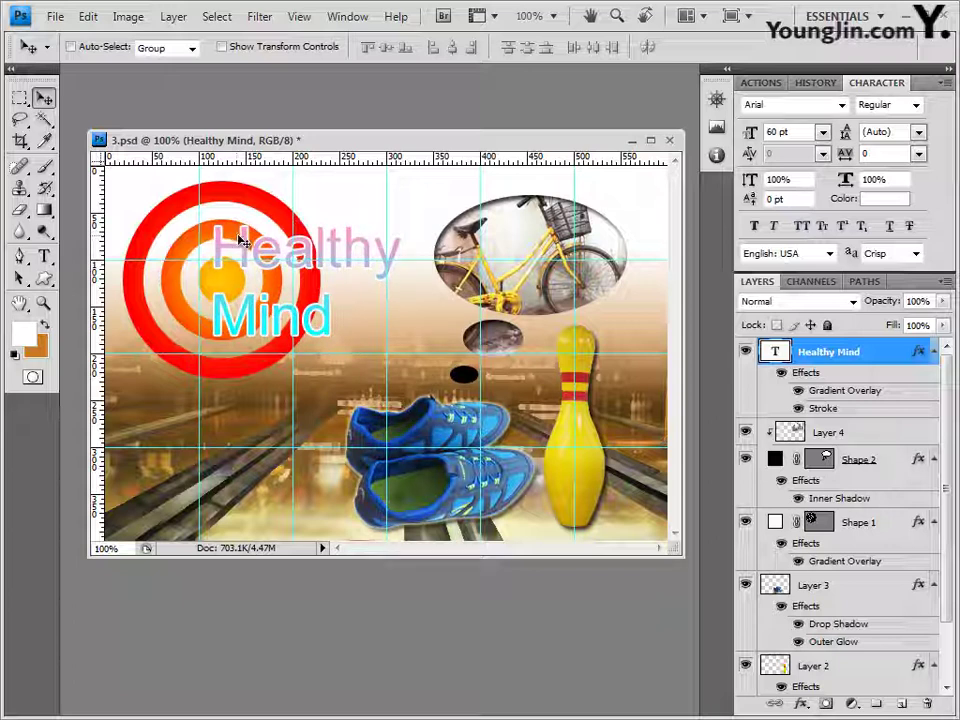
pyautogui.click(45, 256)
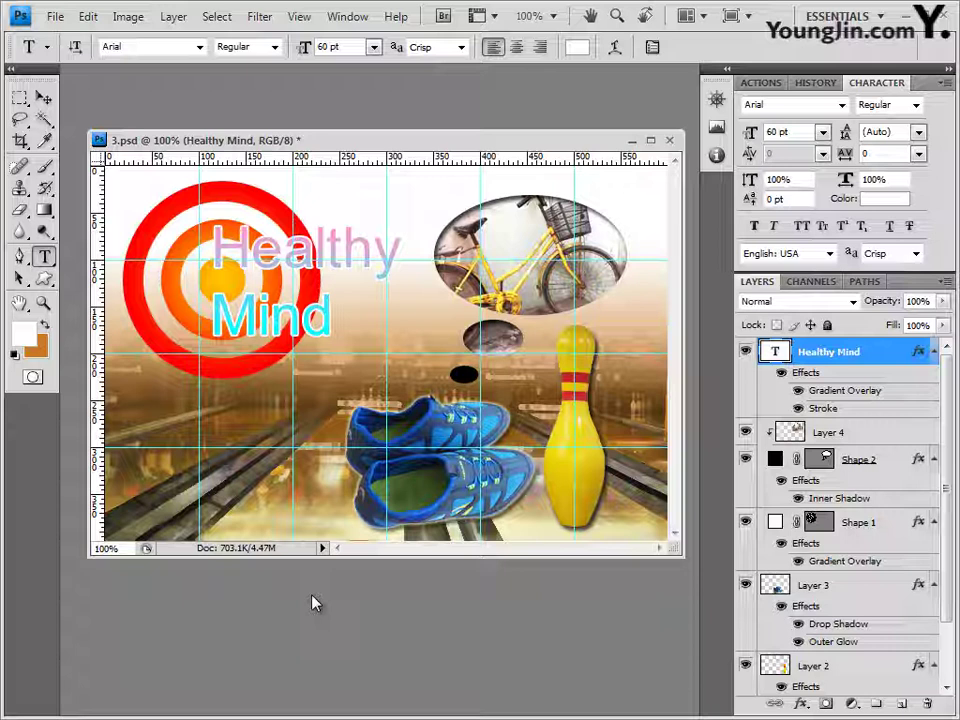
pyautogui.click(221, 515)
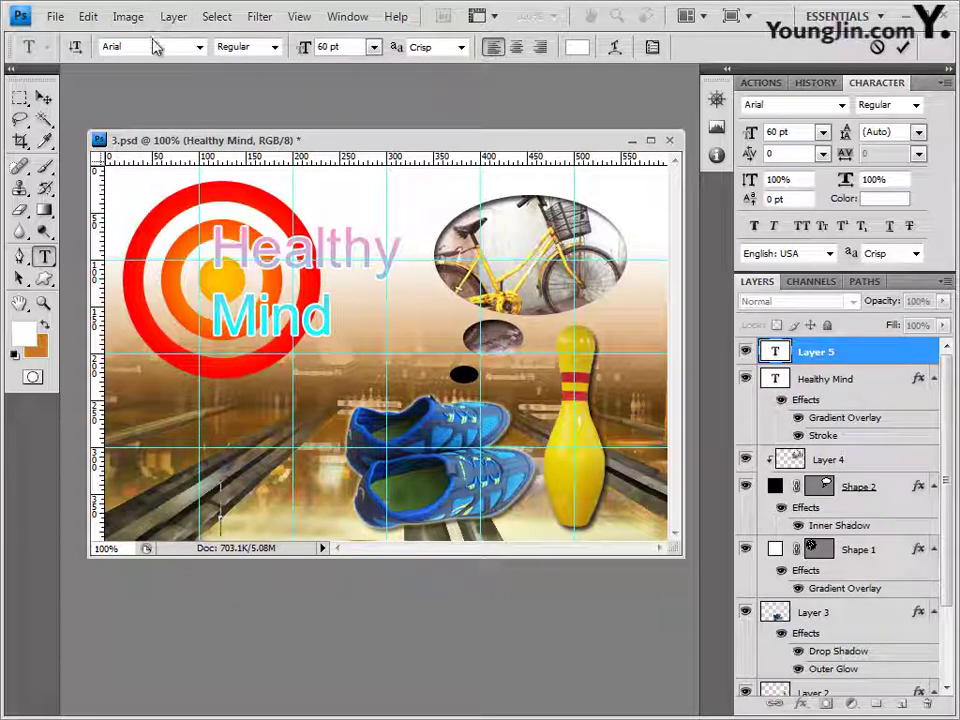
# Step: Set the new text to the 바탕 font at 30 pt
pyautogui.click(200, 47)
pyautogui.moveTo(396, 322); pyautogui.dragTo(396, 192)
pyautogui.click(198, 281)
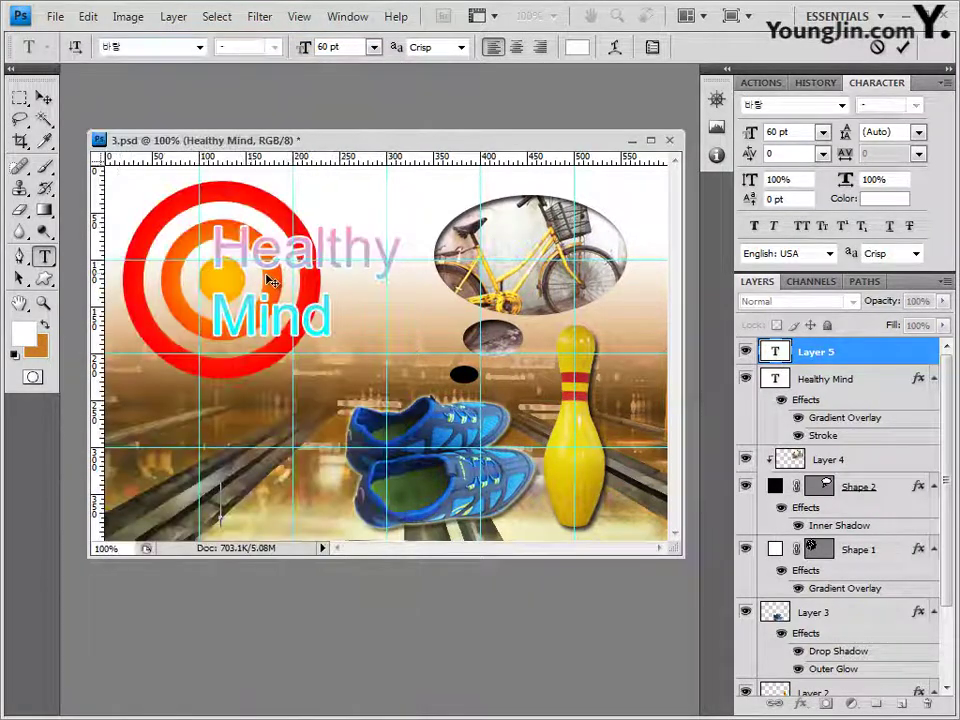
pyautogui.click(330, 47)
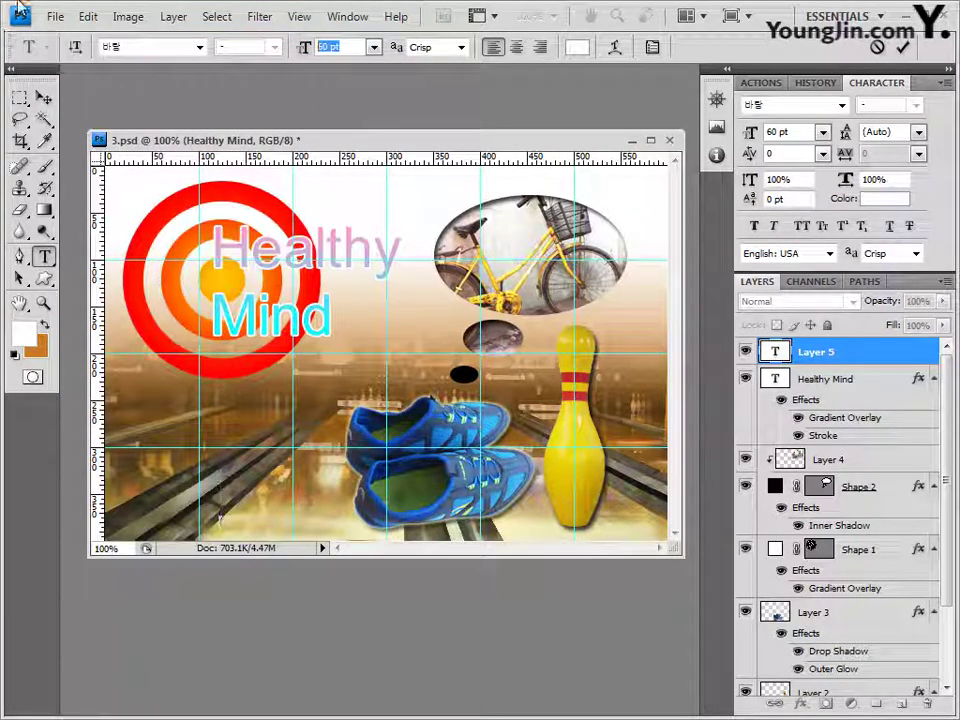
pyautogui.write('30')
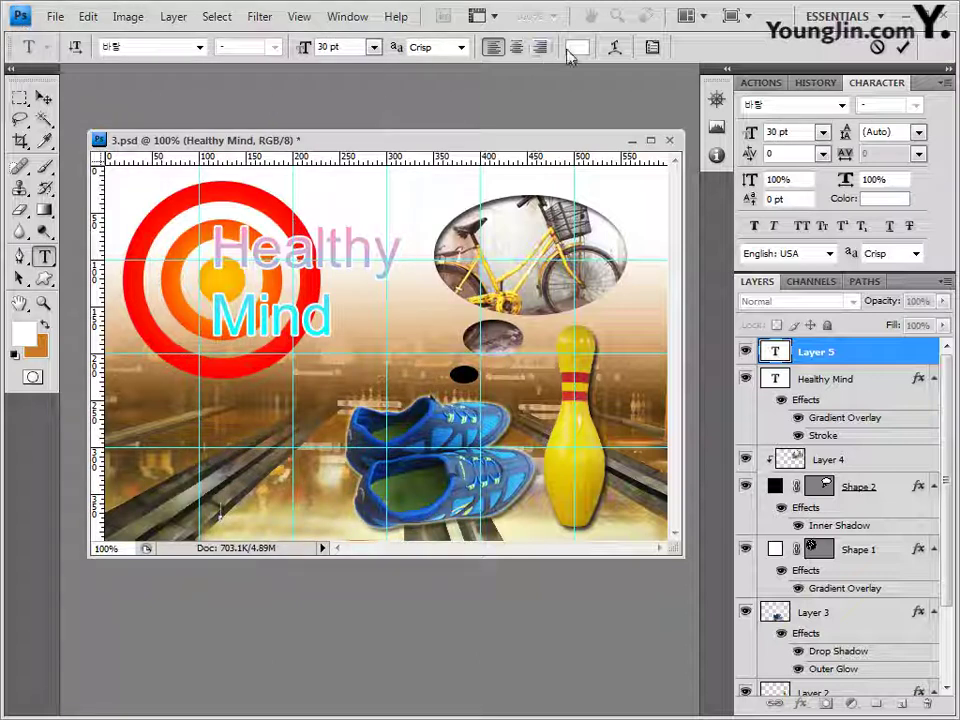
# Step: Set the text colour to ffffcc, paste 건강한 마음과 건강한 신체, and commit it
pyautogui.click(576, 48)
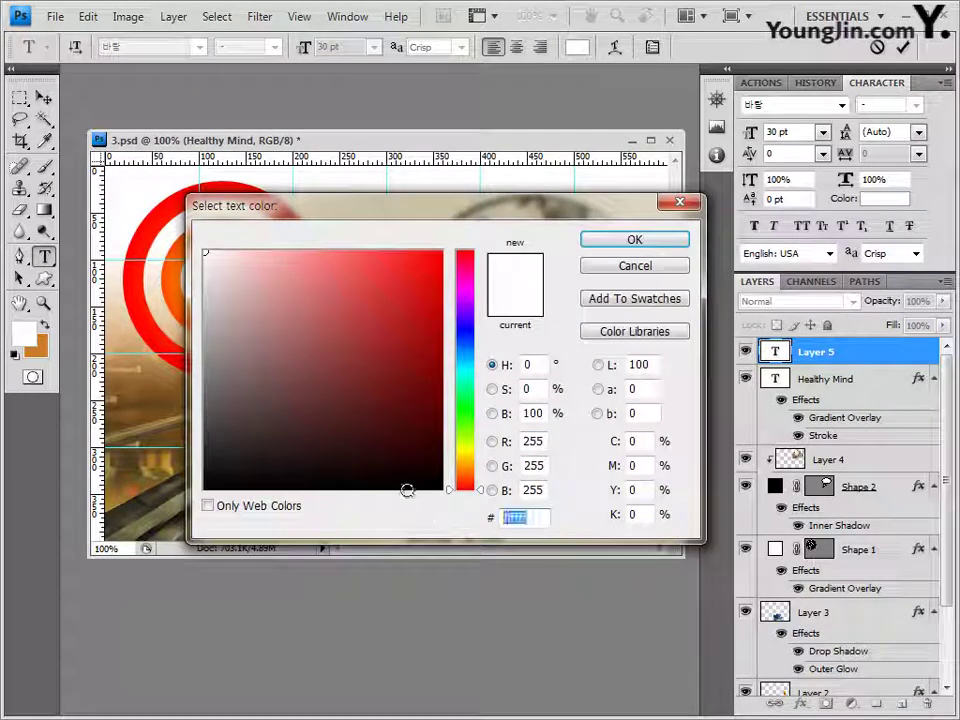
pyautogui.write('00ffff')
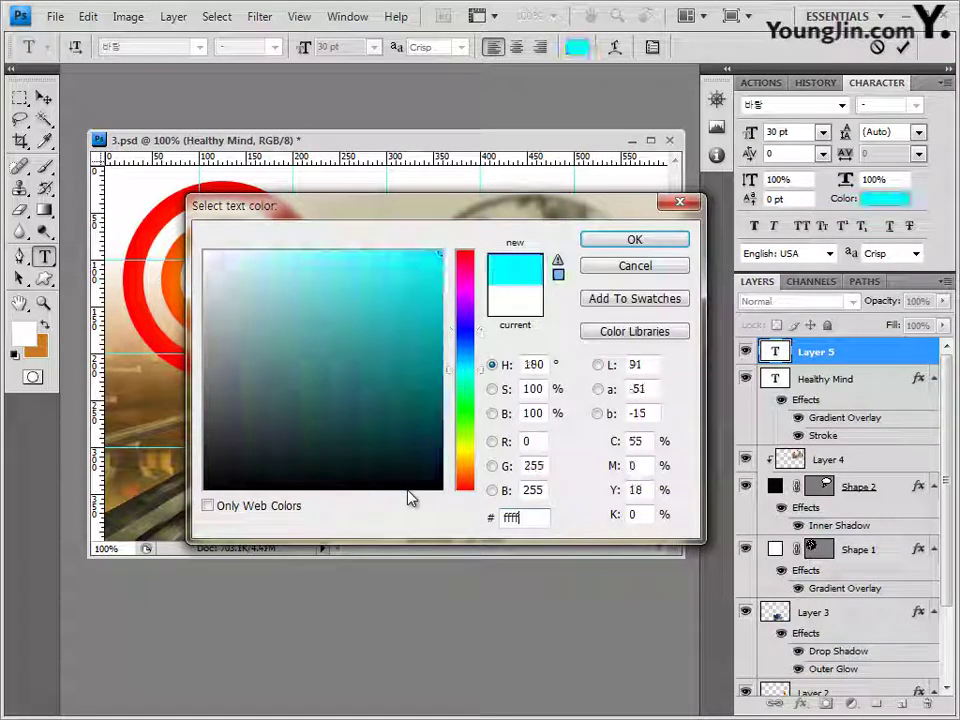
pyautogui.write('cc')
pyautogui.click(638, 241)
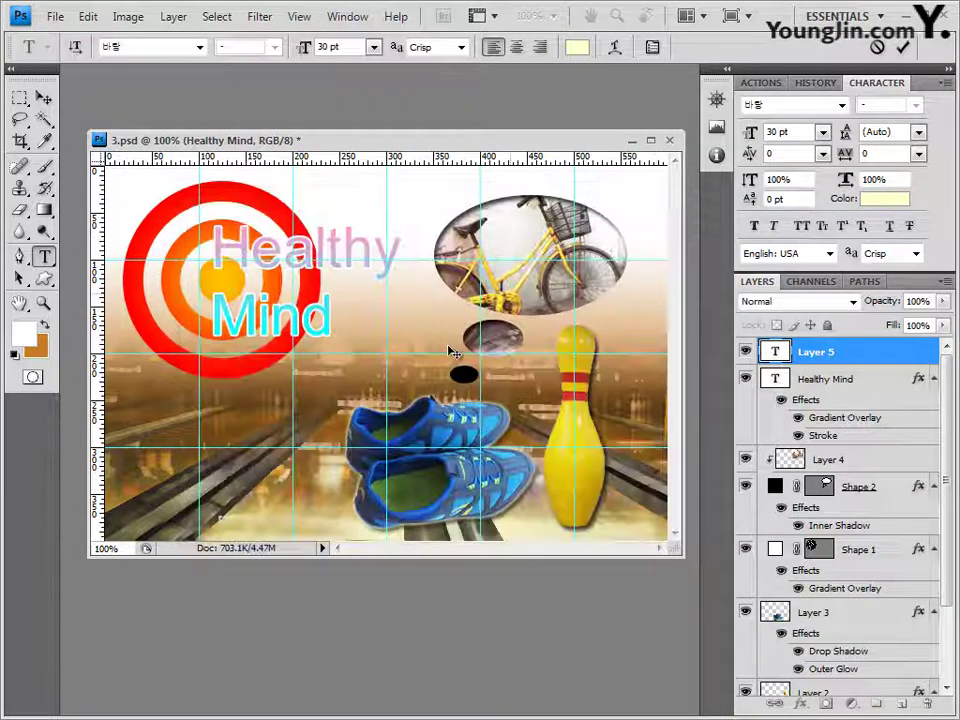
pyautogui.write('건강한 마음과 건강한 신체')
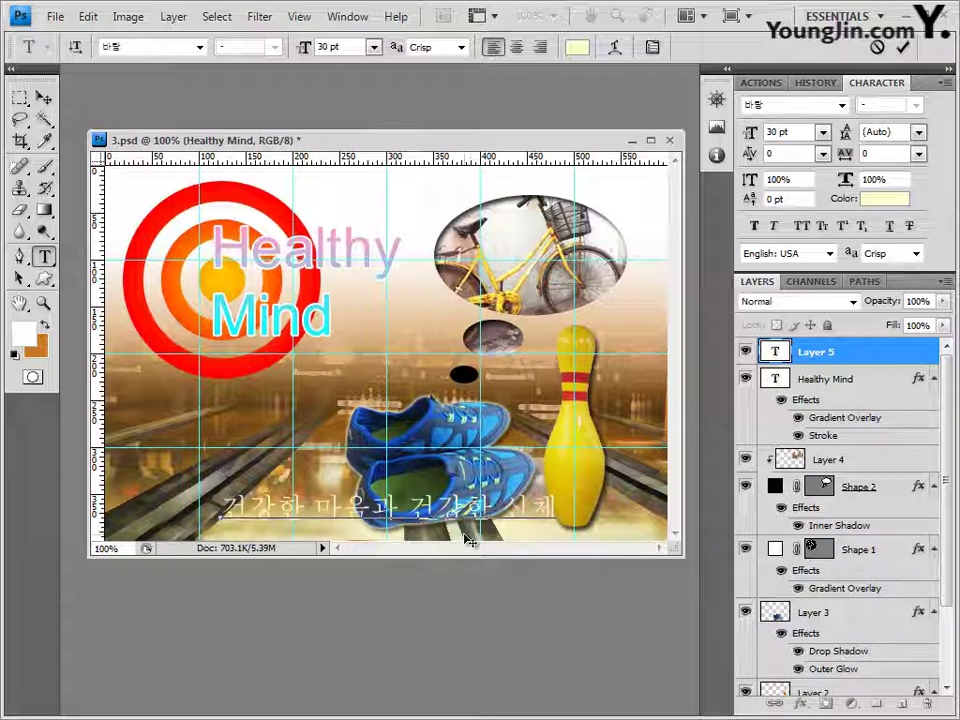
pyautogui.click(842, 353)
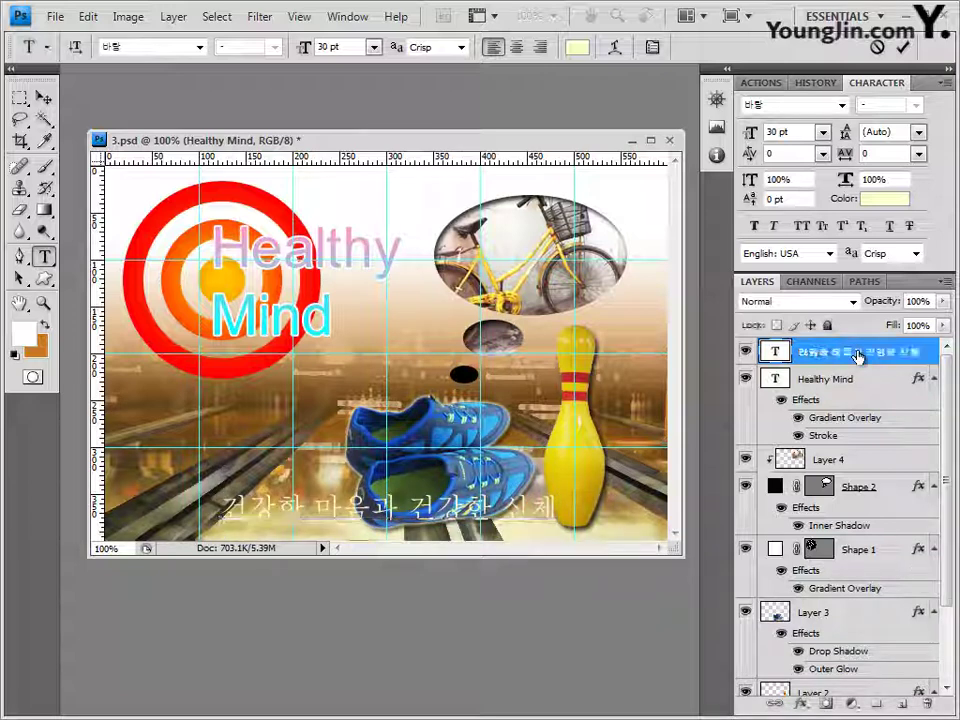
# Step: Add an Outer Glow to the Korean caption and nudge it slightly left
pyautogui.click(804, 705)
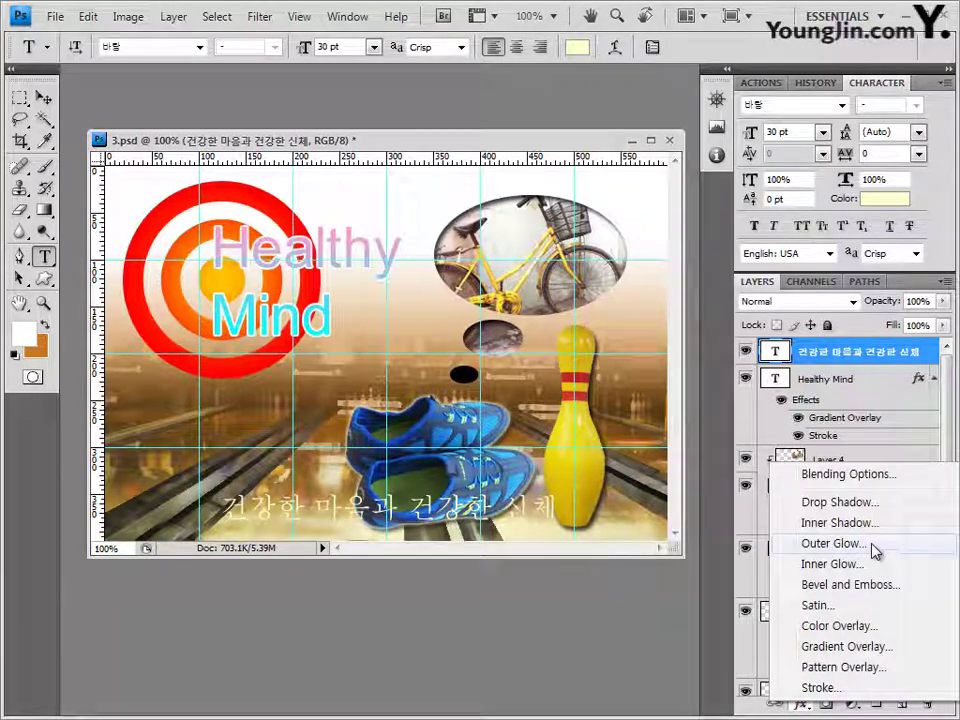
pyautogui.click(874, 548)
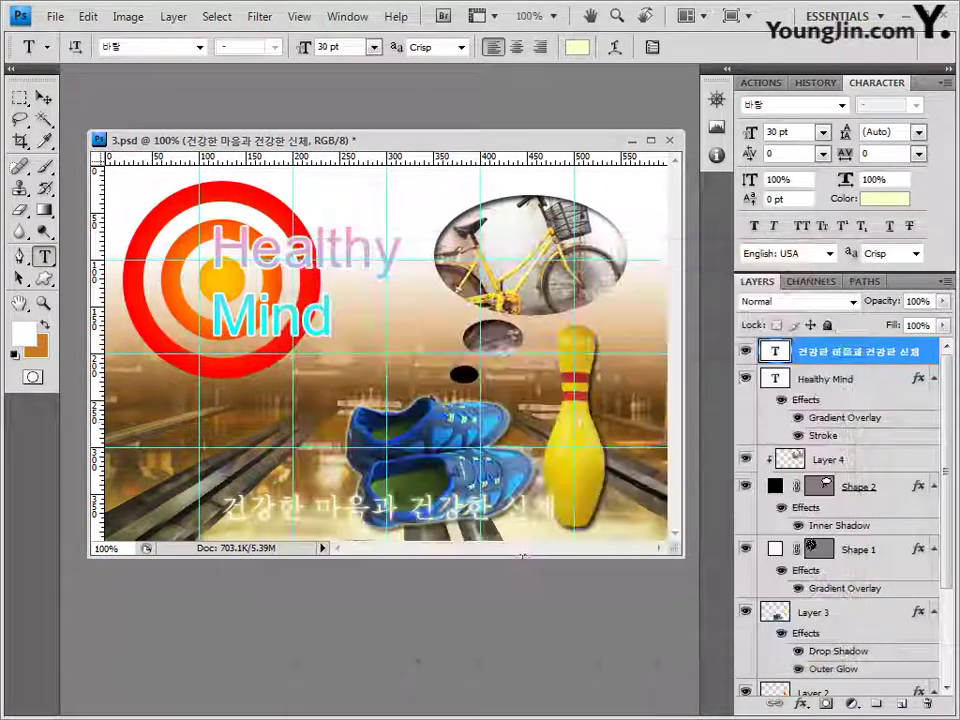
pyautogui.click(43, 98)
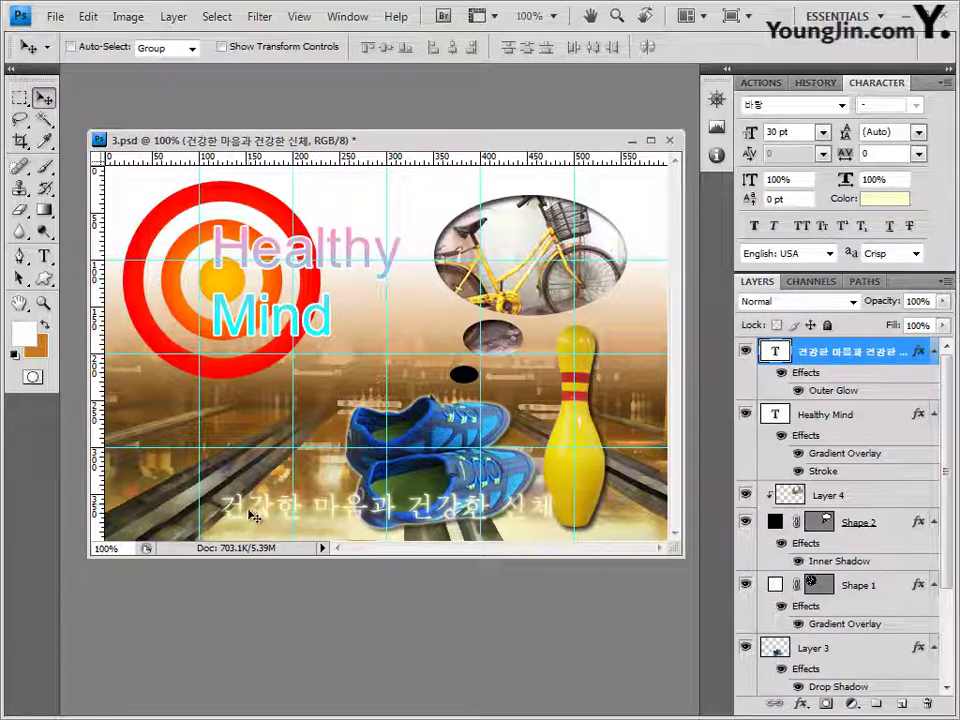
pyautogui.moveTo(253, 518); pyautogui.dragTo(250, 517)
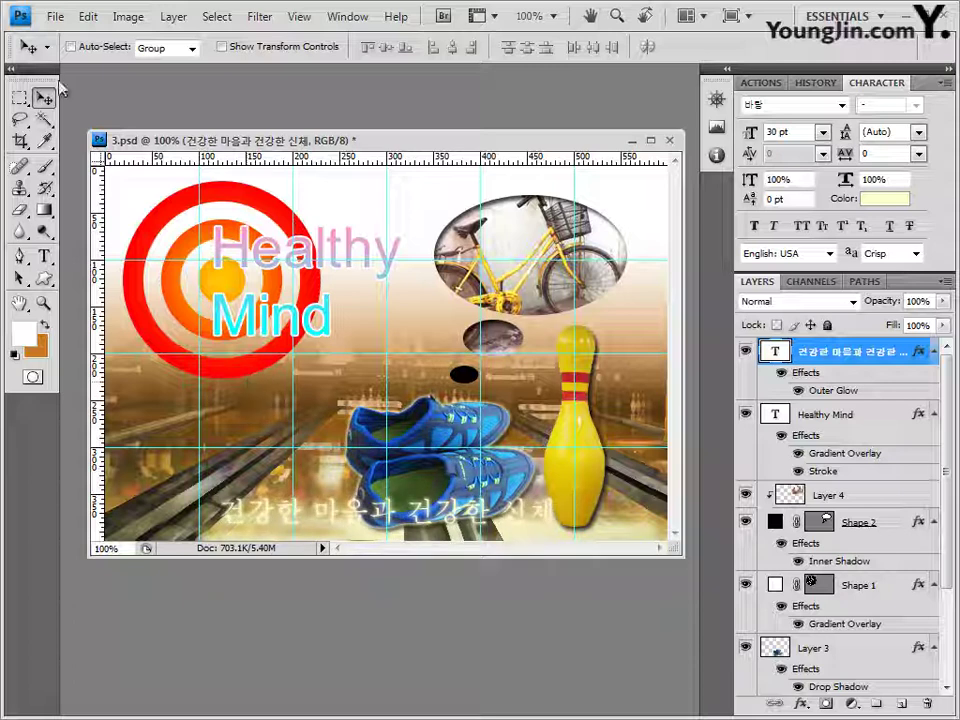
# Step: Save the PSD and clear all guides from the image
pyautogui.click(55, 16)
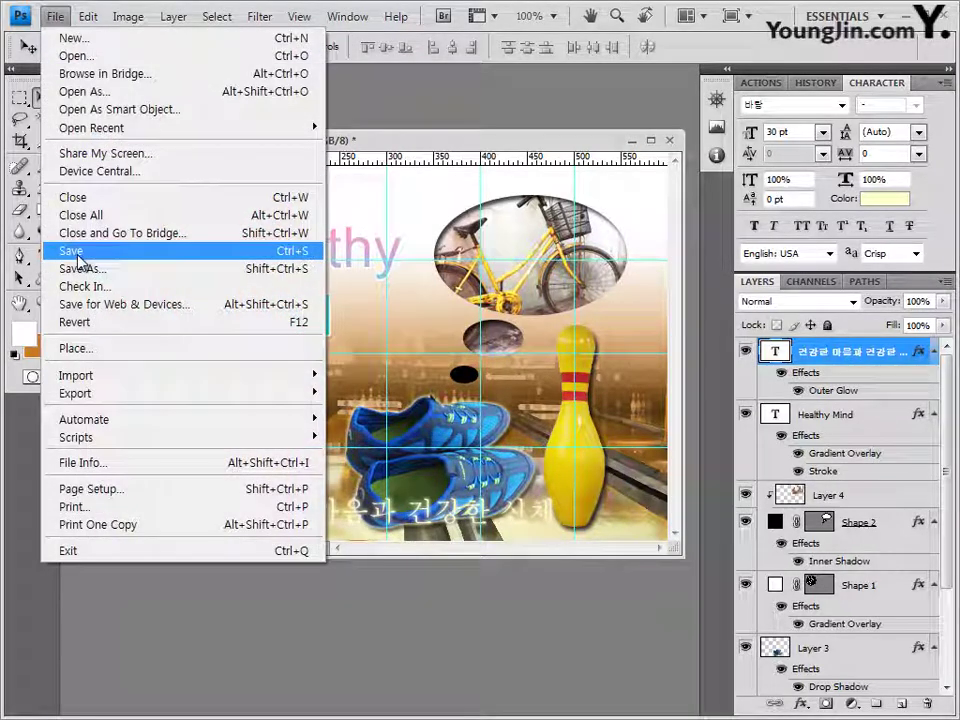
pyautogui.click(75, 250)
pyautogui.click(689, 225)
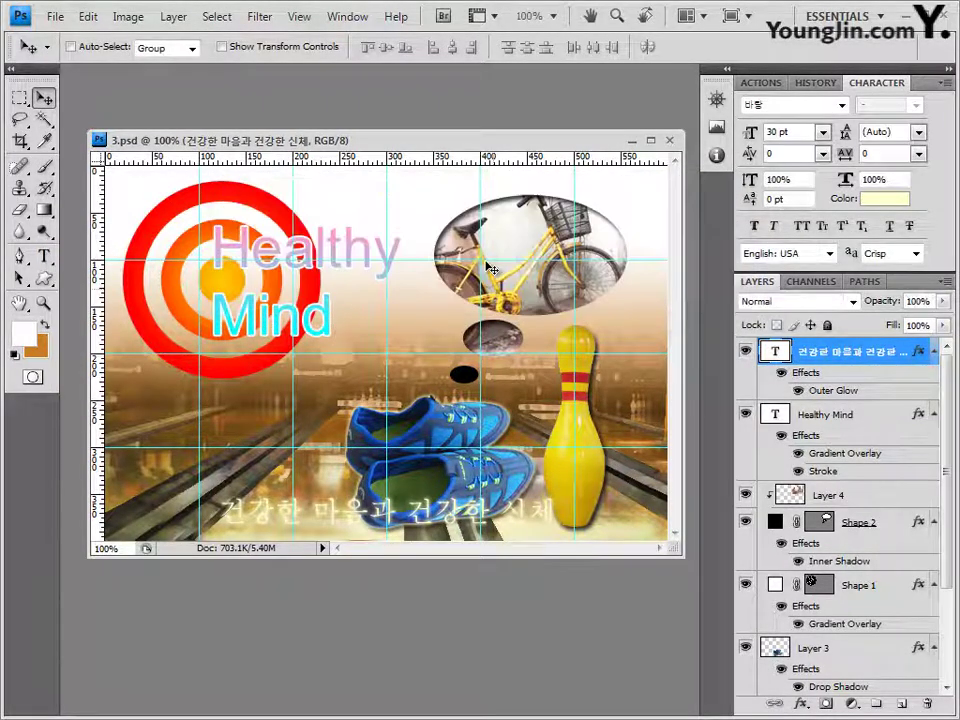
pyautogui.click(308, 22)
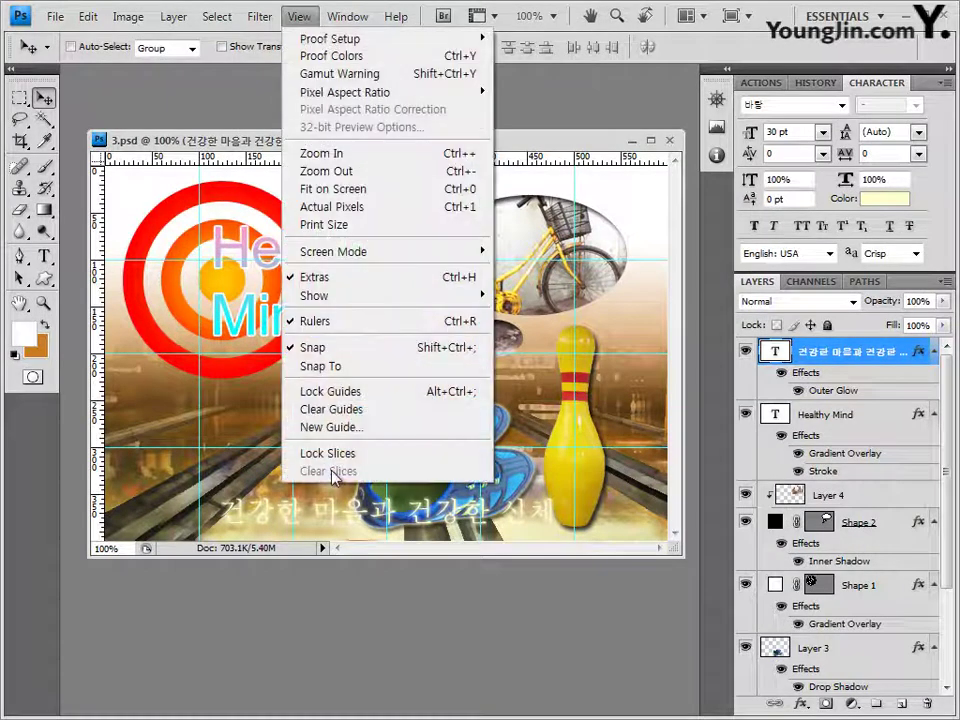
pyautogui.click(358, 410)
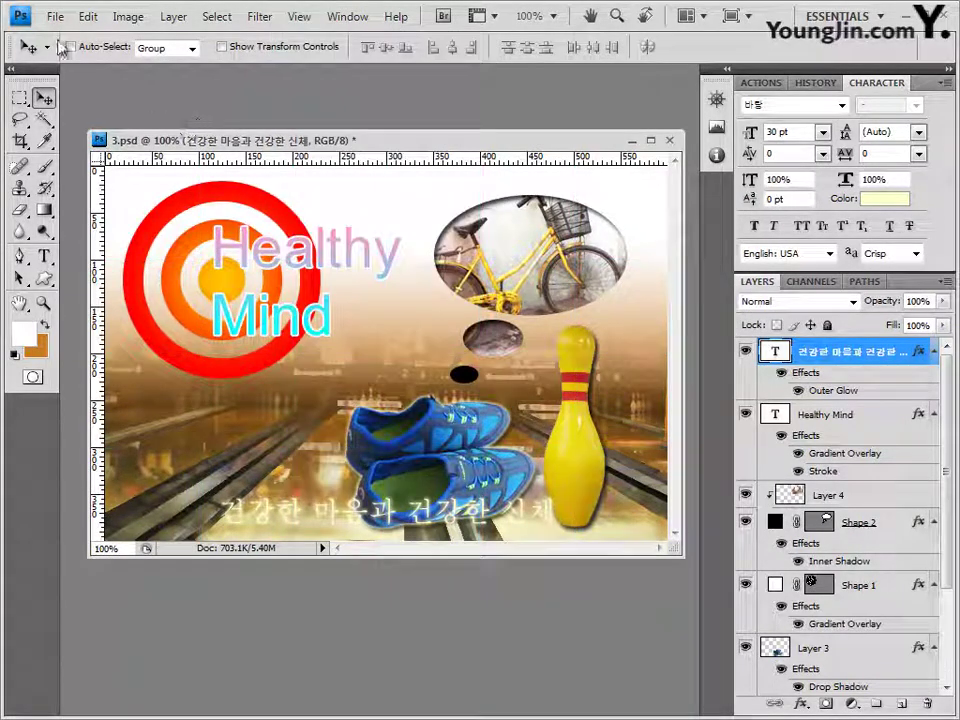
# Step: Start saving a copy of the image in JPEG format
pyautogui.click(55, 16)
pyautogui.click(64, 246)
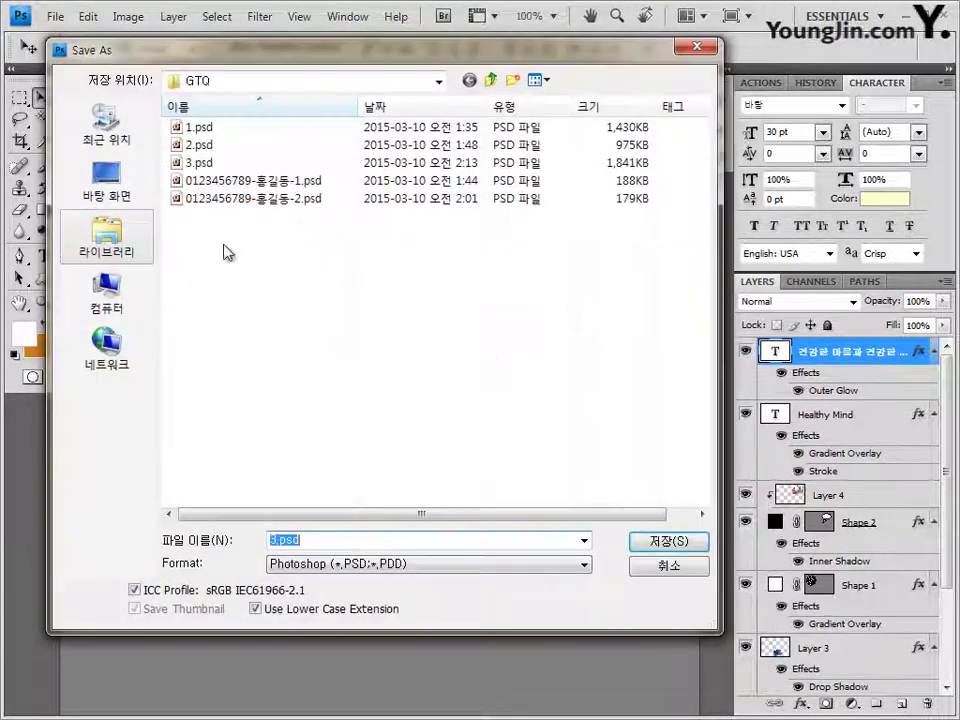
pyautogui.press('Escape')
pyautogui.click(55, 16)
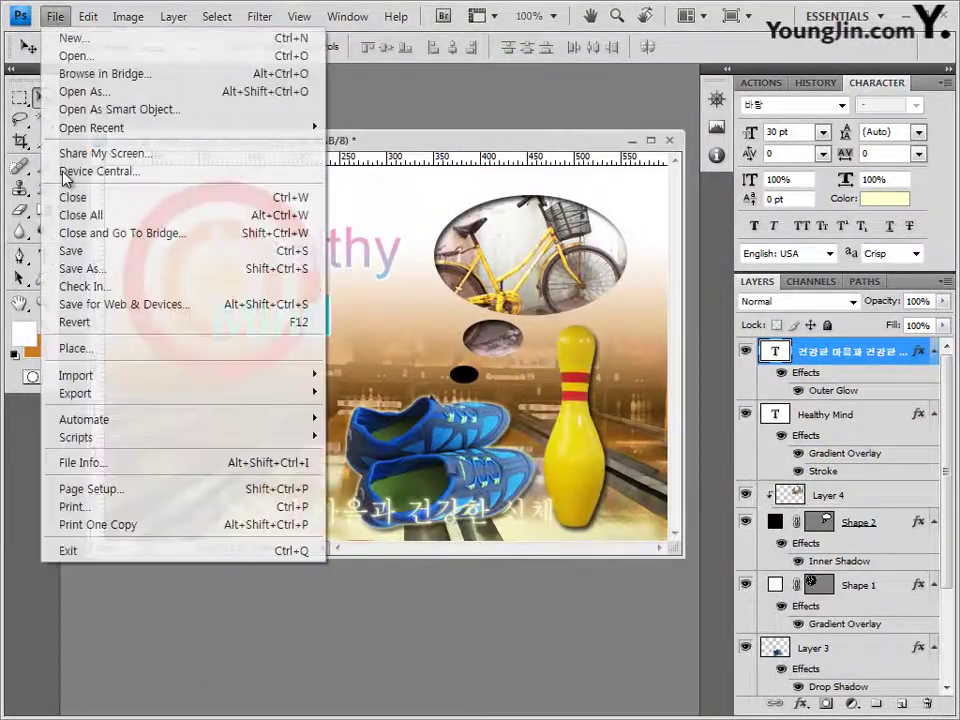
pyautogui.click(80, 267)
pyautogui.click(344, 409)
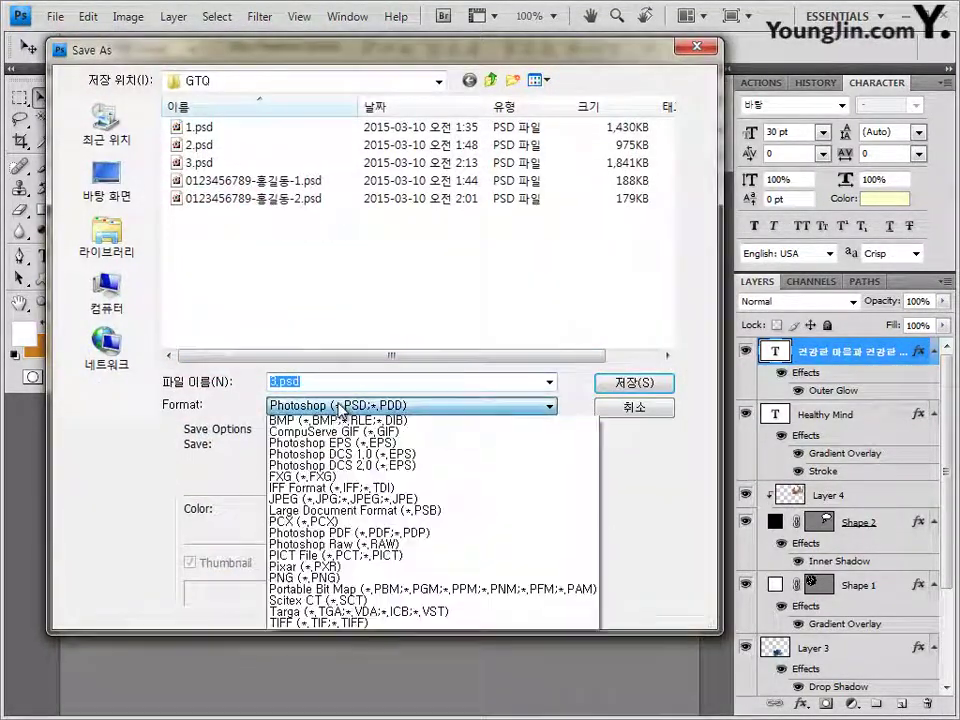
pyautogui.click(352, 513)
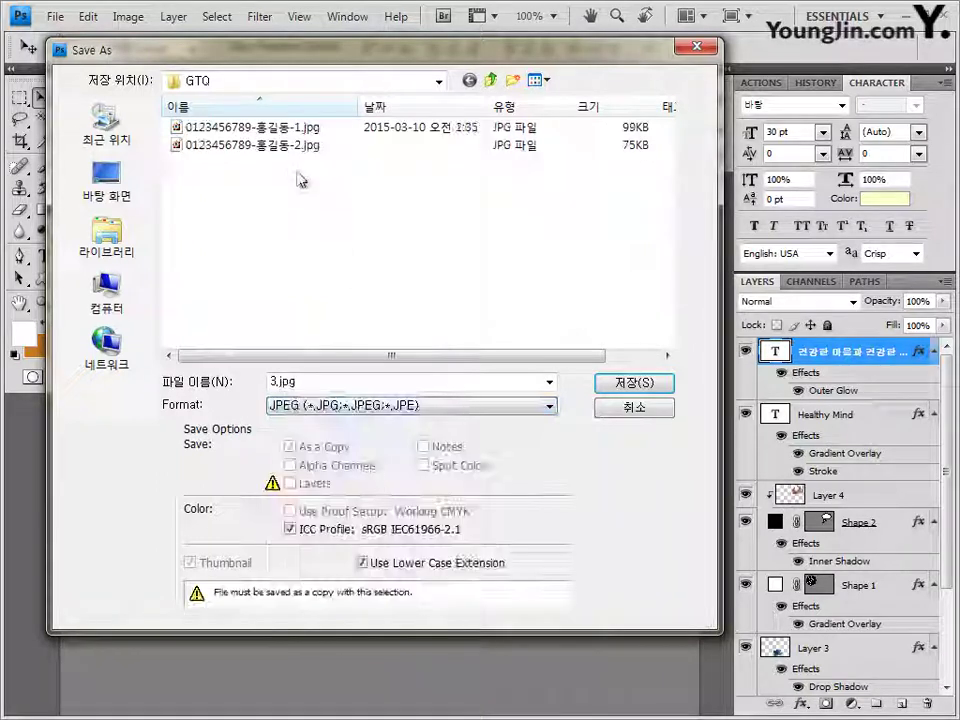
# Step: Name the JPEG copy with number 3 and save it at quality 8
pyautogui.click(300, 145)
pyautogui.doubleClick(379, 383)
pyautogui.click(379, 383)
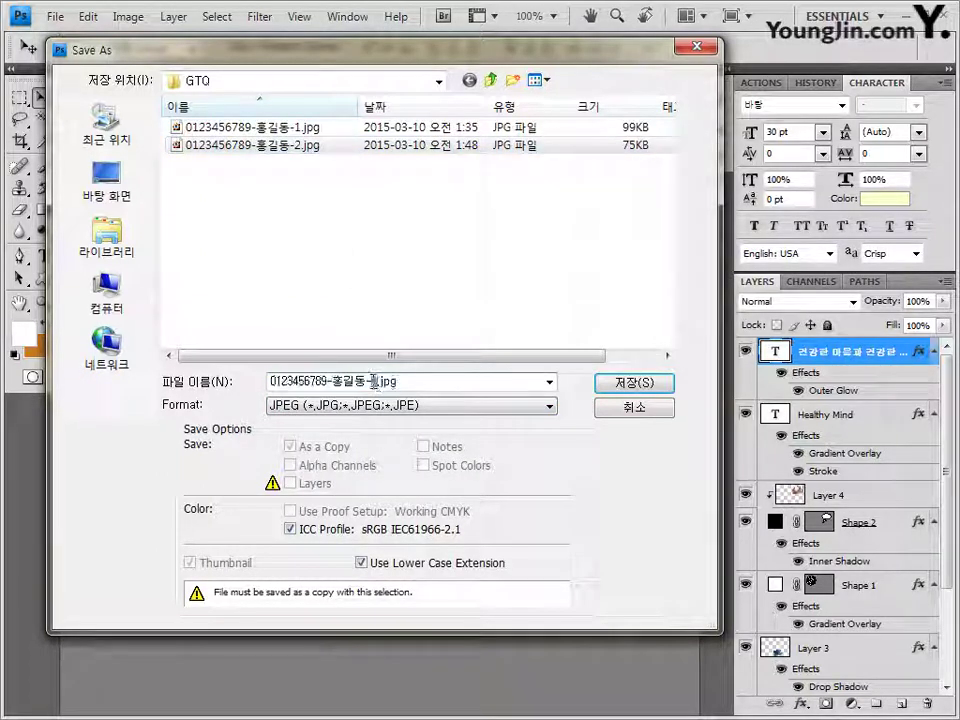
pyautogui.press('BackSpace')
pyautogui.write('3')
pyautogui.click(645, 391)
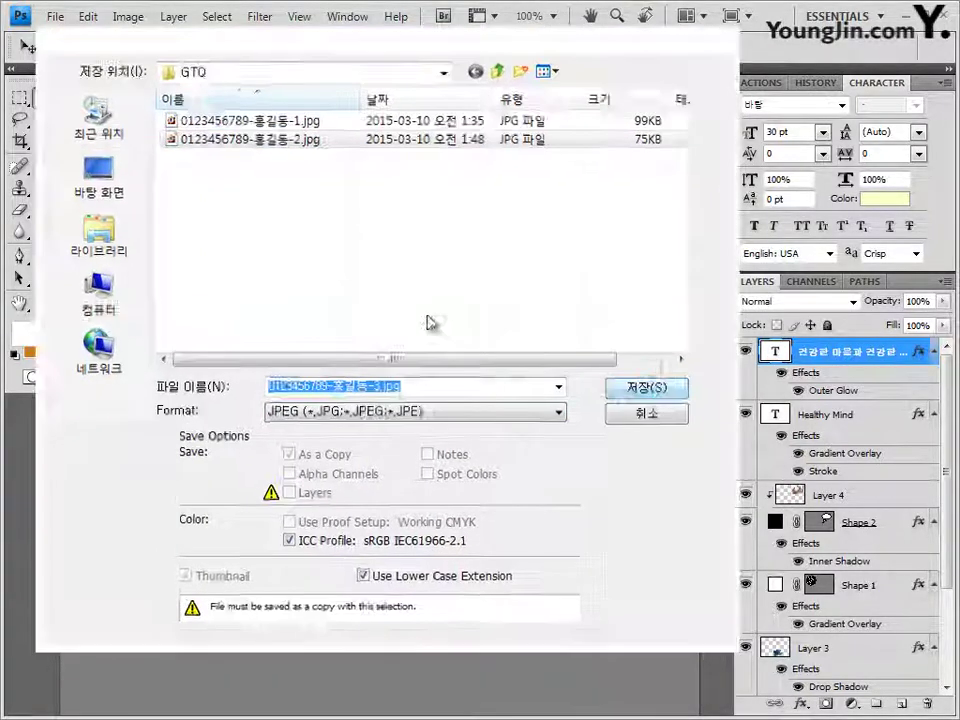
pyautogui.moveTo(487, 287); pyautogui.dragTo(462, 290)
pyautogui.click(590, 199)
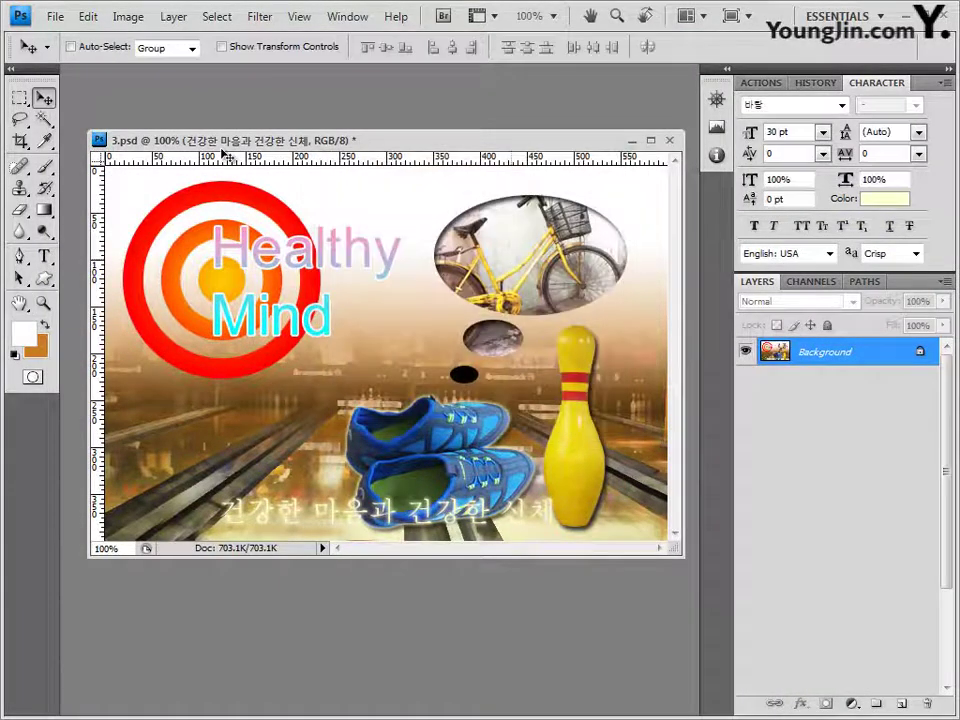
# Step: Resize the image to 60 × 40 pixels
pyautogui.click(137, 17)
pyautogui.click(165, 154)
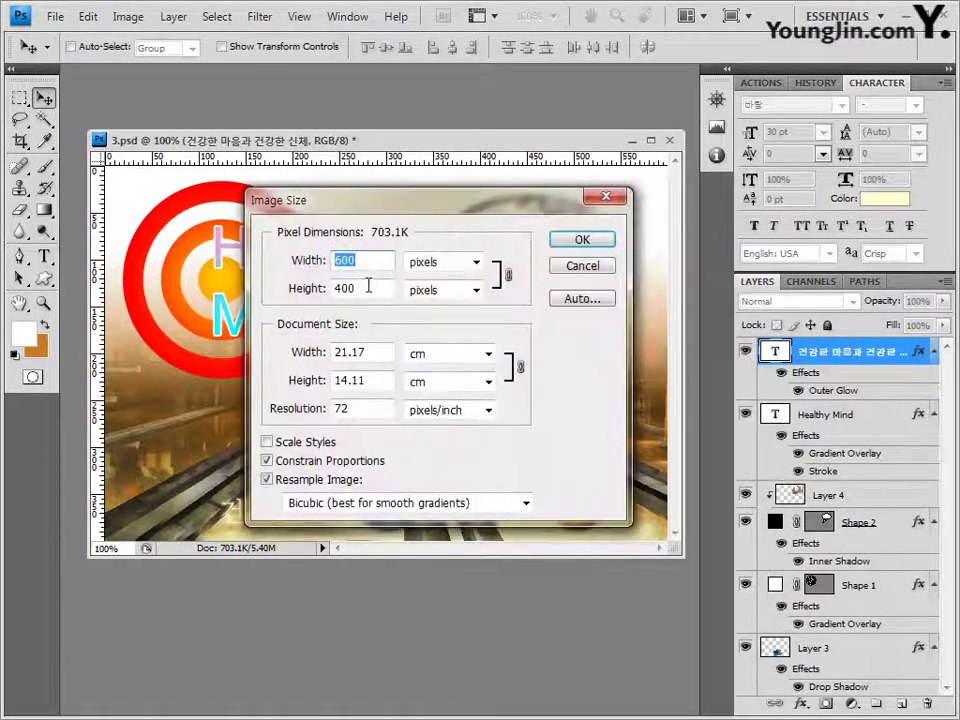
pyautogui.write('60')
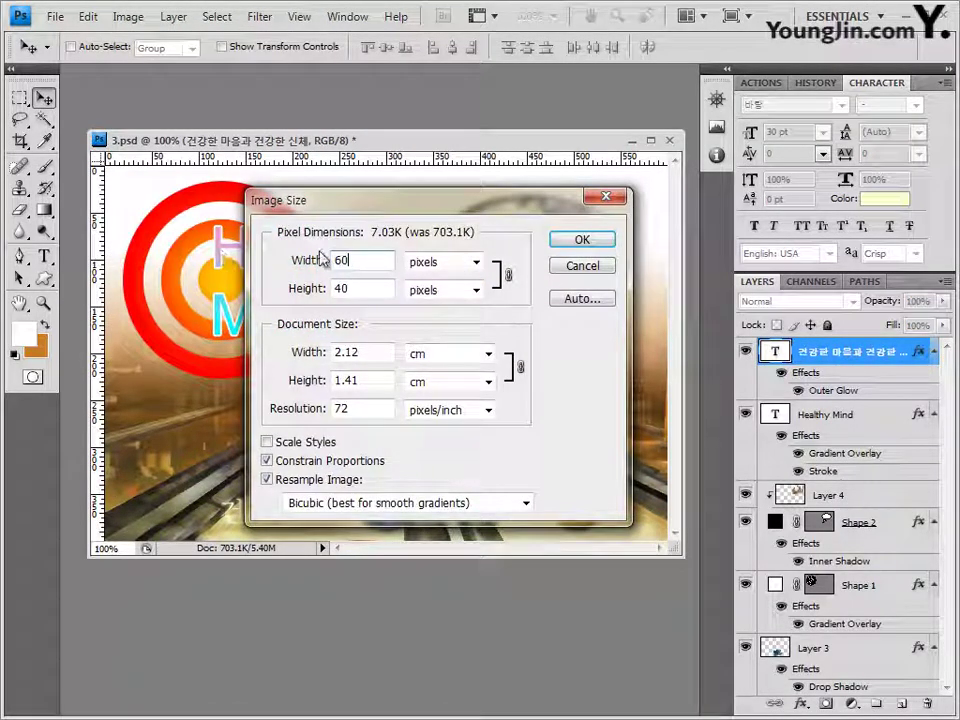
pyautogui.click(580, 240)
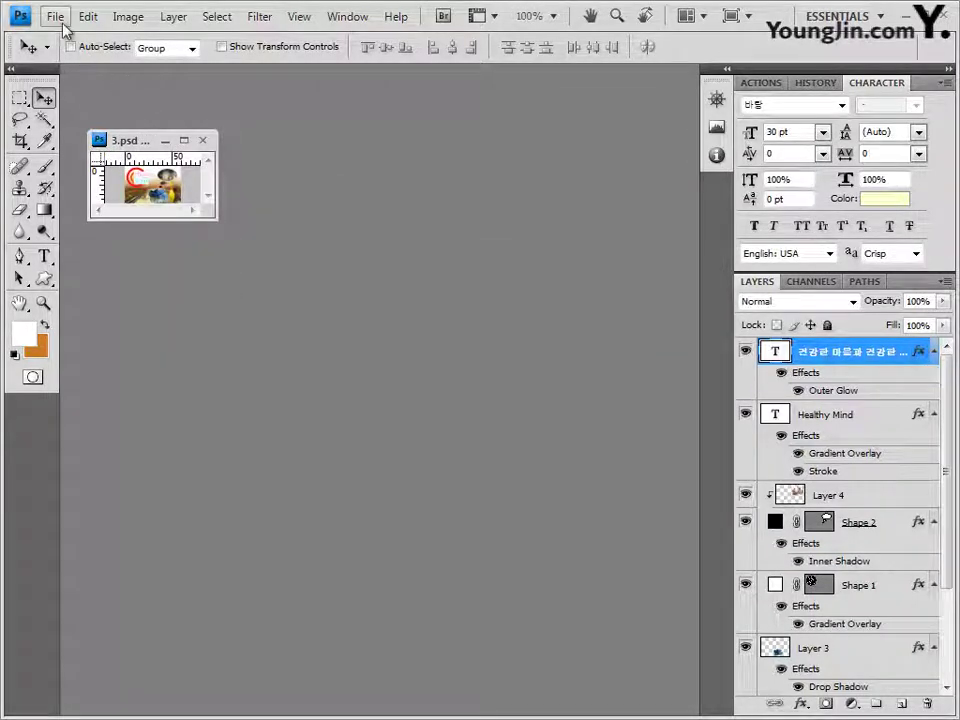
# Step: Save the resized image as a PSD numbered 3 and close the document
pyautogui.click(55, 17)
pyautogui.click(88, 269)
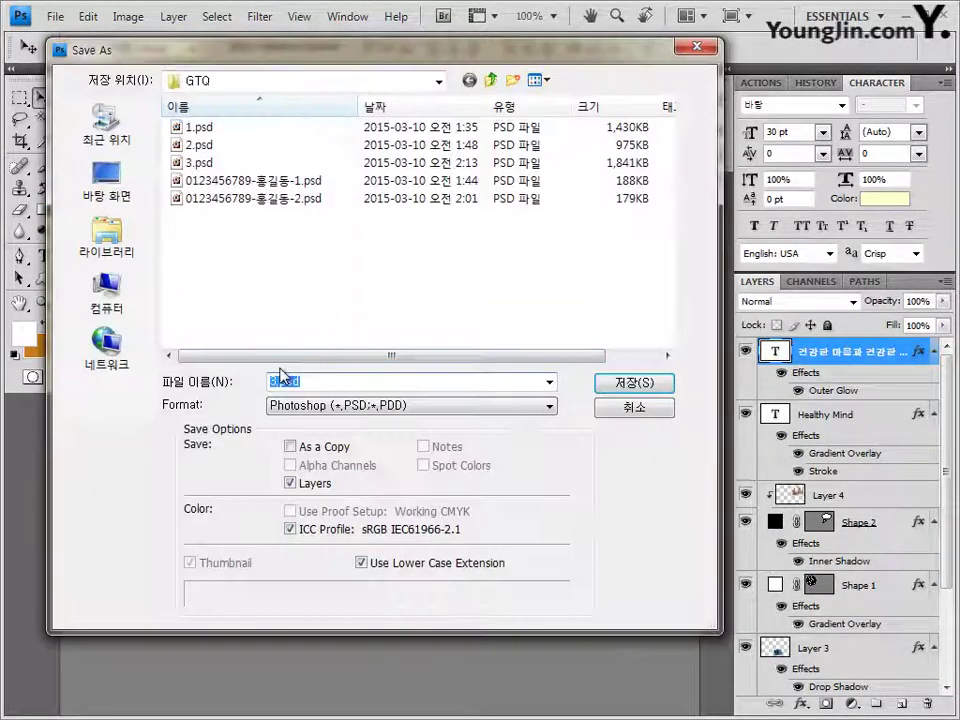
pyautogui.click(300, 198)
pyautogui.doubleClick(340, 383)
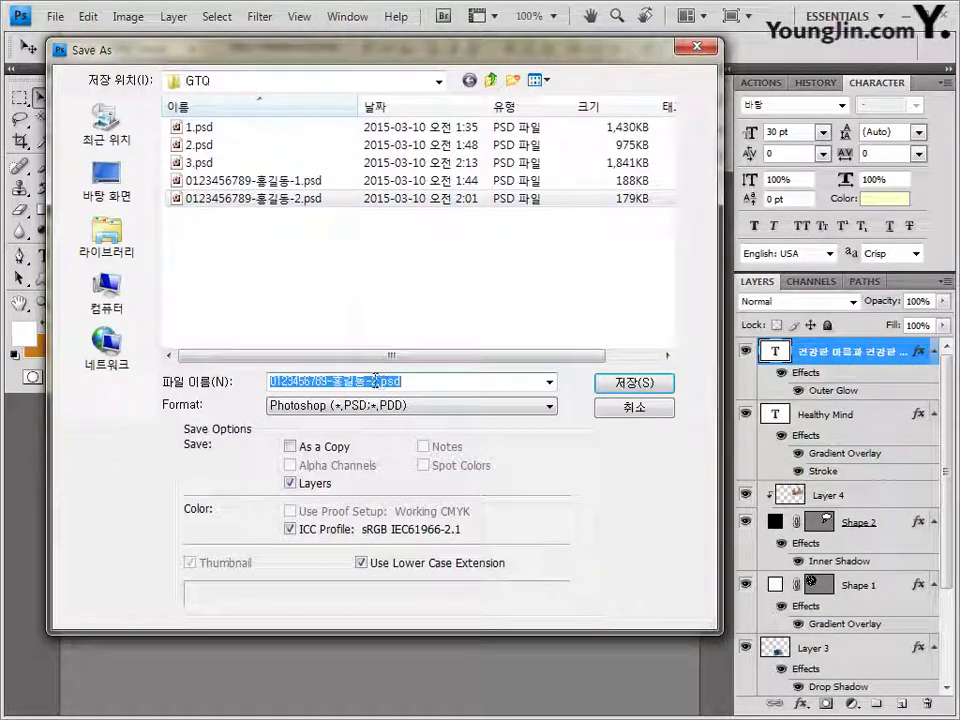
pyautogui.click(373, 381)
pyautogui.write('3')
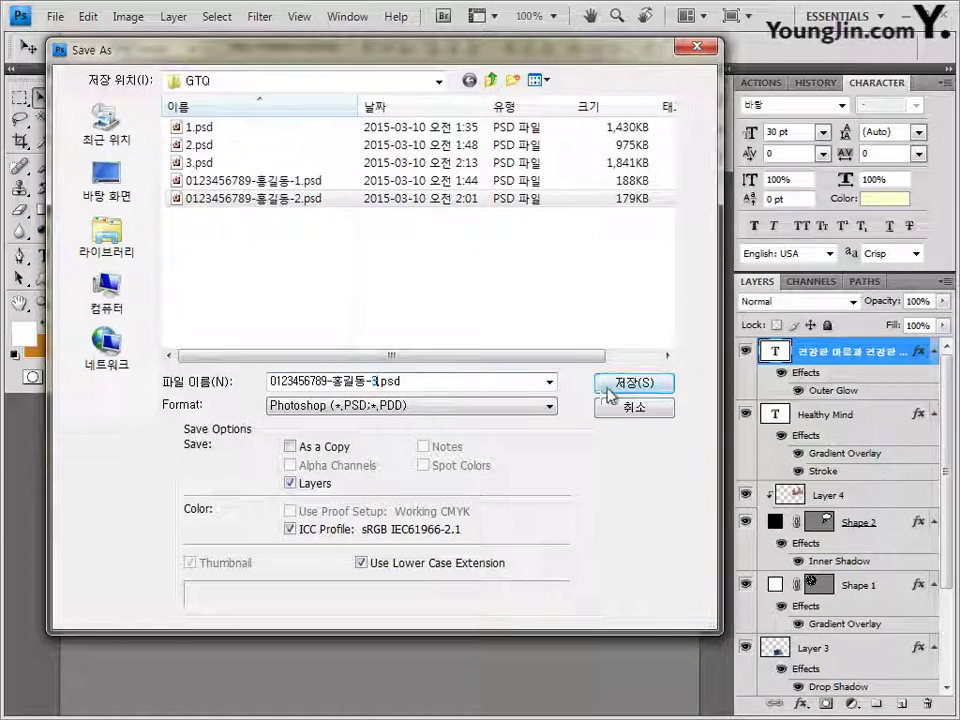
pyautogui.click(634, 383)
pyautogui.click(700, 230)
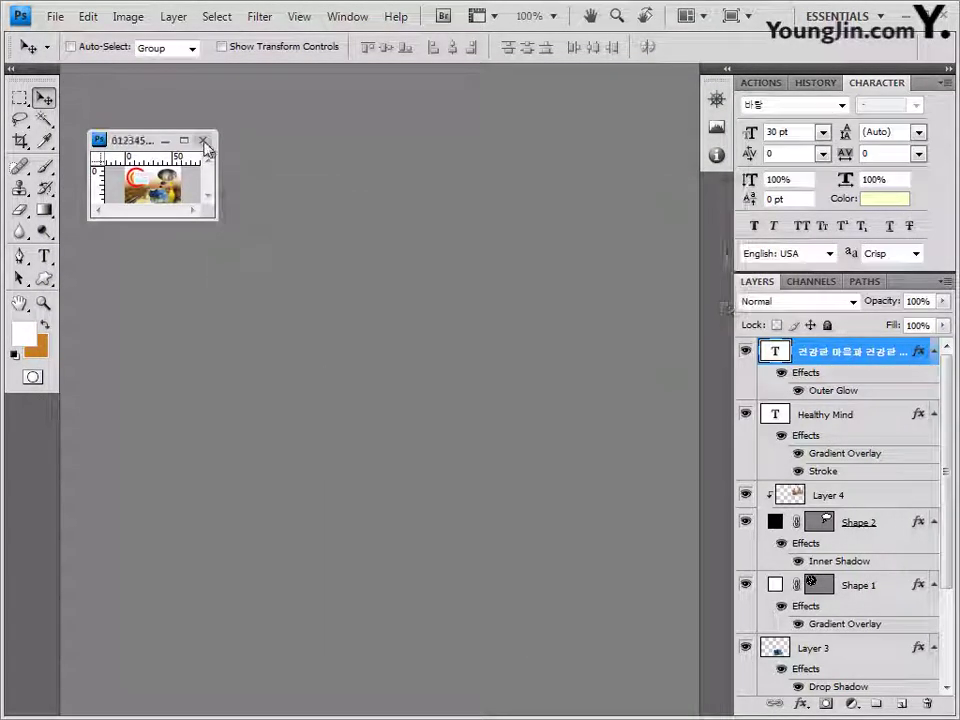
pyautogui.click(202, 140)
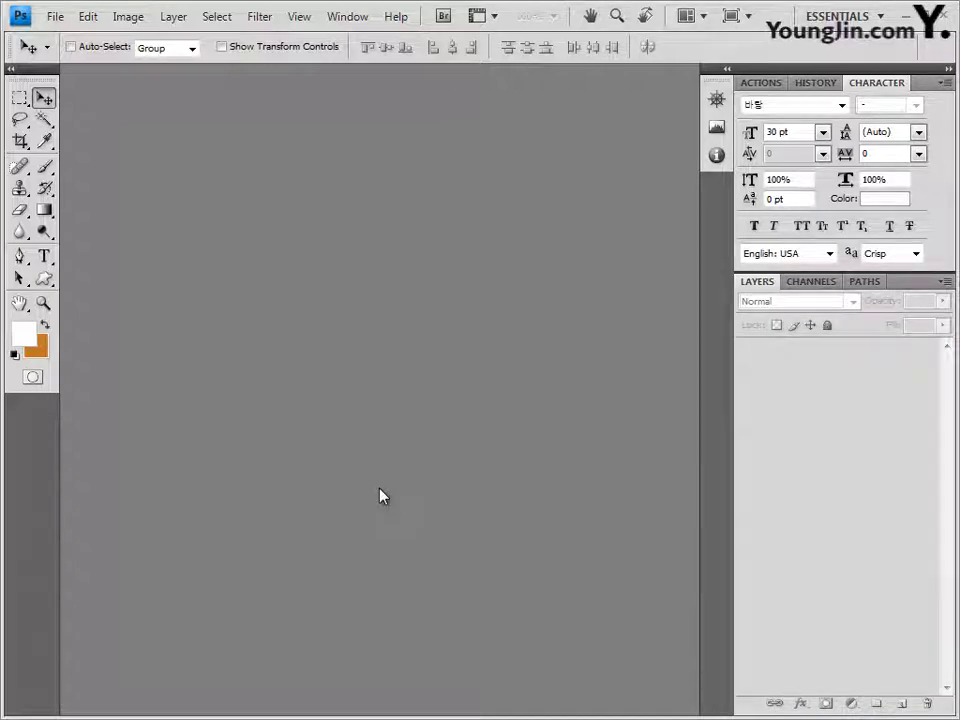
# Step: Create a blank 600×400 px document in its own window with the grid shown
pyautogui.hotkey('ctrl', 'n')
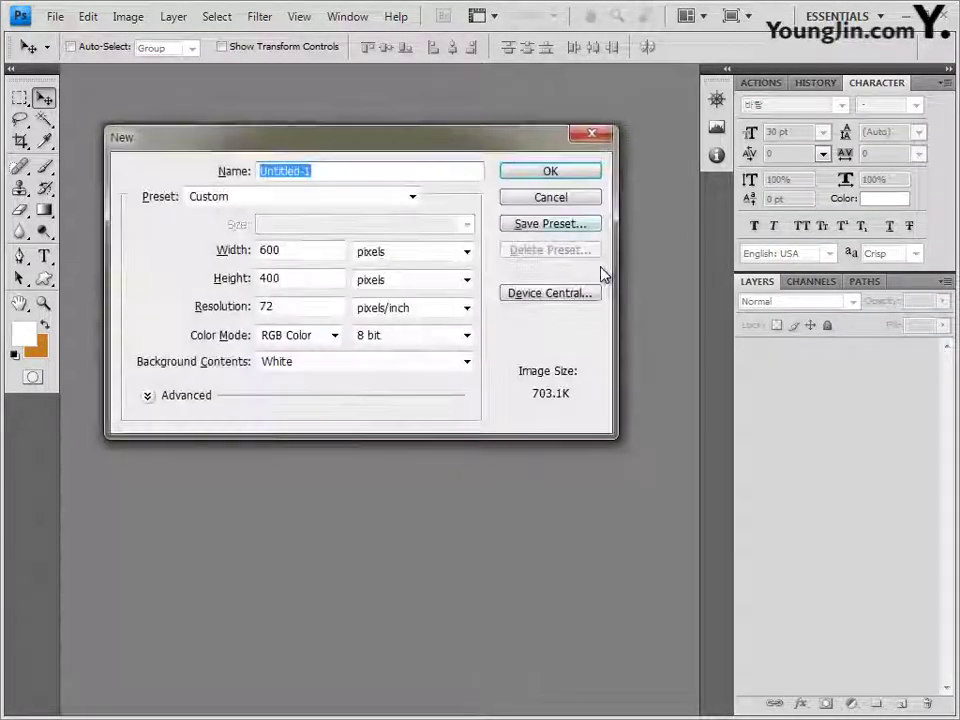
pyautogui.click(303, 279)
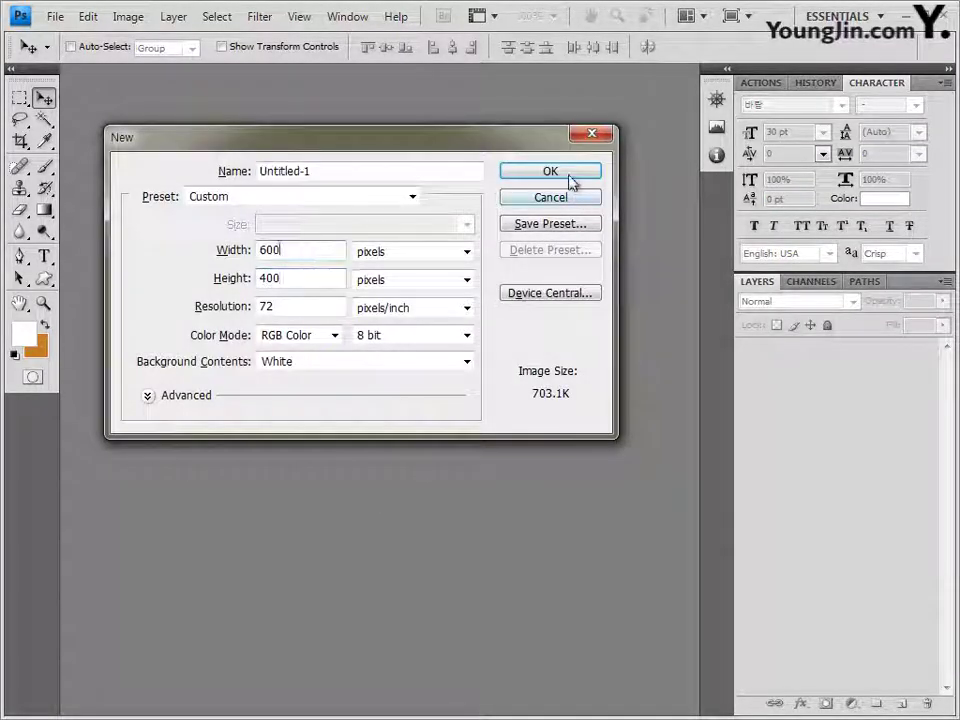
pyautogui.click(568, 176)
pyautogui.moveTo(163, 78); pyautogui.dragTo(228, 146)
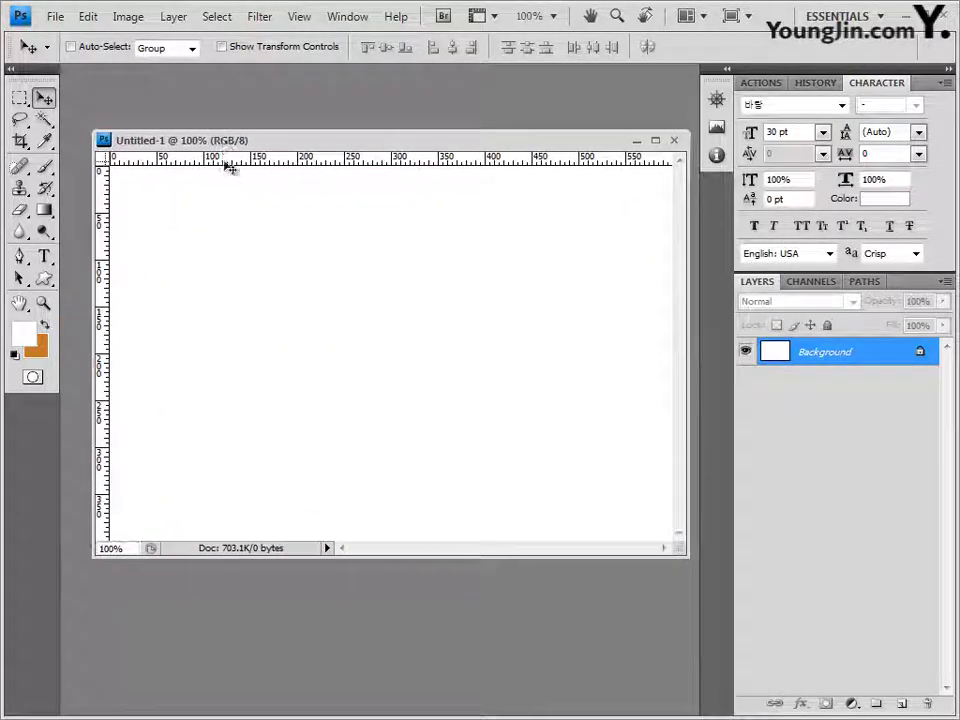
pyautogui.hotkey('ctrl', "'")
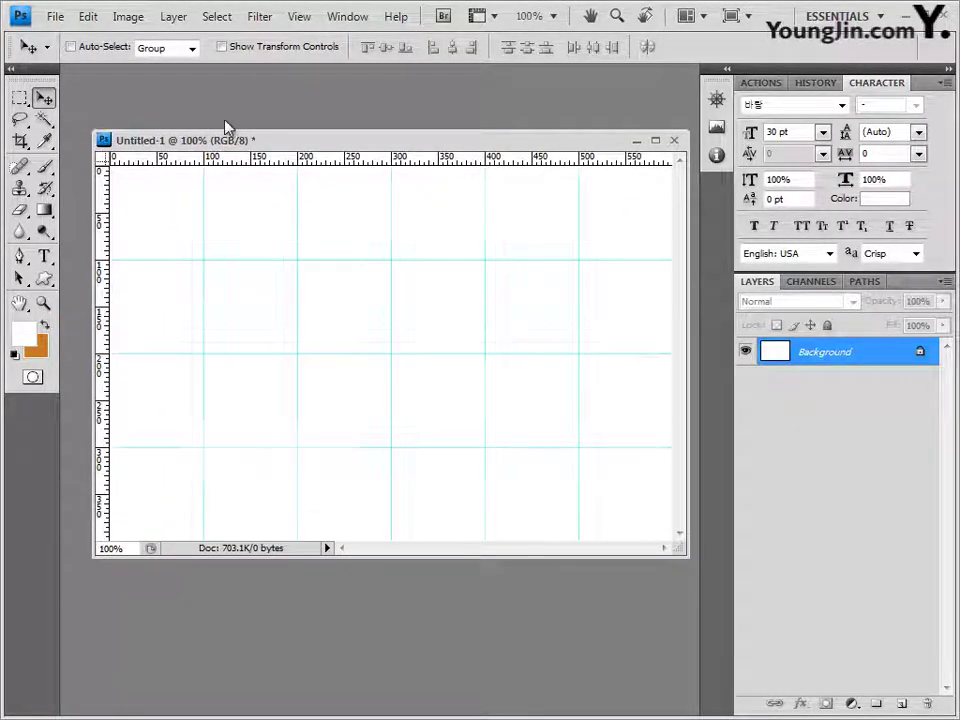
pyautogui.moveTo(181, 140); pyautogui.dragTo(166, 133)
# Step: Save the new document as 4.psd
pyautogui.click(57, 17)
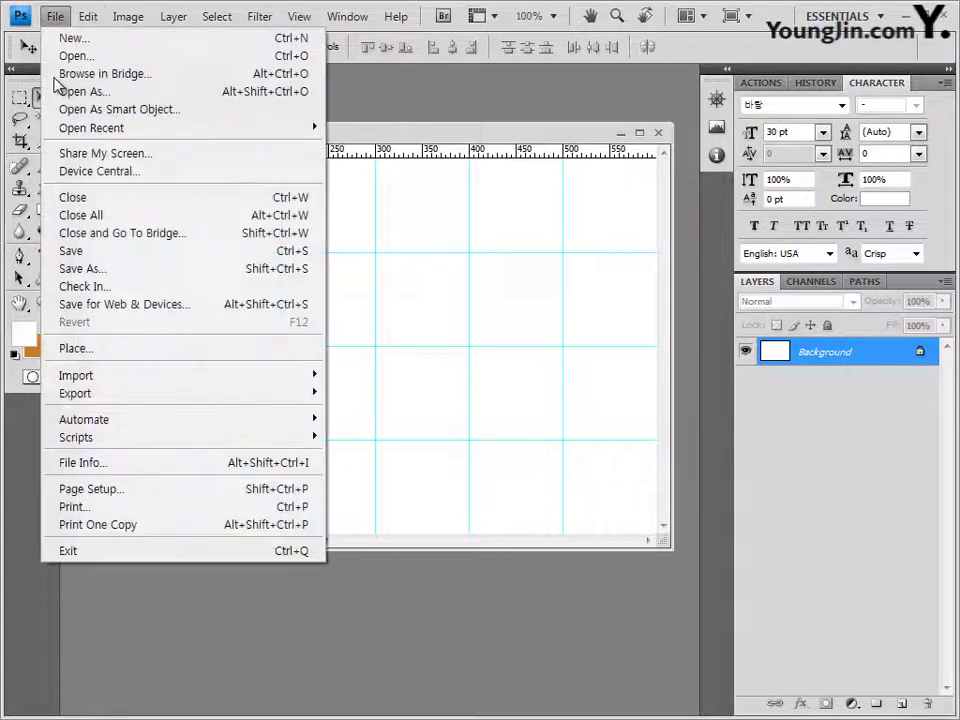
pyautogui.click(71, 251)
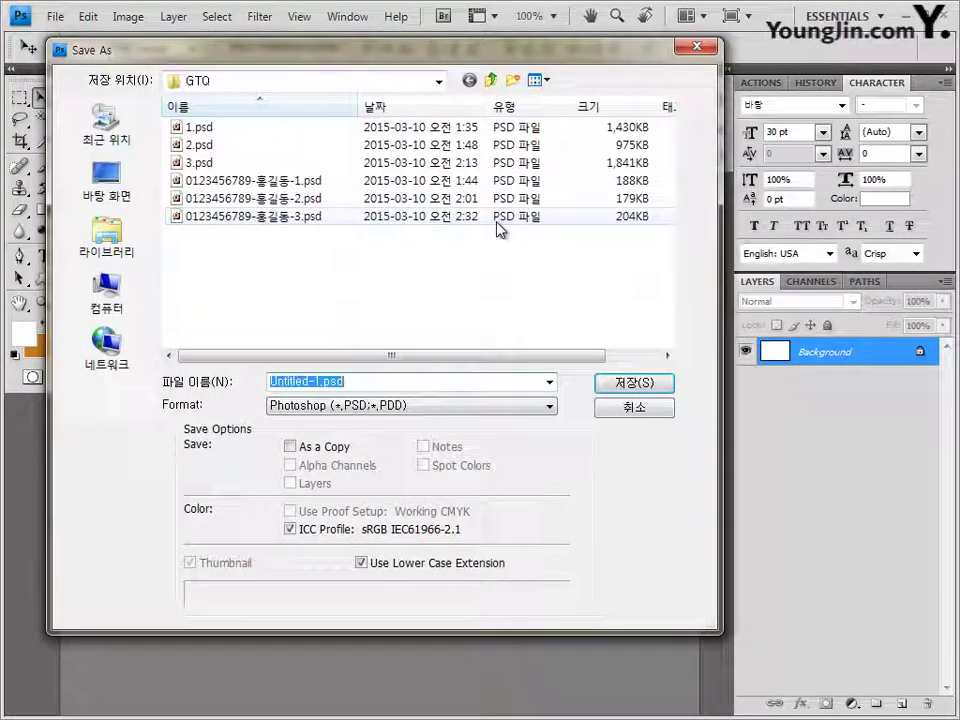
pyautogui.write('4')
pyautogui.click(671, 384)
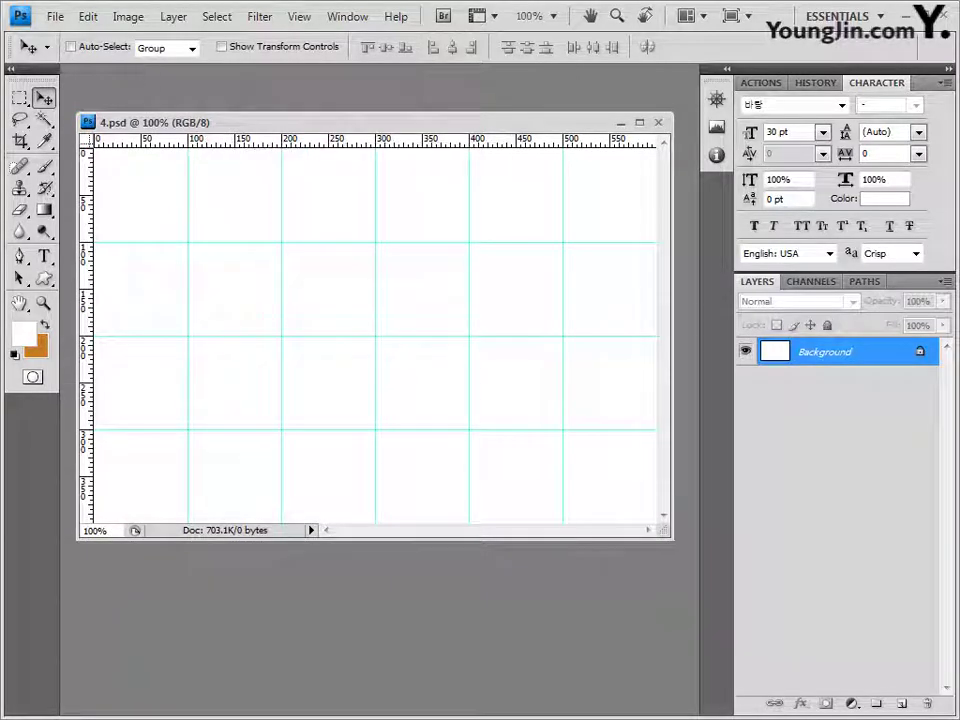
# Step: Paste the brick-wall shadow photo 2급-9.JPG into 4.psd and align it to the left edge
pyautogui.hotkey('alt', 'Tab')
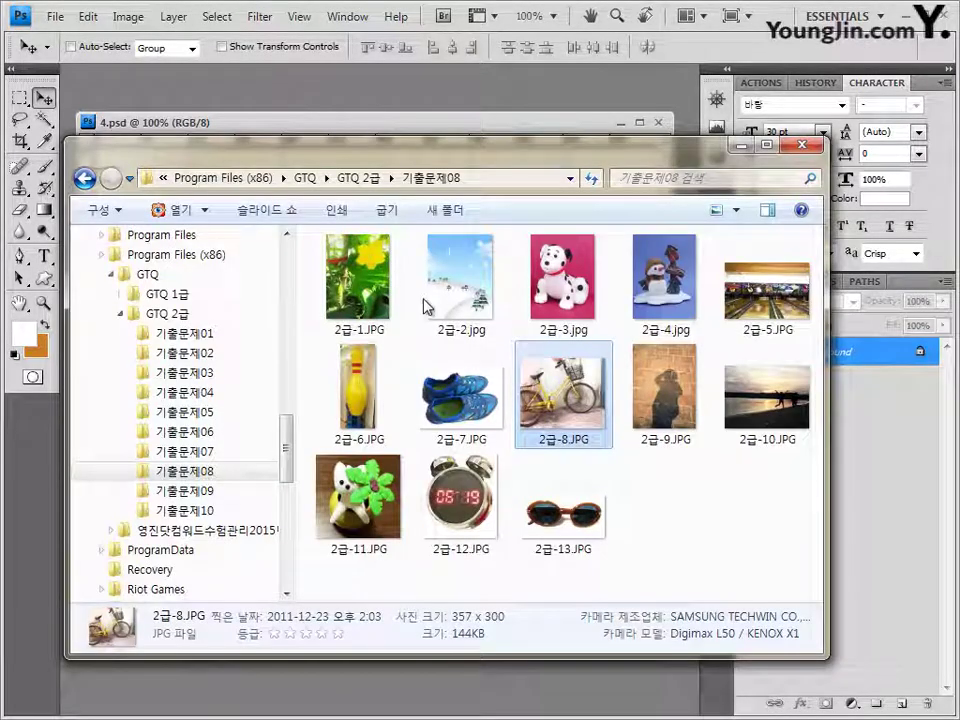
pyautogui.moveTo(664, 388); pyautogui.dragTo(408, 103)
pyautogui.moveTo(96, 89); pyautogui.dragTo(148, 200)
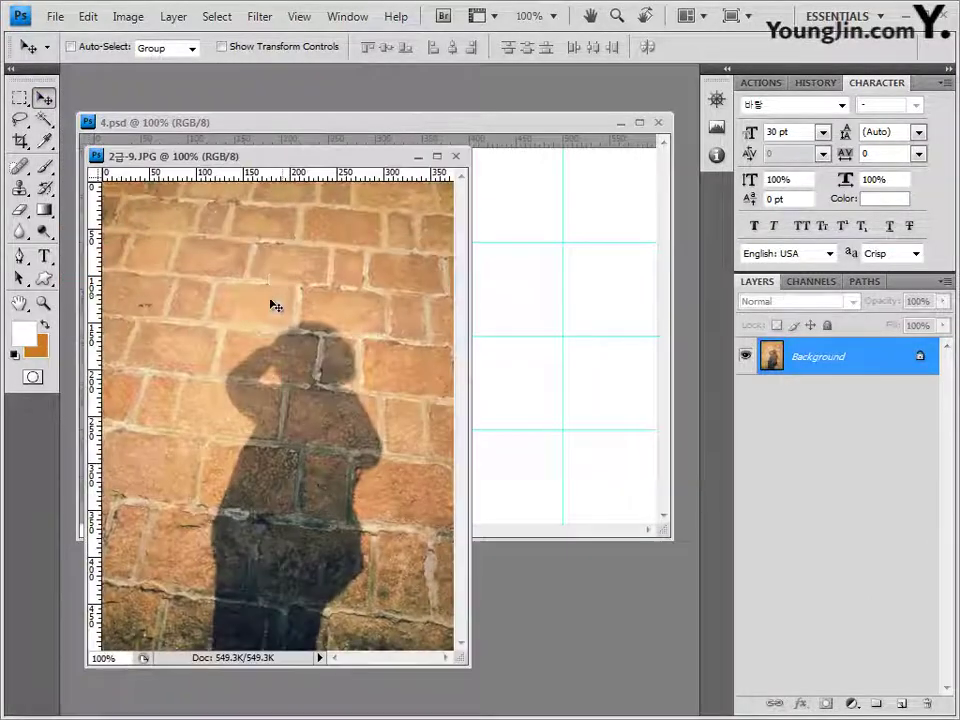
pyautogui.click(455, 156)
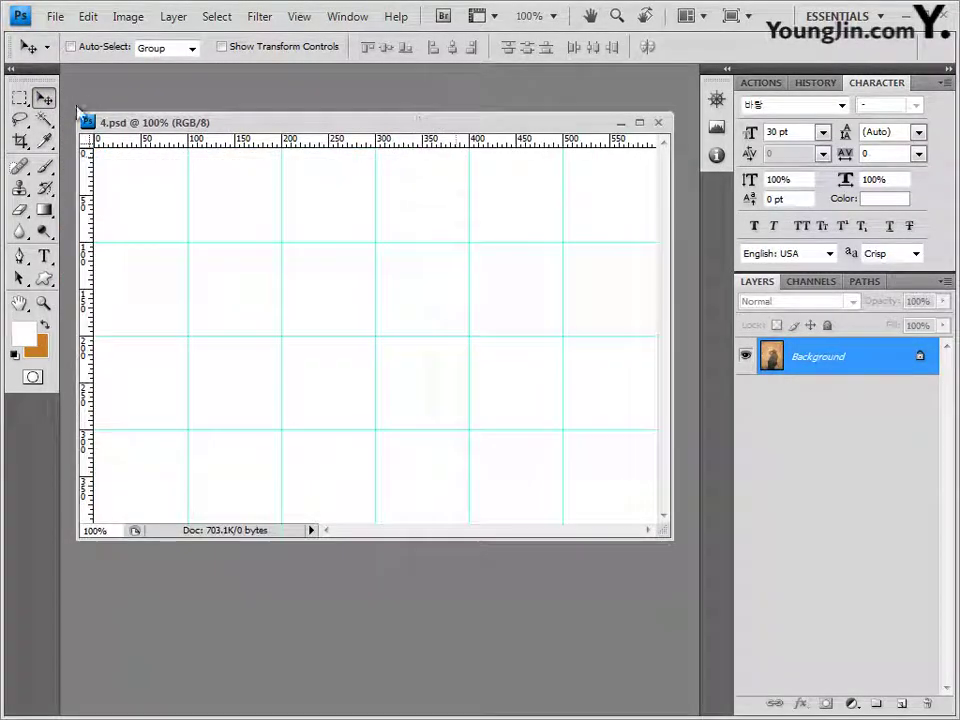
pyautogui.hotkey('ctrl', 'v')
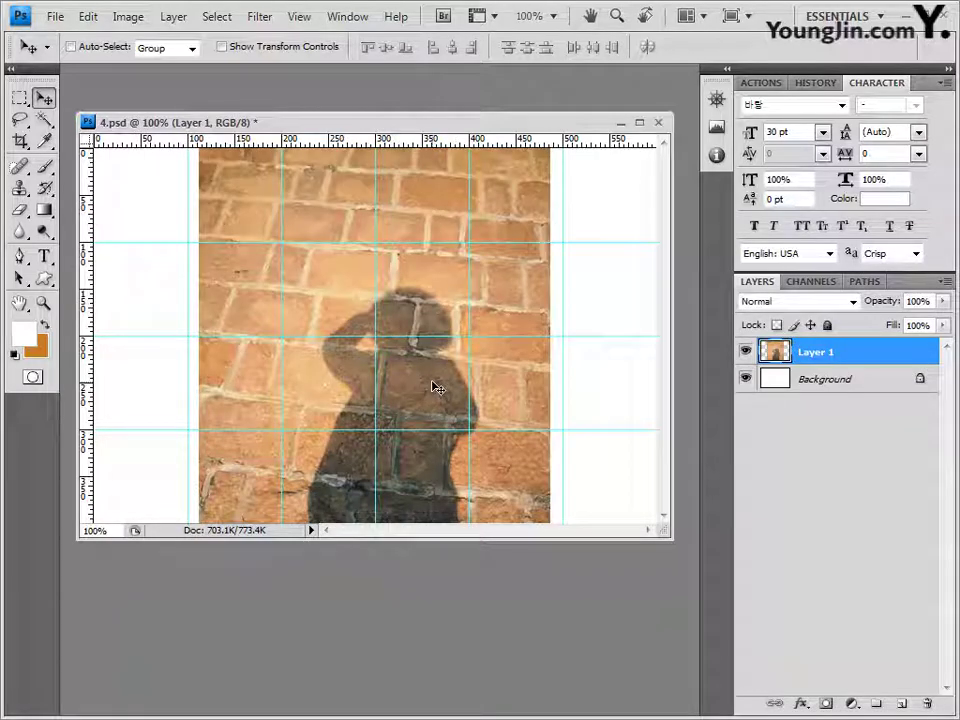
pyautogui.moveTo(435, 387); pyautogui.dragTo(386, 302)
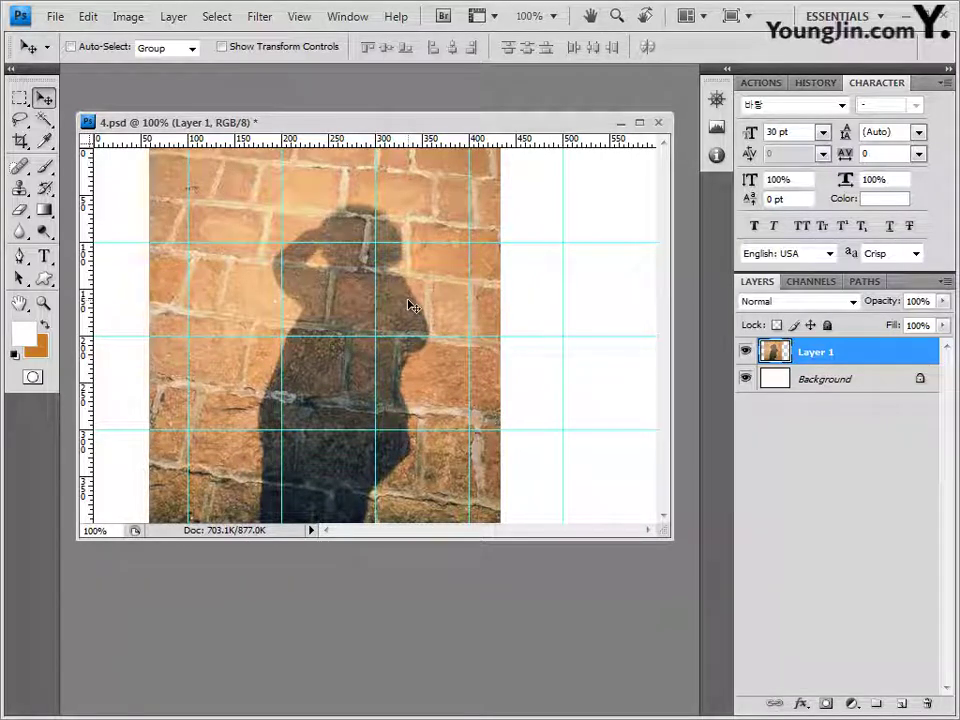
pyautogui.moveTo(410, 305); pyautogui.dragTo(360, 302)
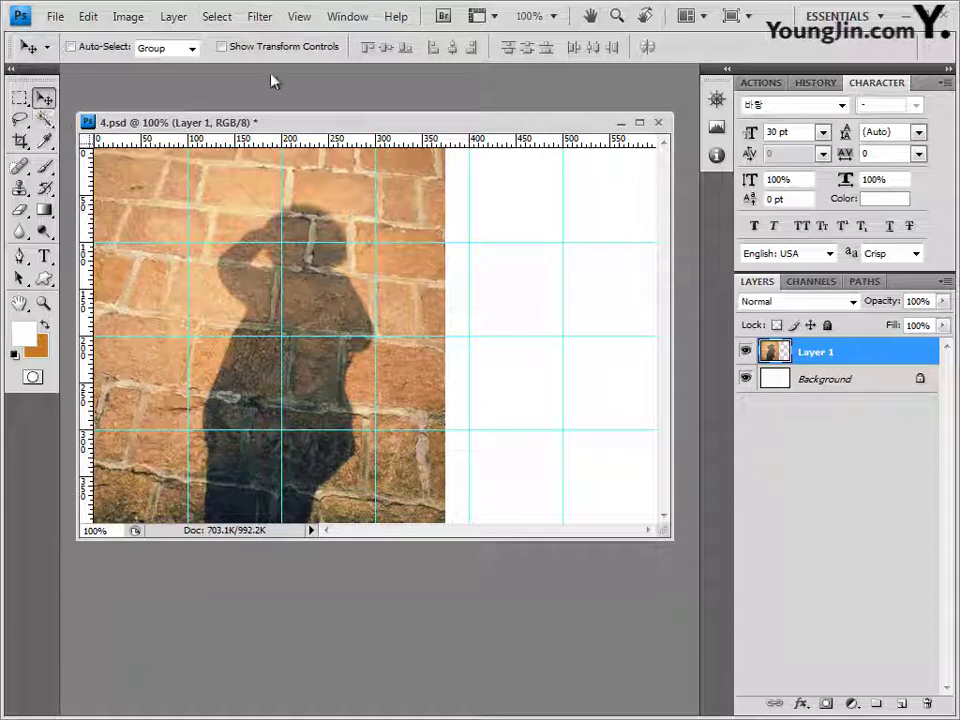
# Step: Apply a Lens Flare centred toward the upper left of the brick-wall photo
pyautogui.click(260, 18)
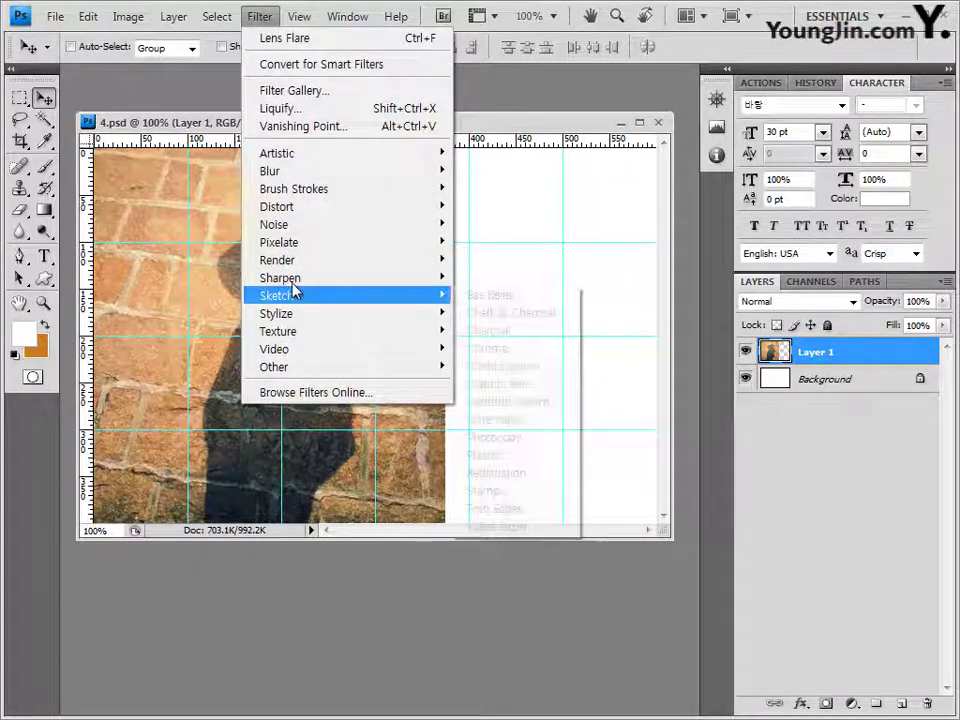
pyautogui.moveTo(300, 262)
pyautogui.click(528, 322)
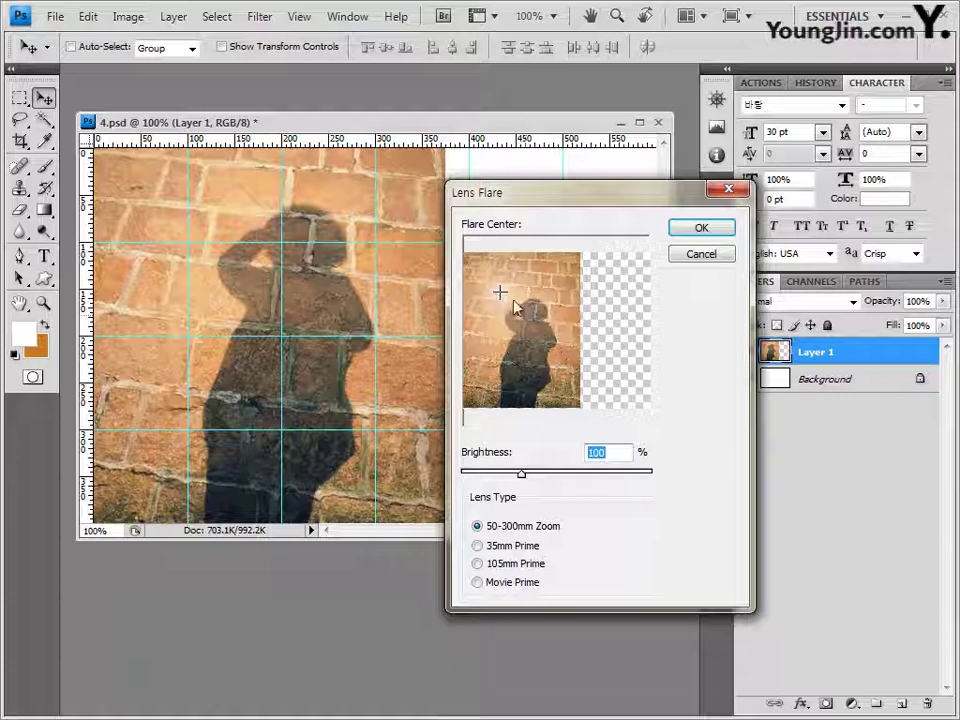
pyautogui.click(497, 290)
pyautogui.click(683, 229)
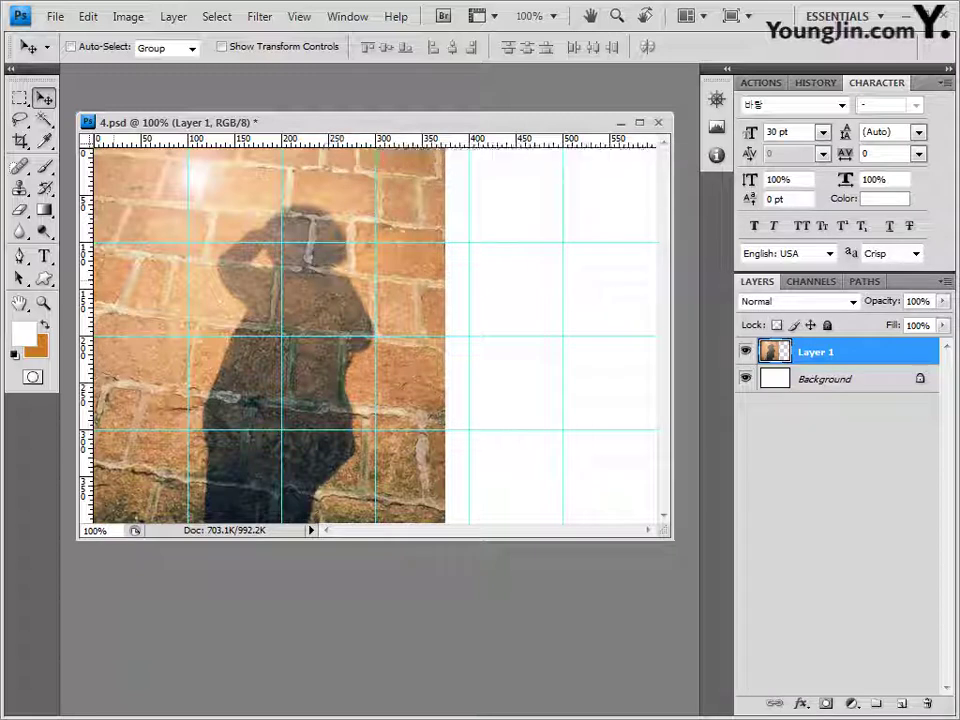
# Step: Copy the sunset photo 2급-10.JPG into 4.psd as a full-canvas layer and add a layer mask
pyautogui.hotkey('alt', 'Tab')
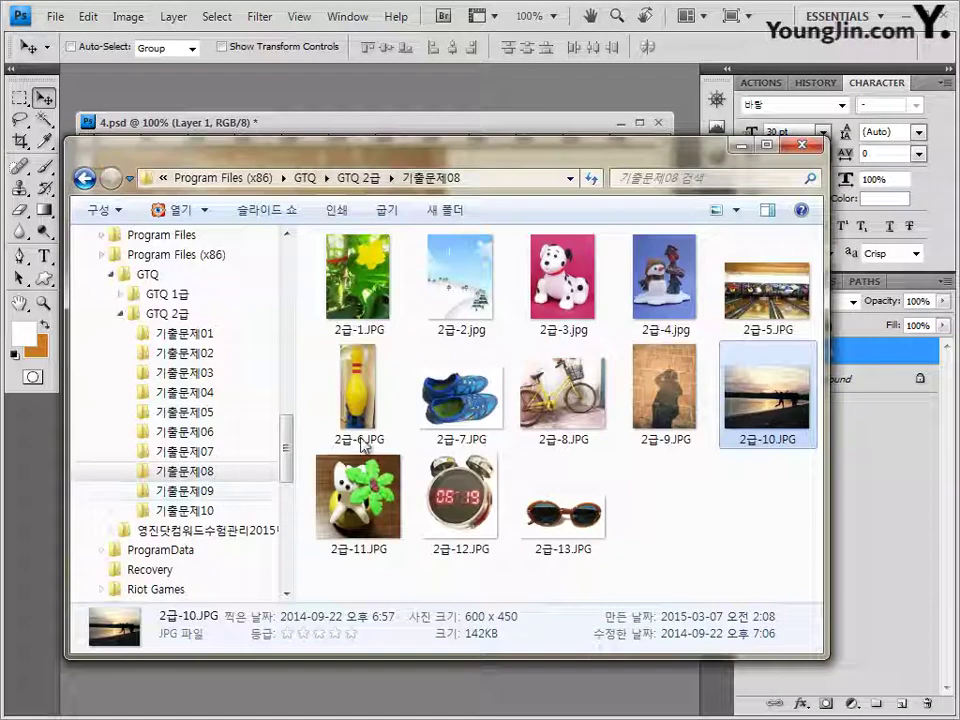
pyautogui.moveTo(789, 439); pyautogui.dragTo(461, 103)
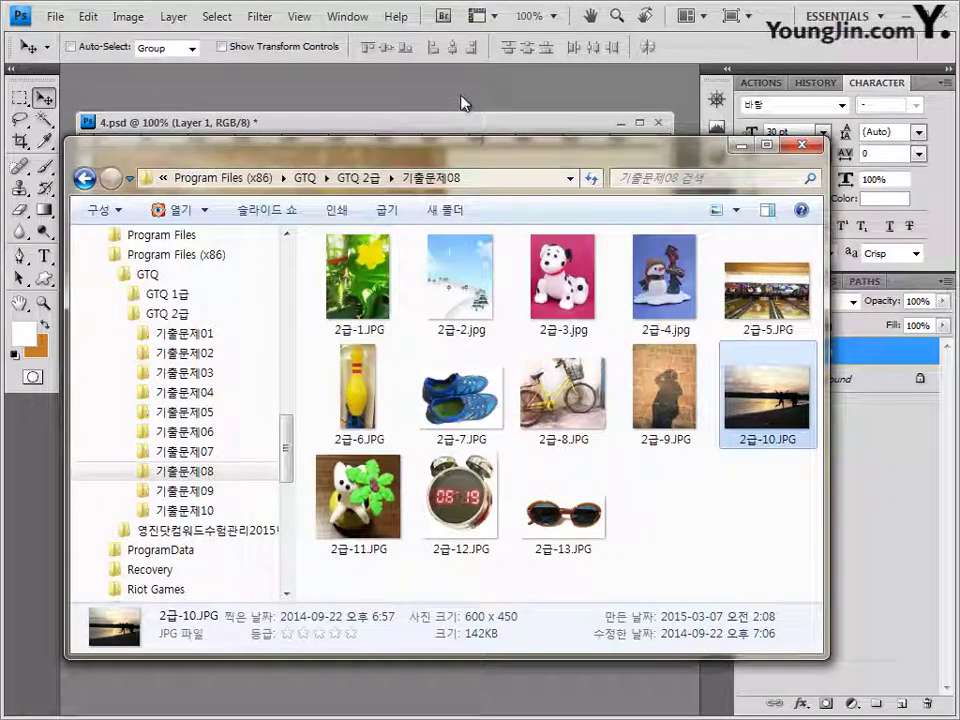
pyautogui.moveTo(198, 77); pyautogui.dragTo(356, 236)
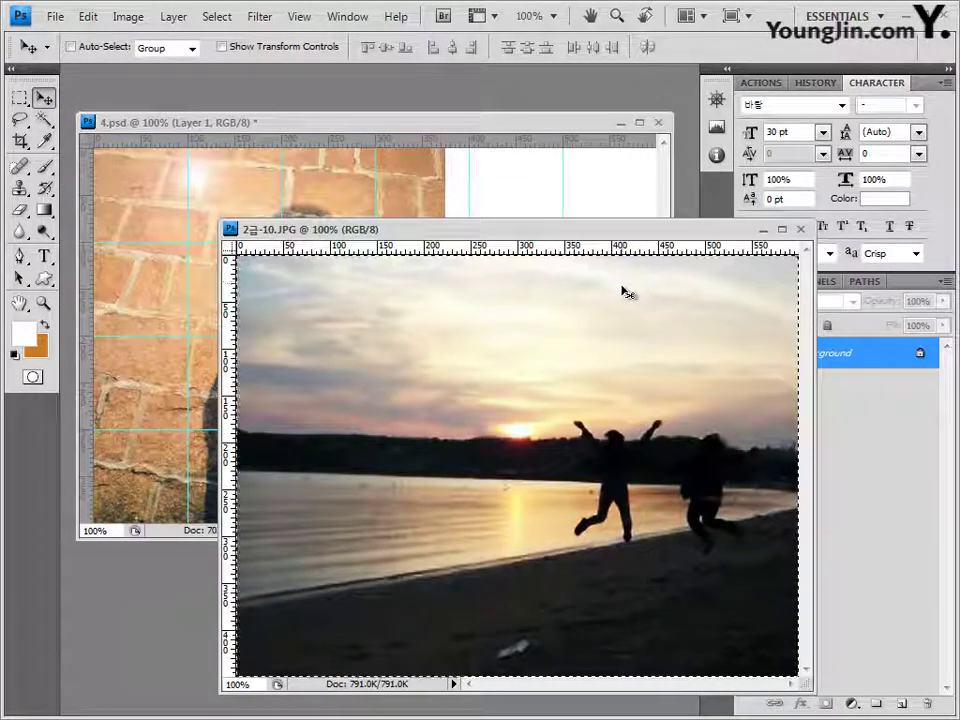
pyautogui.click(801, 230)
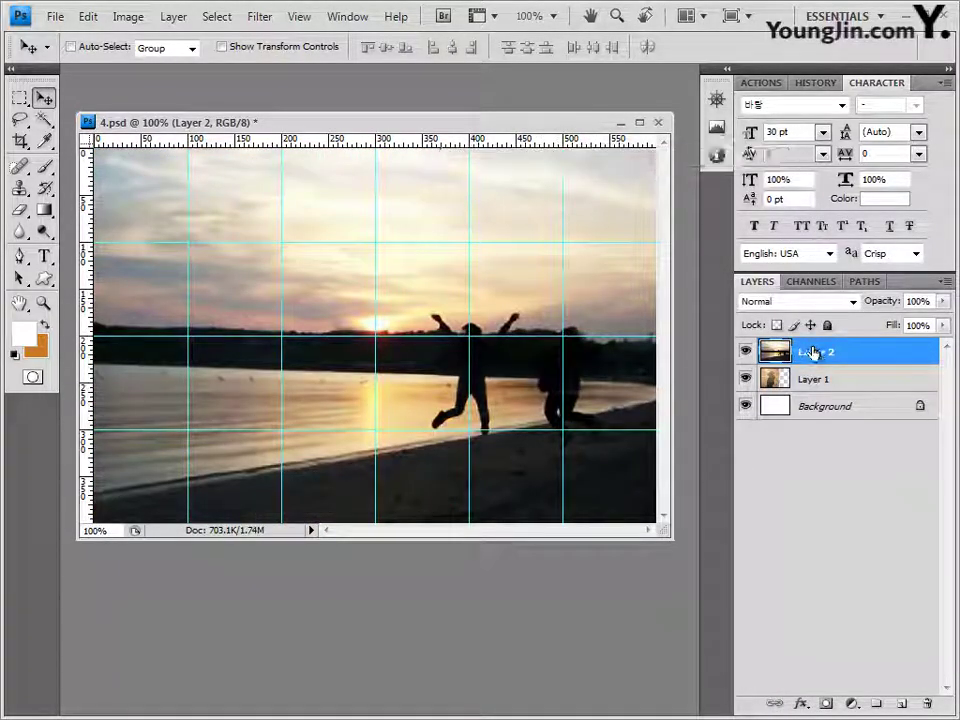
pyautogui.click(826, 703)
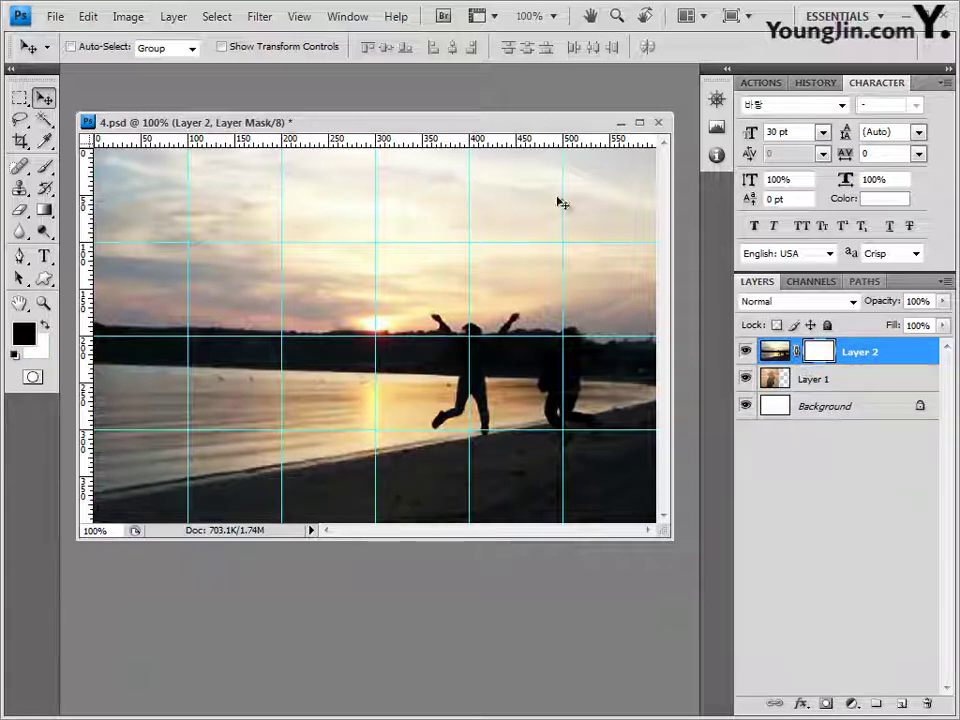
# Step: Set the Gradient tool to the Black, White preset
pyautogui.click(43, 211)
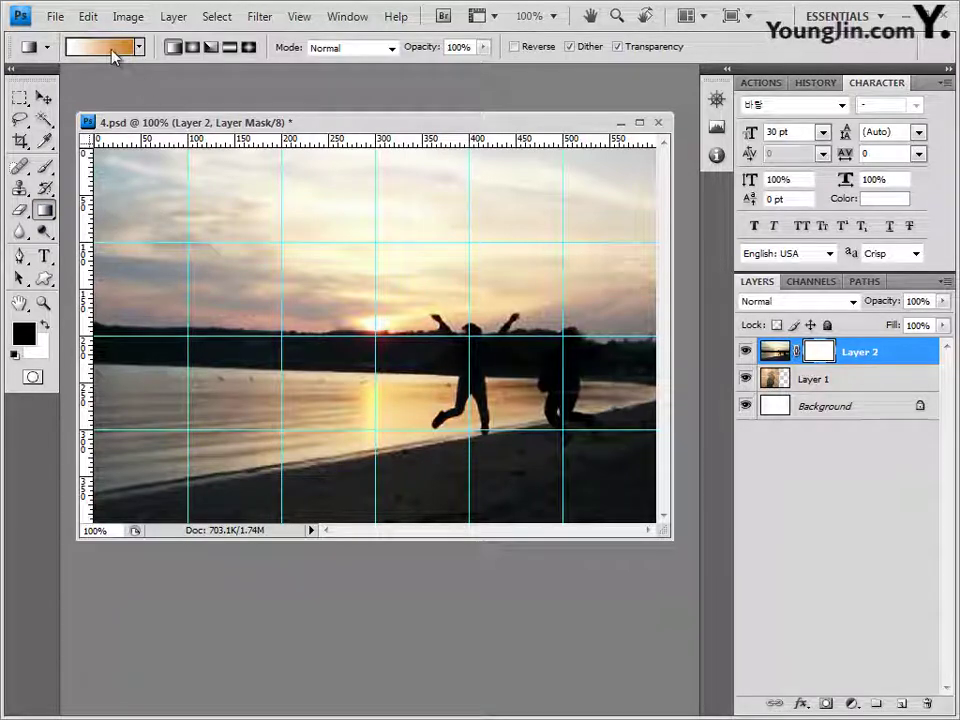
pyautogui.click(112, 49)
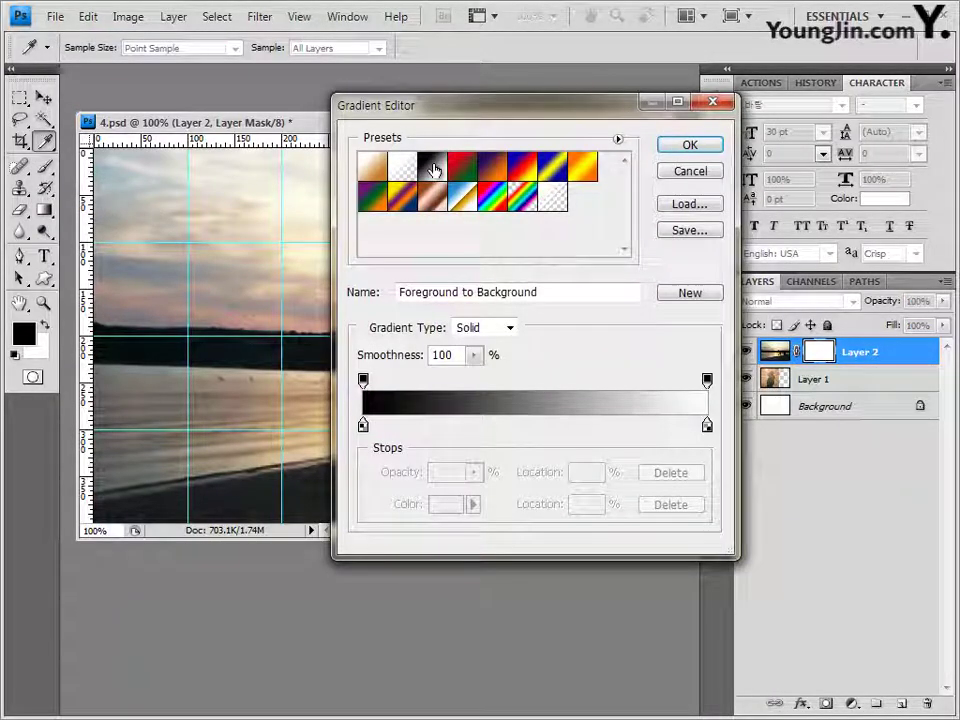
pyautogui.click(430, 165)
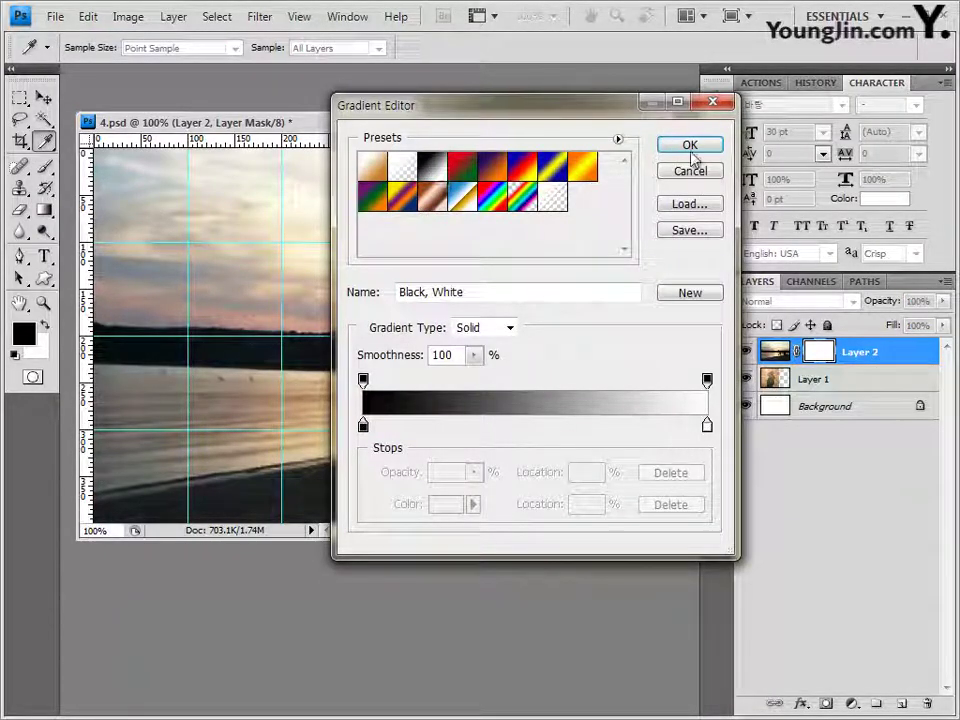
pyautogui.click(690, 148)
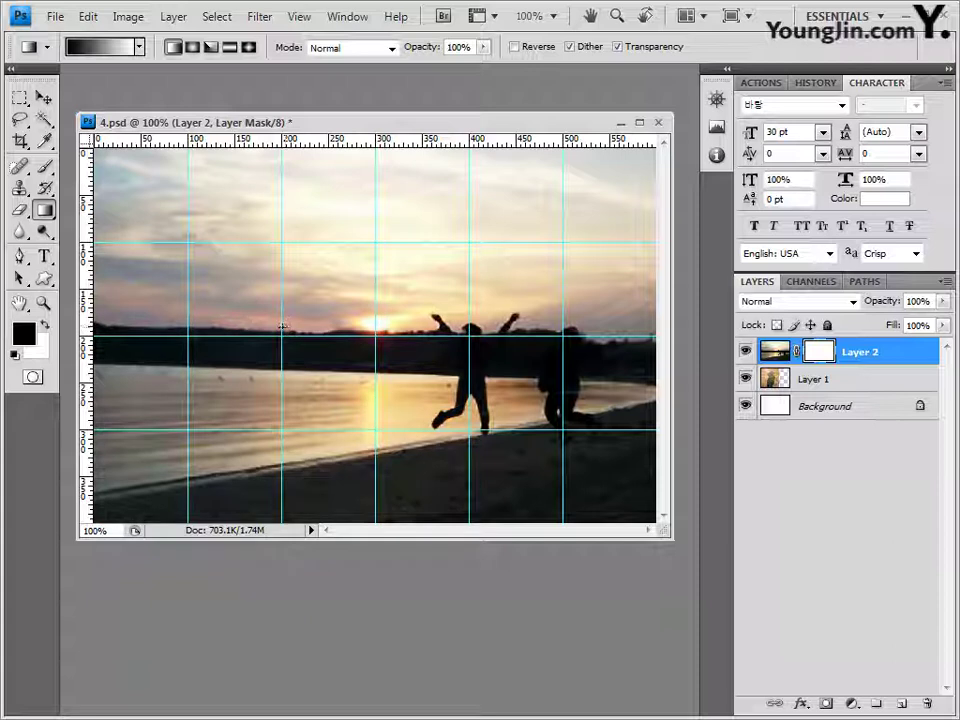
# Step: Draw a horizontal black-to-white gradient on the mask so the brick wall fades into the sunset
pyautogui.moveTo(282, 328); pyautogui.dragTo(415, 345)
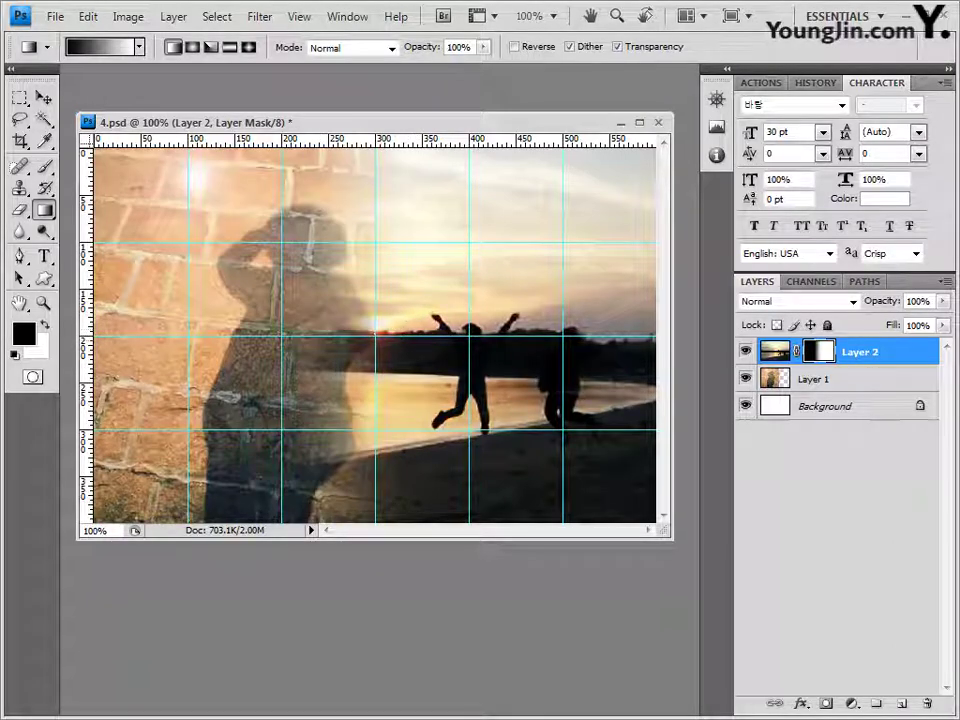
pyautogui.hotkey('ctrl', 'z')
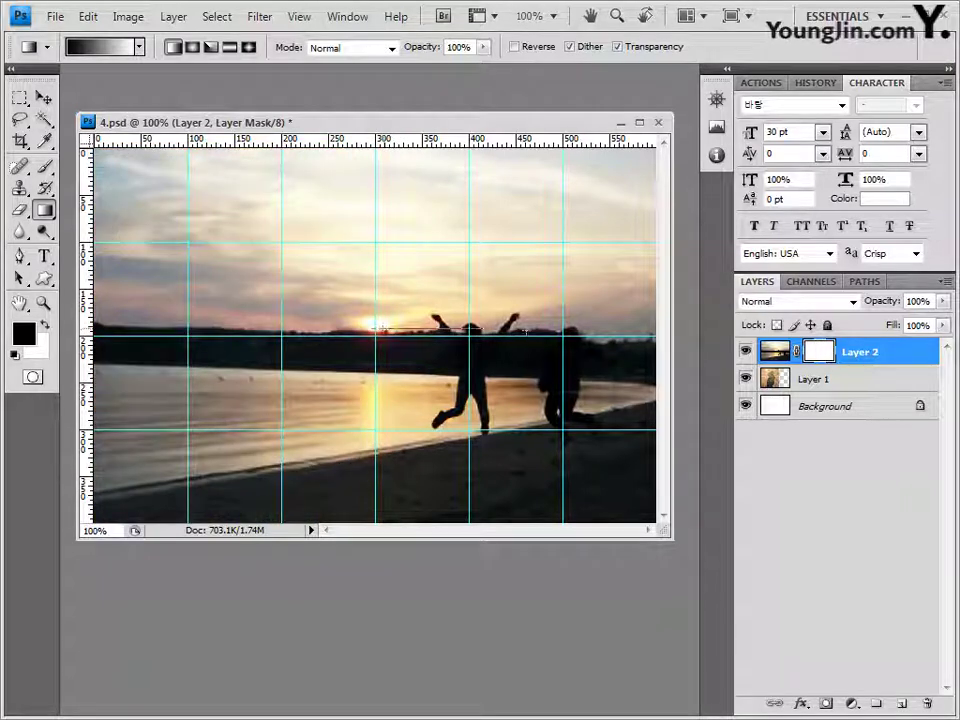
pyautogui.moveTo(438, 186); pyautogui.dragTo(456, 184)
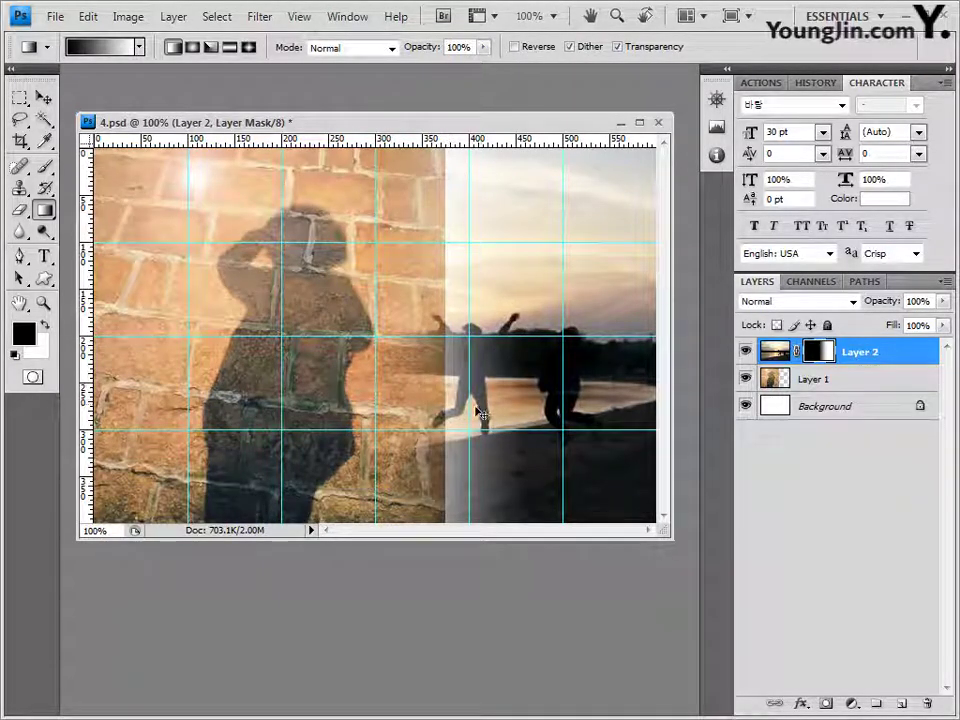
pyautogui.hotkey('ctrl', 'z')
pyautogui.moveTo(316, 328); pyautogui.dragTo(443, 332)
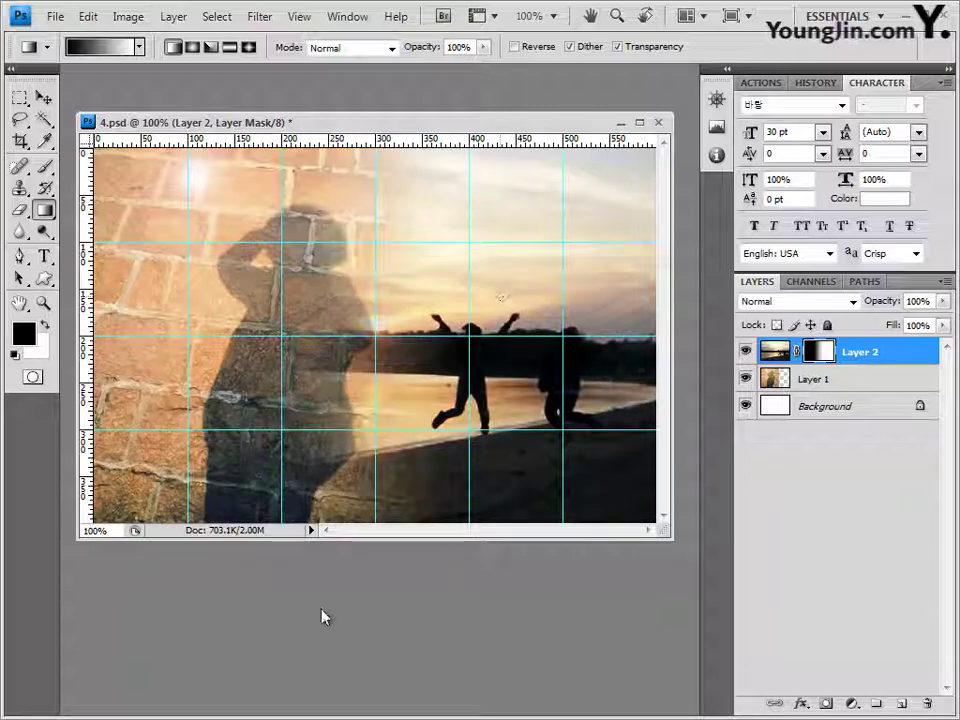
pyautogui.hotkey('alt', 'Tab')
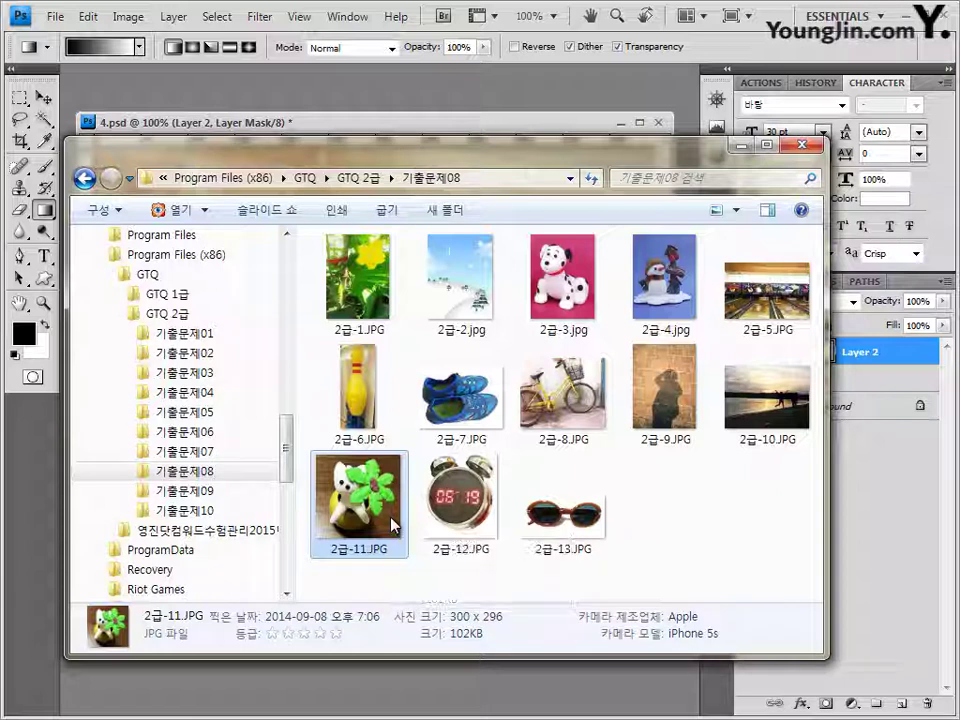
# Step: Switch back from Explorer to the 4.psd composite in Photoshop
pyautogui.click(498, 128)
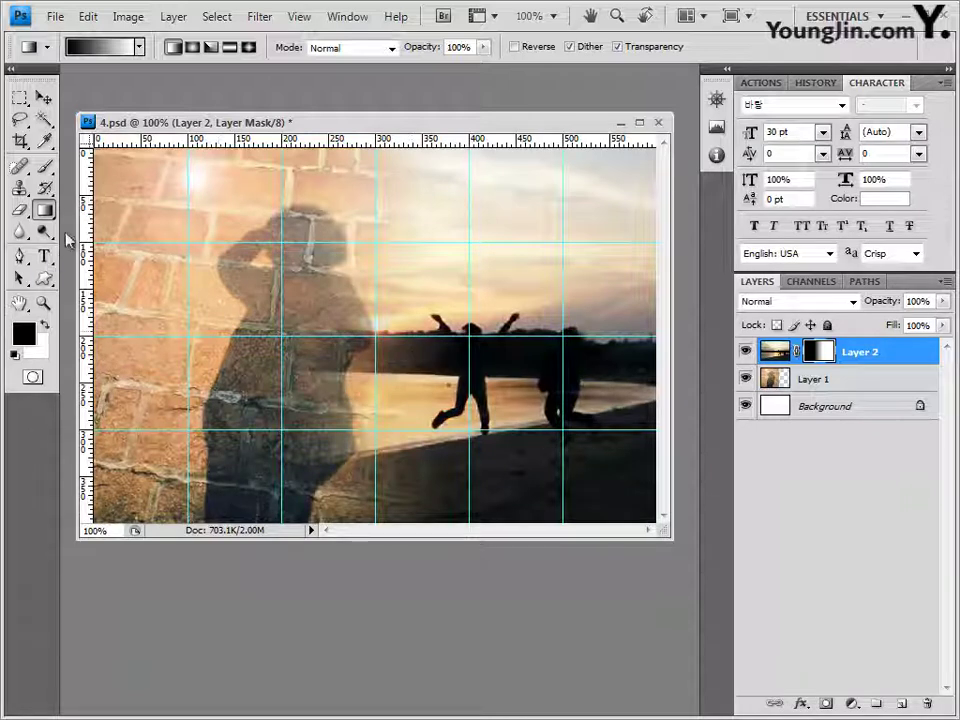
pyautogui.click(46, 280)
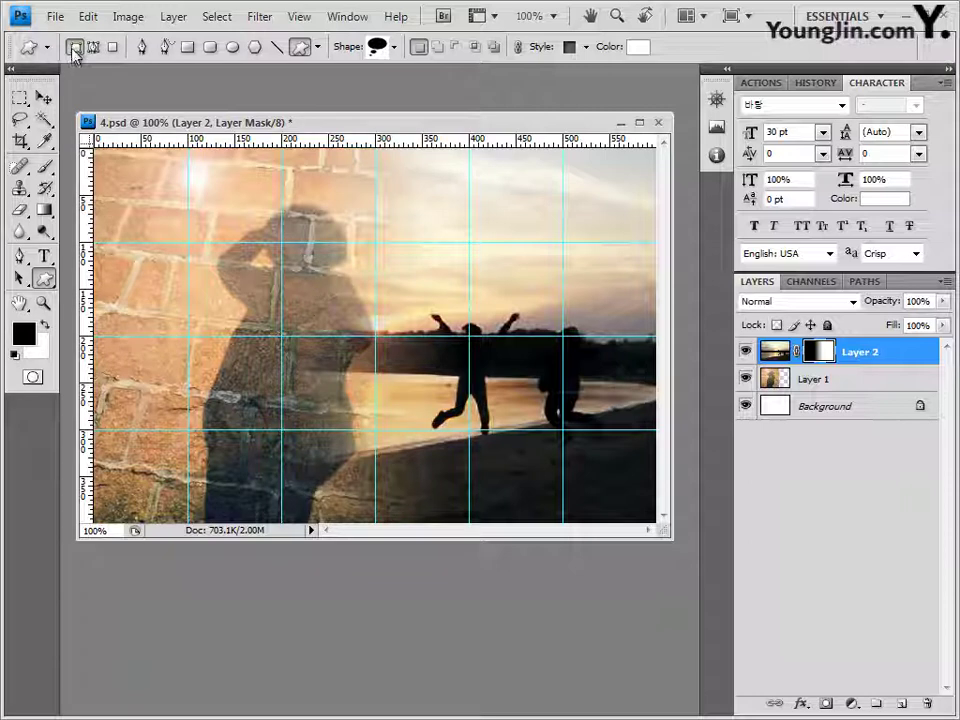
# Step: Load the Web shape set and choose the speaker shape
pyautogui.click(396, 47)
pyautogui.click(485, 79)
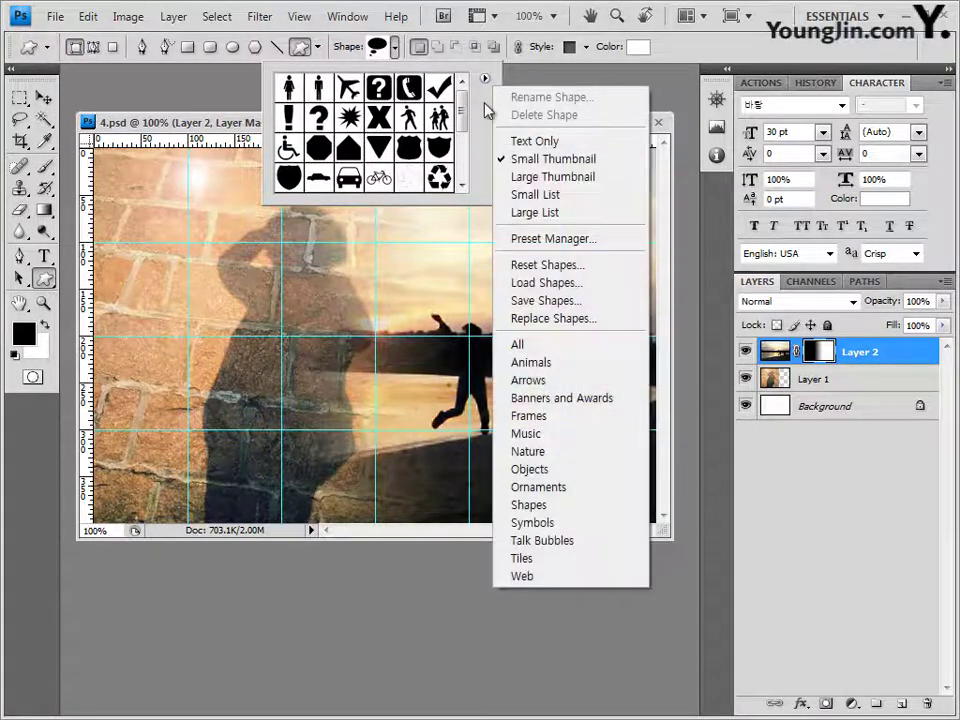
pyautogui.click(530, 577)
pyautogui.click(450, 401)
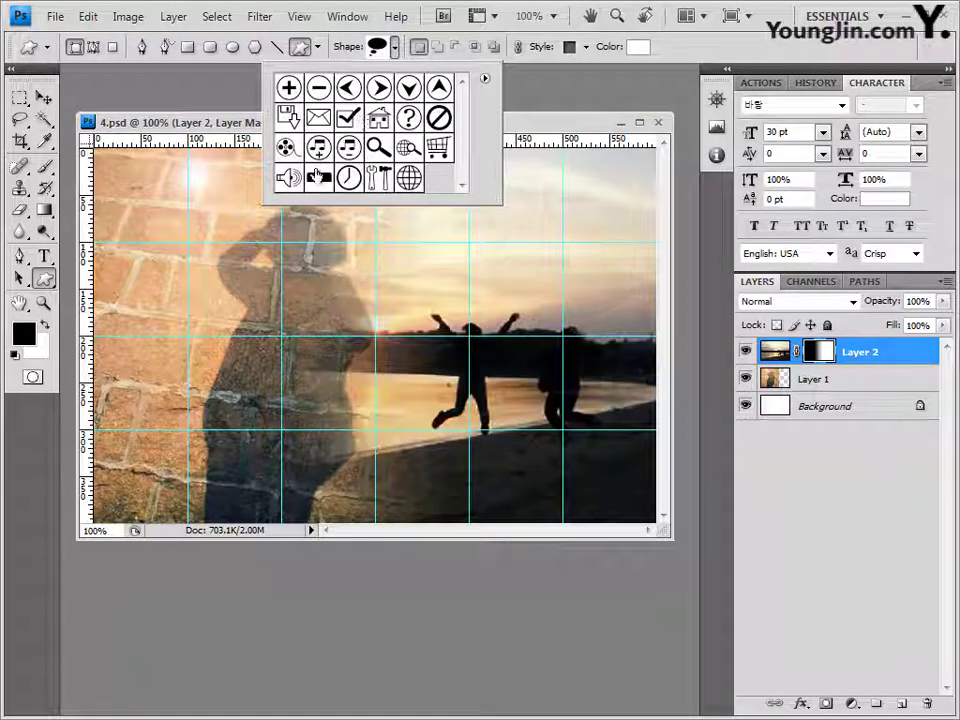
pyautogui.click(289, 181)
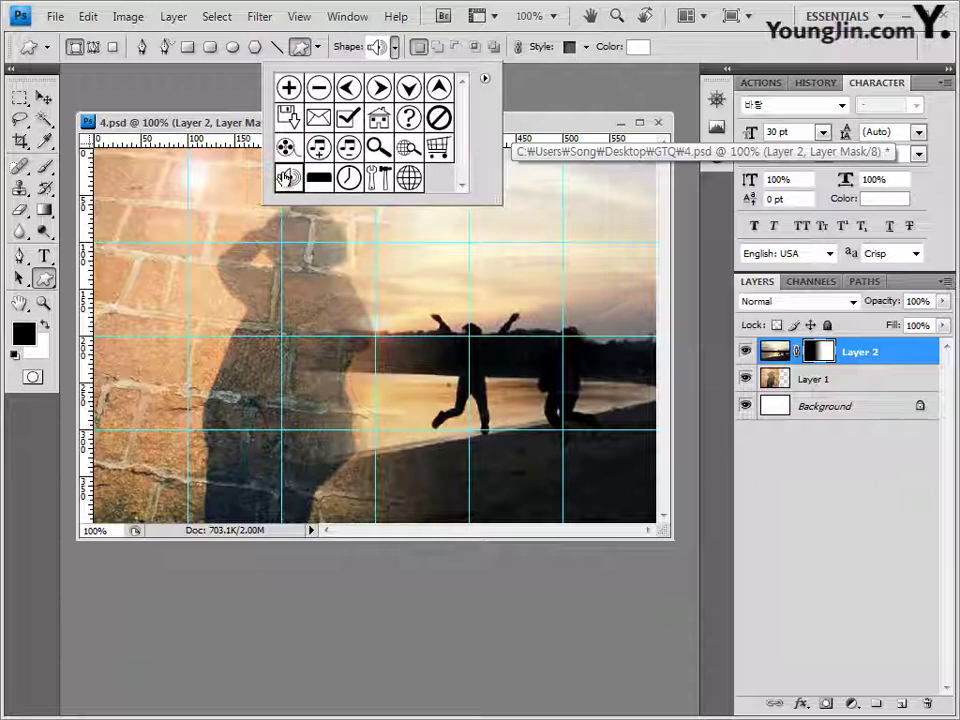
pyautogui.click(240, 130)
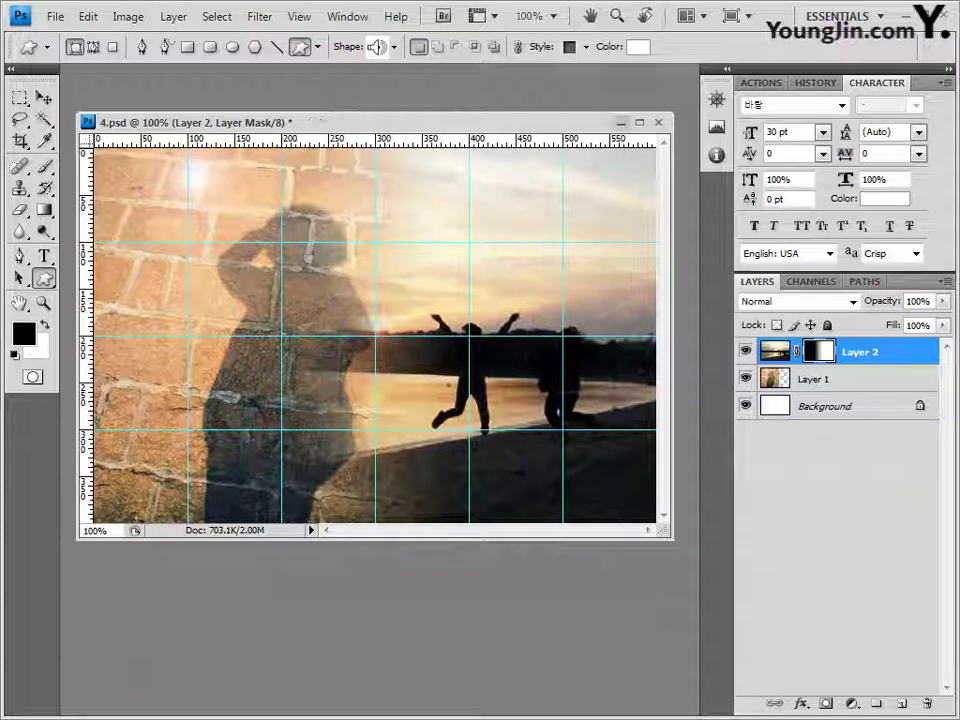
# Step: Draw the speaker just right of centre over the sunset and set its style to None
pyautogui.moveTo(519, 286); pyautogui.dragTo(602, 349)
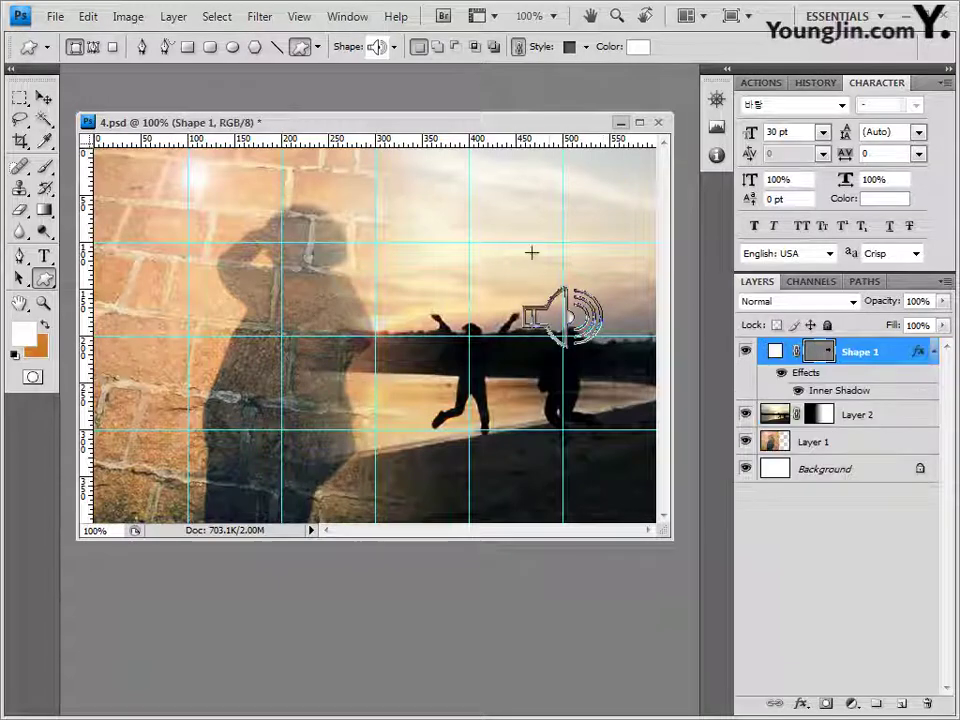
pyautogui.click(586, 47)
pyautogui.click(484, 90)
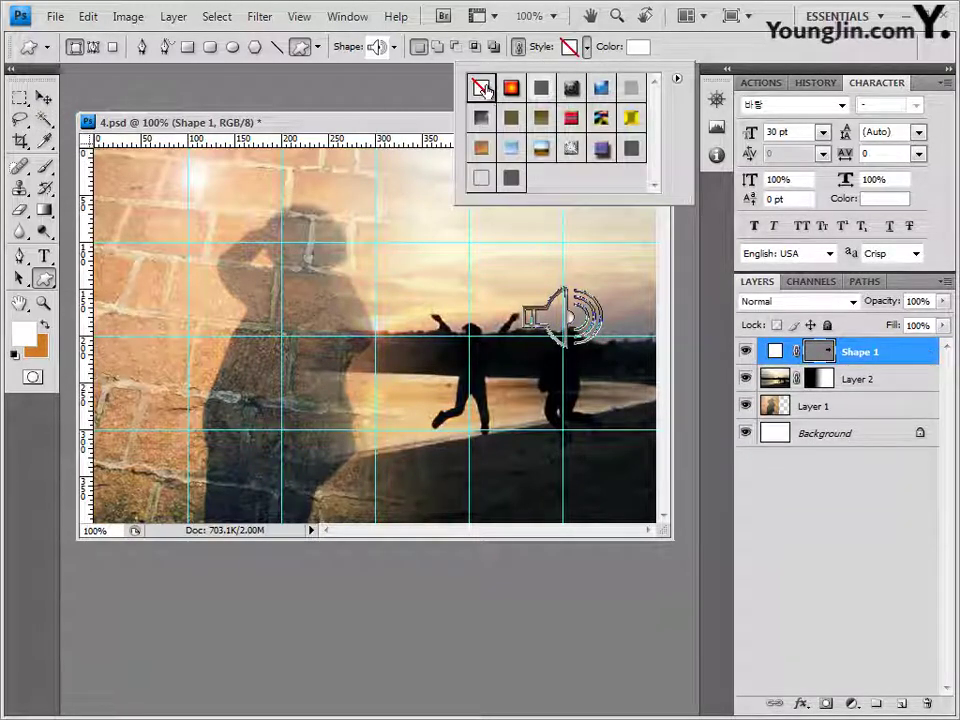
pyautogui.click(679, 52)
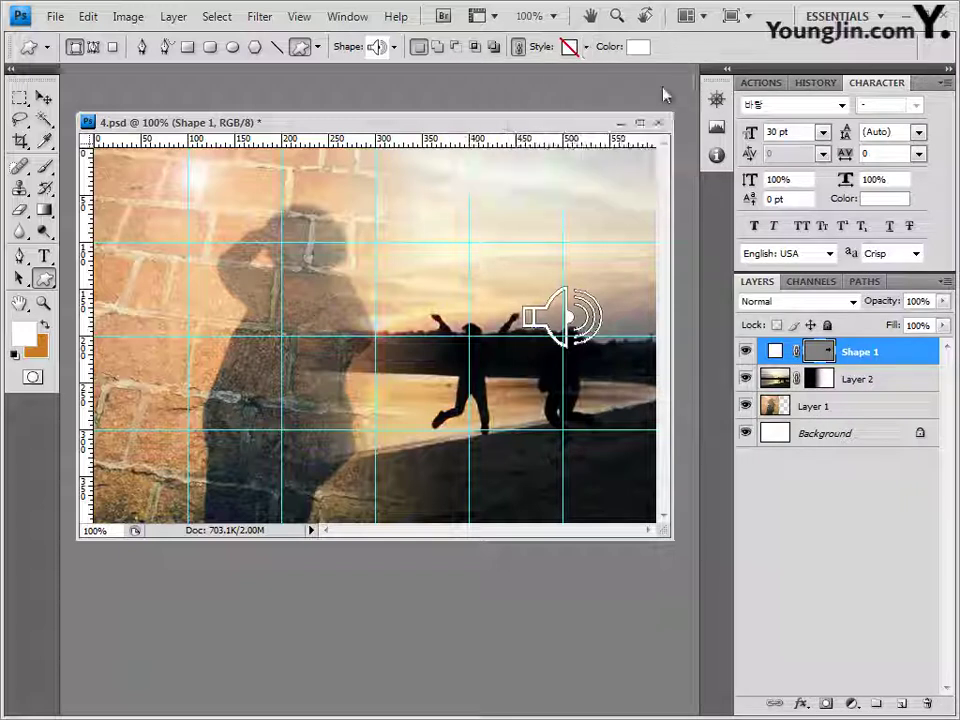
# Step: Add a Gradient Overlay to the speaker with its left stop set to 99FFFF
pyautogui.click(800, 704)
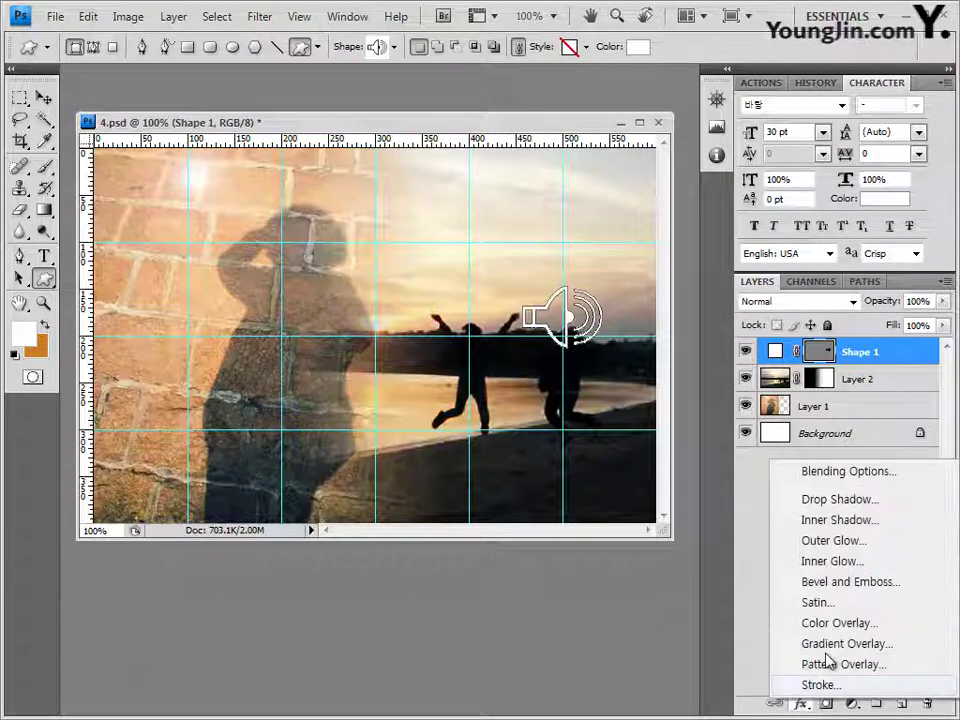
pyautogui.click(805, 642)
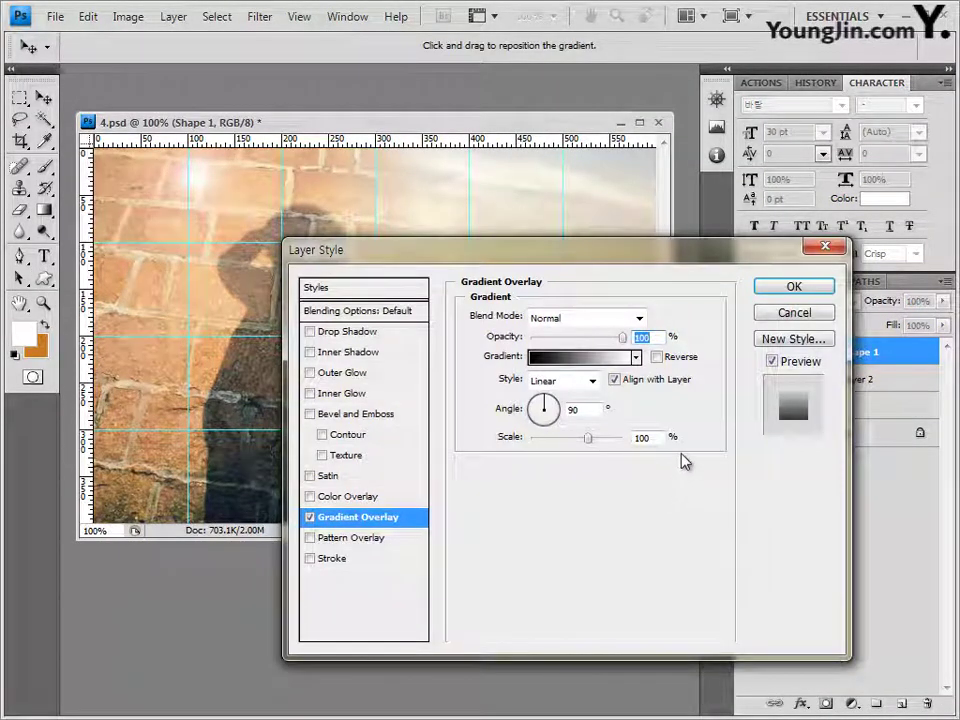
pyautogui.click(585, 357)
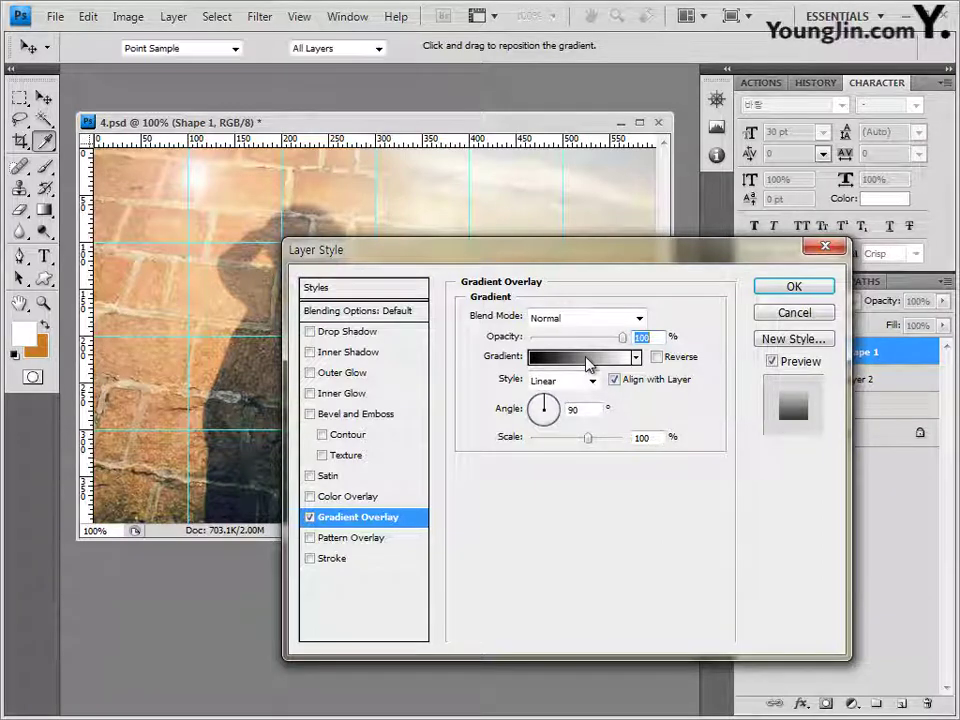
pyautogui.click(363, 425)
pyautogui.doubleClick(364, 426)
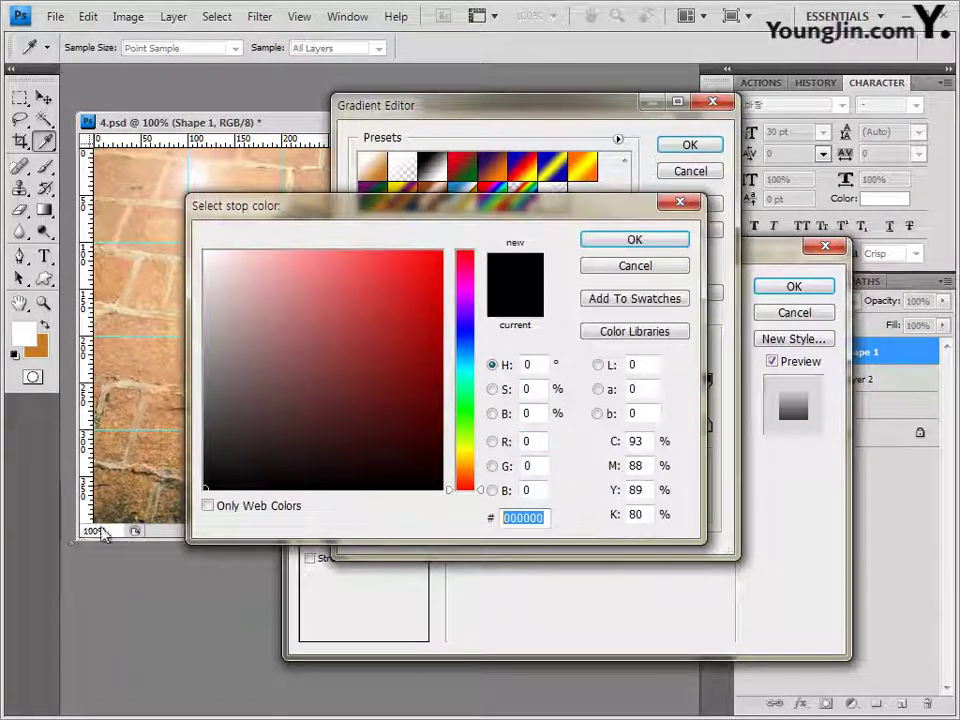
pyautogui.write('99FFFF')
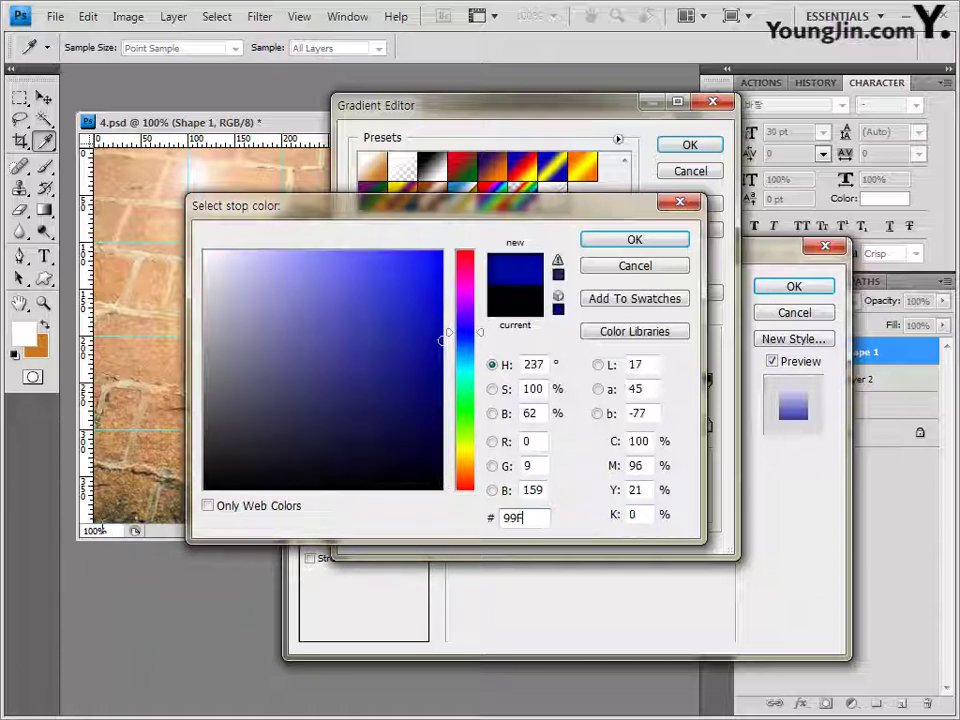
pyautogui.click(670, 248)
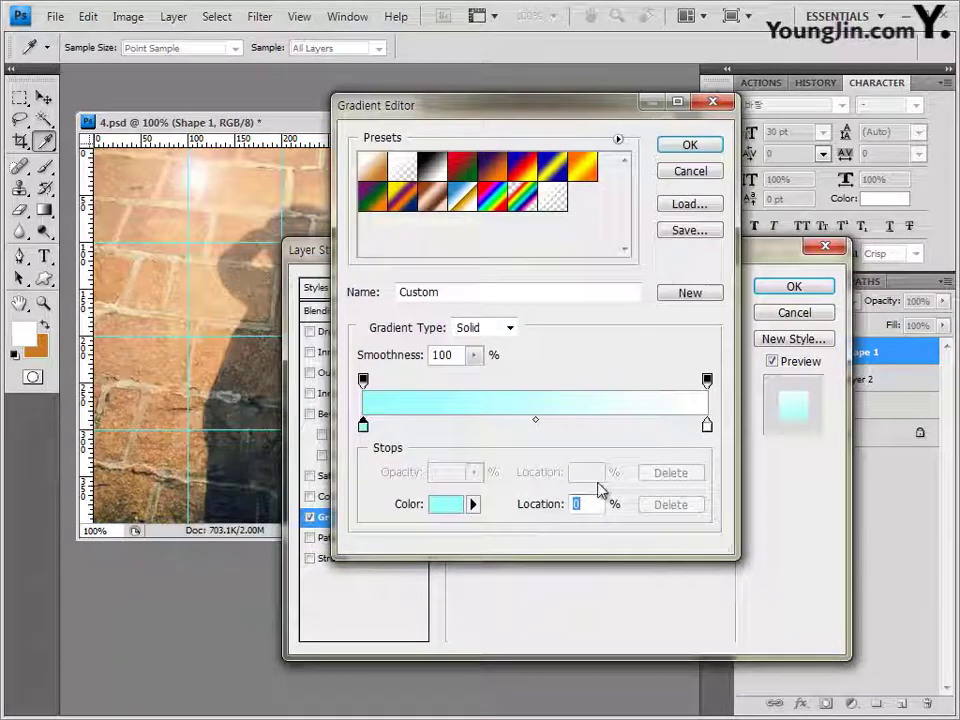
# Step: Set the gradient's right stop to ffffff and also enable Outer Glow
pyautogui.click(707, 425)
pyautogui.doubleClick(707, 425)
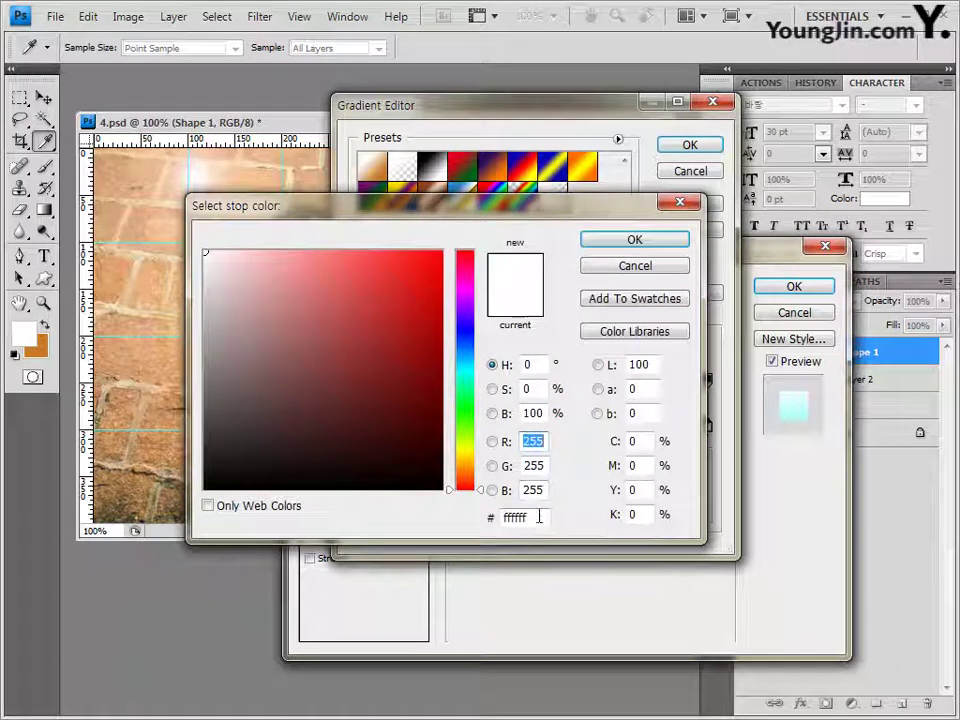
pyautogui.click(530, 517)
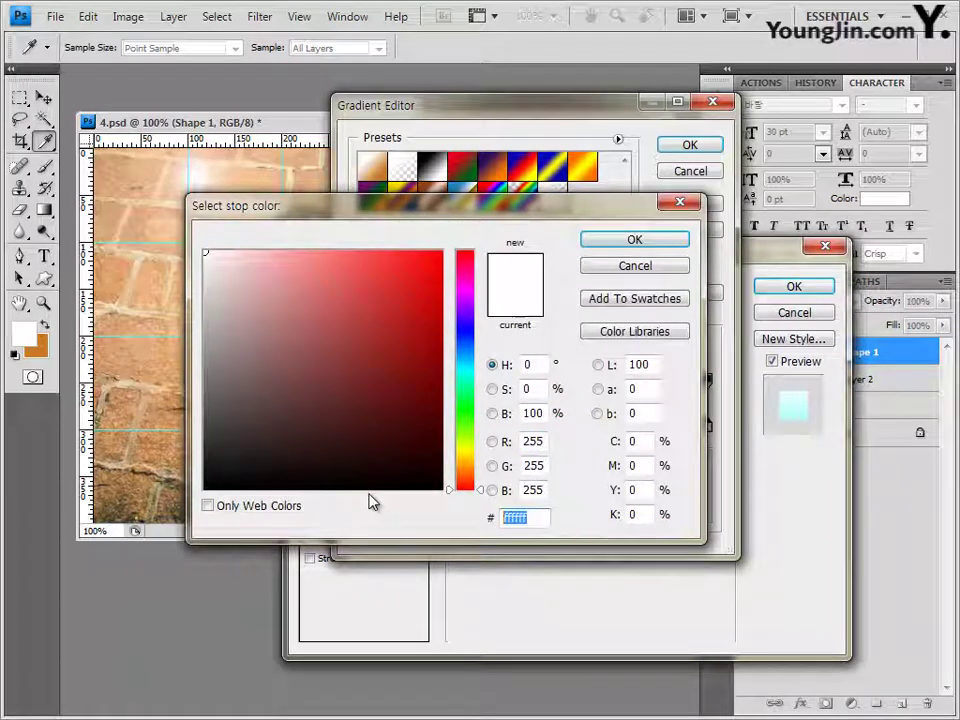
pyautogui.write('ffffff')
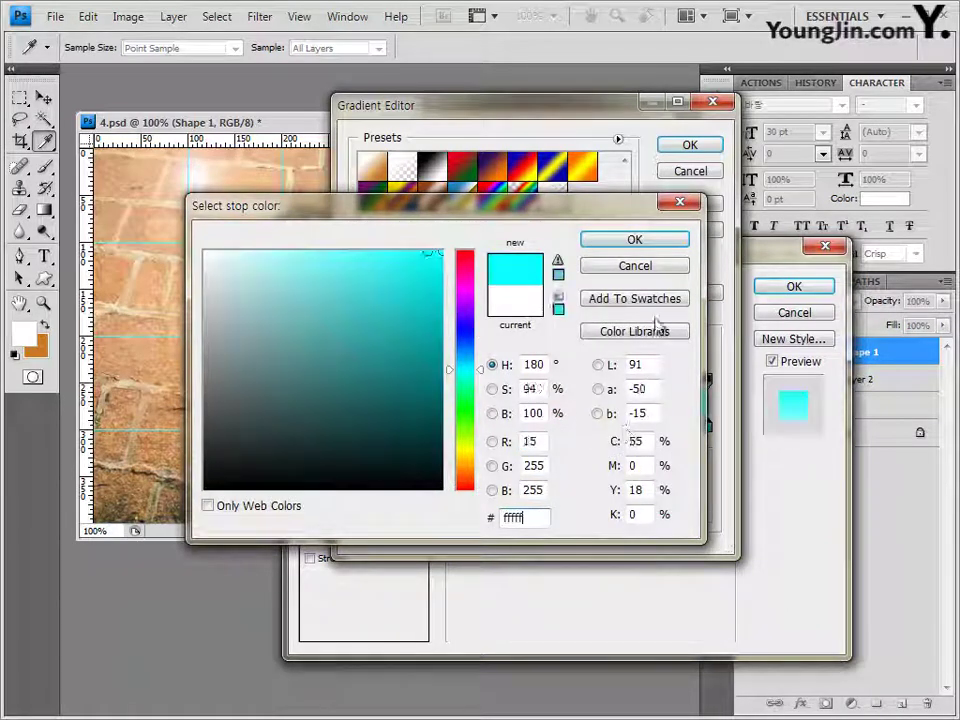
pyautogui.click(655, 248)
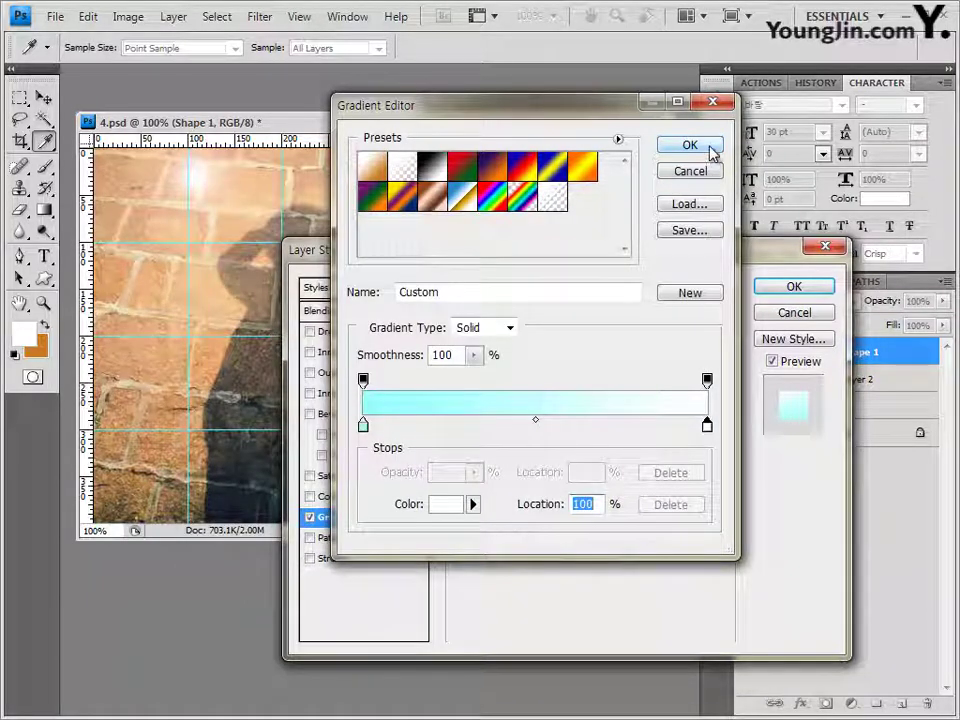
pyautogui.click(711, 148)
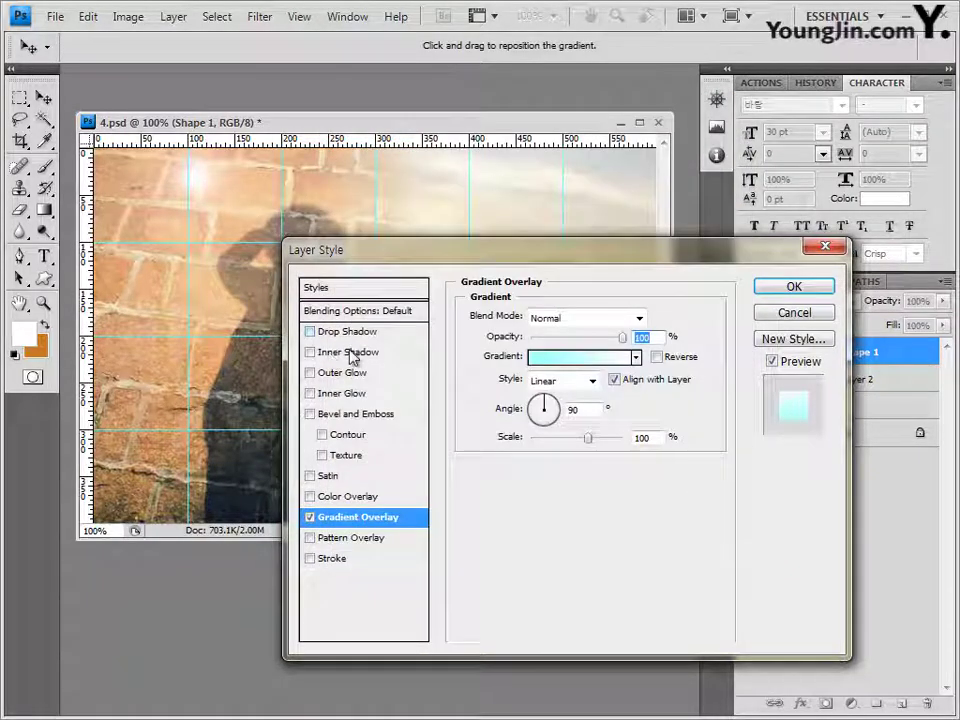
pyautogui.click(356, 376)
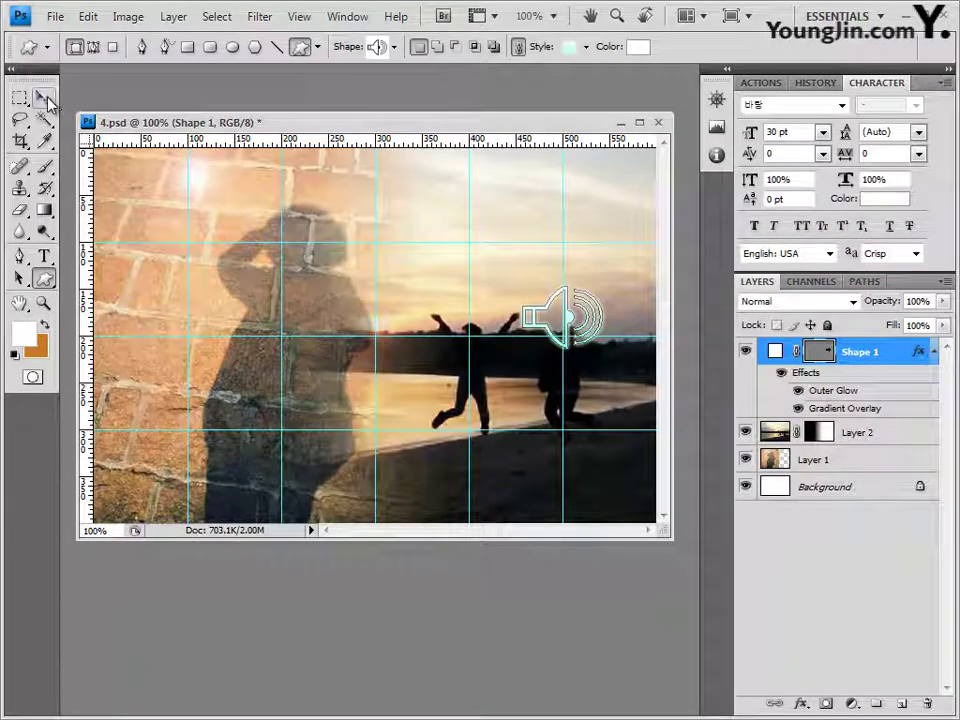
# Step: Move the speaker slightly up, rotate it to about -22.8°, and nudge it left
pyautogui.click(43, 98)
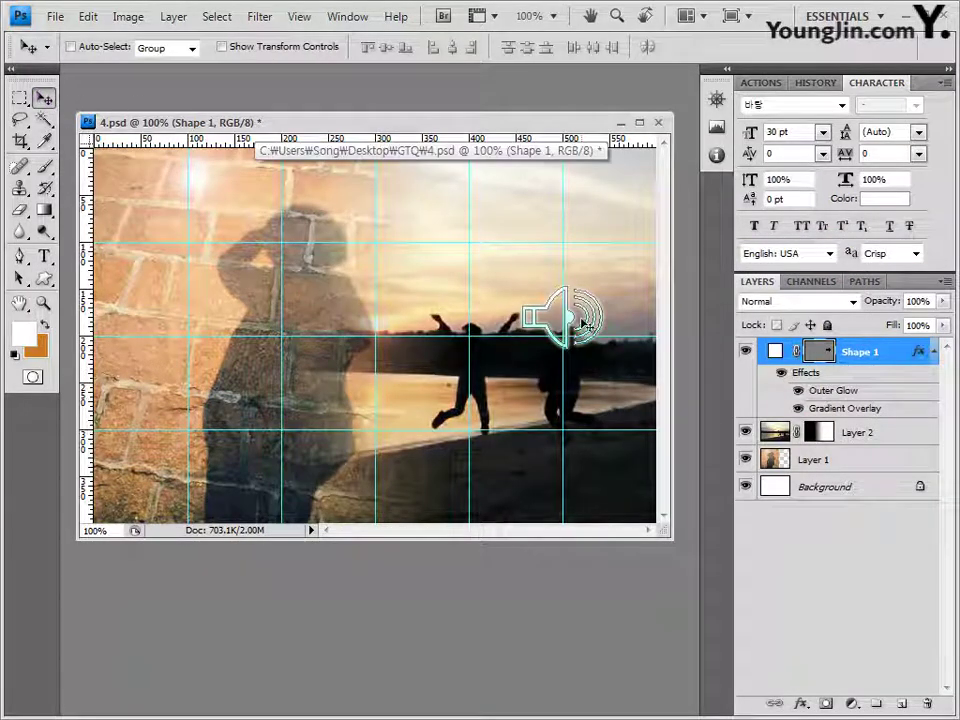
pyautogui.moveTo(585, 324); pyautogui.dragTo(582, 307)
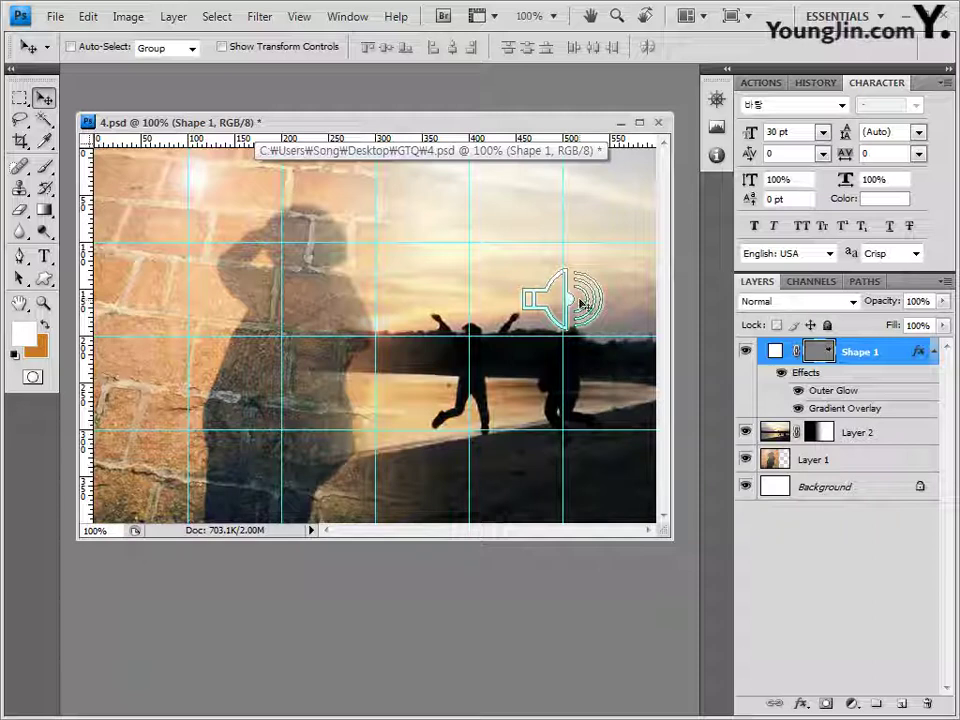
pyautogui.hotkey('ctrl', 't')
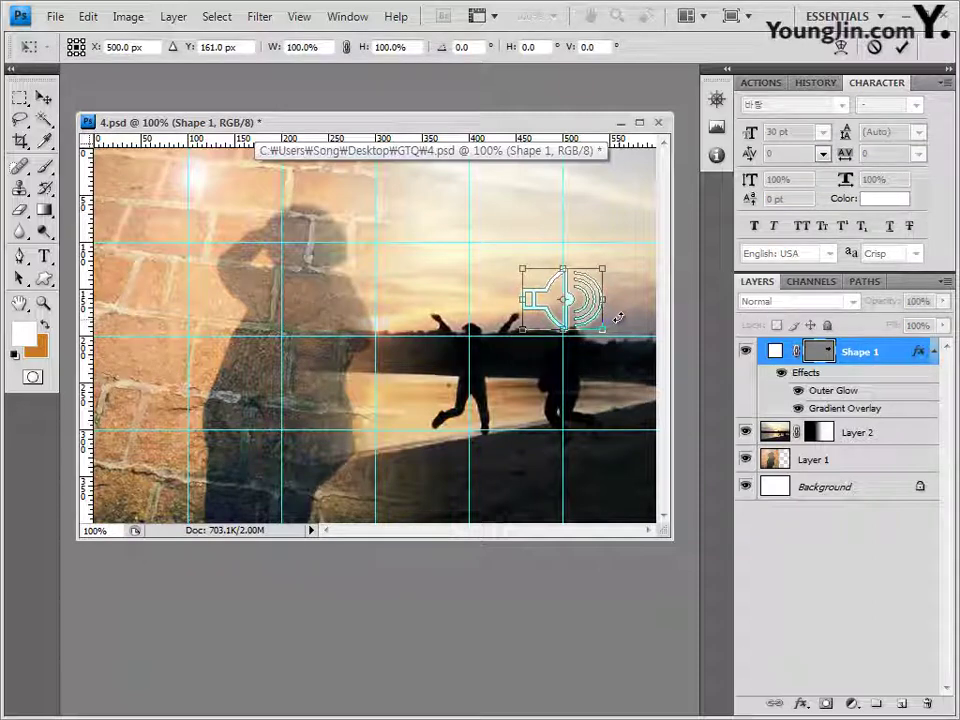
pyautogui.moveTo(620, 315); pyautogui.dragTo(594, 323)
pyautogui.press('Return')
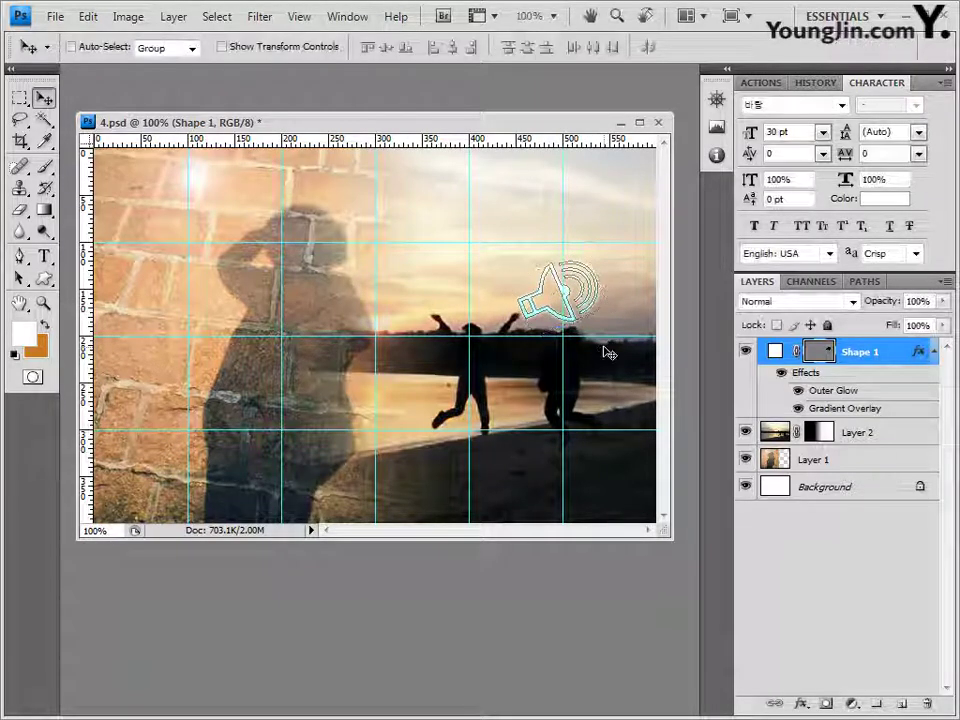
pyautogui.press('Left')
pyautogui.press('Left')
pyautogui.press('Left')
pyautogui.press('Left')
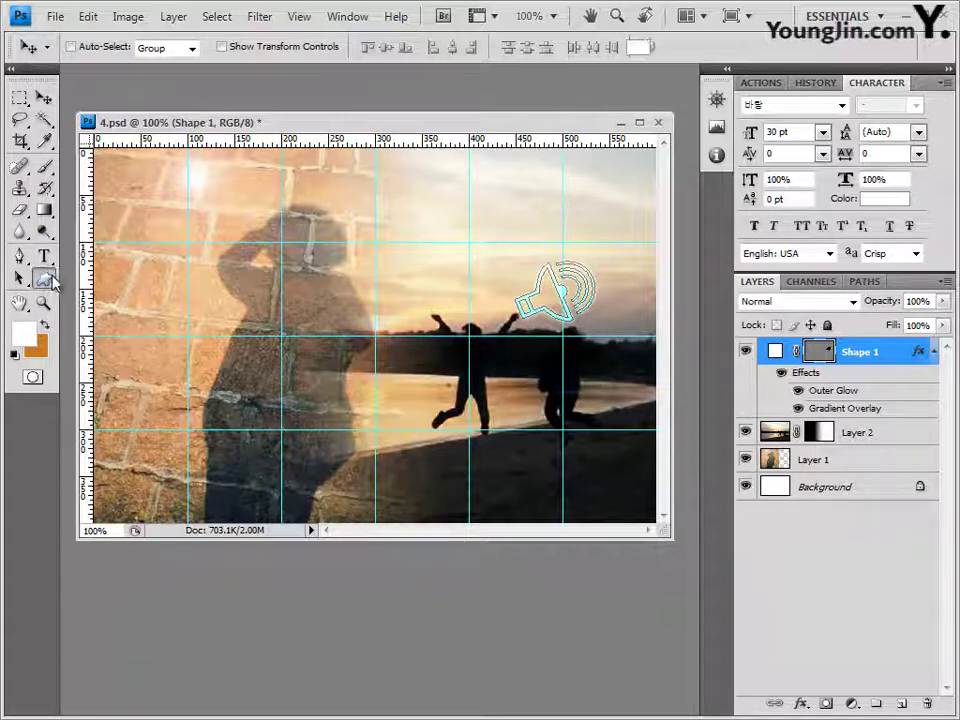
# Step: Load the Talk Bubbles shape set and choose the oval talk-bubble shape
pyautogui.click(45, 279)
pyautogui.click(106, 366)
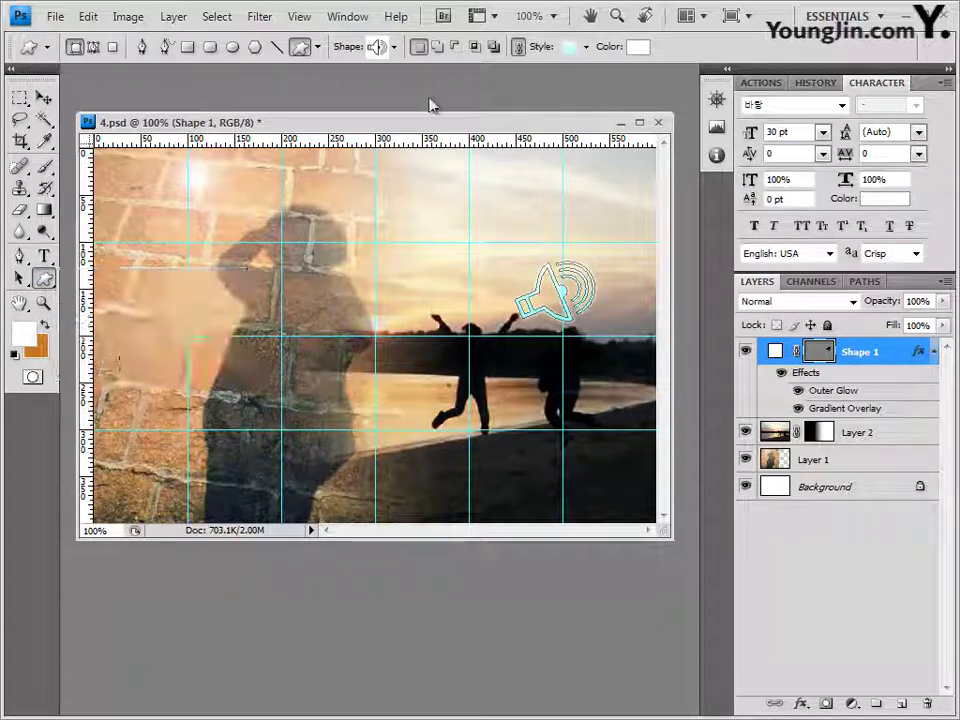
pyautogui.click(395, 47)
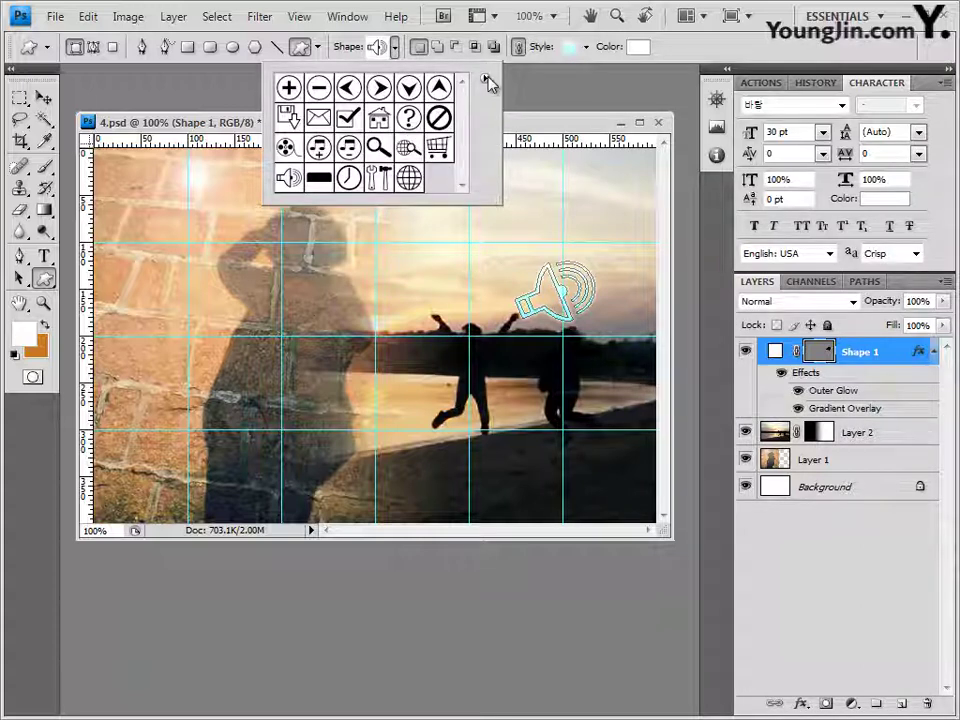
pyautogui.click(485, 78)
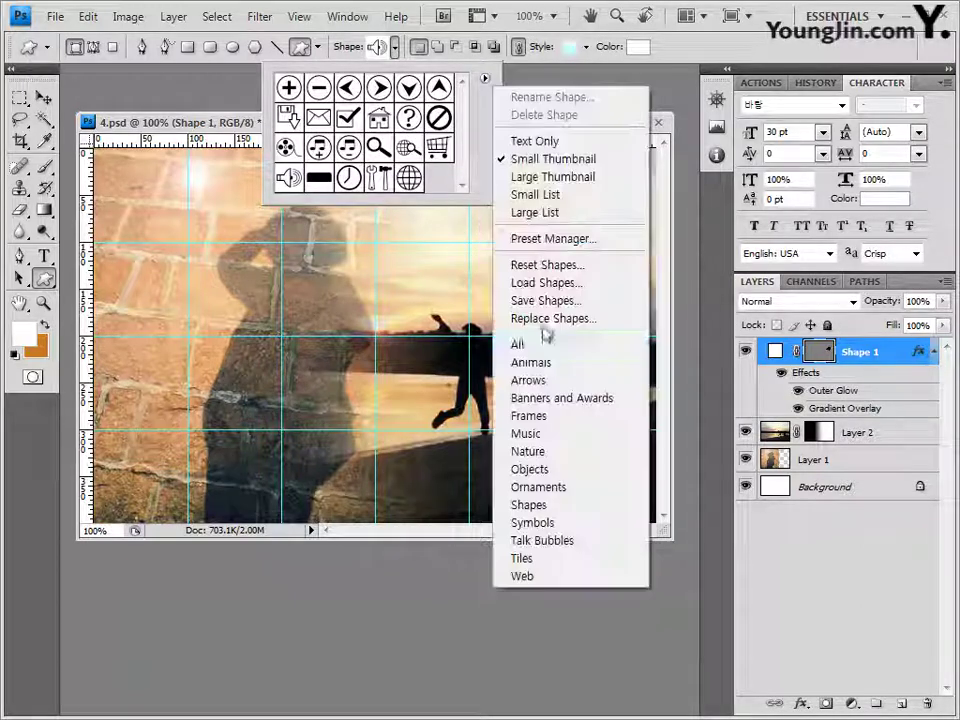
pyautogui.click(541, 541)
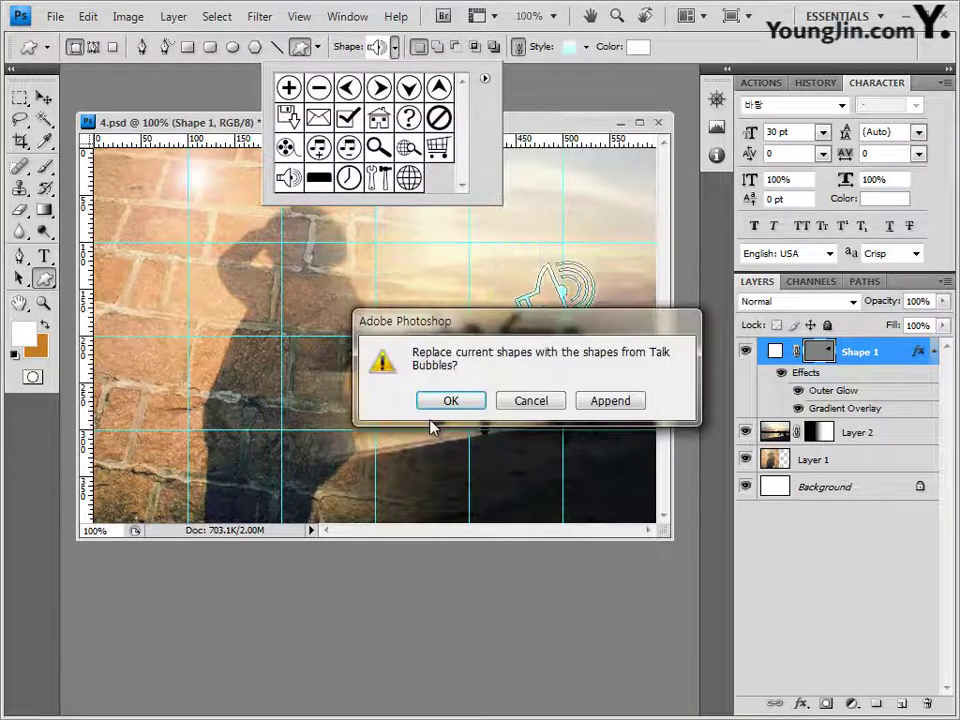
pyautogui.click(450, 399)
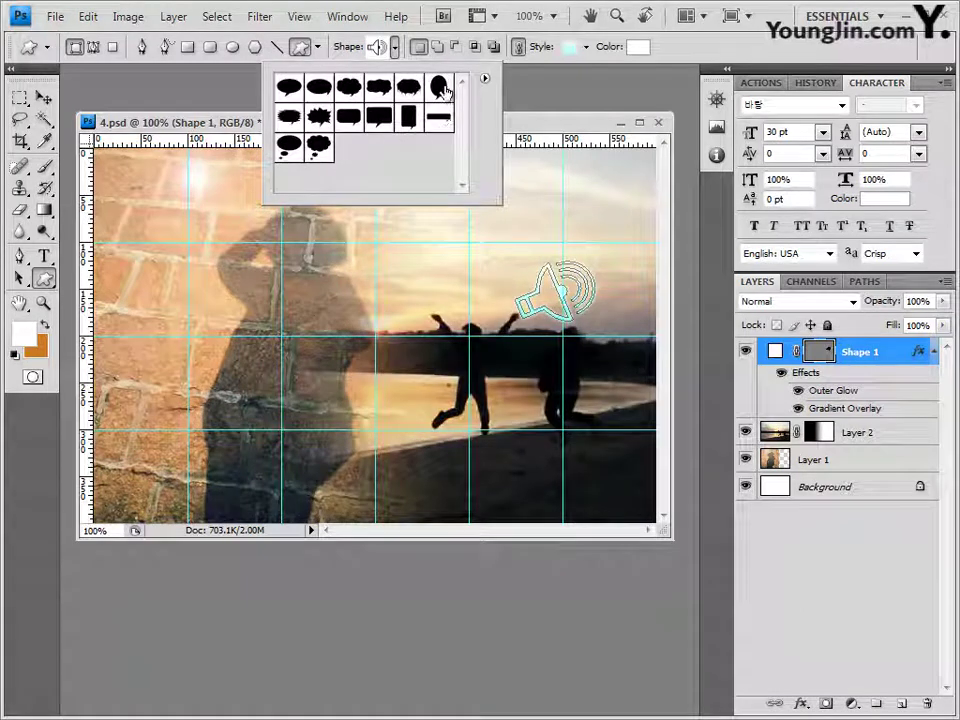
pyautogui.click(440, 88)
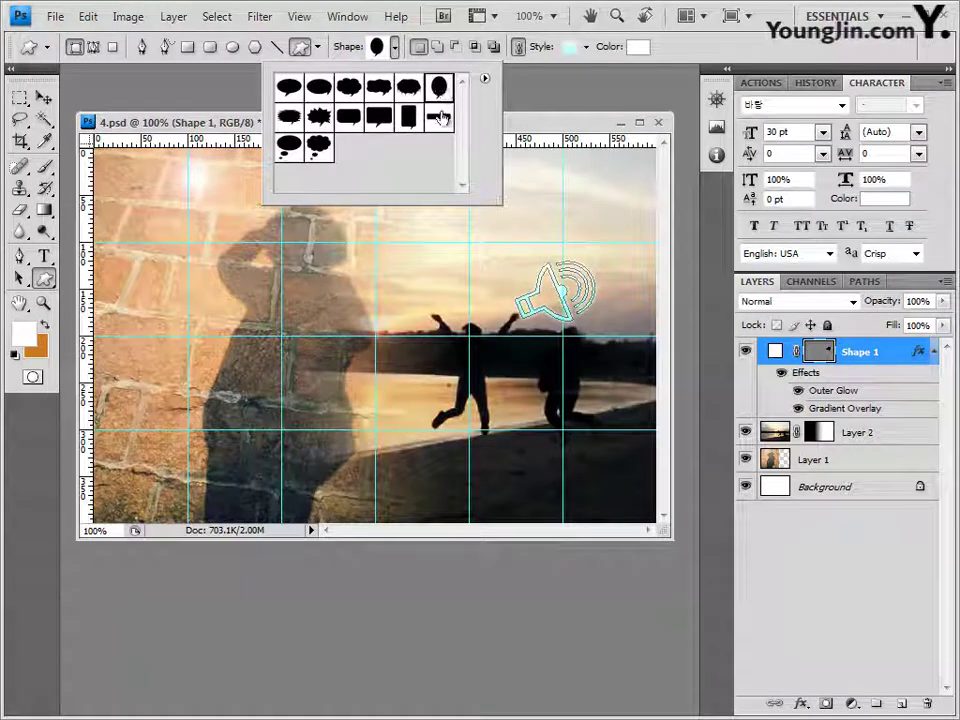
pyautogui.click(220, 125)
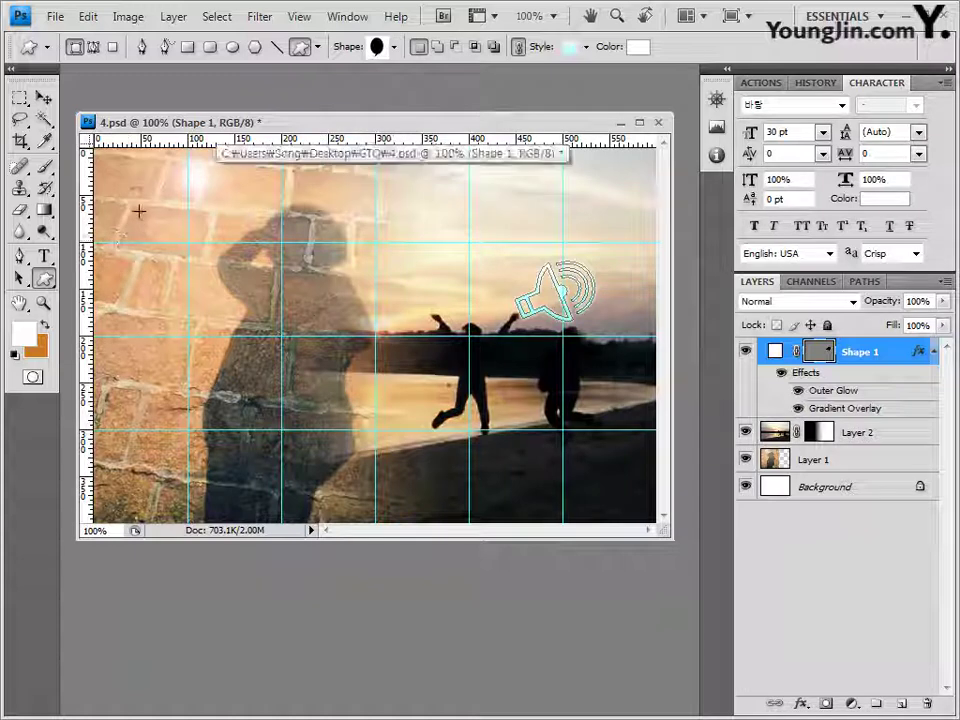
# Step: Draw the speech bubble on the brick wall's upper left and clear its style
pyautogui.moveTo(133, 200); pyautogui.dragTo(229, 332)
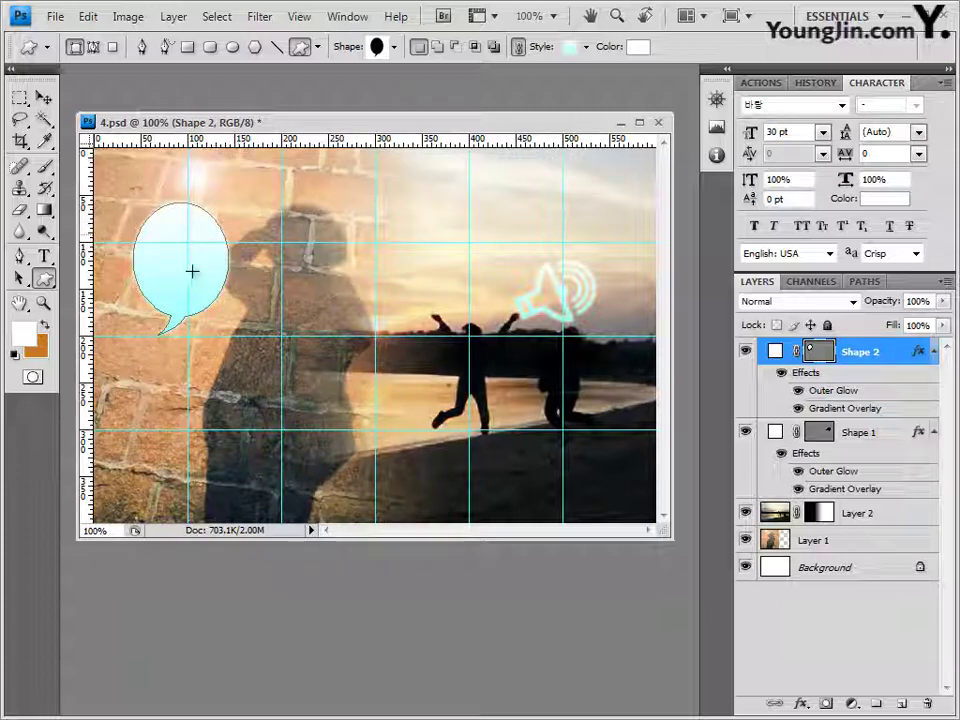
pyautogui.click(586, 47)
pyautogui.click(481, 87)
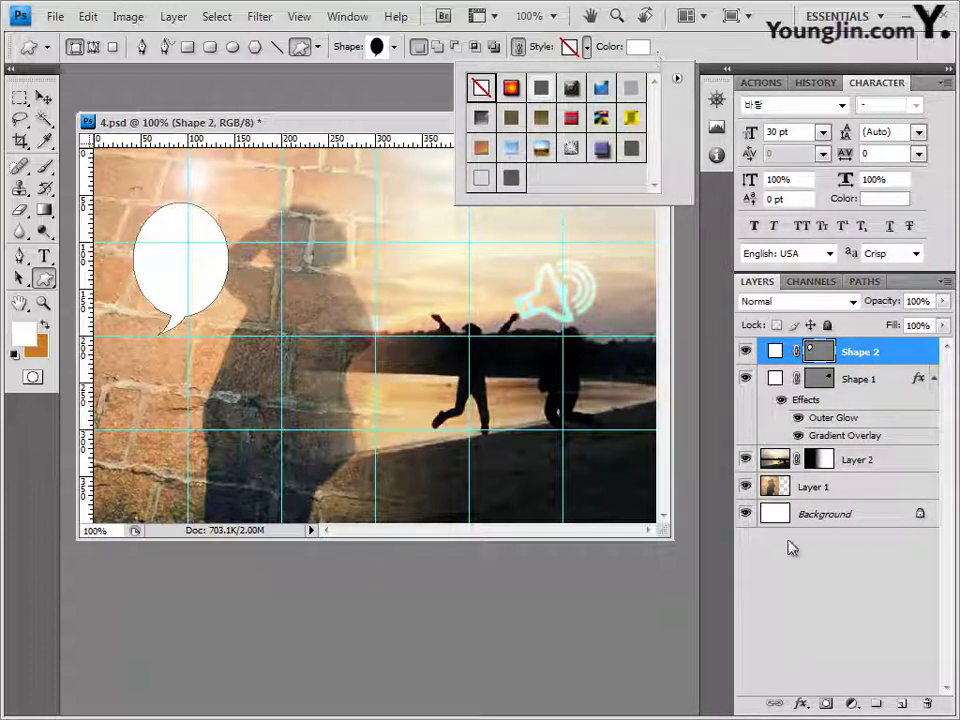
# Step: Give the speech bubble Inner Shadow and Outer Glow layer effects
pyautogui.click(802, 703)
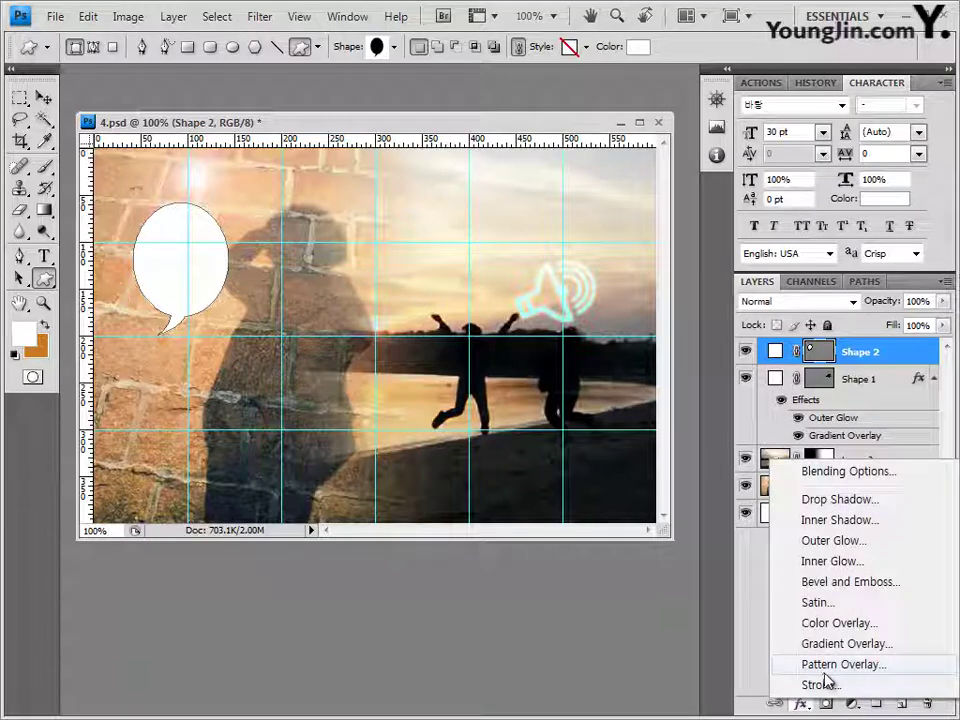
pyautogui.click(782, 520)
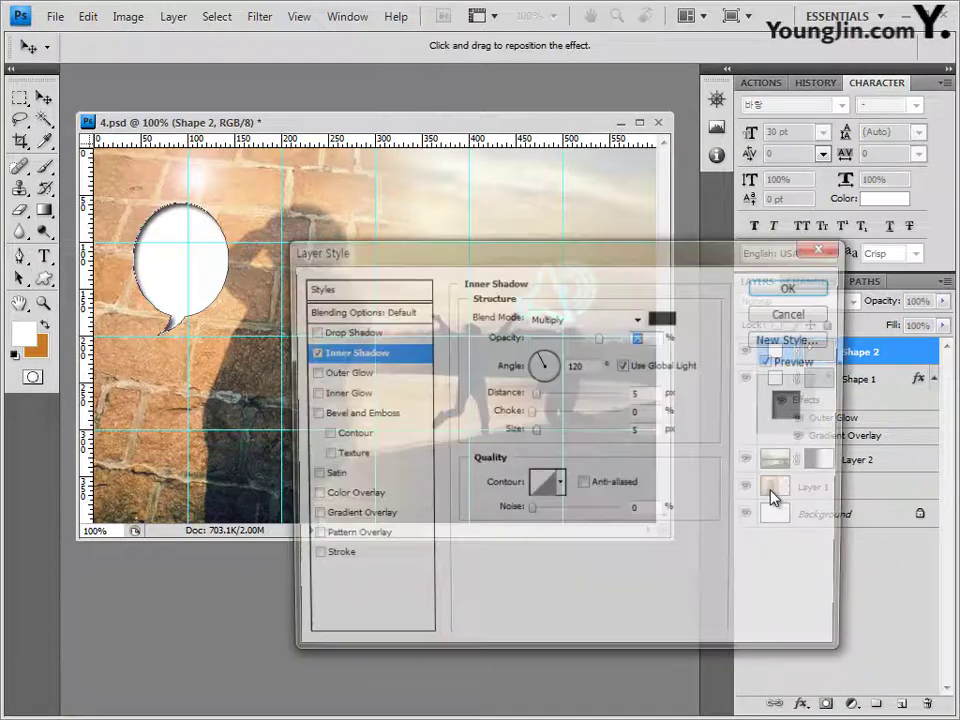
pyautogui.click(355, 374)
pyautogui.click(793, 286)
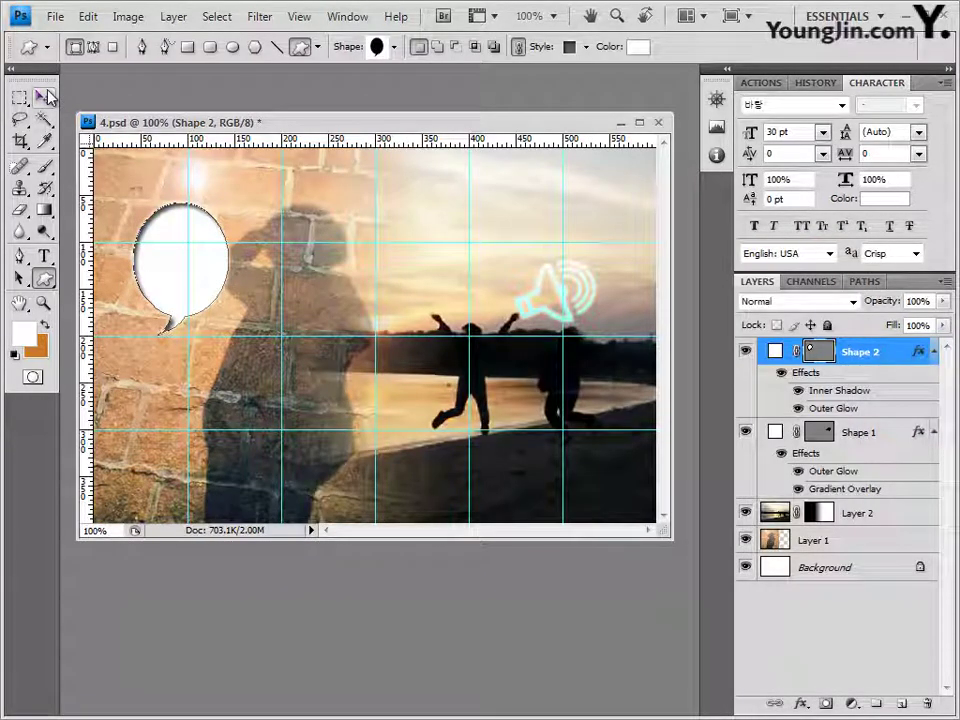
pyautogui.hotkey('ctrl', 't')
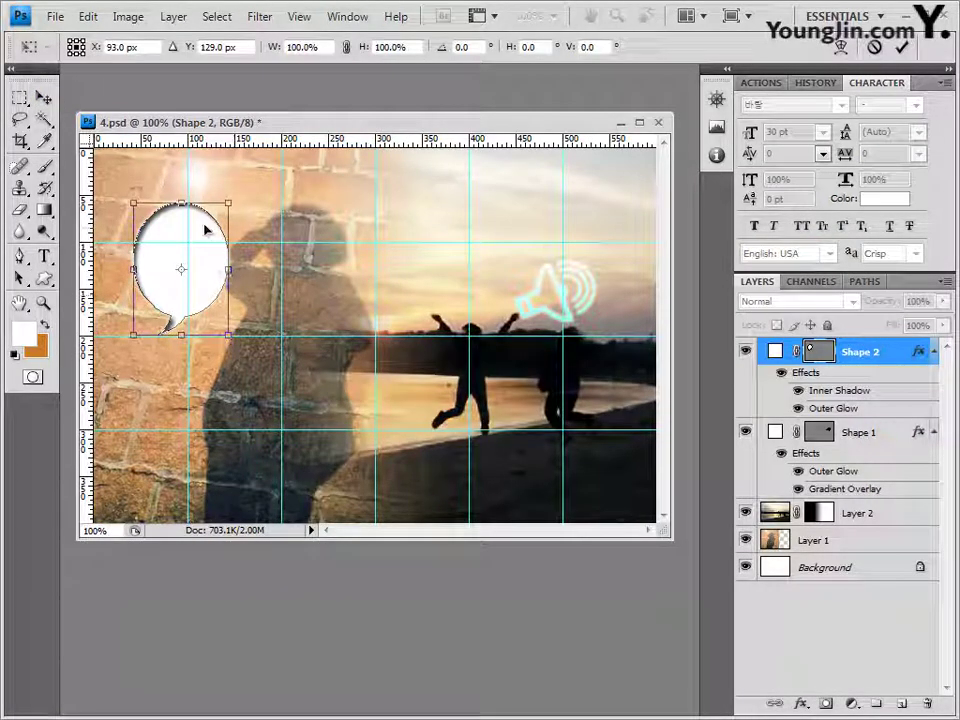
# Step: Flip the speech bubble horizontally, nudge it up and left, then bring 2급-11.JPG into Photoshop
pyautogui.rightClick(201, 216)
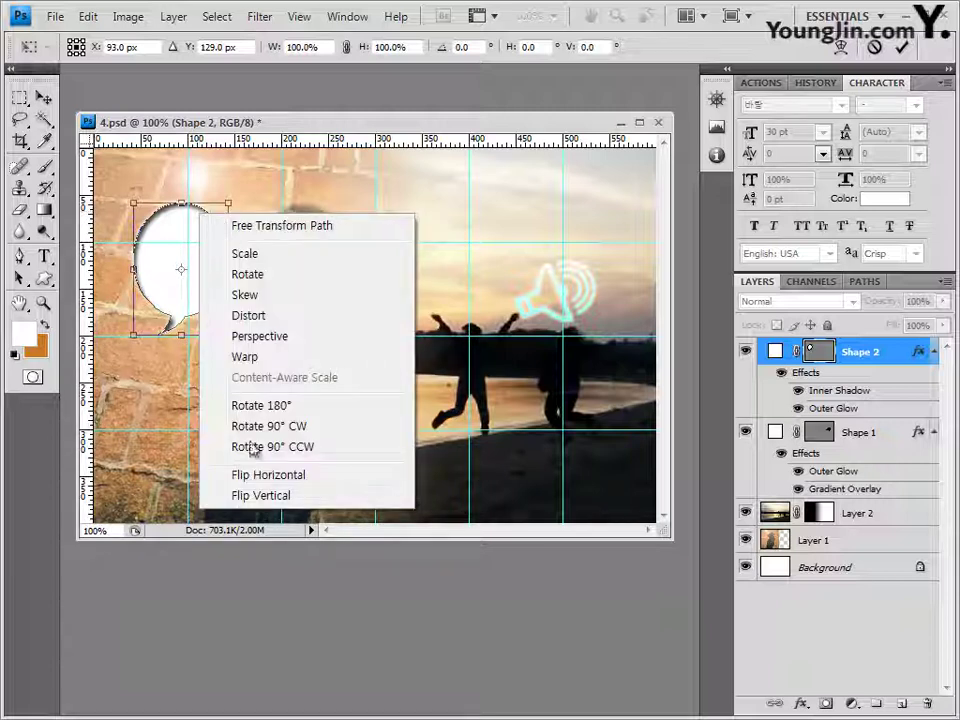
pyautogui.click(285, 478)
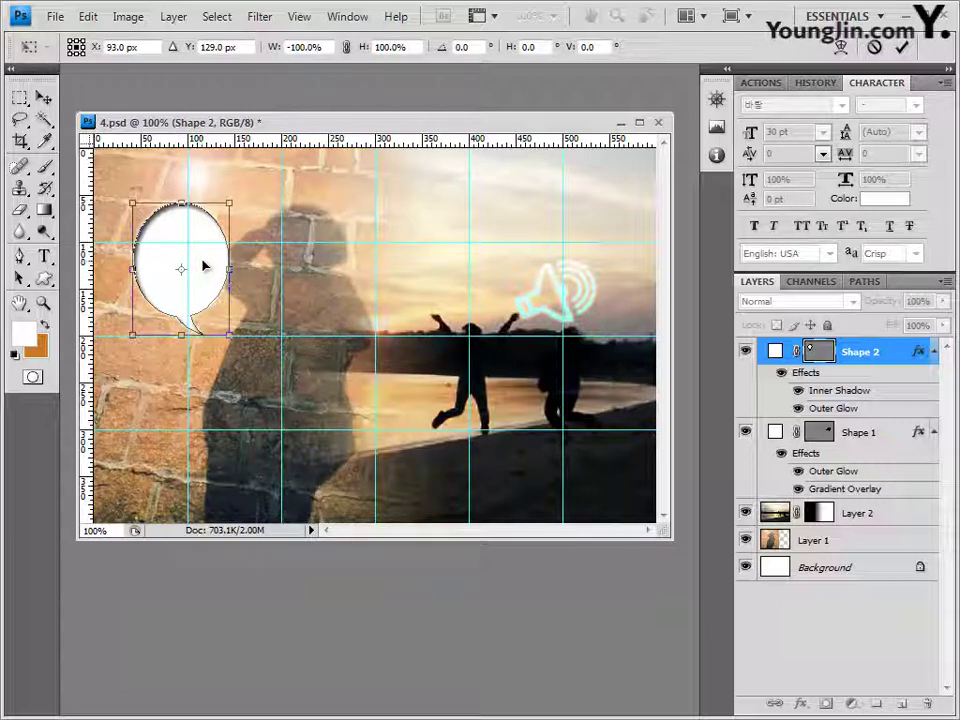
pyautogui.press('Right')
pyautogui.press('Right')
pyautogui.press('Right')
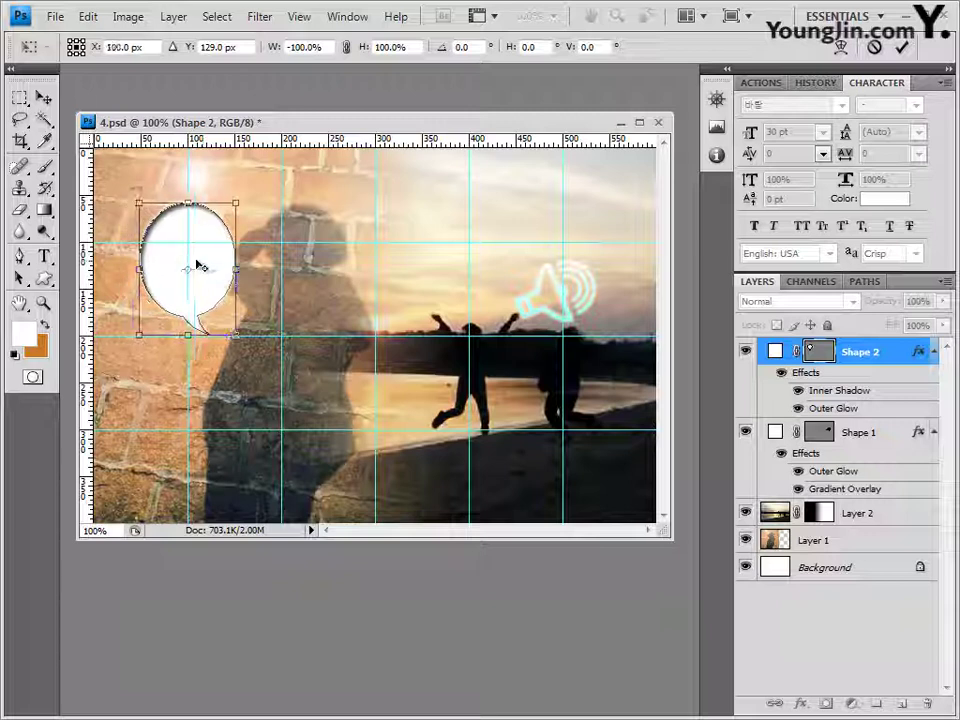
pyautogui.press('Left')
pyautogui.press('Left')
pyautogui.press('Left')
pyautogui.press('Left')
pyautogui.press('Left')
pyautogui.press('Left')
pyautogui.press('Up')
pyautogui.press('Up')
pyautogui.press('Up')
pyautogui.press('Up')
pyautogui.press('Up')
pyautogui.press('Up')
pyautogui.press('Up')
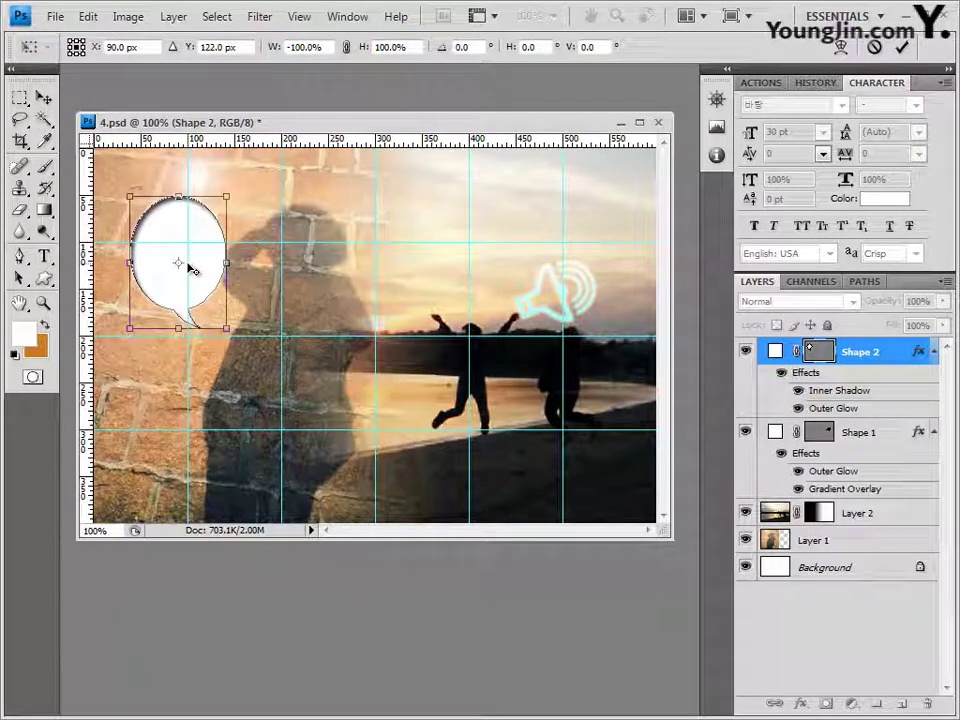
pyautogui.press('Right')
pyautogui.press('Return')
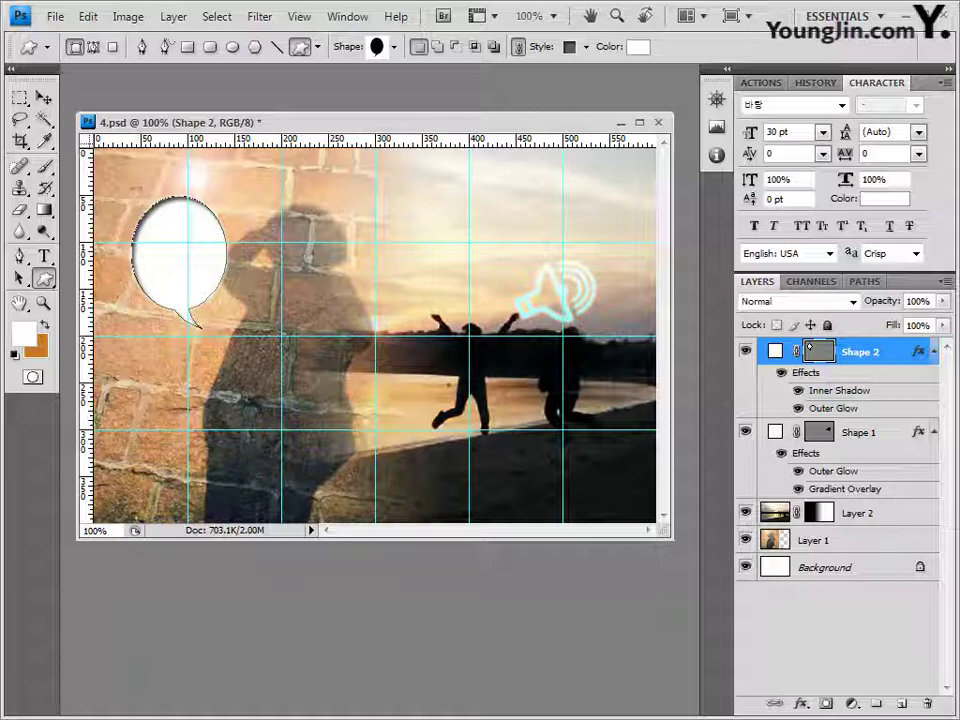
pyautogui.hotkey('alt', 'Tab')
pyautogui.moveTo(358, 490); pyautogui.dragTo(298, 100)
# Step: Copy the toy photo 2급-11.JPG into 4.psd as a new layer
pyautogui.press('v')
pyautogui.moveTo(120, 71); pyautogui.dragTo(240, 203)
pyautogui.hotkey('ctrl', 'a')
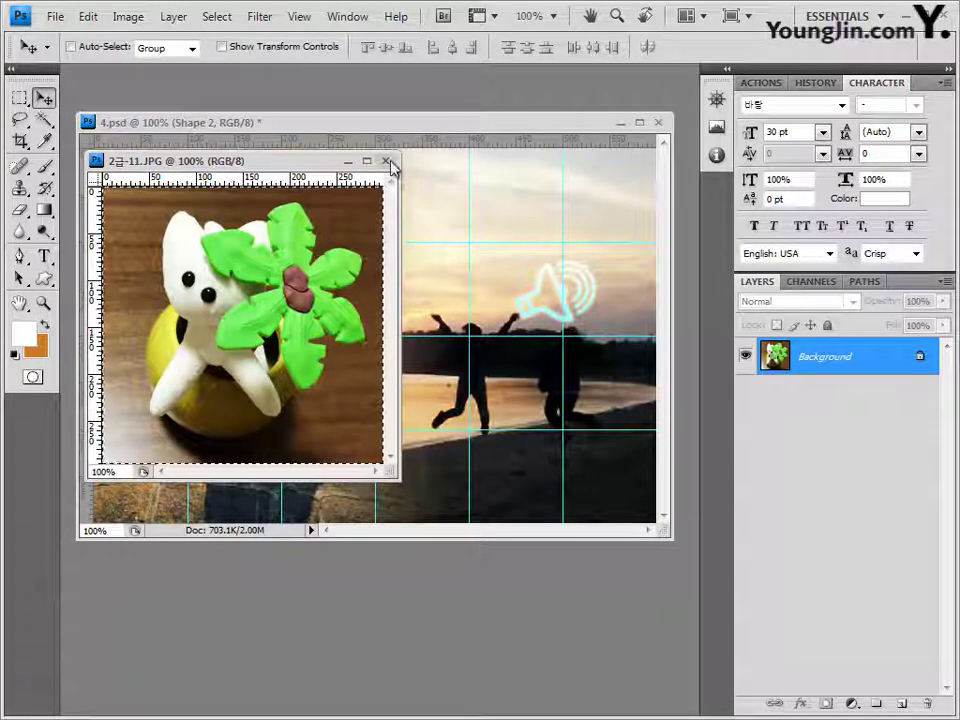
pyautogui.click(386, 161)
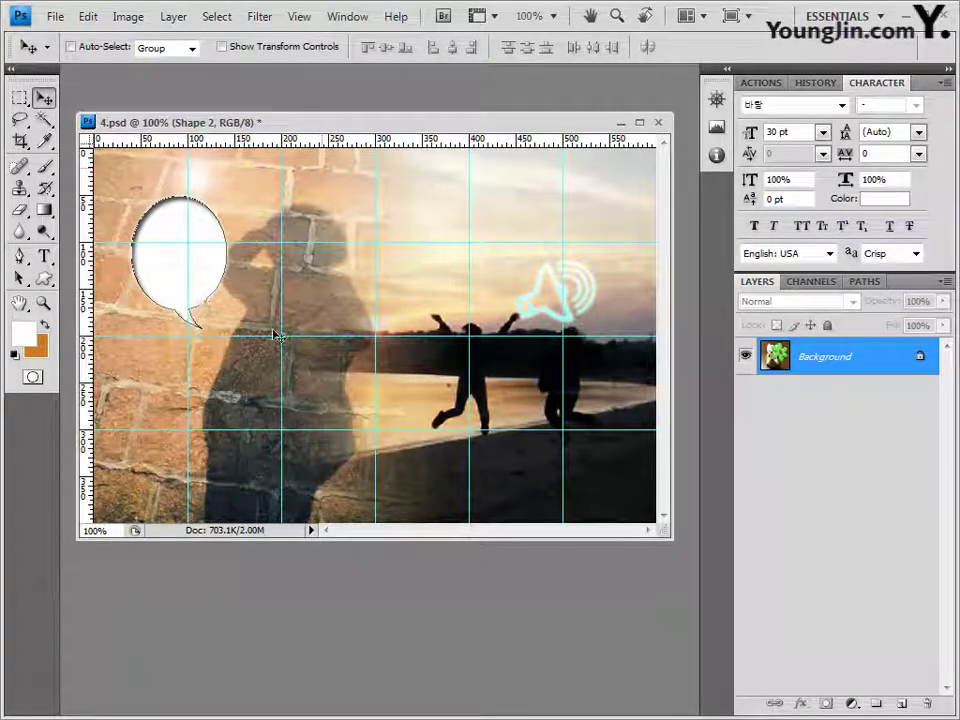
pyautogui.hotkey('ctrl', 'v')
# Step: Shrink the toy photo to about 55% and position it over the speech bubble
pyautogui.moveTo(463, 310); pyautogui.dragTo(342, 288)
pyautogui.hotkey('ctrl', 't')
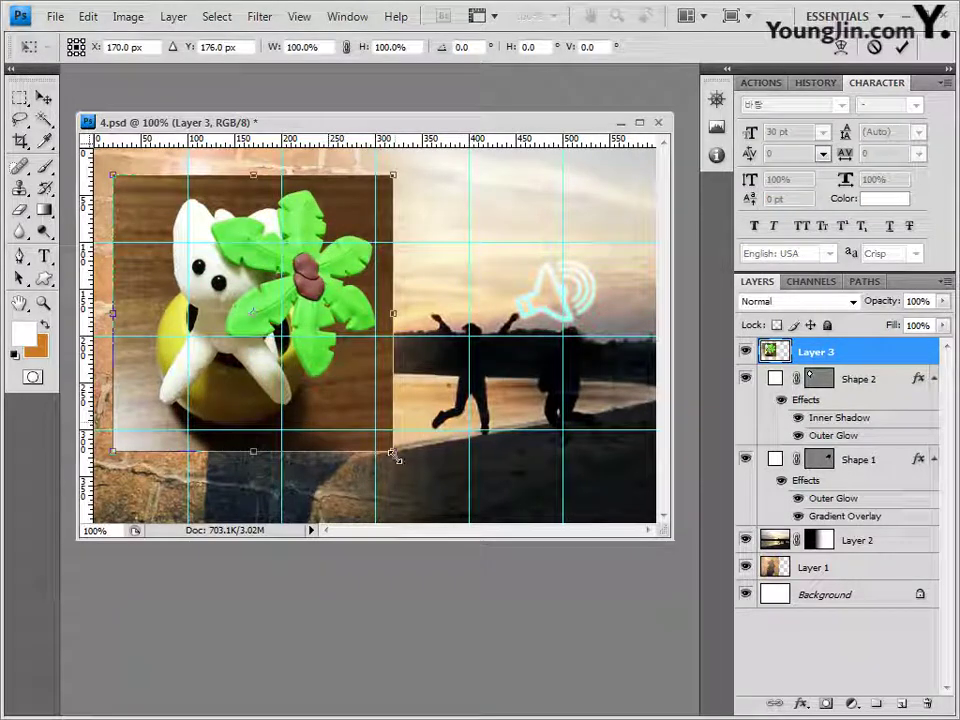
pyautogui.moveTo(394, 456); pyautogui.dragTo(231, 373)
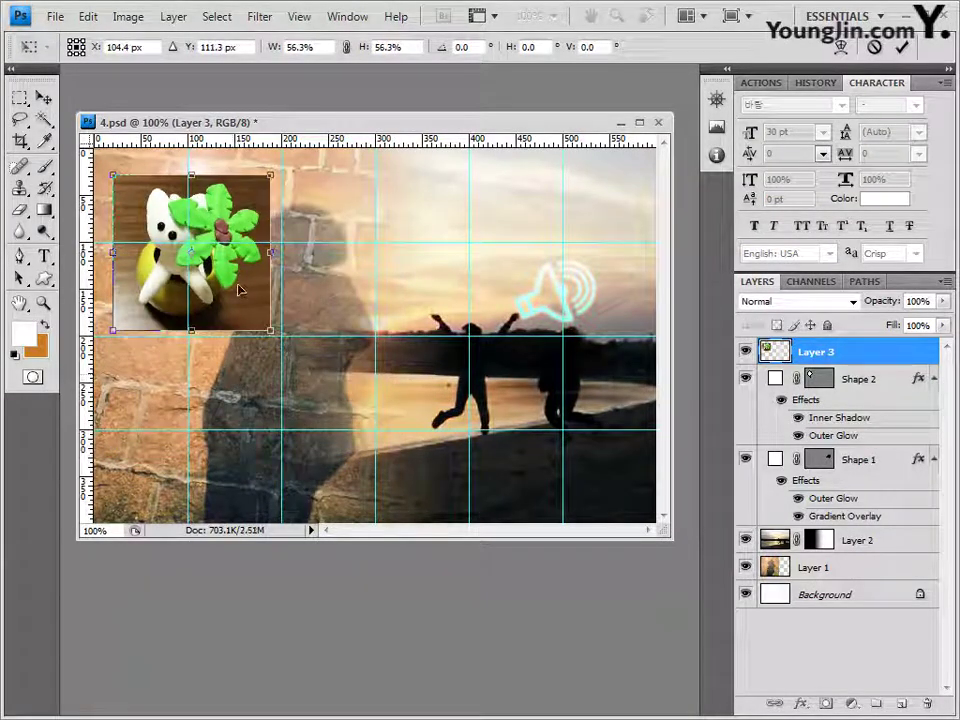
pyautogui.moveTo(240, 285); pyautogui.dragTo(227, 296)
pyautogui.moveTo(259, 340); pyautogui.dragTo(254, 336)
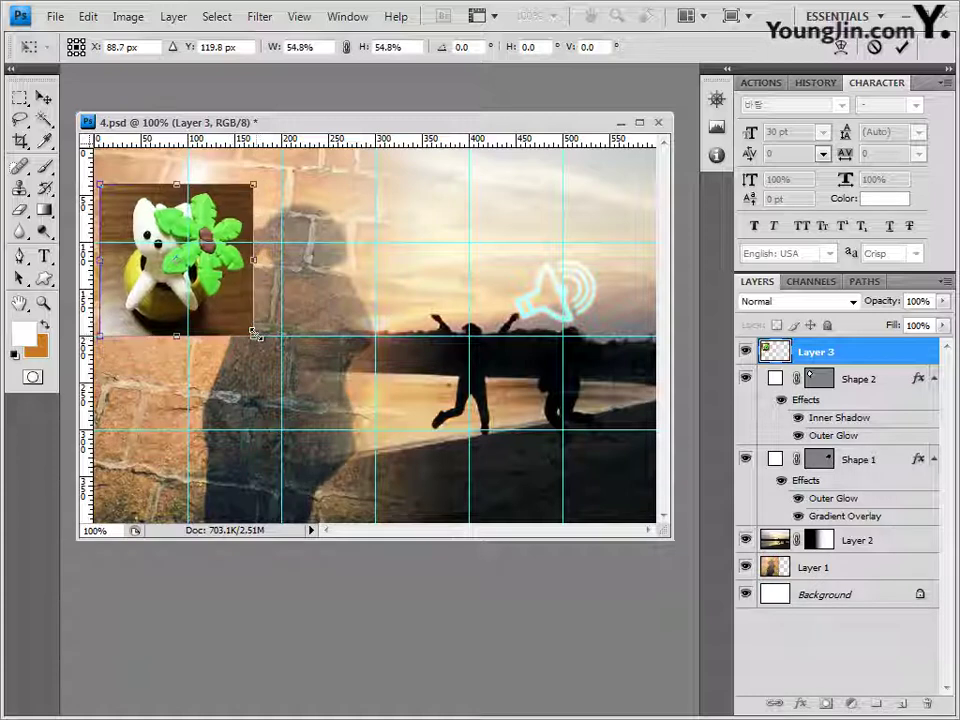
pyautogui.press('Return')
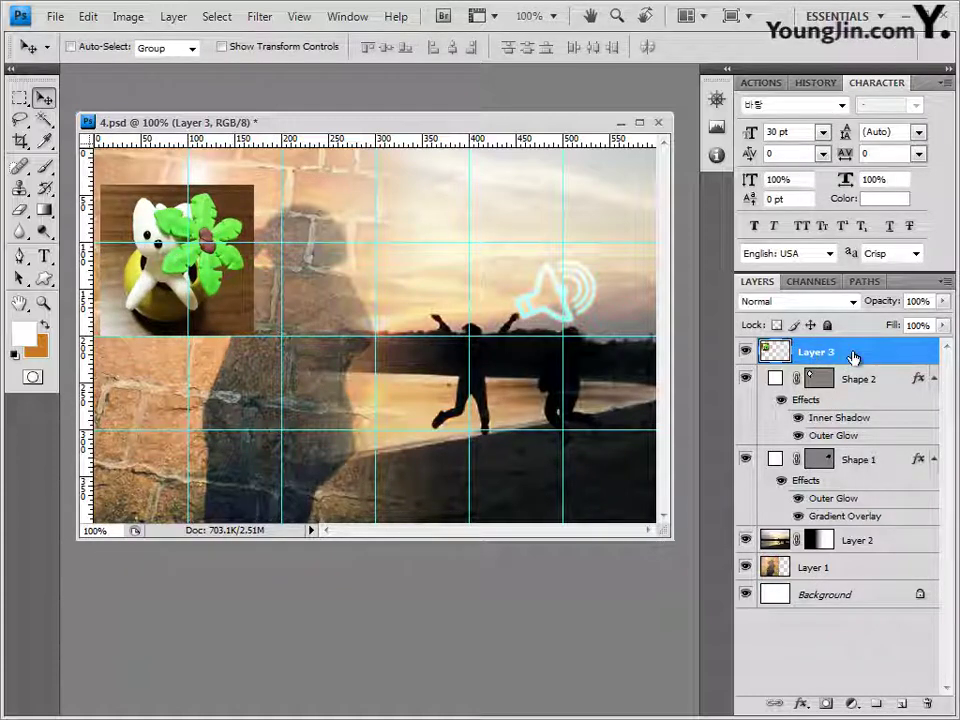
pyautogui.moveTo(855, 357); pyautogui.dragTo(848, 362)
# Step: Clip the Layer 3 toy photo into the Shape 2 speech bubble, then scale it to about 86% and nudge it to fit
pyautogui.keyDown('alt'); pyautogui.click(848, 364); pyautogui.keyUp('alt')
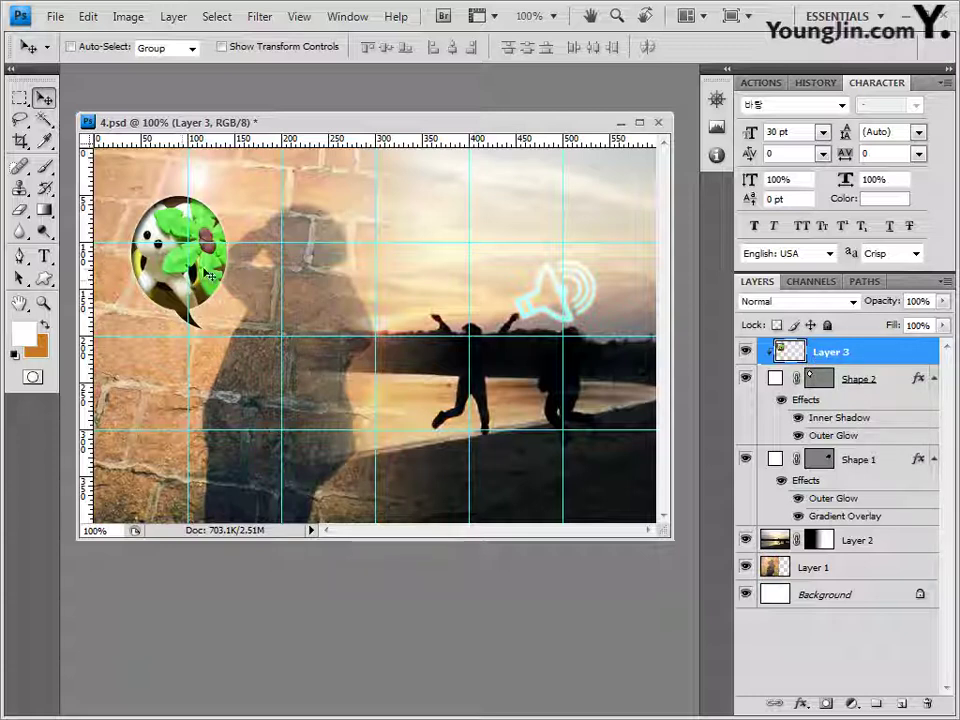
pyautogui.hotkey('ctrl', 't')
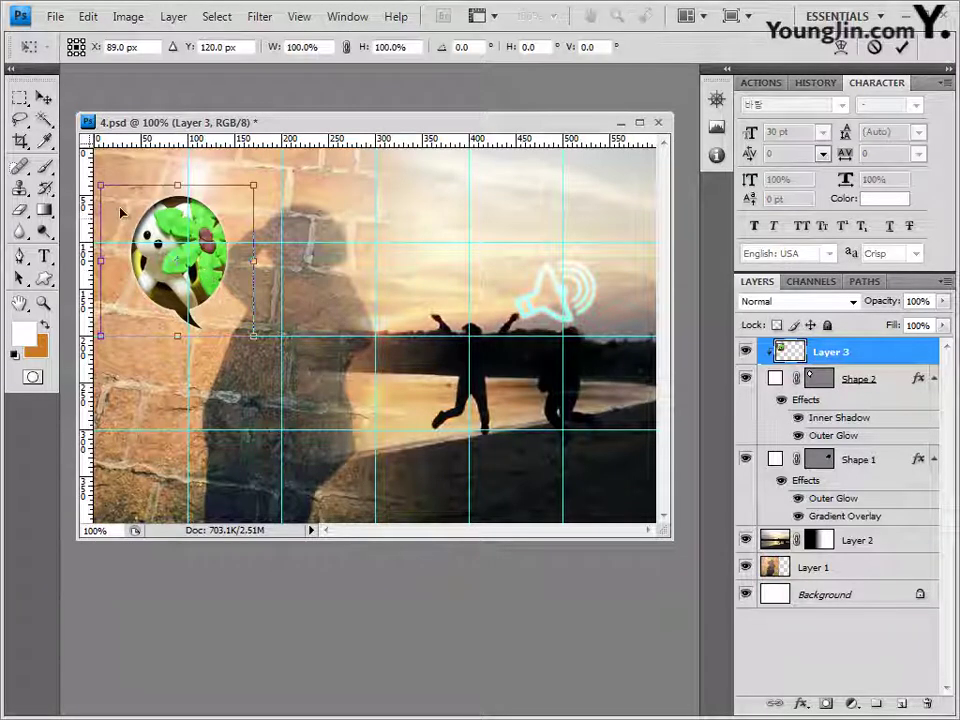
pyautogui.moveTo(101, 183); pyautogui.dragTo(107, 189)
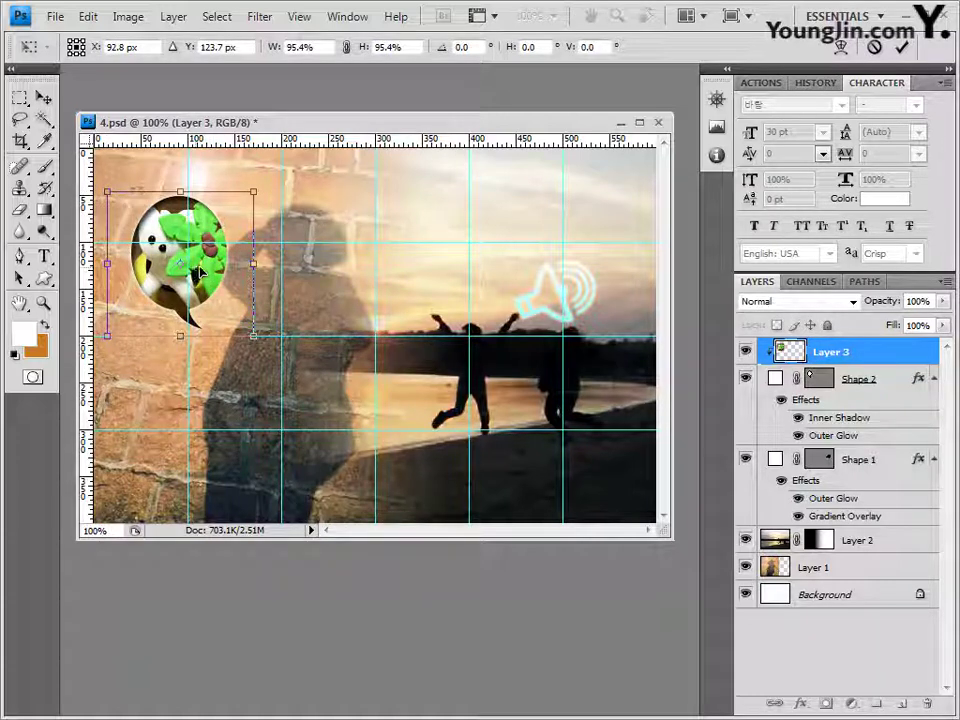
pyautogui.moveTo(197, 270)
pyautogui.mouseDown()
pyautogui.moveTo(182, 269)
pyautogui.moveTo(205, 283)
pyautogui.mouseUp()
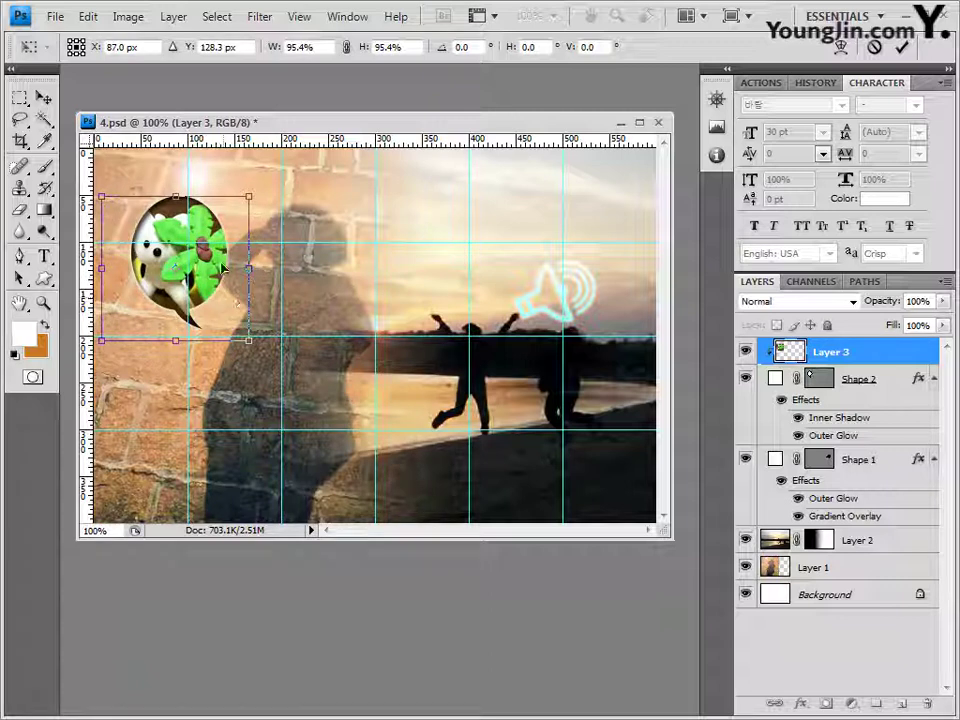
pyautogui.moveTo(252, 343); pyautogui.dragTo(238, 333)
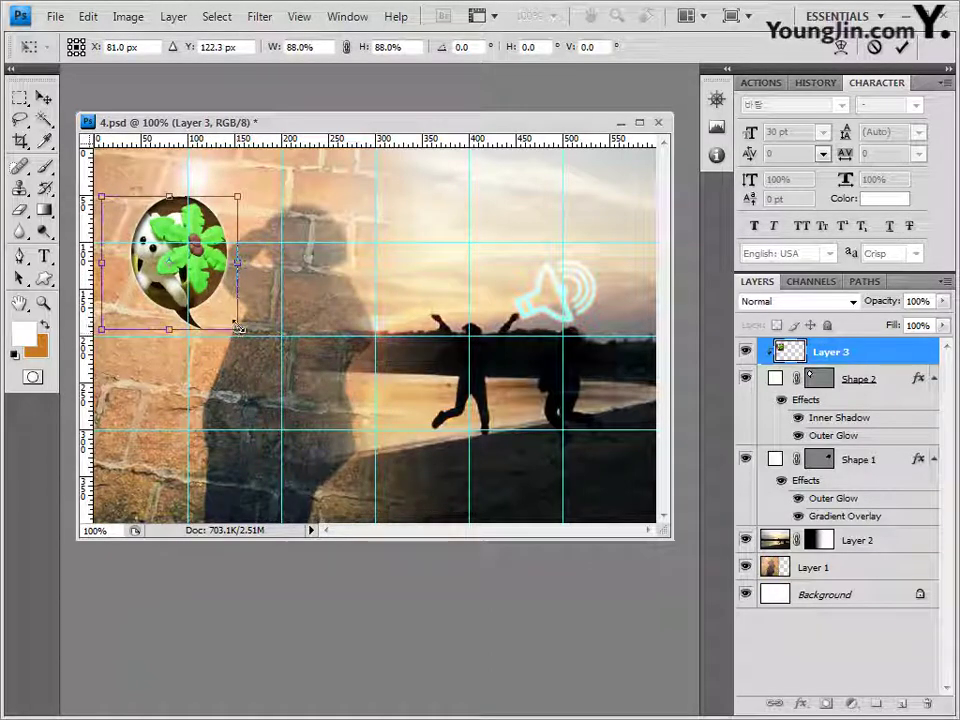
pyautogui.press('Down')
pyautogui.press('Down')
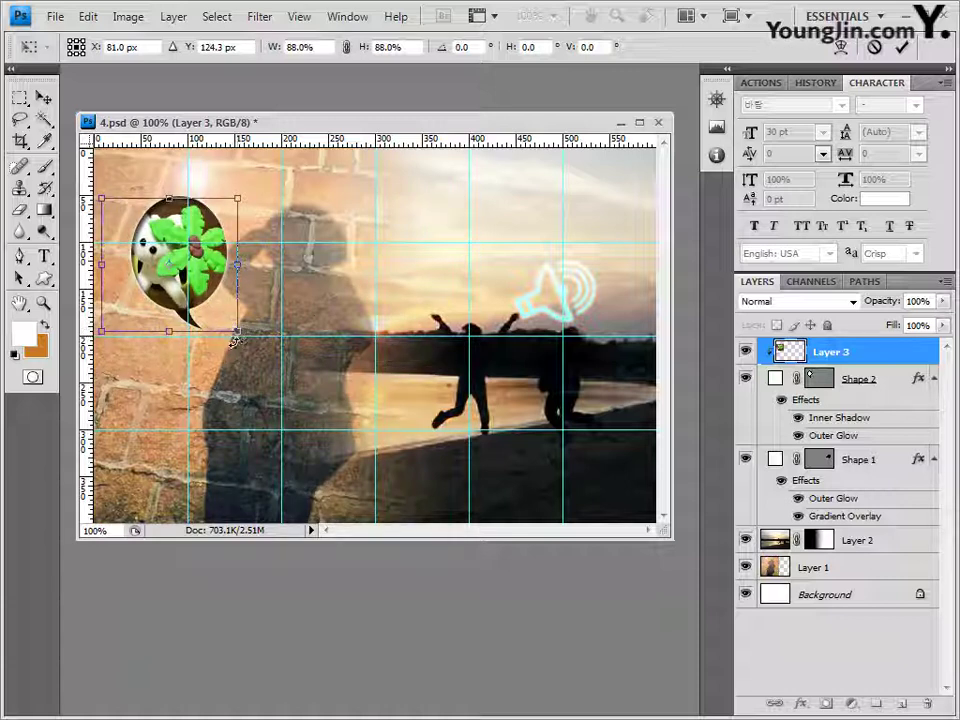
pyautogui.press('Right')
pyautogui.press('Right')
pyautogui.press('Up')
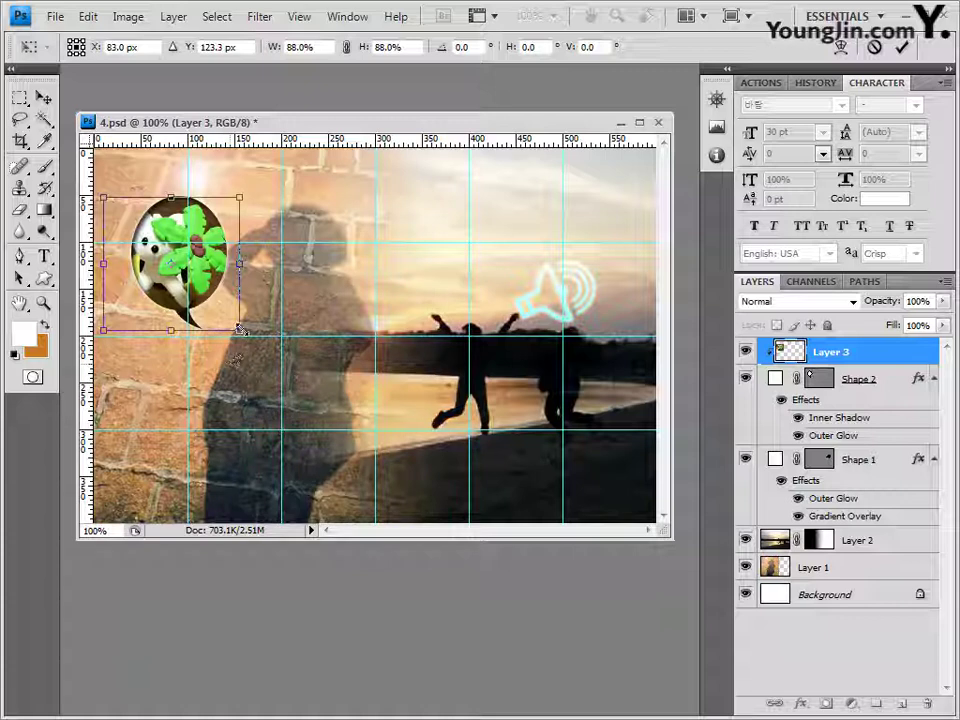
pyautogui.moveTo(240, 330); pyautogui.dragTo(236, 328)
pyautogui.press('Return')
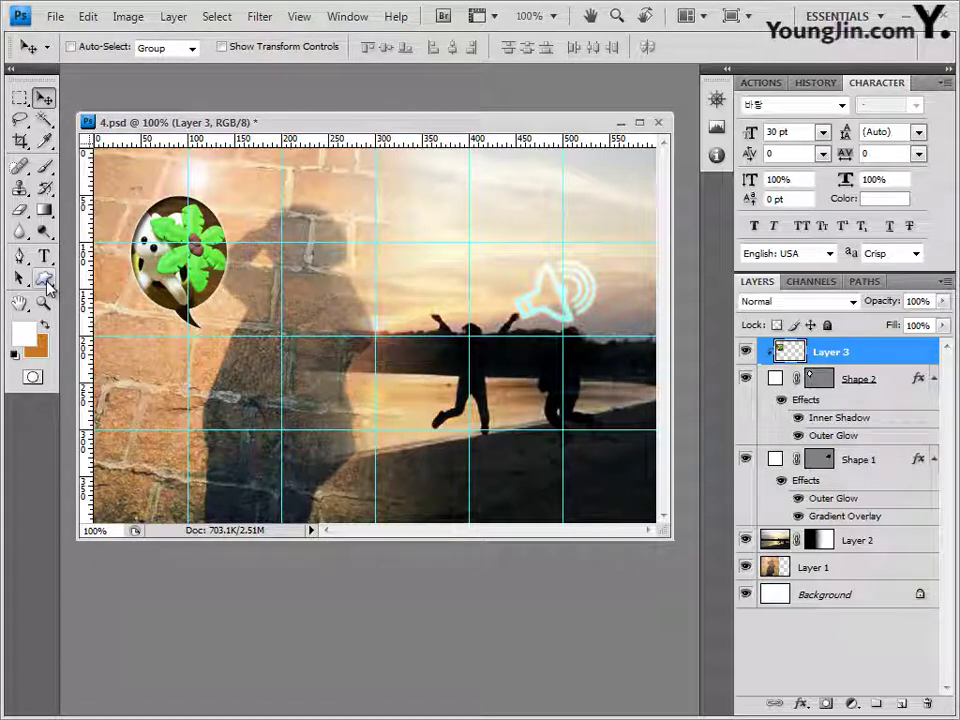
# Step: Load the Symbols shape set and draw the car shape near the bottom centre
pyautogui.click(44, 280)
pyautogui.click(395, 47)
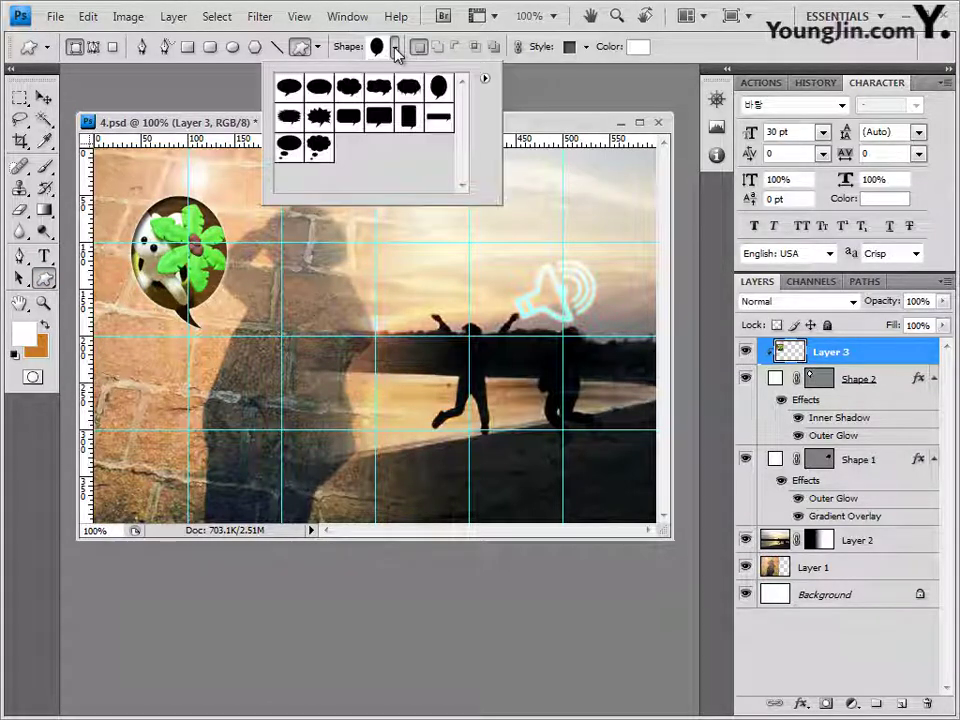
pyautogui.click(484, 78)
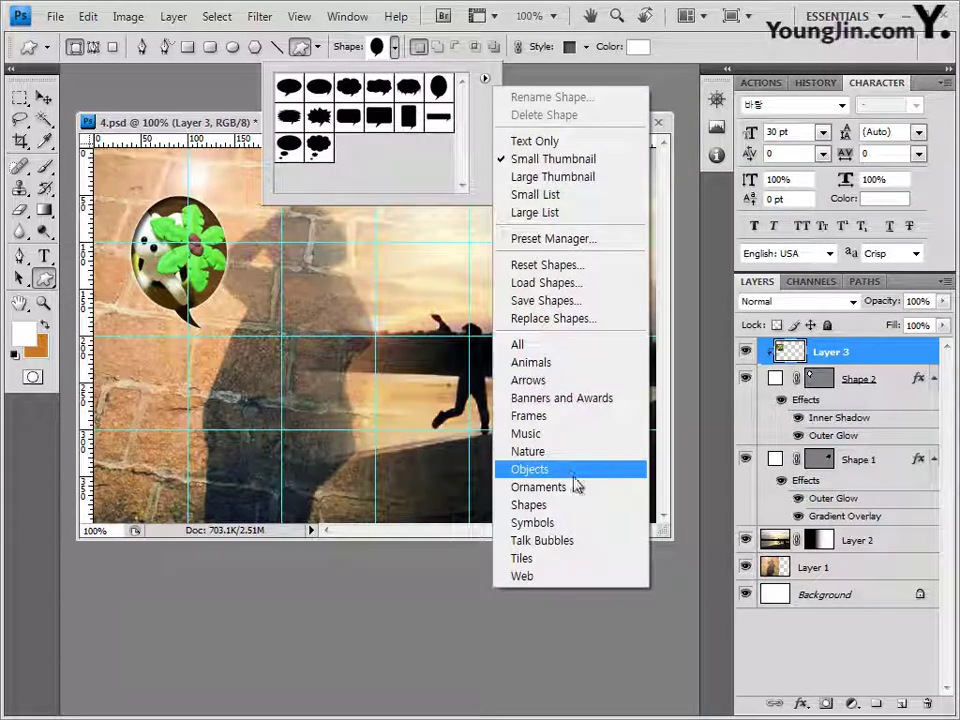
pyautogui.click(558, 522)
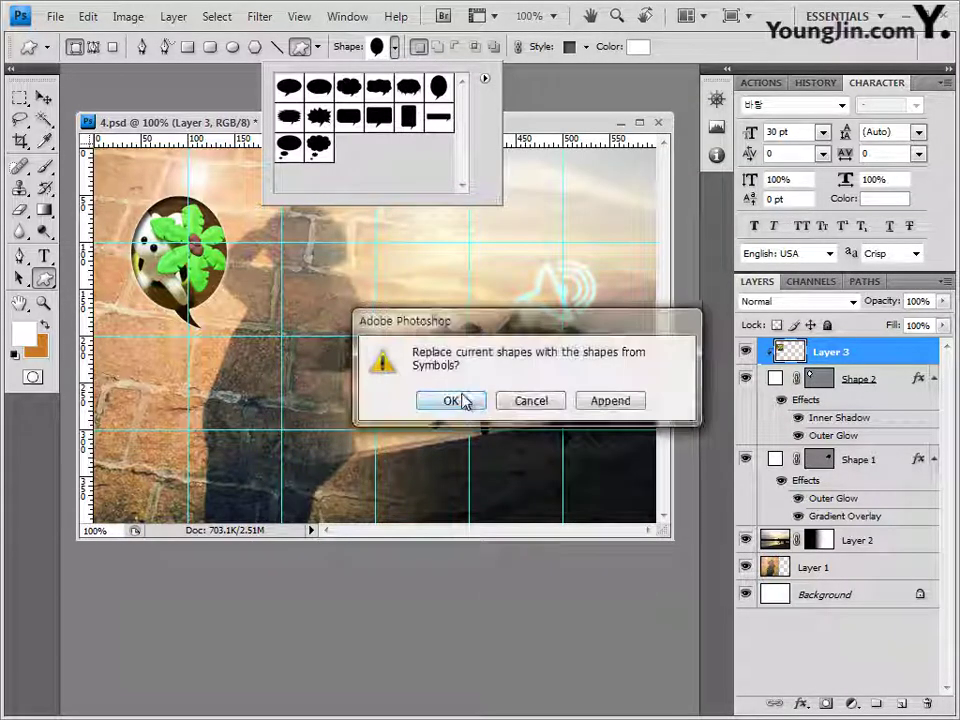
pyautogui.click(460, 399)
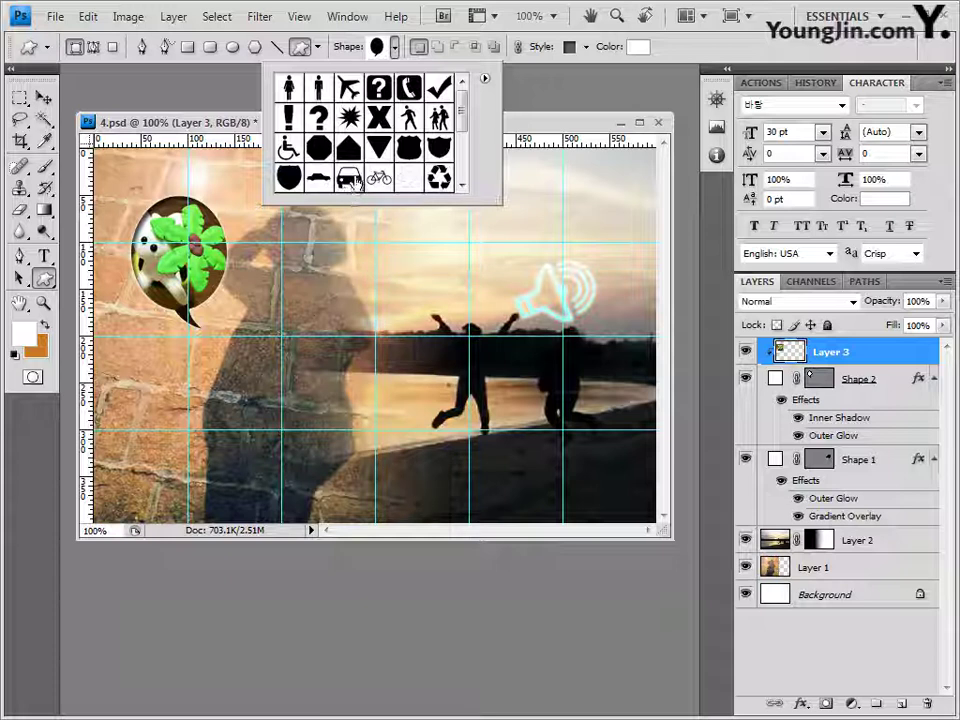
pyautogui.click(352, 178)
pyautogui.click(205, 100)
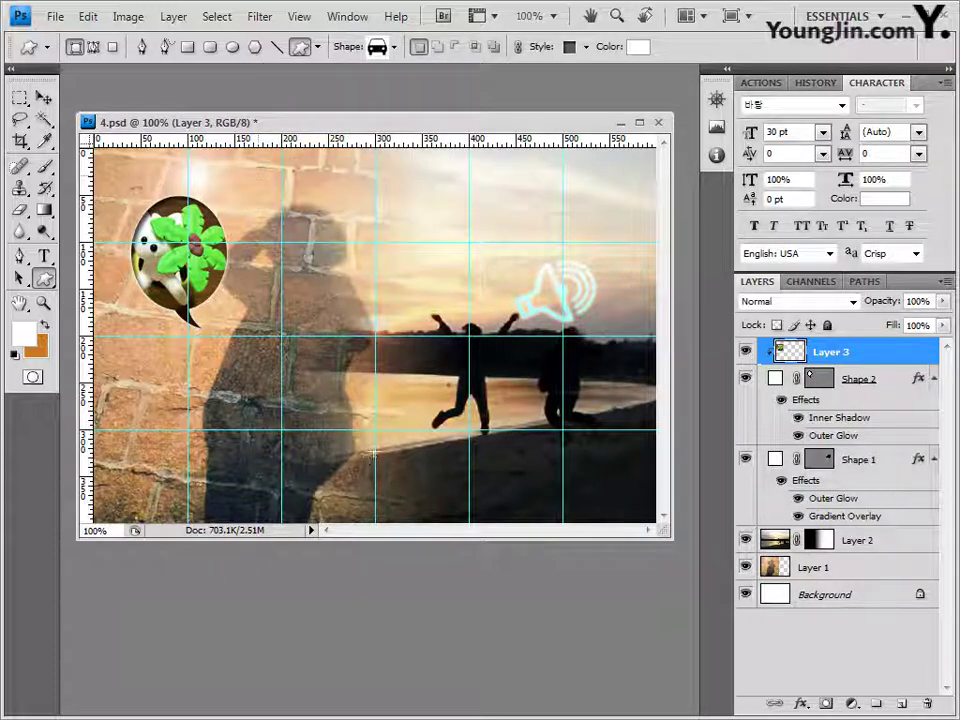
pyautogui.moveTo(358, 444); pyautogui.dragTo(408, 496)
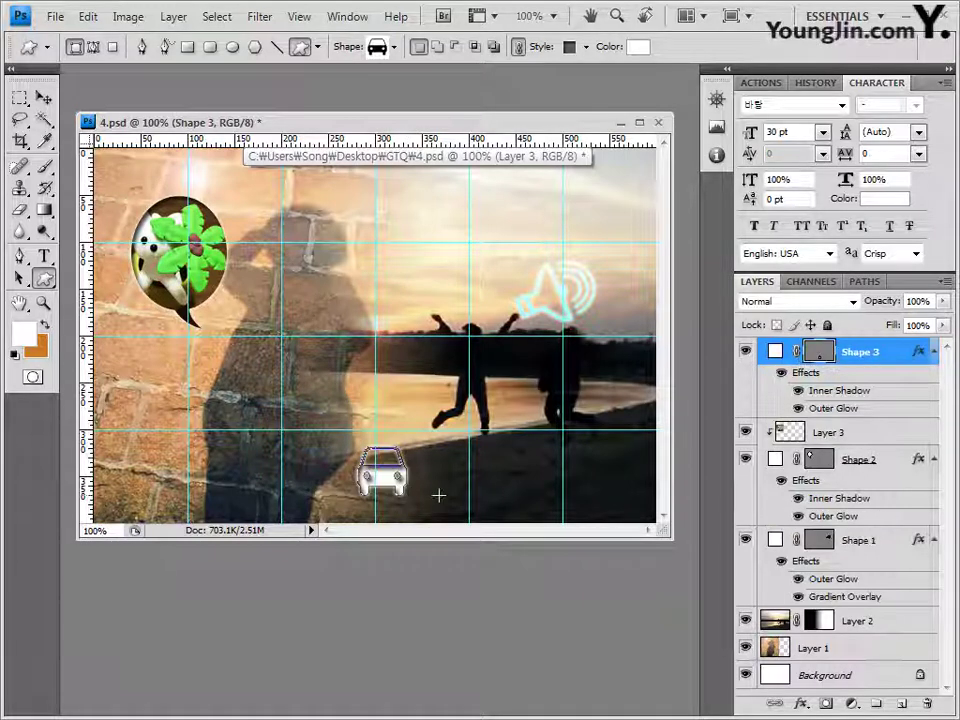
# Step: Set the car's style to None and its fill colour to white
pyautogui.click(585, 47)
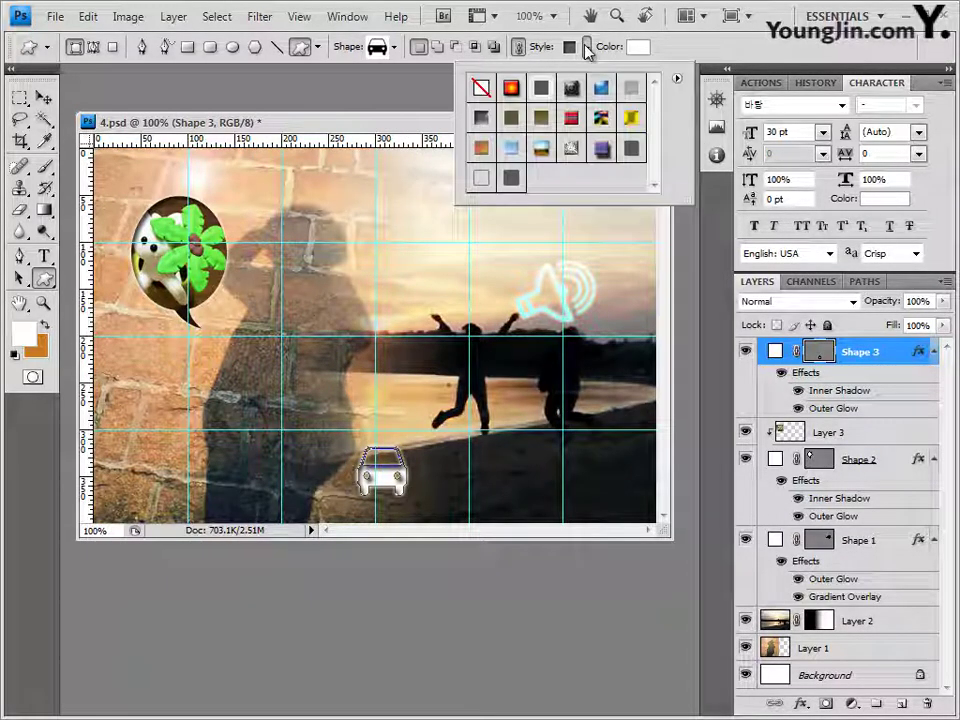
pyautogui.click(481, 87)
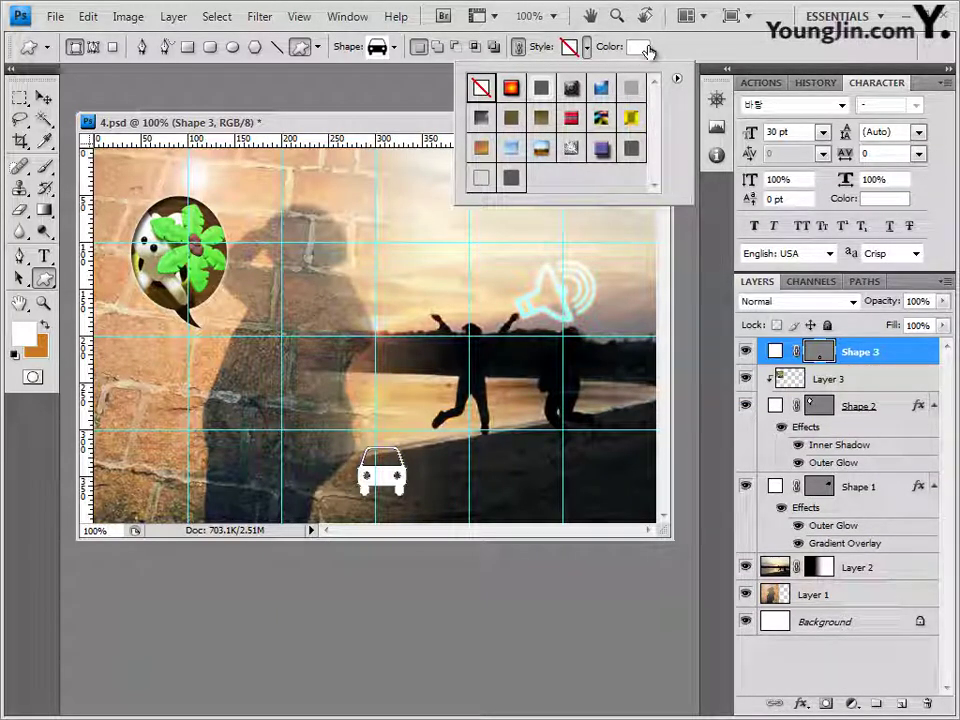
pyautogui.click(645, 48)
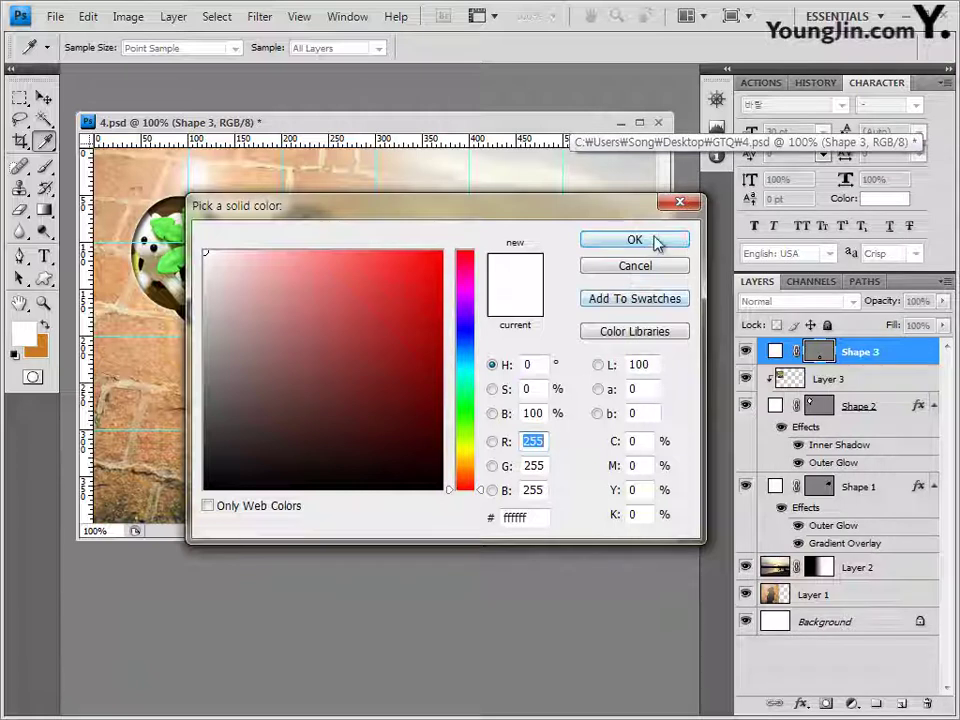
pyautogui.click(655, 240)
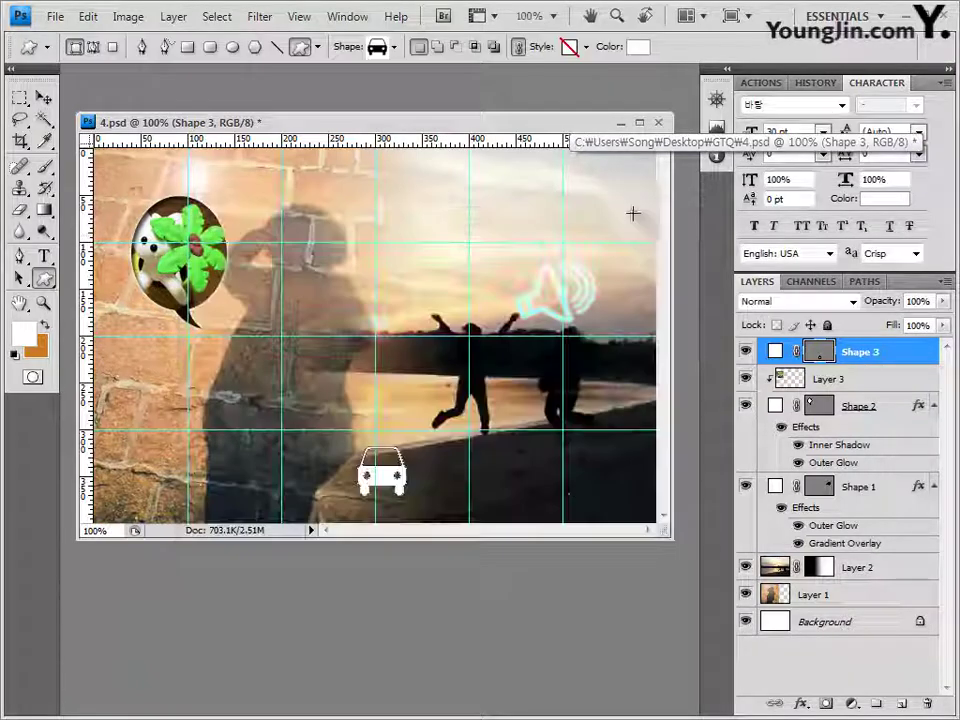
# Step: Add a Drop Shadow effect to the car and nudge it slightly up and left
pyautogui.click(801, 704)
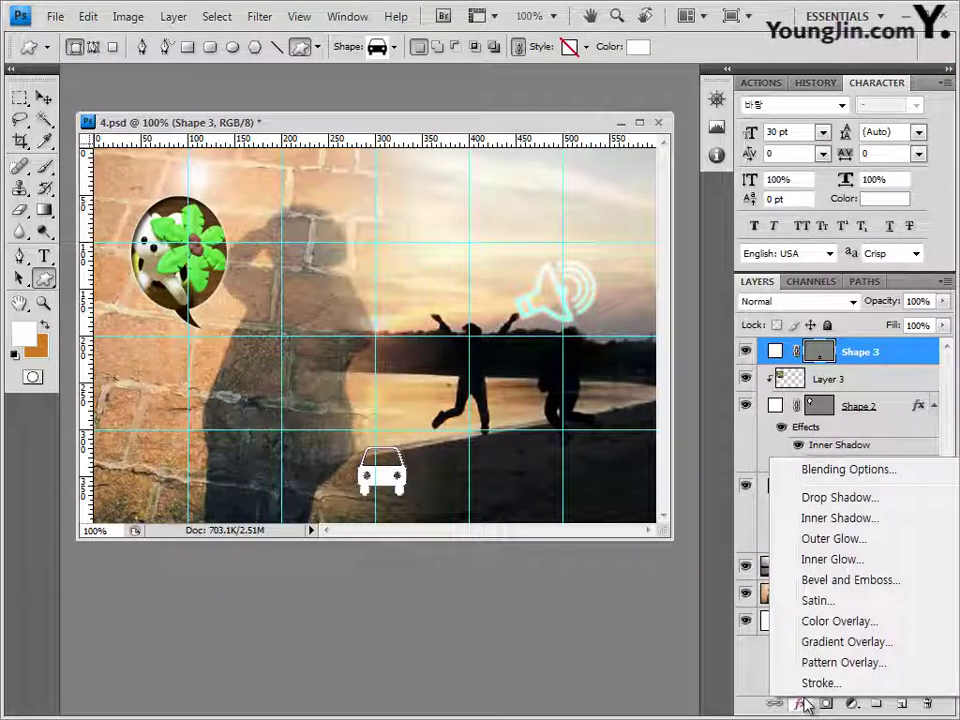
pyautogui.click(836, 497)
pyautogui.click(794, 288)
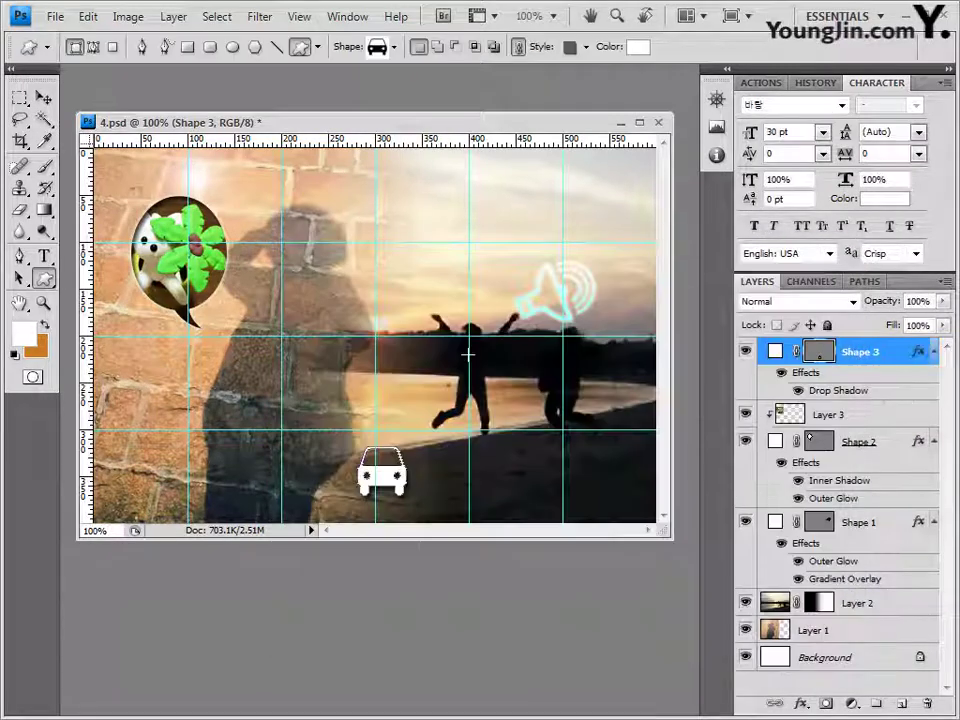
pyautogui.click(44, 97)
pyautogui.moveTo(405, 486); pyautogui.dragTo(397, 470)
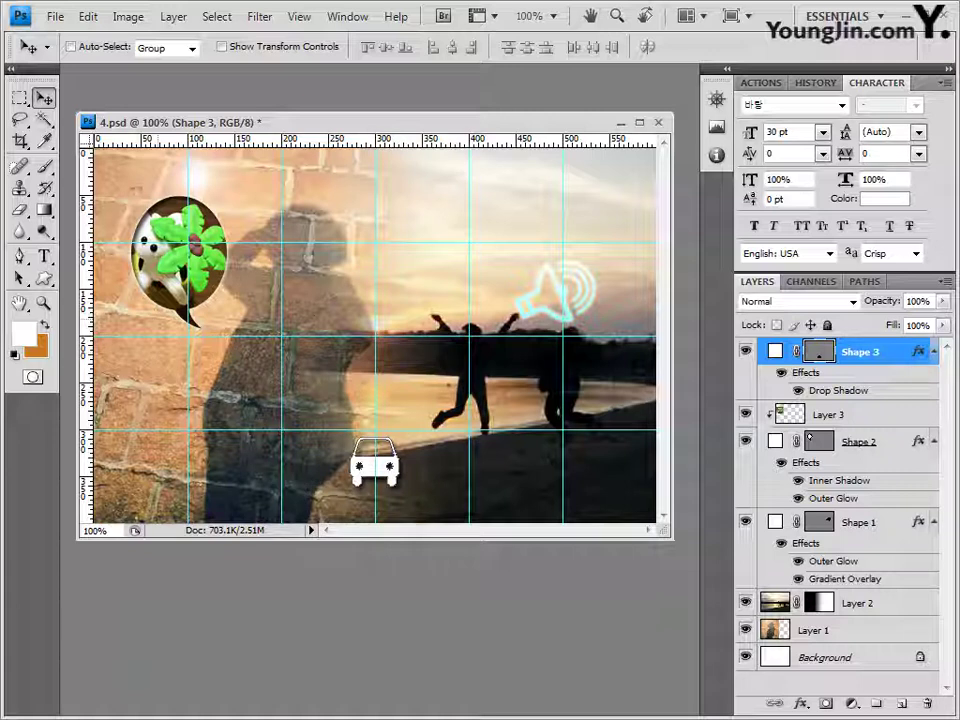
# Step: Open the 2급-12.JPG alarm clock photo in Photoshop from the source folder
pyautogui.hotkey('alt', 'Tab')
pyautogui.moveTo(473, 514); pyautogui.dragTo(345, 110)
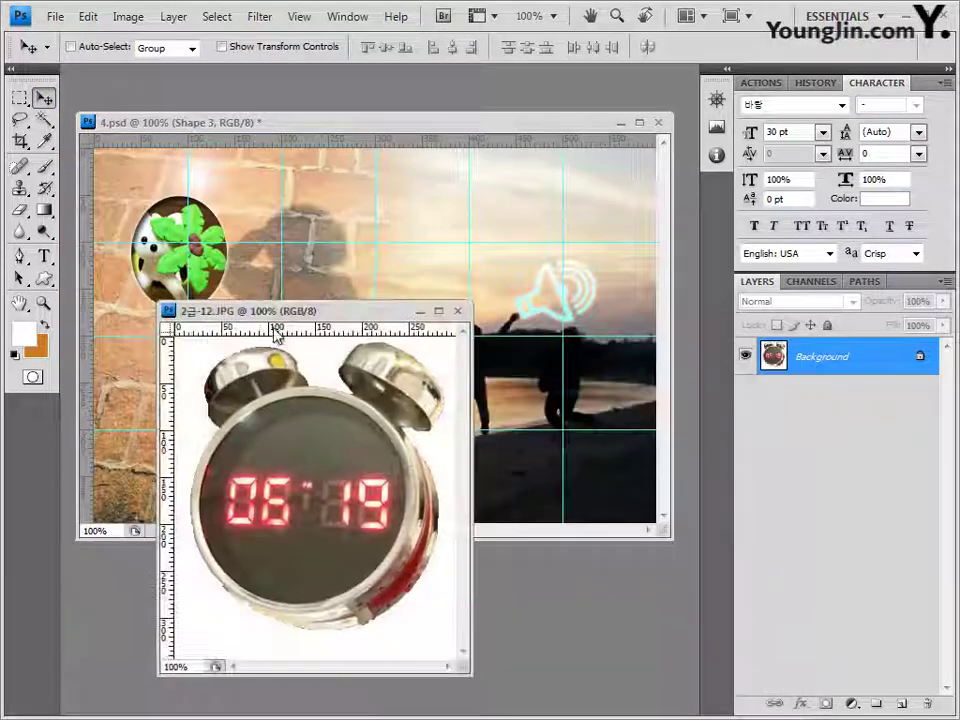
pyautogui.moveTo(312, 312); pyautogui.dragTo(374, 290)
# Step: Select the clock by picking its white background at tolerance 32 with Magic Wand and inverting
pyautogui.click(50, 124)
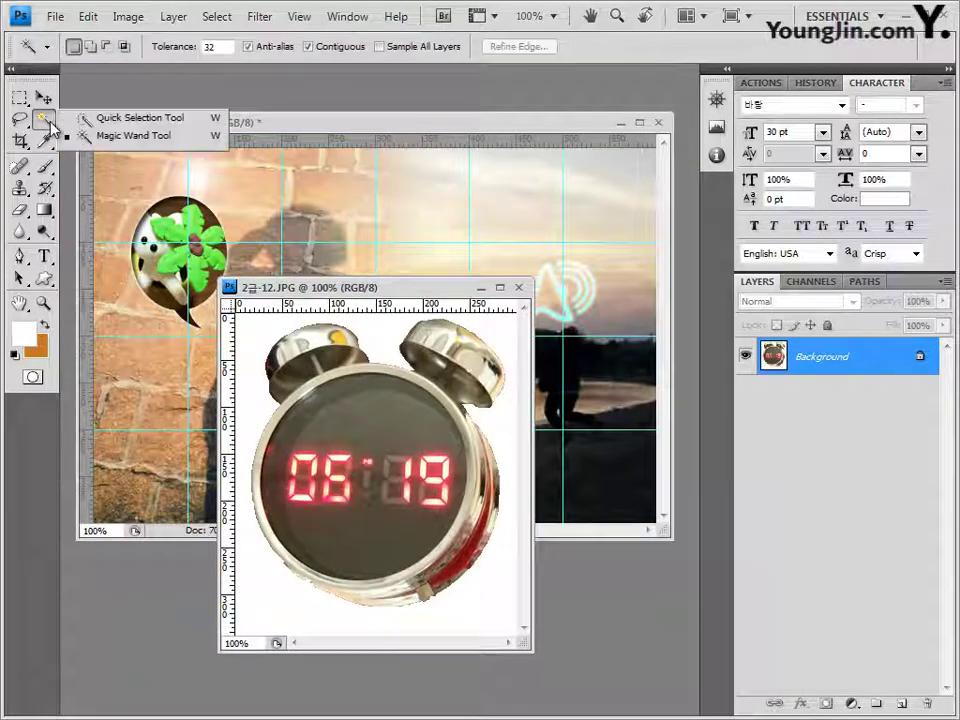
pyautogui.click(206, 138)
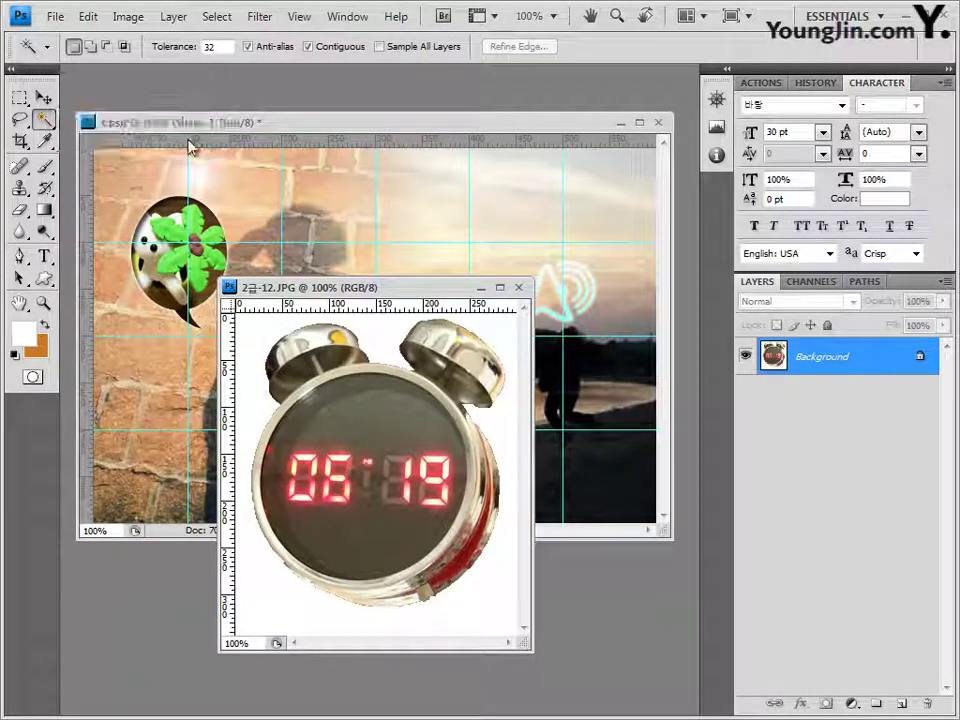
pyautogui.click(183, 52)
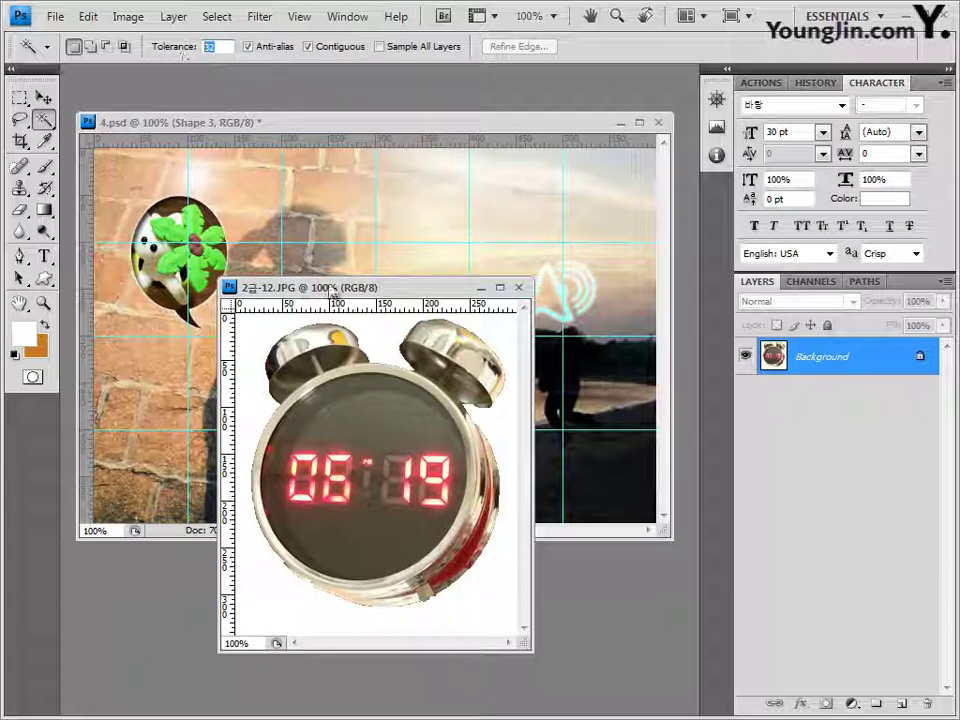
pyautogui.click(375, 357)
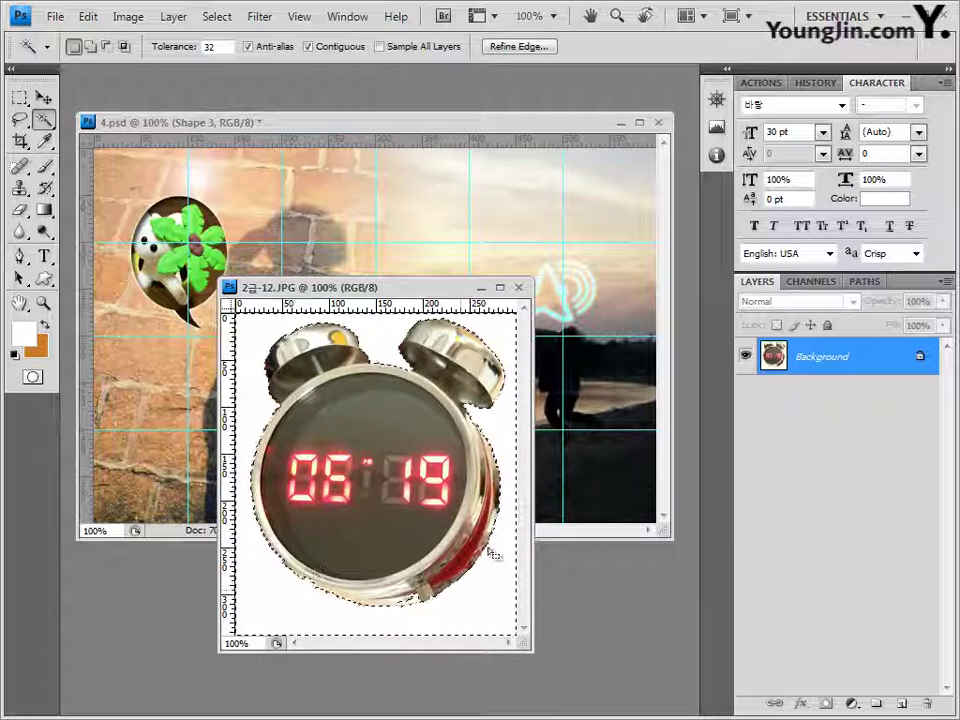
pyautogui.click(217, 17)
pyautogui.click(246, 91)
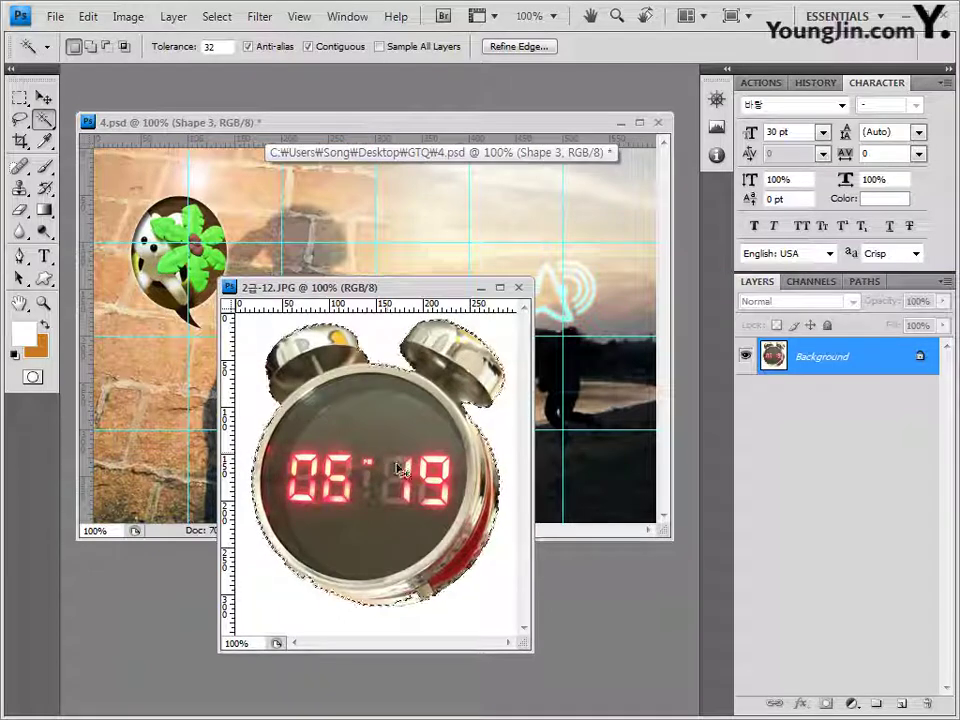
# Step: Close the clock photo and paste the clock into 4.psd as a new layer
pyautogui.click(519, 289)
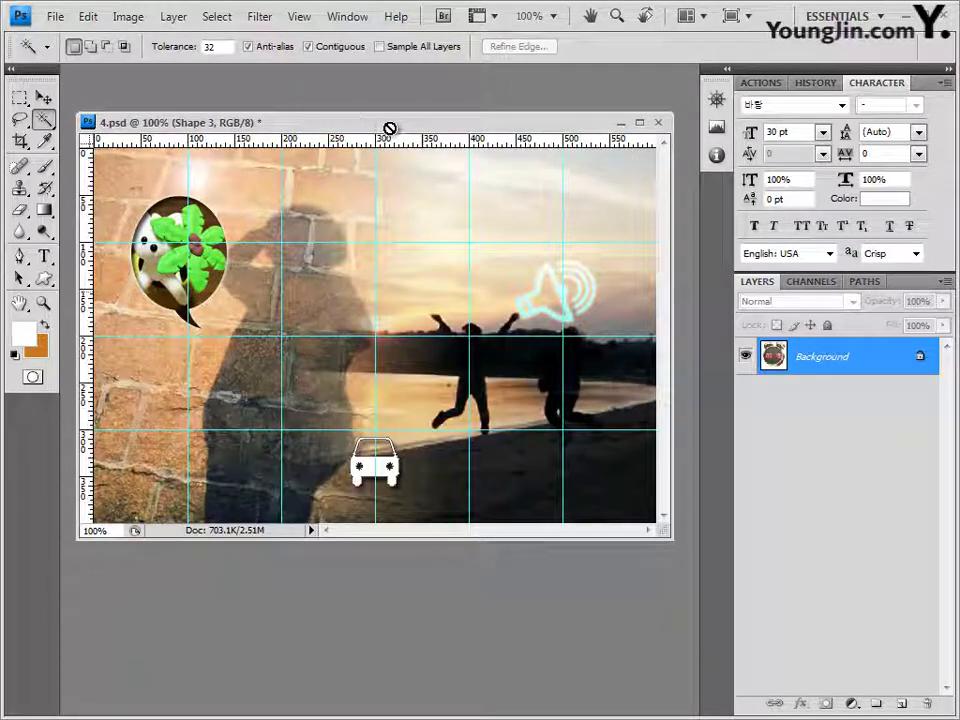
pyautogui.hotkey('ctrl', 'v')
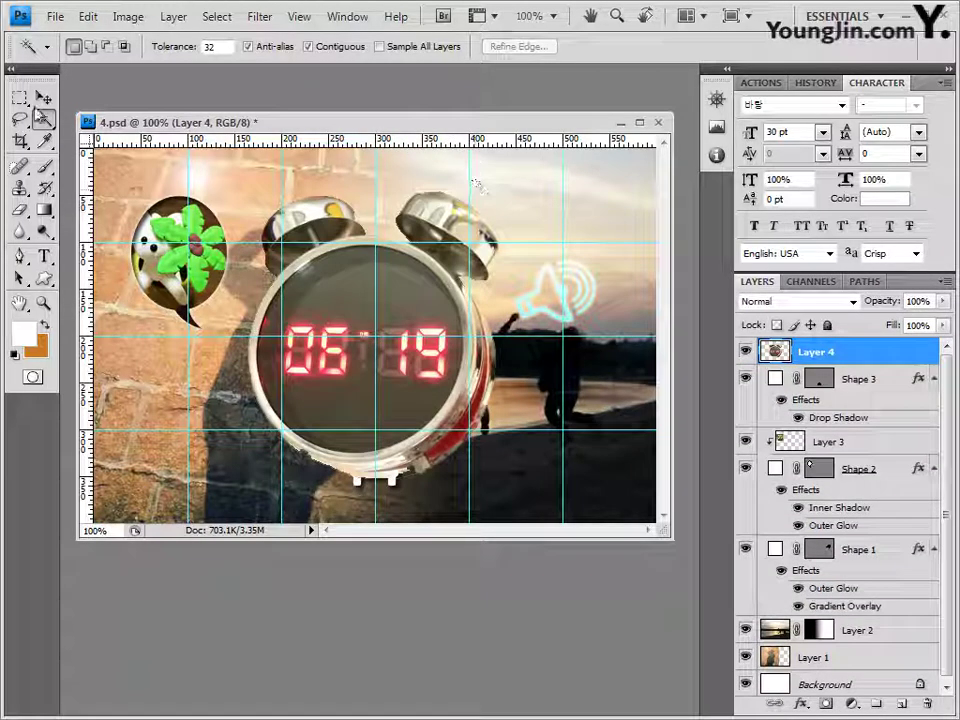
pyautogui.press('v')
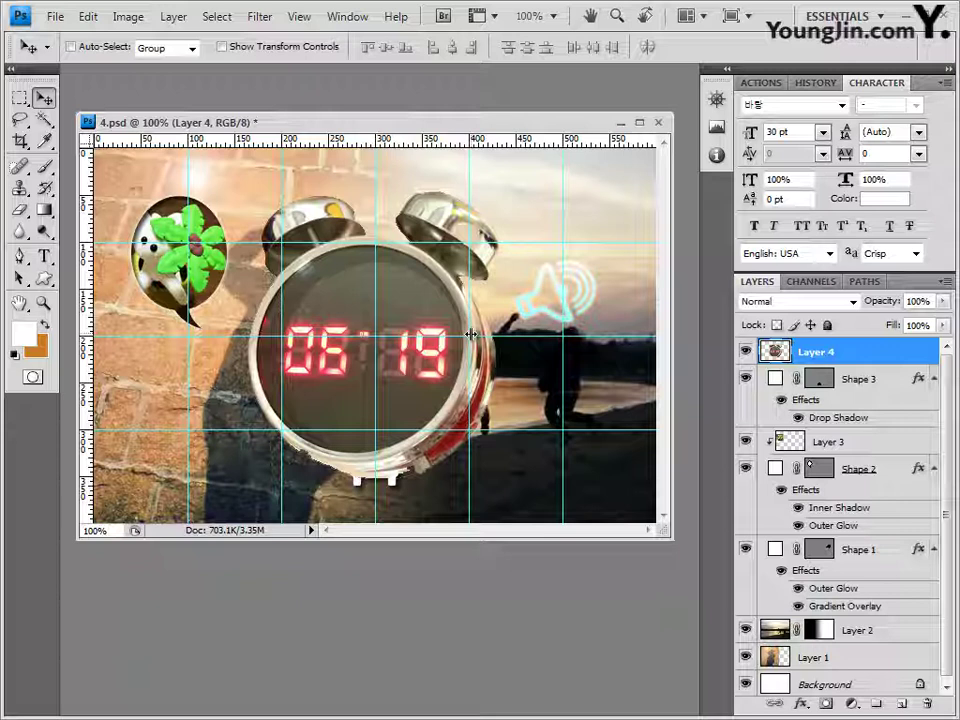
# Step: Scale the clock to about 47% and position it at the centre above the car
pyautogui.hotkey('ctrl', 't')
pyautogui.moveTo(250, 192); pyautogui.dragTo(307, 258)
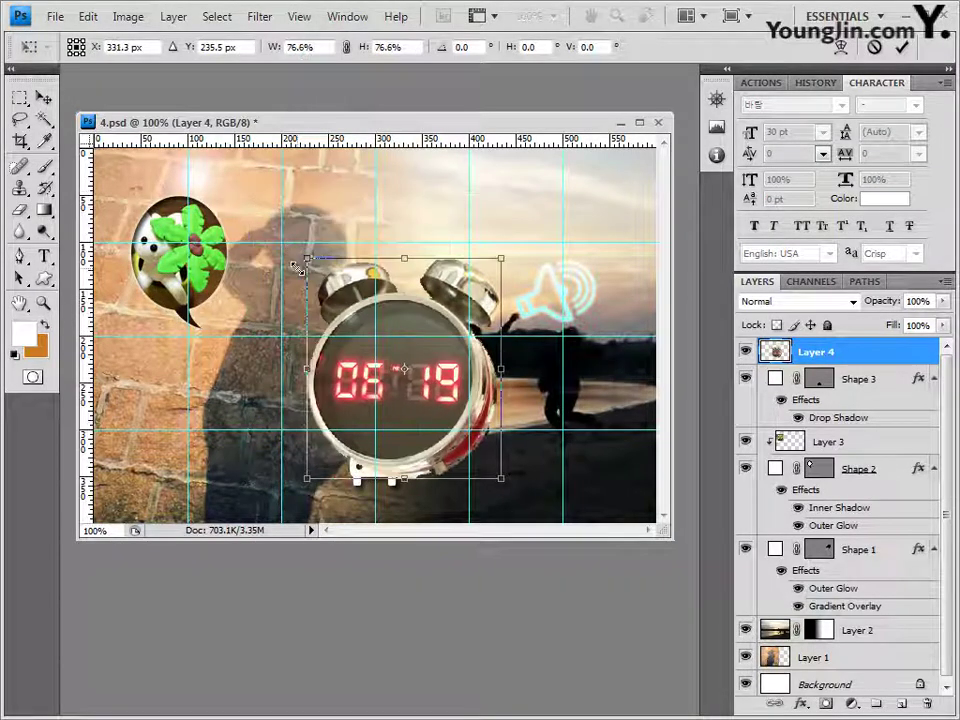
pyautogui.moveTo(465, 452); pyautogui.dragTo(428, 414)
pyautogui.press('Right')
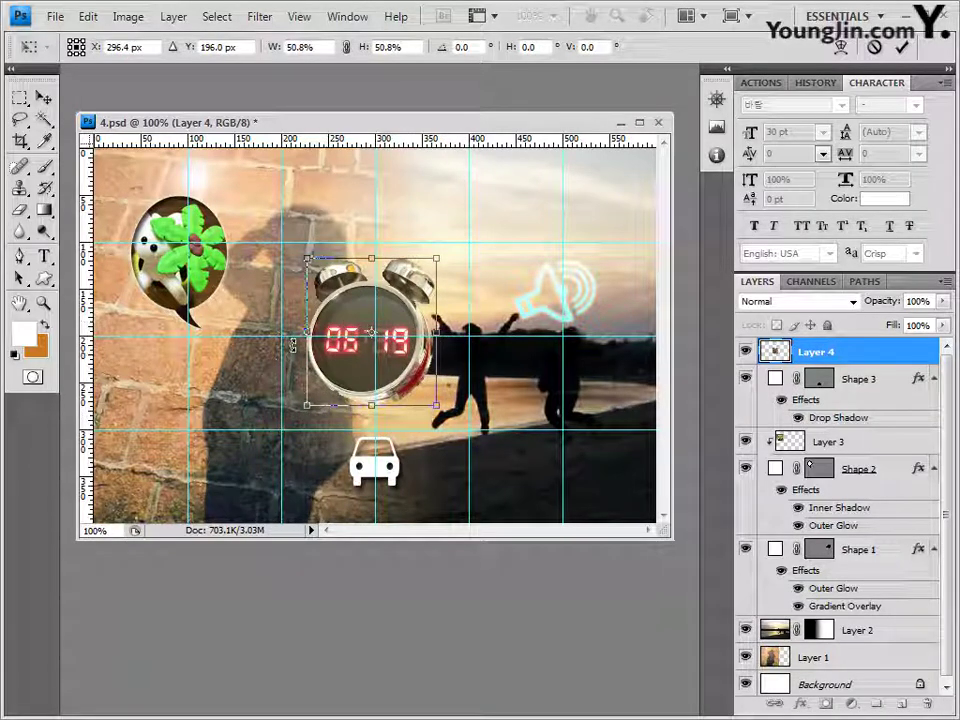
pyautogui.moveTo(308, 259); pyautogui.dragTo(314, 266)
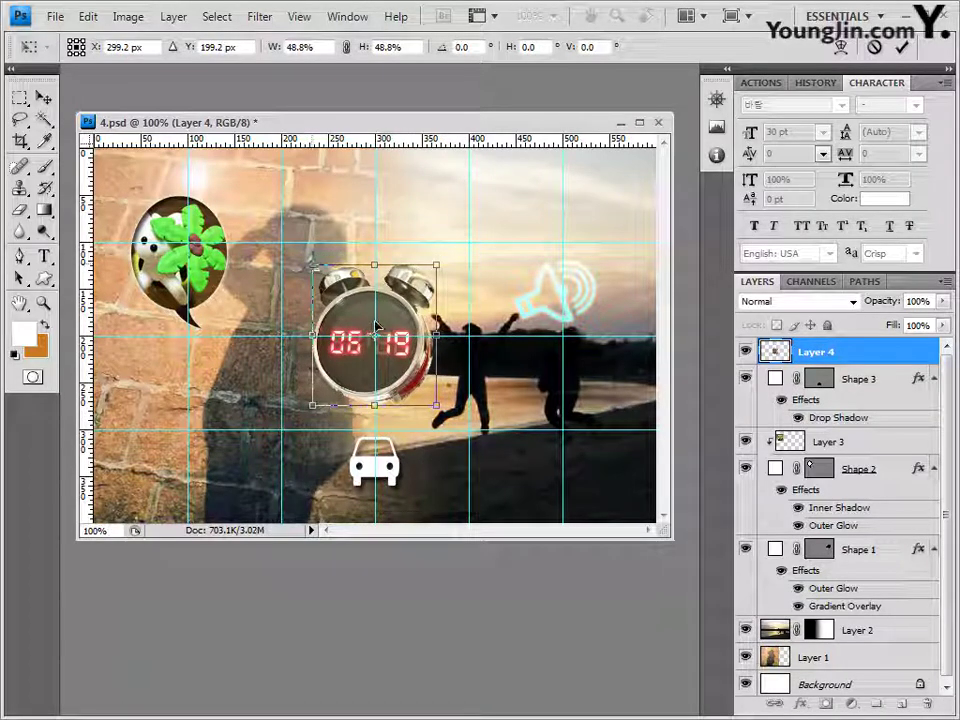
pyautogui.moveTo(377, 327); pyautogui.dragTo(377, 320)
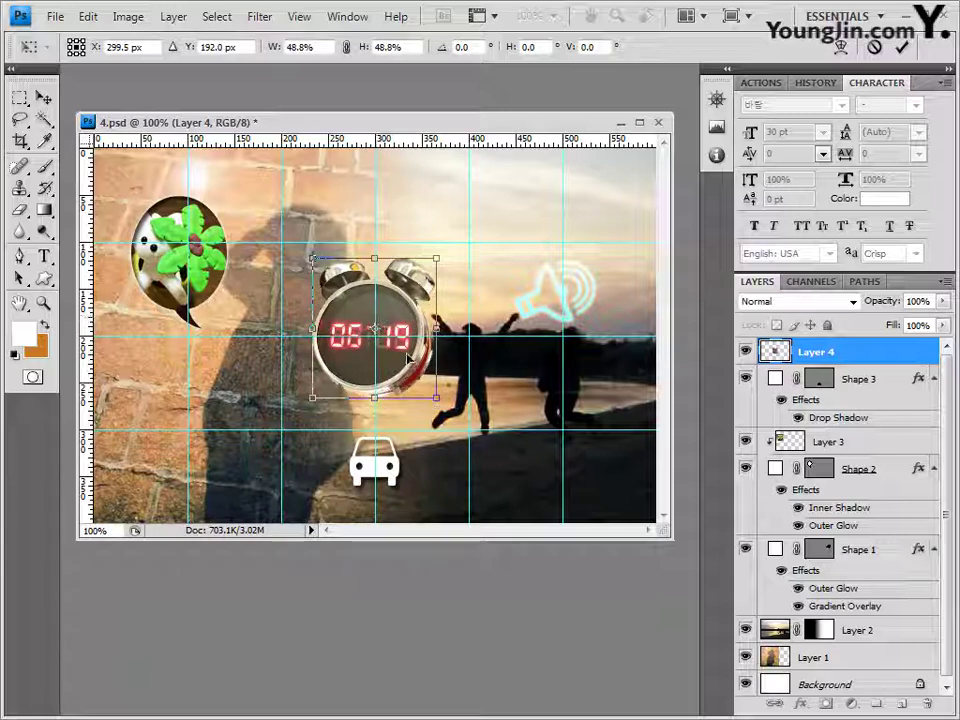
pyautogui.moveTo(430, 399); pyautogui.dragTo(426, 394)
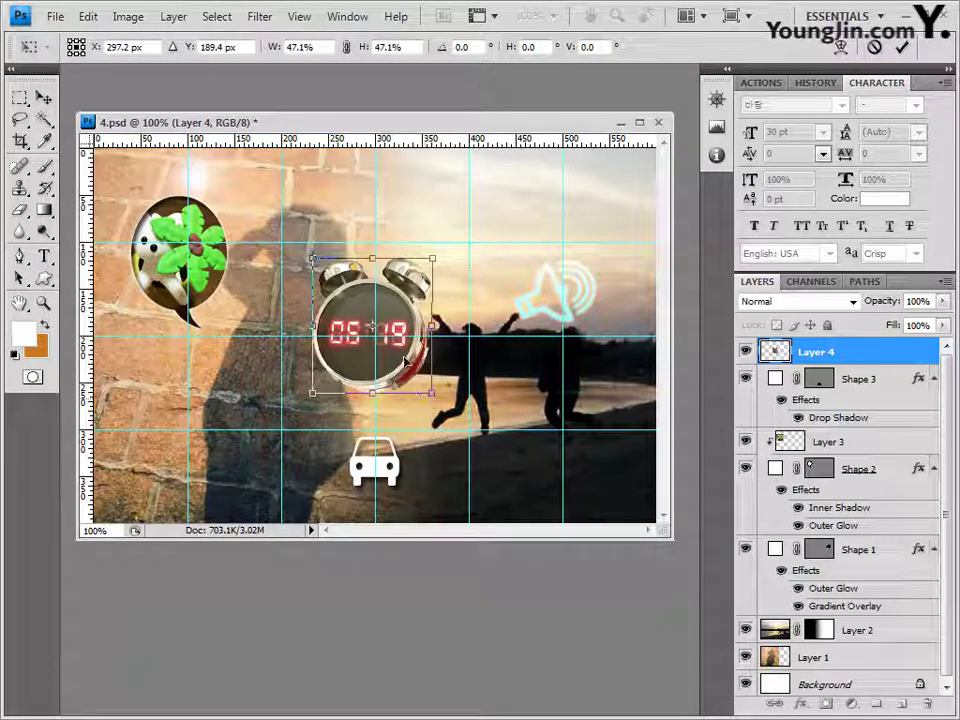
pyautogui.press('Return')
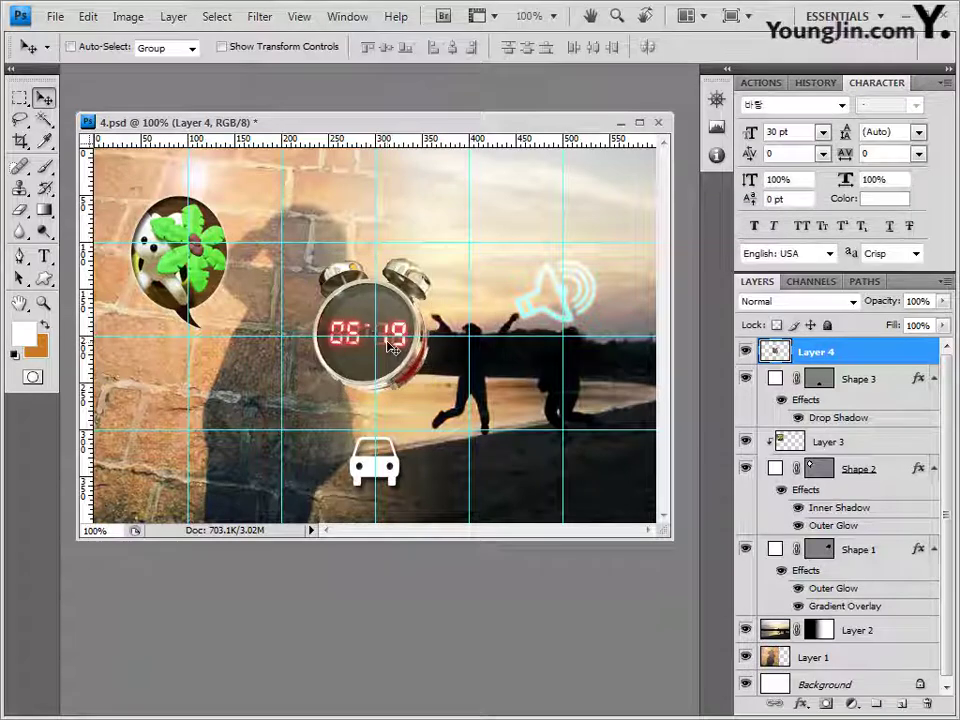
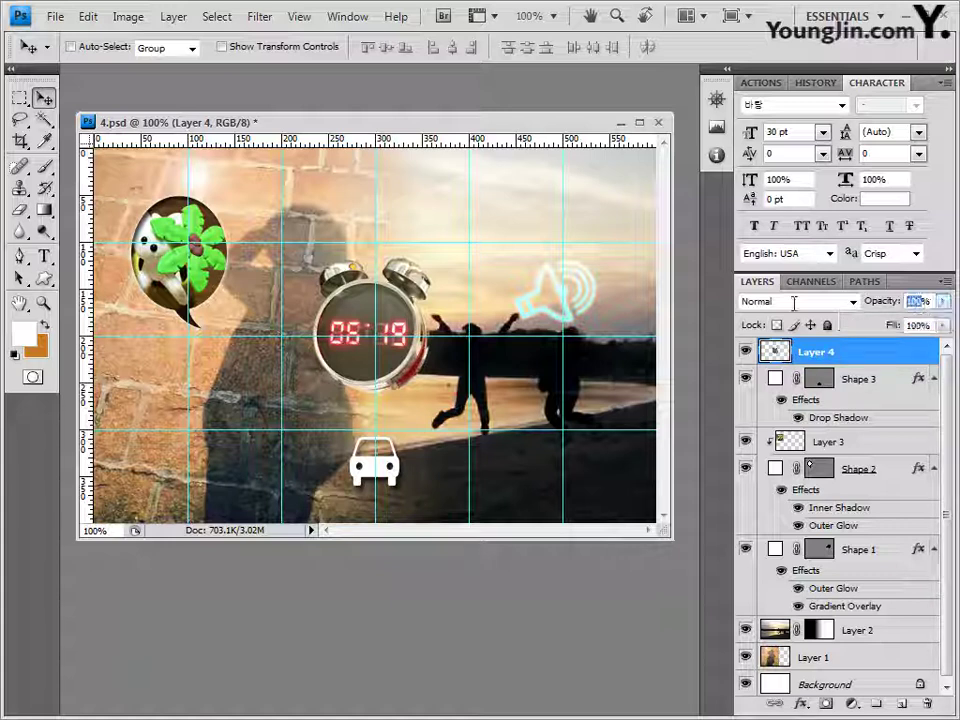
# Step: Set the alarm clock layer (Layer 4) to 70% opacity and add a drop shadow
pyautogui.press('0')
pyautogui.press('7')
pyautogui.press('7')
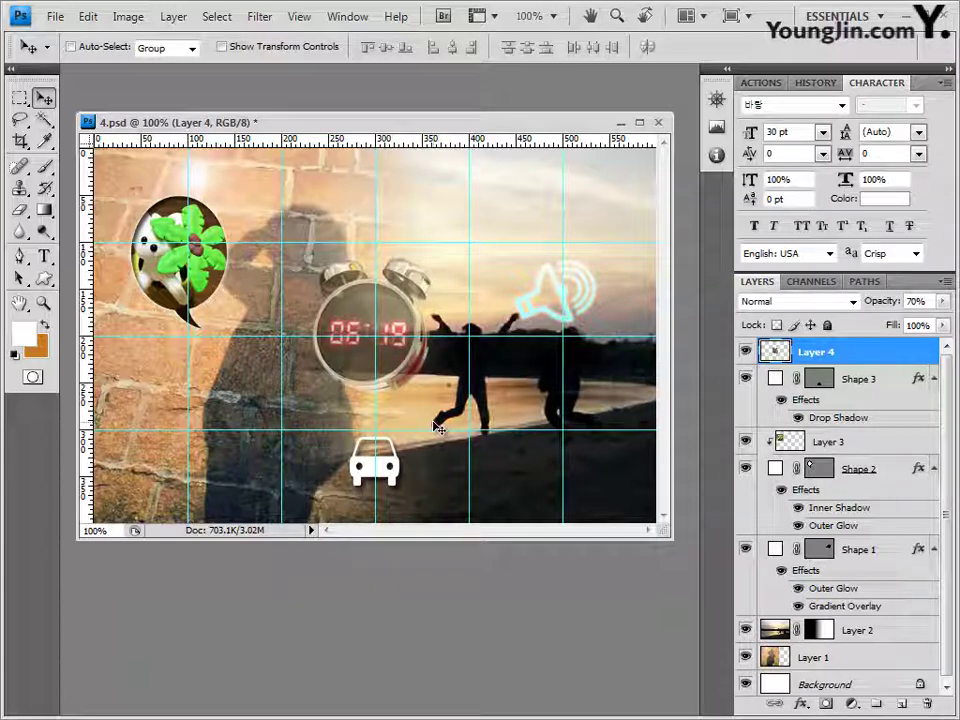
pyautogui.click(800, 706)
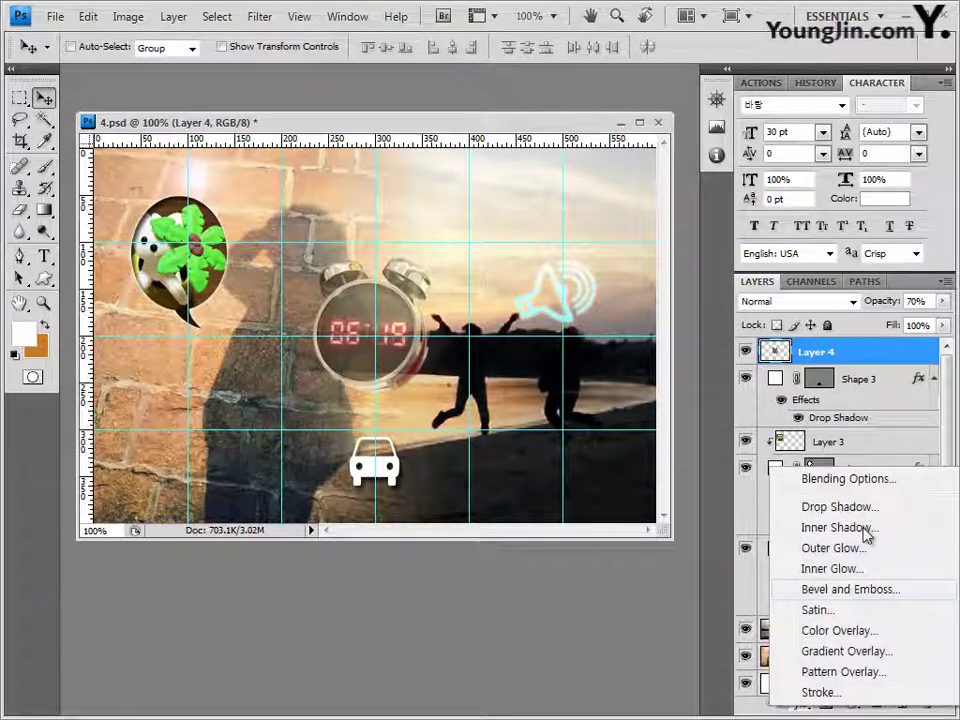
pyautogui.click(852, 506)
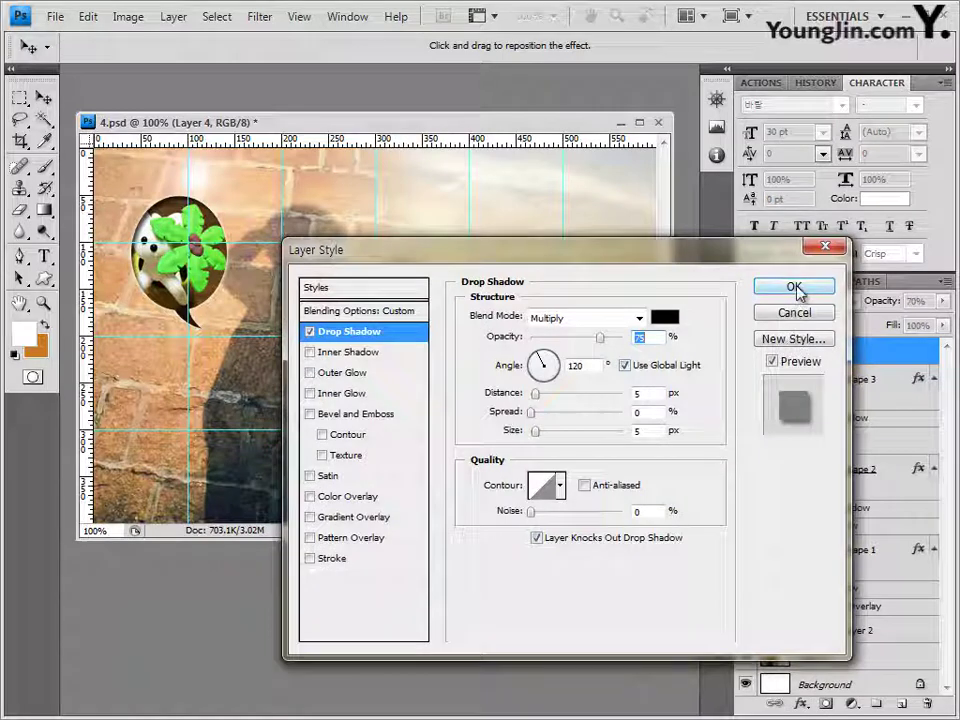
pyautogui.click(793, 286)
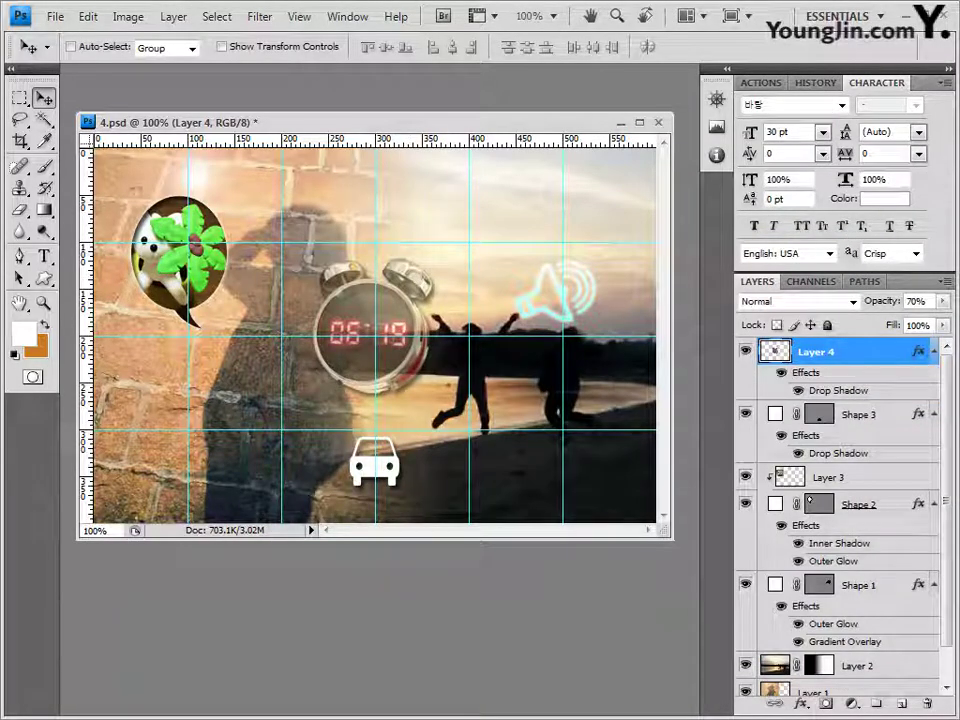
# Step: Open the sunglasses photo 2급-13.JPG in Photoshop as a floating window over the collage
pyautogui.hotkey('alt', 'Tab')
pyautogui.moveTo(562, 510); pyautogui.dragTo(300, 105)
pyautogui.moveTo(133, 80); pyautogui.dragTo(150, 140)
pyautogui.moveTo(243, 139); pyautogui.dragTo(330, 415)
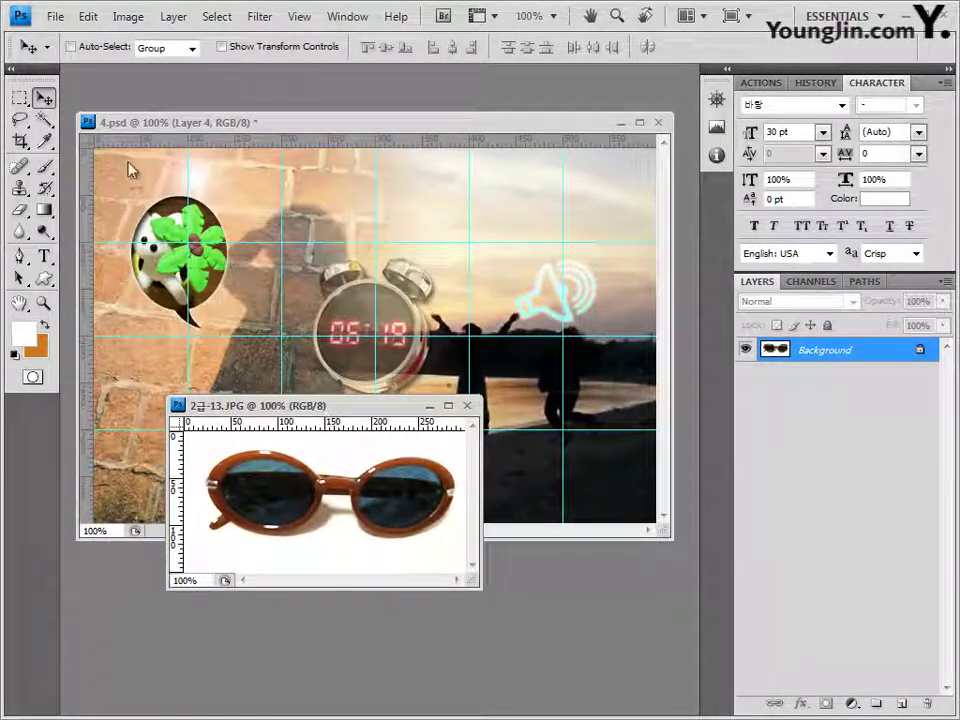
# Step: Select the sunglasses by inverting a Magic Wand background selection, copy them, and close 2급-13.JPG
pyautogui.click(43, 119)
pyautogui.click(209, 453)
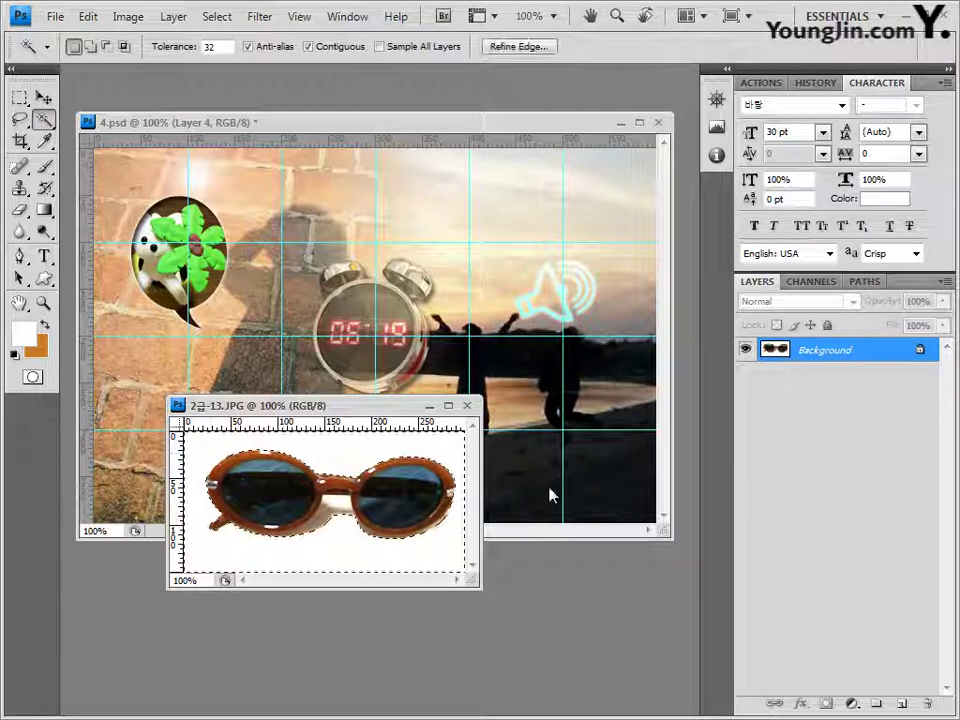
pyautogui.press('shift')
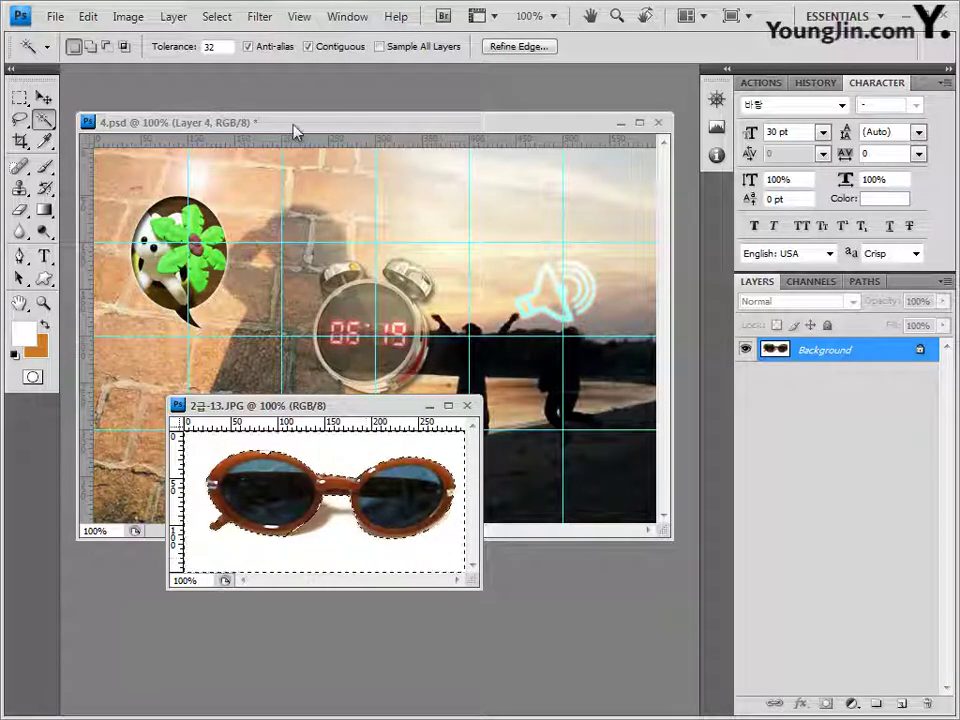
pyautogui.click(221, 16)
pyautogui.click(249, 92)
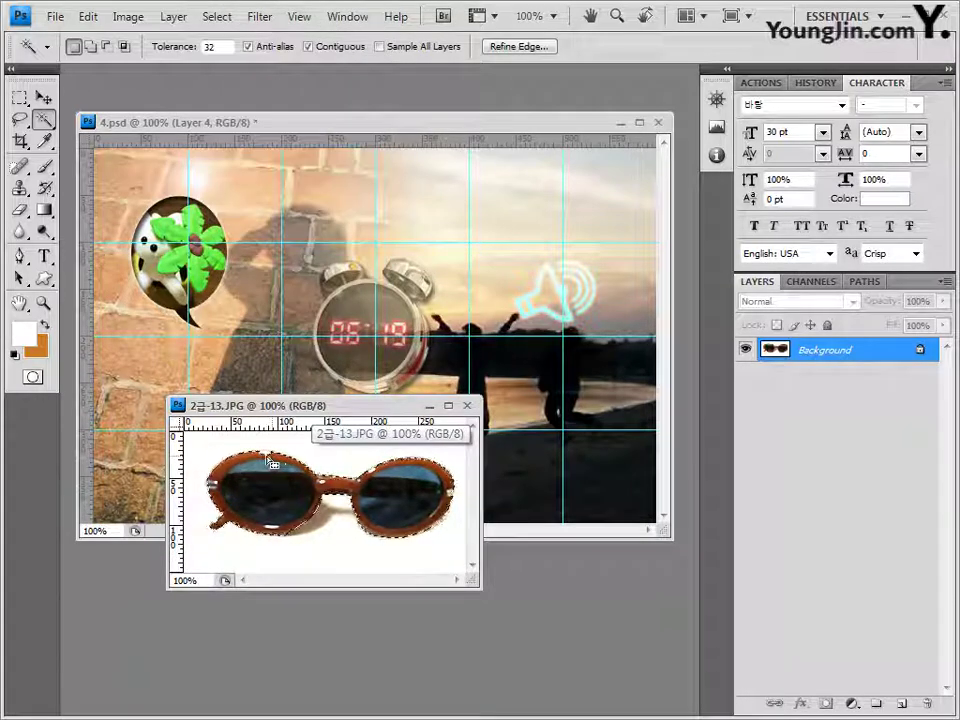
pyautogui.press('shift')
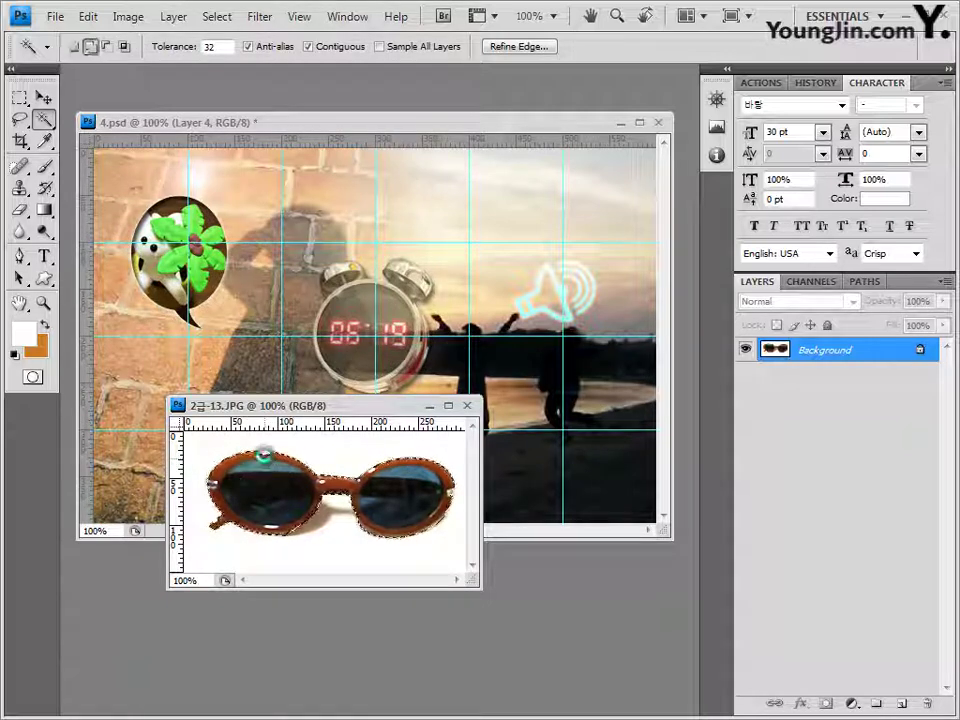
pyautogui.click(467, 406)
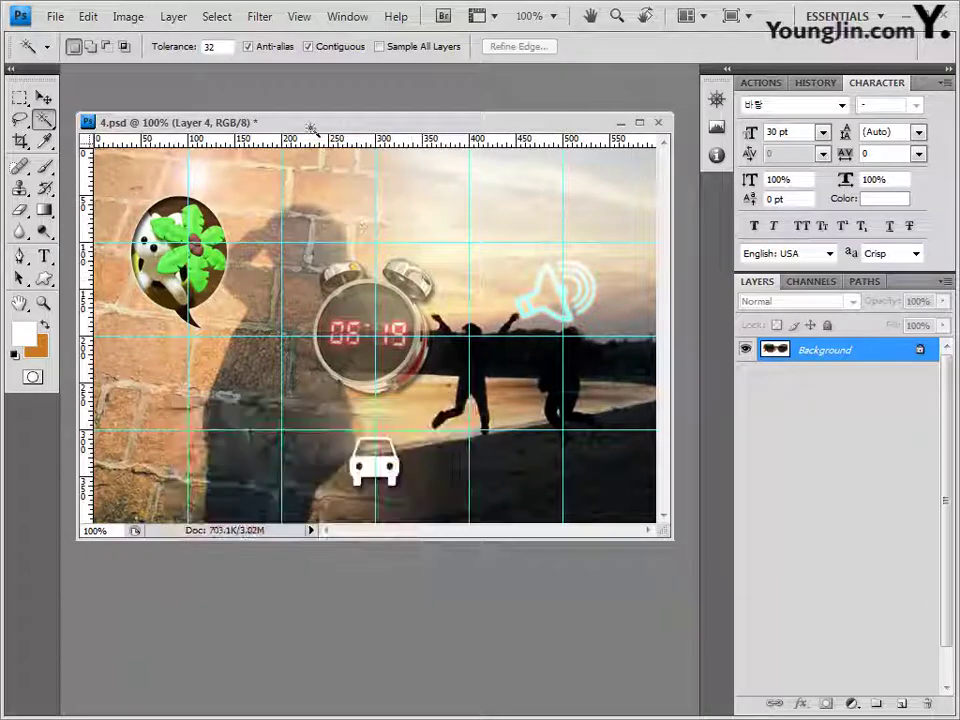
pyautogui.click(43, 97)
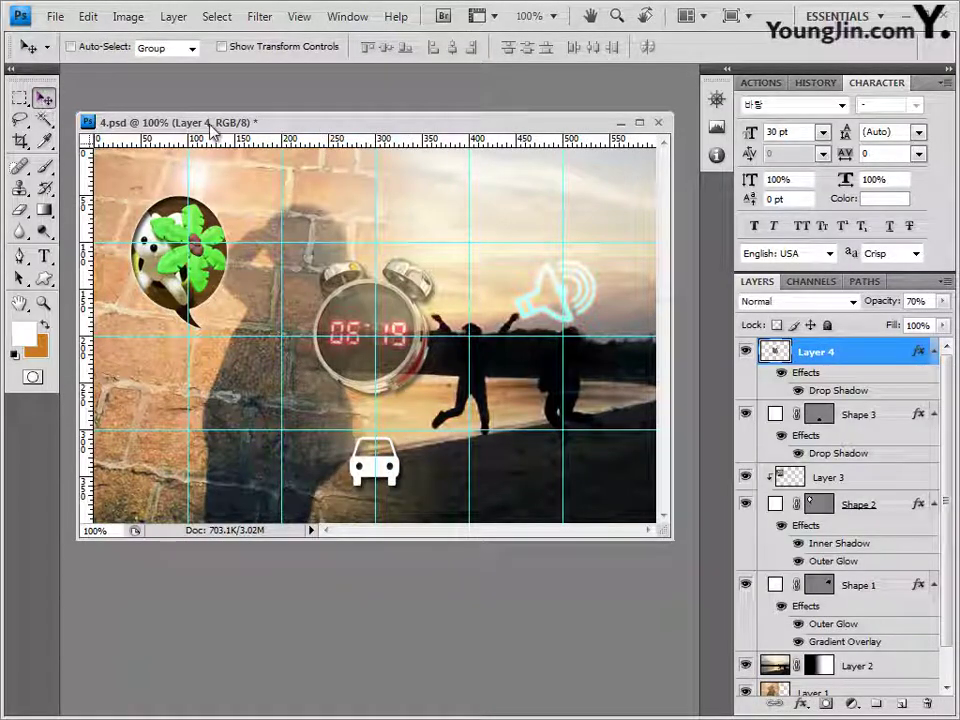
# Step: Paste the sunglasses as Layer 5, scaled to 52.8% and rotated -11.6°, beside the flower bubble
pyautogui.hotkey('ctrl', 'v')
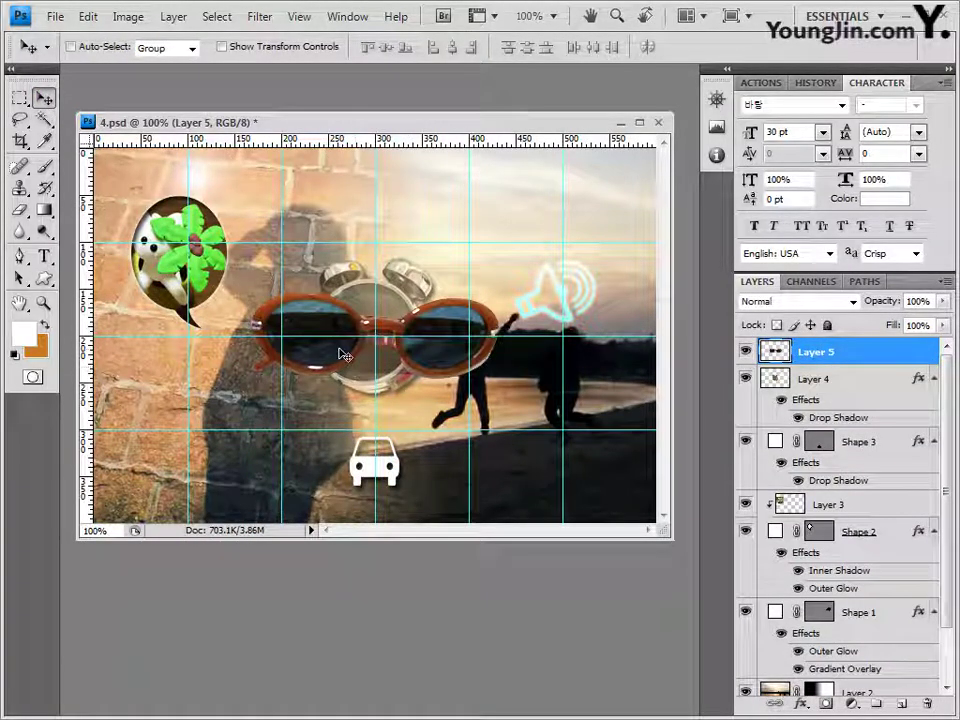
pyautogui.moveTo(345, 370); pyautogui.dragTo(326, 304)
pyautogui.hotkey('ctrl', 't')
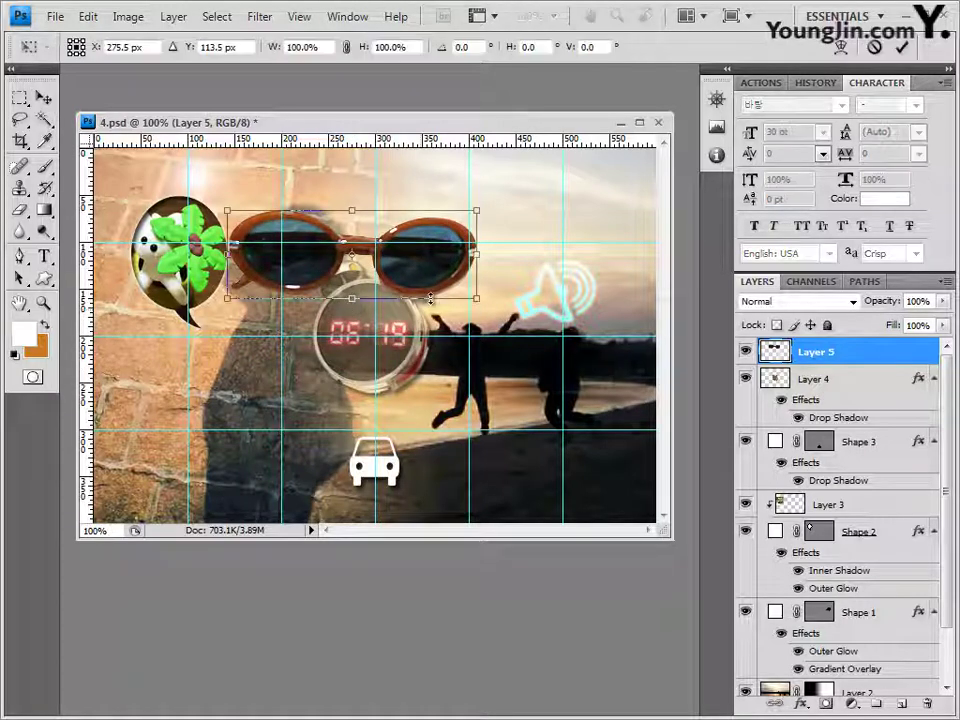
pyautogui.moveTo(478, 210); pyautogui.dragTo(370, 244)
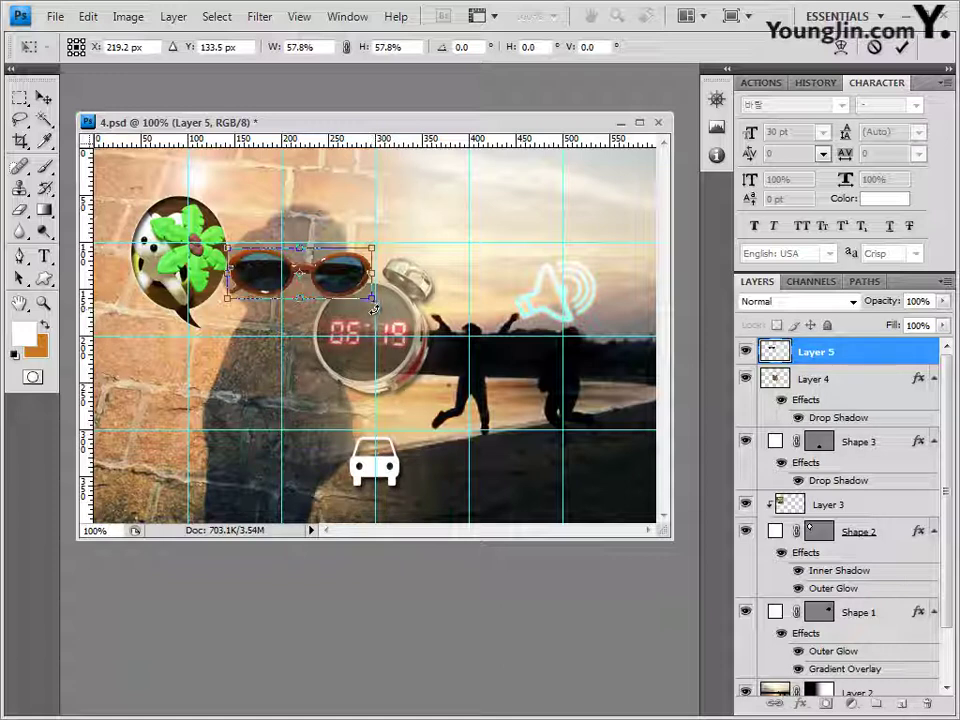
pyautogui.moveTo(368, 308); pyautogui.dragTo(351, 237)
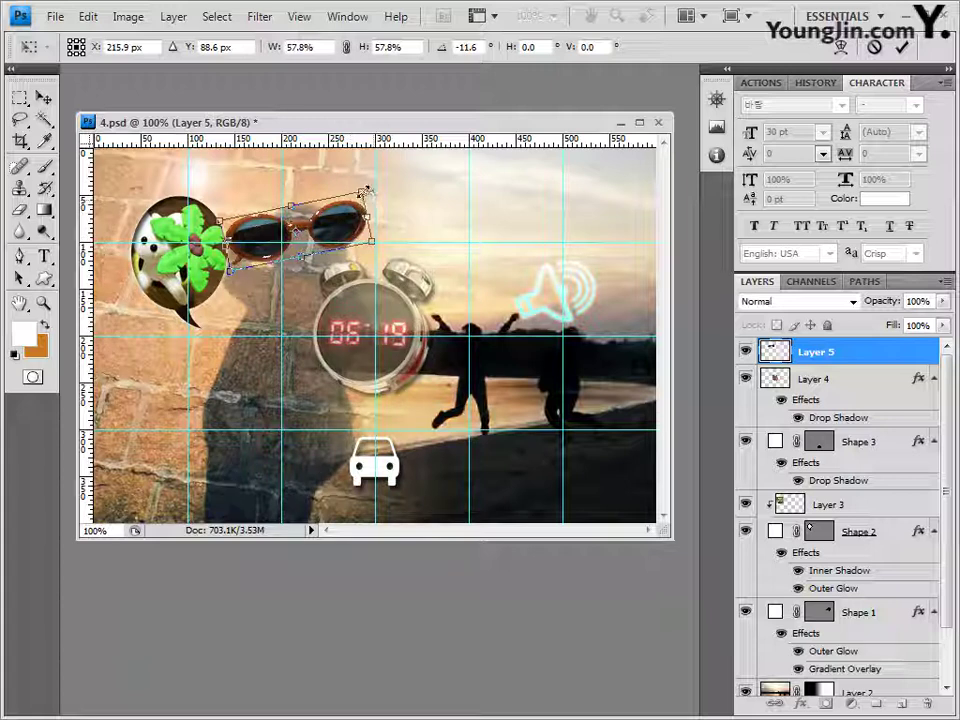
pyautogui.moveTo(366, 190)
pyautogui.mouseDown()
pyautogui.moveTo(342, 204)
pyautogui.moveTo(349, 191)
pyautogui.mouseUp()
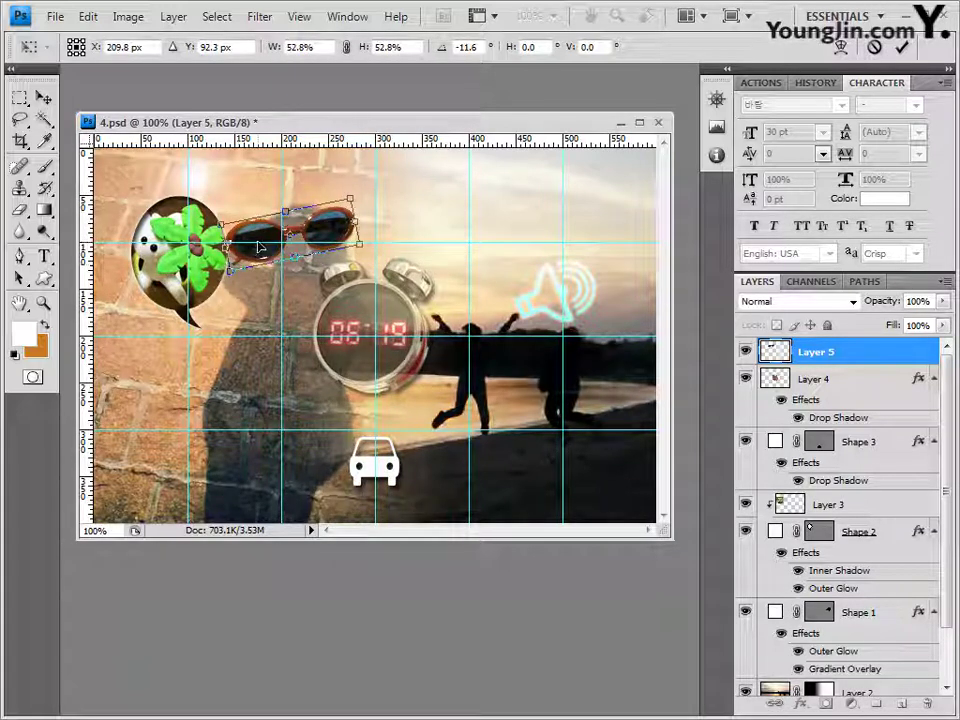
pyautogui.press('Left')
pyautogui.press('Left')
pyautogui.press('Left')
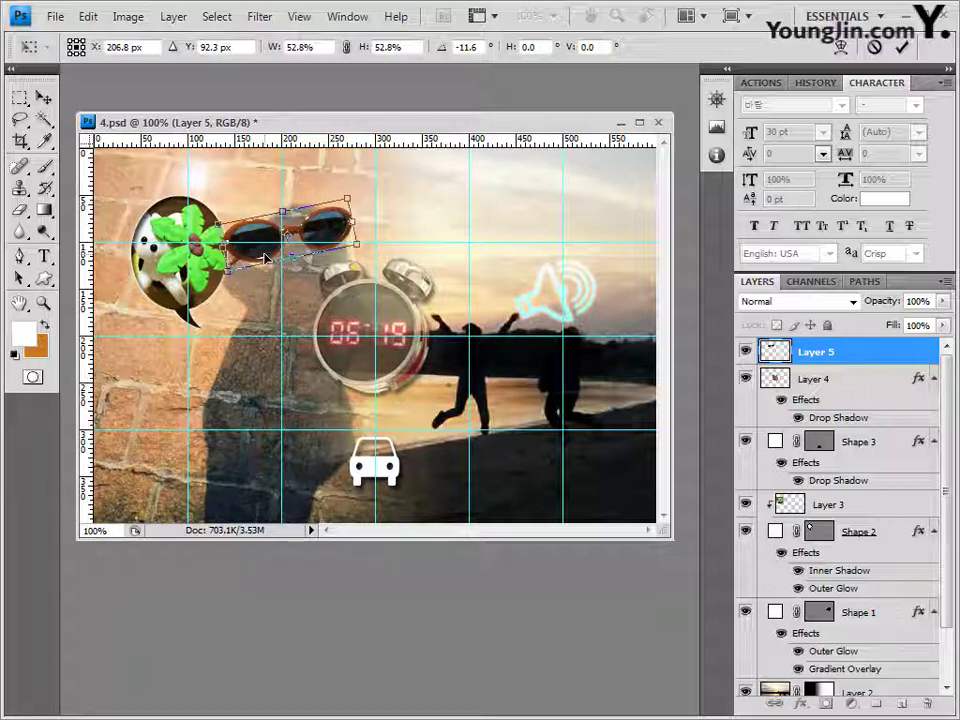
pyautogui.press('Return')
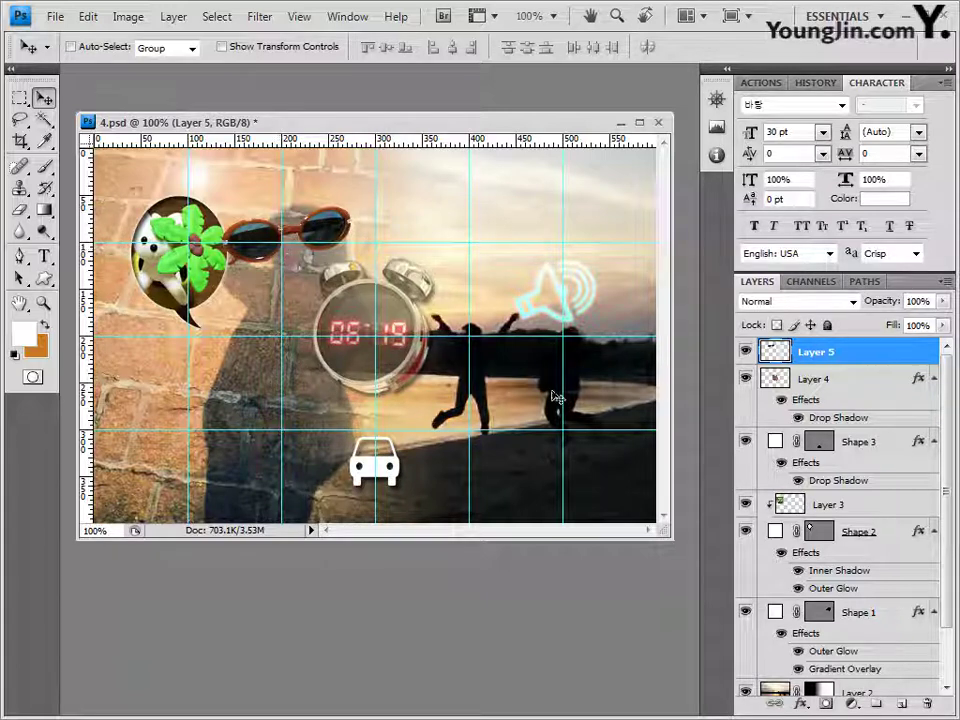
# Step: Add Outer Glow and Inner Shadow effects to the sunglasses layer and shift it slightly upward
pyautogui.click(801, 705)
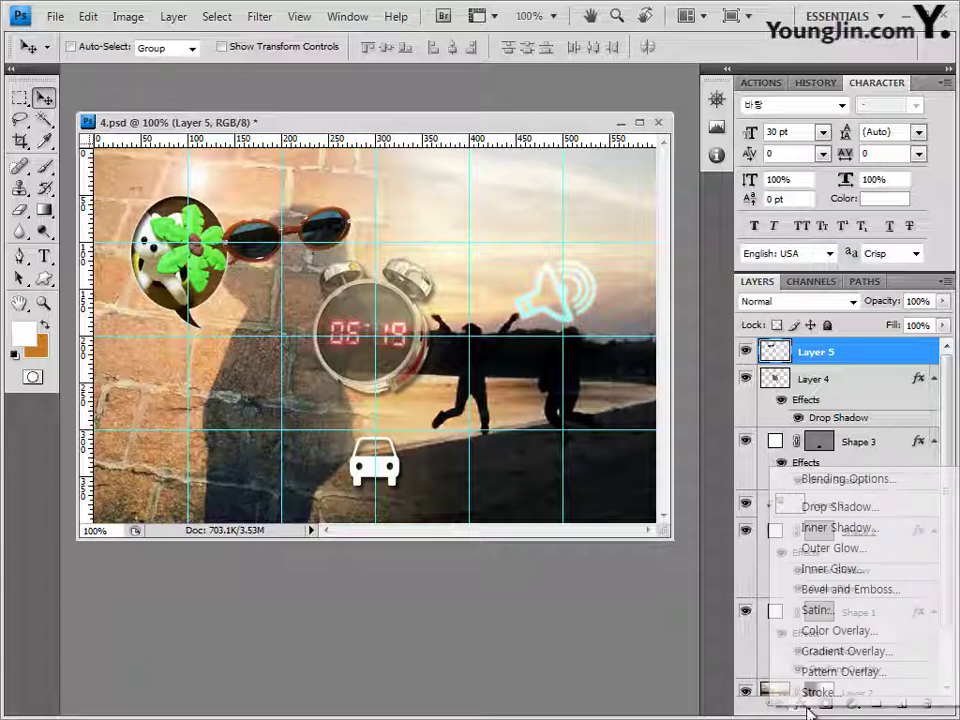
pyautogui.click(842, 549)
pyautogui.click(373, 352)
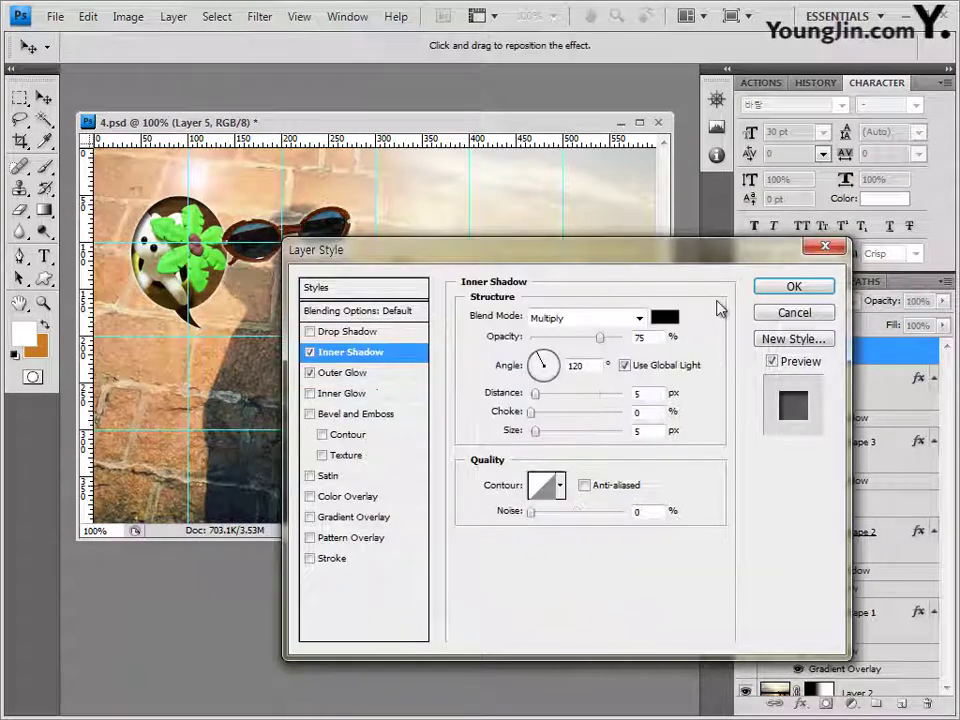
pyautogui.click(788, 290)
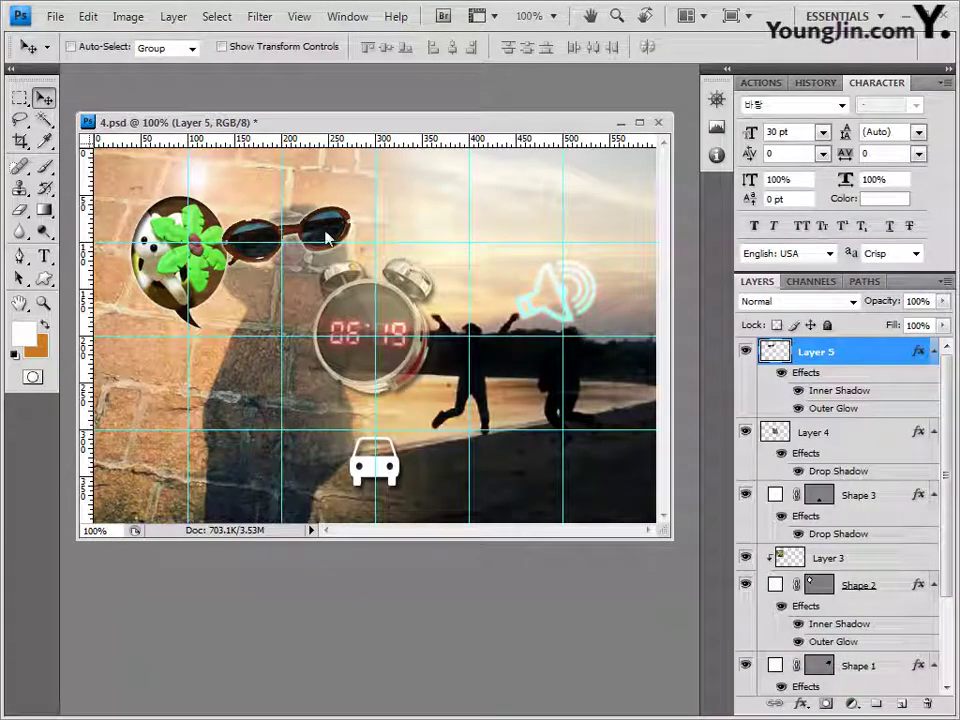
pyautogui.moveTo(328, 243); pyautogui.dragTo(333, 196)
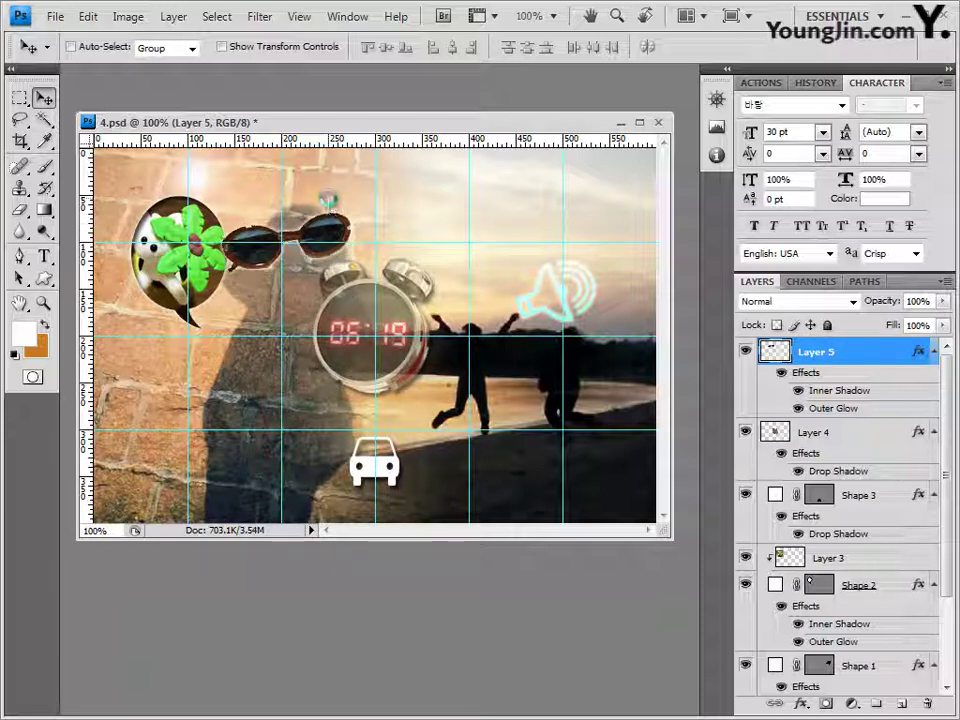
pyautogui.click(44, 256)
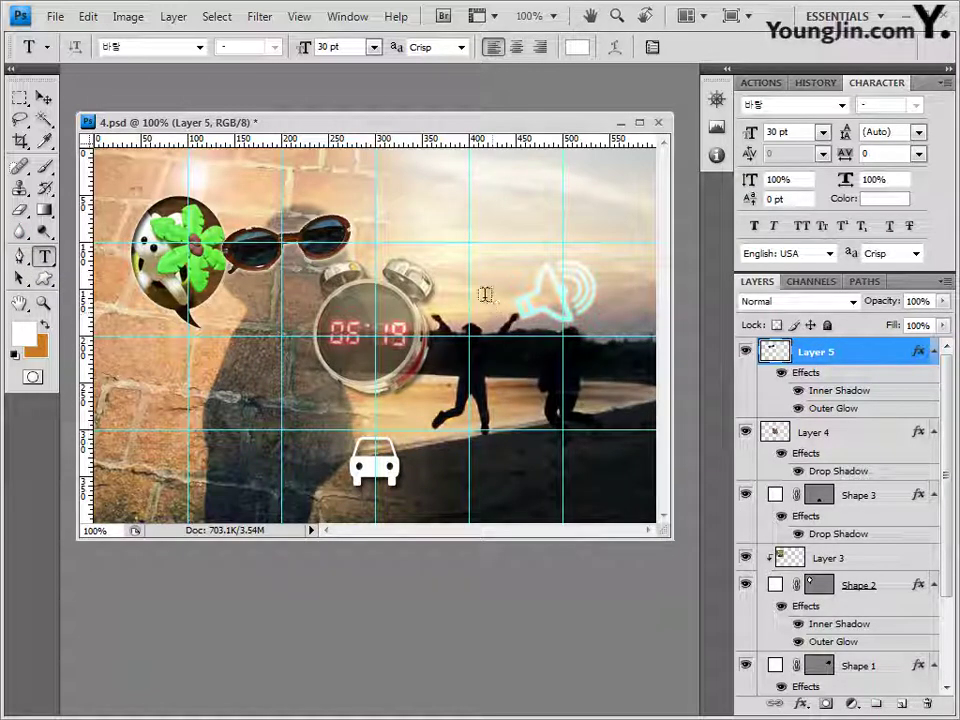
# Step: Set the text colour to pink ff0099
pyautogui.click(437, 261)
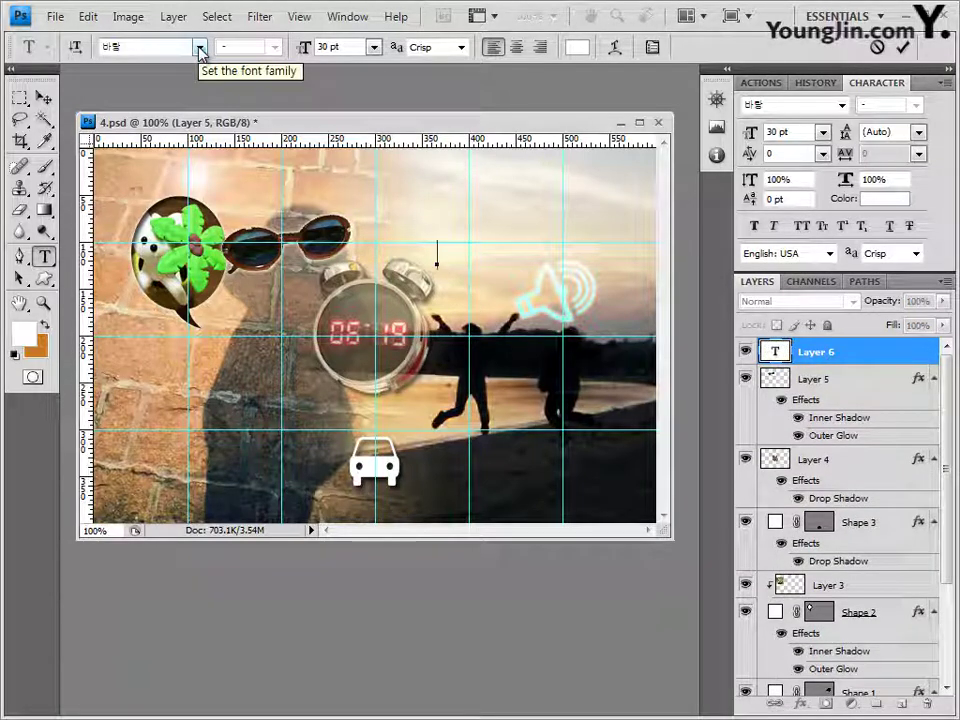
pyautogui.click(330, 47)
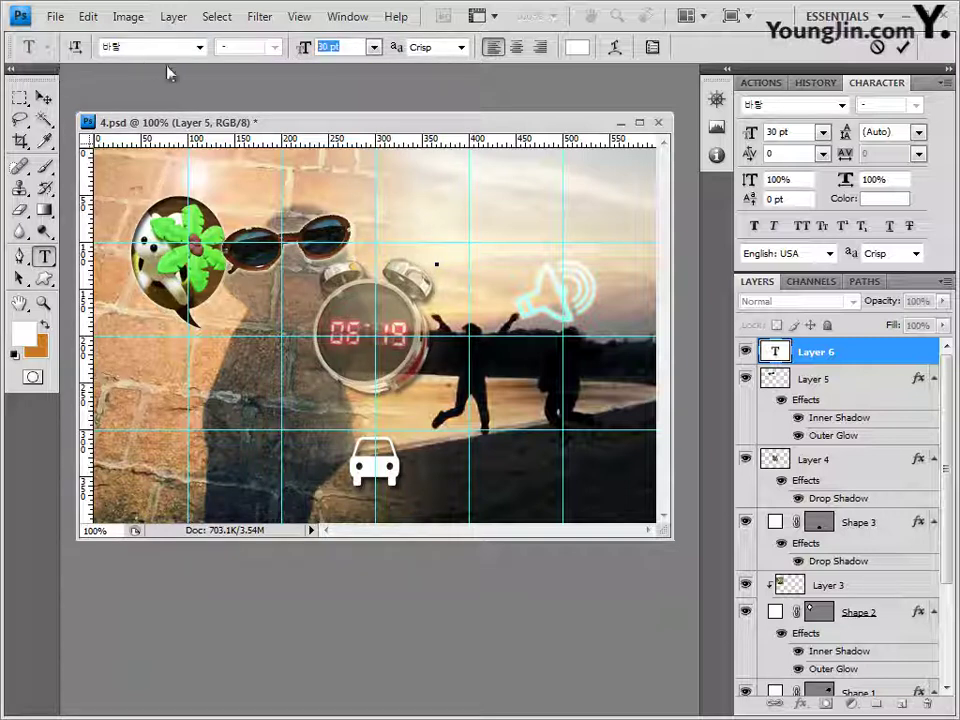
pyautogui.click(577, 47)
pyautogui.moveTo(527, 517); pyautogui.dragTo(409, 516)
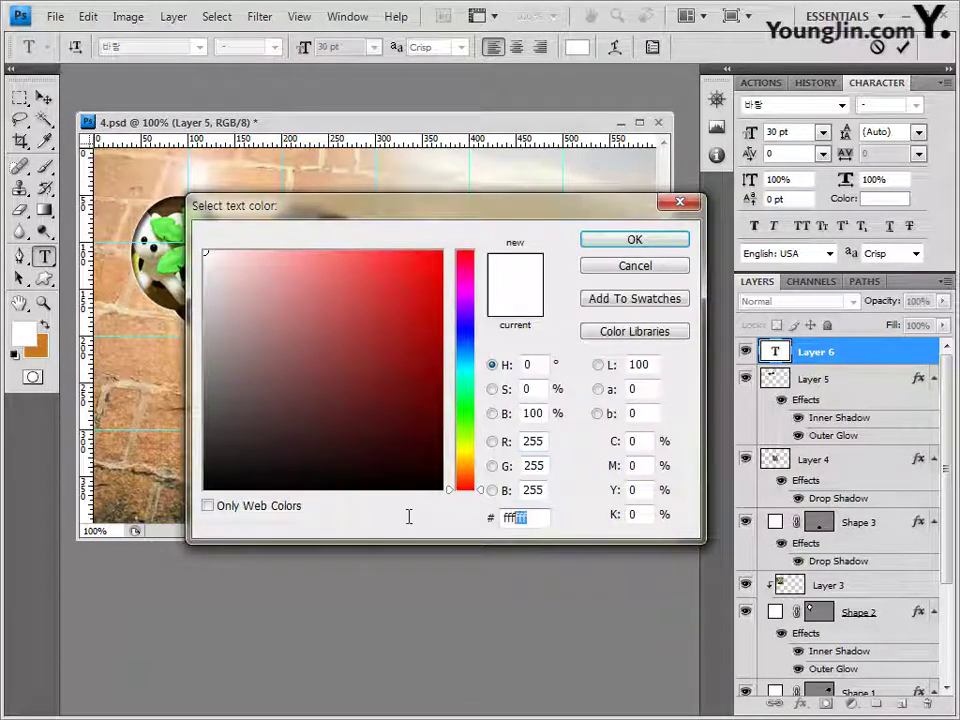
pyautogui.write('ff0')
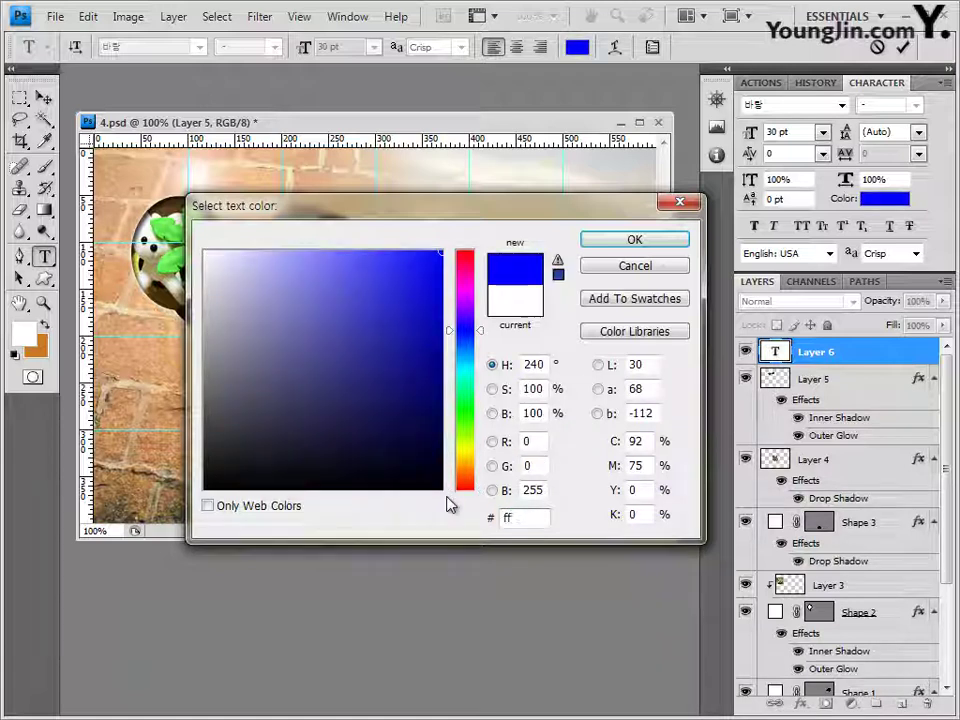
pyautogui.write('099')
pyautogui.press('Return')
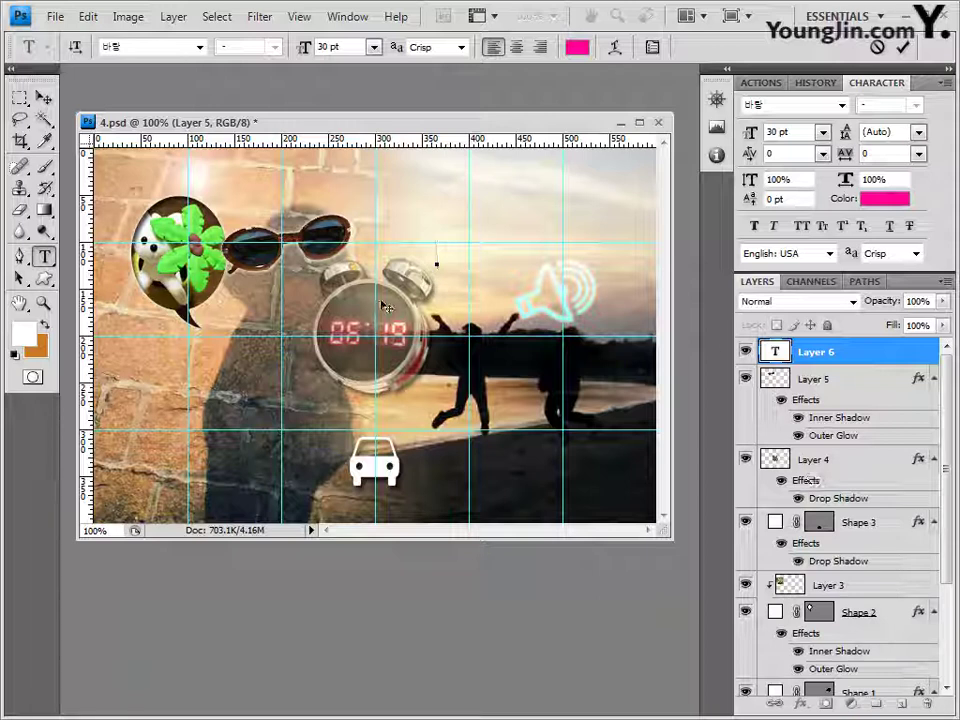
# Step: Type the caption '마음의 비타민' above the megaphone icon and commit it
pyautogui.click(437, 255)
pyautogui.write('마음의 비타민')
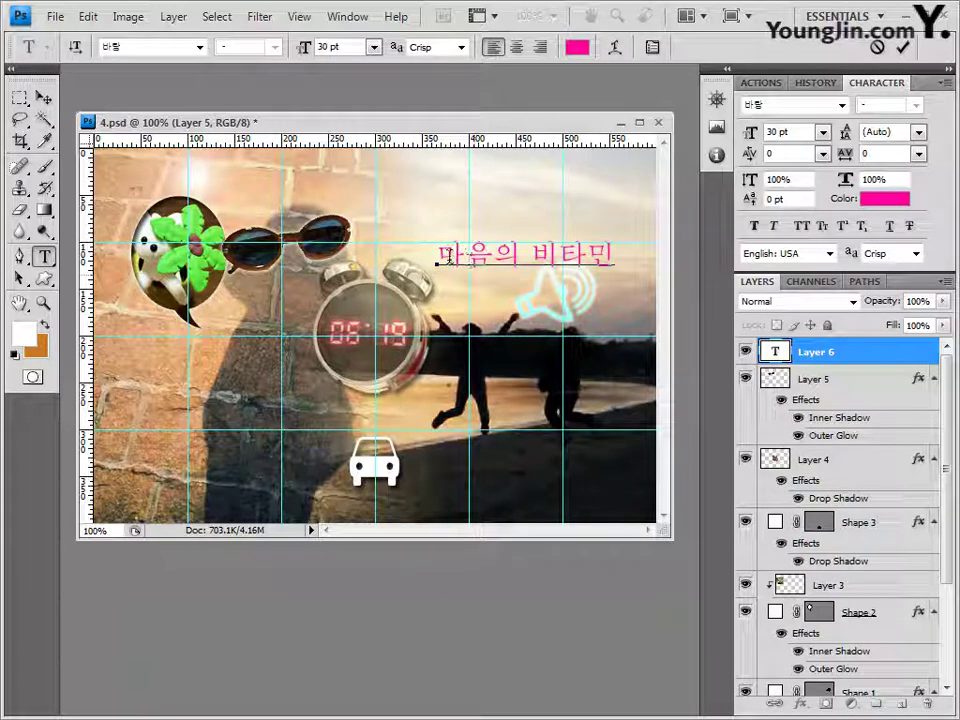
pyautogui.click(858, 357)
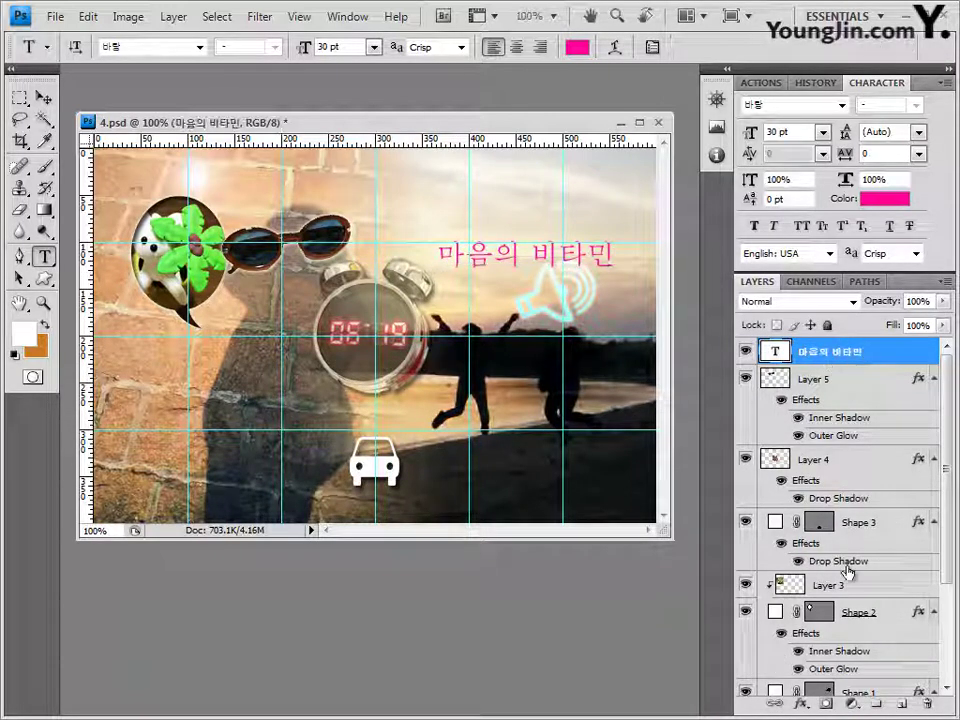
pyautogui.click(800, 704)
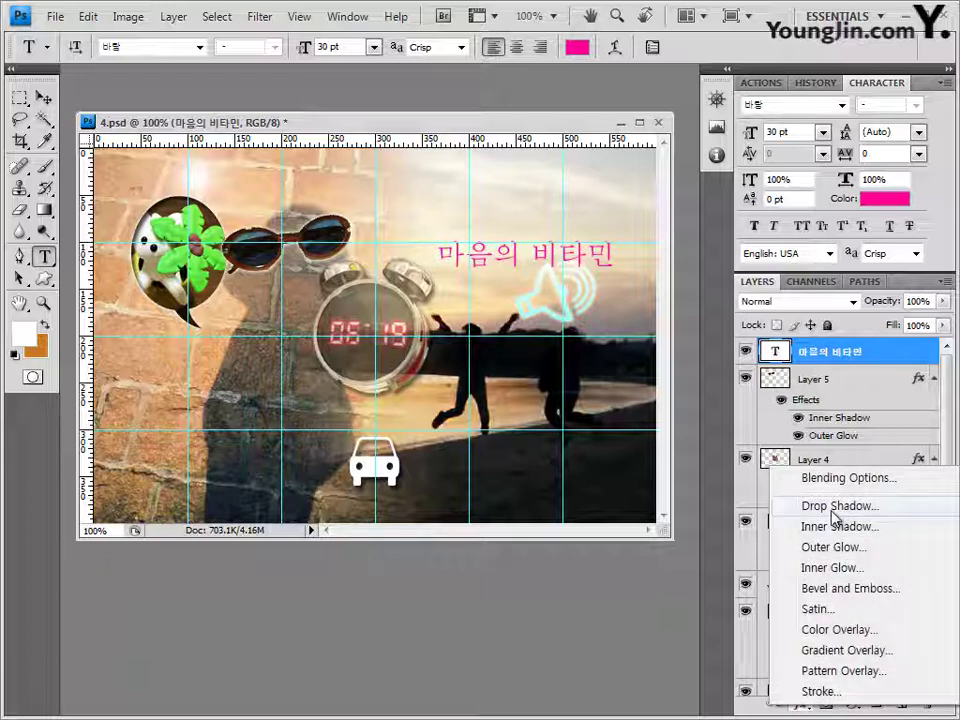
# Step: Add a drop shadow and a 2 px white (ffffff) stroke to the '마음의 비타민' caption
pyautogui.click(832, 510)
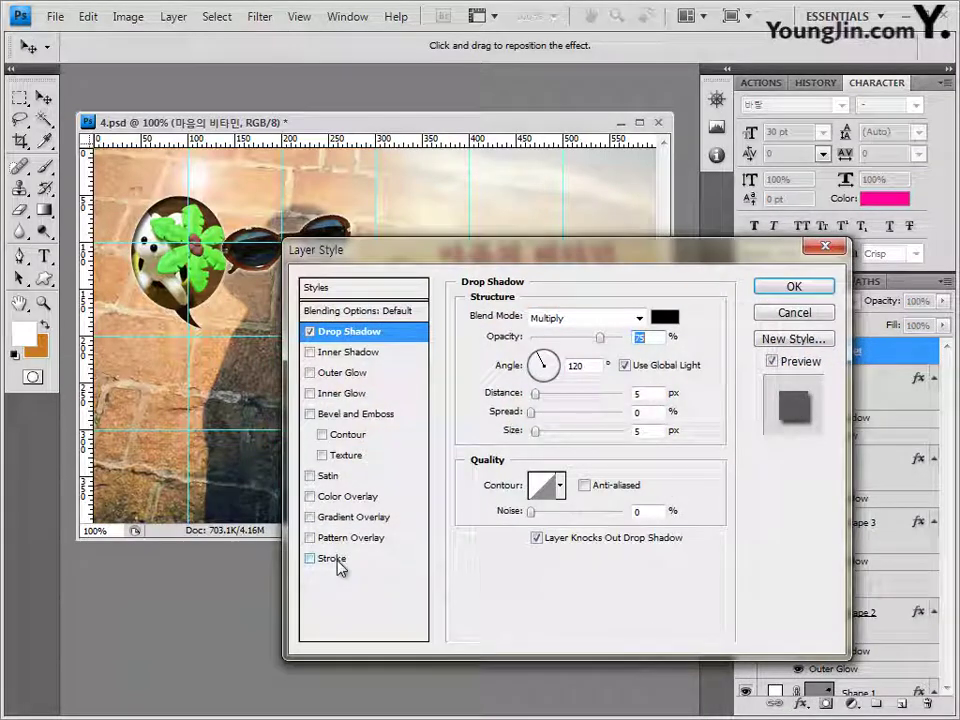
pyautogui.click(338, 559)
pyautogui.doubleClick(639, 315)
pyautogui.write('2')
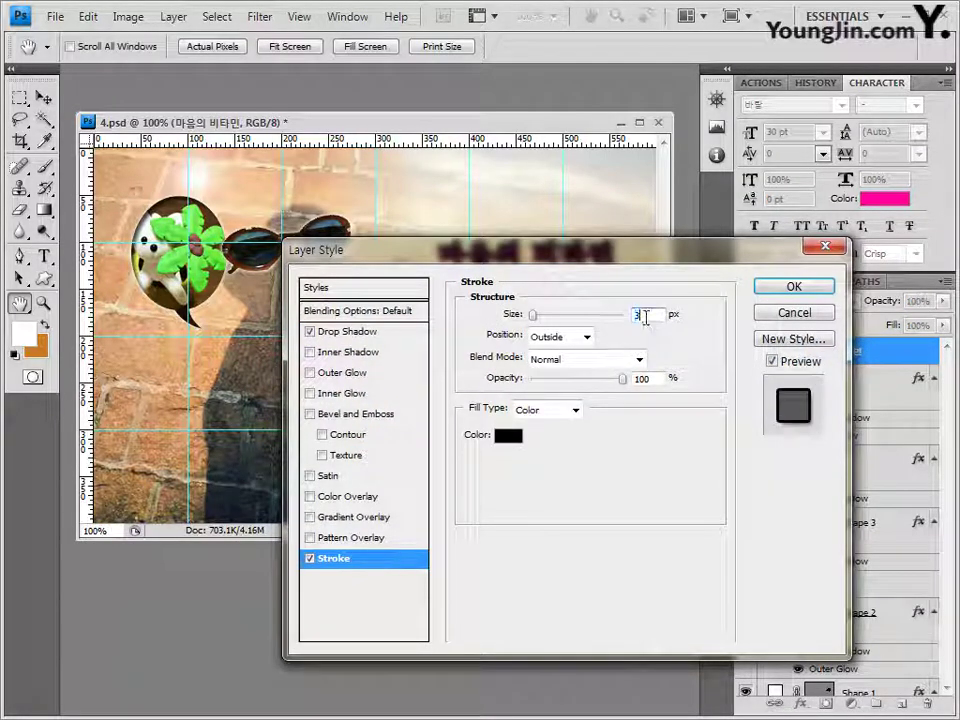
pyautogui.click(508, 436)
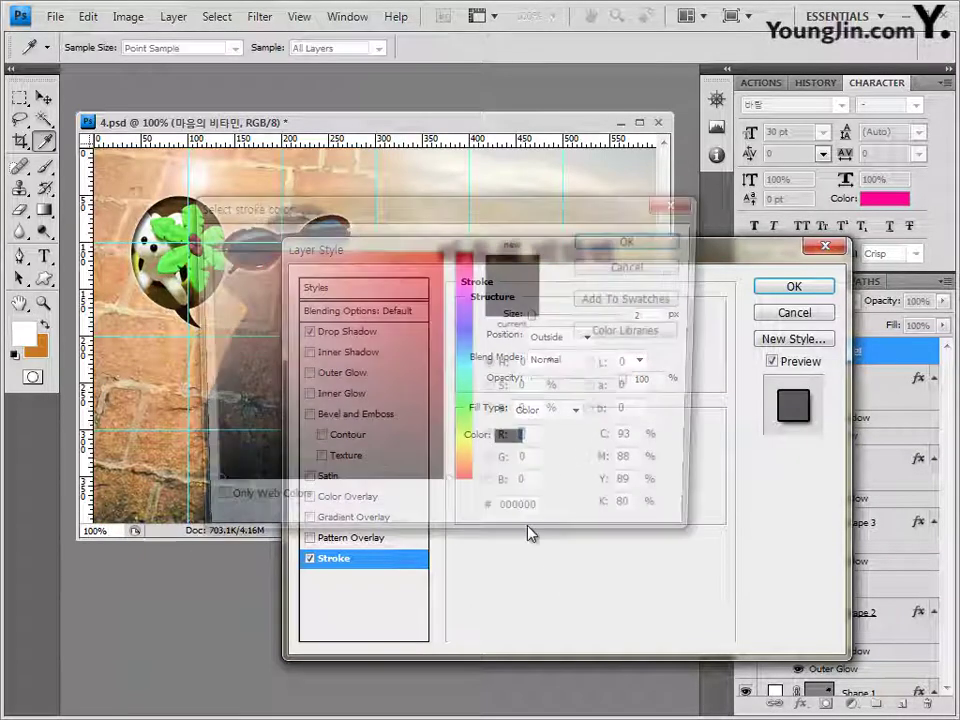
pyautogui.write('ffffff')
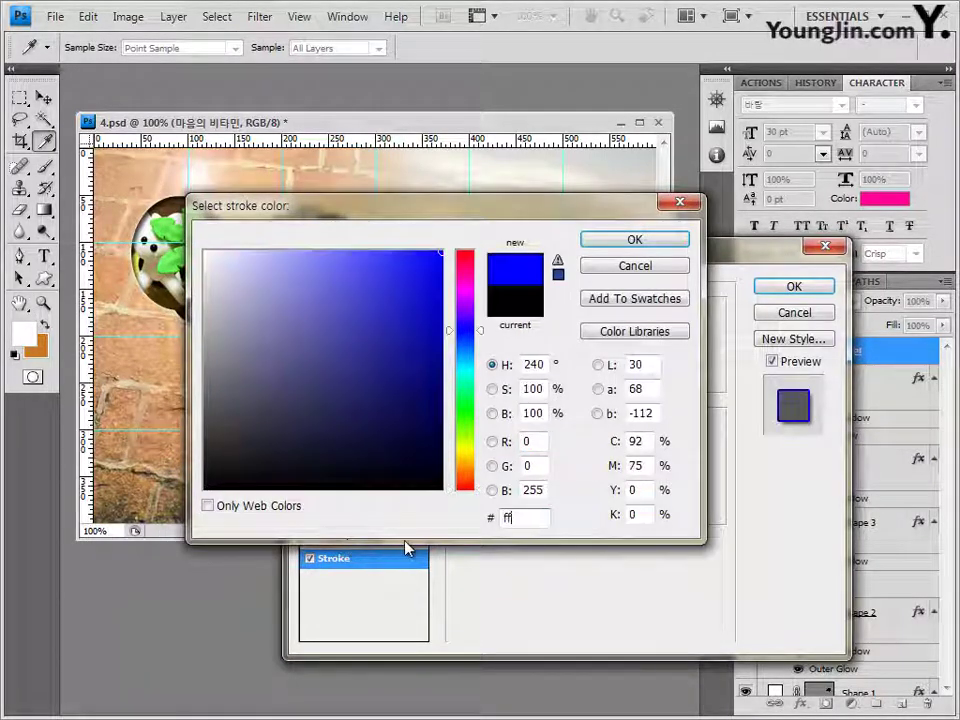
pyautogui.click(636, 243)
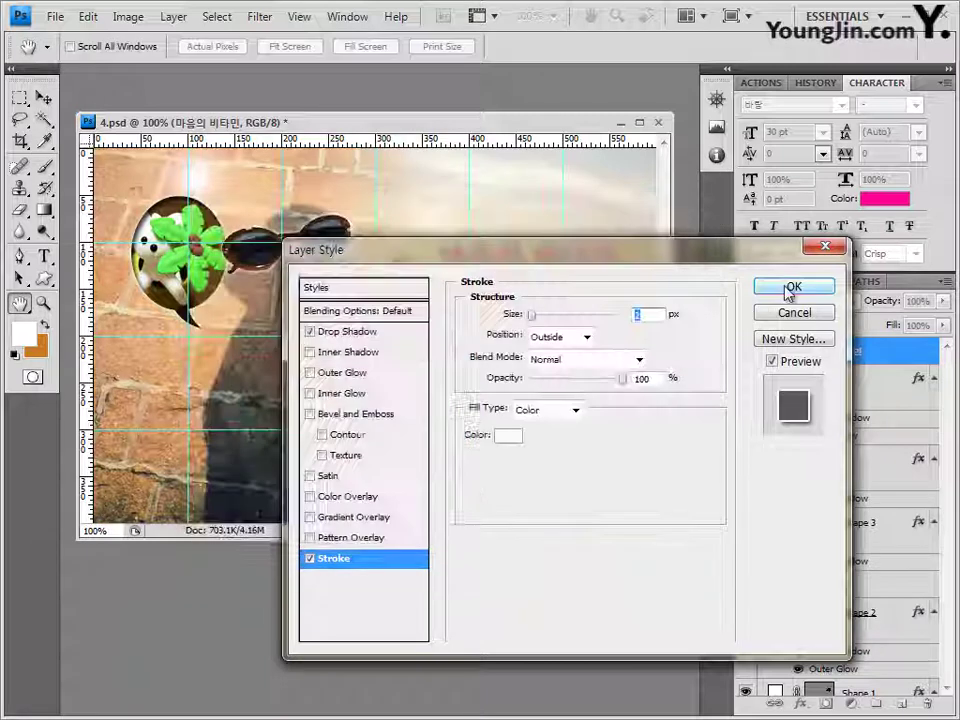
pyautogui.click(794, 287)
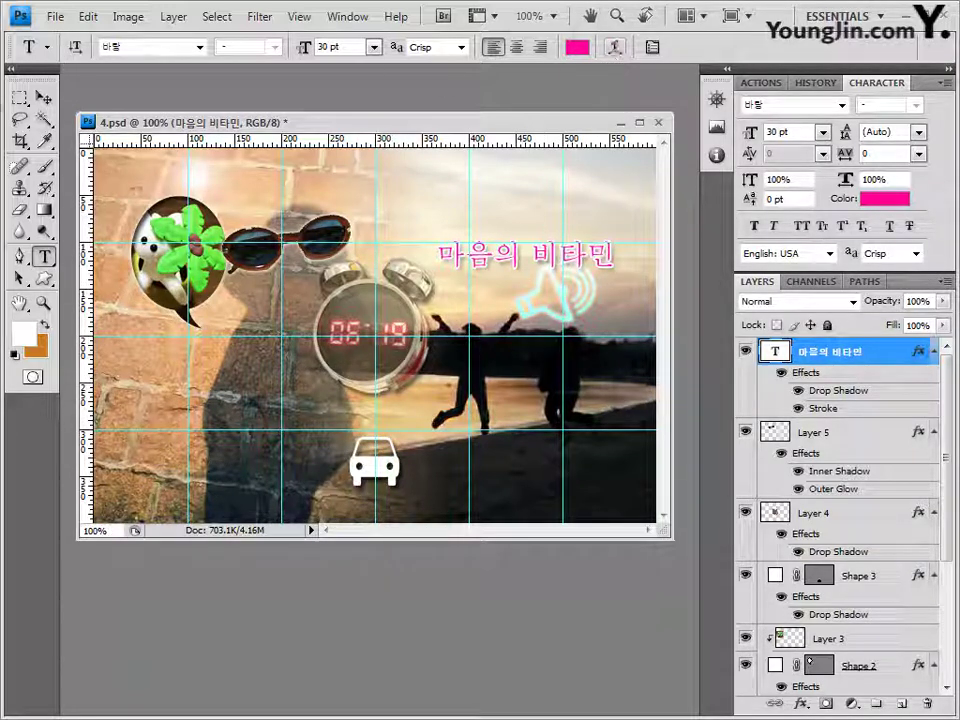
# Step: Rotate the caption to about -22.3° and shift it slightly up and left
pyautogui.click(43, 97)
pyautogui.hotkey('ctrl', 't')
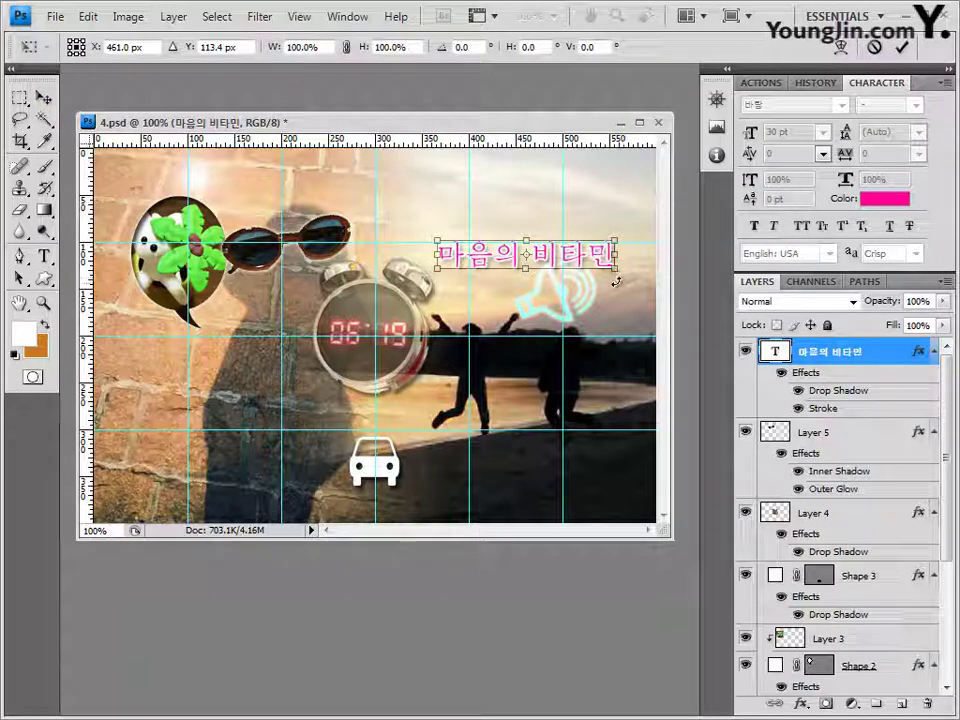
pyautogui.moveTo(624, 278); pyautogui.dragTo(624, 240)
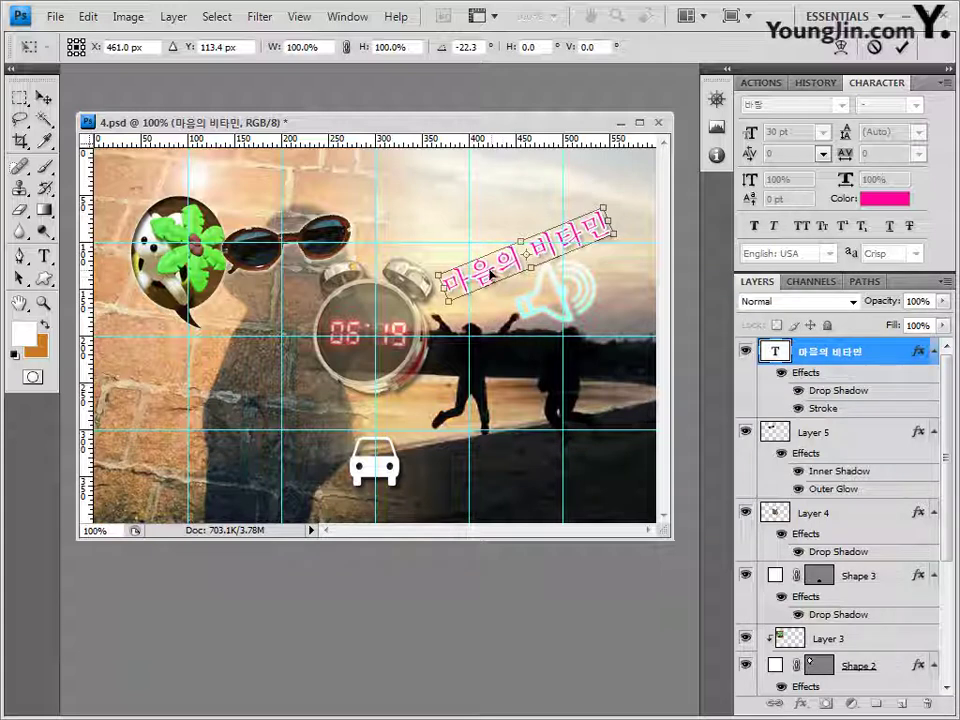
pyautogui.moveTo(501, 283); pyautogui.dragTo(481, 259)
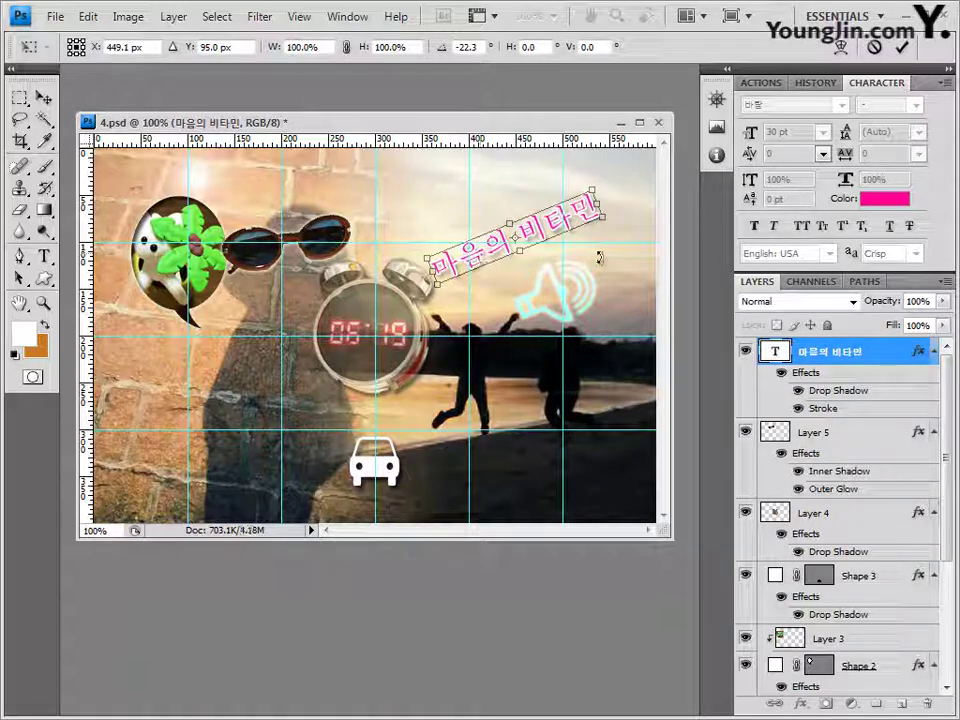
pyautogui.press('Return')
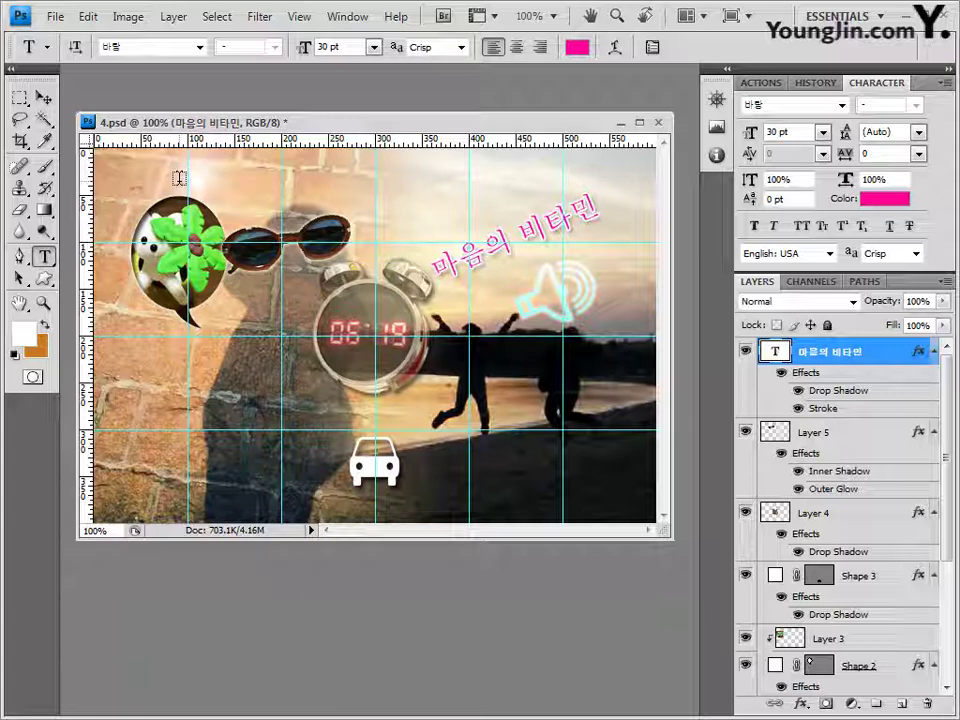
# Step: Start a title text line above the flower in Times New Roman at 72 pt
pyautogui.click(177, 182)
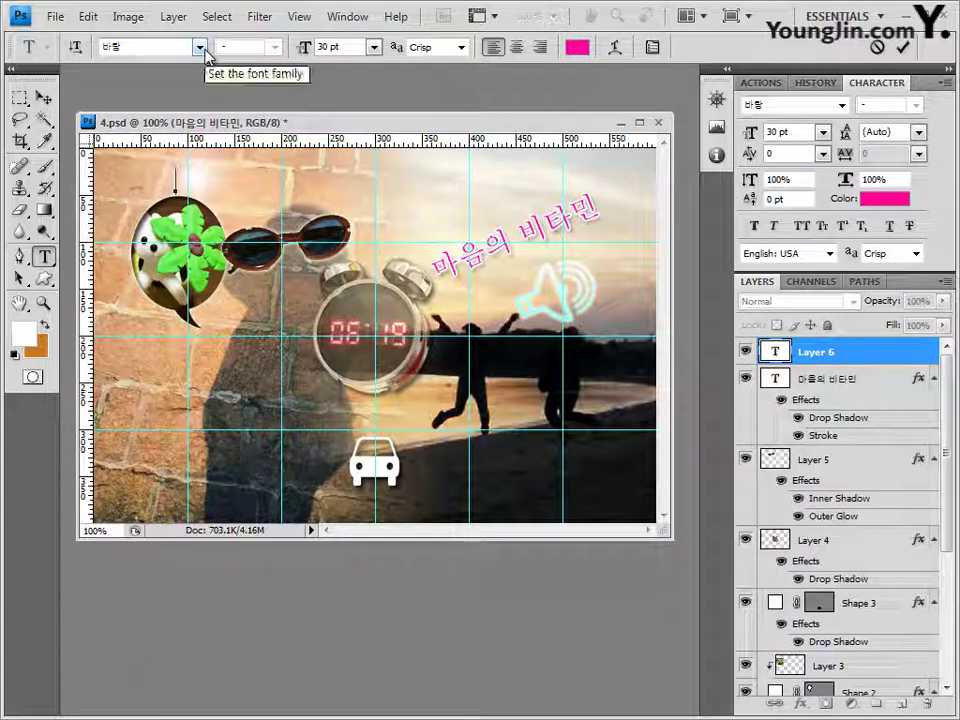
pyautogui.click(200, 48)
pyautogui.moveTo(396, 214); pyautogui.dragTo(388, 572)
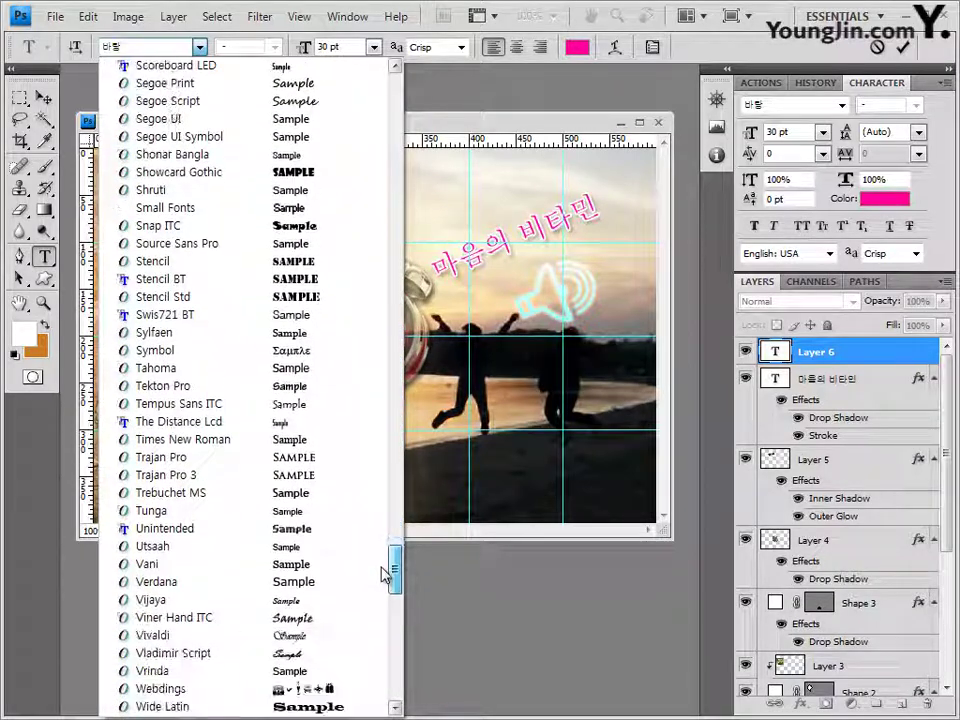
pyautogui.click(266, 435)
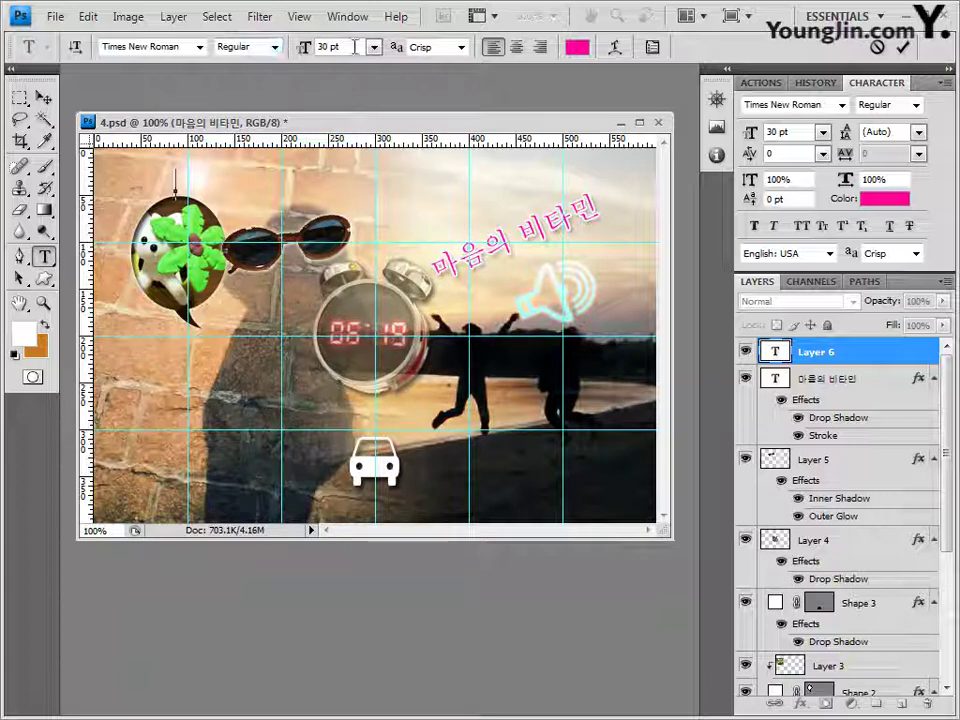
pyautogui.press('Tab')
pyautogui.write('72')
pyautogui.press('Return')
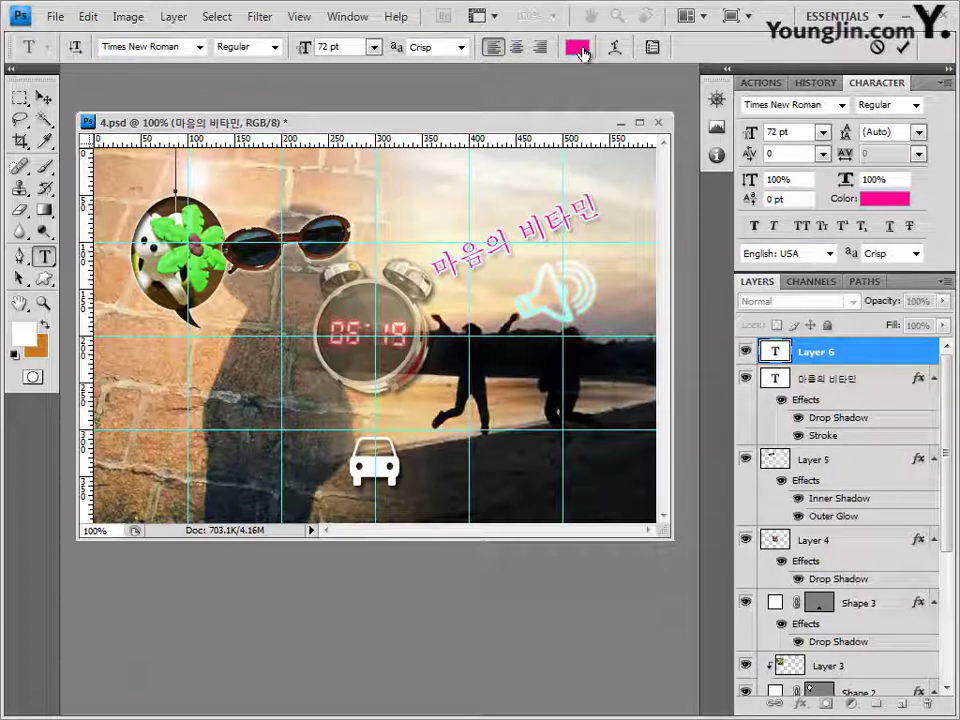
# Step: Set the text colour to dark blue and paste in 'RELAXATION' as the title
pyautogui.click(578, 49)
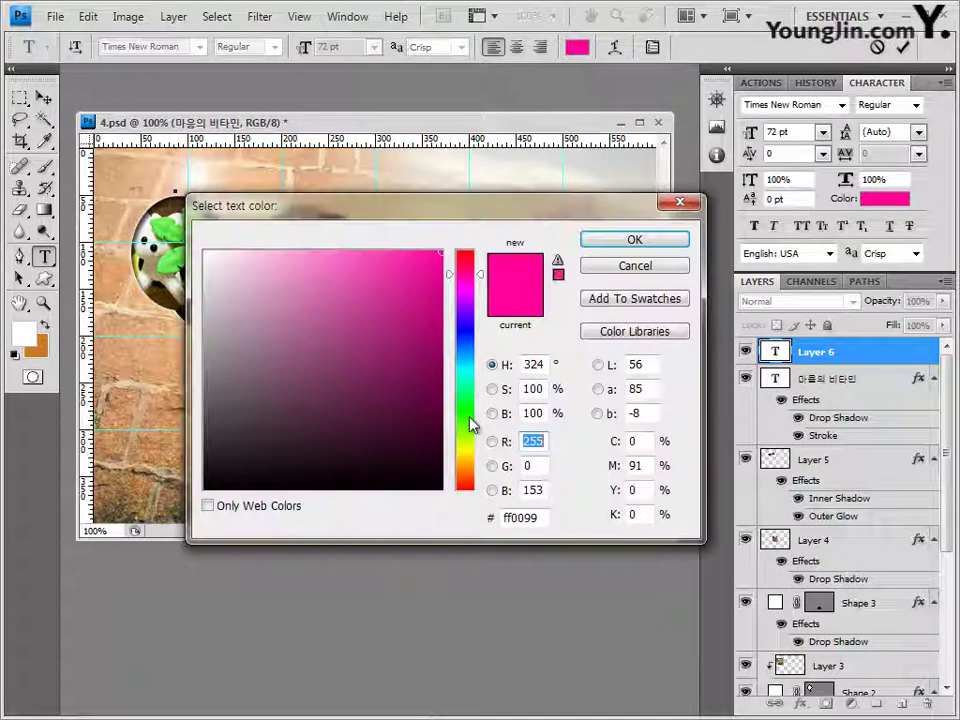
pyautogui.moveTo(523, 519); pyautogui.dragTo(369, 525)
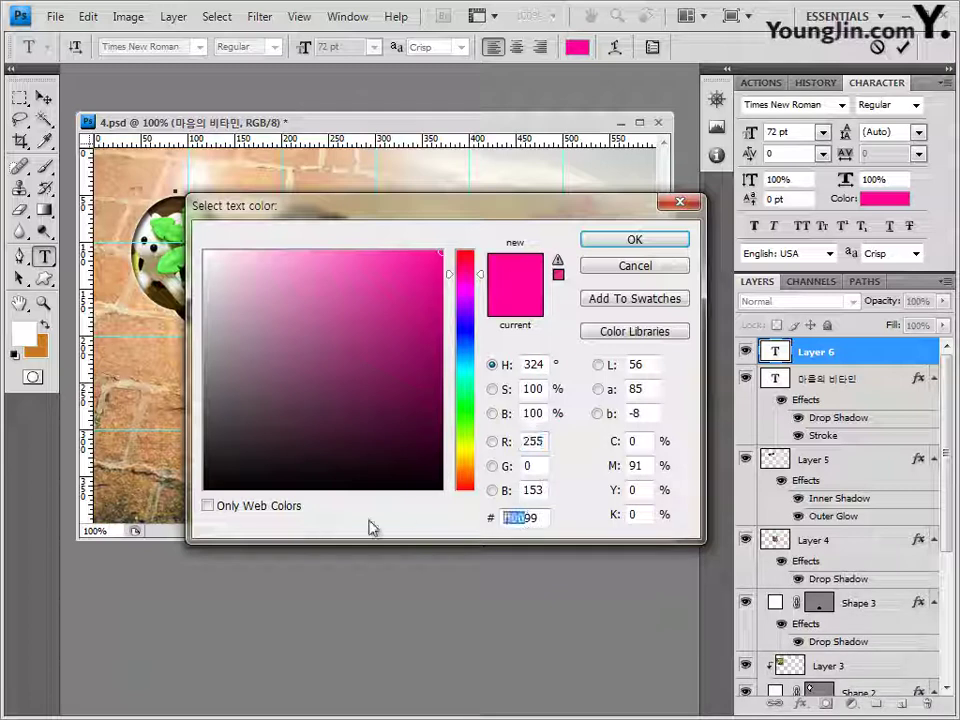
pyautogui.write('0333')
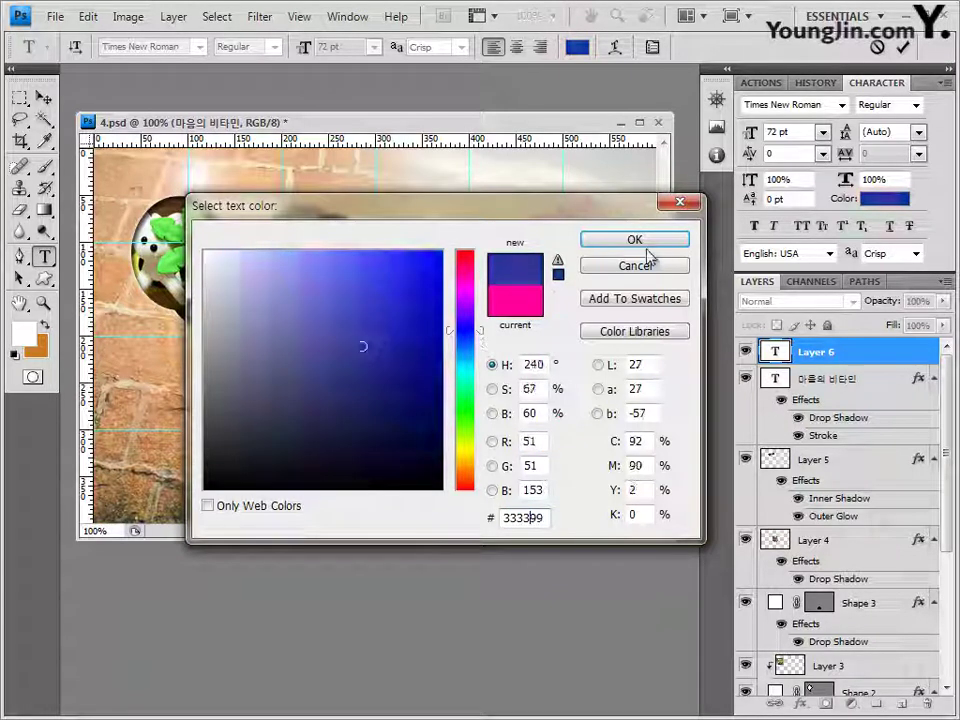
pyautogui.click(645, 243)
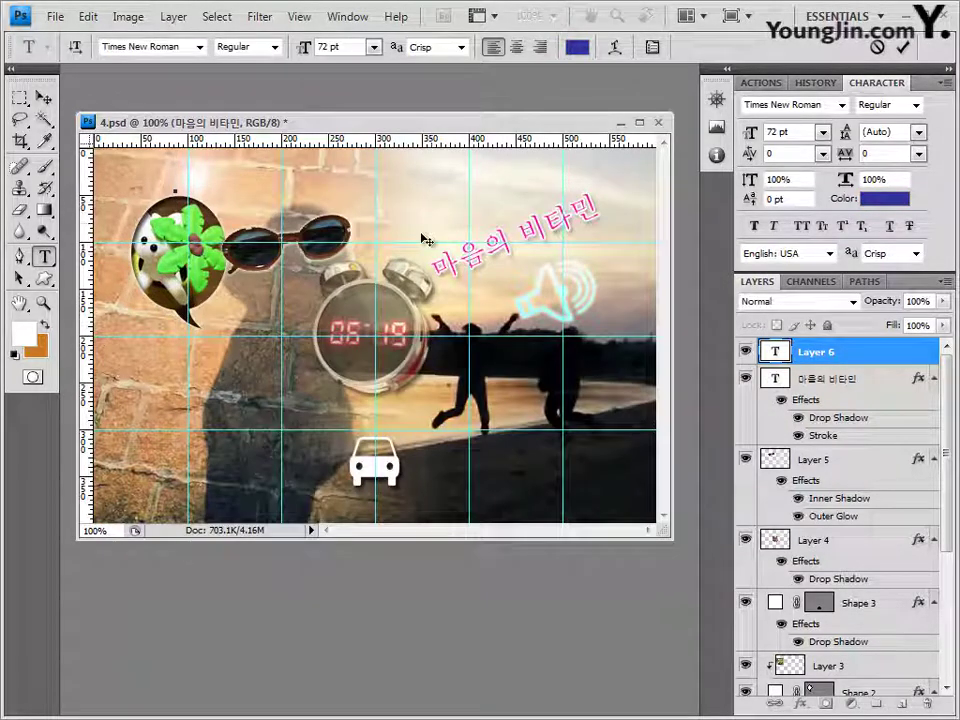
pyautogui.write('RELAXATION')
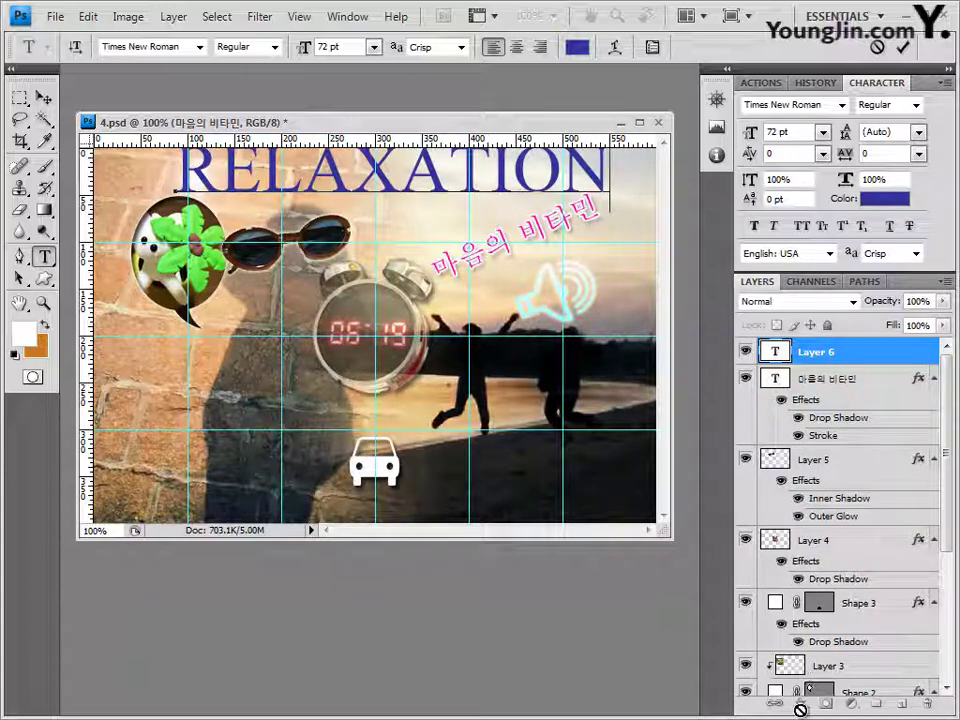
pyautogui.click(836, 352)
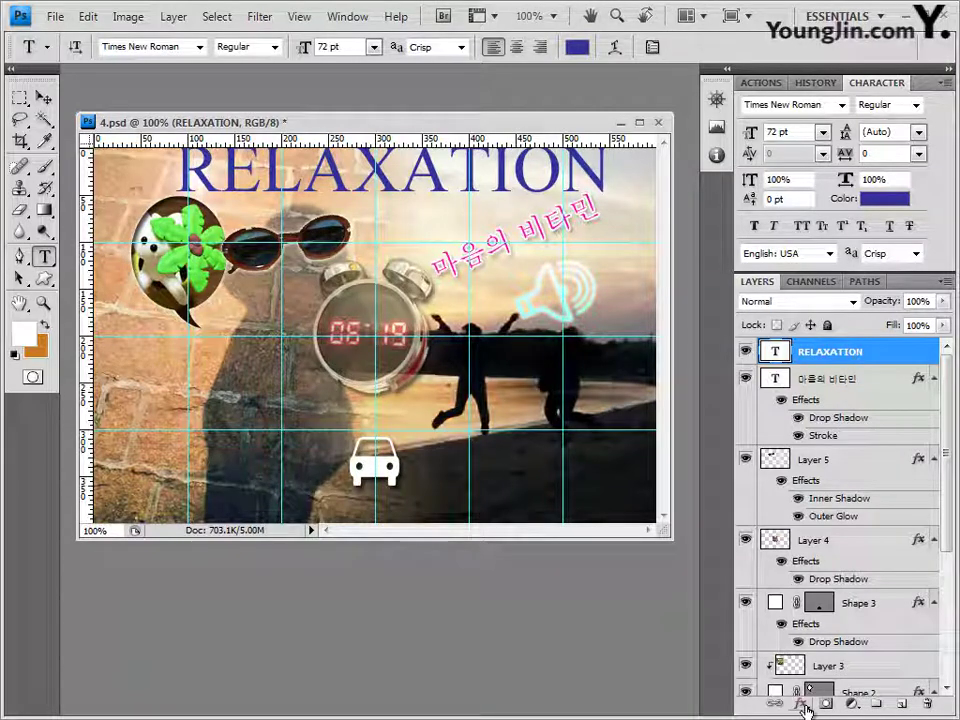
# Step: Add a drop shadow and a white (ffffff) stroke outline to the RELAXATION title
pyautogui.click(803, 705)
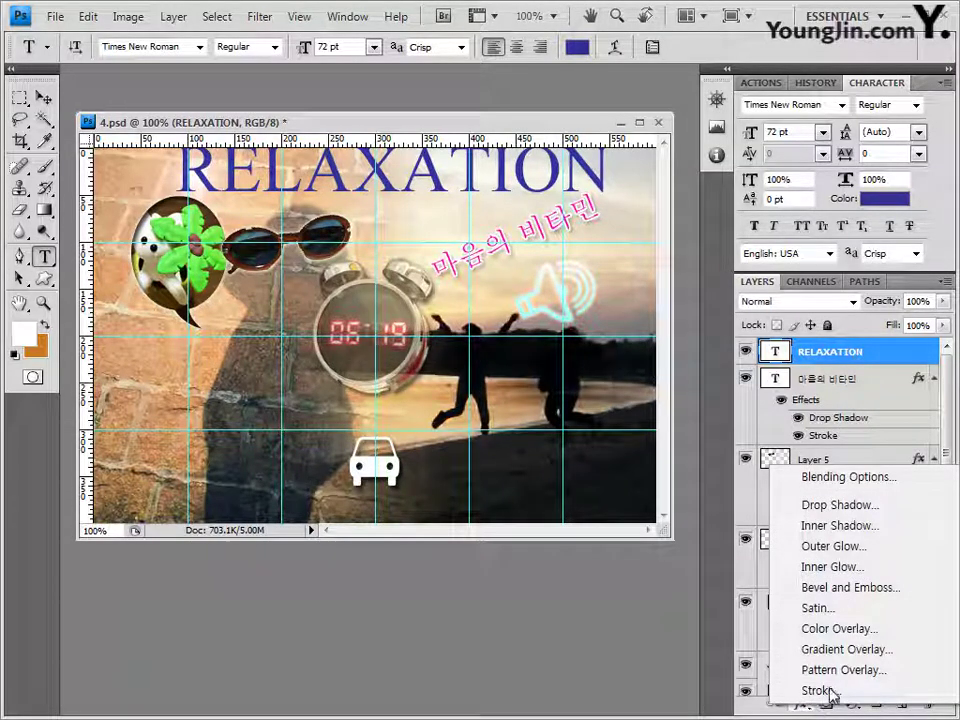
pyautogui.click(846, 507)
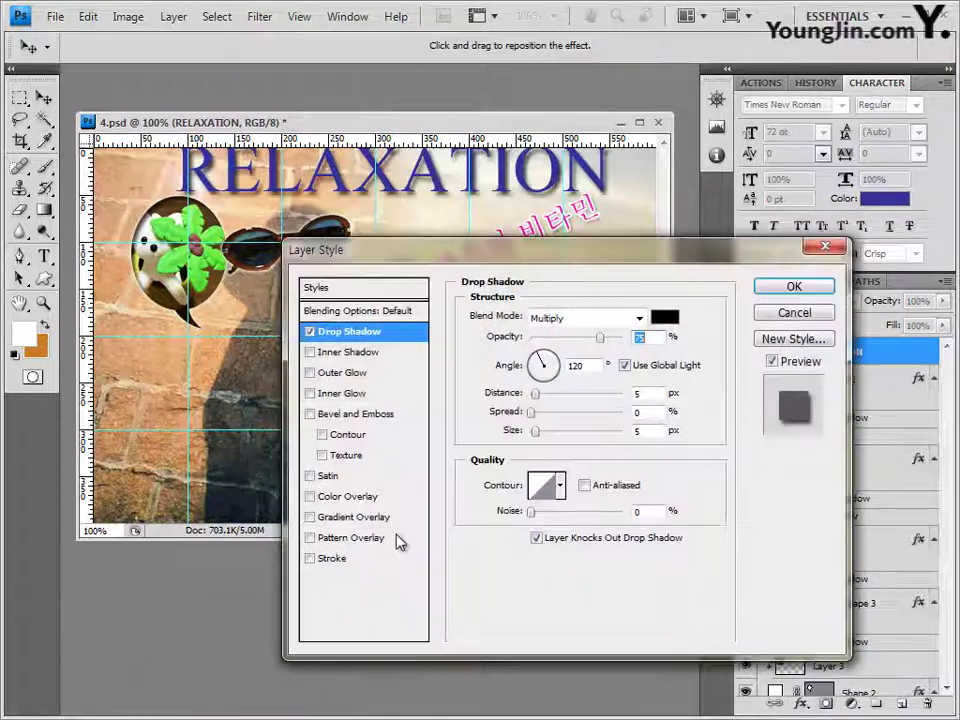
pyautogui.click(345, 559)
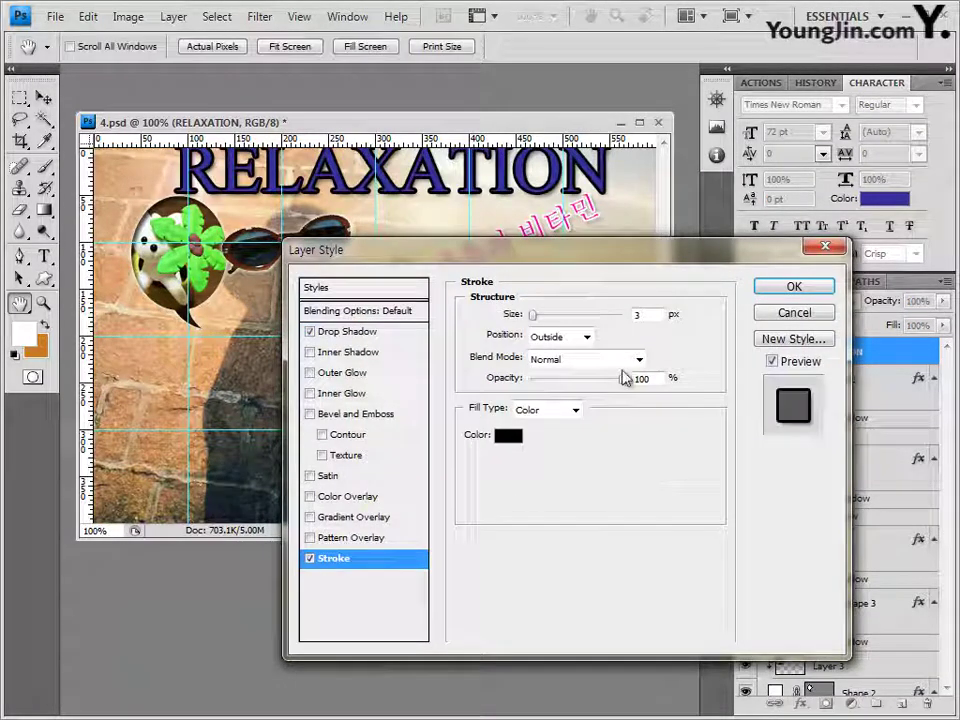
pyautogui.click(533, 315)
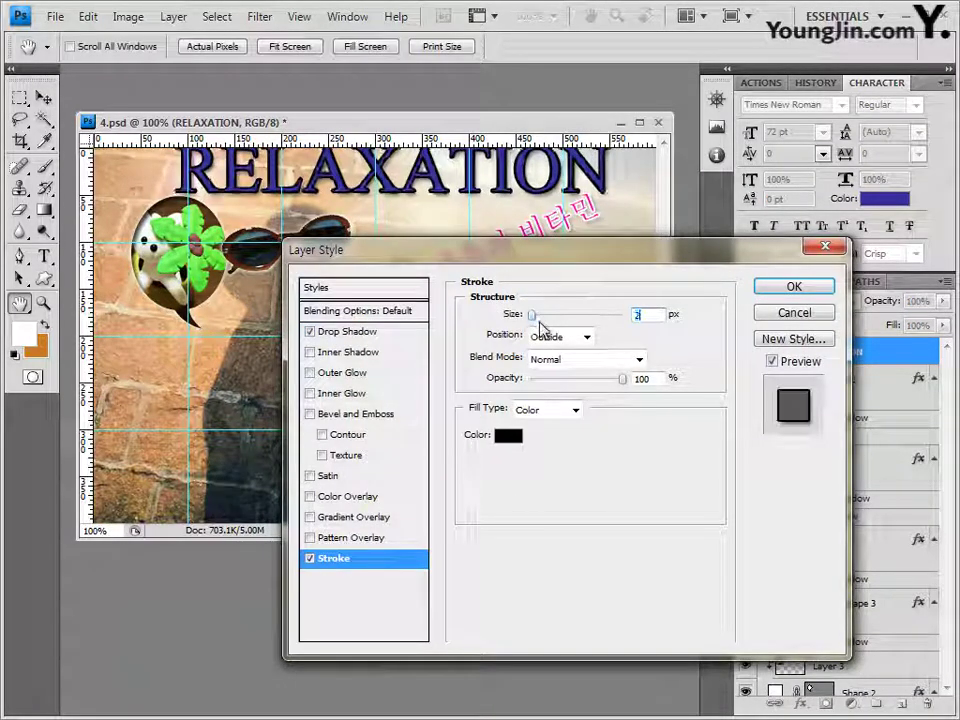
pyautogui.click(508, 436)
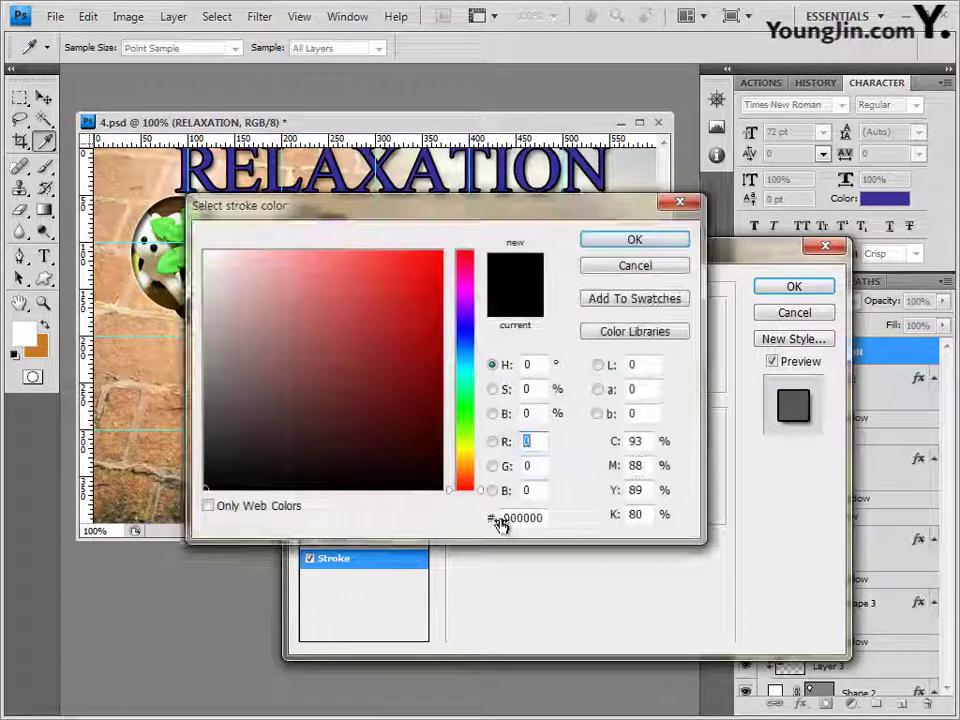
pyautogui.doubleClick(540, 517)
pyautogui.write('ffffff')
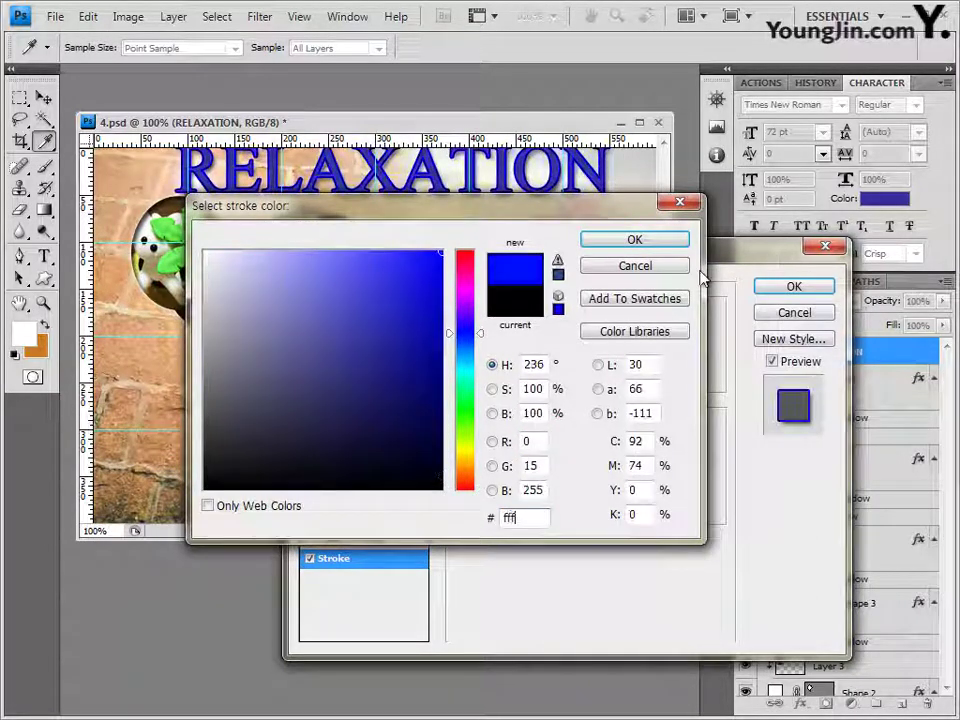
pyautogui.click(665, 242)
pyautogui.click(791, 289)
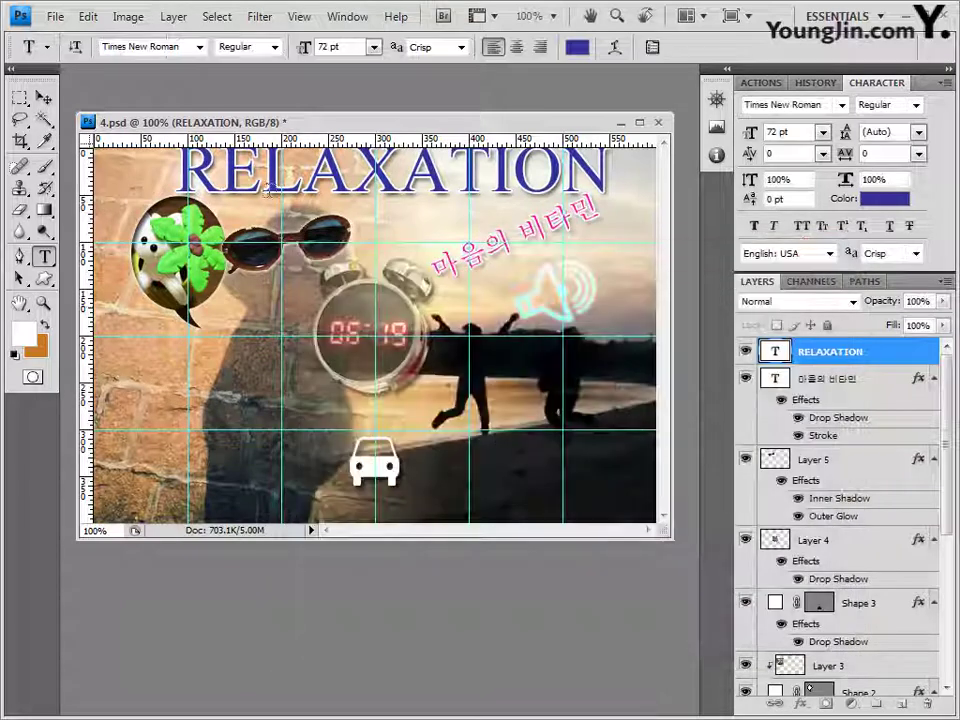
# Step: Nudge the RELAXATION title slightly left and down with the Move tool
pyautogui.click(43, 97)
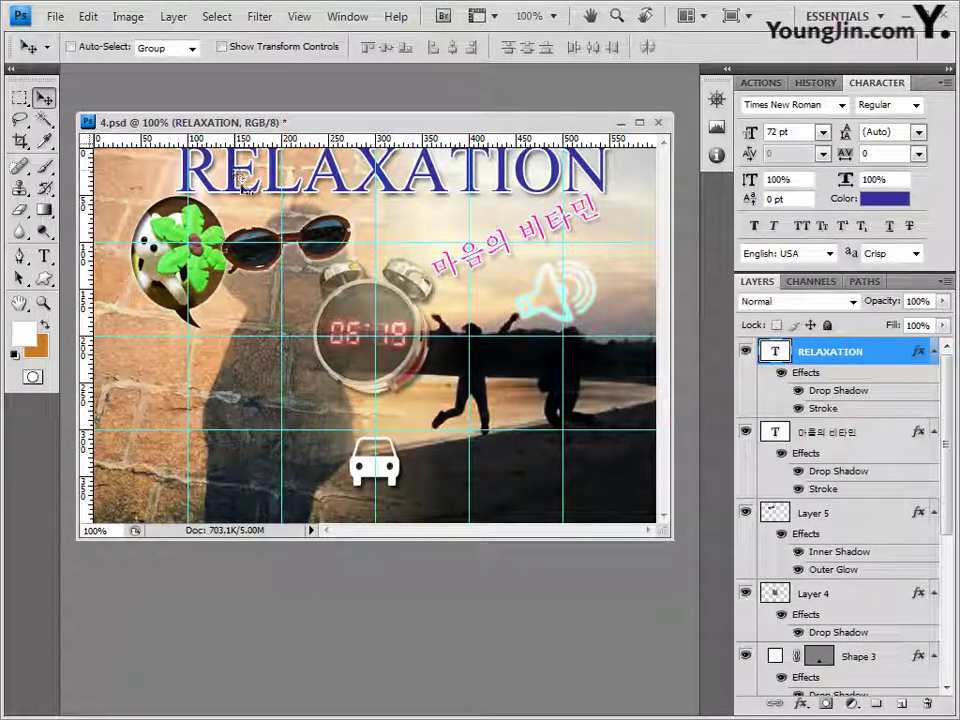
pyautogui.moveTo(239, 176); pyautogui.dragTo(214, 193)
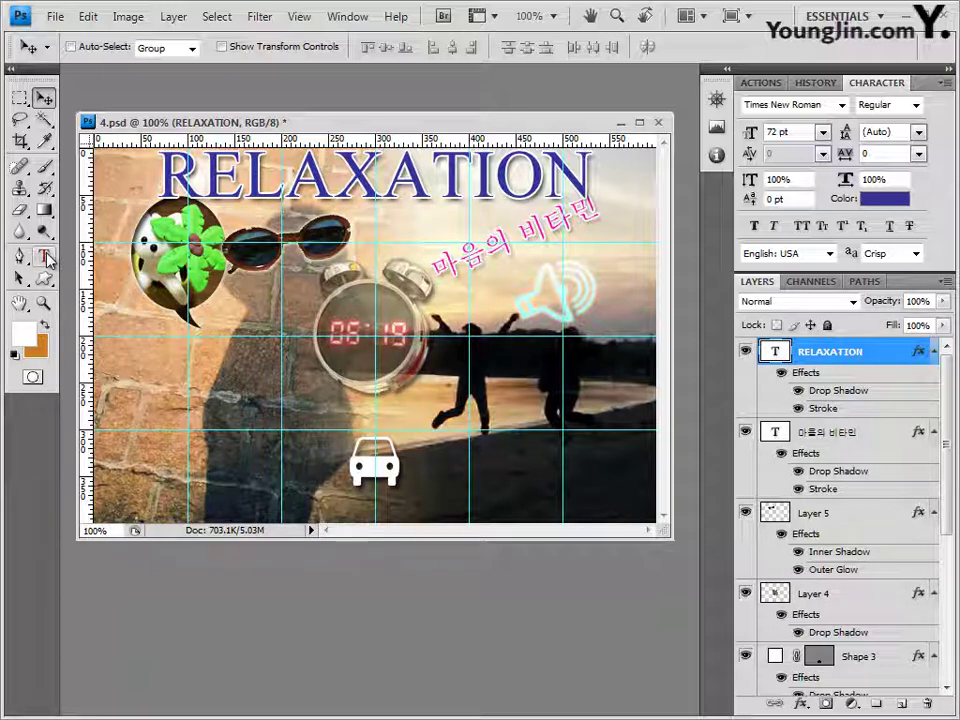
pyautogui.click(45, 258)
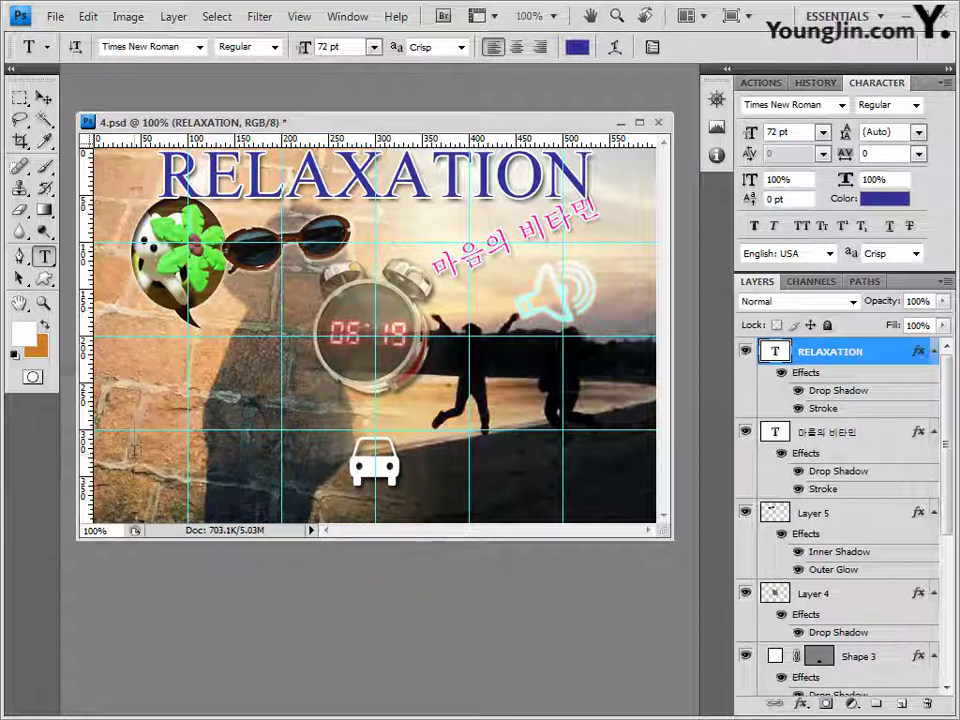
# Step: Start a text layer near the lower left and set the font to 바탕 at 20 pt
pyautogui.click(100, 345)
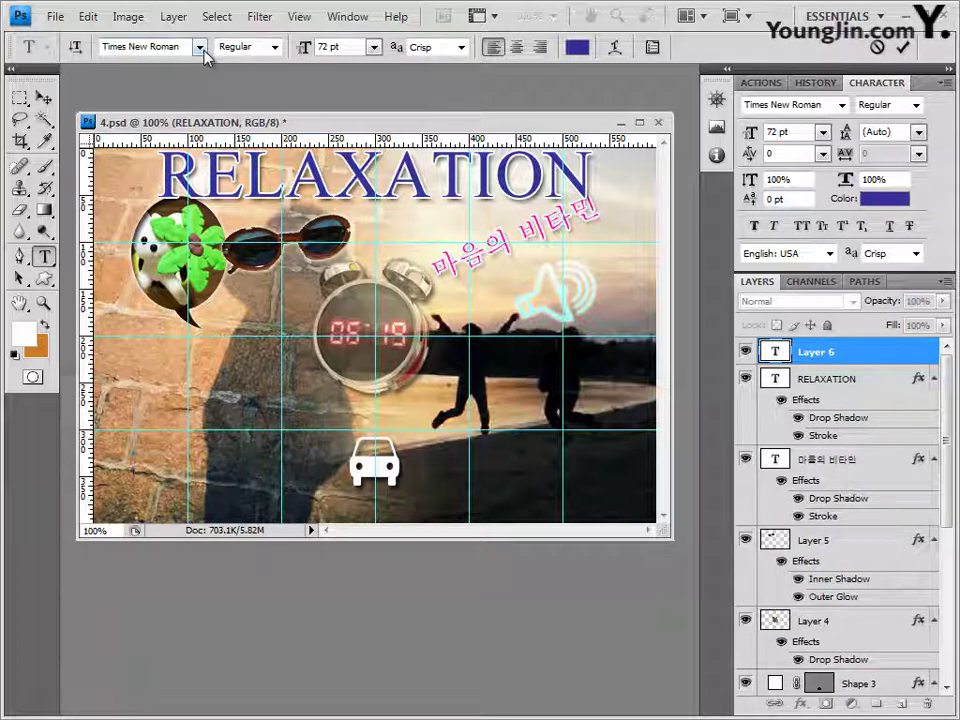
pyautogui.click(200, 47)
pyautogui.moveTo(392, 605); pyautogui.dragTo(390, 178)
pyautogui.click(236, 317)
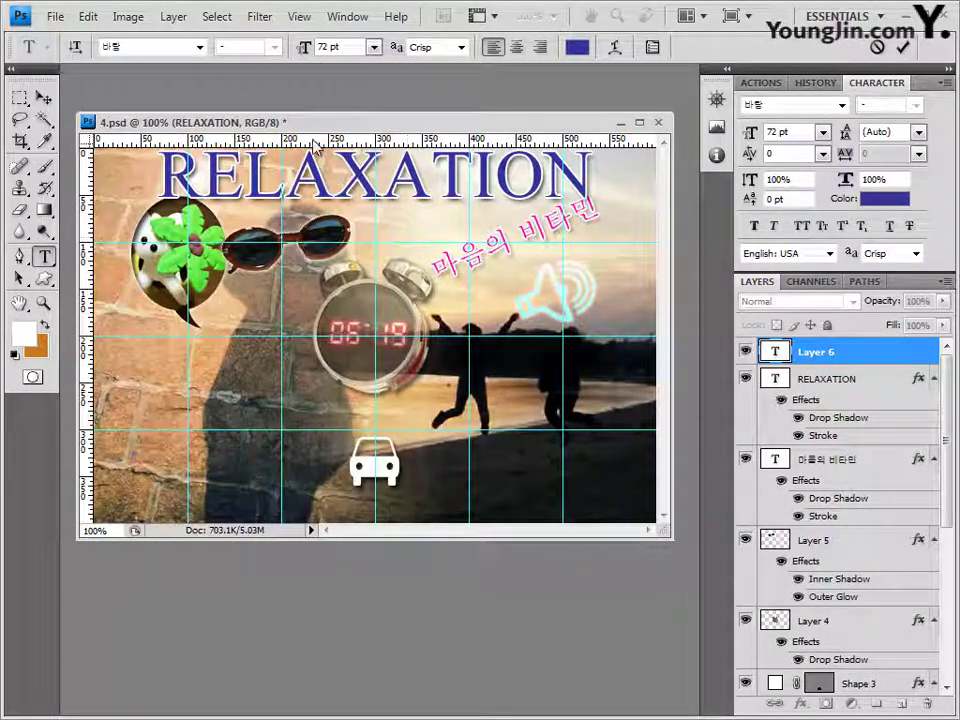
pyautogui.click(338, 47)
pyautogui.write('20')
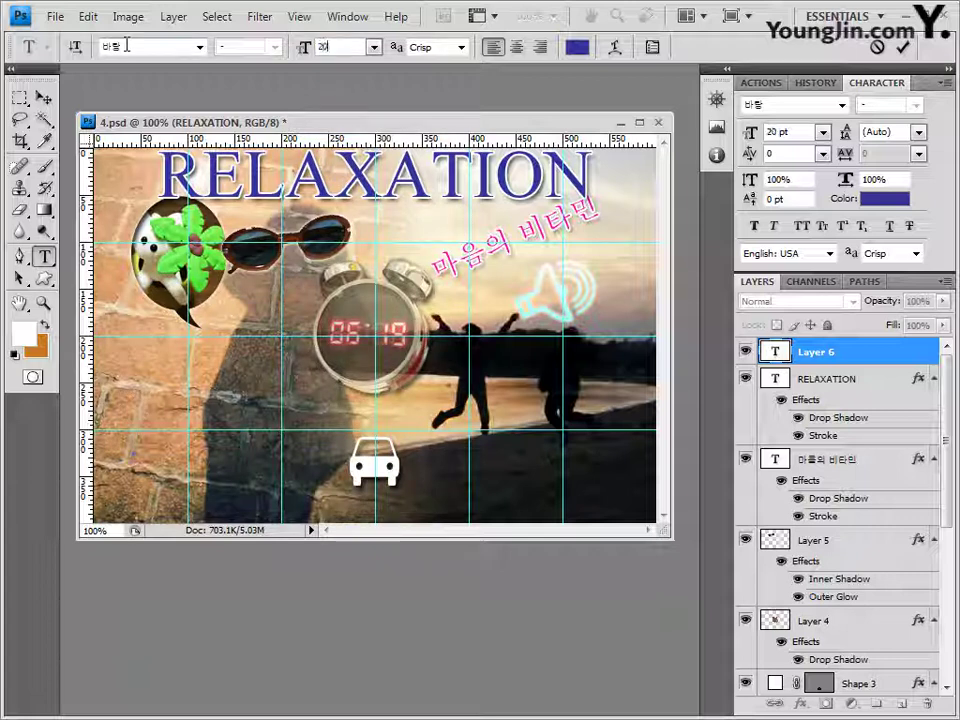
pyautogui.press('Return')
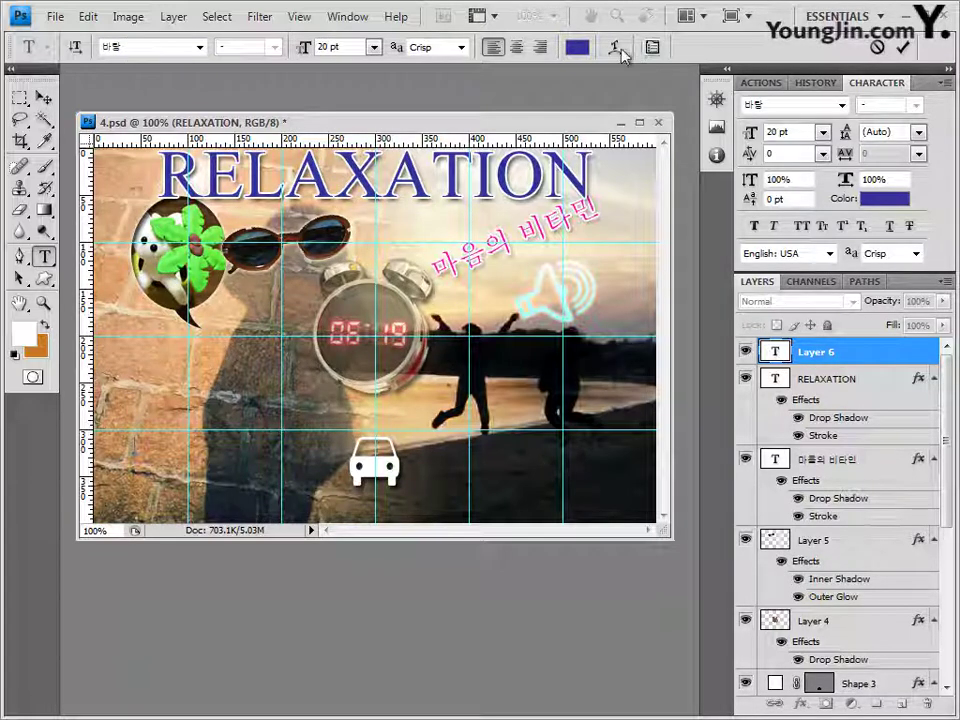
# Step: Set the text colour to black 000000, then type and commit '나에게 주는 선물'
pyautogui.click(577, 47)
pyautogui.click(526, 517)
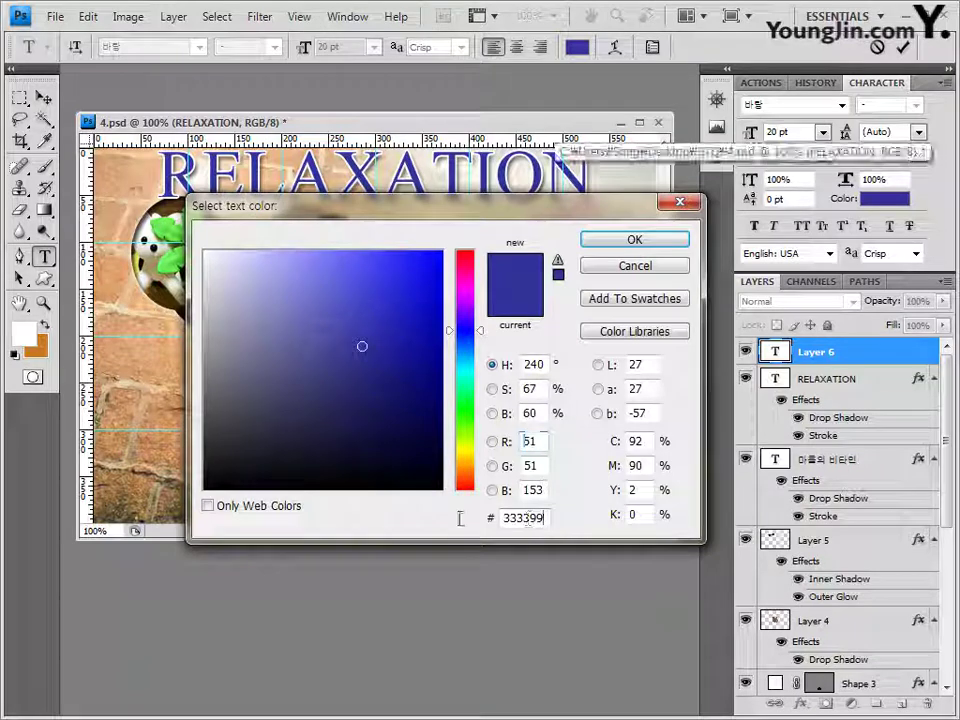
pyautogui.write('000000')
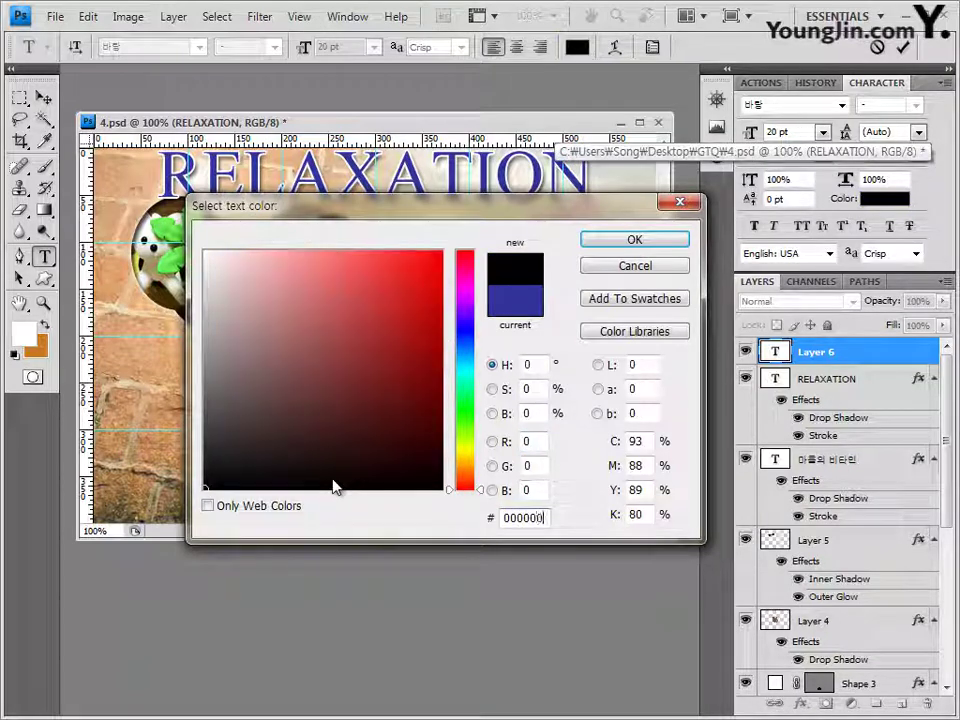
pyautogui.press('Return')
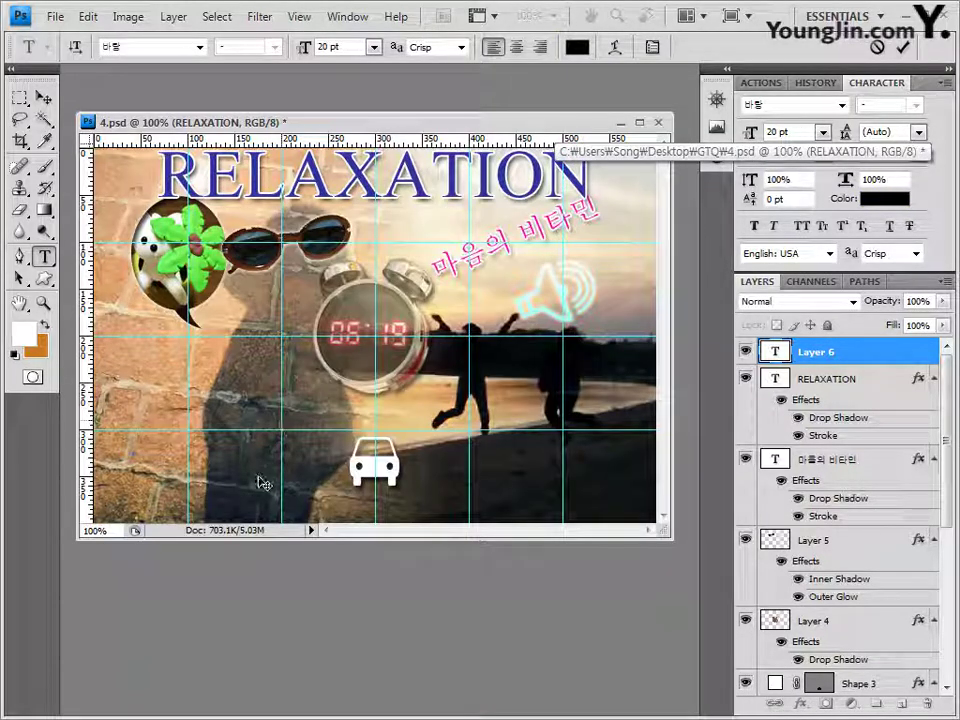
pyautogui.write('나에게 주는 선물')
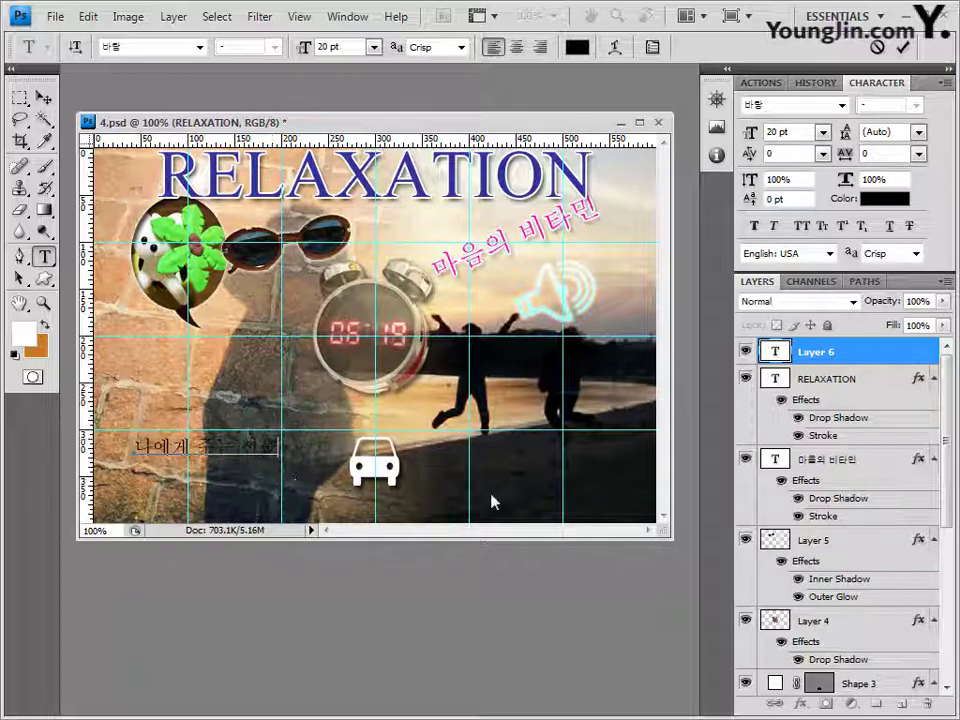
pyautogui.click(843, 358)
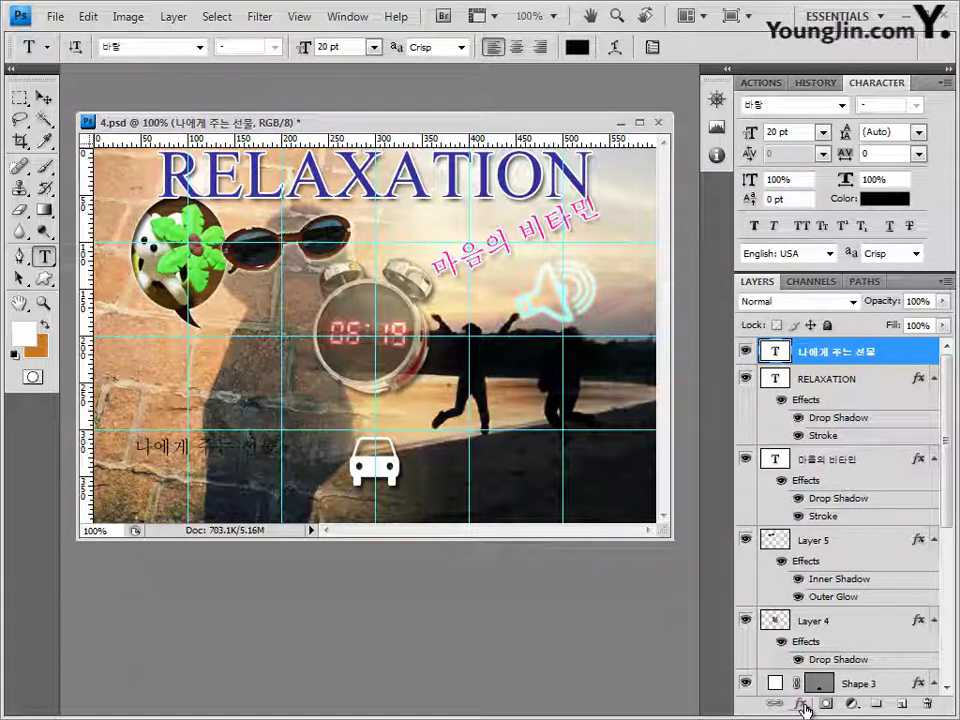
# Step: Apply a 2 px gray #999999 Stroke layer style to the '나에게 주는 선물' caption
pyautogui.click(803, 707)
pyautogui.click(830, 688)
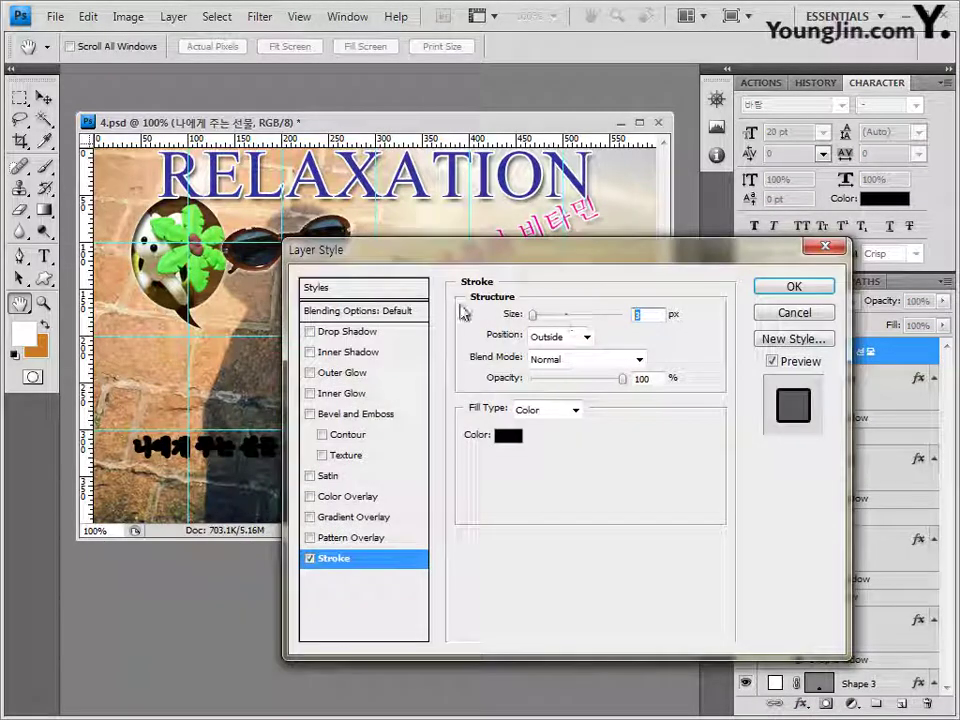
pyautogui.write('2')
pyautogui.click(505, 436)
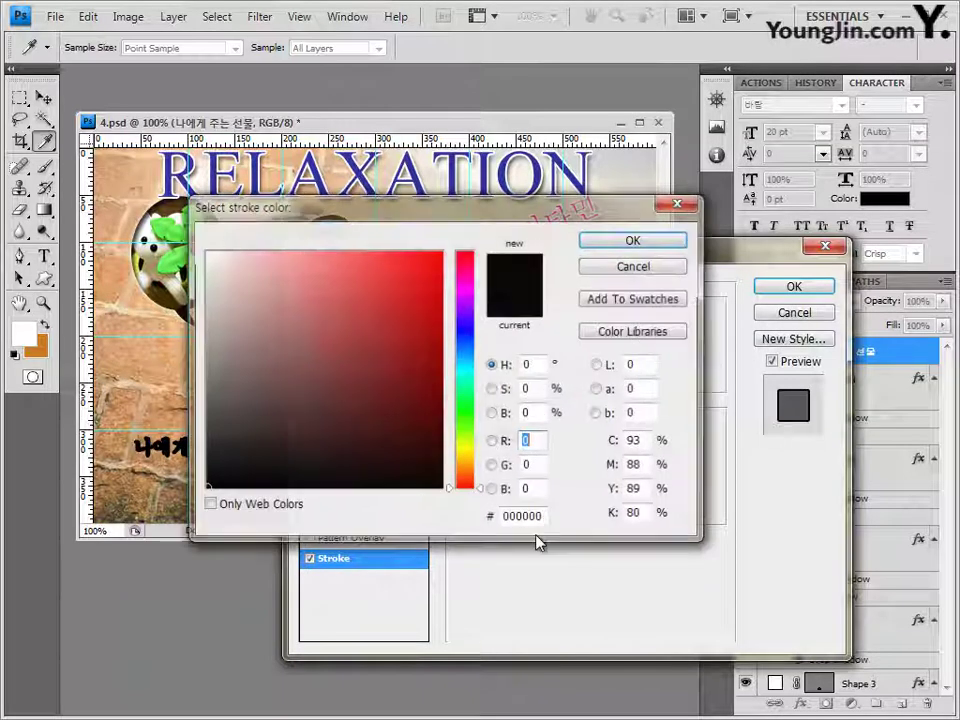
pyautogui.write('999999')
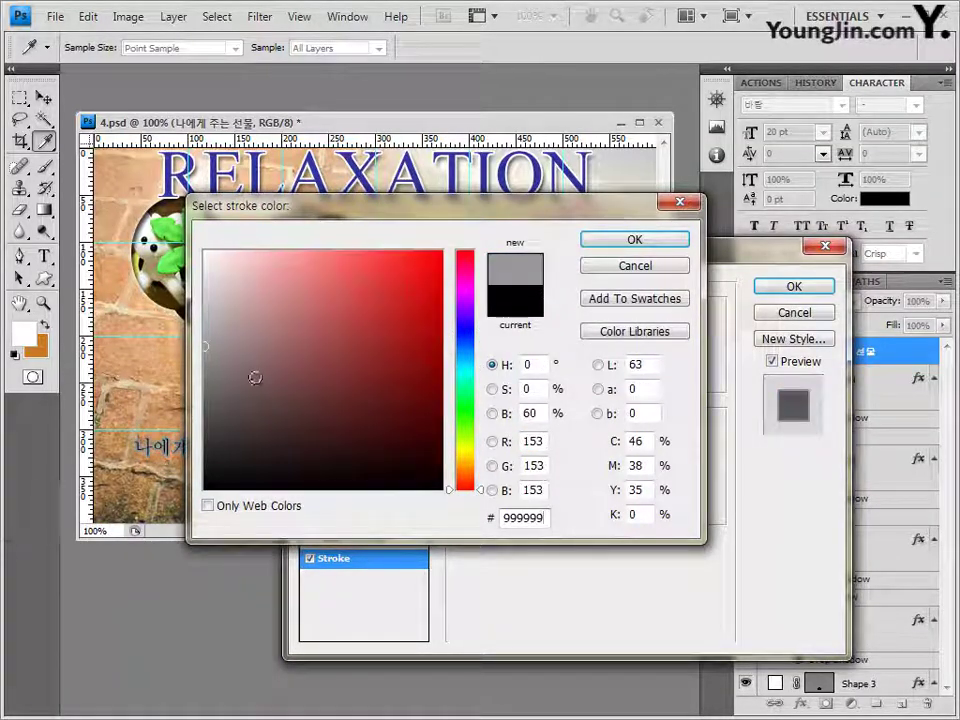
pyautogui.click(634, 240)
pyautogui.click(779, 290)
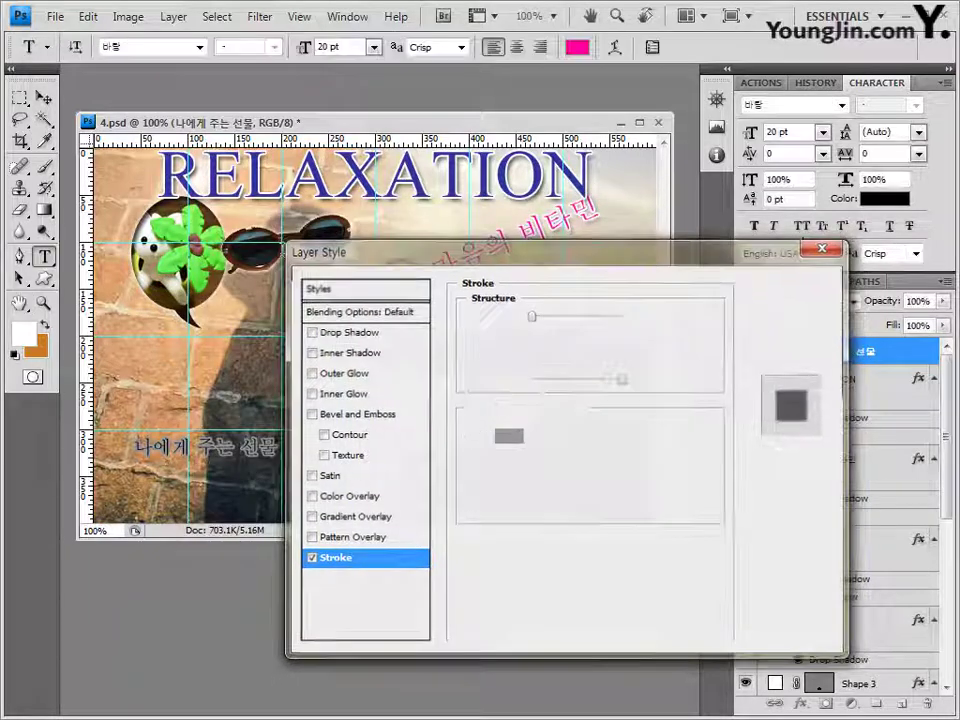
pyautogui.click(44, 100)
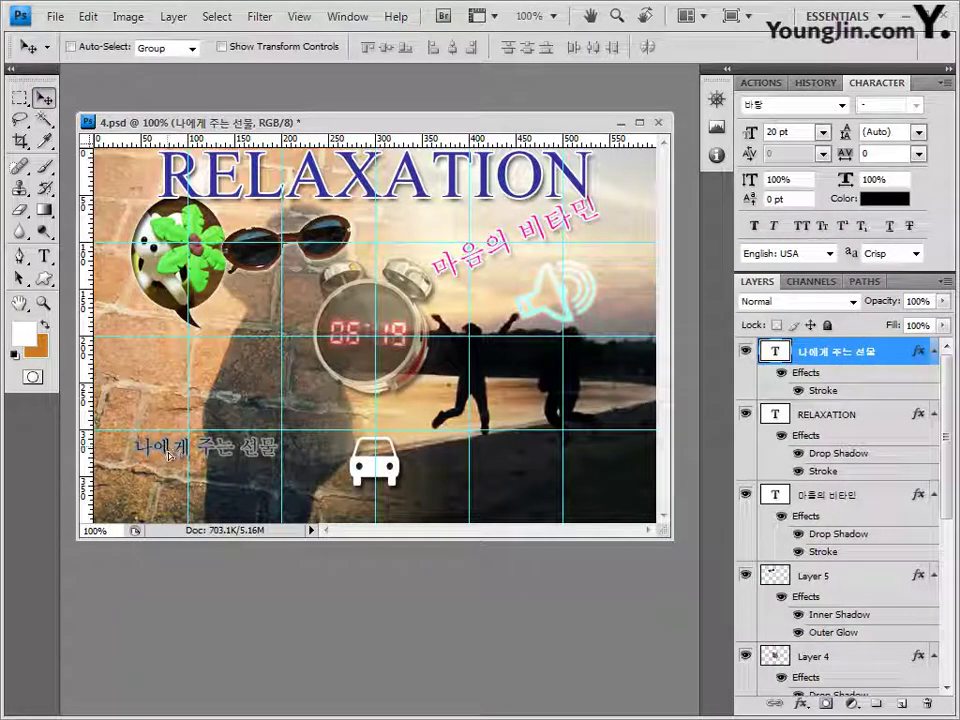
# Step: Nudge the Korean caption slightly down and left, then save 4.psd
pyautogui.moveTo(170, 456); pyautogui.dragTo(168, 462)
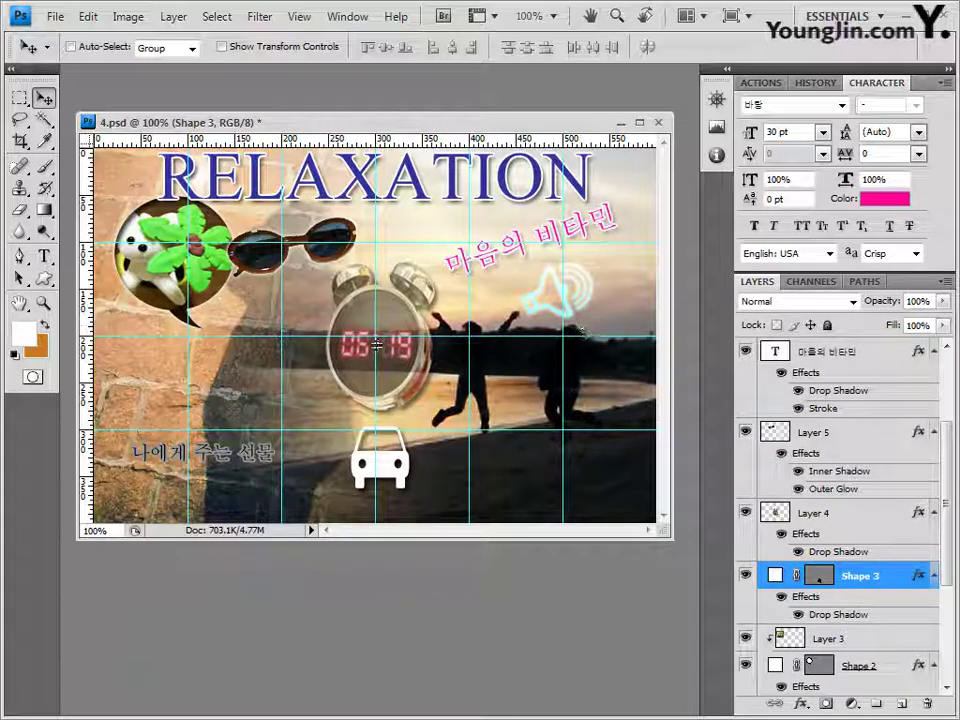
pyautogui.moveTo(392, 121); pyautogui.dragTo(414, 140)
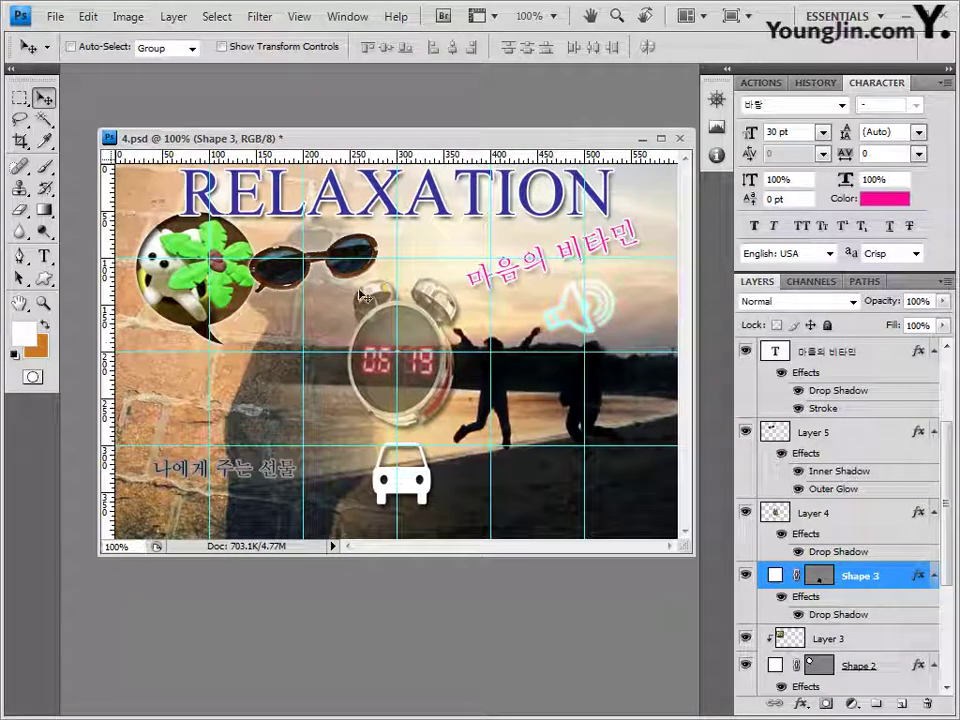
pyautogui.click(55, 16)
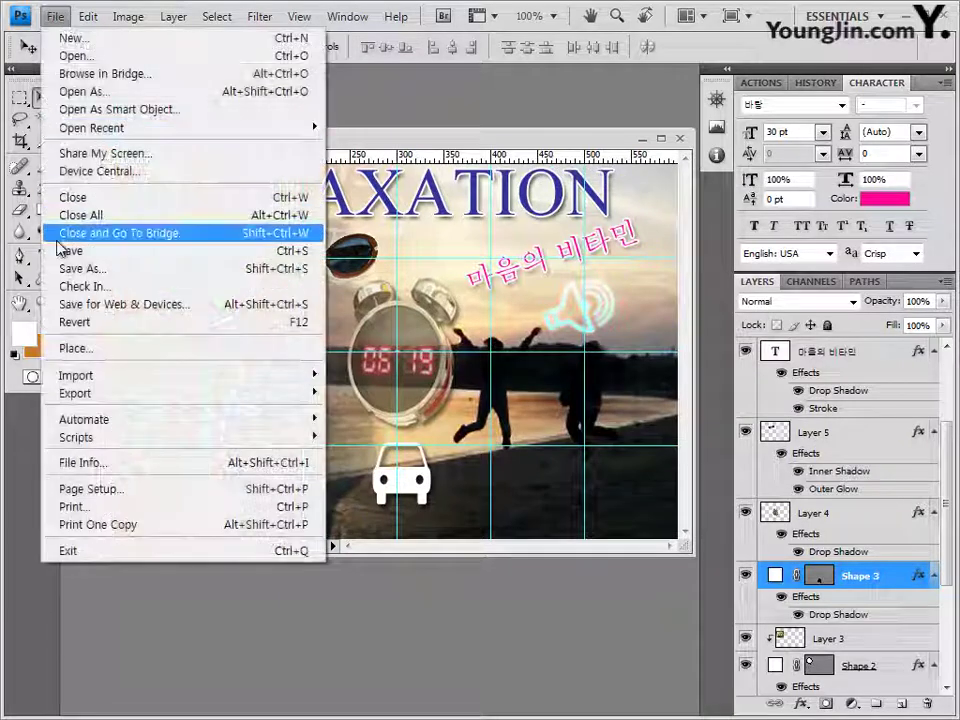
pyautogui.click(72, 250)
pyautogui.click(705, 232)
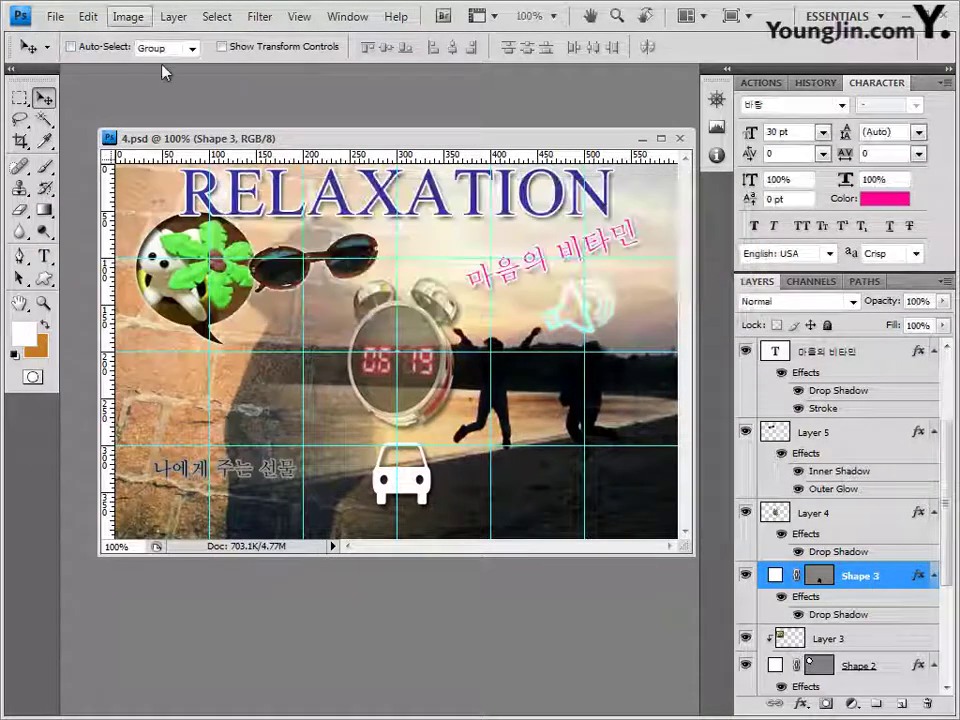
# Step: Clear all guides from the canvas
pyautogui.click(309, 19)
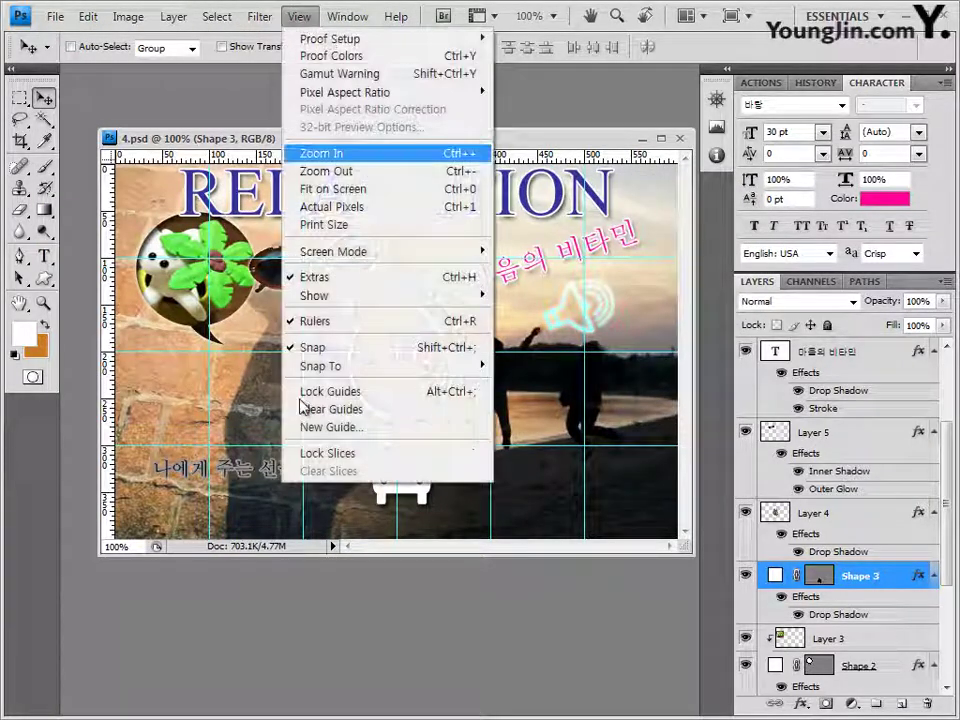
pyautogui.click(305, 409)
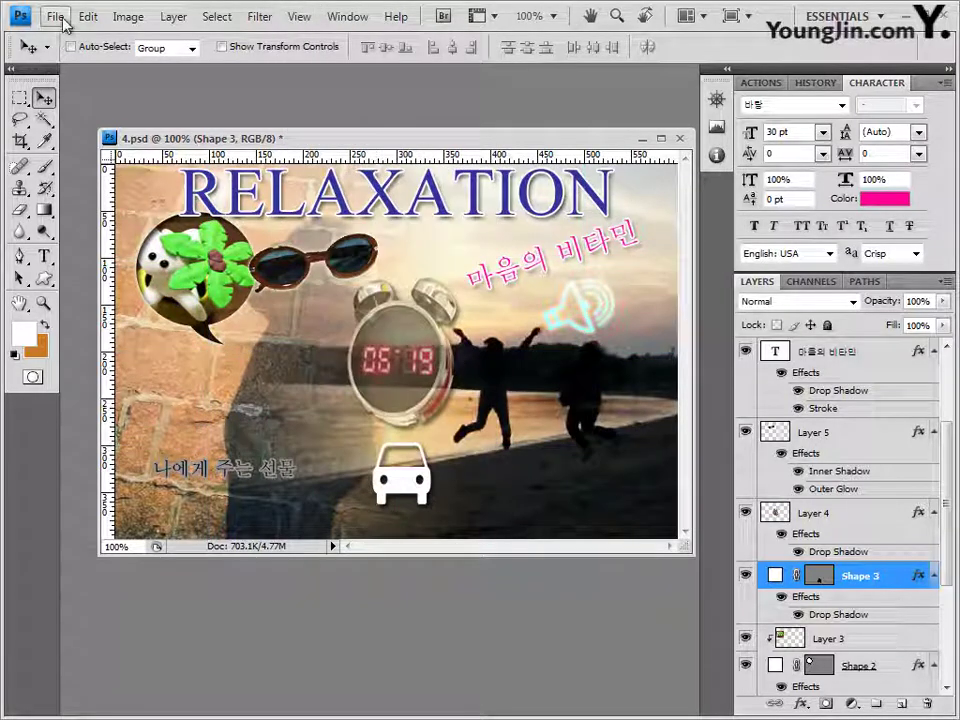
pyautogui.click(56, 17)
# Step: Save a JPEG copy named like the earlier exam JPGs at quality 8 (High)
pyautogui.click(62, 250)
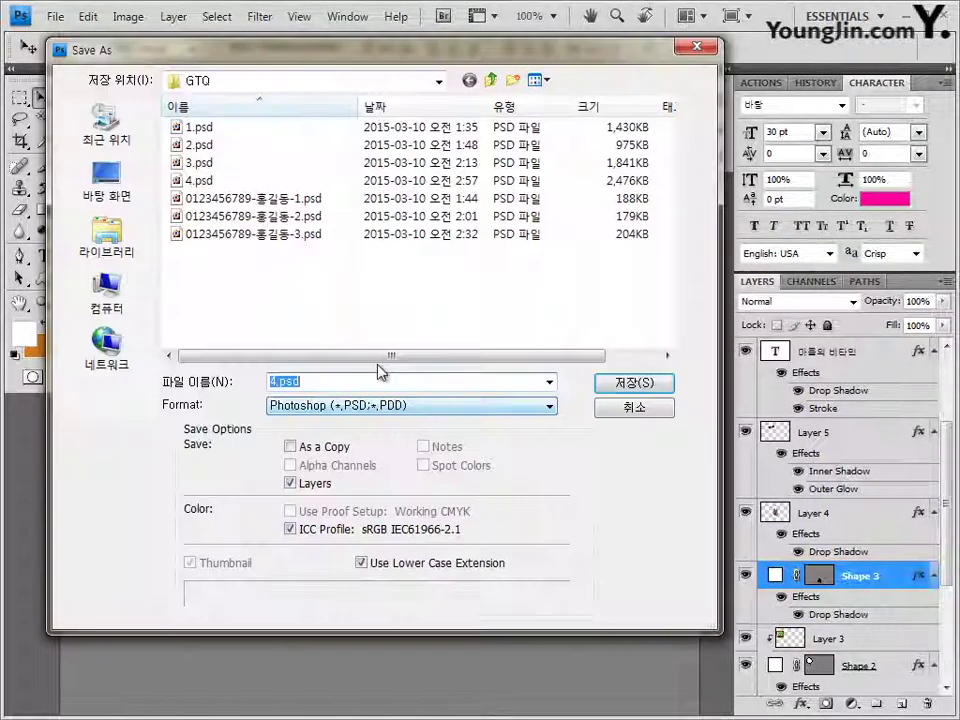
pyautogui.click(330, 405)
pyautogui.click(320, 510)
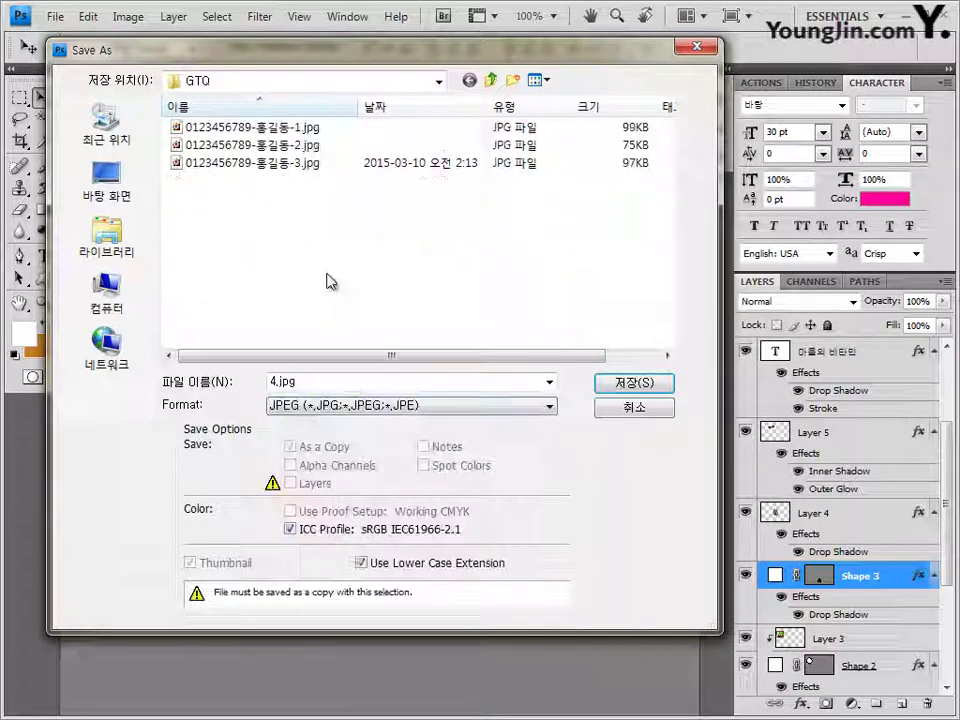
pyautogui.click(300, 162)
pyautogui.click(376, 381)
pyautogui.click(376, 381)
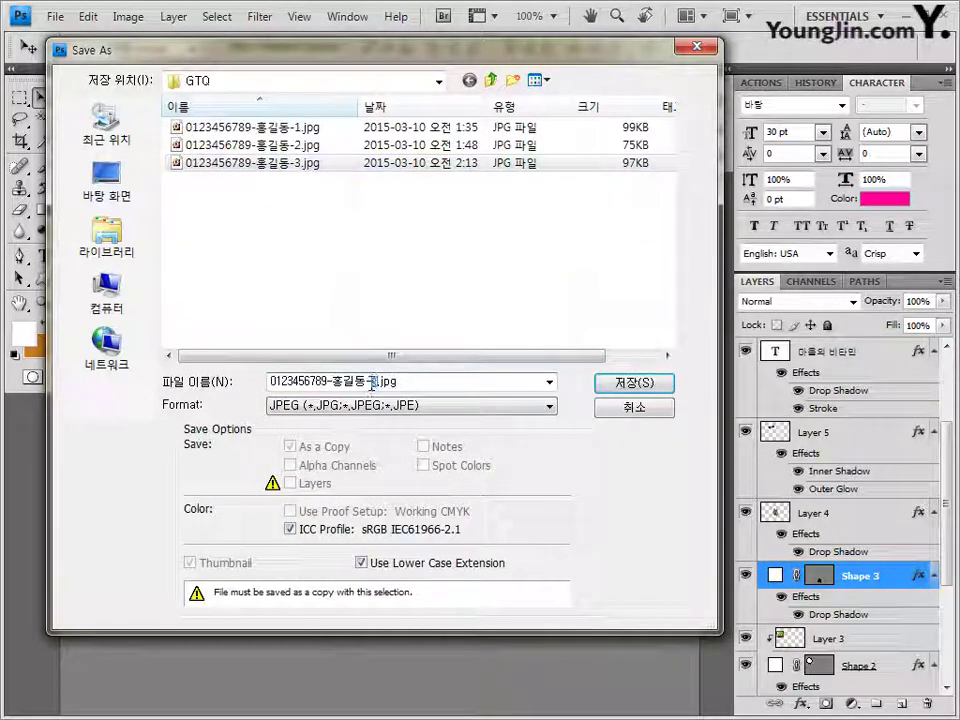
pyautogui.press('Return')
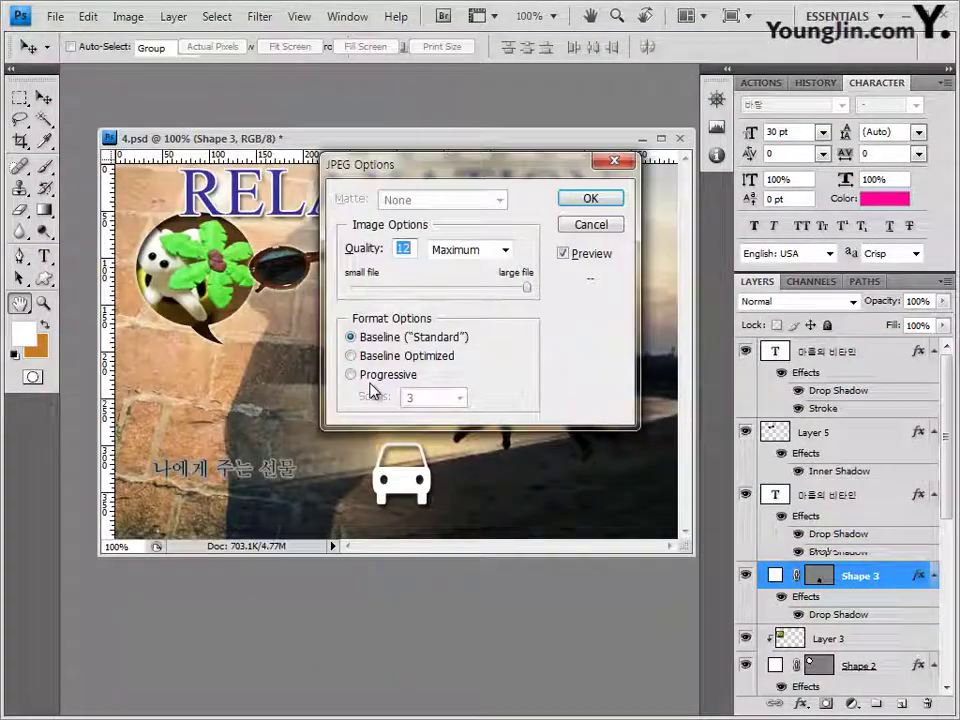
pyautogui.click(465, 288)
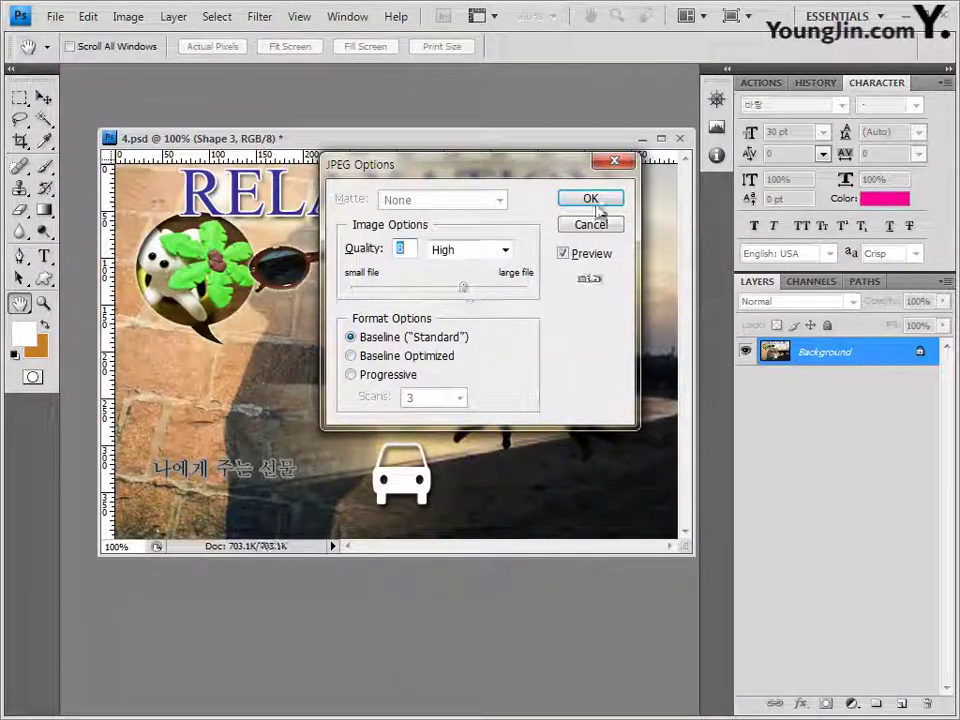
pyautogui.click(591, 199)
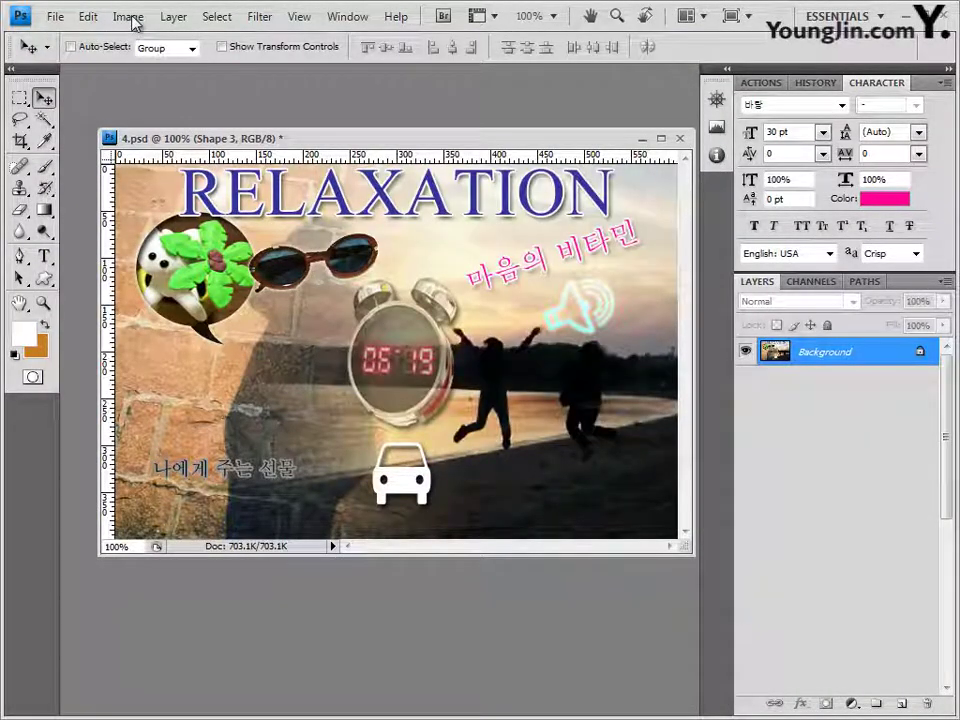
# Step: Resize the image to 60×40 pixels by setting Width to 60 in Image Size
pyautogui.click(133, 17)
pyautogui.click(133, 17)
pyautogui.click(133, 17)
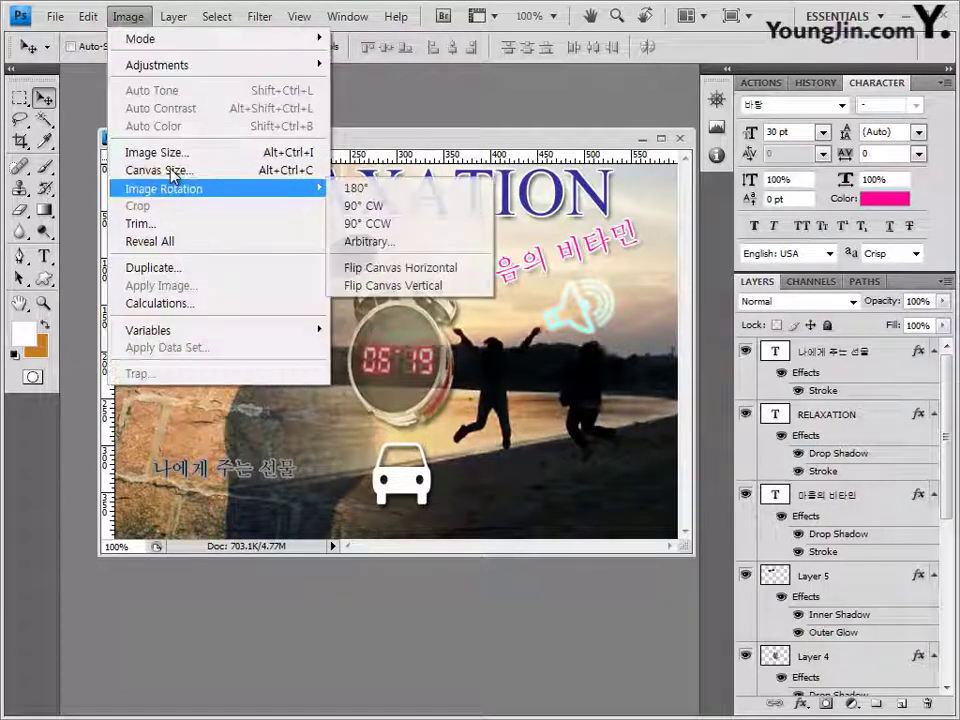
pyautogui.click(174, 153)
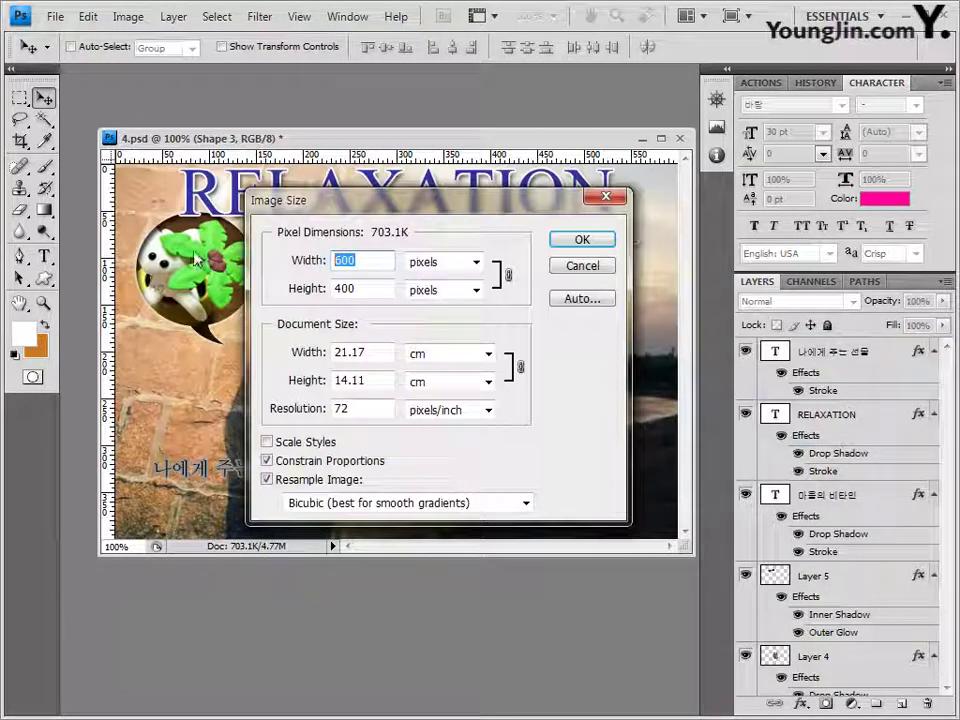
pyautogui.write('60')
pyautogui.click(579, 242)
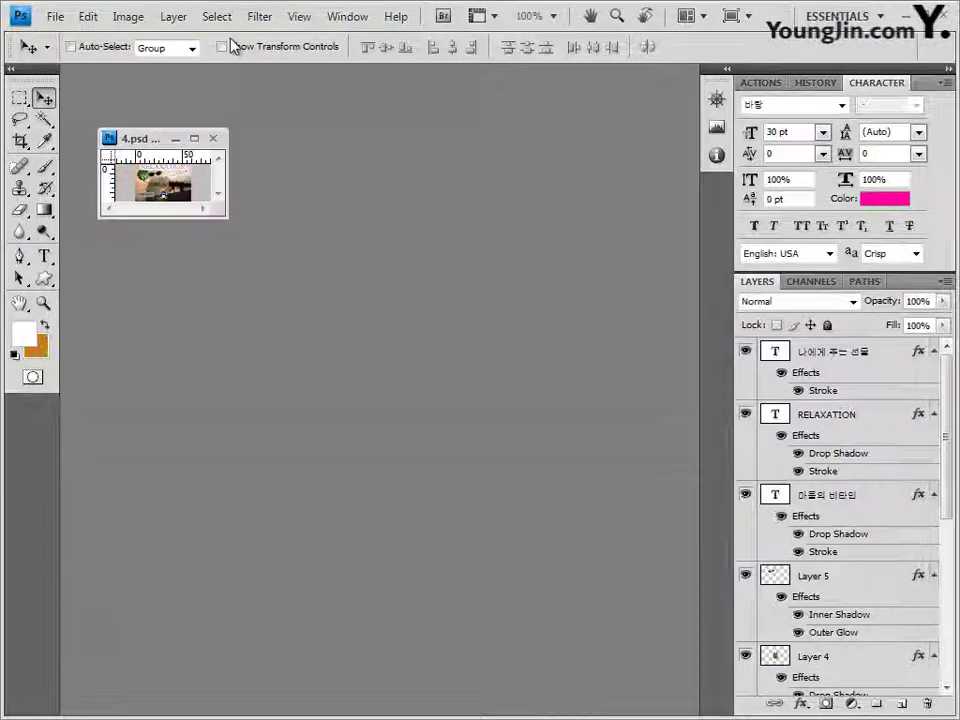
# Step: Save the reduced image as a PSD whose name ends in 4, accepting compatibility options
pyautogui.click(55, 17)
pyautogui.click(58, 268)
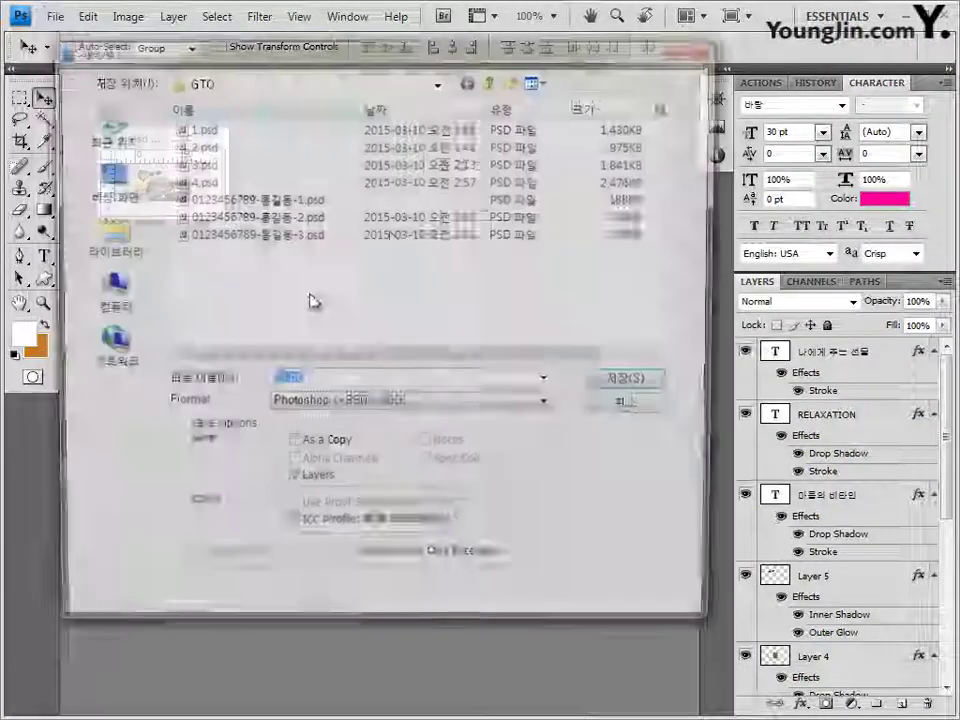
pyautogui.click(315, 234)
pyautogui.click(373, 381)
pyautogui.click(373, 381)
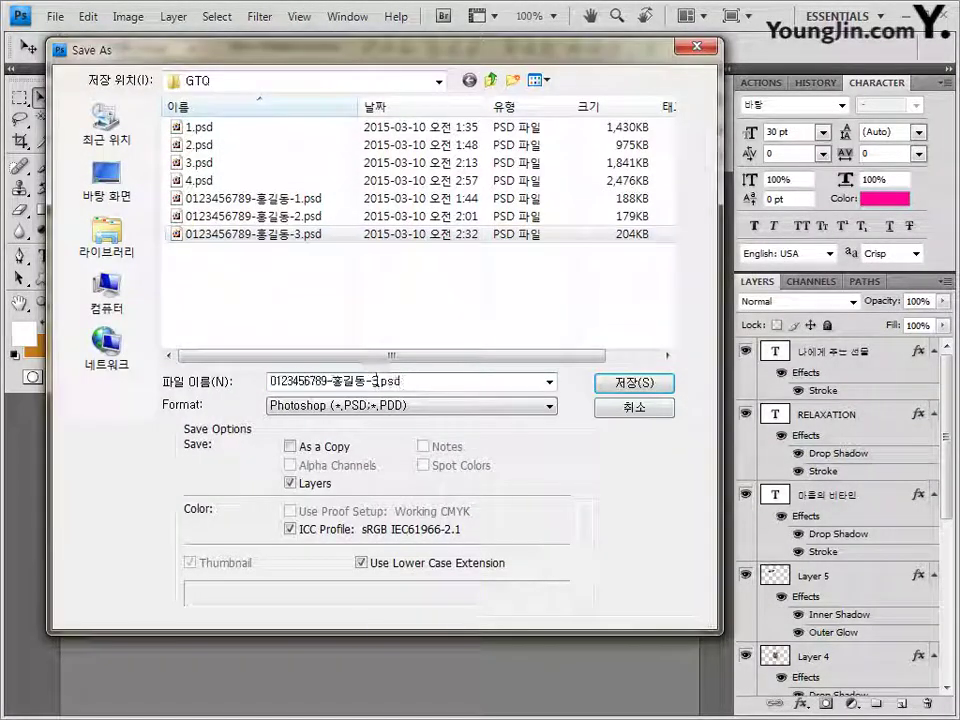
pyautogui.write('4')
pyautogui.press('Return')
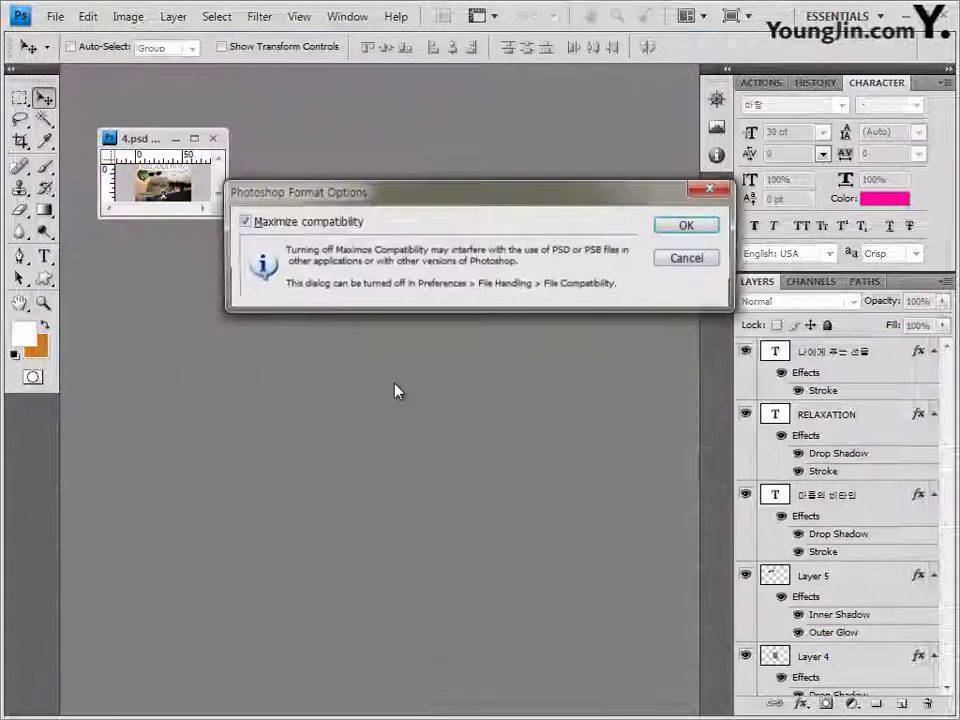
pyautogui.press('Return')
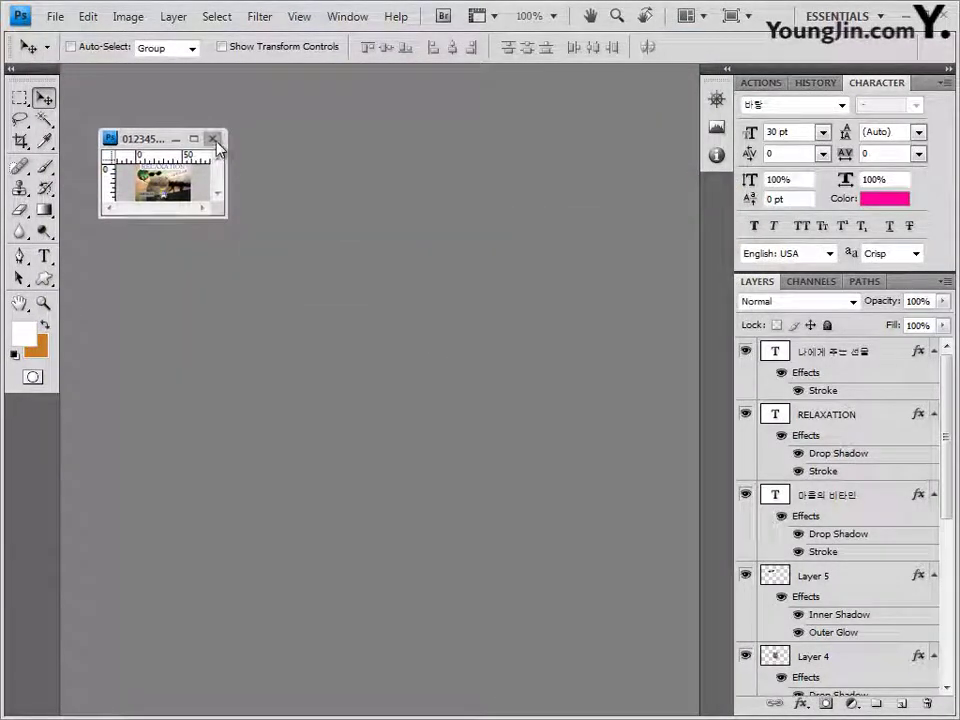
# Step: Close the document and check the four JPG/PSD pairs in the Open dialog, then cancel
pyautogui.click(213, 138)
pyautogui.hotkey('ctrl', 'o')
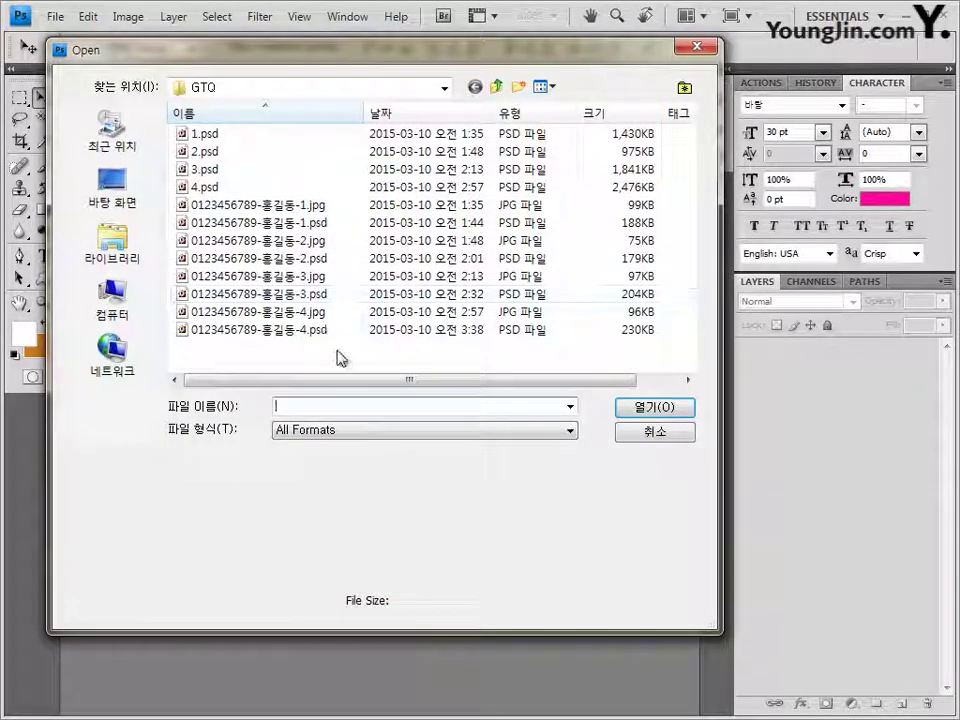
pyautogui.moveTo(339, 354); pyautogui.dragTo(249, 270)
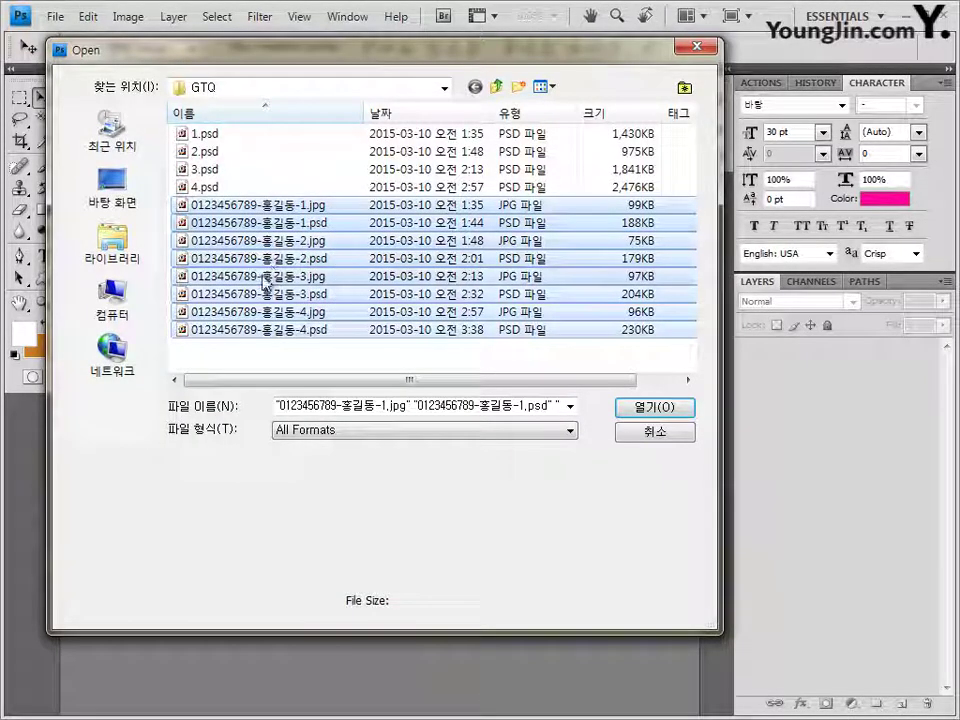
pyautogui.click(677, 437)
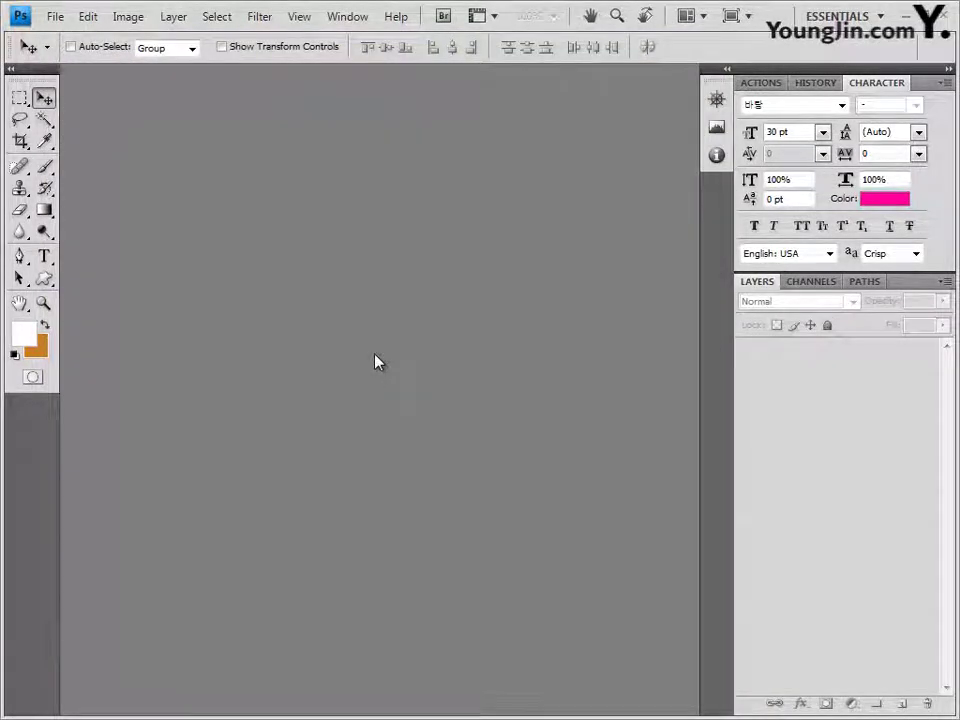